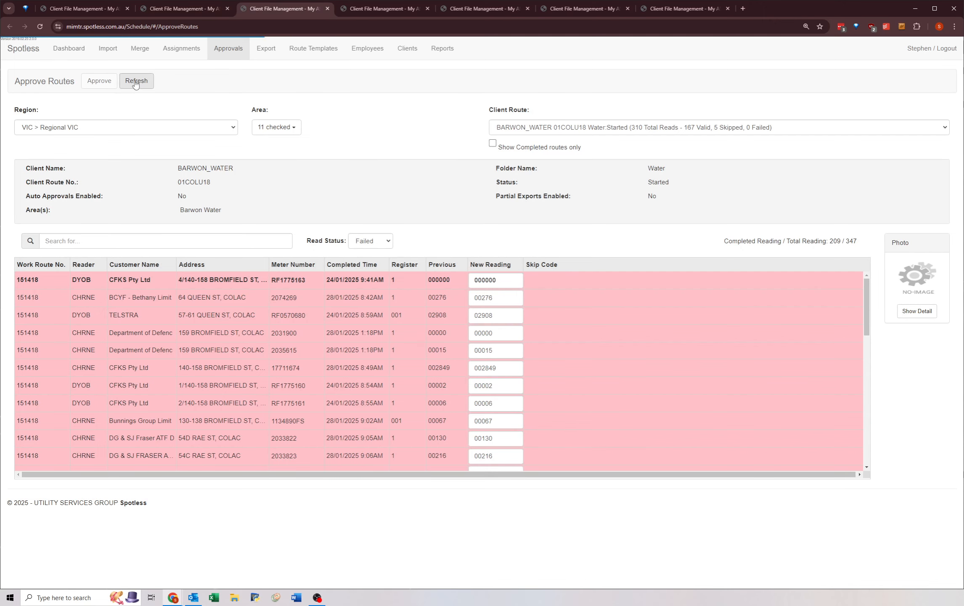
# Step: Switch to the approvals page of MGN route 17022290 and clear the read status filter to list all reads
pyautogui.hotkey('ctrl', 'shift', 'Tab')
pyautogui.hotkey('ctrl', 'shift', 'Tab')
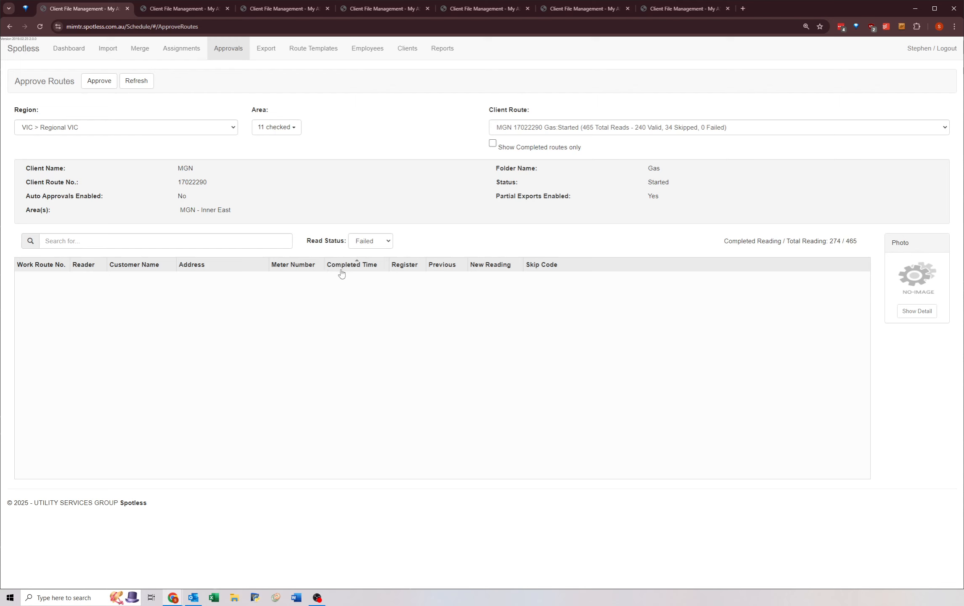
pyautogui.click(363, 239)
pyautogui.click(361, 255)
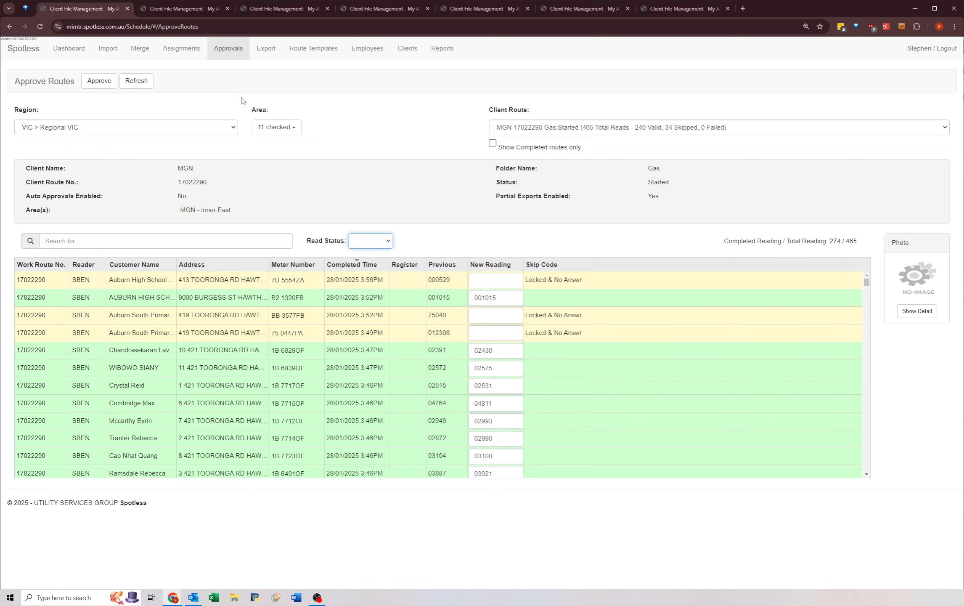
# Step: Look through the available client routes and keep MGN 17022290 Gas as the chosen route
pyautogui.click(520, 132)
pyautogui.scroll(-3, 542, 236)
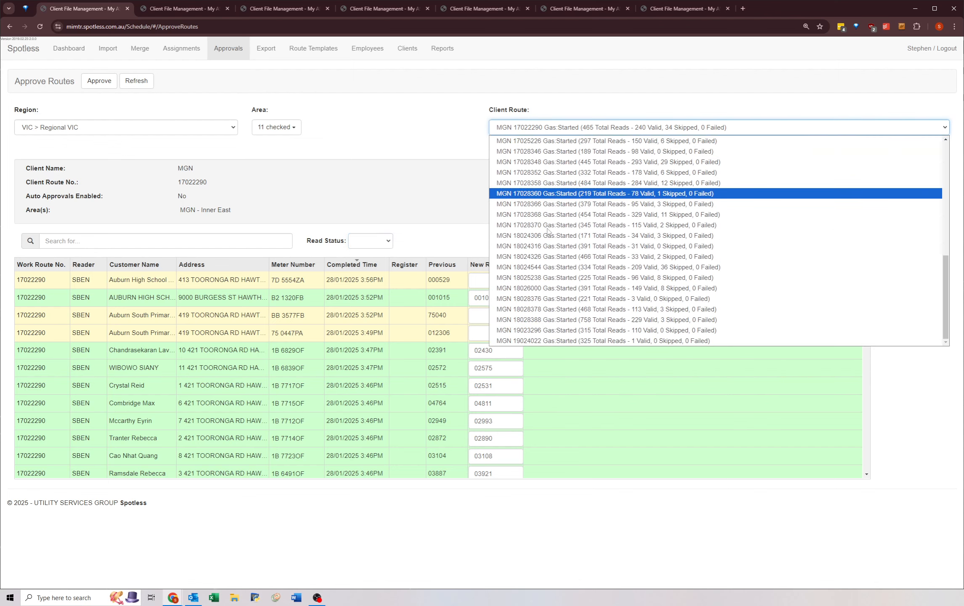
pyautogui.scroll(5, 522, 181)
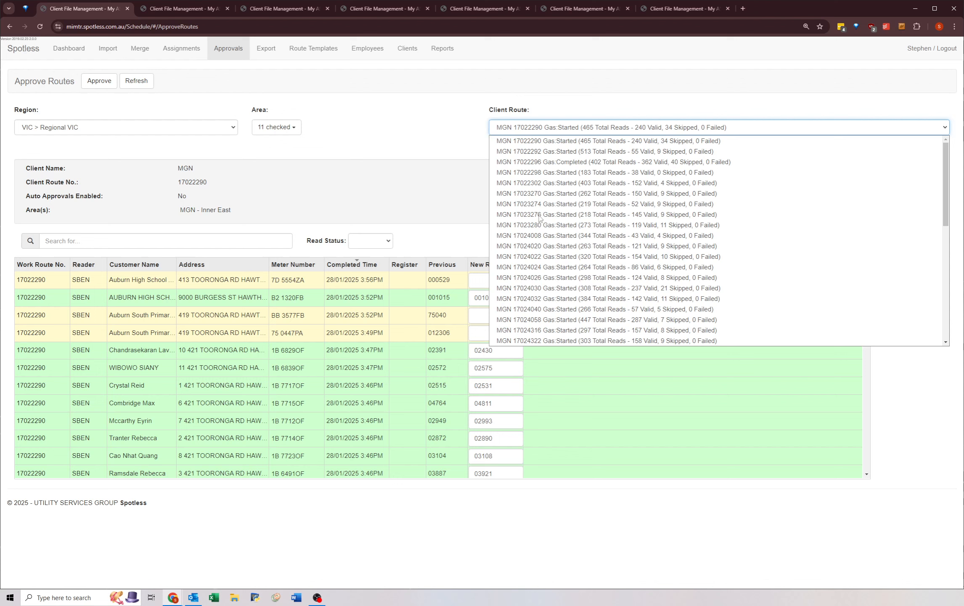
pyautogui.click(499, 142)
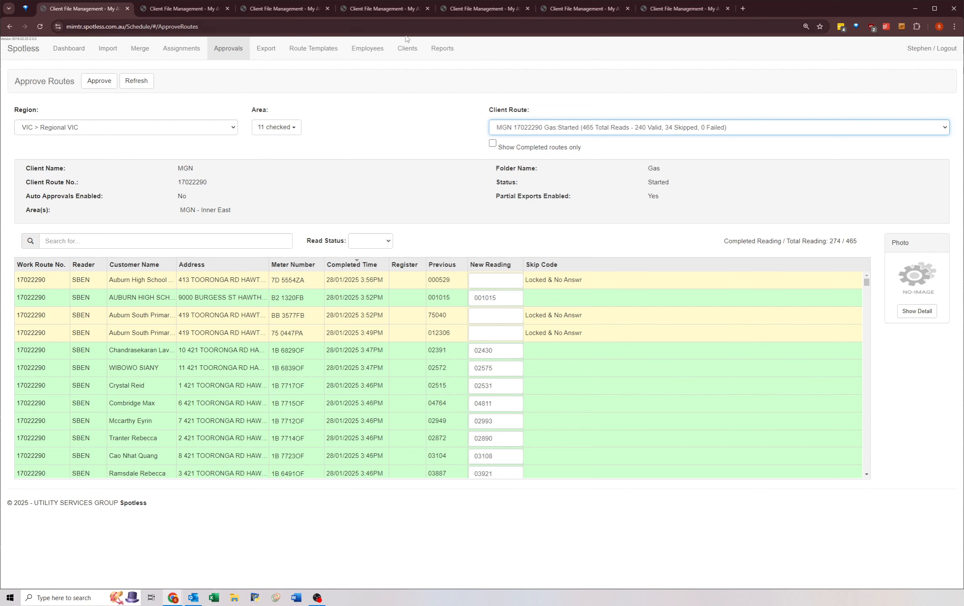
# Step: Switch to the virtual desktop and look through the FIX files in the MGN Output PREWORK folder
pyautogui.hotkey('alt', 'Tab')
pyautogui.hotkey('alt', 'Tab')
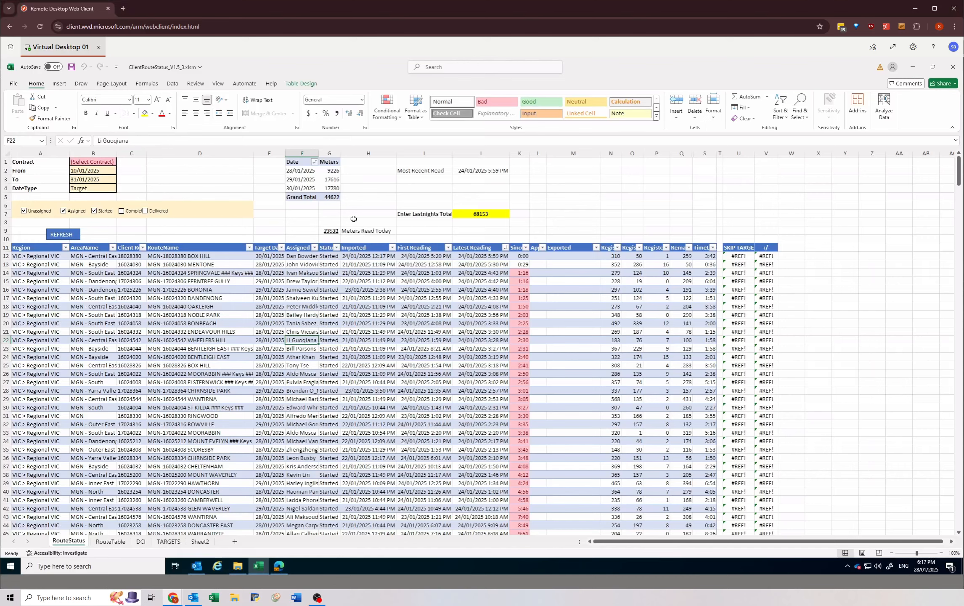
pyautogui.click(237, 566)
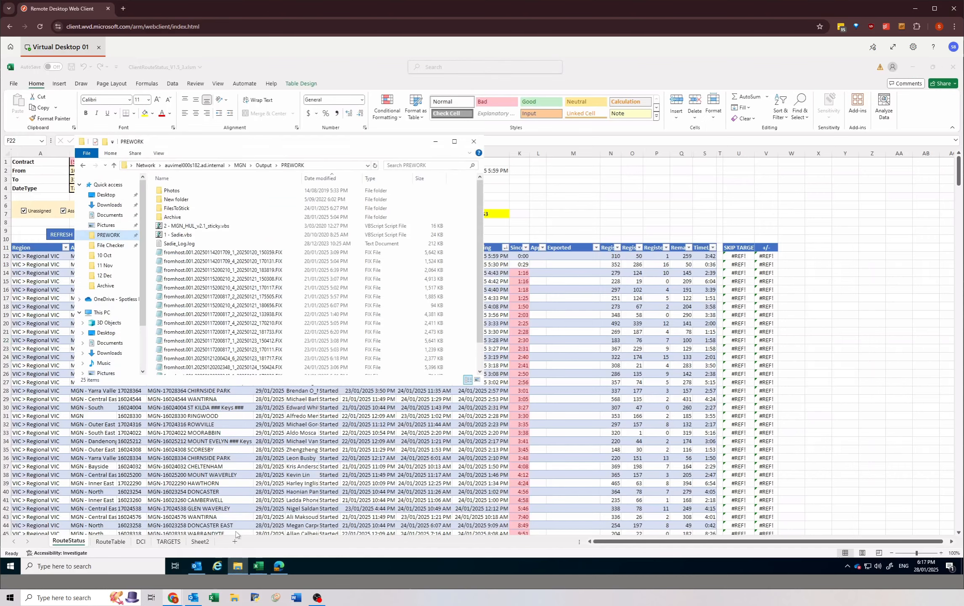
pyautogui.scroll(-3, 279, 335)
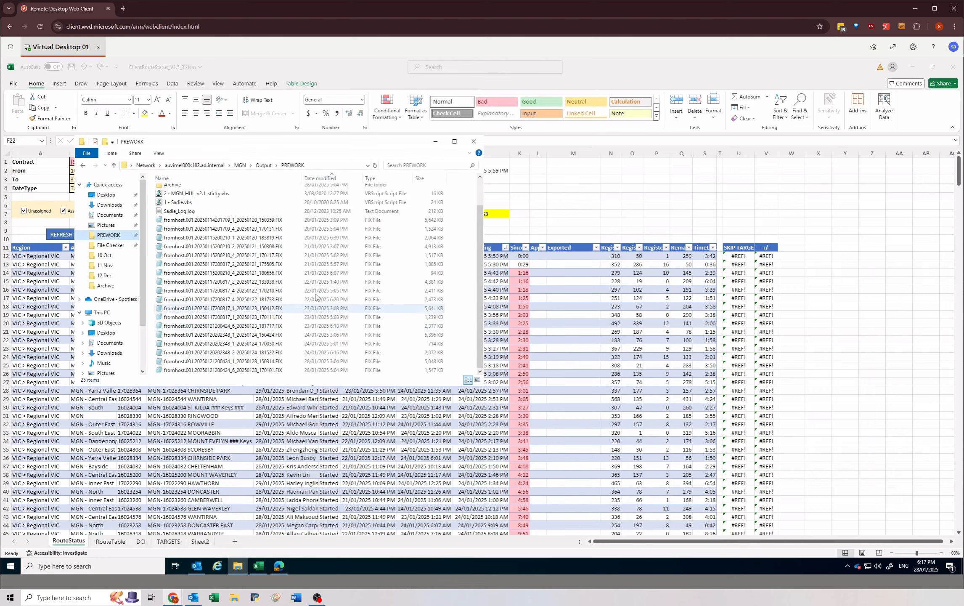
pyautogui.click(311, 228)
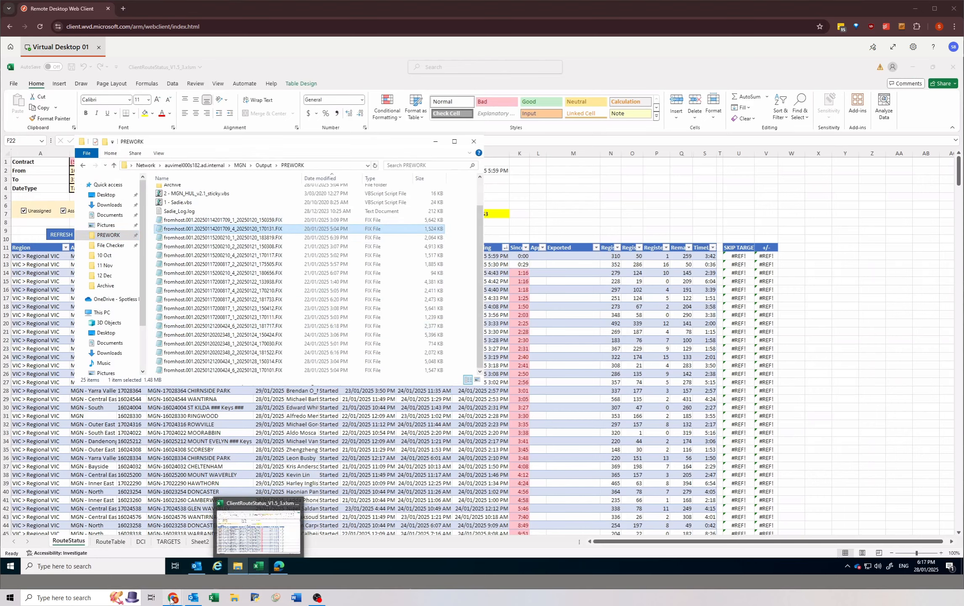
# Step: Open the Export Files page in a separate browser tab and view the exported files of contract MGN 10000009
pyautogui.click(259, 515)
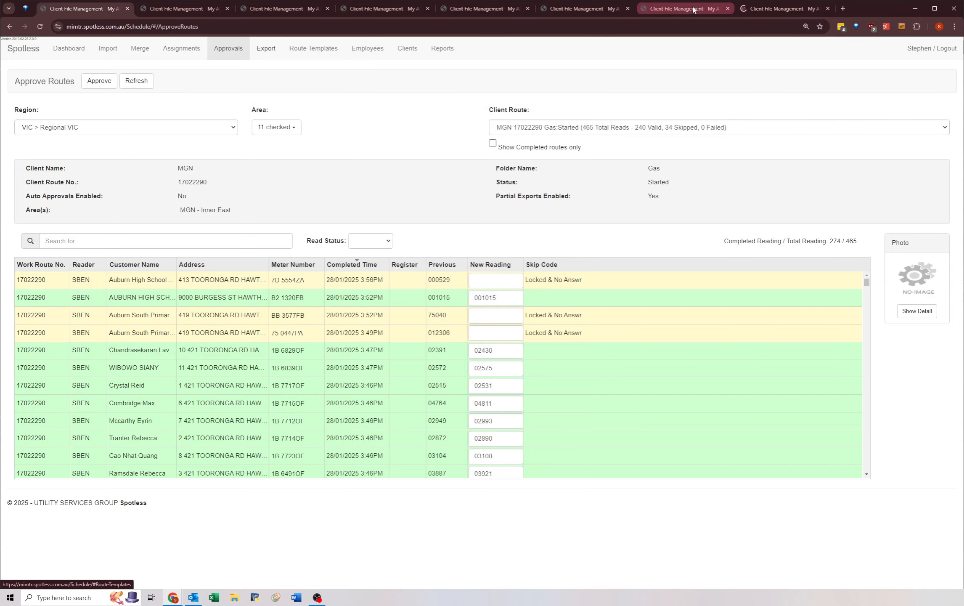
pyautogui.click(778, 8)
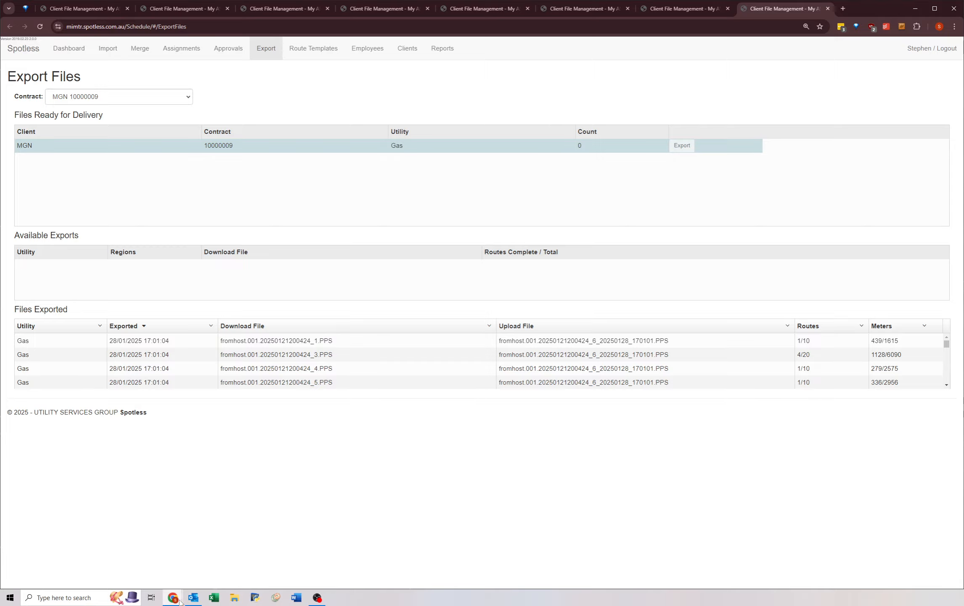
# Step: Review the FIX files in PREWORK day by day, select the two dated 28/01/2025, and return to the ClientRouteStatus workbook
pyautogui.hotkey('alt', 'Tab')
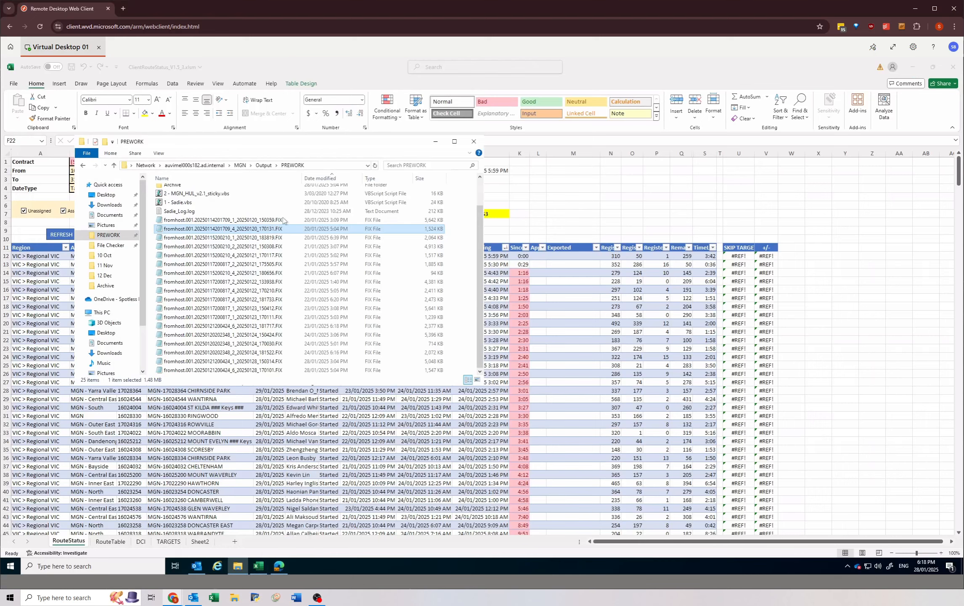
pyautogui.click(322, 221)
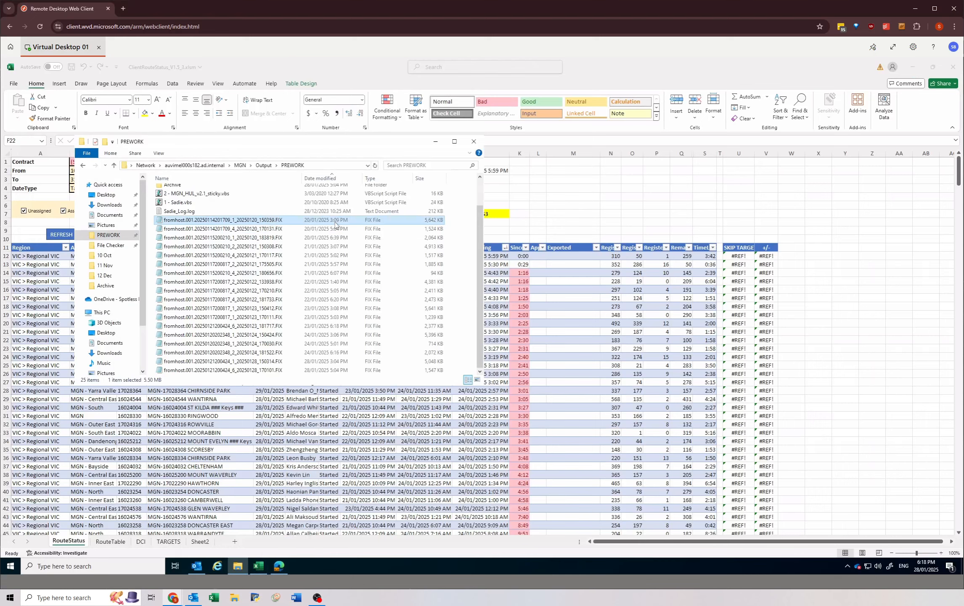
pyautogui.click(326, 230)
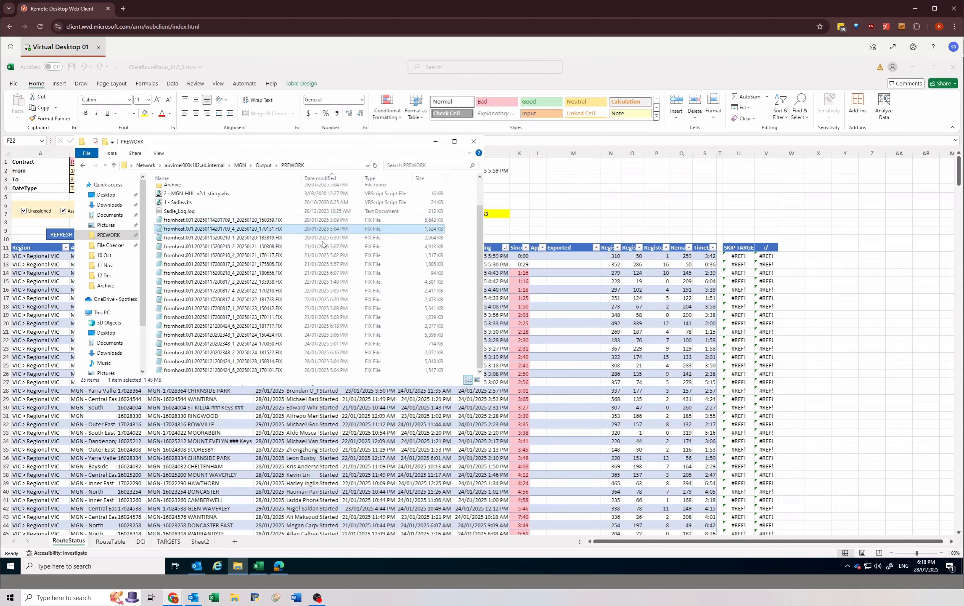
pyautogui.click(322, 254)
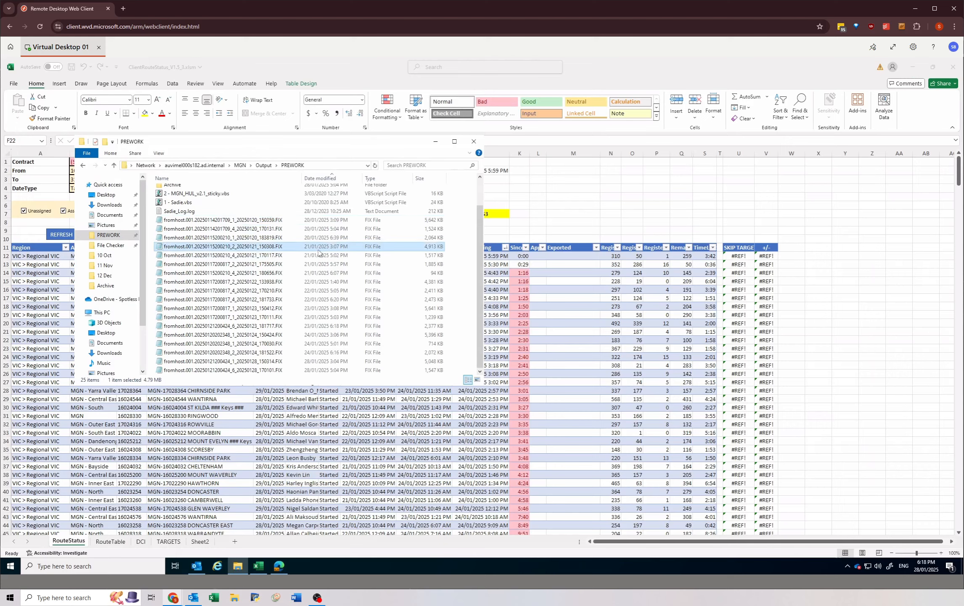
pyautogui.click(322, 282)
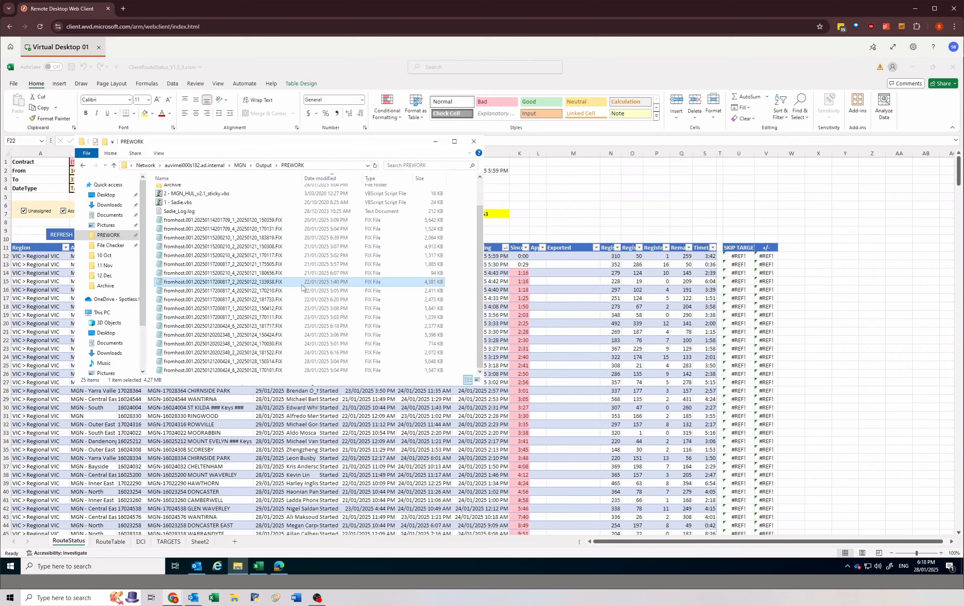
pyautogui.click(320, 291)
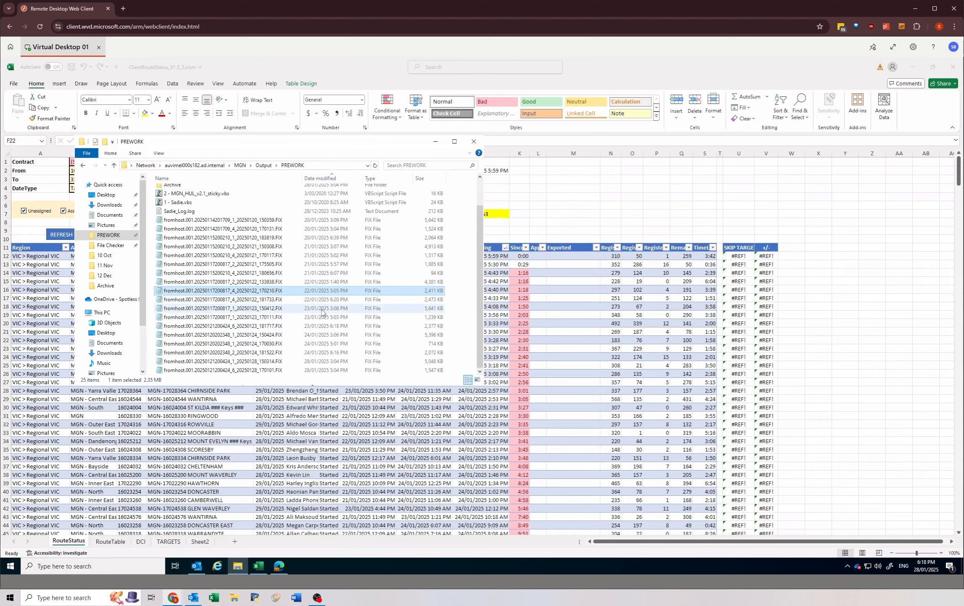
pyautogui.click(322, 310)
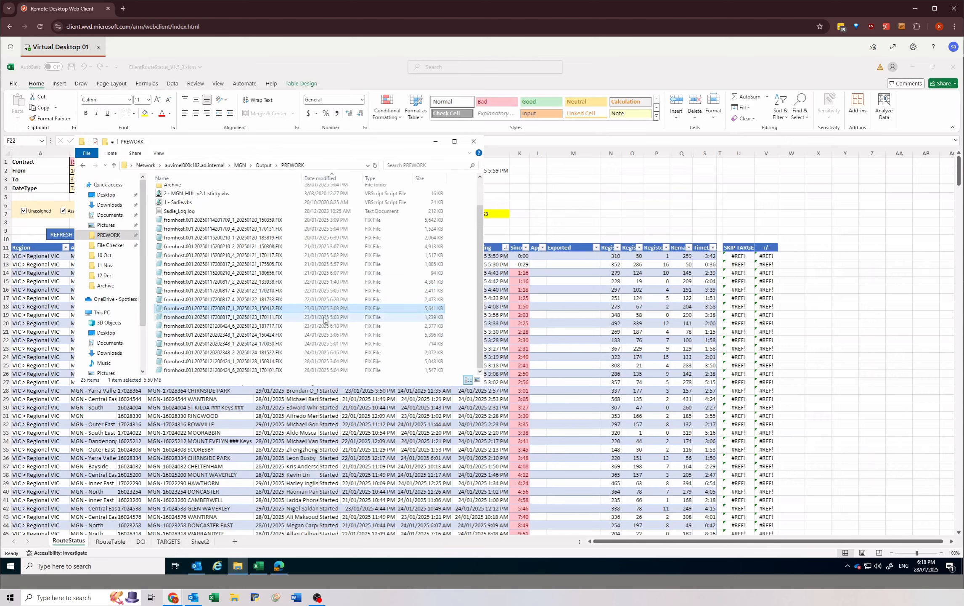
pyautogui.click(322, 360)
pyautogui.keyDown('ctrl'); pyautogui.click(323, 370); pyautogui.keyUp('ctrl')
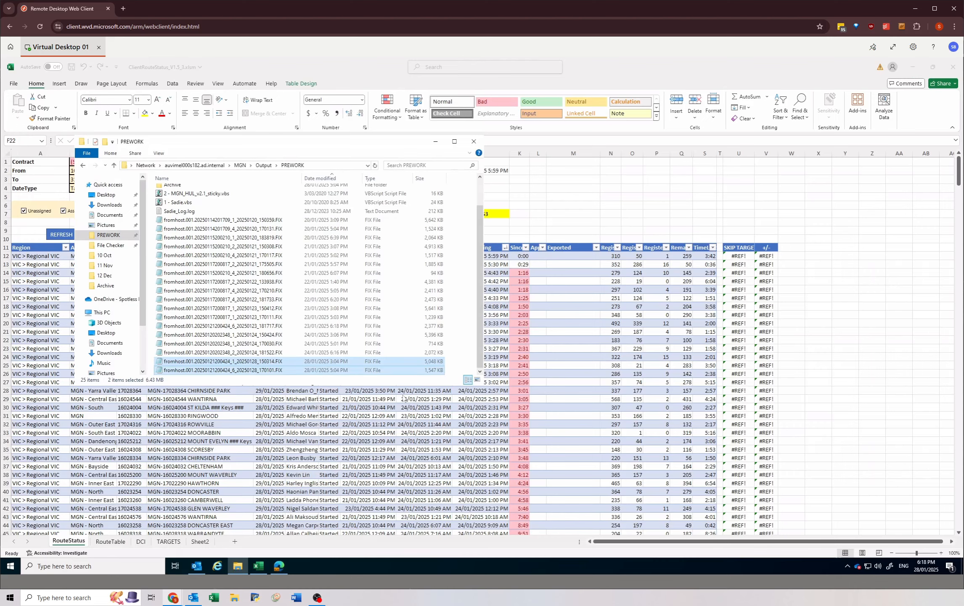
pyautogui.click(546, 398)
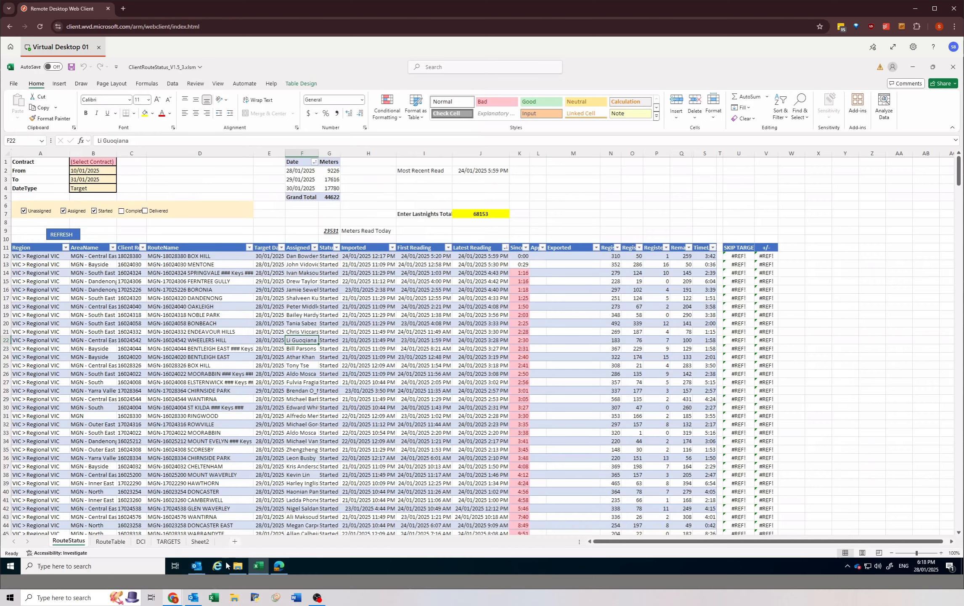
# Step: Return to the Approve Routes page of MGN route 17022290 and examine its completed versus total readings
pyautogui.hotkey('alt', 'Tab')
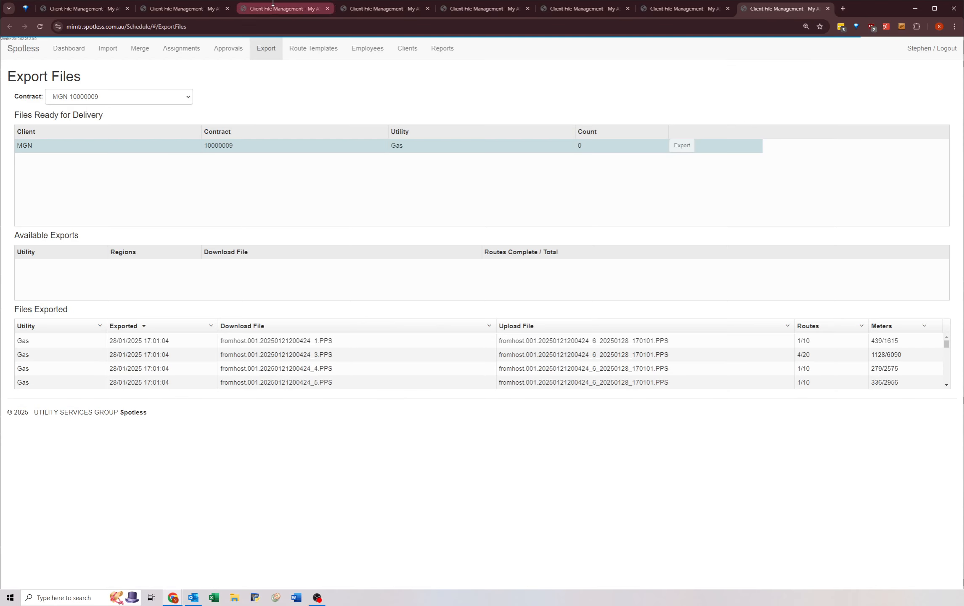
pyautogui.click(91, 11)
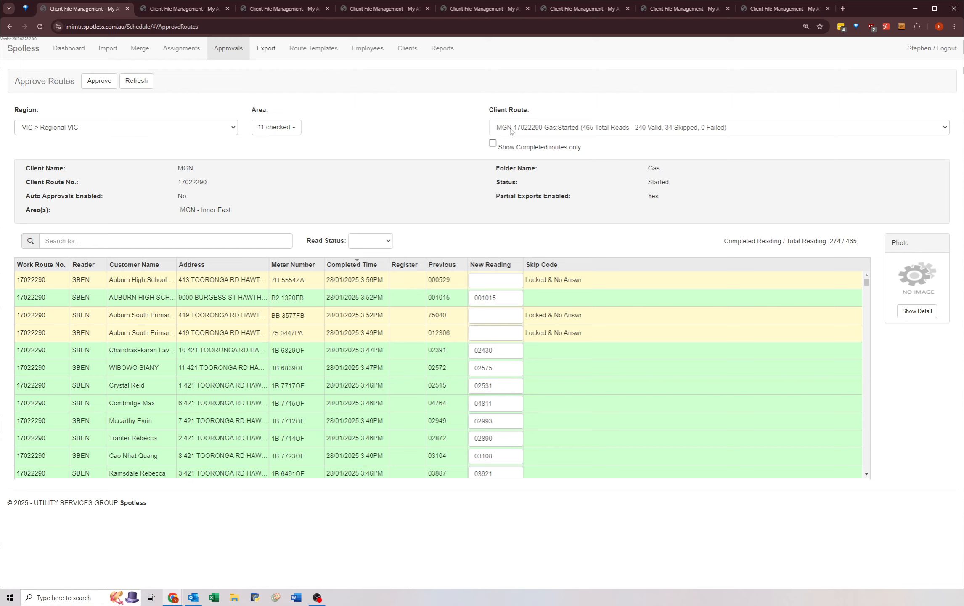
pyautogui.moveTo(724, 241); pyautogui.dragTo(826, 241)
pyautogui.click(856, 241)
pyautogui.click(848, 234)
# Step: Check the meters read today in the ClientRouteStatus workbook and return to the MGN Export Files page
pyautogui.hotkey('alt', 'Tab')
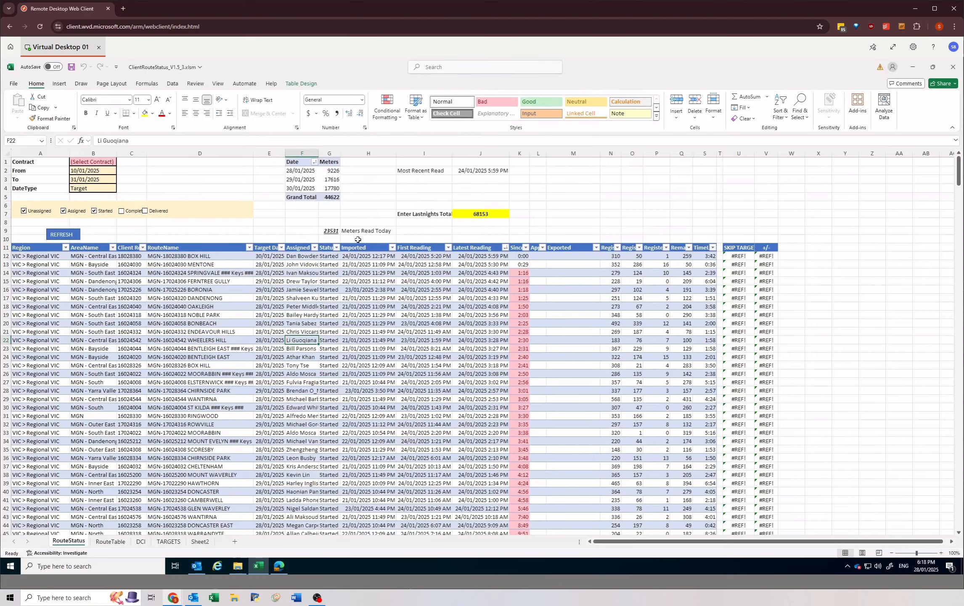
pyautogui.hotkey('alt', 'Tab')
pyautogui.click(740, 5)
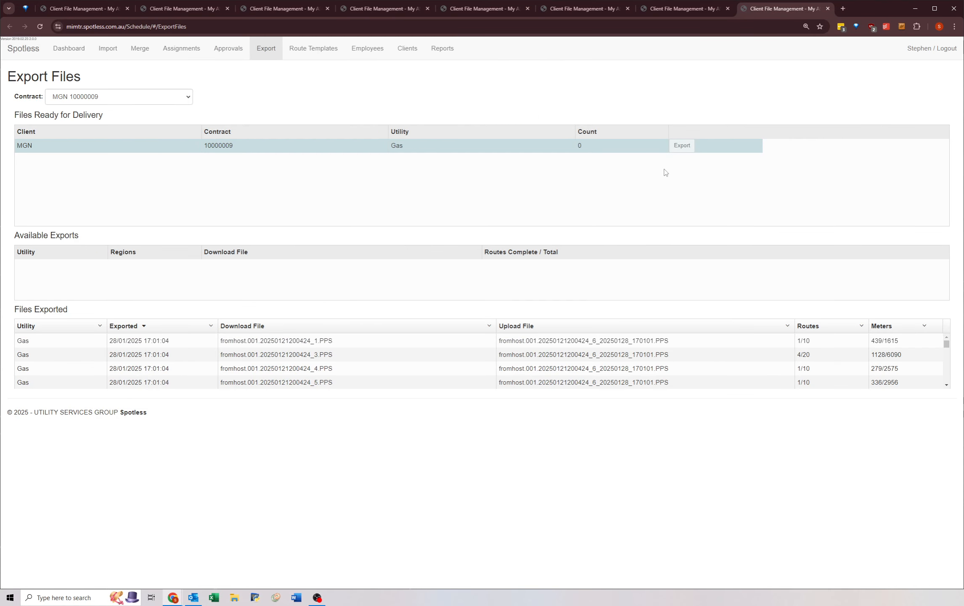
# Step: Reopen the PREWORK folder on the virtual desktop and examine the two FIX files exported on 28/01/2025 individually and together
pyautogui.hotkey('alt', 'Tab')
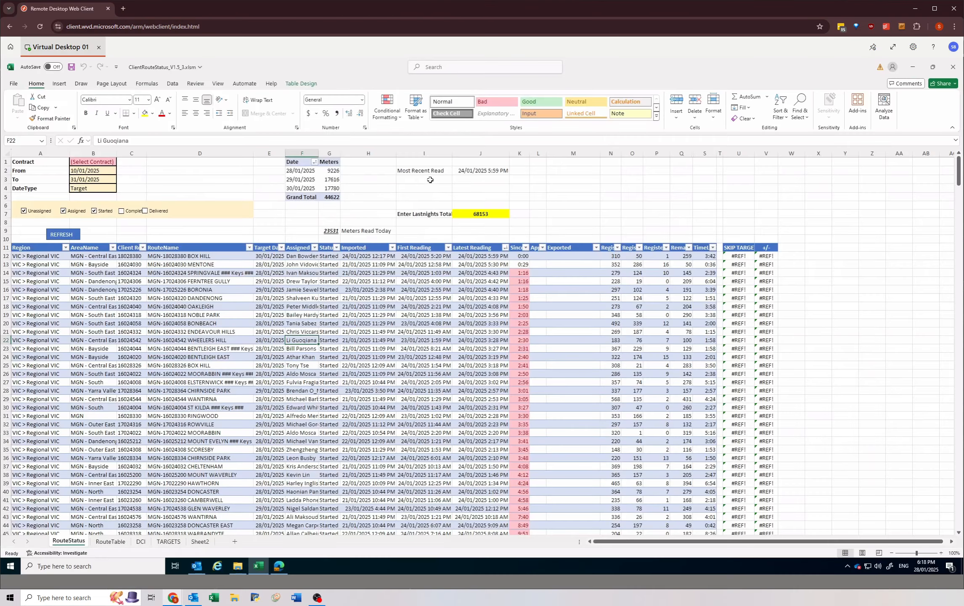
pyautogui.click(234, 567)
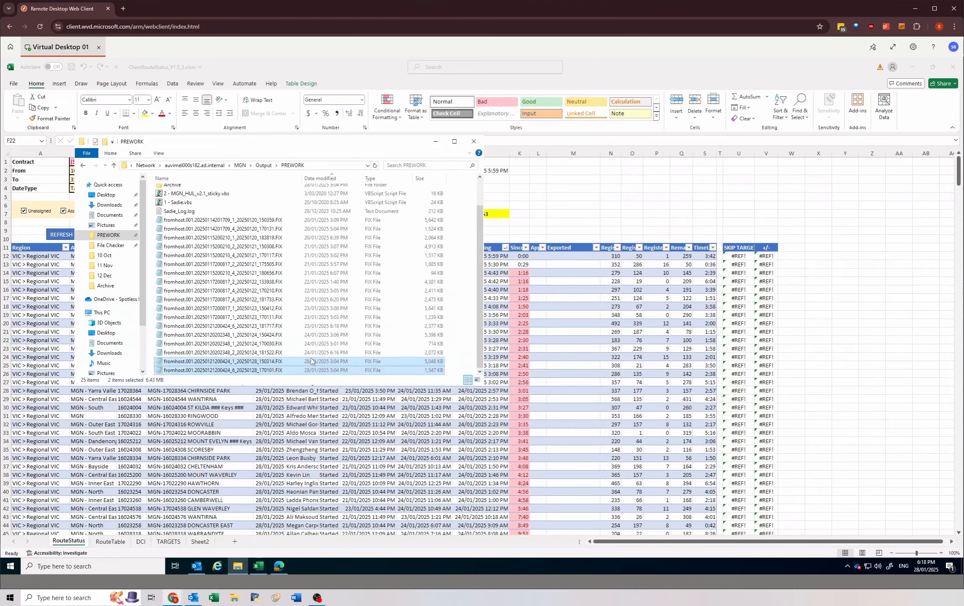
pyautogui.click(296, 362)
pyautogui.scroll(1, 258, 303)
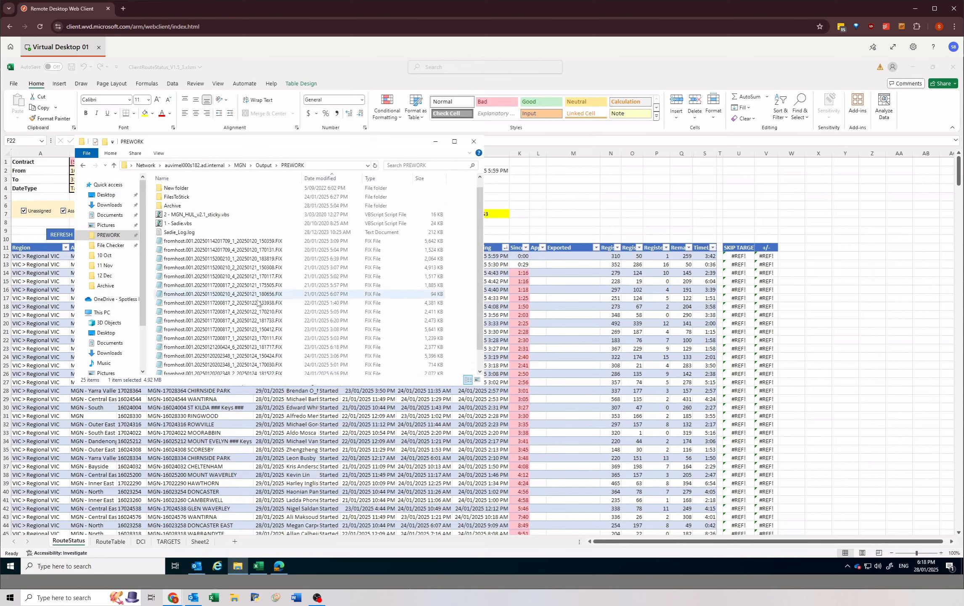
pyautogui.scroll(1, 257, 303)
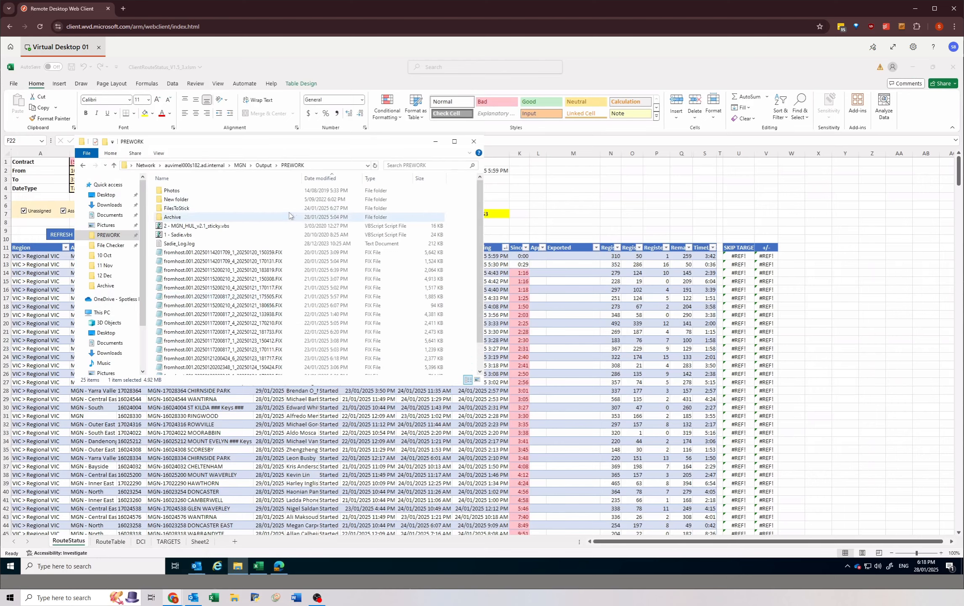
pyautogui.scroll(-1, 290, 313)
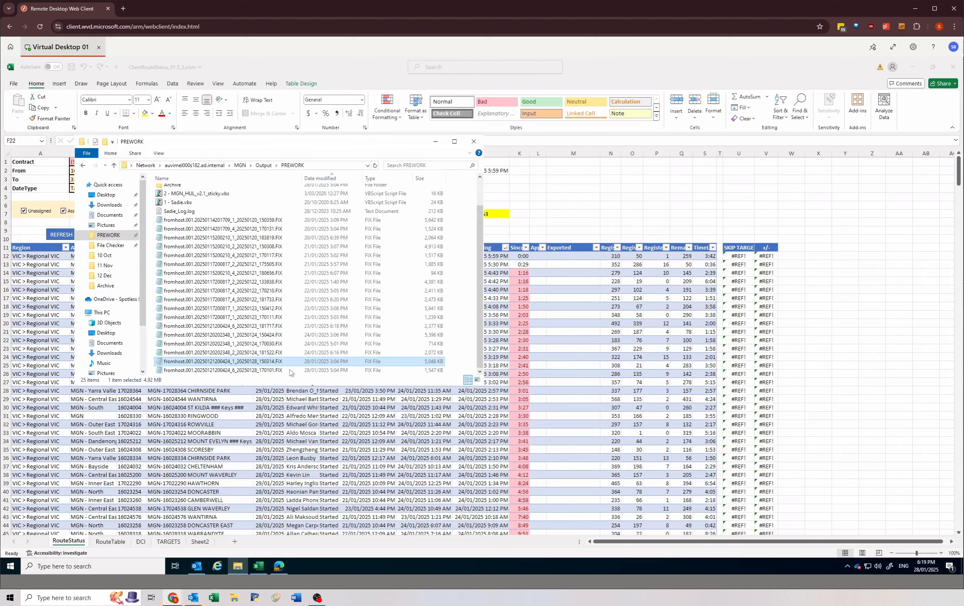
pyautogui.click(289, 372)
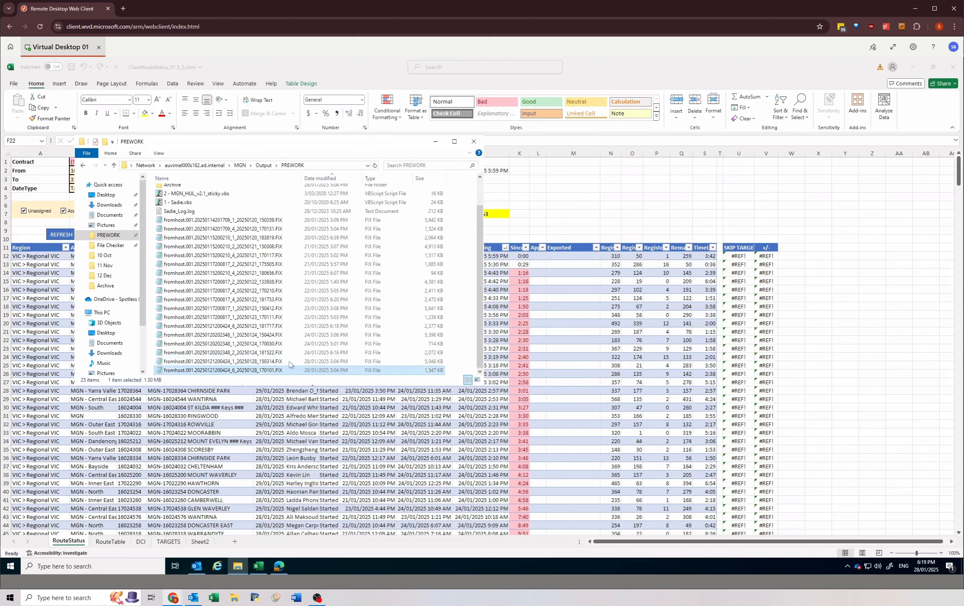
pyautogui.keyDown('shift'); pyautogui.click(321, 363); pyautogui.keyUp('shift')
pyautogui.scroll(2, 195, 208)
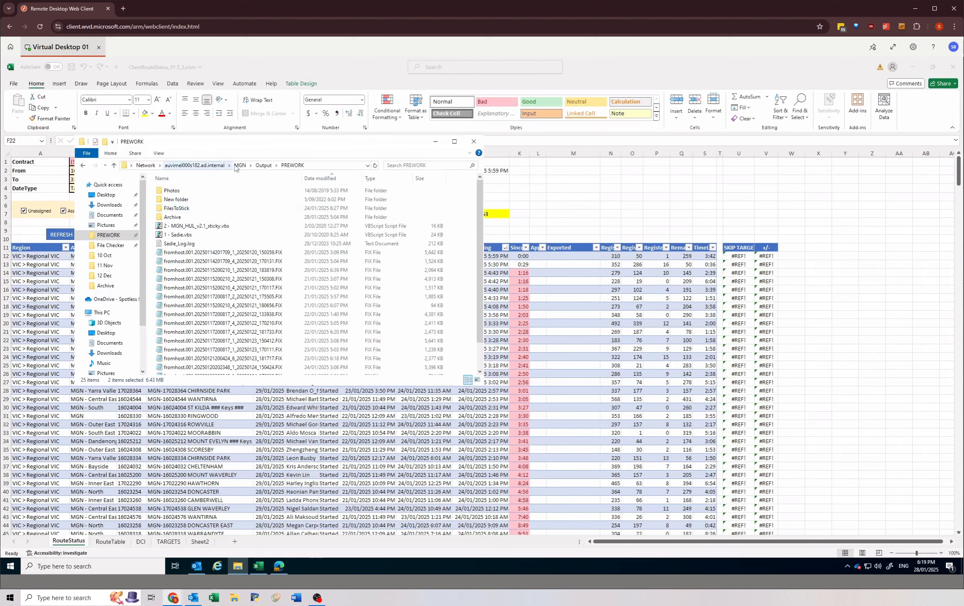
# Step: Go up to the MGN network folder and open its OutputProcess subfolder
pyautogui.click(245, 167)
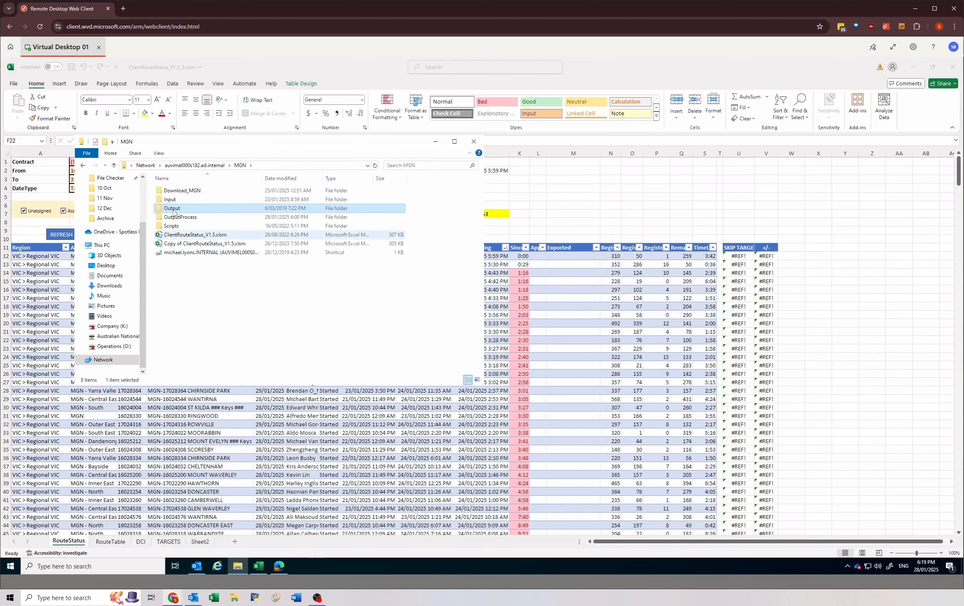
pyautogui.doubleClick(173, 217)
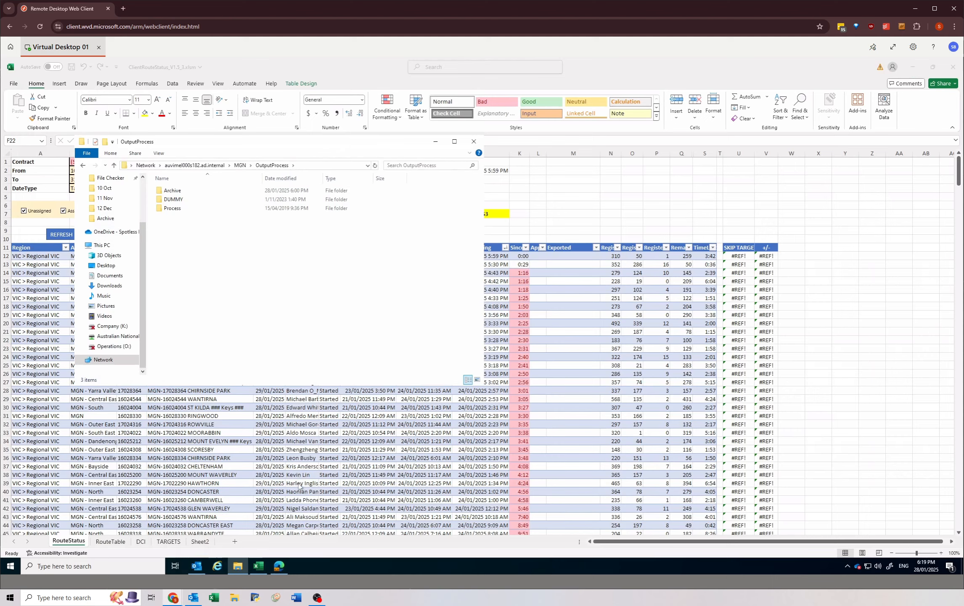
# Step: Switch to the MG STUMPS REPORT 2024 workbook in the remote browser and view the 24 January 2025 stumps report
pyautogui.click(258, 492)
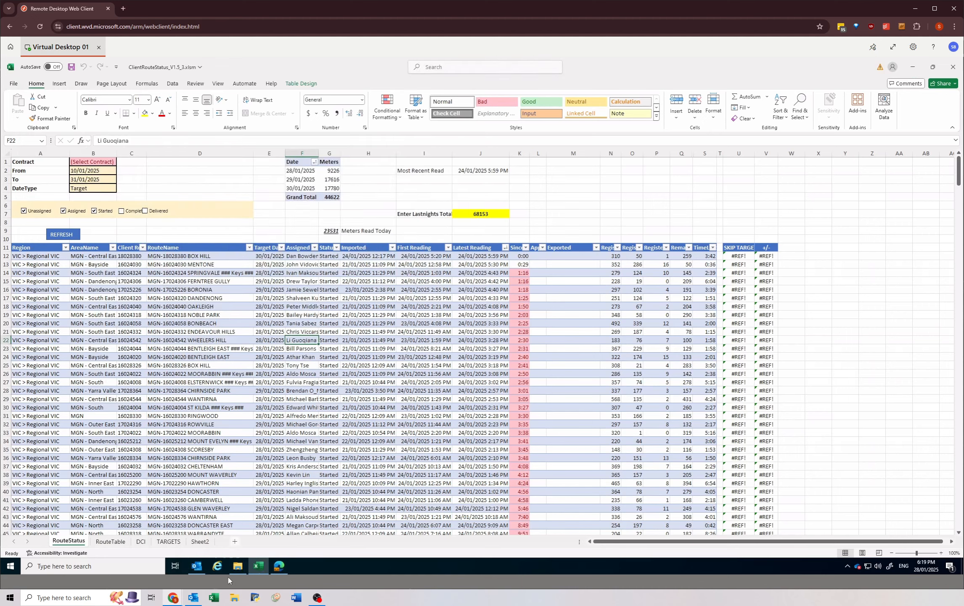
pyautogui.click(279, 565)
pyautogui.scroll(6, 418, 255)
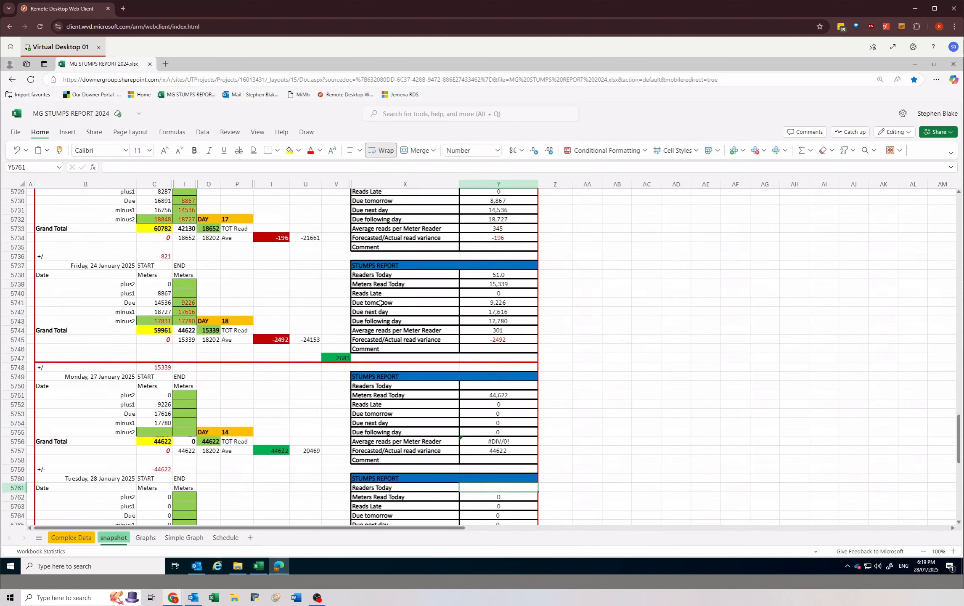
# Step: Examine the 24 January 2025 stumps report and its TOT Read formula, along with the 27 January block below it
pyautogui.click(391, 299)
pyautogui.moveTo(477, 344); pyautogui.dragTo(496, 374)
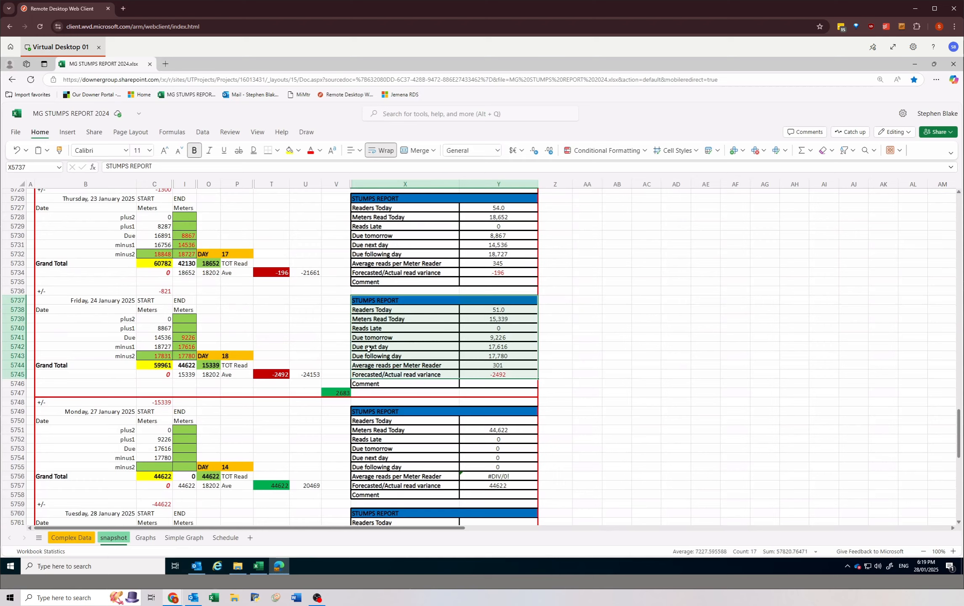
pyautogui.click(292, 470)
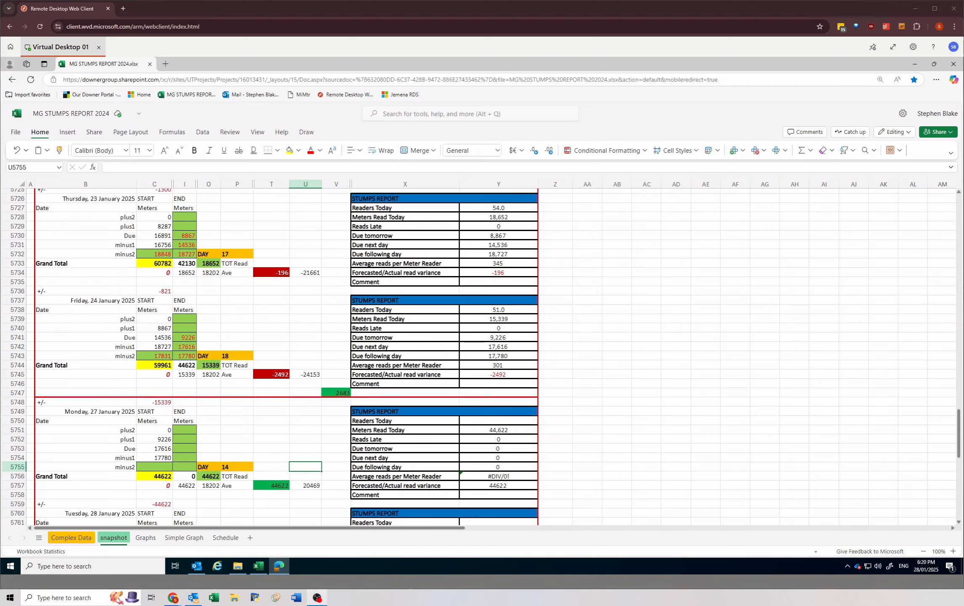
pyautogui.click(209, 365)
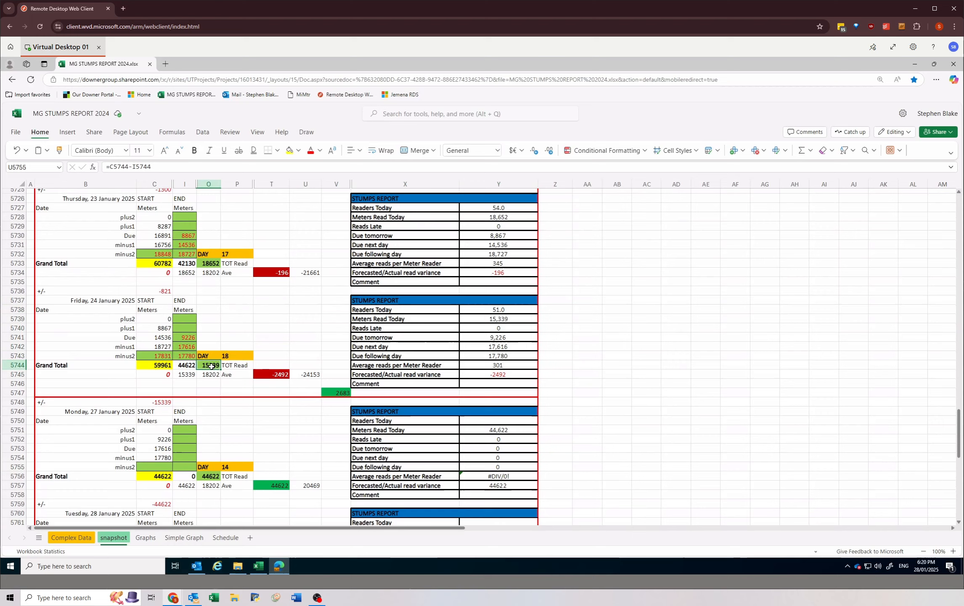
pyautogui.scroll(-1, 256, 447)
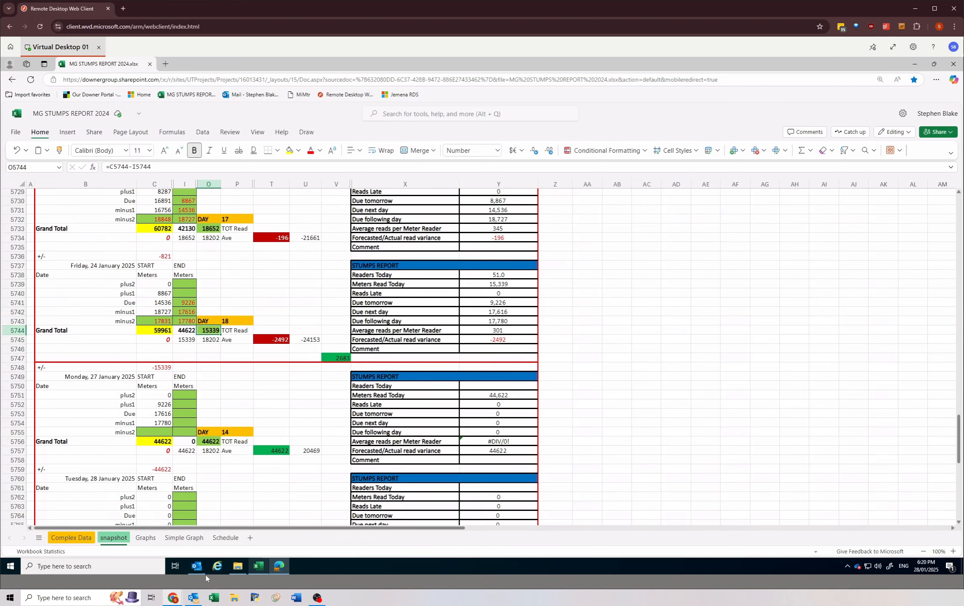
pyautogui.click(265, 423)
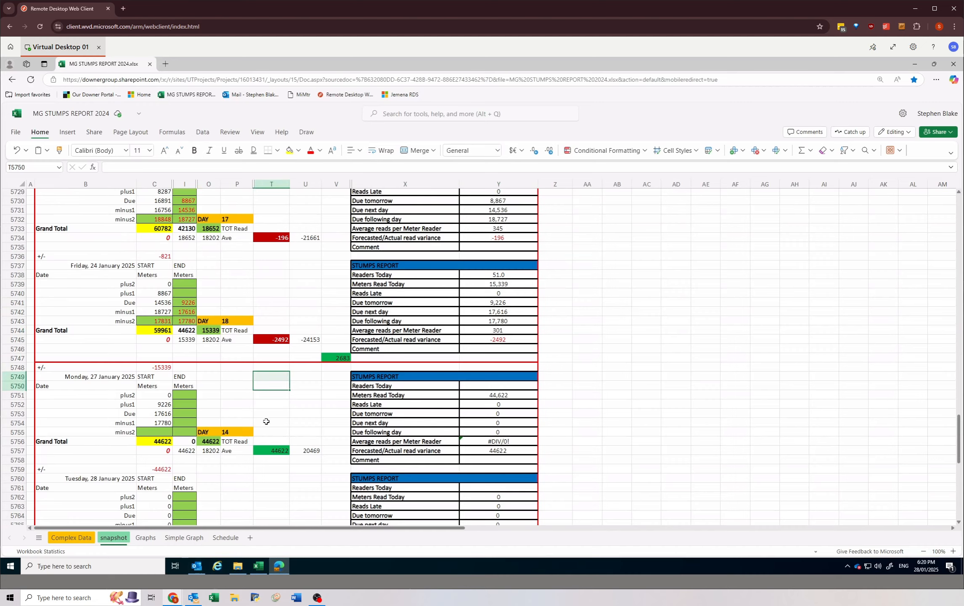
pyautogui.moveTo(266, 411); pyautogui.dragTo(266, 424)
pyautogui.click(266, 421)
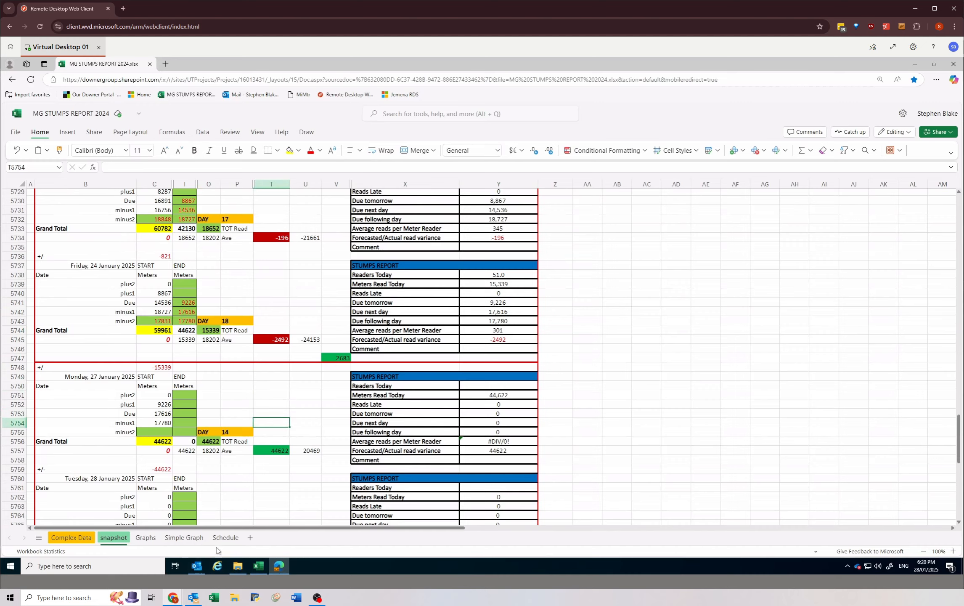
# Step: Switch to the ClientRouteStatus workbook and set the contract to MGN on the RouteStatus sheet
pyautogui.click(257, 567)
pyautogui.click(119, 373)
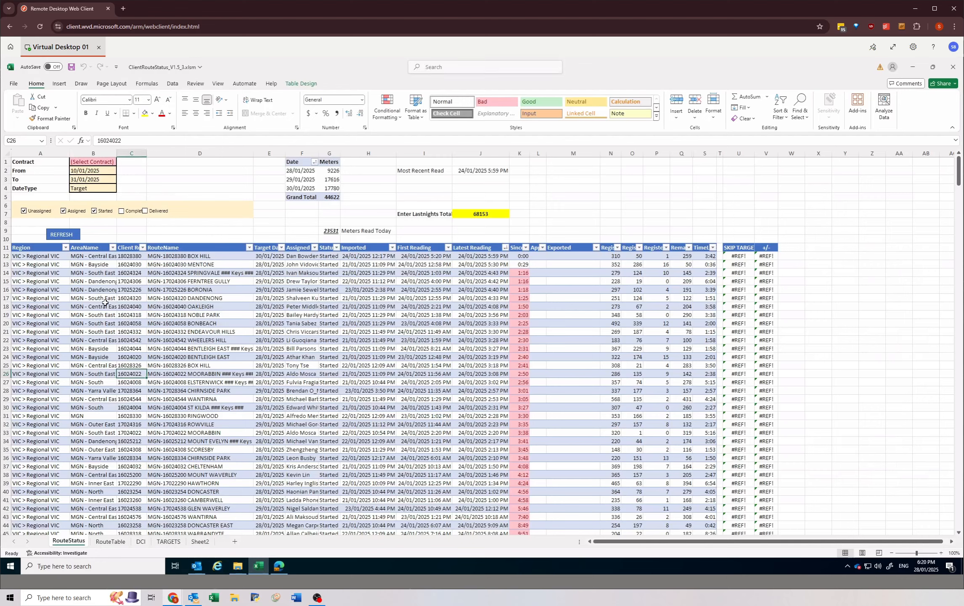
pyautogui.click(73, 279)
pyautogui.click(179, 316)
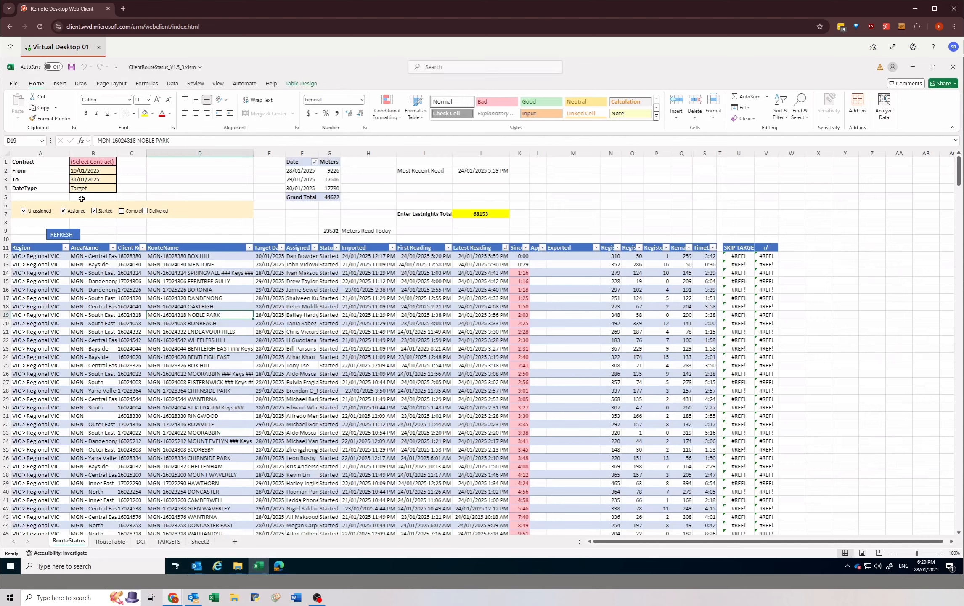
pyautogui.click(86, 161)
pyautogui.write('MGN')
pyautogui.press('Return')
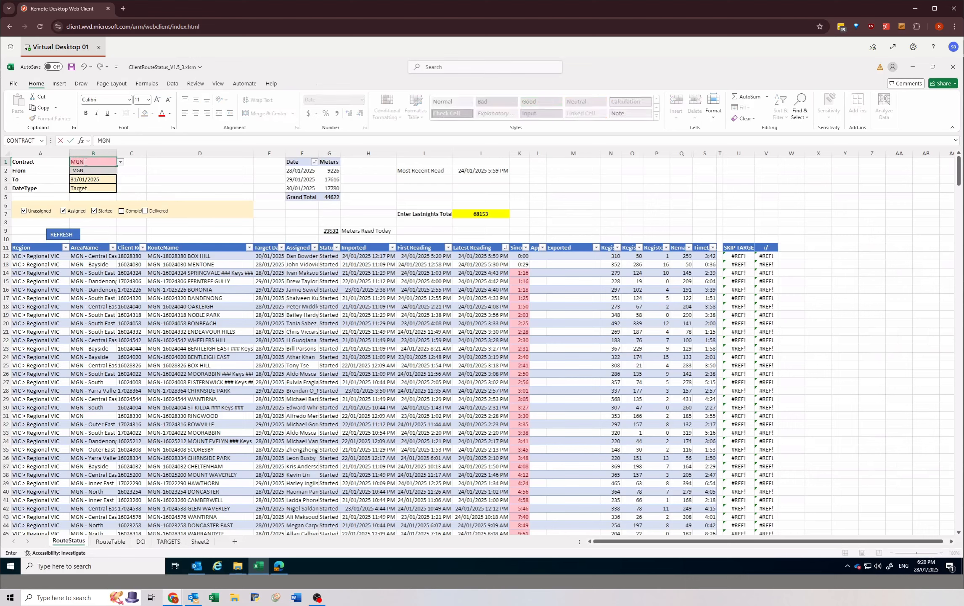
# Step: Check a route's latest reading time and set the From date to 15/01/2025
pyautogui.click(488, 264)
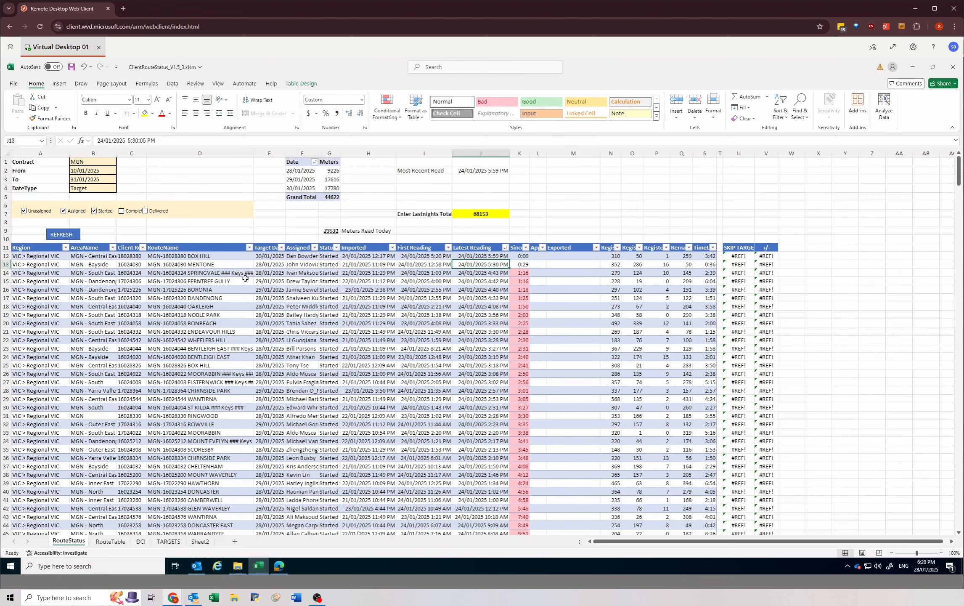
pyautogui.click(92, 170)
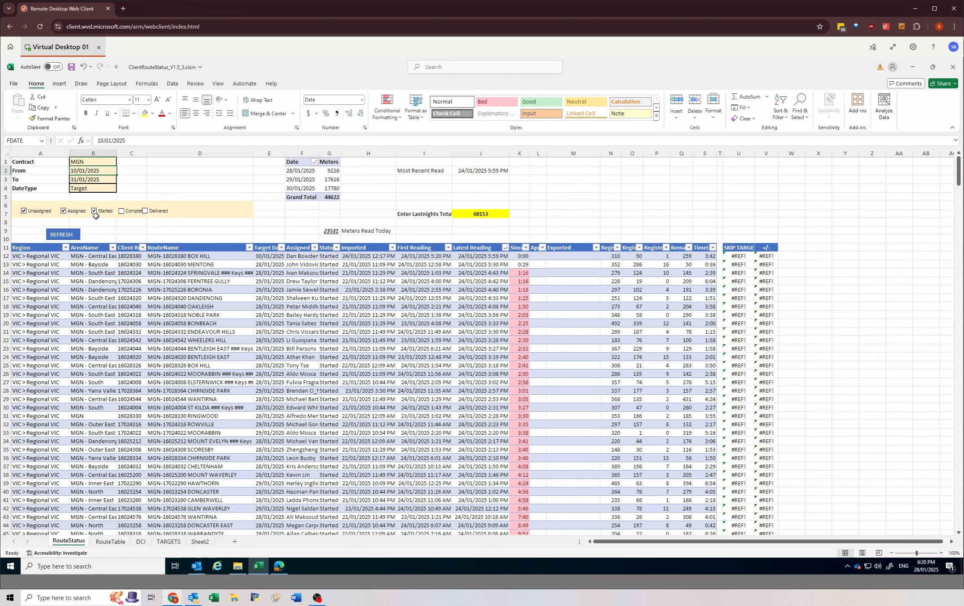
pyautogui.write('15/')
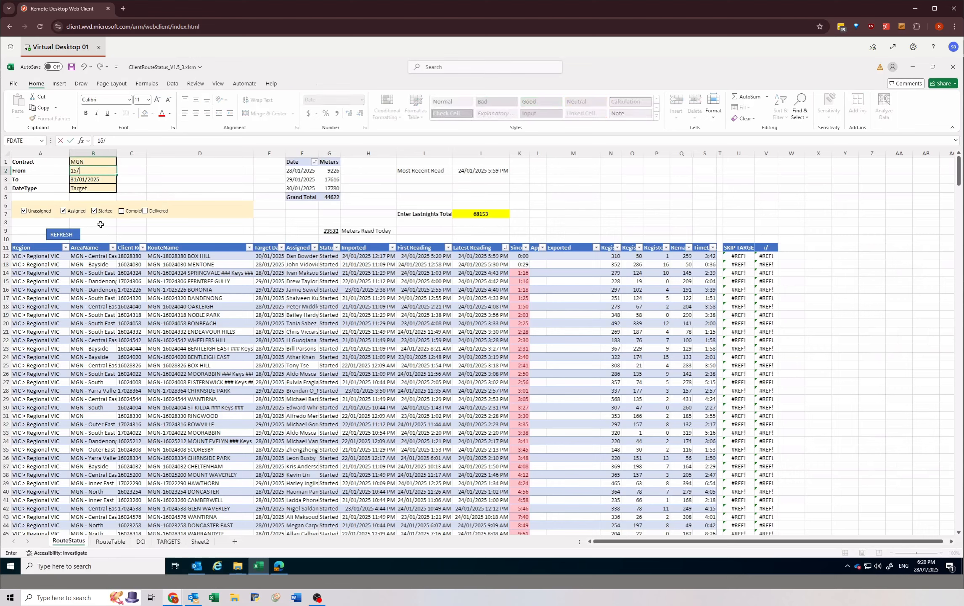
pyautogui.write('01/2025')
pyautogui.press('Return')
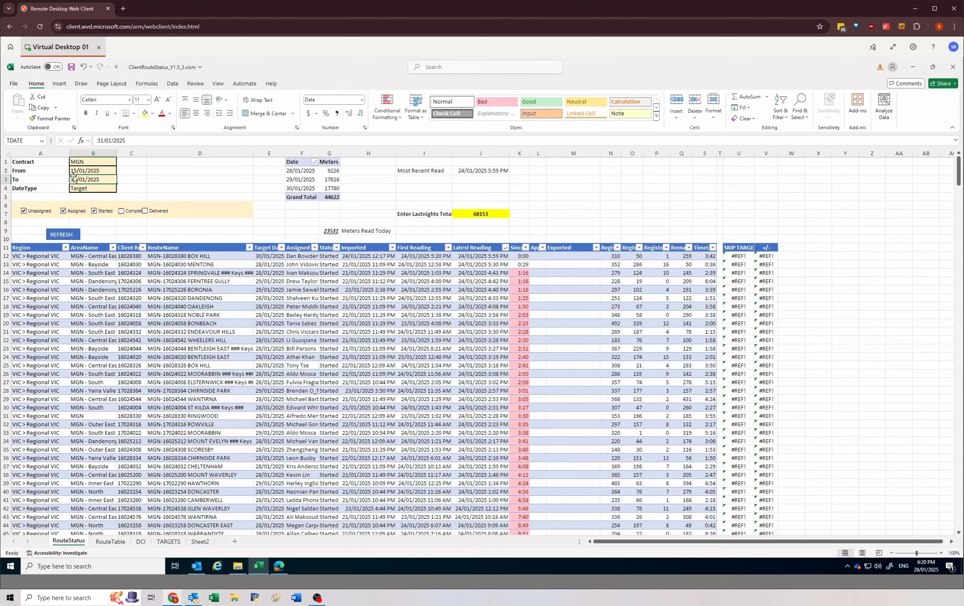
# Step: Set the To date to 28/02 and refresh the route status data for the MGN contract
pyautogui.click(314, 187)
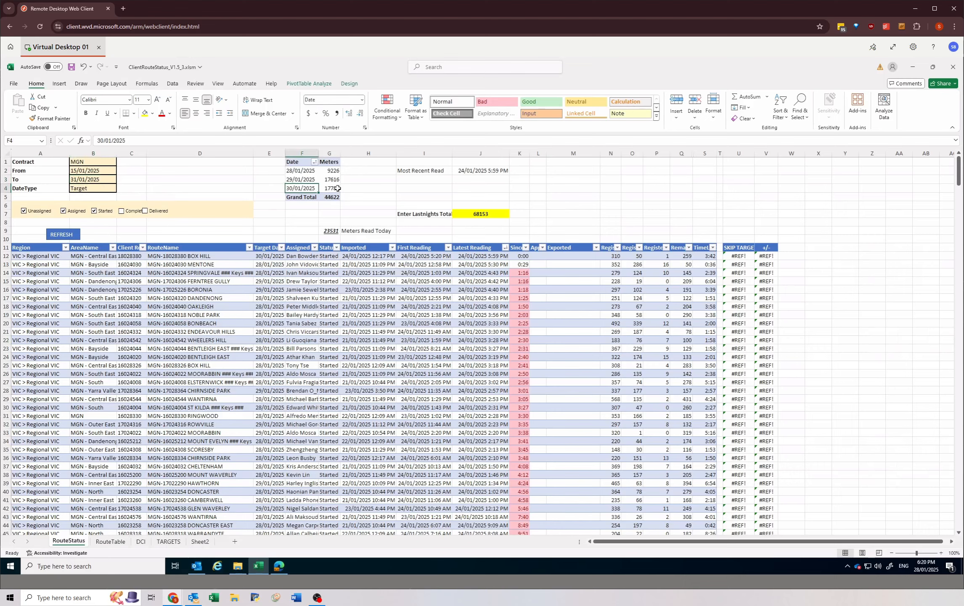
pyautogui.click(319, 189)
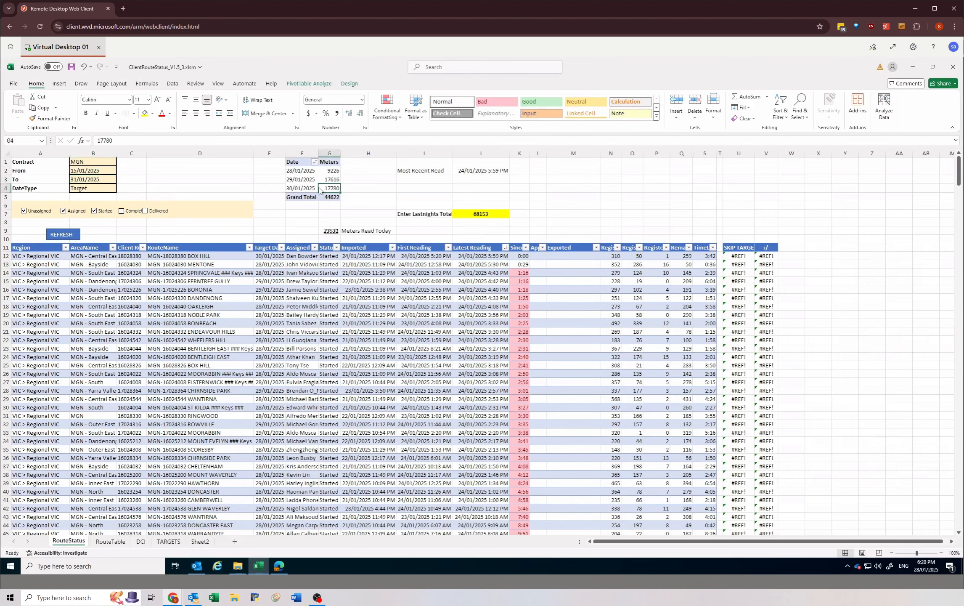
pyautogui.click(85, 180)
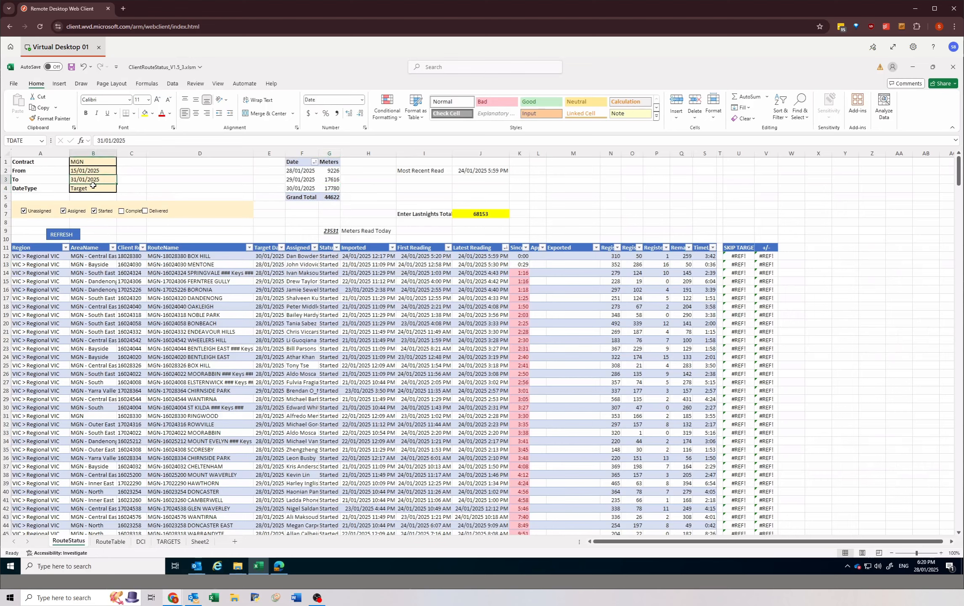
pyautogui.write('28/02')
pyautogui.press('Return')
pyautogui.click(60, 235)
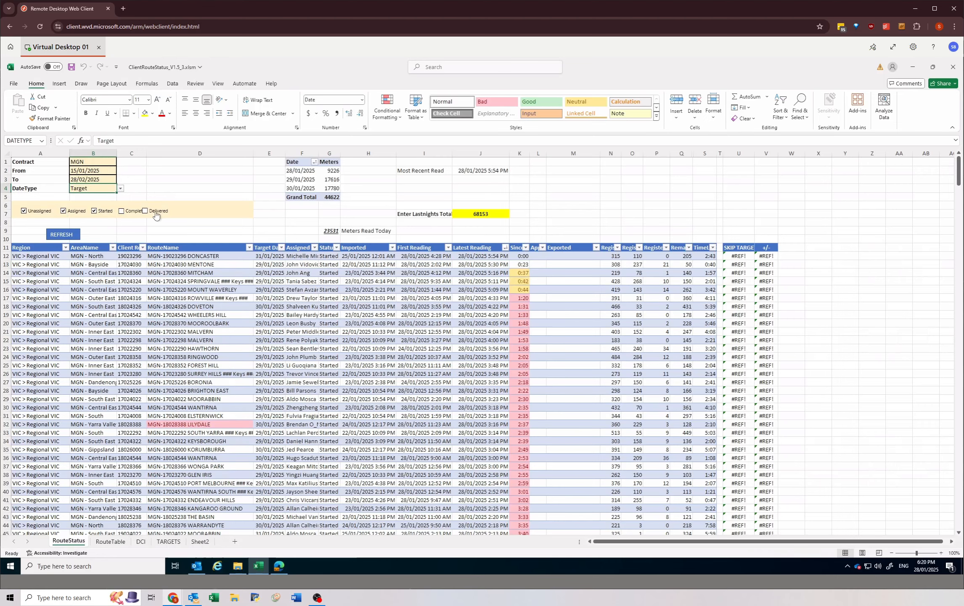
# Step: Examine the Latest Reading times and neighbouring columns for the topmost routes in the refreshed list
pyautogui.click(476, 300)
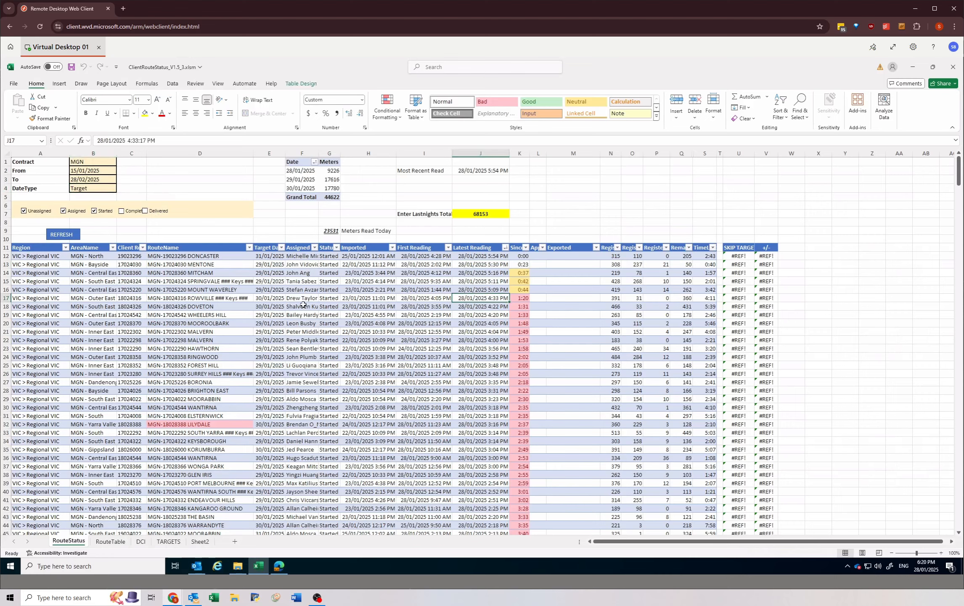
pyautogui.click(478, 265)
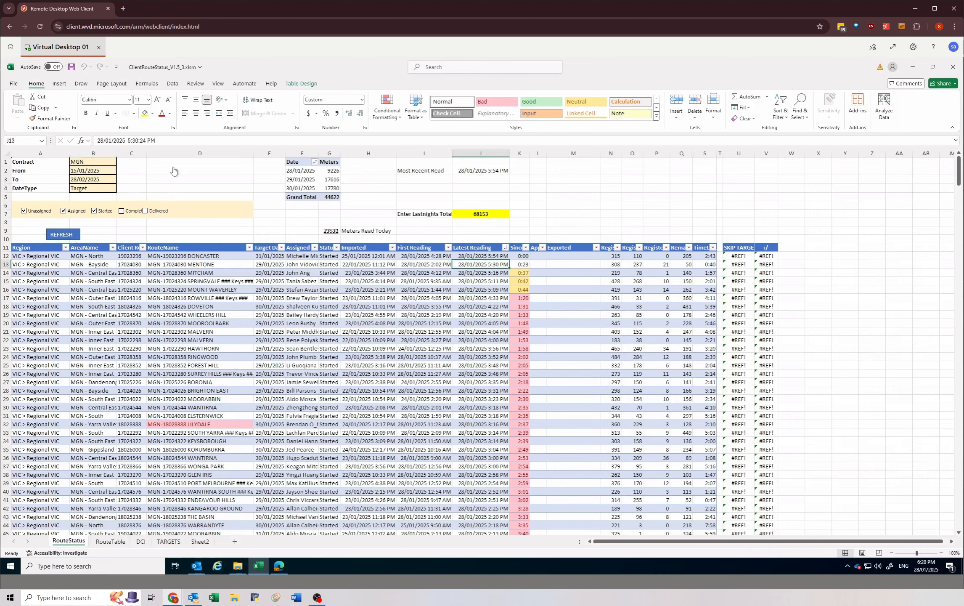
pyautogui.click(496, 291)
pyautogui.moveTo(492, 256); pyautogui.dragTo(492, 374)
pyautogui.click(485, 306)
pyautogui.click(486, 255)
pyautogui.moveTo(270, 255); pyautogui.dragTo(536, 331)
pyautogui.click(462, 332)
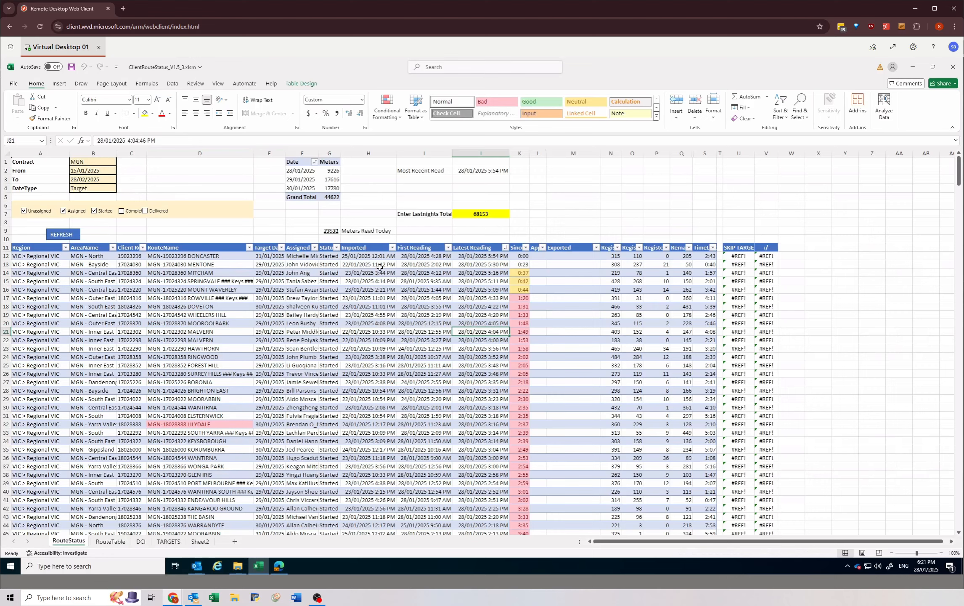
# Step: Refresh the pivot table of meters by target date above the route list
pyautogui.click(327, 187)
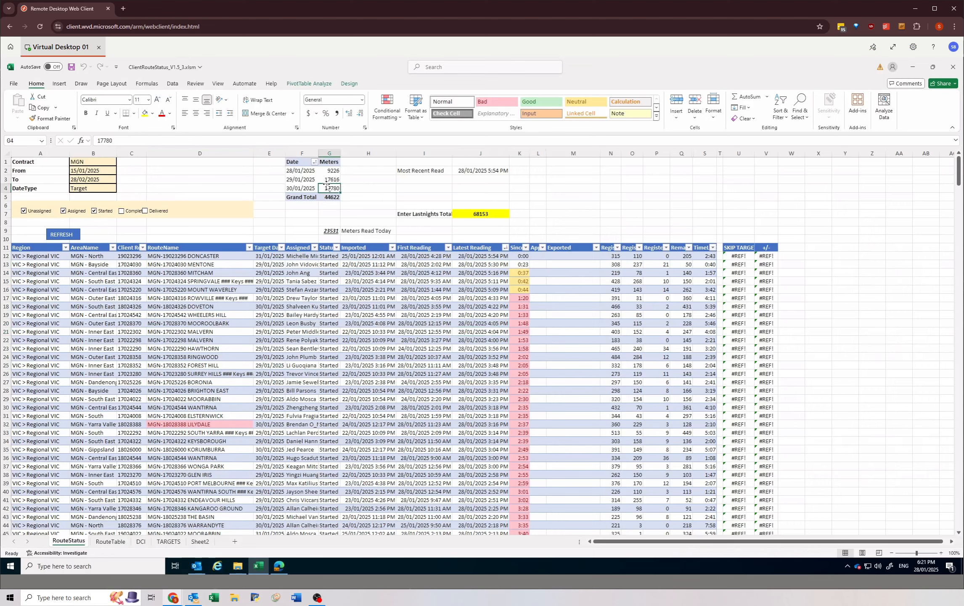
pyautogui.click(304, 170)
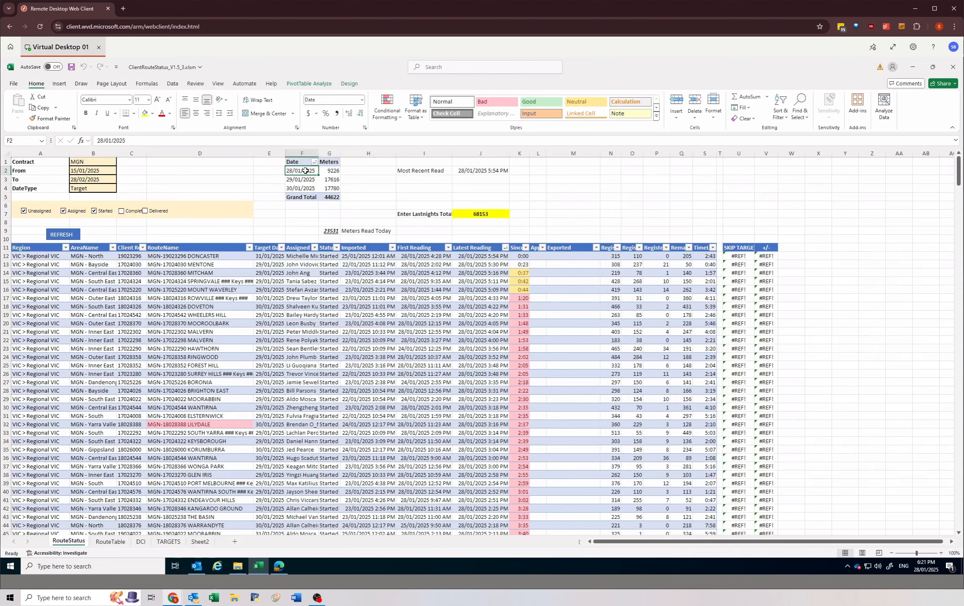
pyautogui.click(306, 84)
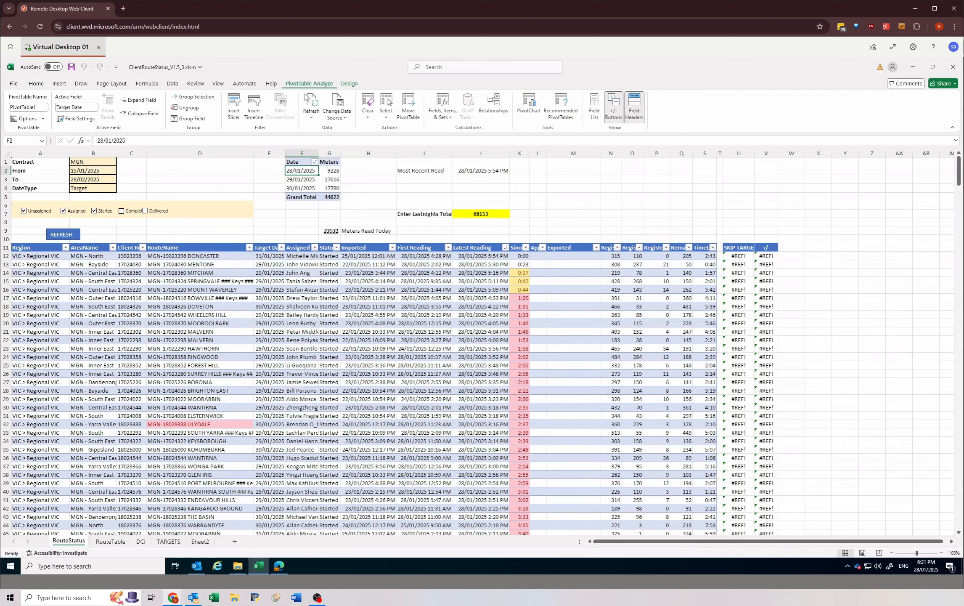
pyautogui.click(310, 102)
pyautogui.click(36, 86)
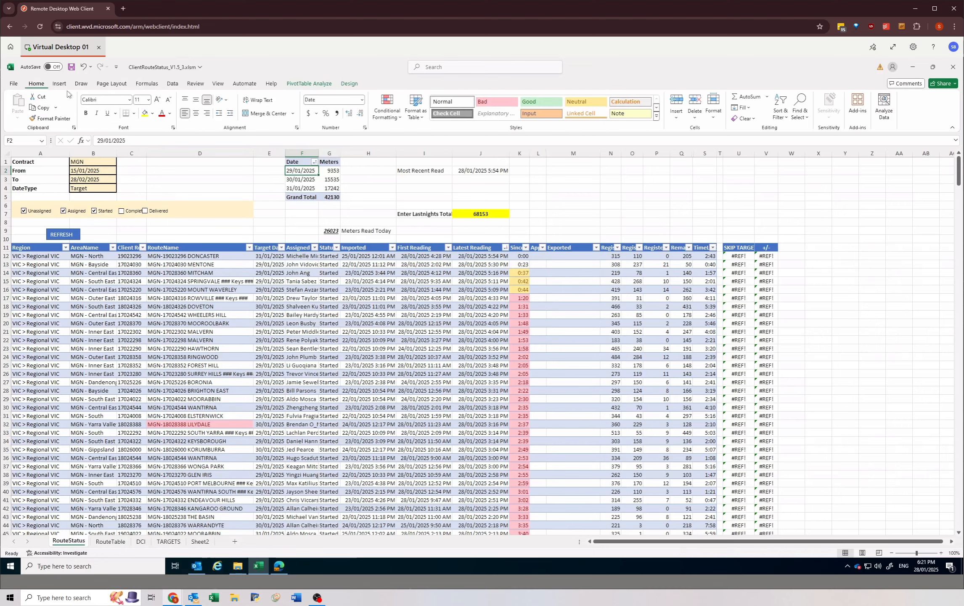
pyautogui.click(173, 84)
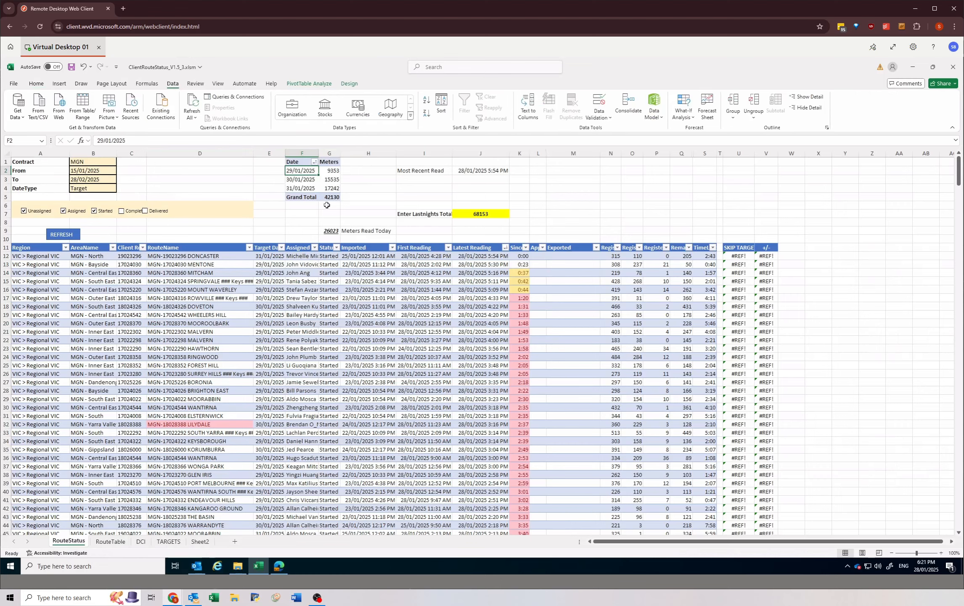
pyautogui.click(311, 318)
pyautogui.click(326, 172)
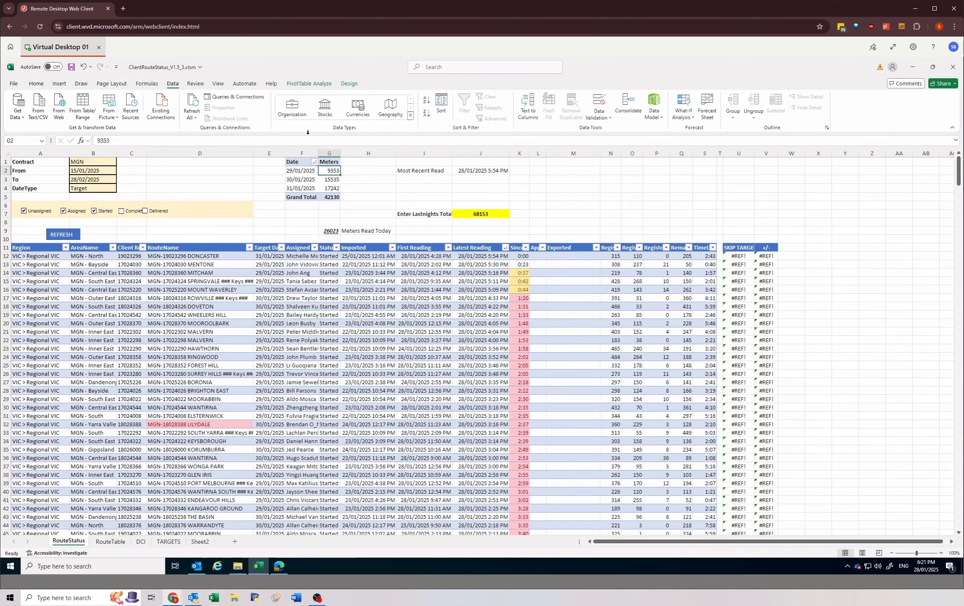
pyautogui.moveTo(612, 273); pyautogui.dragTo(683, 398)
pyautogui.click(370, 304)
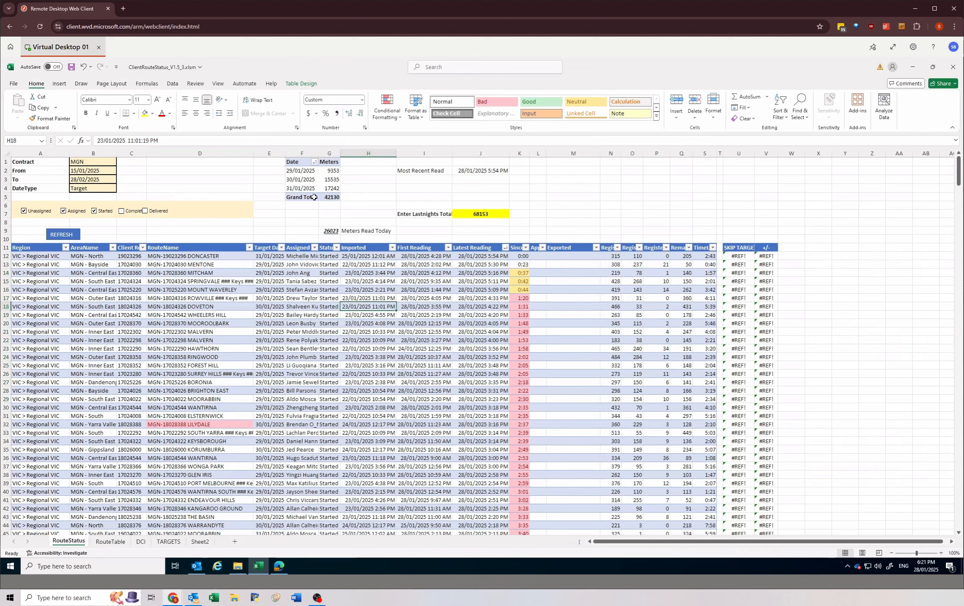
# Step: Copy the pivot's three daily meter counts into the 27 January 2025 END cells from Due to minus2 in MG STUMPS REPORT 2024, as values only
pyautogui.moveTo(313, 172); pyautogui.dragTo(331, 195)
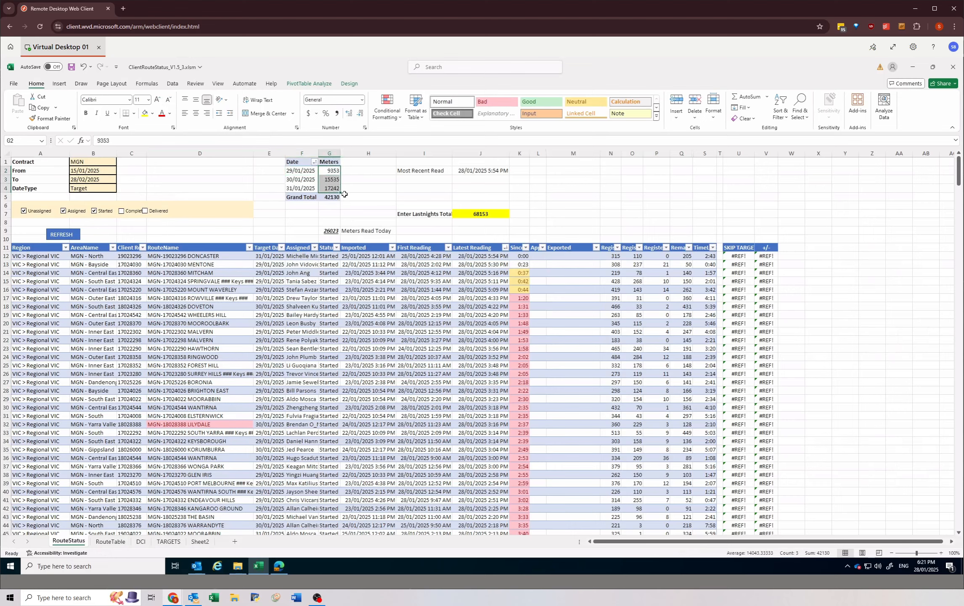
pyautogui.hotkey('ctrl', 'c')
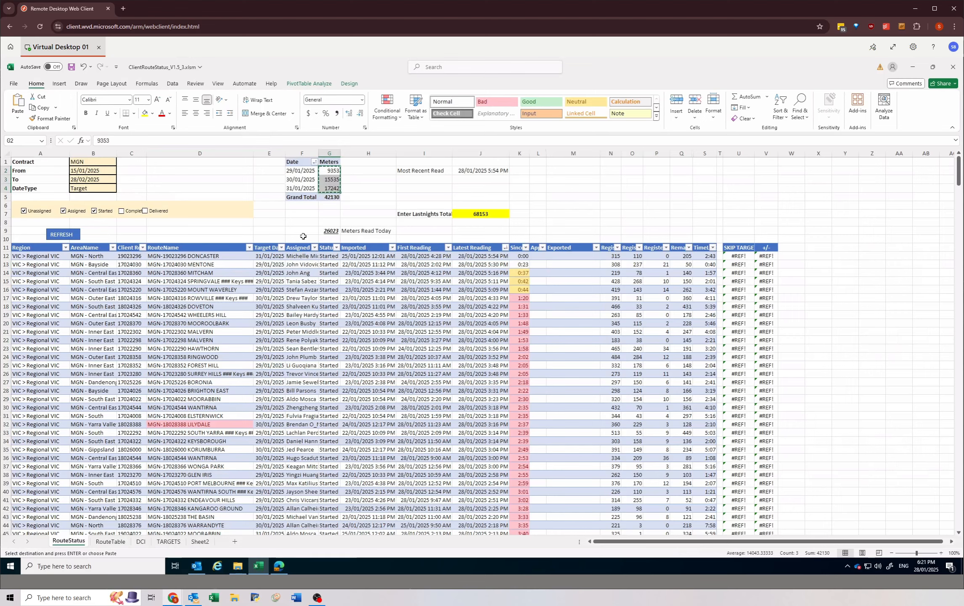
pyautogui.moveTo(277, 569)
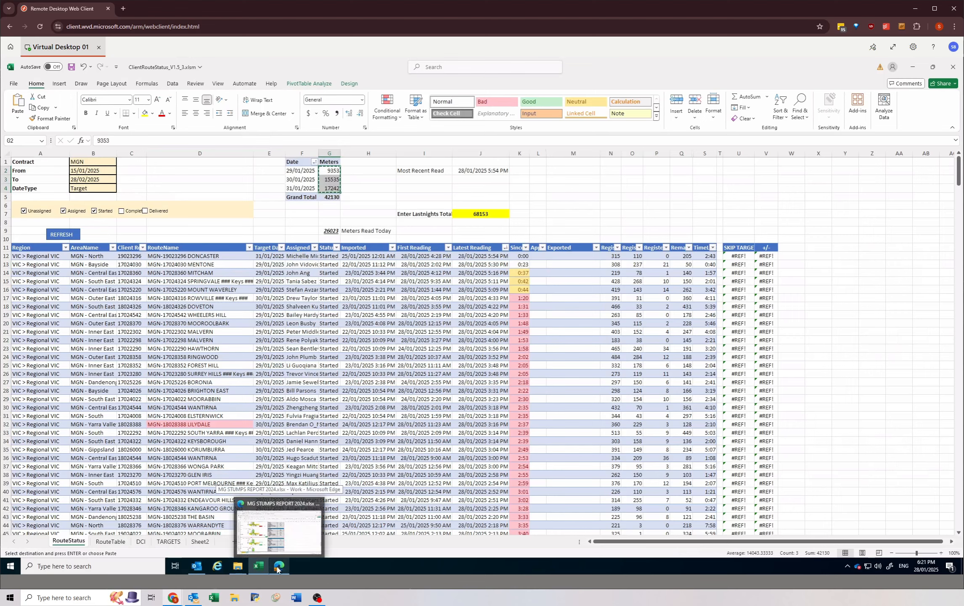
pyautogui.click(277, 569)
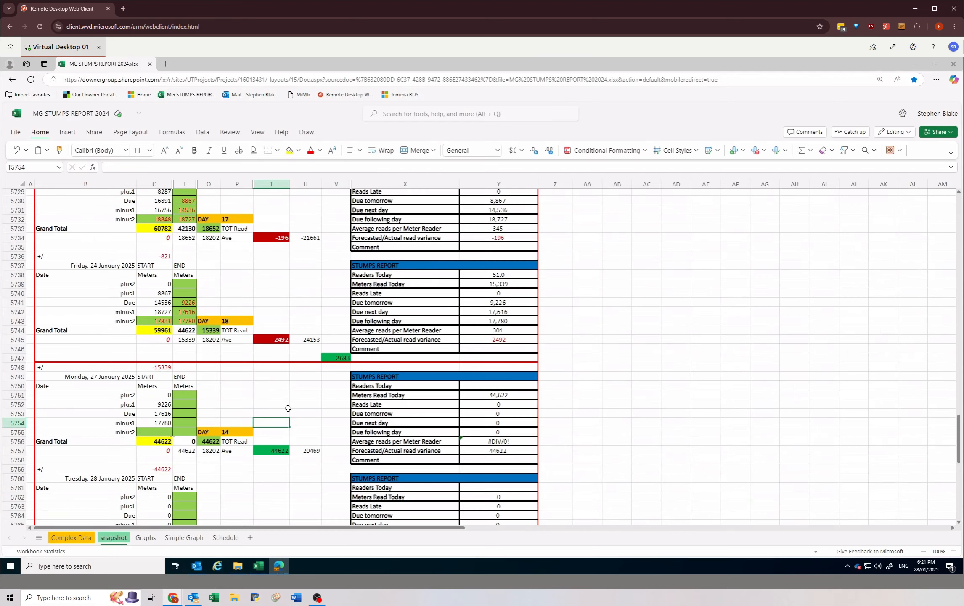
pyautogui.click(184, 412)
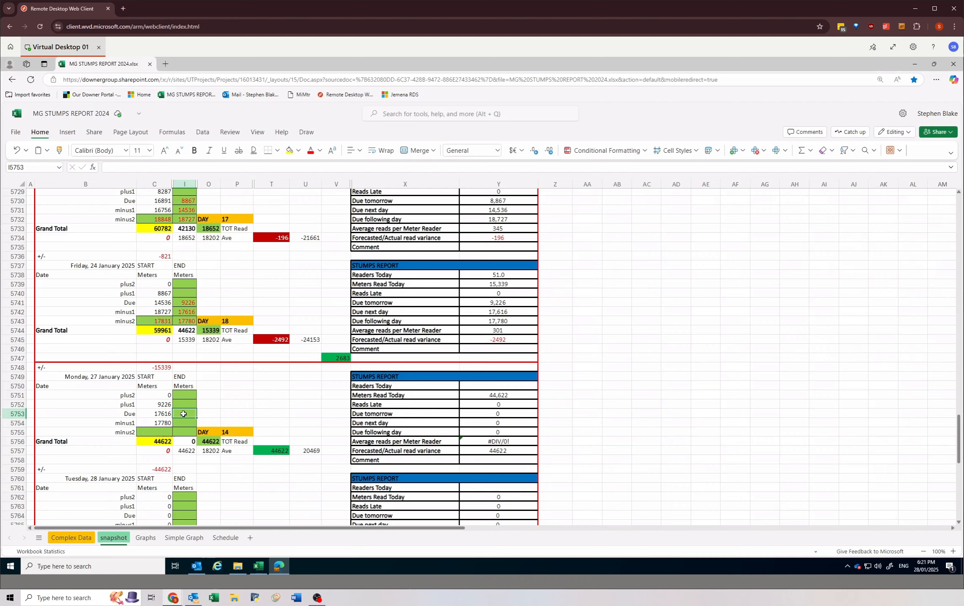
pyautogui.rightClick(182, 413)
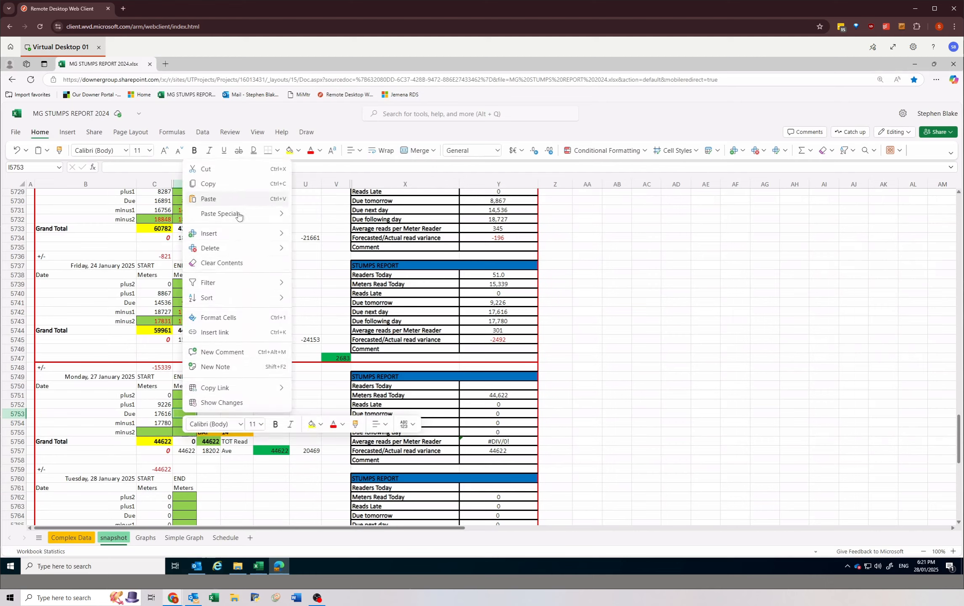
pyautogui.moveTo(265, 216)
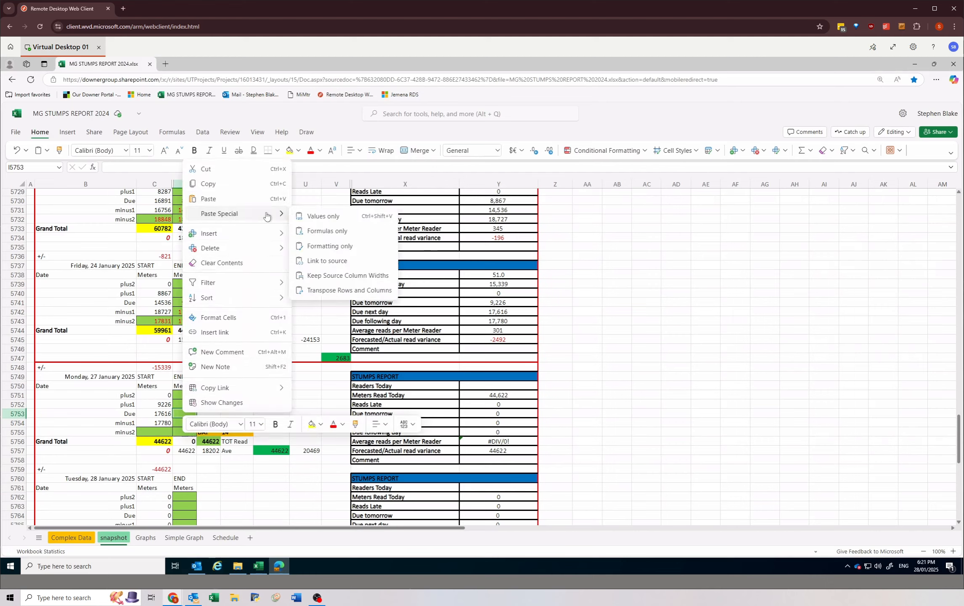
pyautogui.click(320, 215)
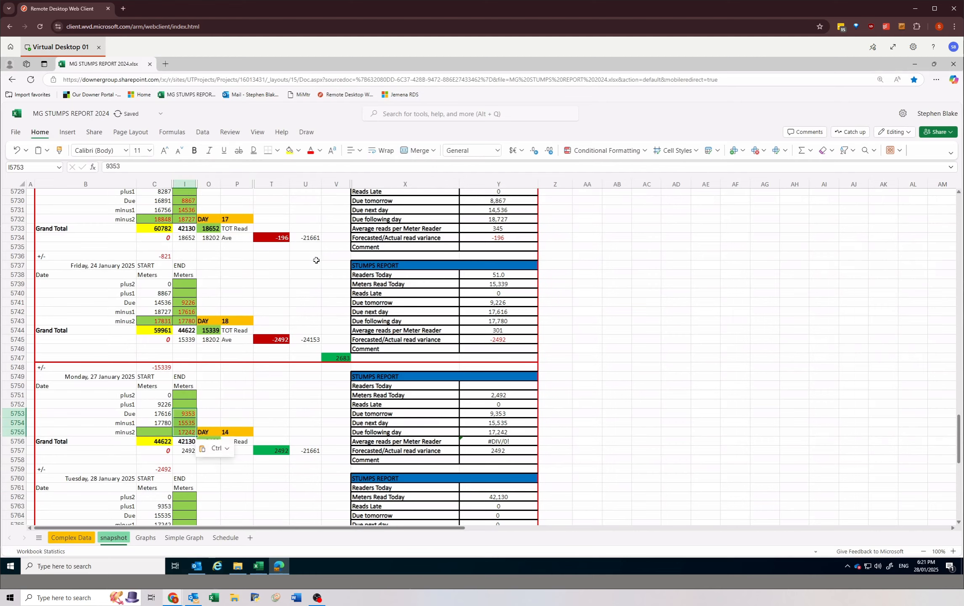
# Step: Review the pasted END meter counts in the Due, minus1 and minus2 rows for 27 January 2025
pyautogui.click(210, 421)
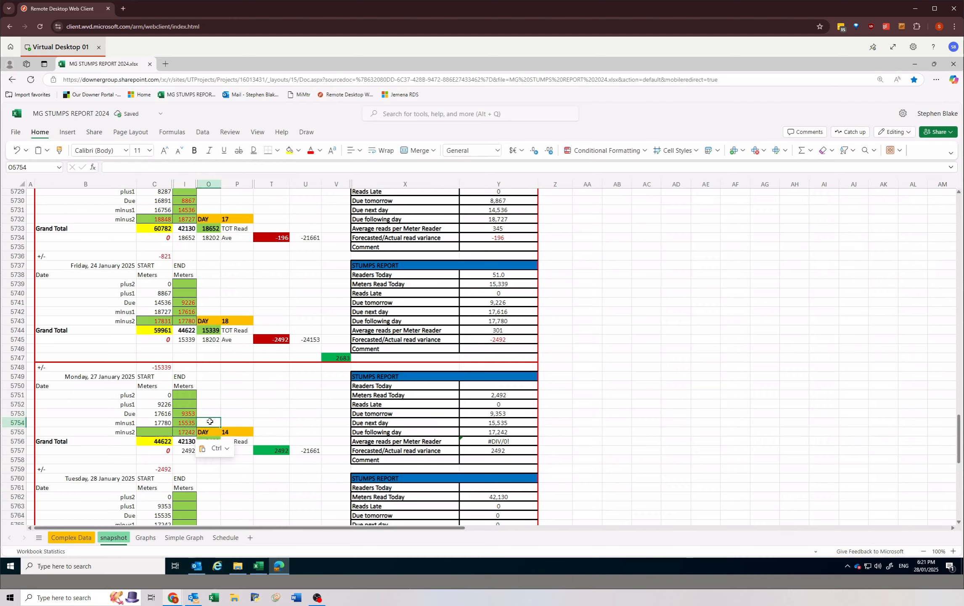
pyautogui.click(179, 414)
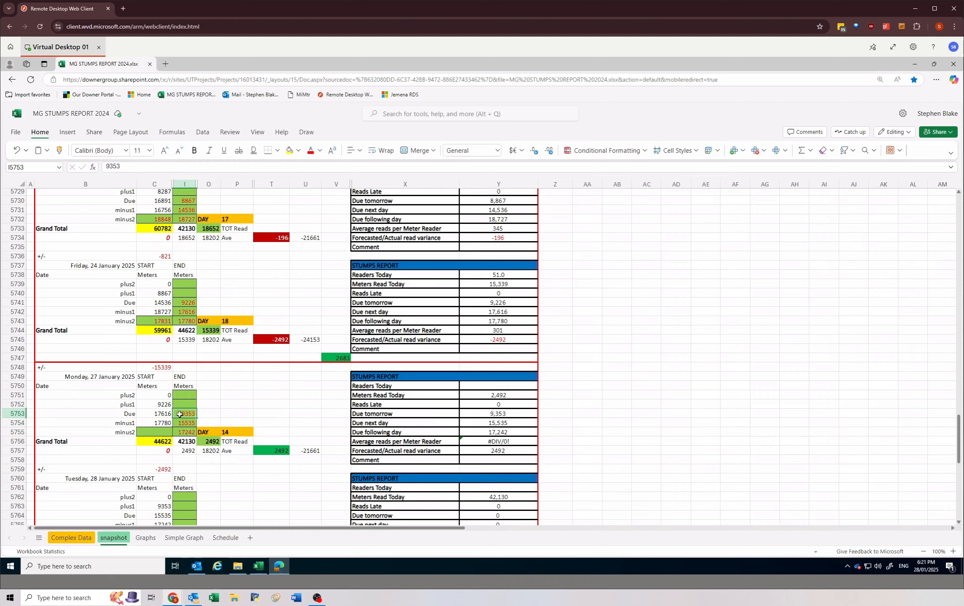
pyautogui.moveTo(179, 411)
pyautogui.mouseDown()
pyautogui.moveTo(183, 441)
pyautogui.moveTo(182, 432)
pyautogui.mouseUp()
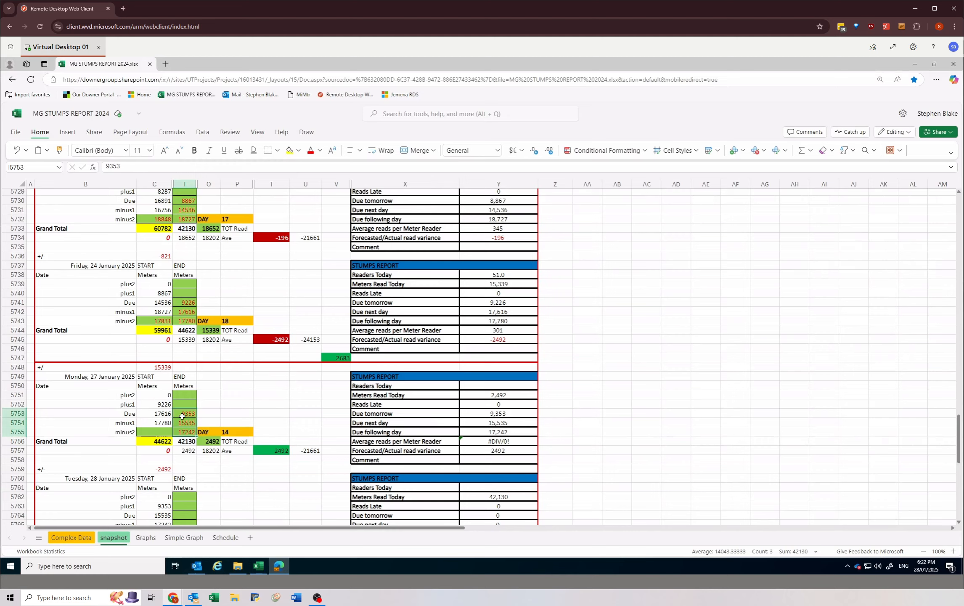
pyautogui.rightClick(180, 413)
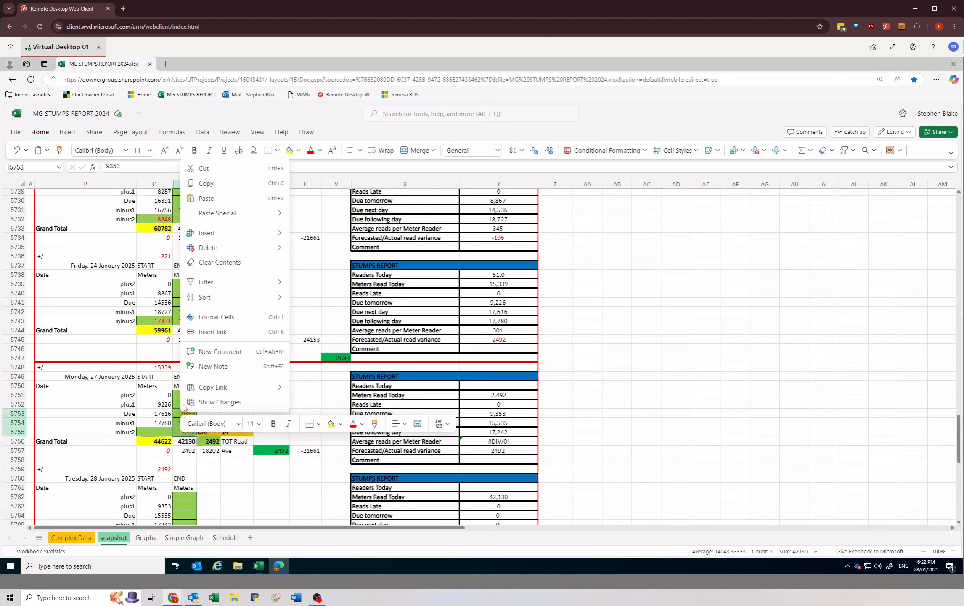
pyautogui.moveTo(252, 213)
pyautogui.press('Escape')
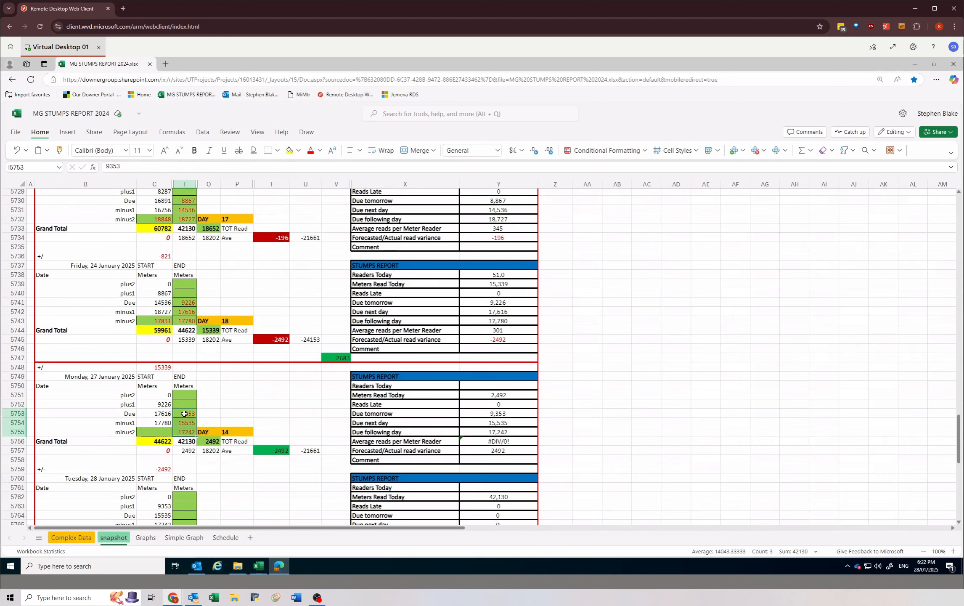
pyautogui.click(181, 414)
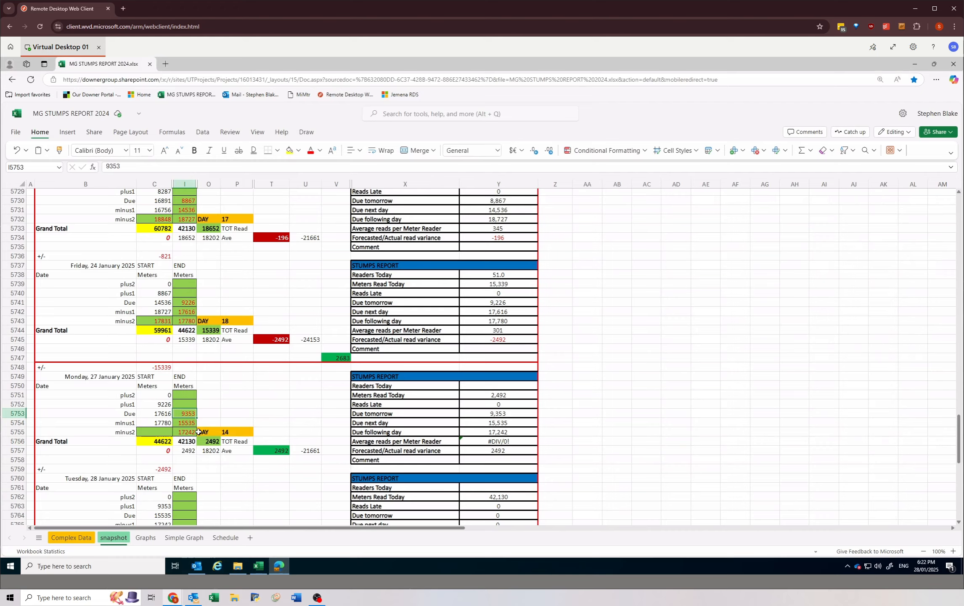
pyautogui.click(188, 432)
pyautogui.click(185, 415)
pyautogui.click(185, 423)
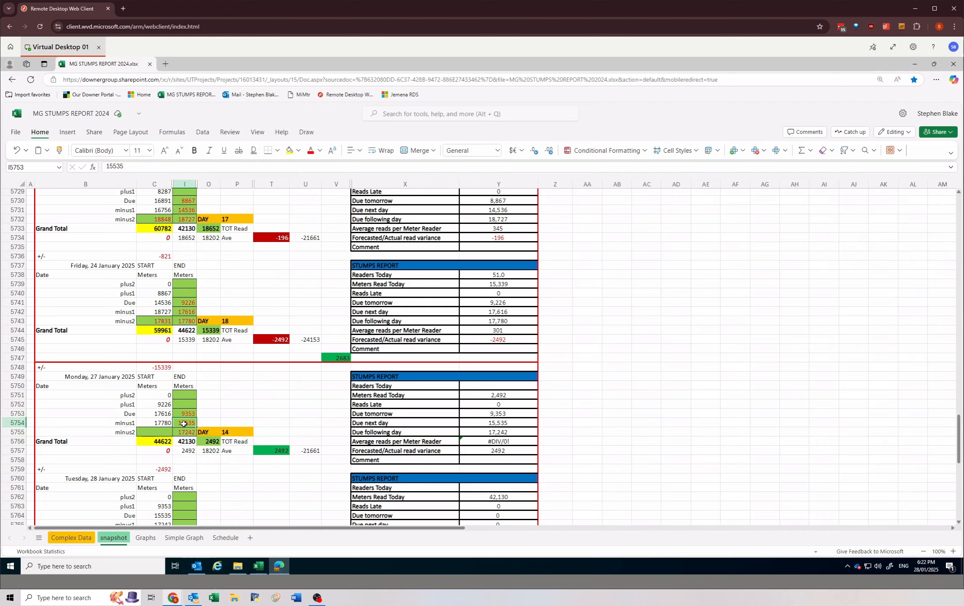
# Step: Compare the date and meter rows of the route status workbook's pivot with the END counts in the stumps report
pyautogui.click(257, 568)
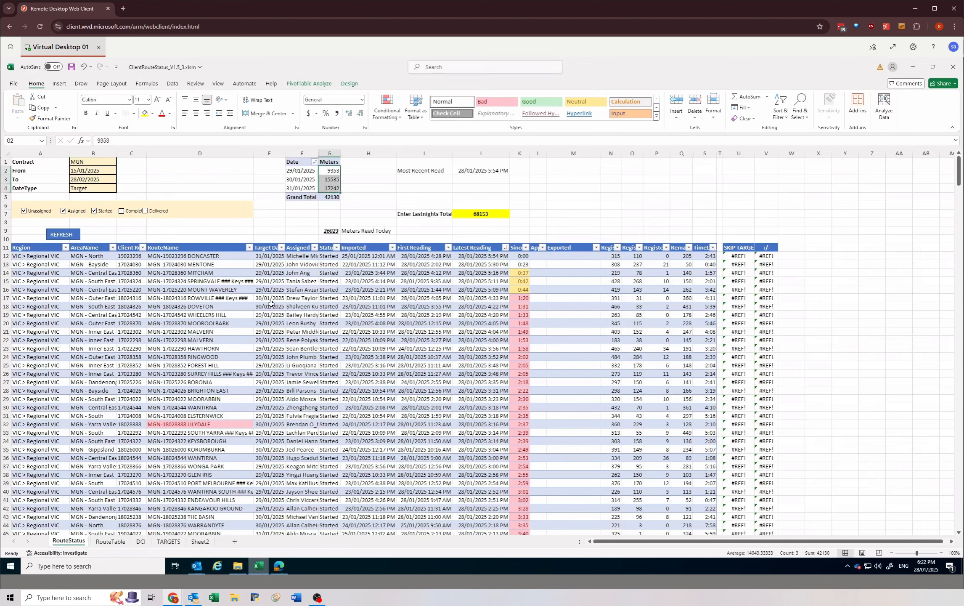
pyautogui.click(332, 171)
pyautogui.moveTo(332, 161)
pyautogui.mouseDown()
pyautogui.moveTo(300, 163)
pyautogui.moveTo(319, 170)
pyautogui.mouseUp()
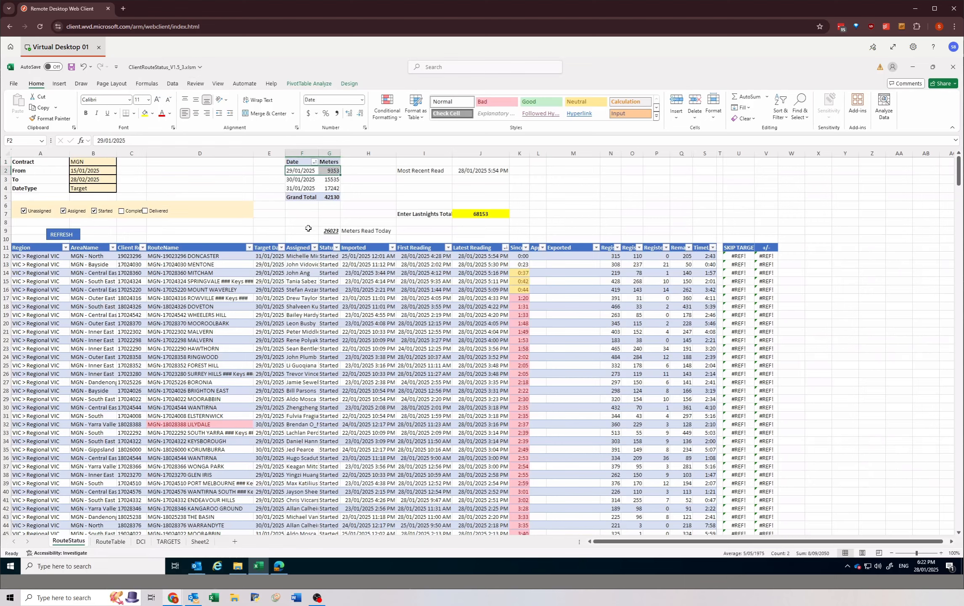
pyautogui.click(330, 170)
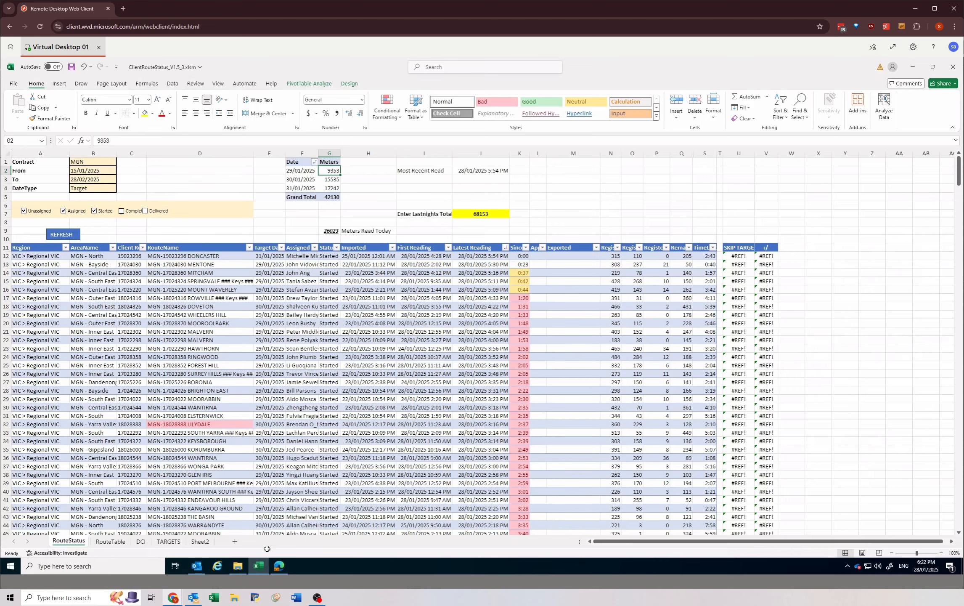
pyautogui.moveTo(302, 170); pyautogui.dragTo(332, 177)
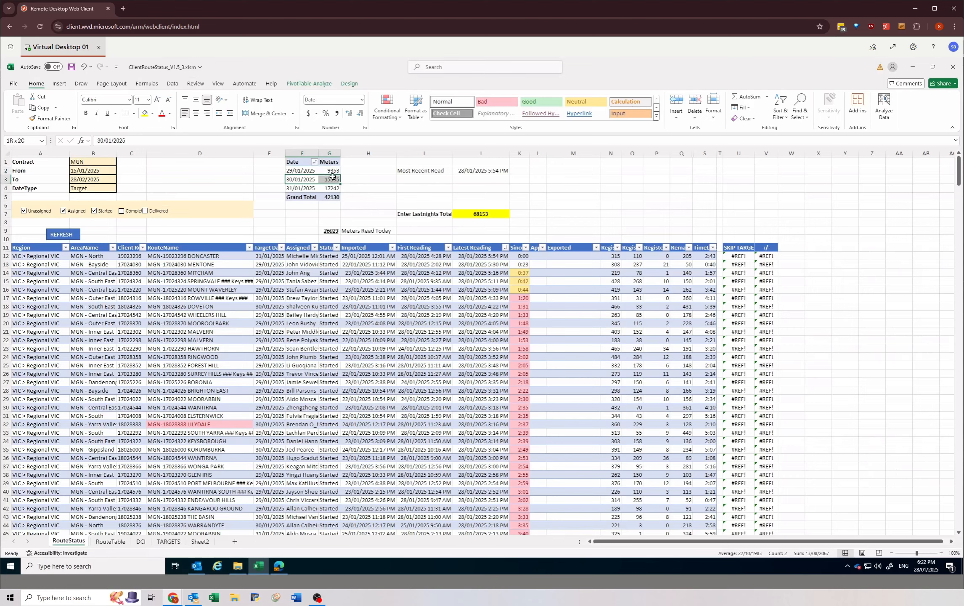
pyautogui.click(279, 566)
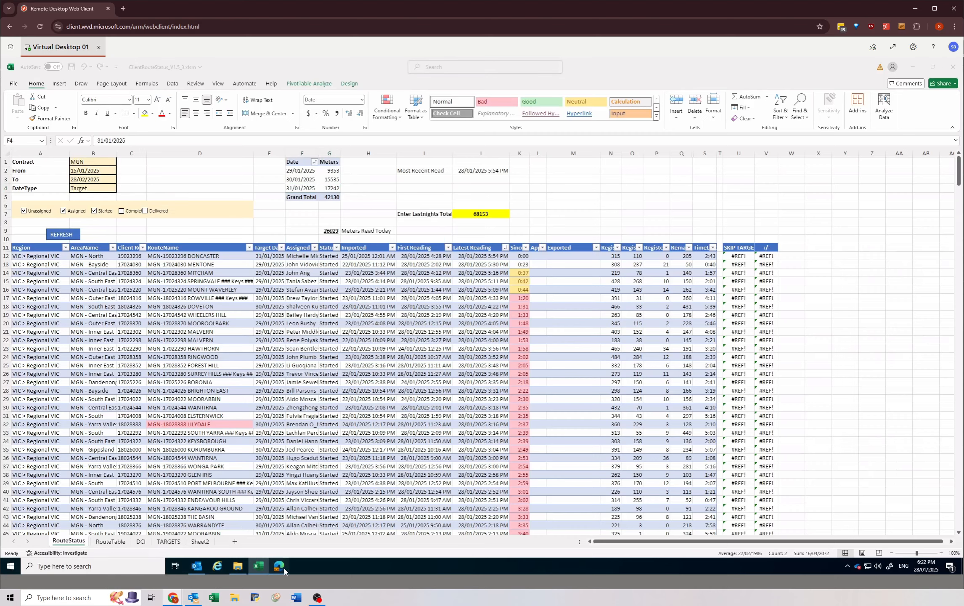
pyautogui.click(179, 434)
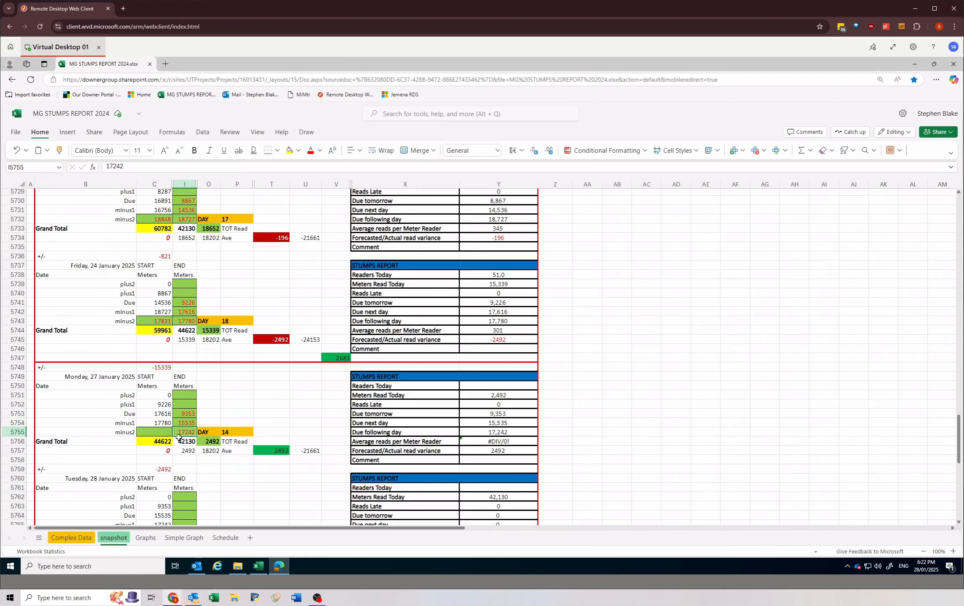
pyautogui.click(258, 565)
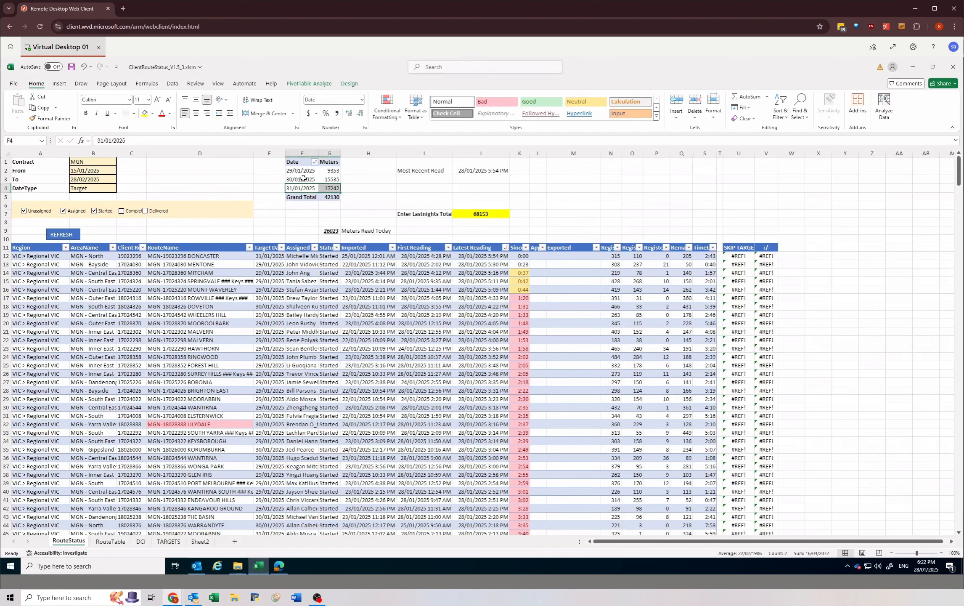
pyautogui.moveTo(332, 172); pyautogui.dragTo(332, 188)
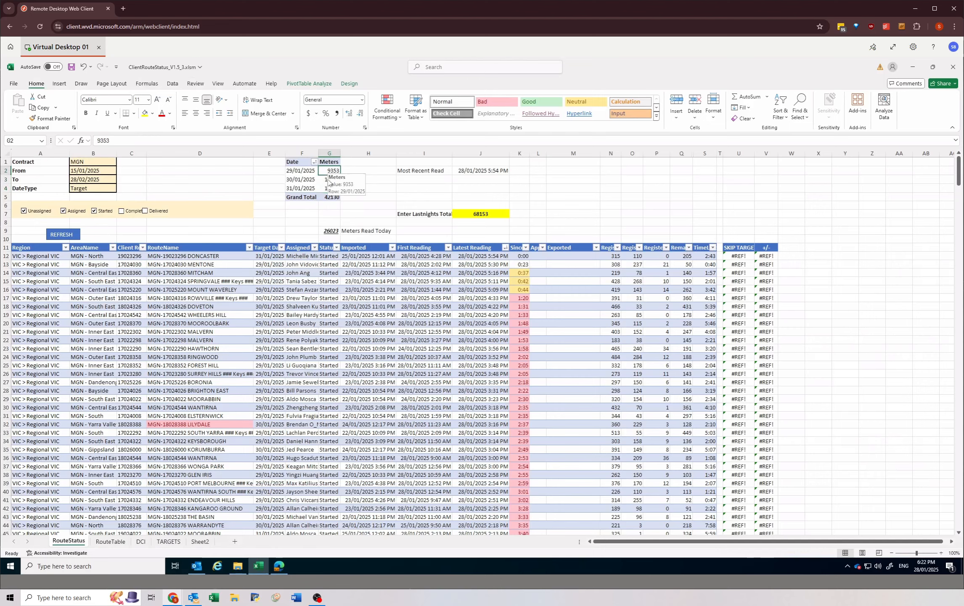
pyautogui.click(329, 189)
pyautogui.moveTo(328, 193)
pyautogui.mouseDown()
pyautogui.moveTo(324, 170)
pyautogui.moveTo(323, 185)
pyautogui.mouseUp()
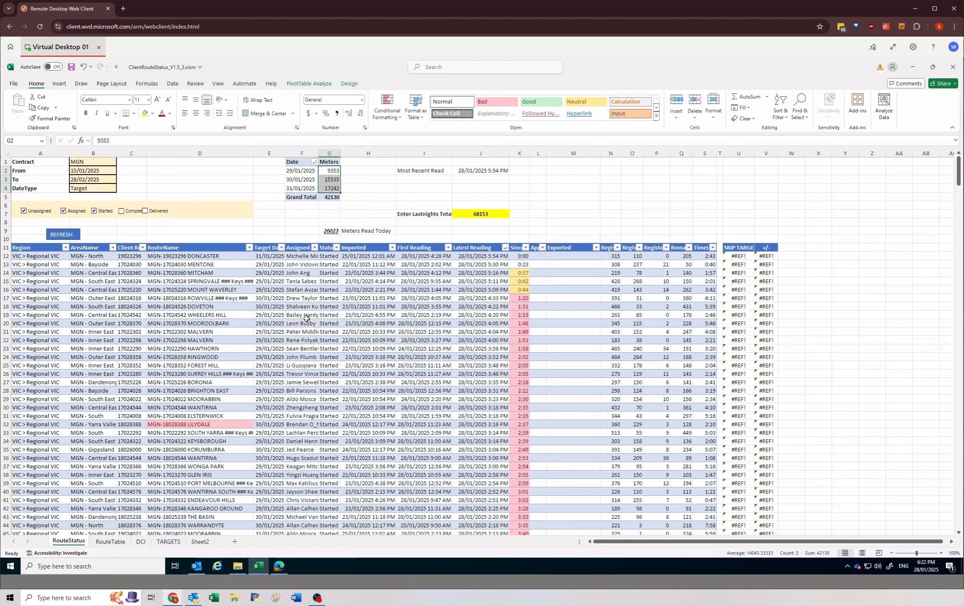
pyautogui.click(308, 409)
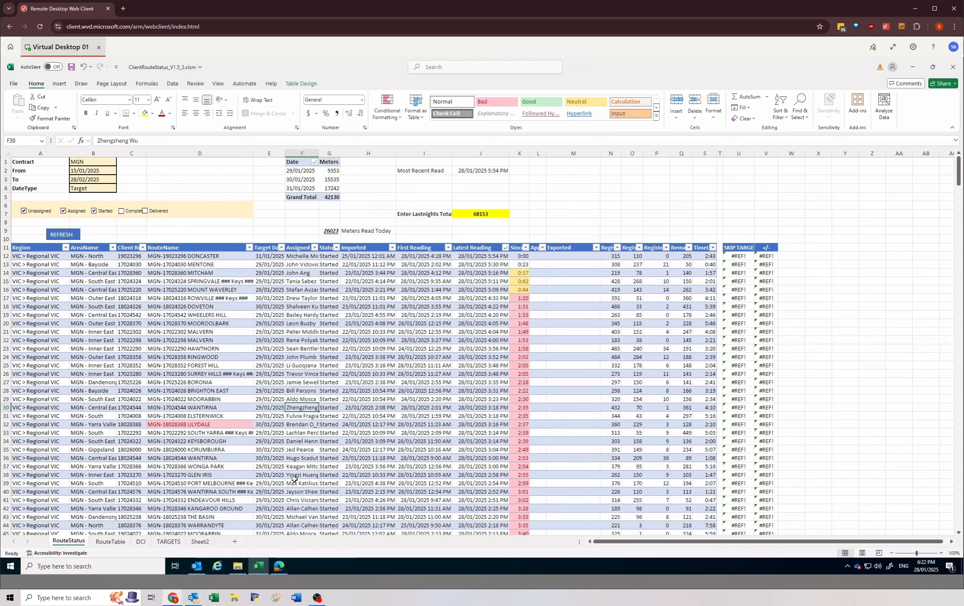
pyautogui.click(298, 174)
pyautogui.click(289, 170)
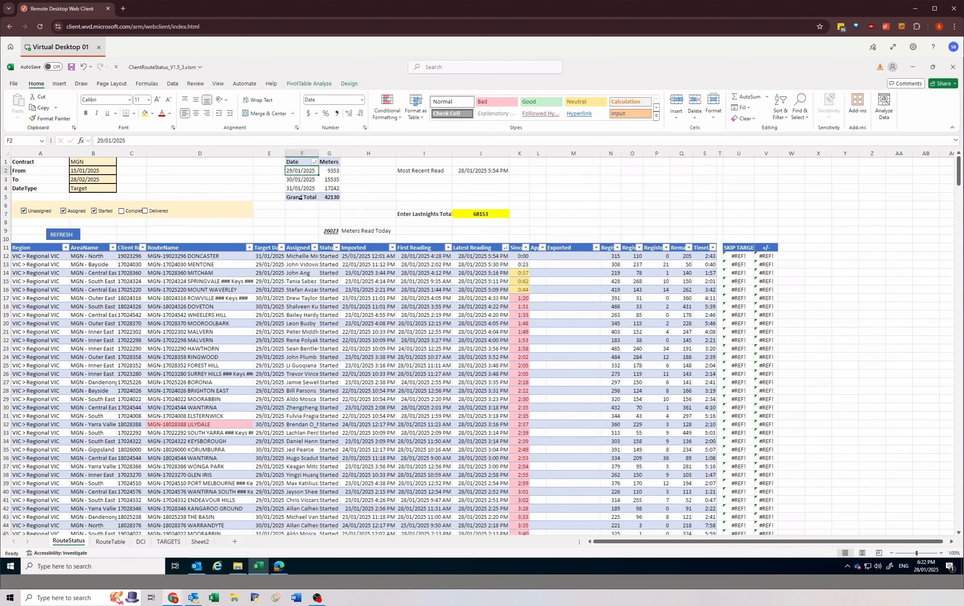
# Step: Check the Due, minus1 and minus2 rows of 27 January 2025 in the stumps report against the route status workbook
pyautogui.click(279, 565)
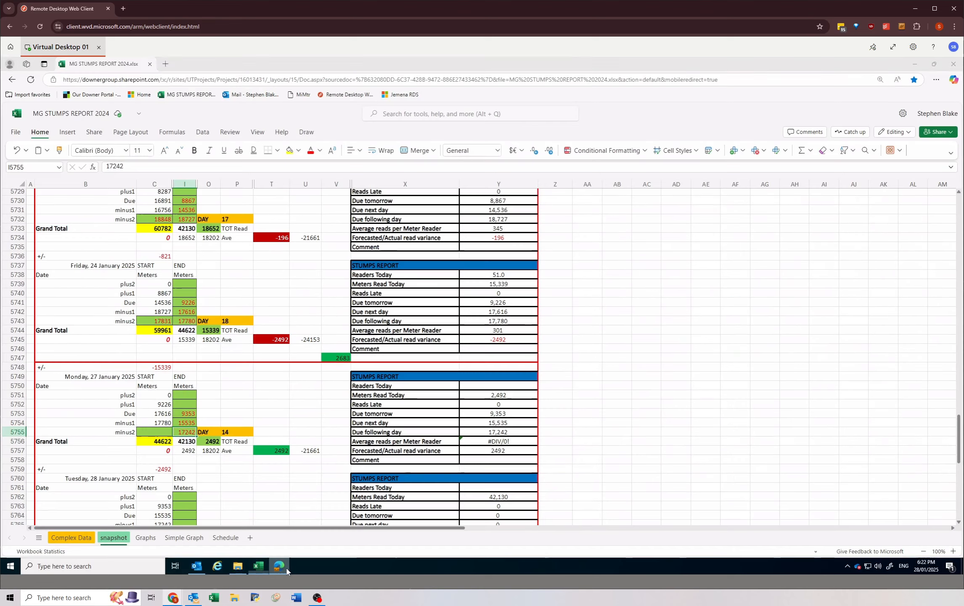
pyautogui.moveTo(185, 413); pyautogui.dragTo(119, 414)
pyautogui.click(154, 412)
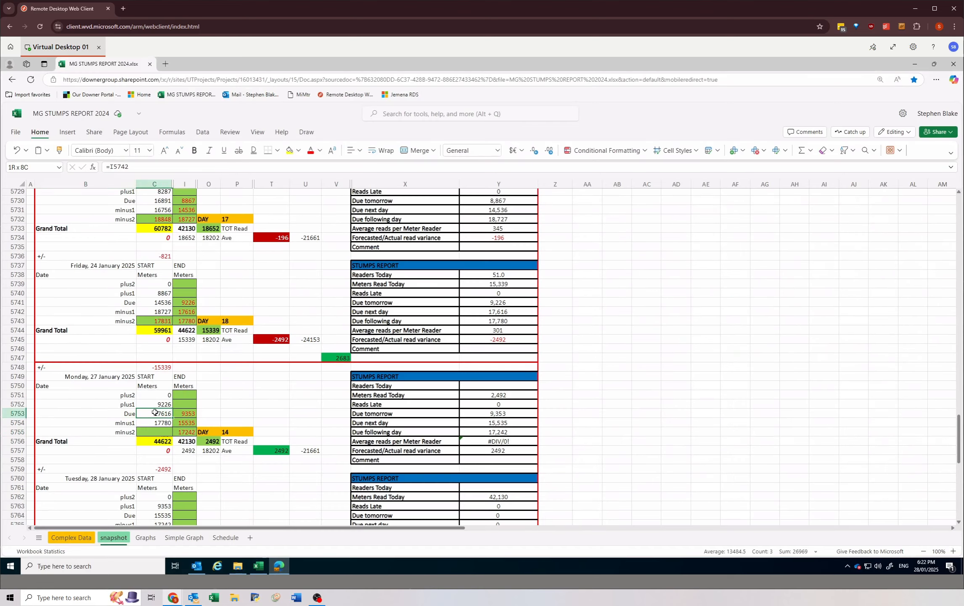
pyautogui.click(195, 413)
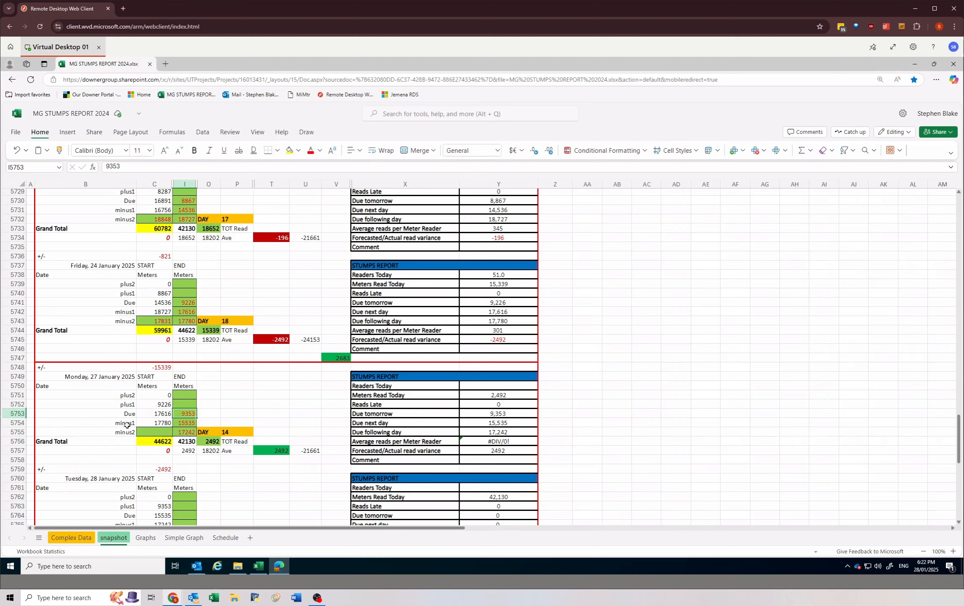
pyautogui.moveTo(127, 423); pyautogui.dragTo(188, 422)
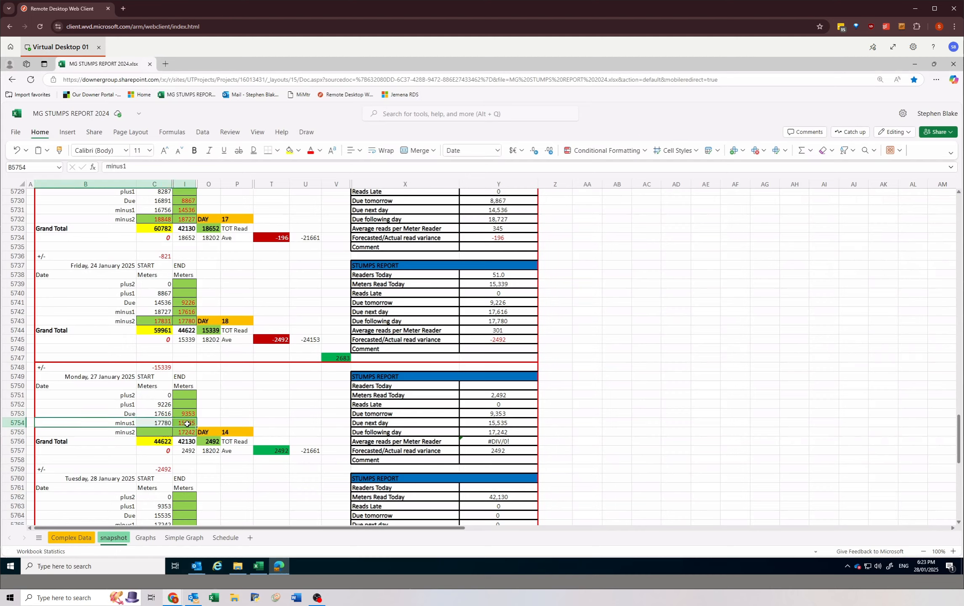
pyautogui.moveTo(114, 432); pyautogui.dragTo(187, 433)
pyautogui.click(187, 432)
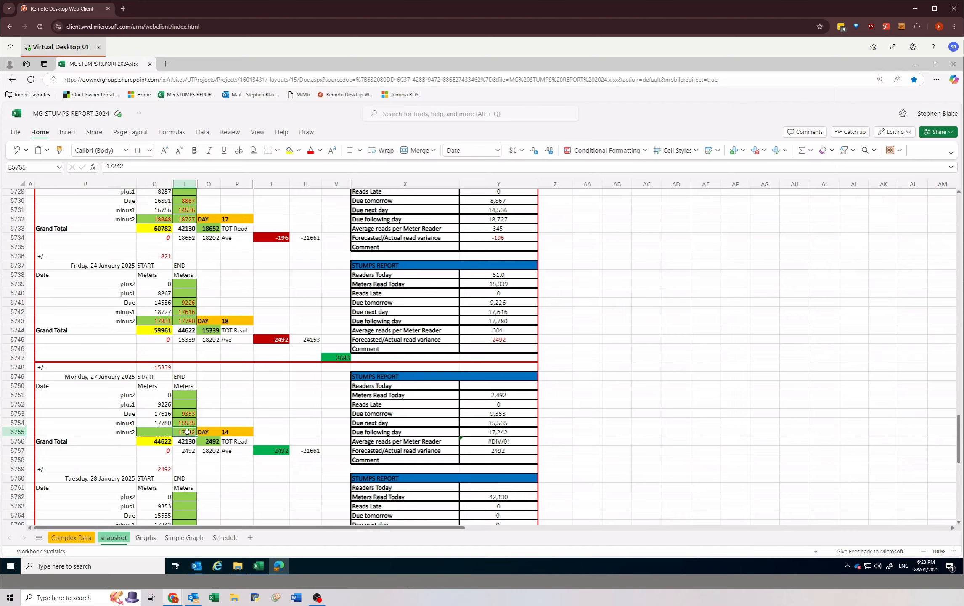
pyautogui.click(258, 565)
pyautogui.click(280, 573)
pyautogui.click(258, 573)
pyautogui.click(279, 566)
# Step: Inspect the plus2 and plus1 END cells and the minus2 START cell for 27 January 2025
pyautogui.click(152, 432)
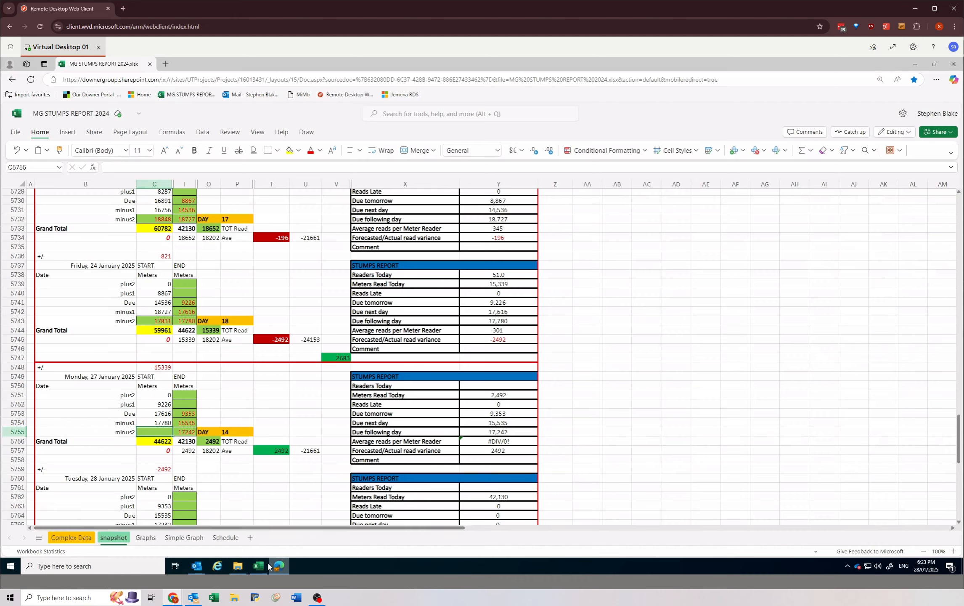
pyautogui.moveTo(181, 396); pyautogui.dragTo(179, 403)
pyautogui.click(180, 402)
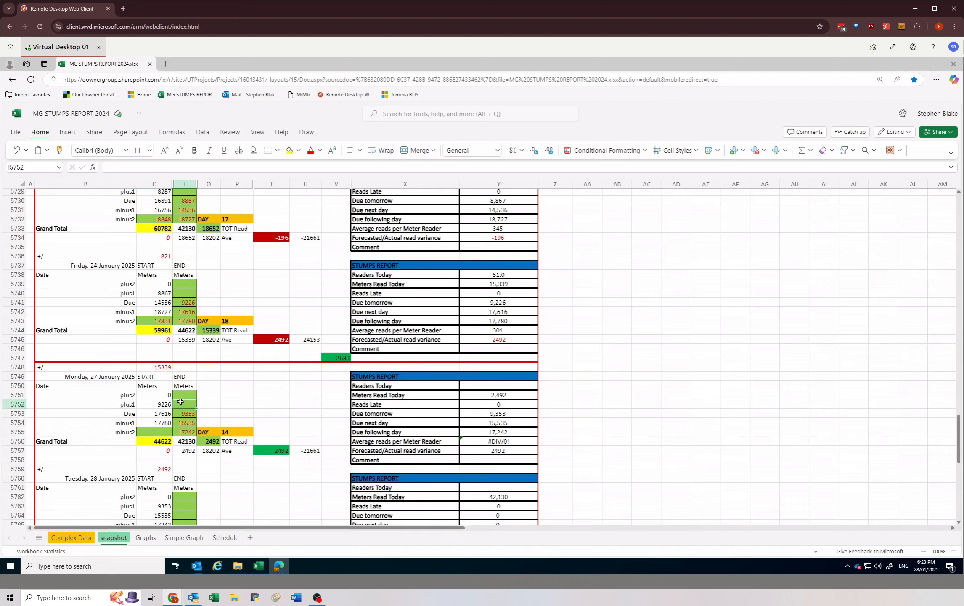
pyautogui.click(182, 395)
pyautogui.click(181, 403)
pyautogui.click(181, 397)
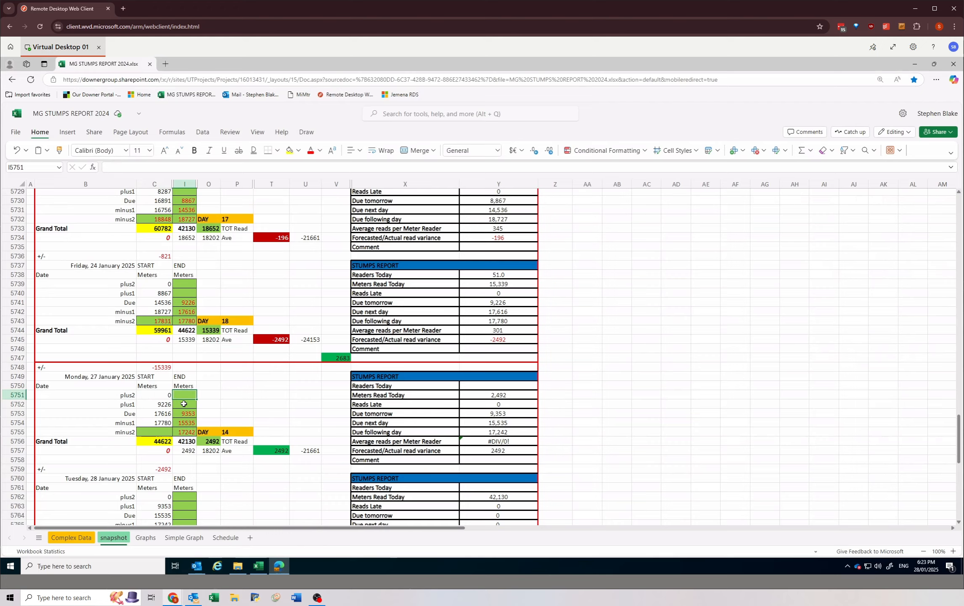
pyautogui.click(183, 404)
pyautogui.click(181, 393)
pyautogui.click(182, 403)
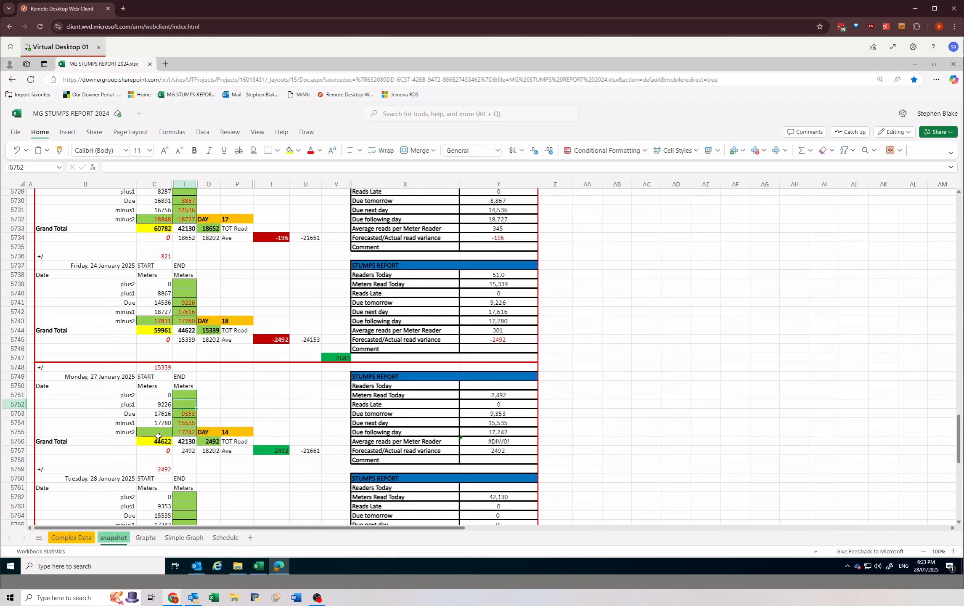
pyautogui.click(154, 432)
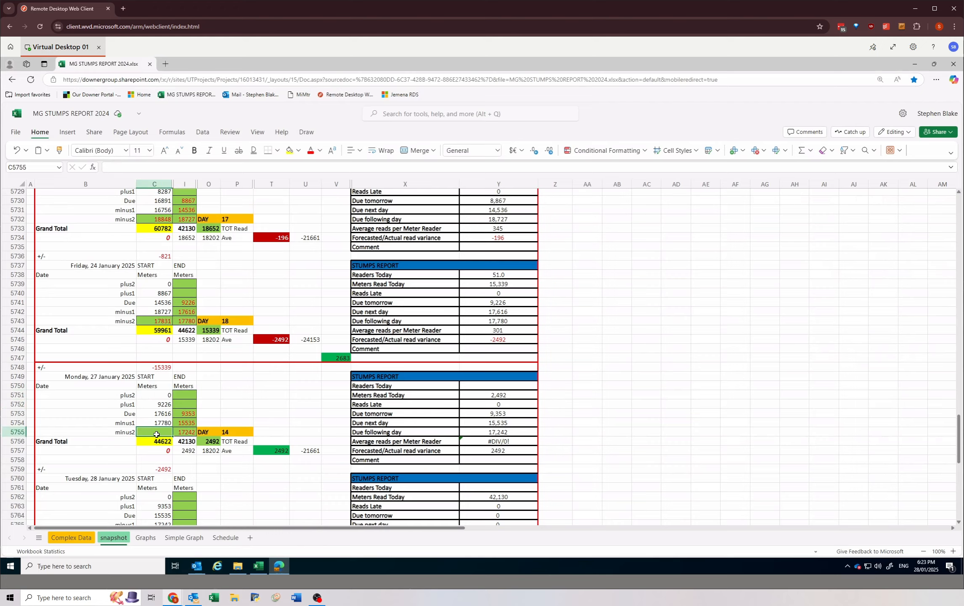
# Step: Review the pivot dates in the route status workbook and set both the From and To dates to 31/01/2025
pyautogui.click(258, 566)
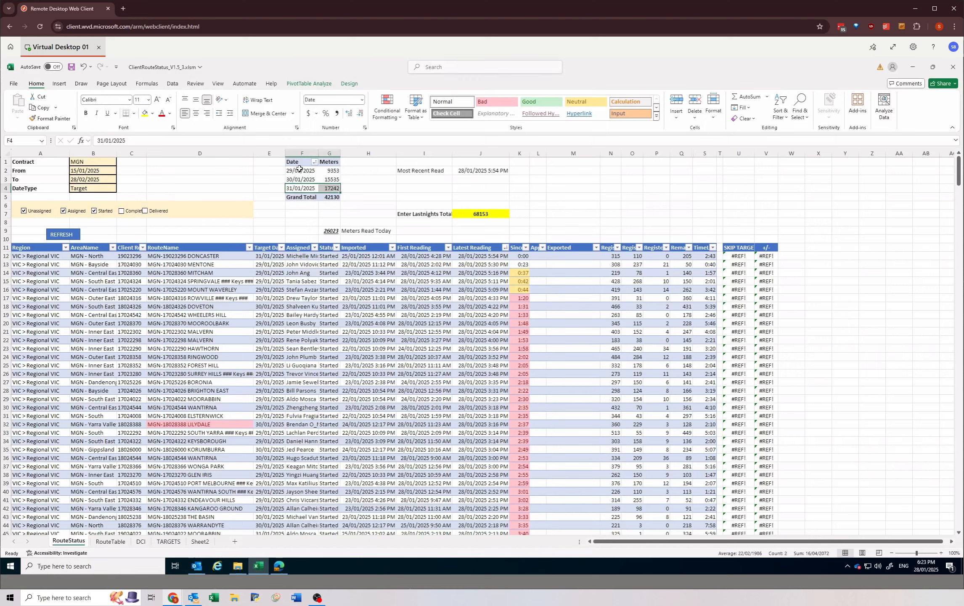
pyautogui.moveTo(299, 170); pyautogui.dragTo(328, 188)
pyautogui.click(312, 188)
pyautogui.click(325, 188)
pyautogui.click(90, 169)
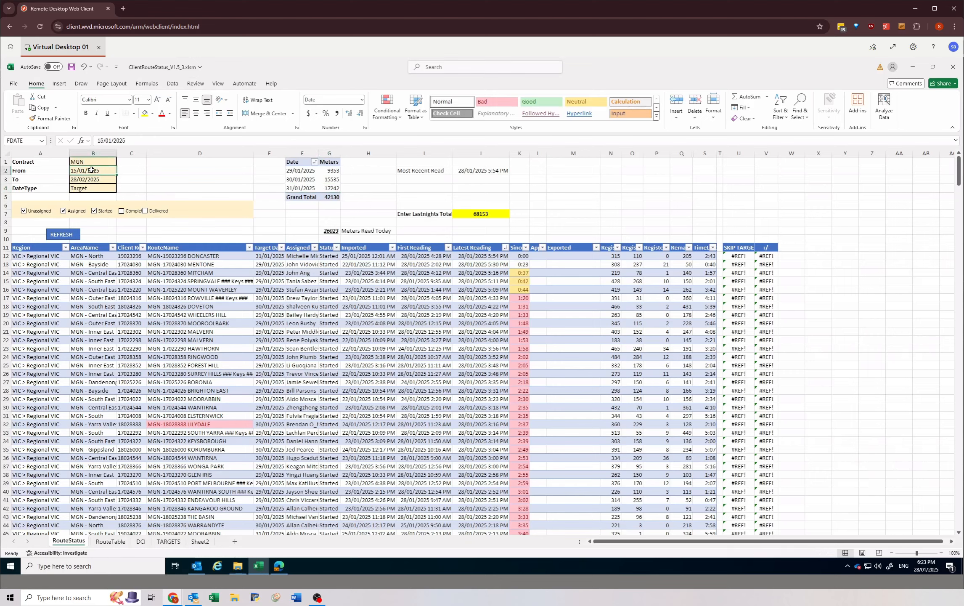
pyautogui.write('31/01/2025')
pyautogui.press('Return')
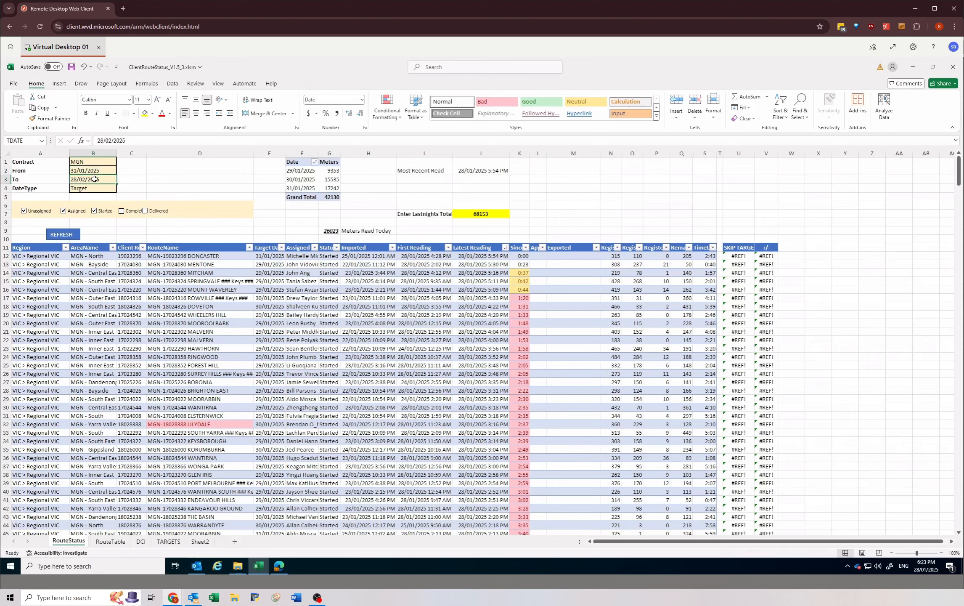
pyautogui.write('31/01/2025')
pyautogui.press('Return')
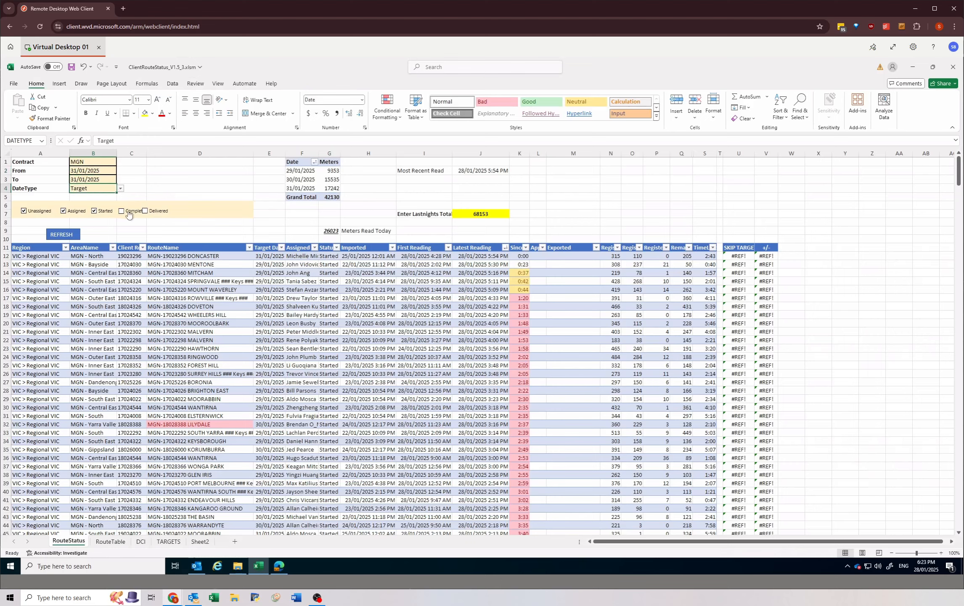
# Step: Include completed and delivered routes in the status filter and refresh the MGN route data
pyautogui.click(128, 212)
pyautogui.click(150, 211)
pyautogui.click(64, 233)
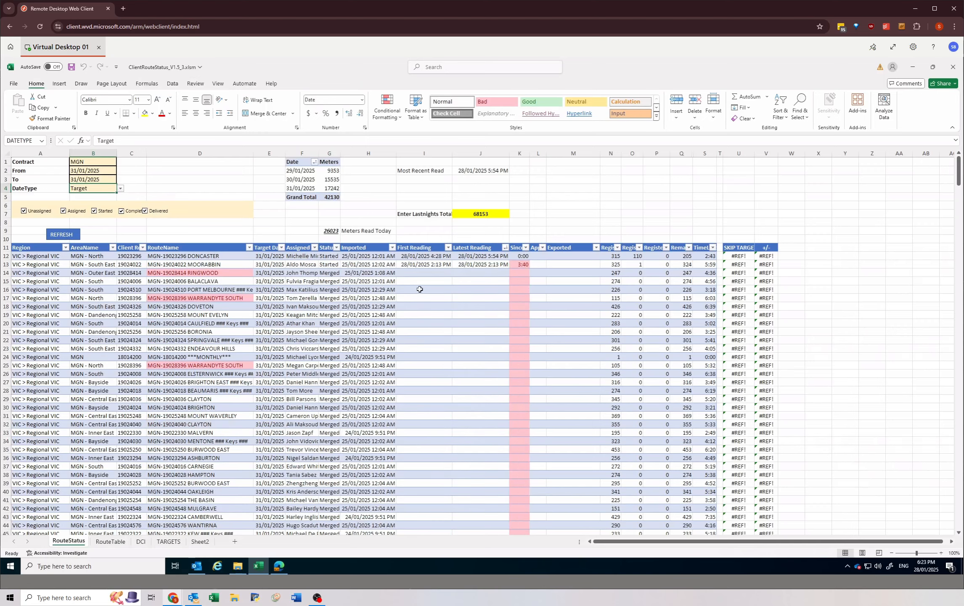
# Step: Examine the first route's details and the Registers In Route column of the refreshed route list
pyautogui.moveTo(257, 255); pyautogui.dragTo(605, 255)
pyautogui.click(608, 256)
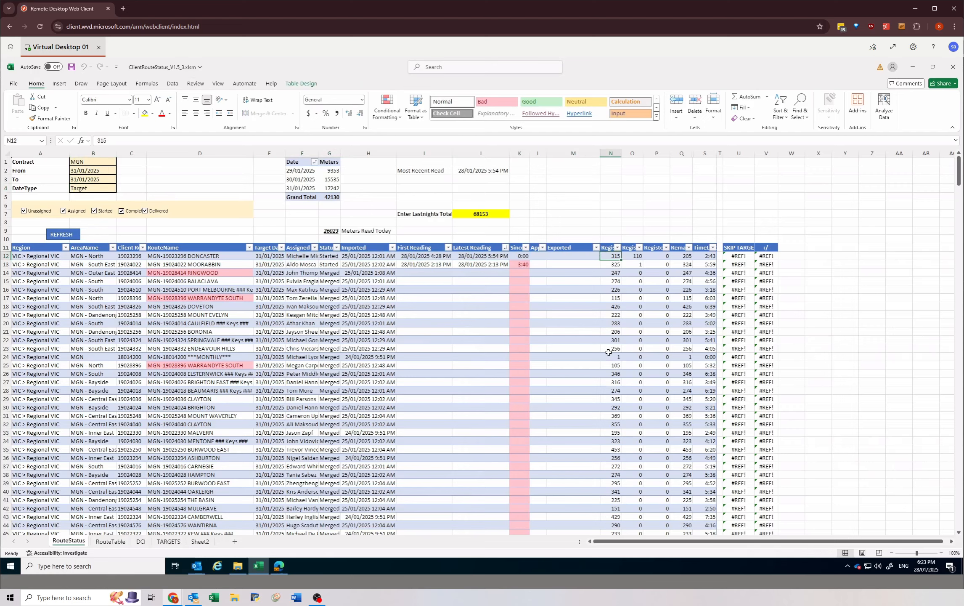
pyautogui.scroll(-3, 608, 351)
pyautogui.scroll(3, 614, 318)
pyautogui.click(611, 248)
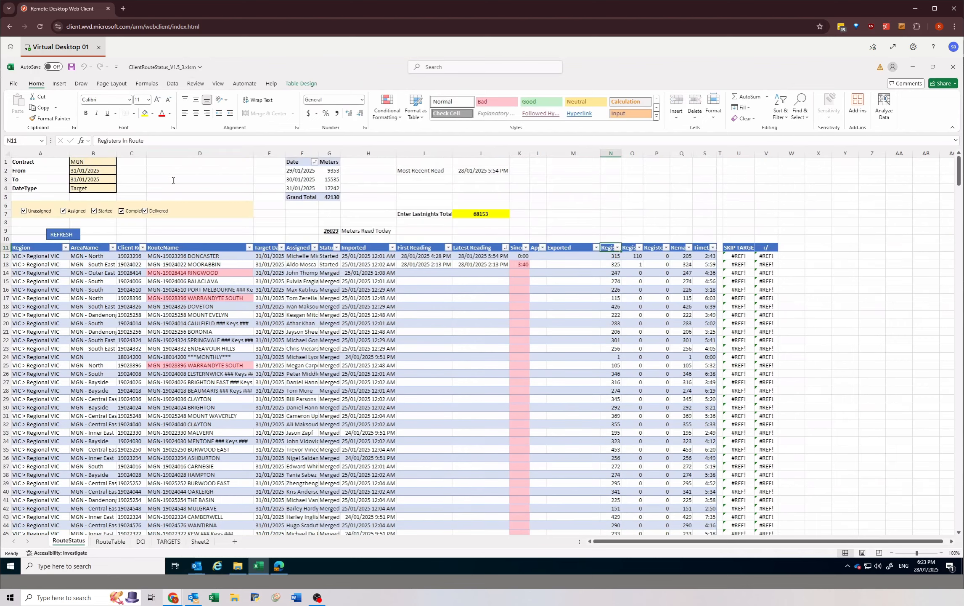
# Step: Select all Registers In Route values in the refreshed MGN route list and read their sum
pyautogui.click(609, 255)
pyautogui.scroll(-17, 607, 328)
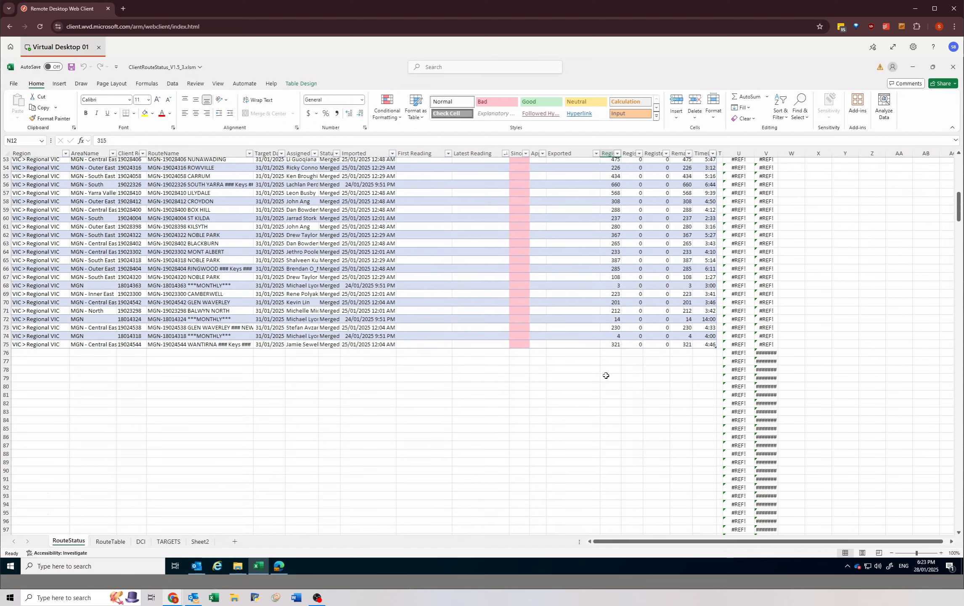
pyautogui.keyDown('shift'); pyautogui.click(609, 345); pyautogui.keyUp('shift')
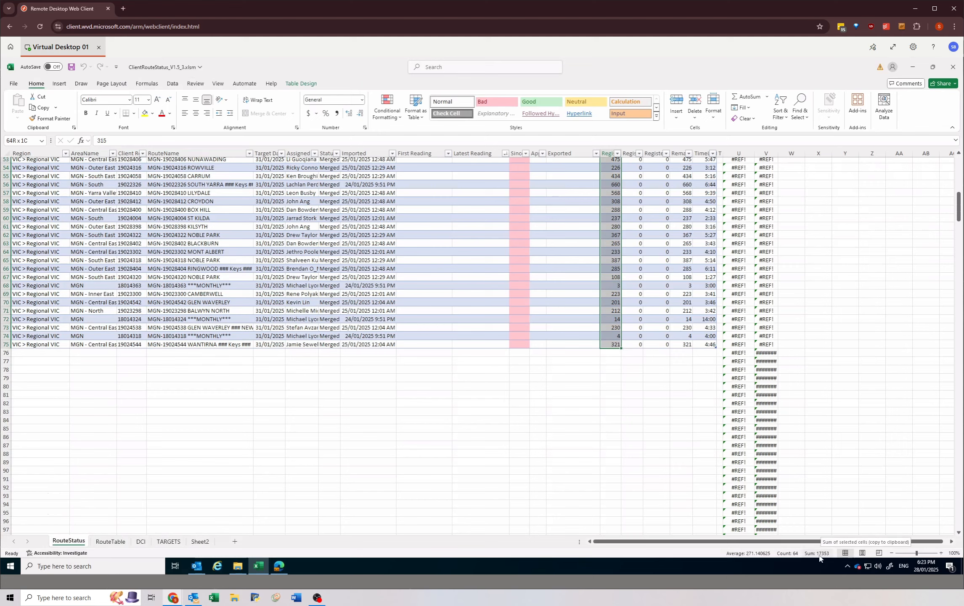
pyautogui.scroll(17, 437, 211)
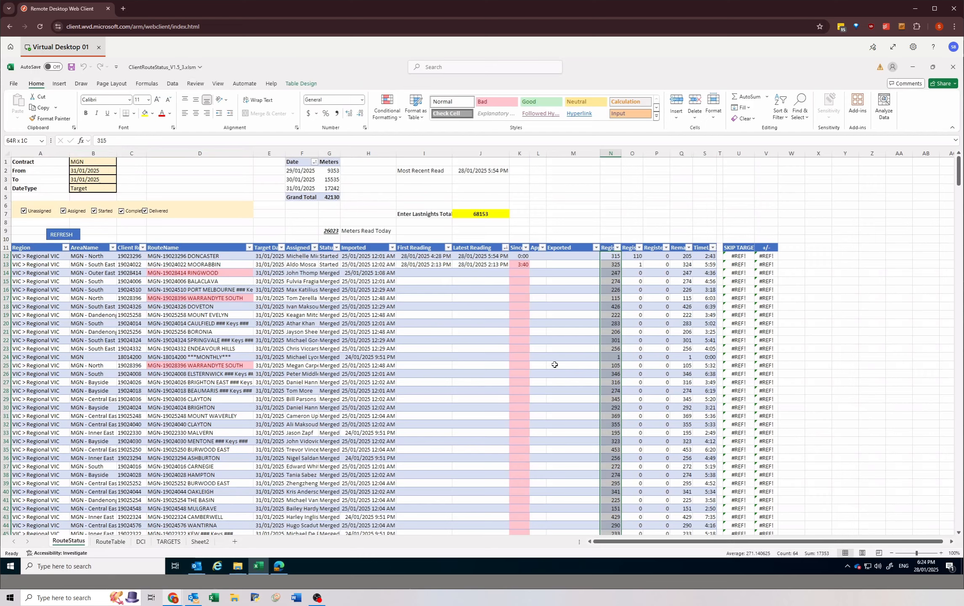
pyautogui.scroll(-15, 588, 304)
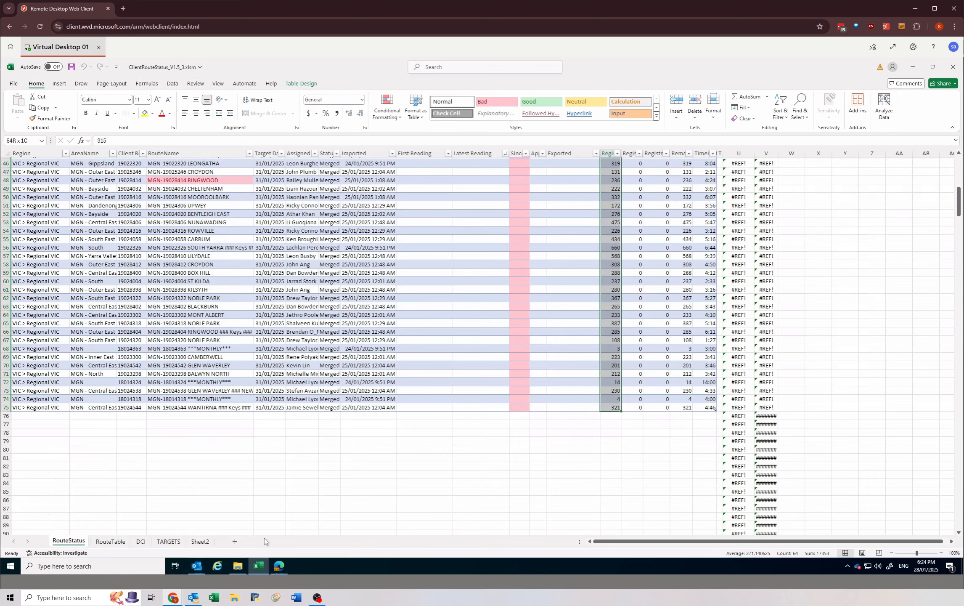
# Step: Switch to the MG STUMPS REPORT workbook and enter 17353 as the minus2 START count for 27 January 2025
pyautogui.click(277, 566)
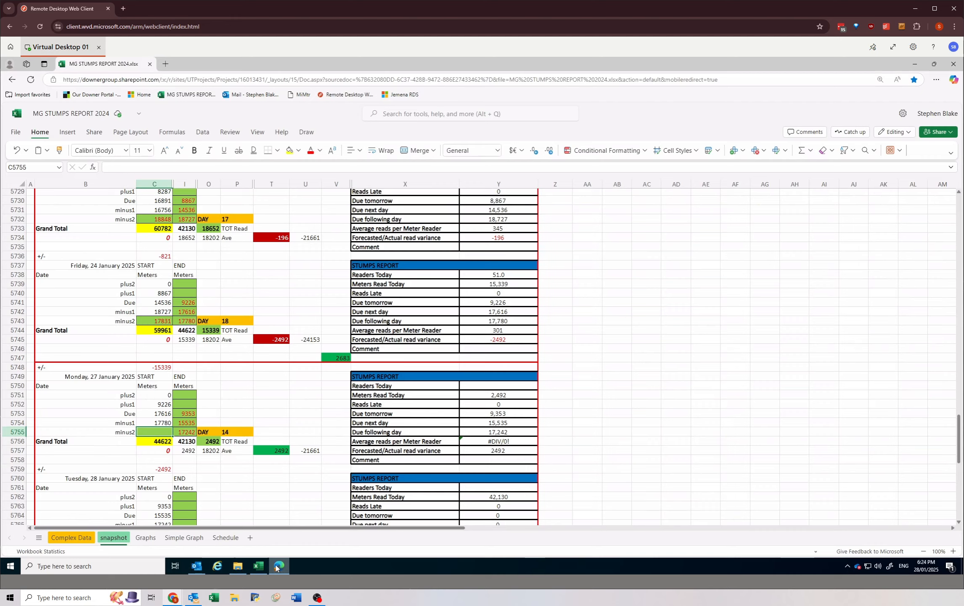
pyautogui.write('17353')
pyautogui.press('Return')
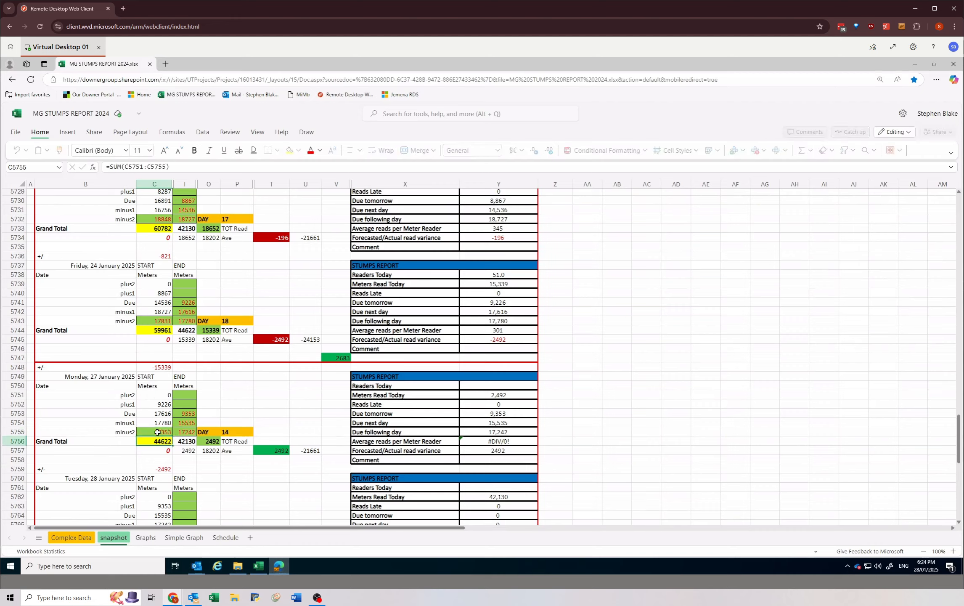
# Step: Examine the 27 January 2025 stumps report values, especially the forecasted/actual read variance and the Readers Today and Comment rows
pyautogui.click(491, 393)
pyautogui.moveTo(478, 395); pyautogui.dragTo(482, 450)
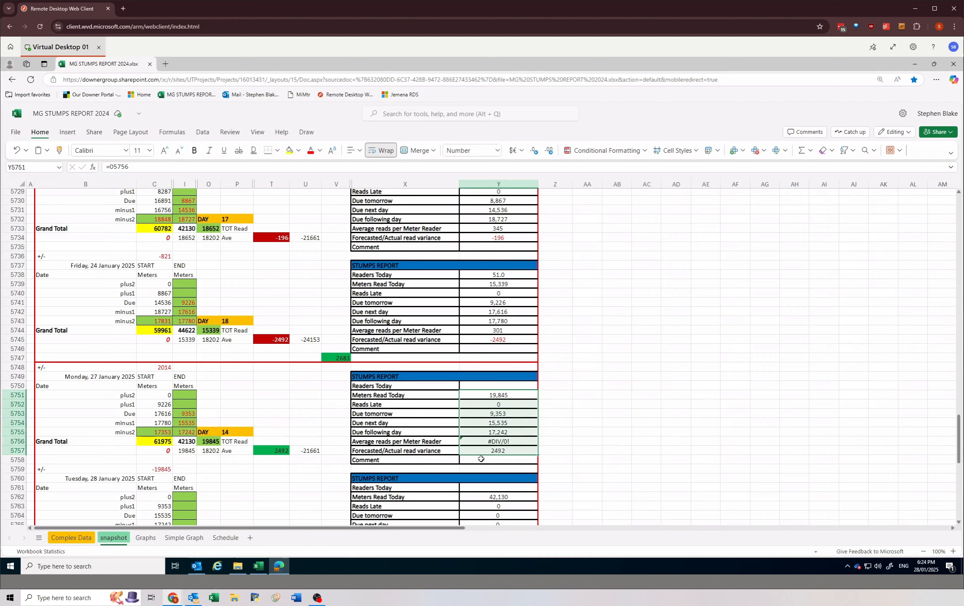
pyautogui.click(484, 456)
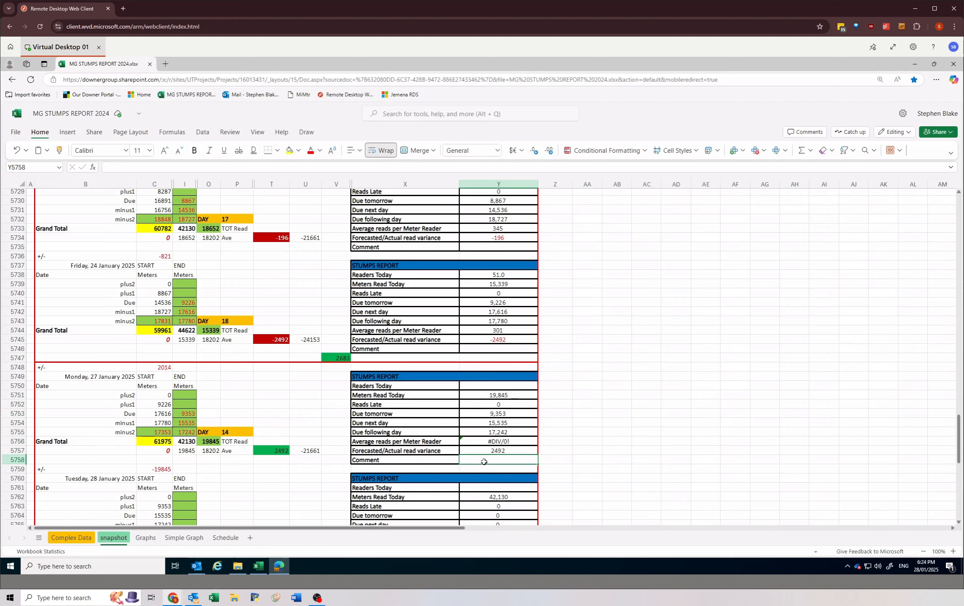
pyautogui.moveTo(475, 396); pyautogui.dragTo(485, 449)
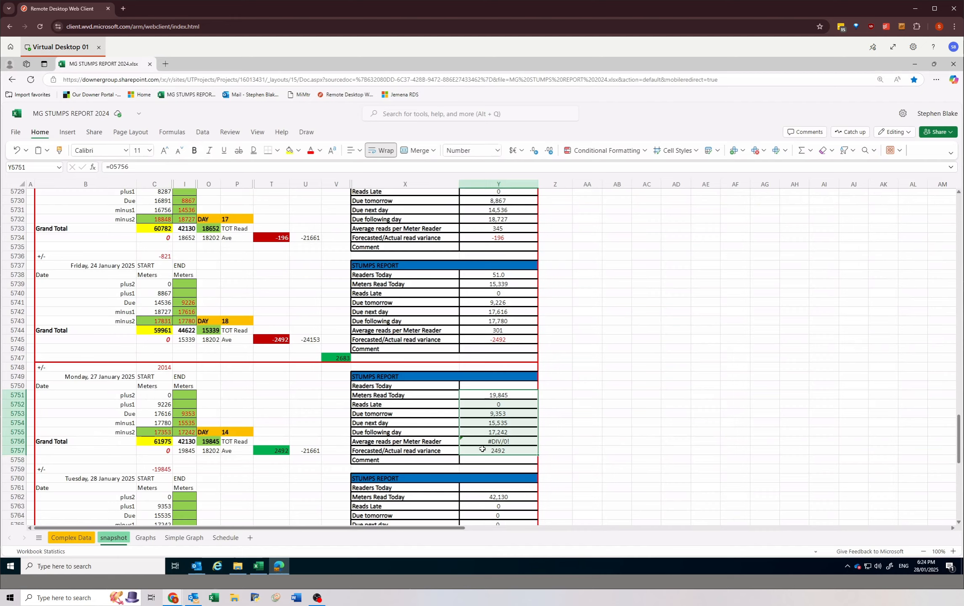
pyautogui.click(511, 451)
pyautogui.moveTo(426, 451); pyautogui.dragTo(490, 450)
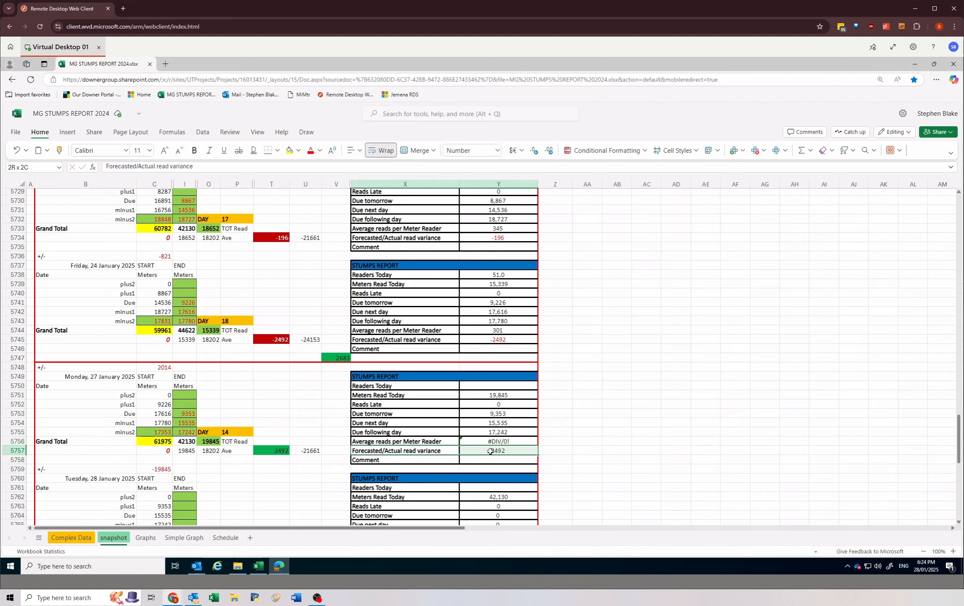
pyautogui.click(481, 461)
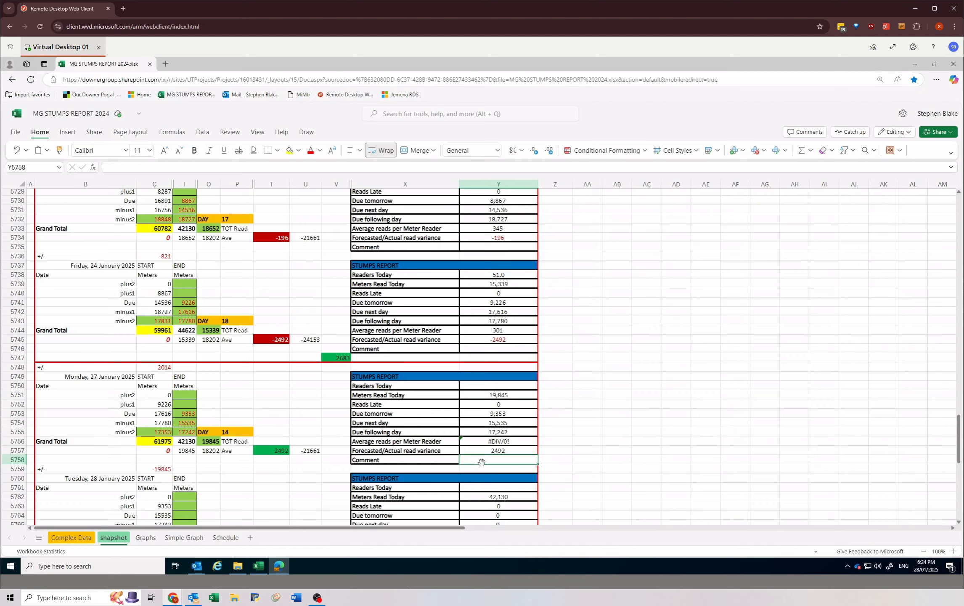
pyautogui.click(511, 449)
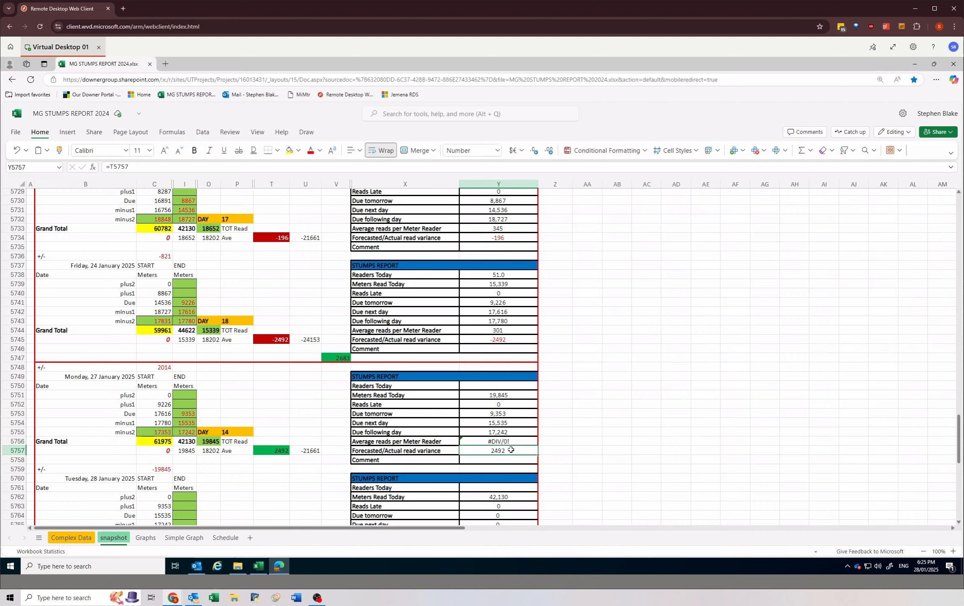
pyautogui.click(383, 385)
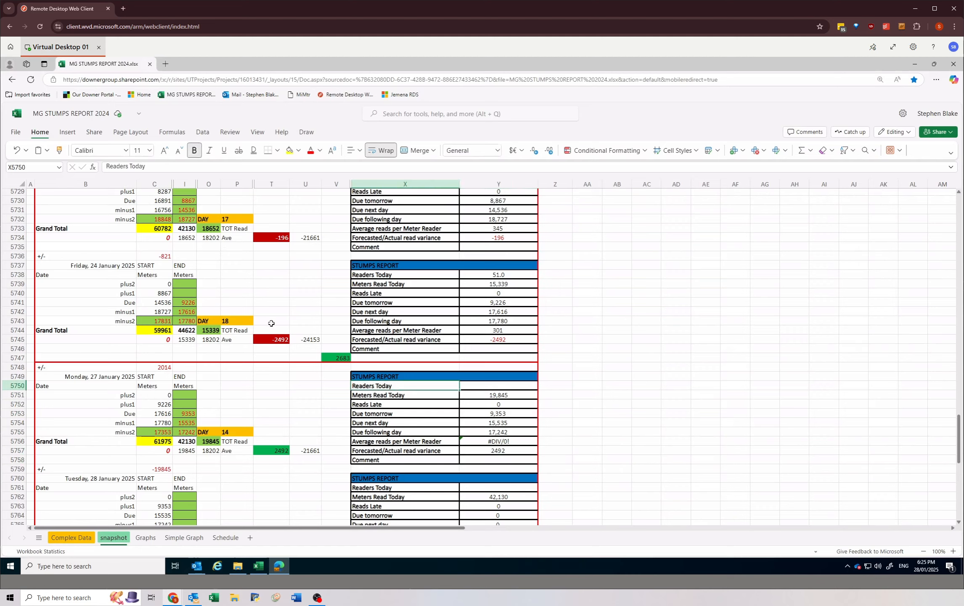
pyautogui.click(493, 459)
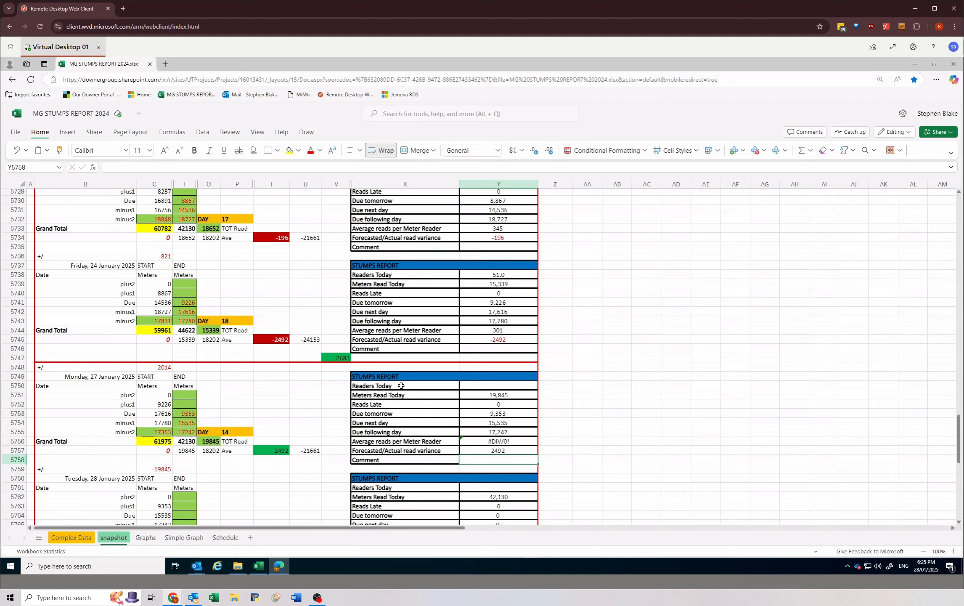
pyautogui.click(401, 386)
pyautogui.click(476, 460)
pyautogui.write('1234 sdatyursday')
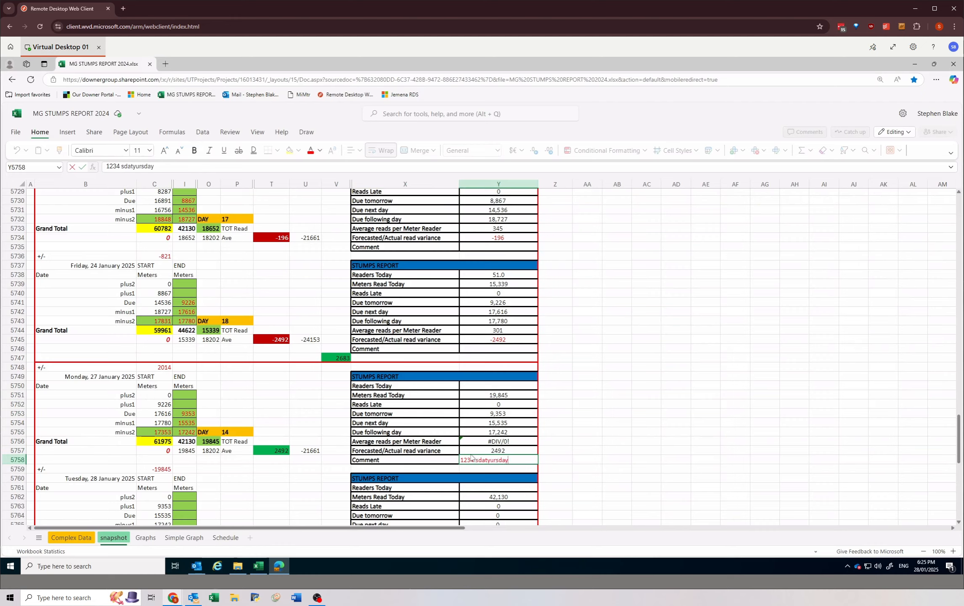
pyautogui.press('BackSpace')
pyautogui.press('BackSpace')
pyautogui.press('BackSpace')
pyautogui.press('BackSpace')
pyautogui.press('BackSpace')
pyautogui.press('BackSpace')
pyautogui.press('BackSpace')
pyautogui.press('BackSpace')
pyautogui.press('BackSpace')
pyautogui.press('BackSpace')
pyautogui.press('BackSpace')
pyautogui.press('BackSpace')
pyautogui.press('BackSpace')
pyautogui.press('BackSpace')
pyautogui.press('BackSpace')
pyautogui.press('BackSpace')
pyautogui.click(475, 447)
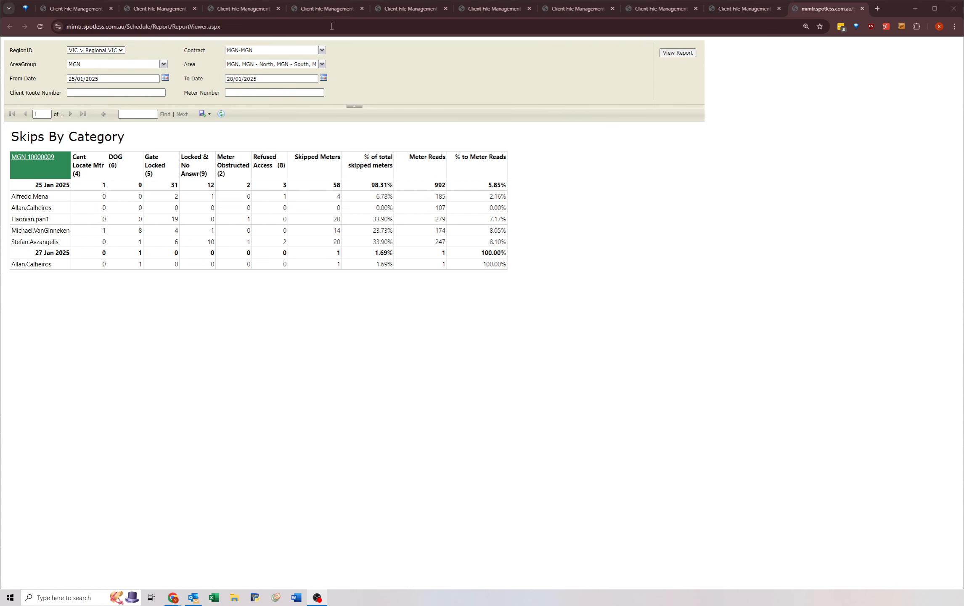
# Step: Bring up the Skips By Category report in the MiMtr site and choose 25/01/2025 as its From Date
pyautogui.click(741, 9)
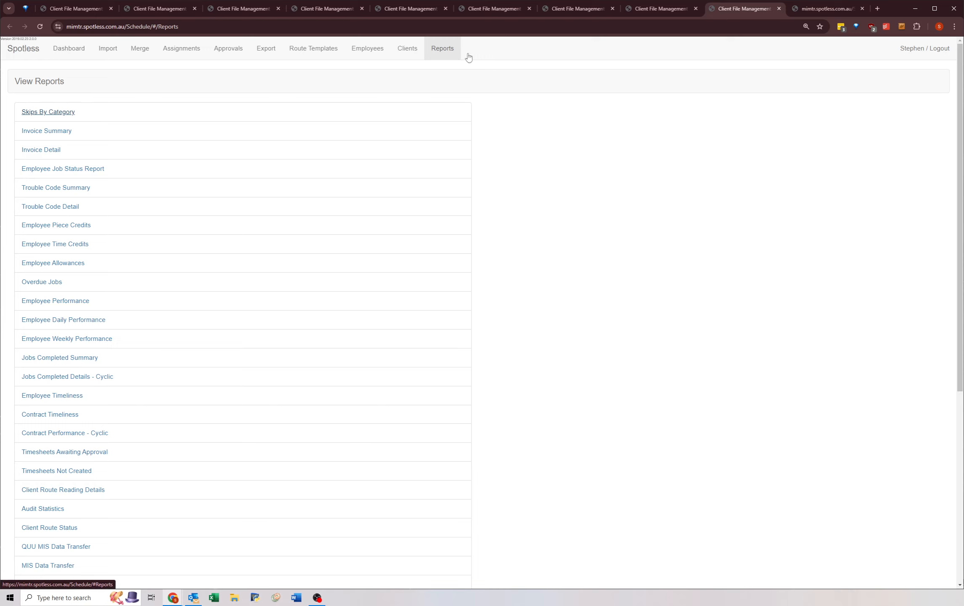
pyautogui.click(803, 8)
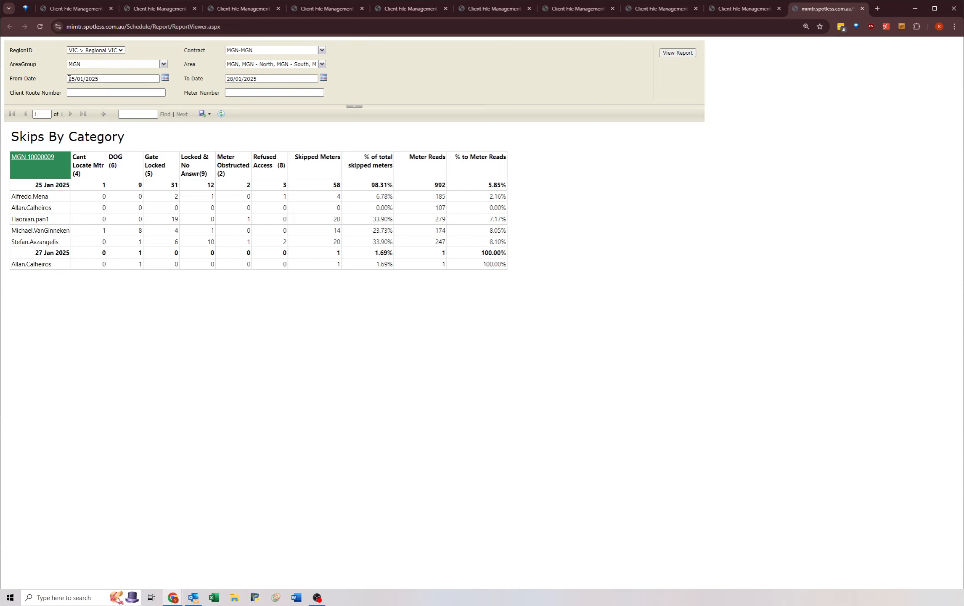
pyautogui.click(165, 78)
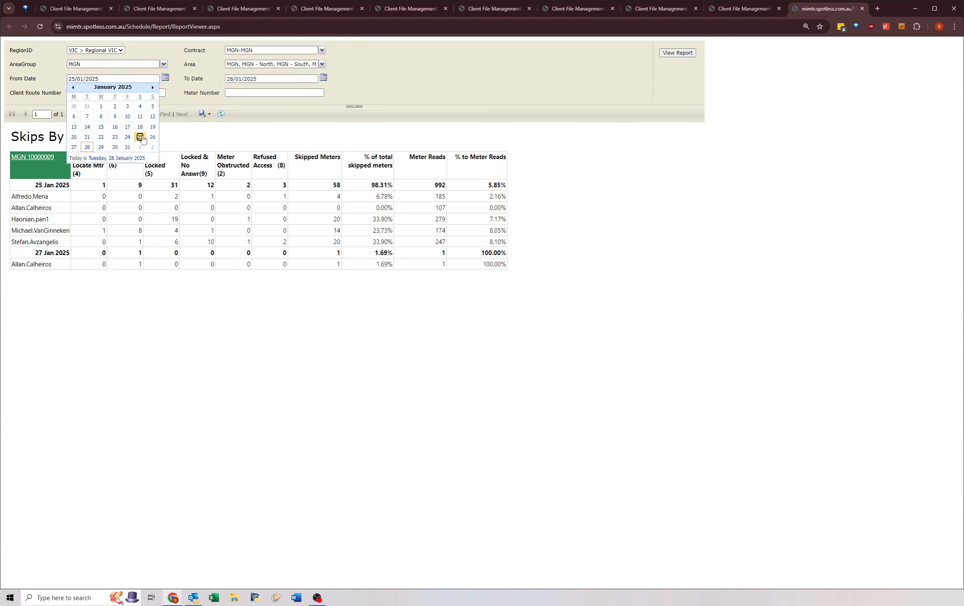
pyautogui.click(140, 139)
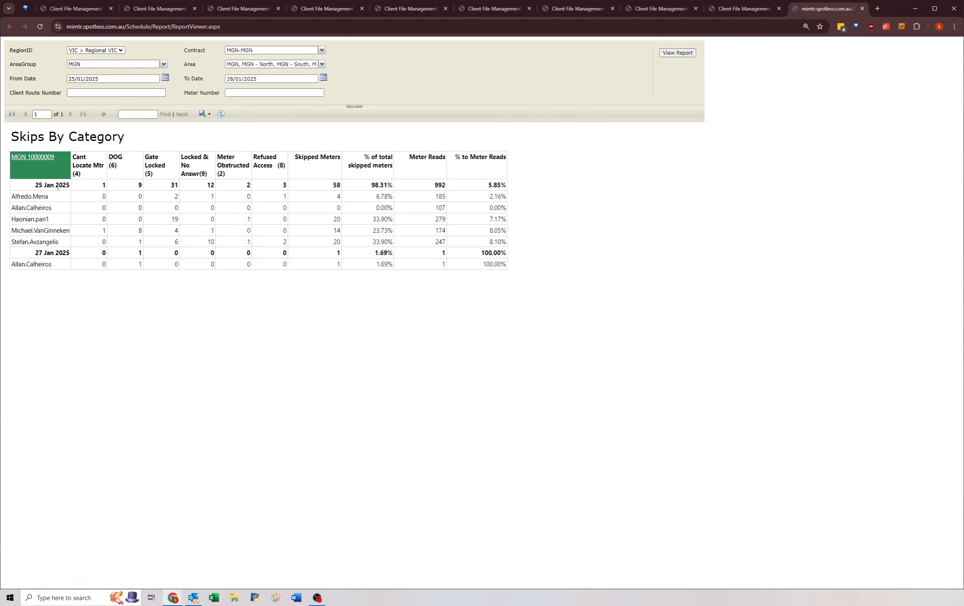
# Step: Examine the Meter Reads totals for 25 Jan 2025 and 27 Jan 2025 in the Skips By Category report
pyautogui.moveTo(32, 186); pyautogui.dragTo(353, 197)
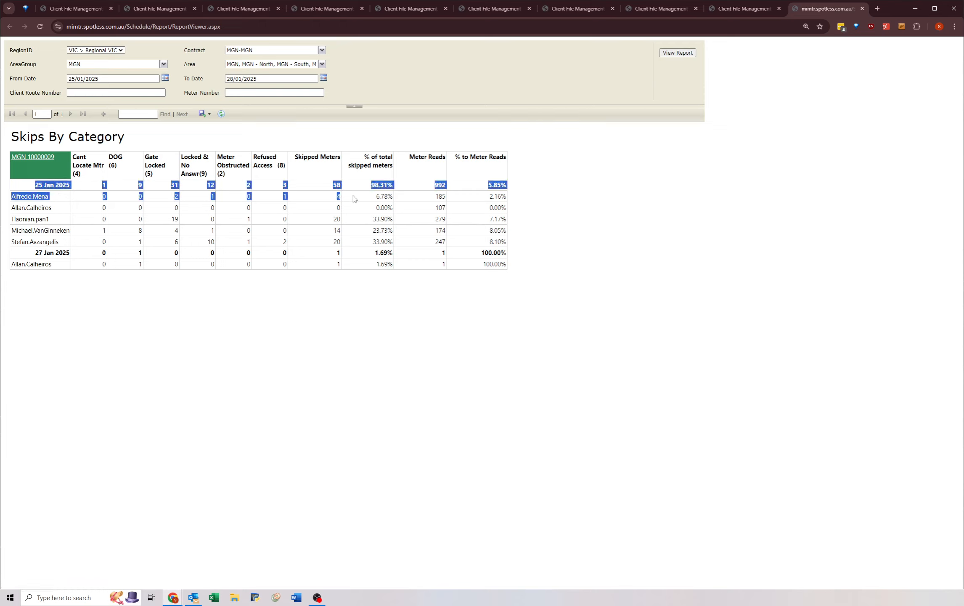
pyautogui.click(306, 194)
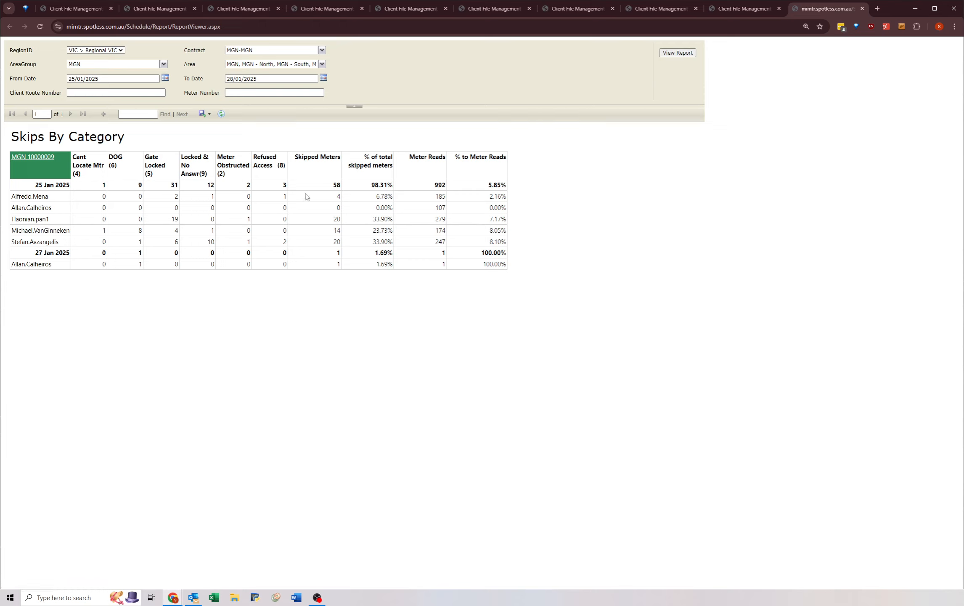
pyautogui.doubleClick(438, 184)
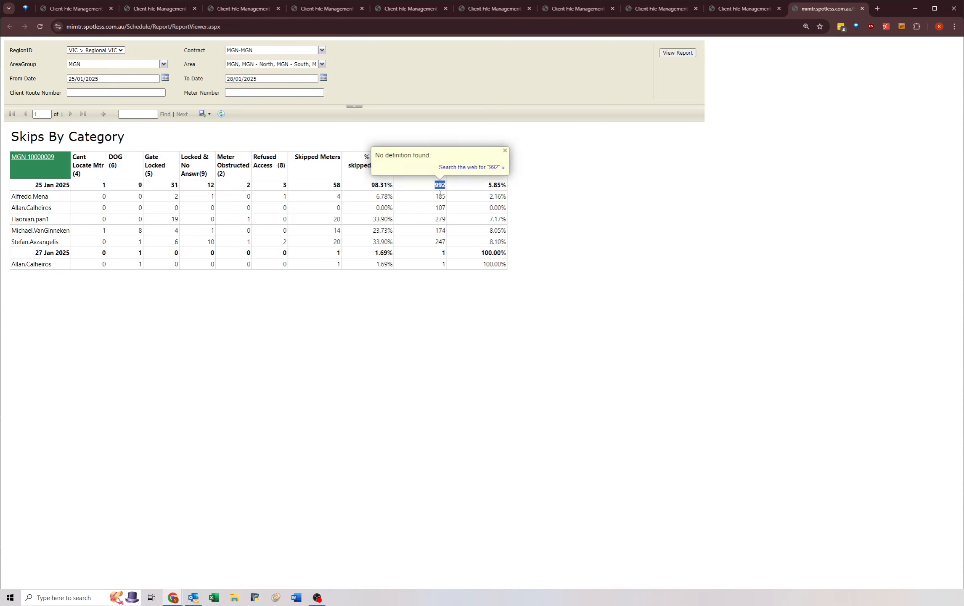
pyautogui.click(443, 254)
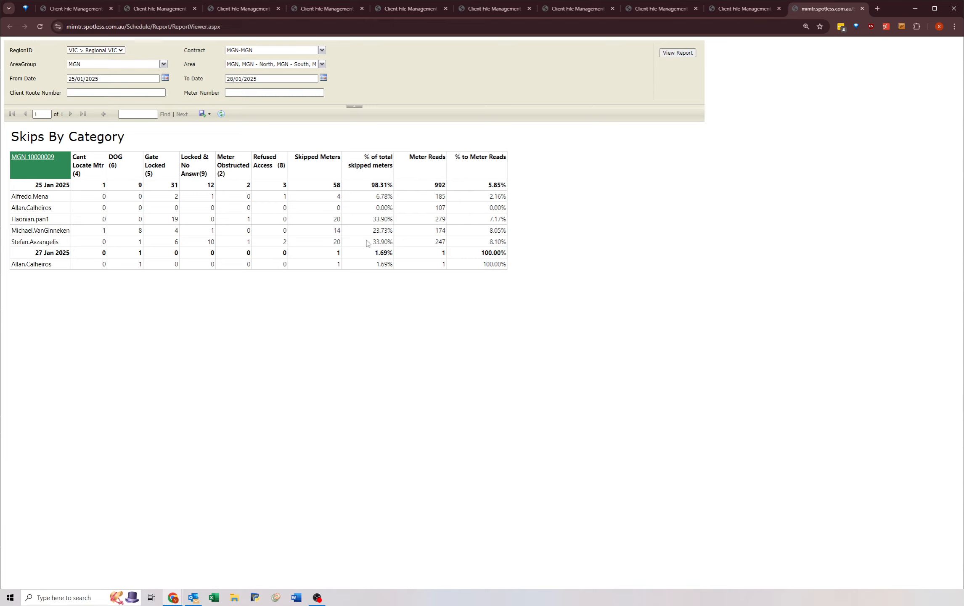
pyautogui.doubleClick(440, 184)
pyautogui.click(445, 262)
pyautogui.doubleClick(443, 253)
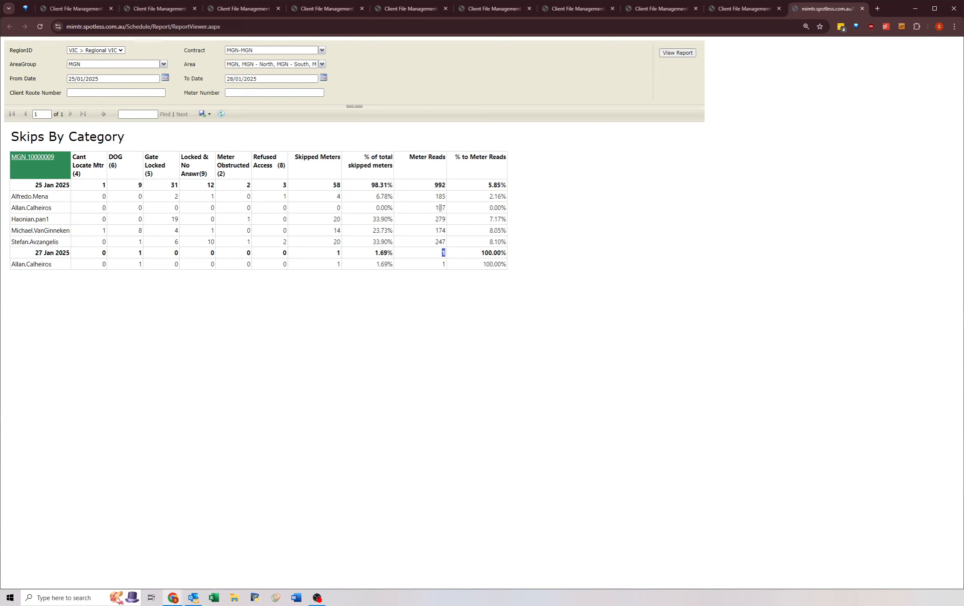
pyautogui.doubleClick(438, 184)
pyautogui.click(439, 183)
# Step: Return to the stumps workbook and enter "993 Saturday reads" as the comment in the 27 January 2025 report
pyautogui.hotkey('alt', 'Tab')
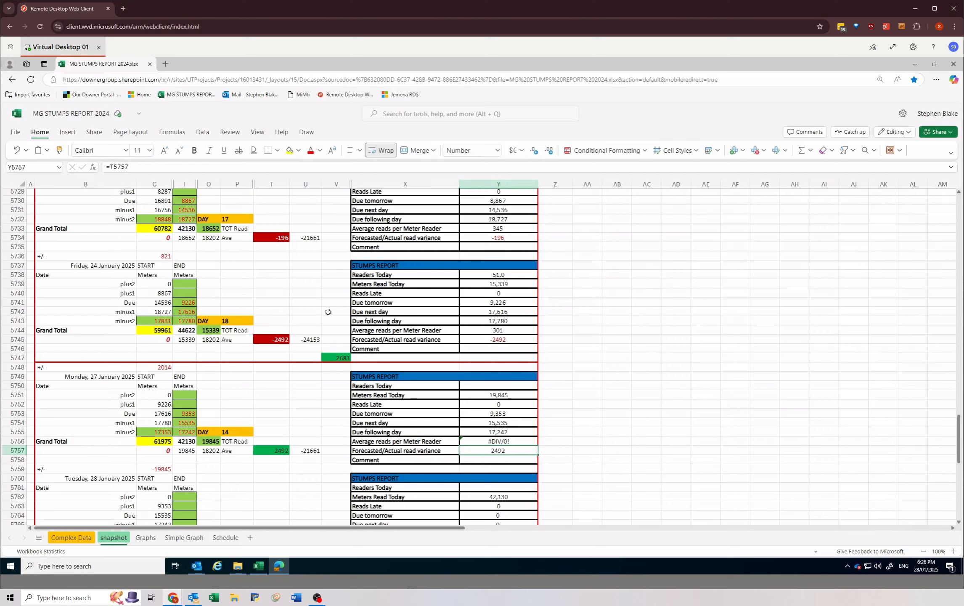
pyautogui.click(472, 459)
pyautogui.write('993 Sa')
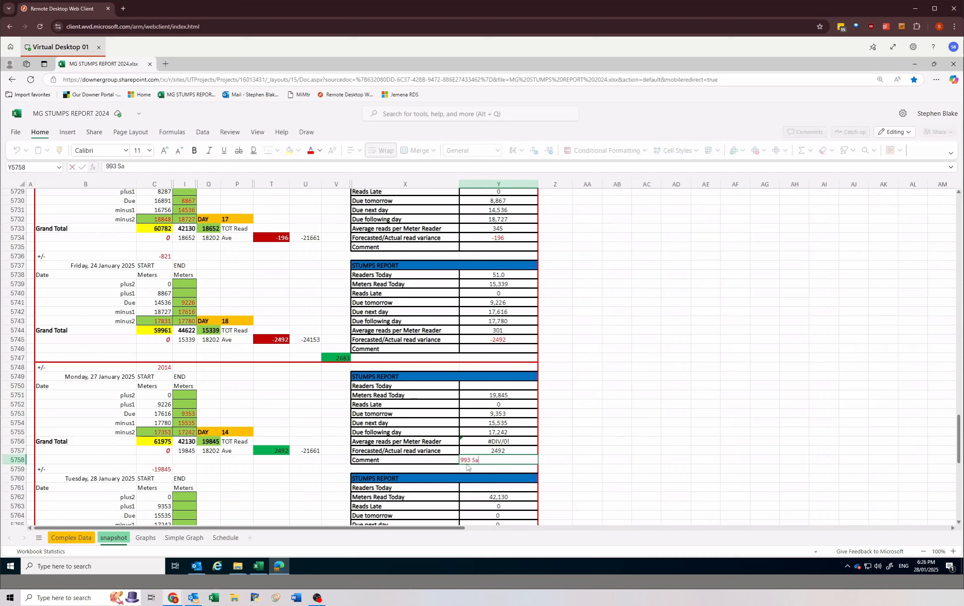
pyautogui.write('turday reads')
pyautogui.click(476, 384)
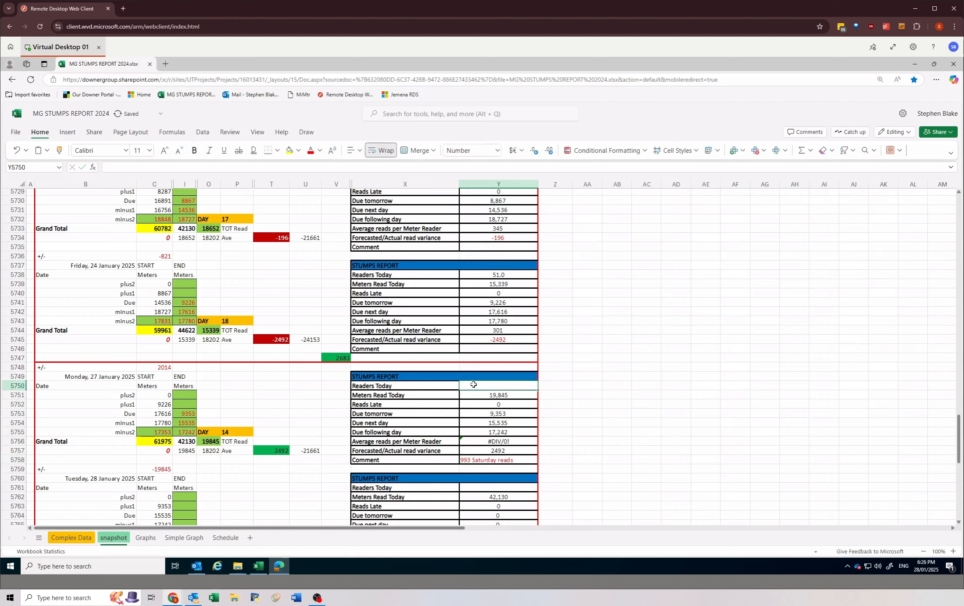
# Step: Switch to Outlook, find the "Bingo Numbers Multinet GAS 28/01/2025" e-mail in the inbox and read its Readers Available figure
pyautogui.click(479, 458)
pyautogui.click(478, 385)
pyautogui.click(197, 565)
pyautogui.moveTo(307, 74); pyautogui.dragTo(604, 193)
pyautogui.click(365, 280)
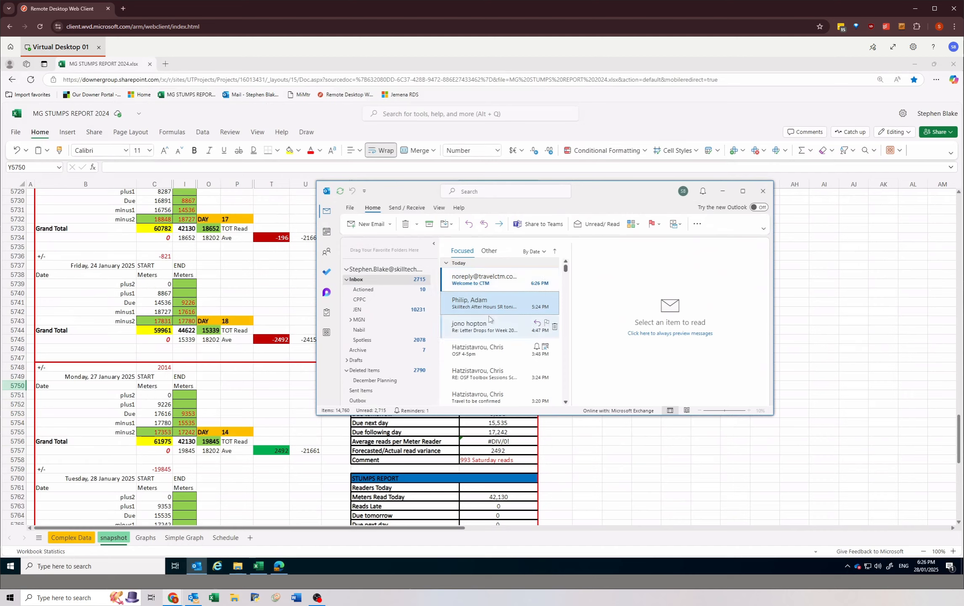
pyautogui.scroll(-3, 490, 318)
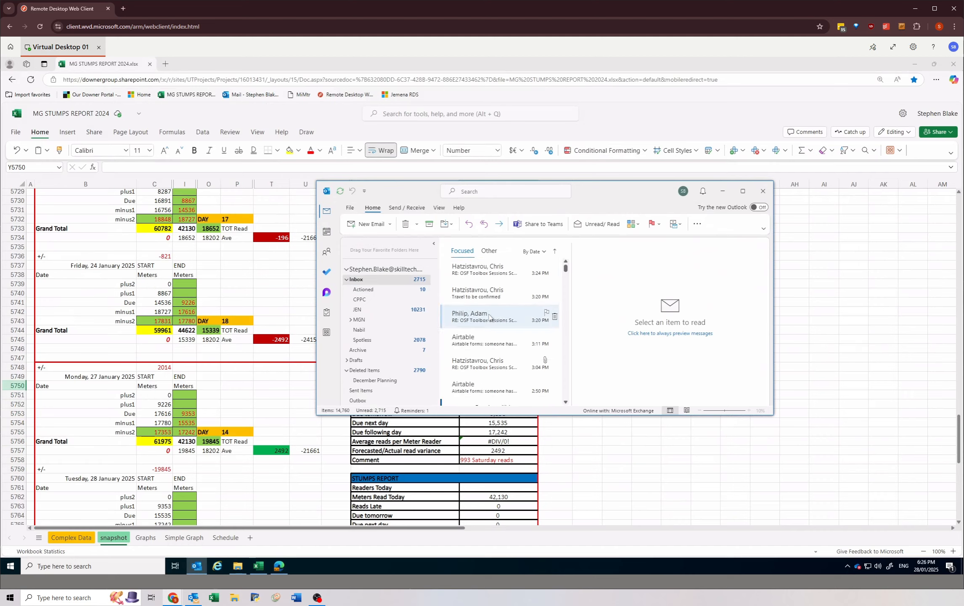
pyautogui.scroll(-4, 489, 317)
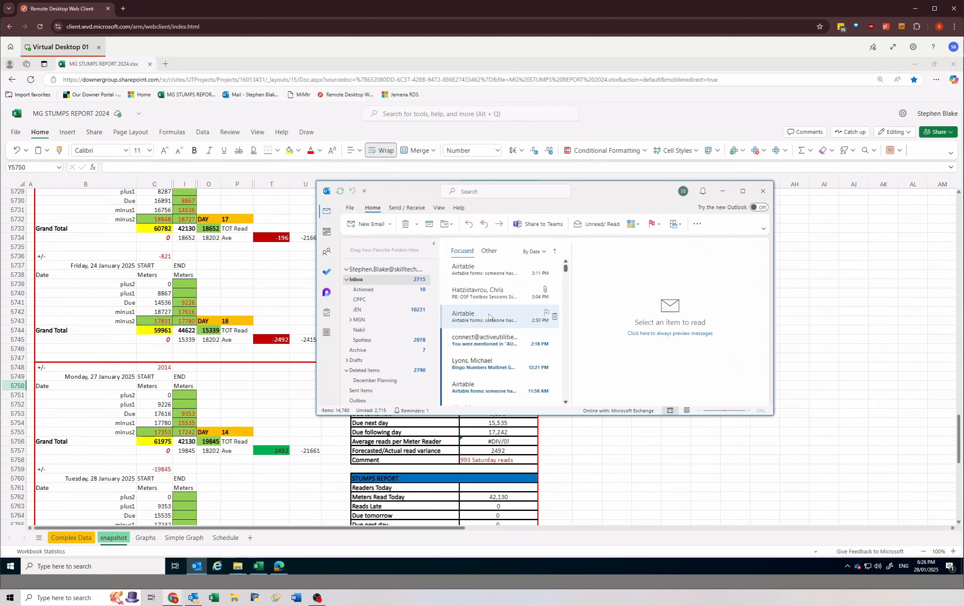
pyautogui.click(485, 340)
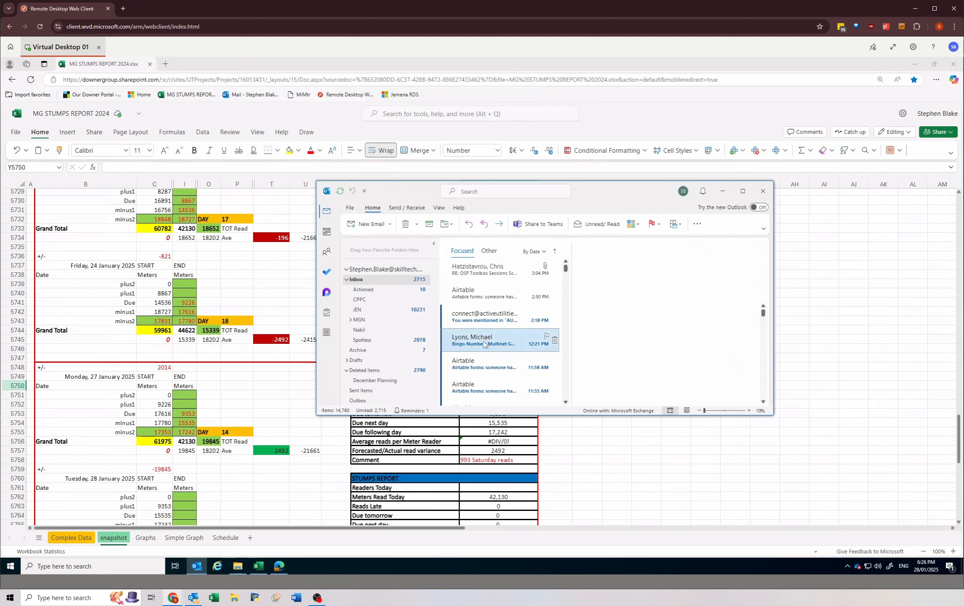
pyautogui.scroll(-3, 664, 353)
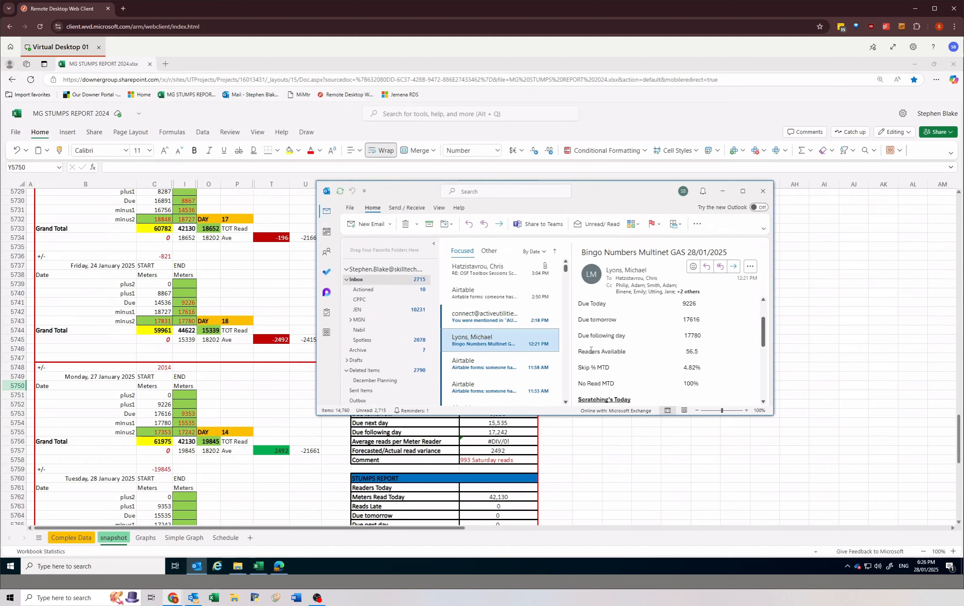
pyautogui.click(687, 351)
# Step: Return to the stumps workbook and set Readers Today to 56.5 in the 27 January 2025 report
pyautogui.click(482, 453)
pyautogui.click(485, 385)
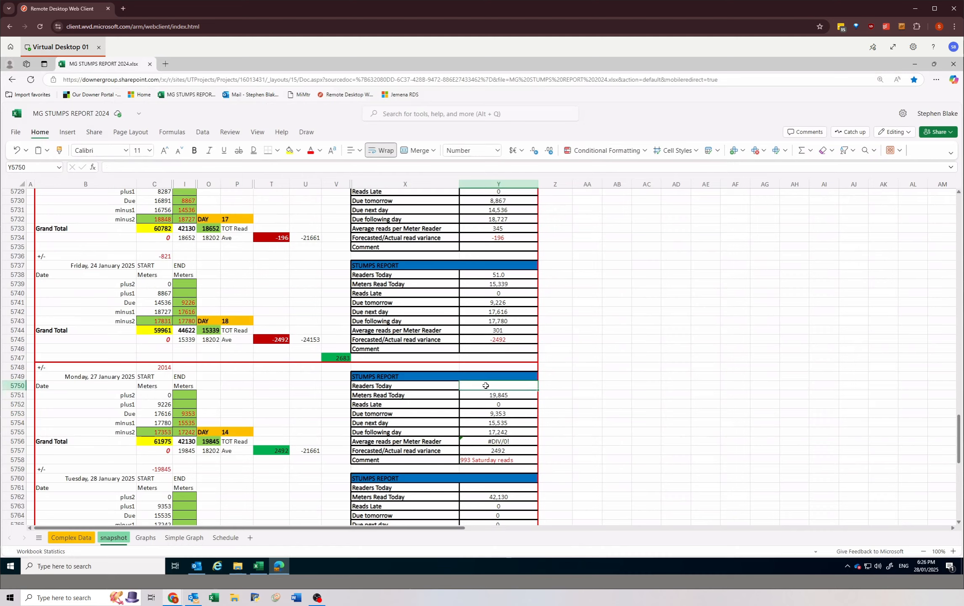
pyautogui.write('56.5')
pyautogui.press('Return')
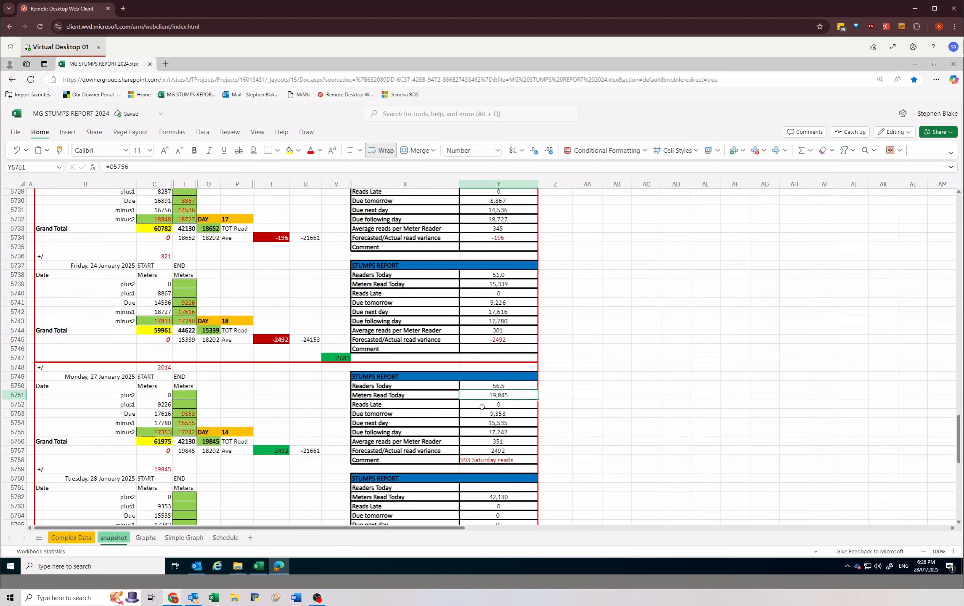
# Step: Review the completed 27 January 2025 stumps report from its heading down to the Comment row
pyautogui.moveTo(389, 378); pyautogui.dragTo(497, 450)
pyautogui.moveTo(479, 386); pyautogui.dragTo(478, 460)
pyautogui.click(478, 460)
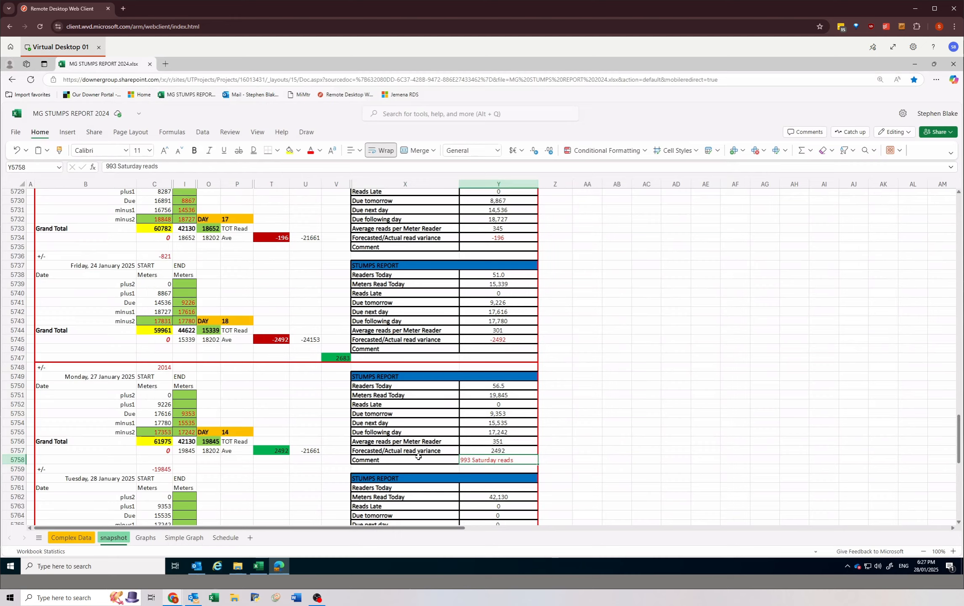
pyautogui.moveTo(418, 458); pyautogui.dragTo(468, 458)
pyautogui.click(414, 374)
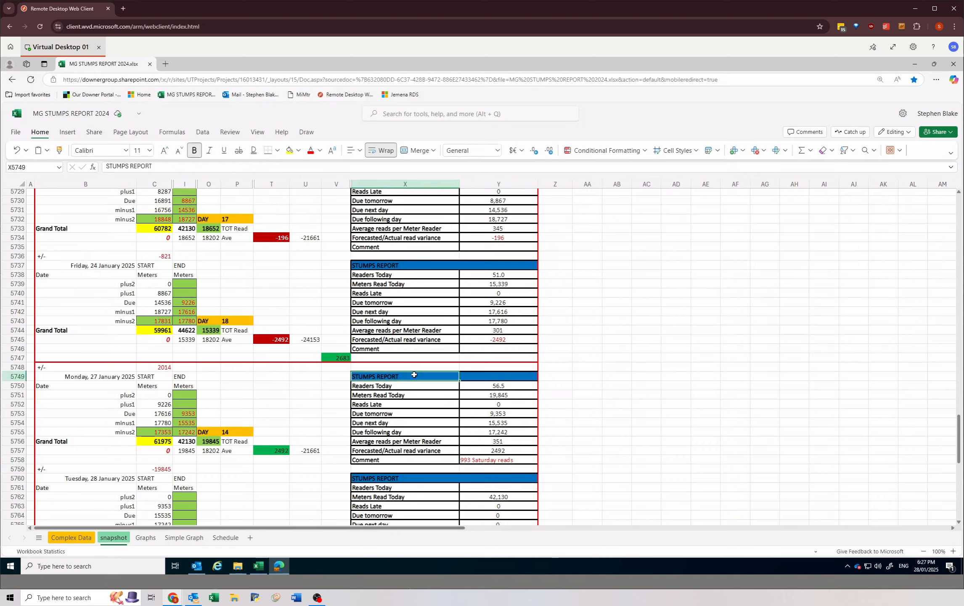
# Step: Copy the 27 January 2025 stumps report table, switch to Outlook and open the sent "Stumps Report - Friday 24/01/2025" e-mail in a maximized window
pyautogui.moveTo(449, 377); pyautogui.dragTo(496, 459)
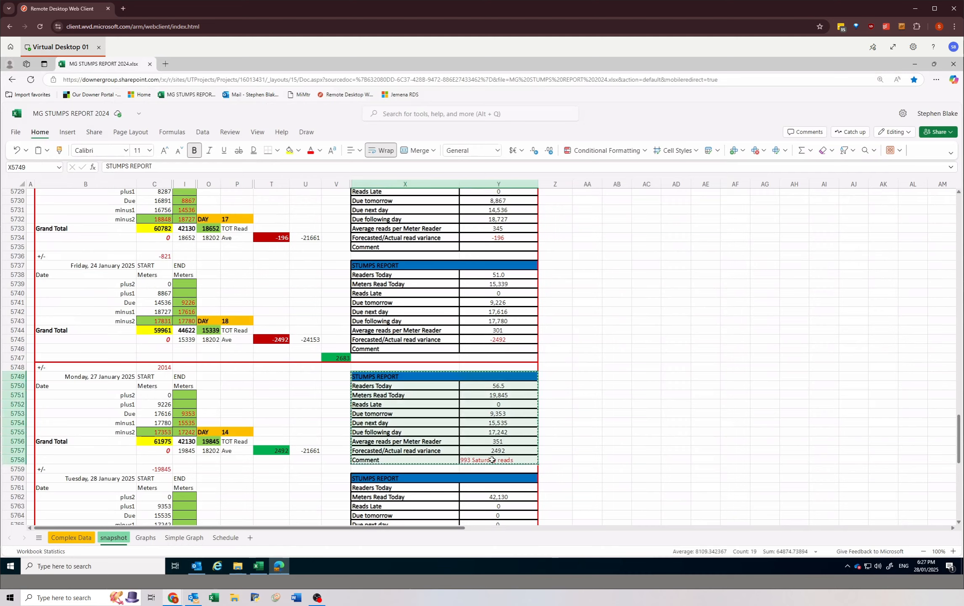
pyautogui.click(197, 566)
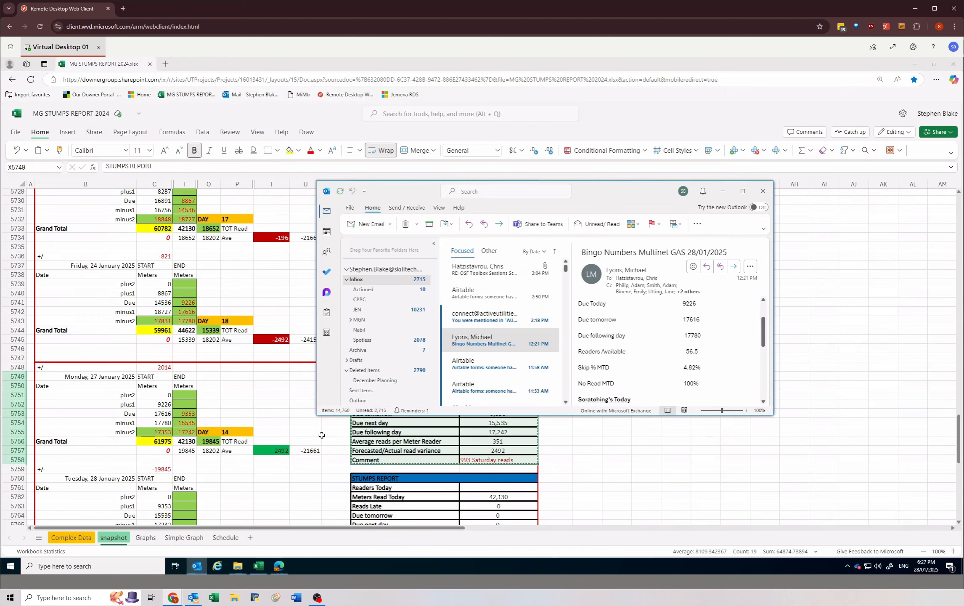
pyautogui.click(364, 392)
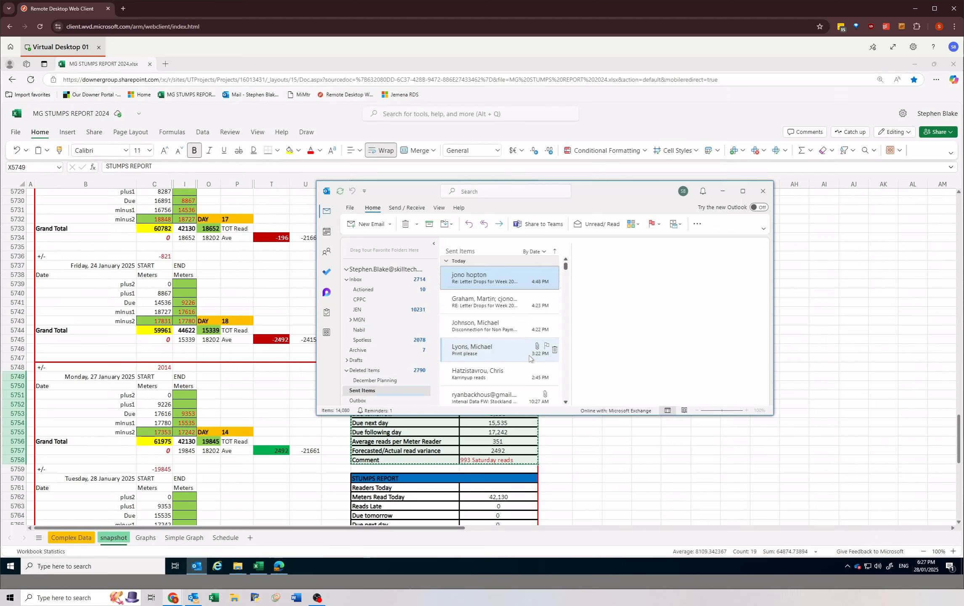
pyautogui.click(565, 393)
pyautogui.click(566, 393)
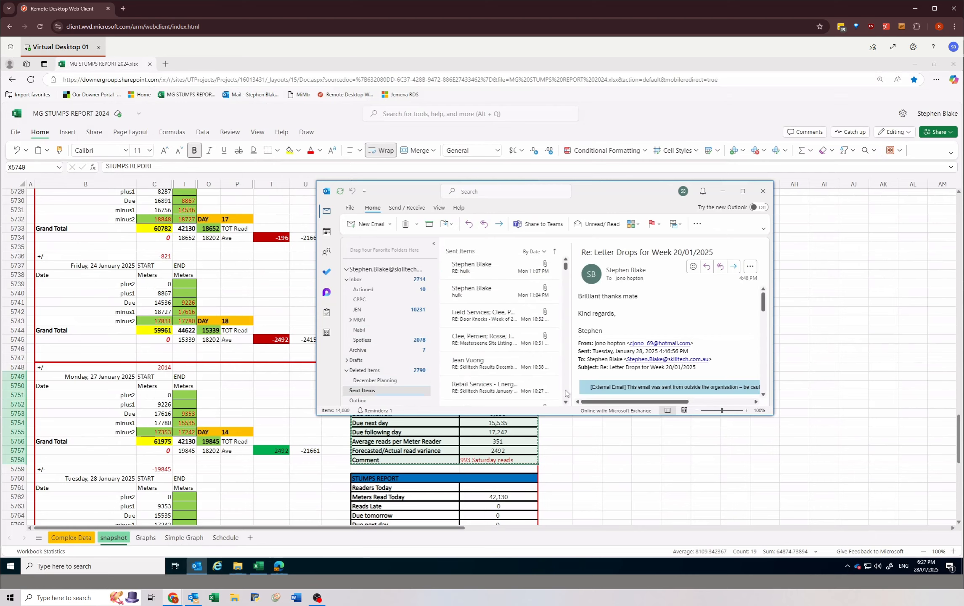
pyautogui.click(566, 392)
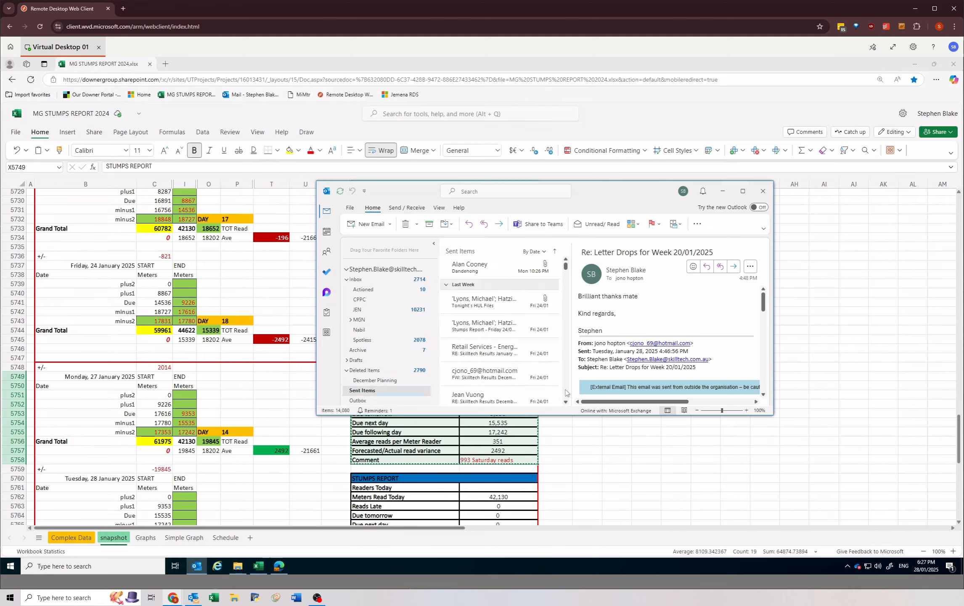
pyautogui.click(485, 330)
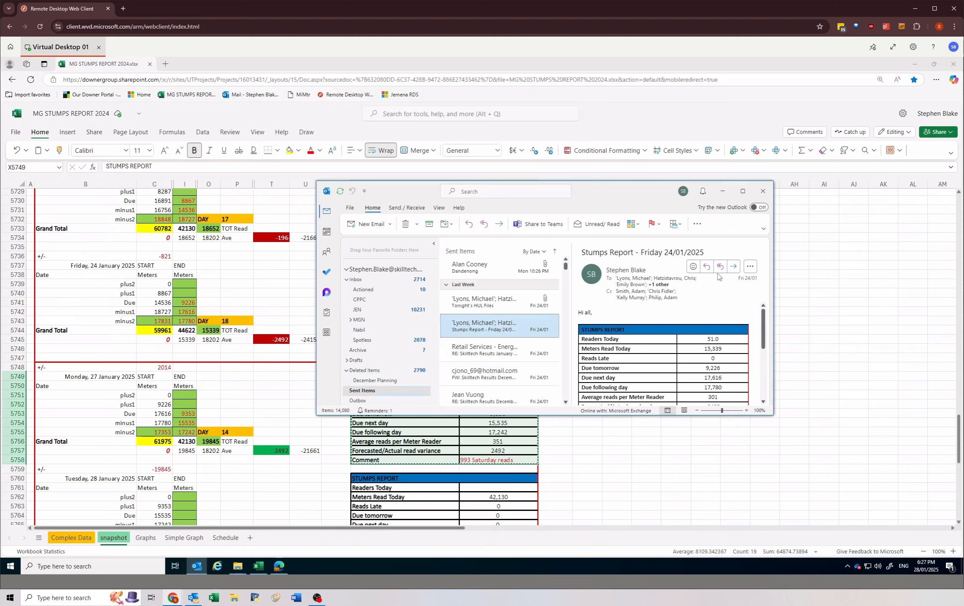
pyautogui.click(742, 191)
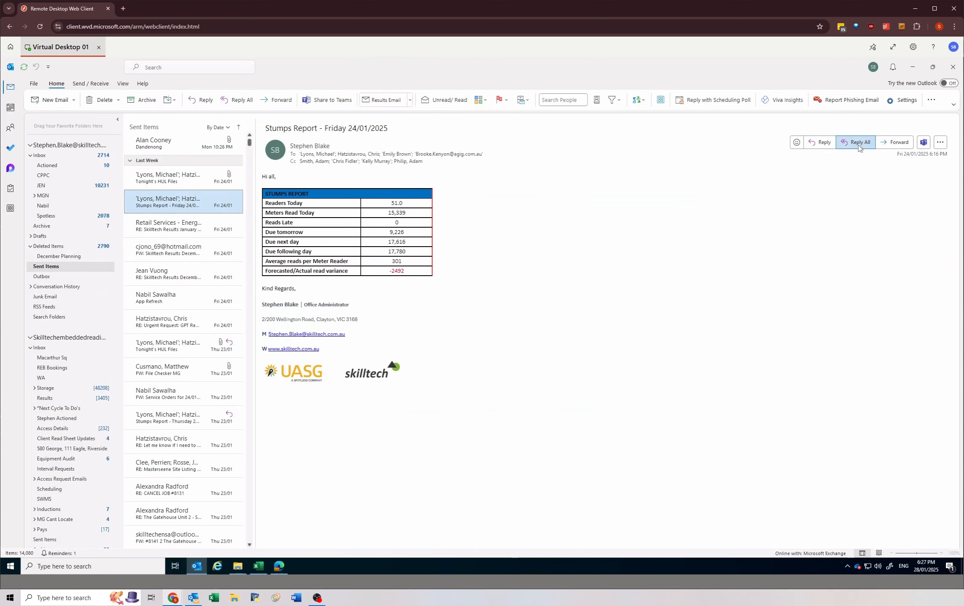
# Step: Start a reply to all recipients of the Friday stumps report and remove the quoted message header above the greeting
pyautogui.click(857, 143)
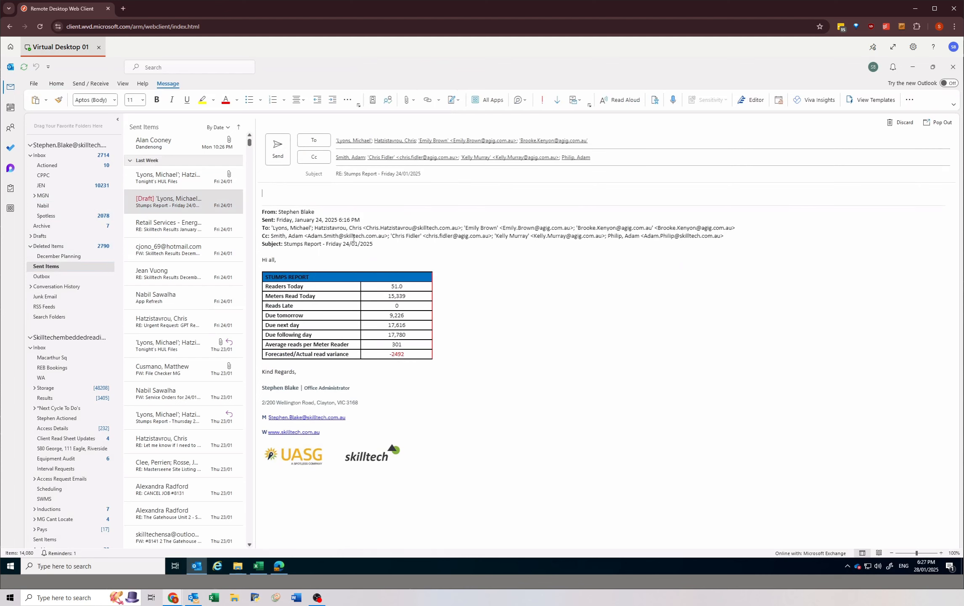
pyautogui.keyDown('shift'); pyautogui.click(282, 250); pyautogui.keyUp('shift')
pyautogui.press('Delete')
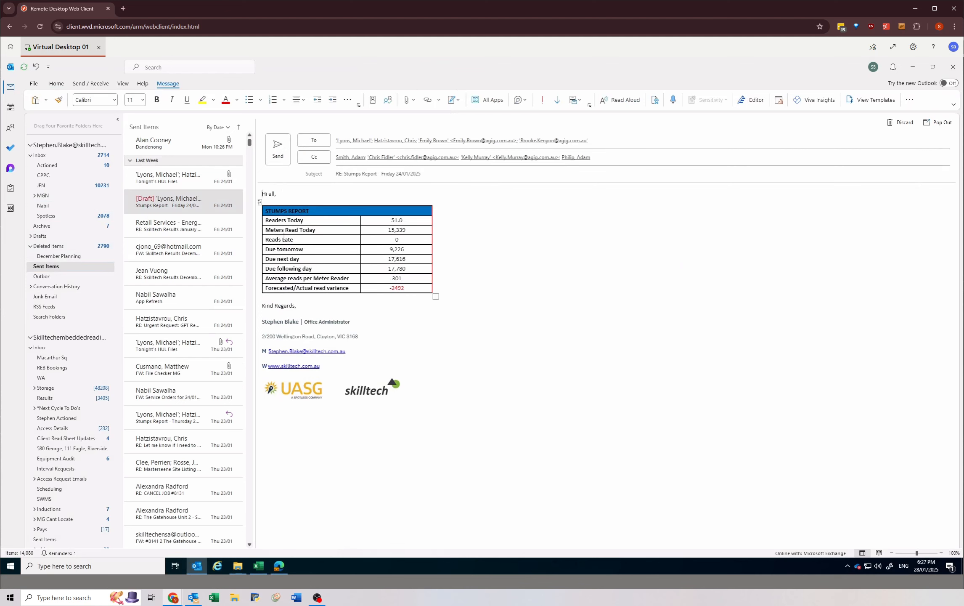
# Step: Replace the old stumps report table in the reply with the copied 27 January 2025 table
pyautogui.click(278, 219)
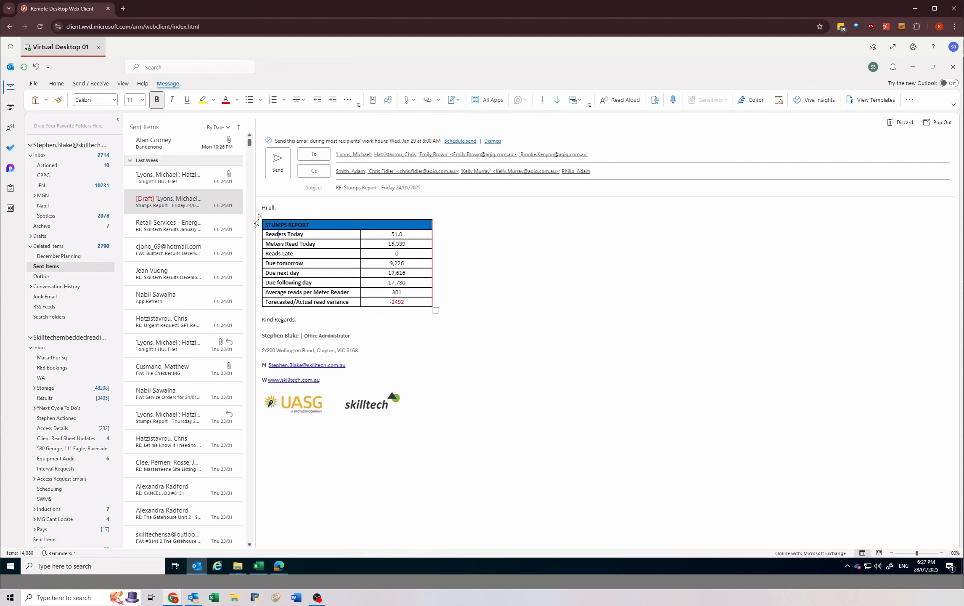
pyautogui.click(259, 224)
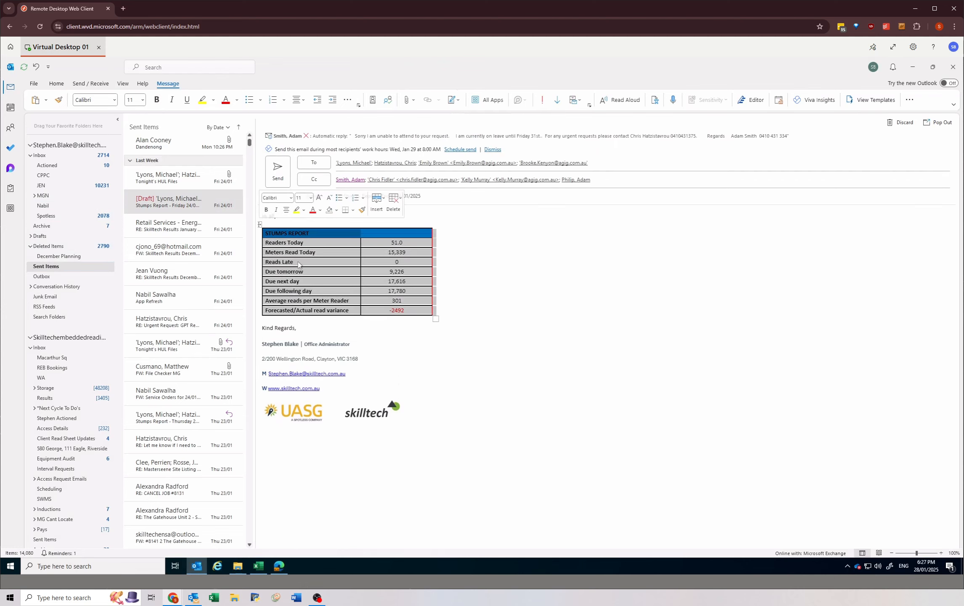
pyautogui.rightClick(300, 262)
pyautogui.click(322, 343)
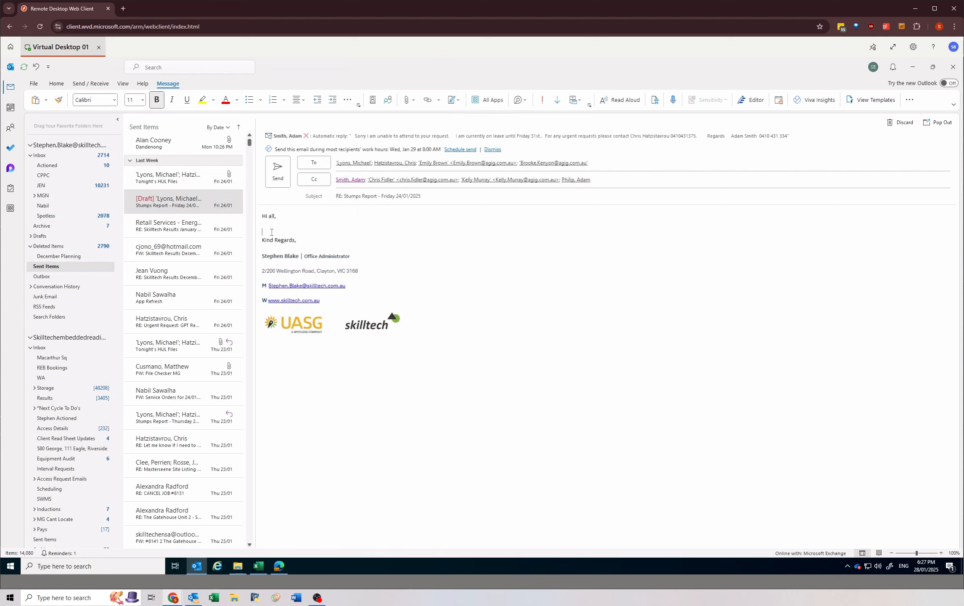
pyautogui.write('STUMPS REPORT Readers Today\t56.5 Meters Read Today\t19,845 Reads Late\t0 Due tomorrow\t9,353 Due next day\t15,535 Due following day\t17,242 Average reads per Meter Reader\t351 Forecasted/Actual read variance\t2492 Comment\t993 Saturday reads')
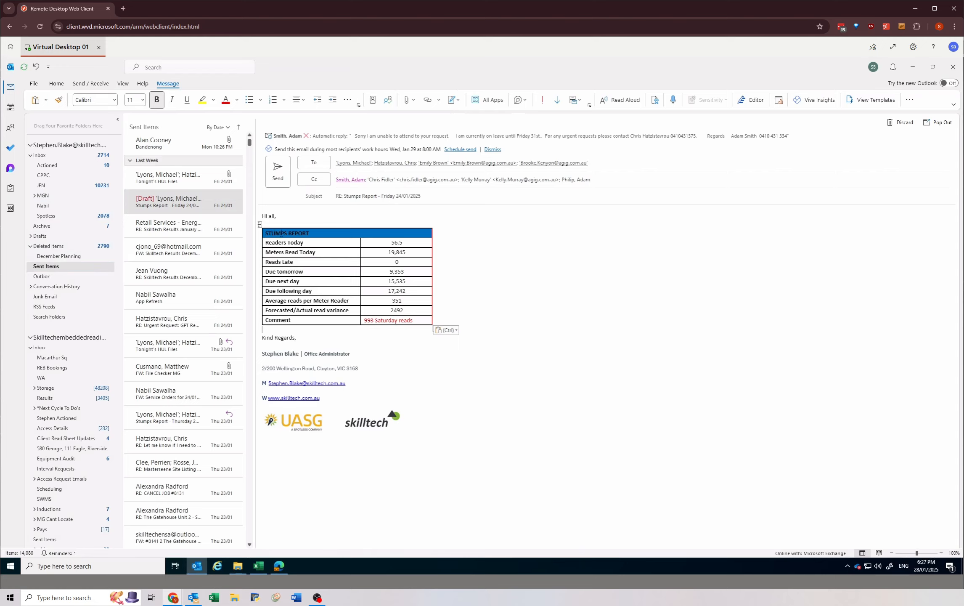
pyautogui.click(260, 567)
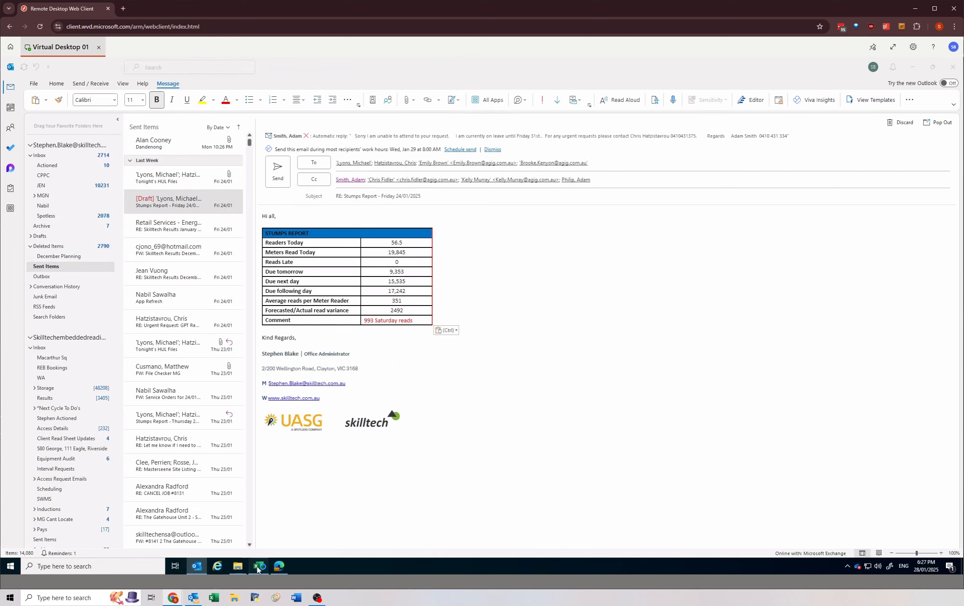
pyautogui.click(265, 566)
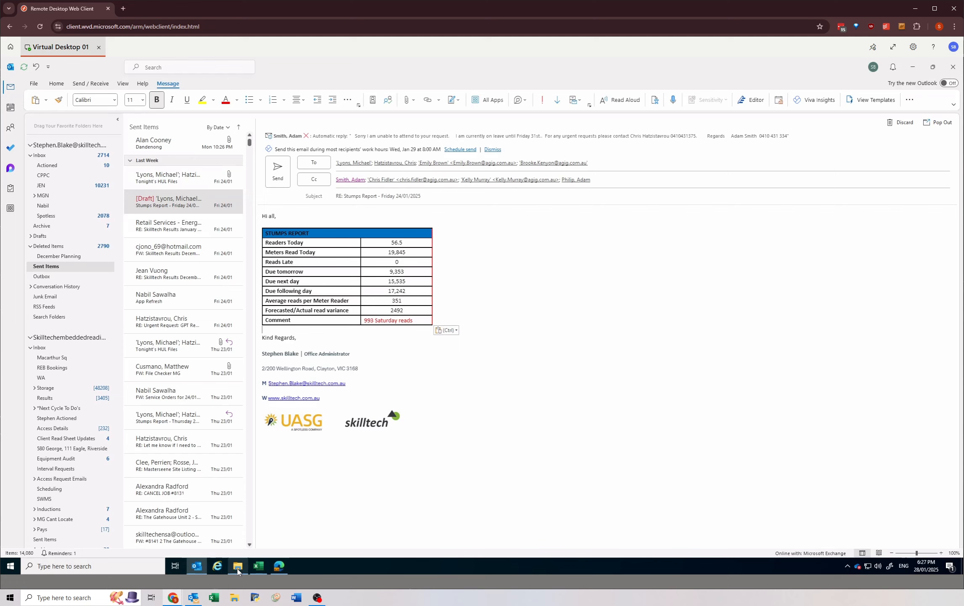
pyautogui.click(277, 568)
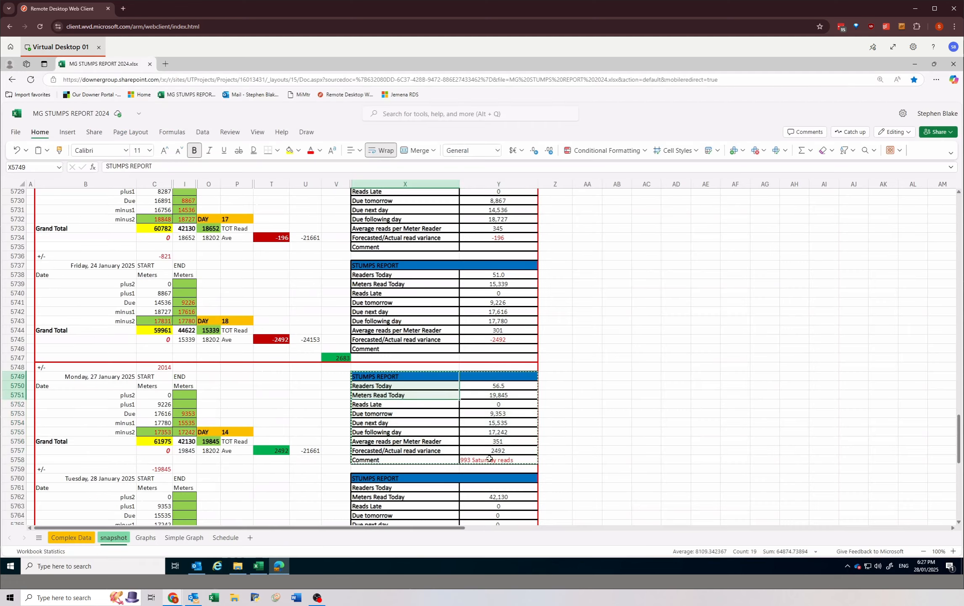
pyautogui.click(259, 568)
pyautogui.click(261, 568)
pyautogui.click(279, 567)
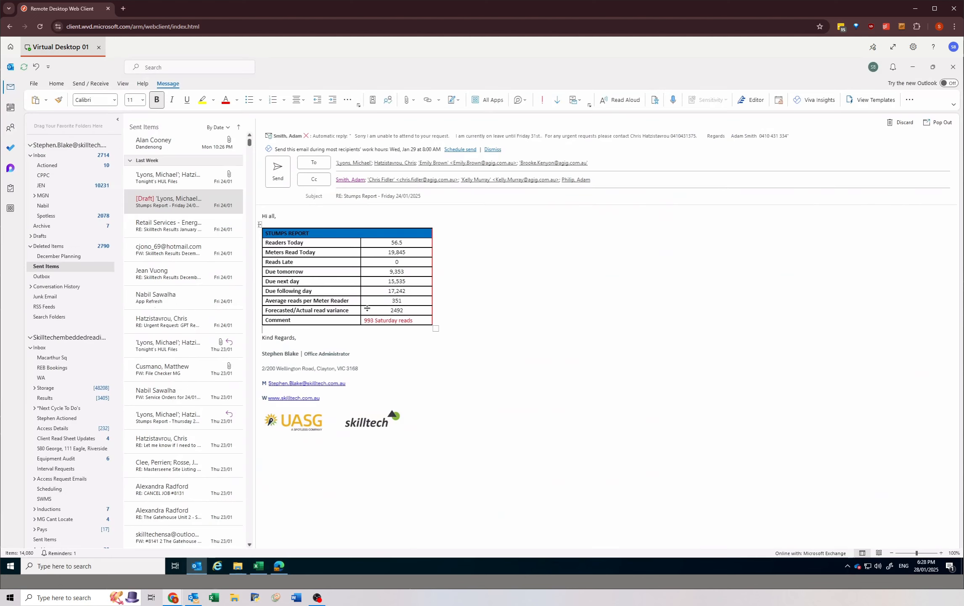
pyautogui.moveTo(266, 232); pyautogui.dragTo(415, 324)
pyautogui.click(415, 324)
pyautogui.click(294, 329)
# Step: Change the reply's subject to "Stumps Report - Tuesday 28/01/2025", without the RE: prefix
pyautogui.click(344, 197)
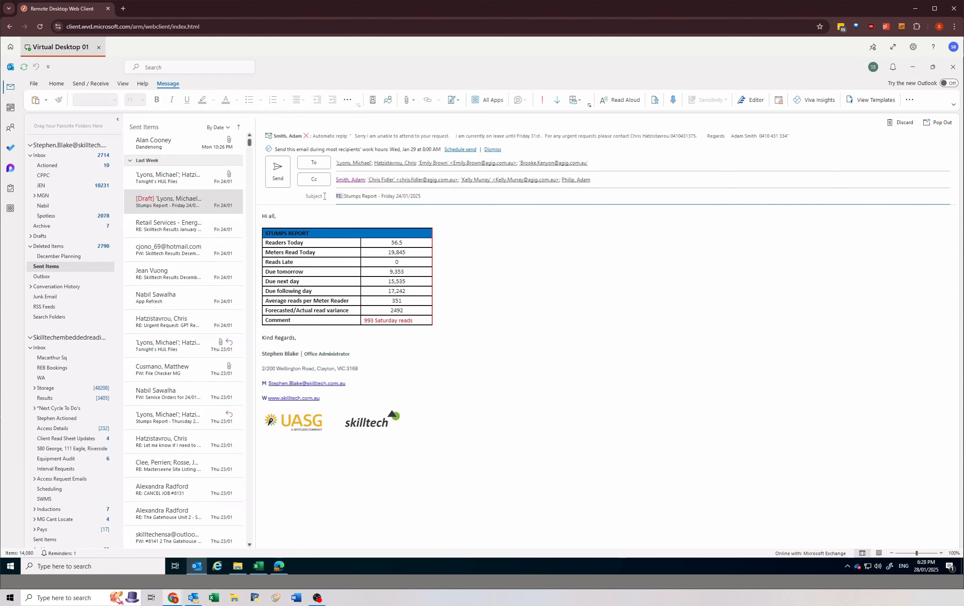
pyautogui.press('BackSpace')
pyautogui.press('BackSpace')
pyautogui.press('BackSpace')
pyautogui.press('BackSpace')
pyautogui.click(378, 196)
pyautogui.press('BackSpace')
pyautogui.press('BackSpace')
pyautogui.press('BackSpace')
pyautogui.write('Mon')
pyautogui.press('Delete')
pyautogui.press('Delete')
pyautogui.press('Delete')
pyautogui.write('Tues')
pyautogui.press('BackSpace')
pyautogui.write('8')
# Step: Try showing the Forecasted/Actual read variance in the e-mail table as -2492 in red
pyautogui.click(406, 310)
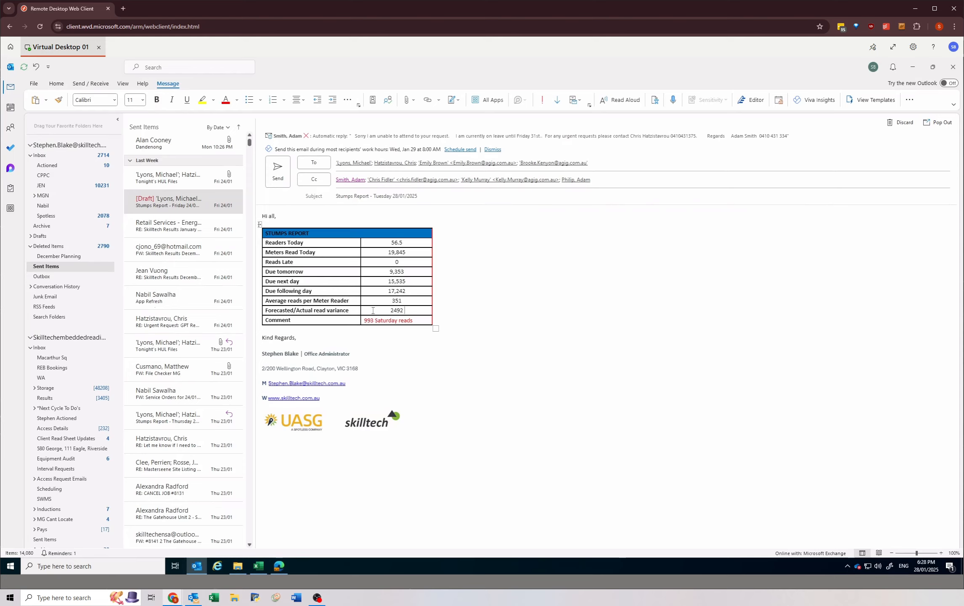
pyautogui.moveTo(385, 311); pyautogui.dragTo(405, 310)
pyautogui.click(390, 310)
pyautogui.write('-')
pyautogui.moveTo(405, 310); pyautogui.dragTo(385, 310)
pyautogui.click(434, 296)
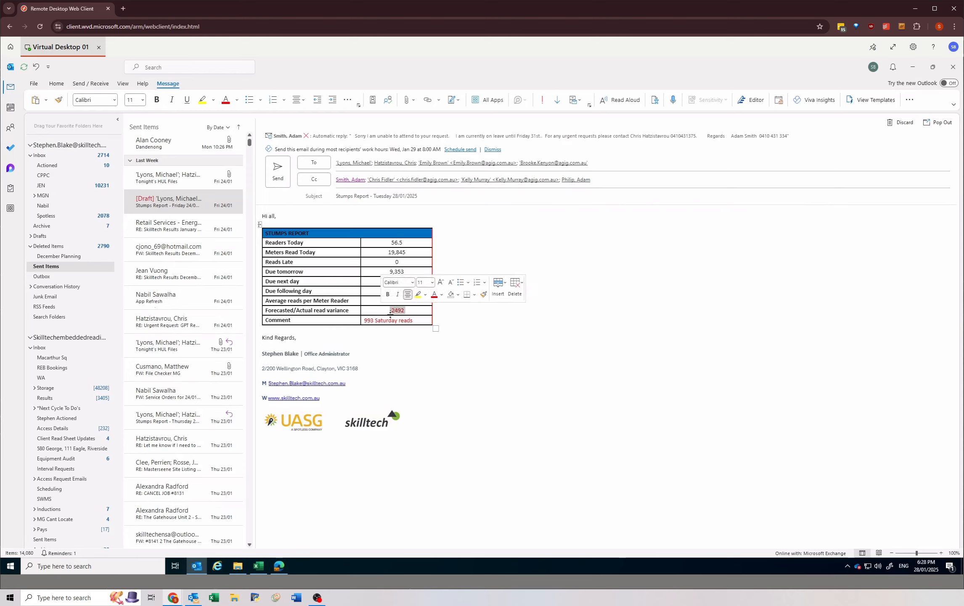
pyautogui.click(412, 311)
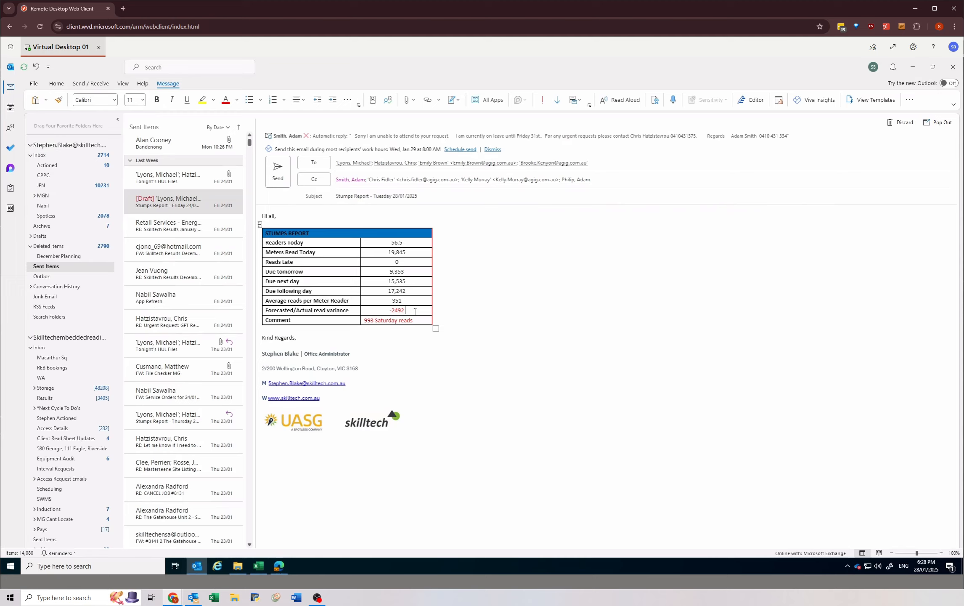
# Step: Revert the Forecasted/Actual read variance in the e-mail table to a positive 2492 in black
pyautogui.hotkey('shift', 'Home')
pyautogui.press('Left')
pyautogui.press('Delete')
# Step: Send the stumps report e-mail and open its sent copy in Sent Items to check it
pyautogui.click(354, 331)
pyautogui.click(278, 169)
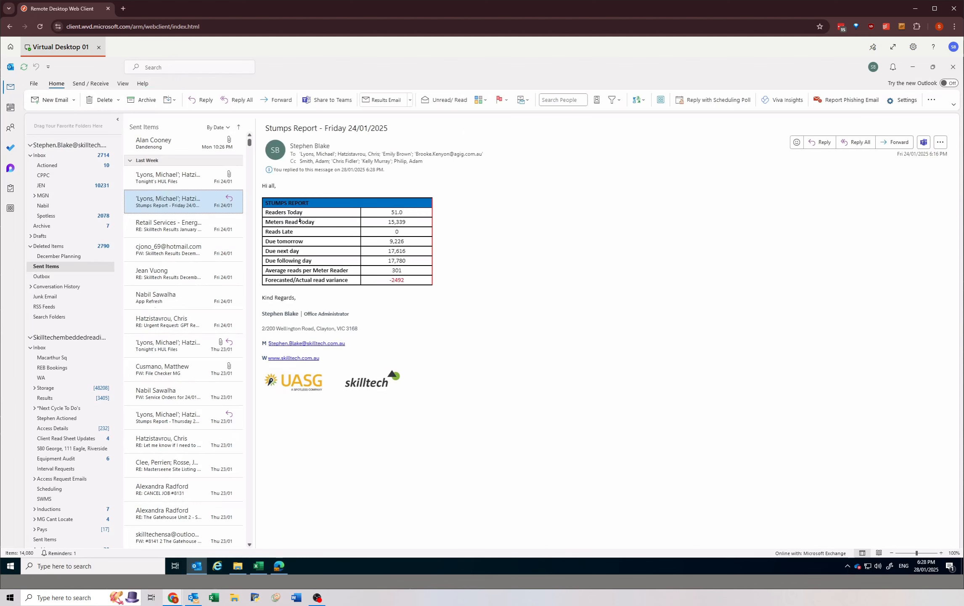
pyautogui.scroll(6, 175, 146)
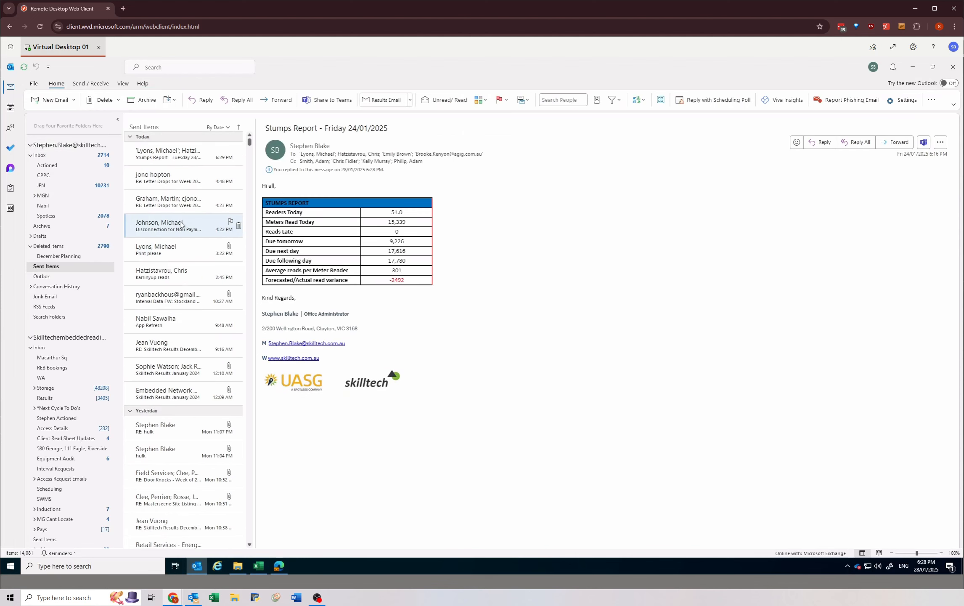
pyautogui.click(170, 157)
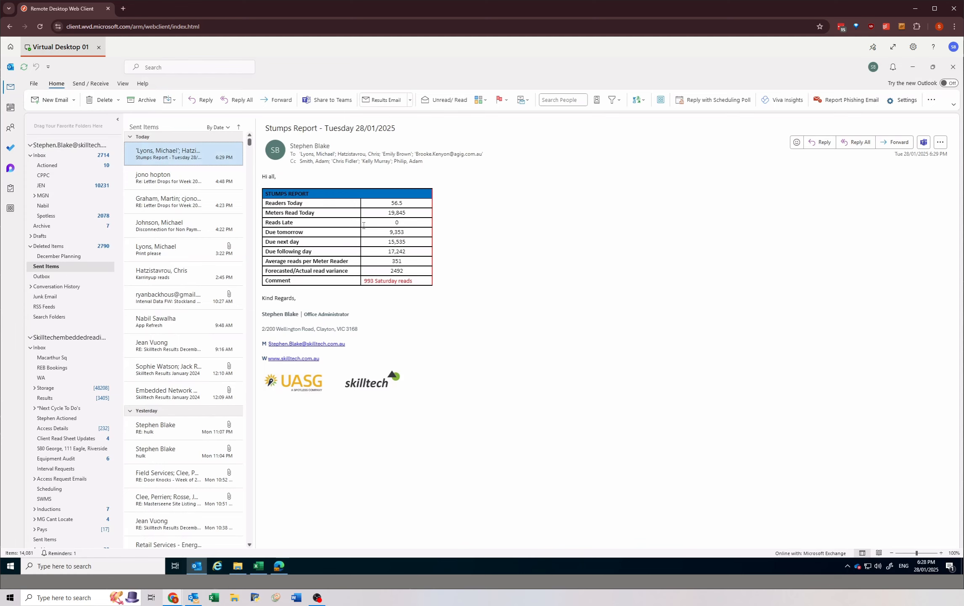
# Step: Minimize Outlook, clear the copy selection in the stumps workbook and close its browser window
pyautogui.click(913, 66)
pyautogui.click(306, 312)
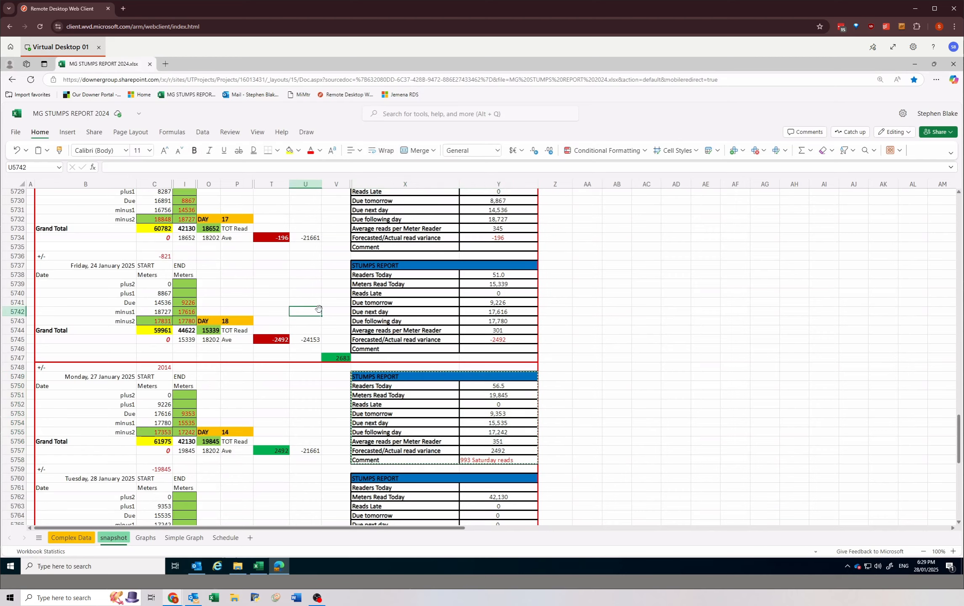
pyautogui.press('Escape')
pyautogui.click(256, 264)
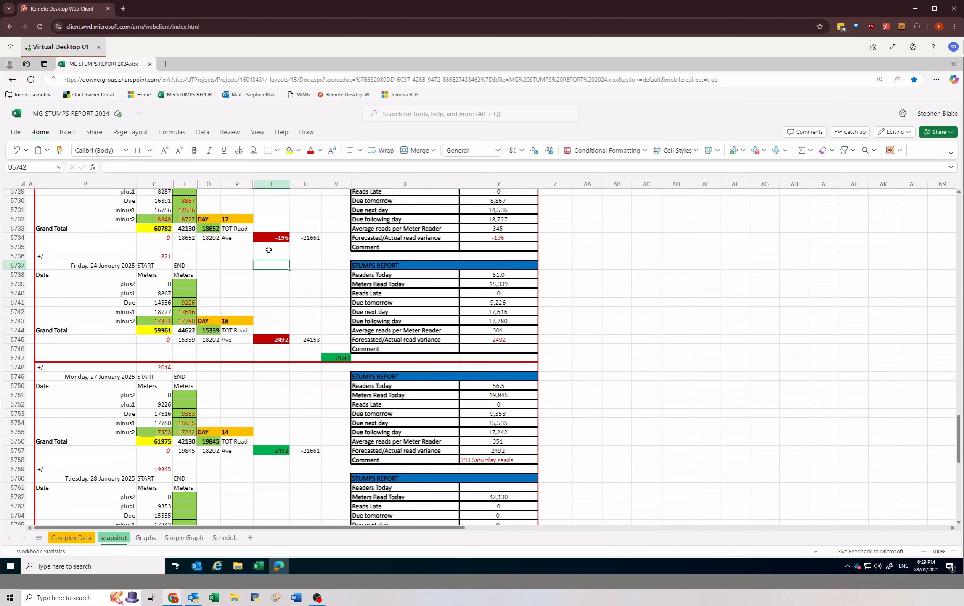
pyautogui.click(953, 65)
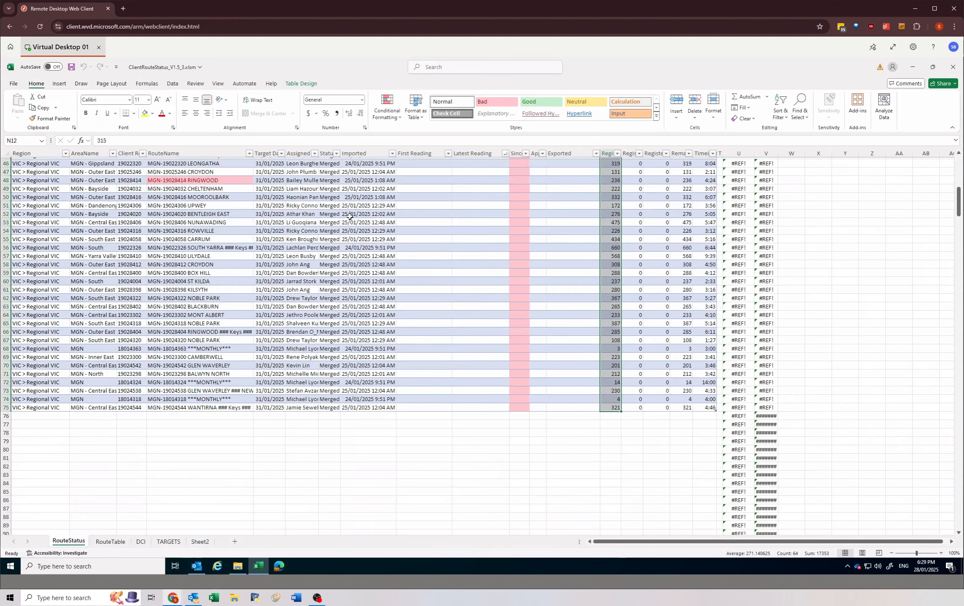
# Step: In the RouteStatus sheet of ClientRouteStatus, set the MGN target date range from 15/01/2025 to 28/02/2025
pyautogui.click(331, 280)
pyautogui.scroll(15, 209, 333)
pyautogui.scroll(1, 141, 240)
pyautogui.click(261, 323)
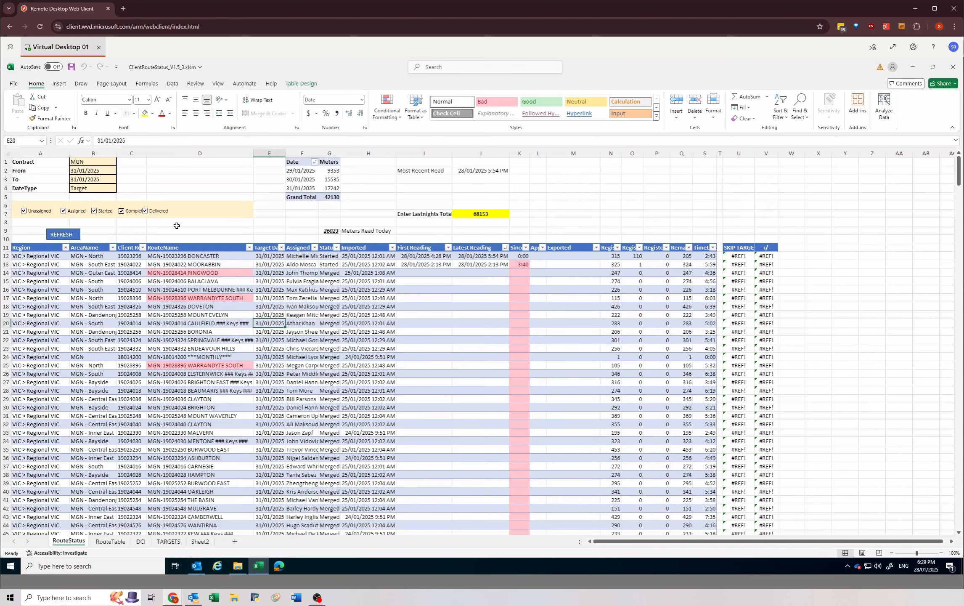
pyautogui.click(78, 171)
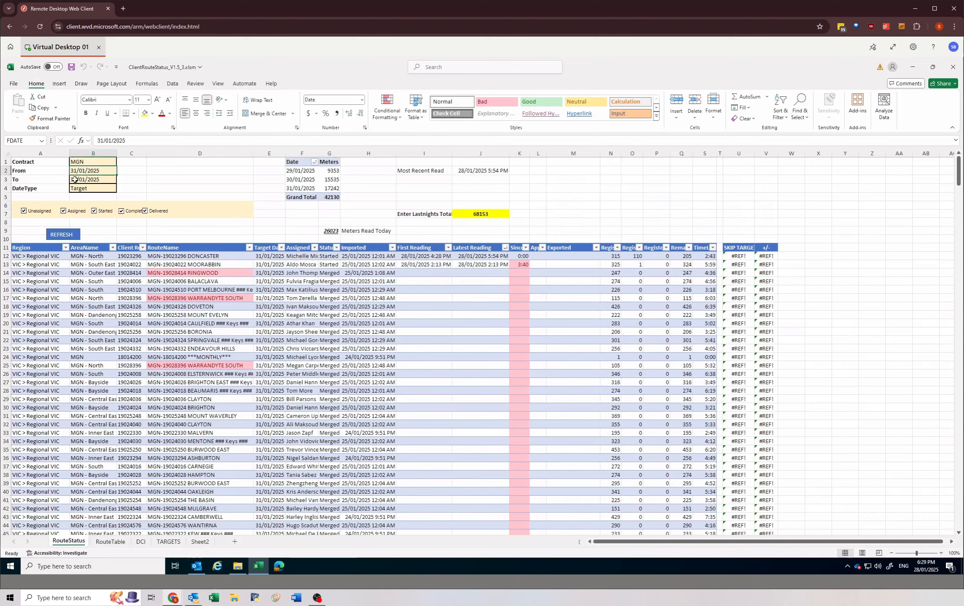
pyautogui.click(75, 180)
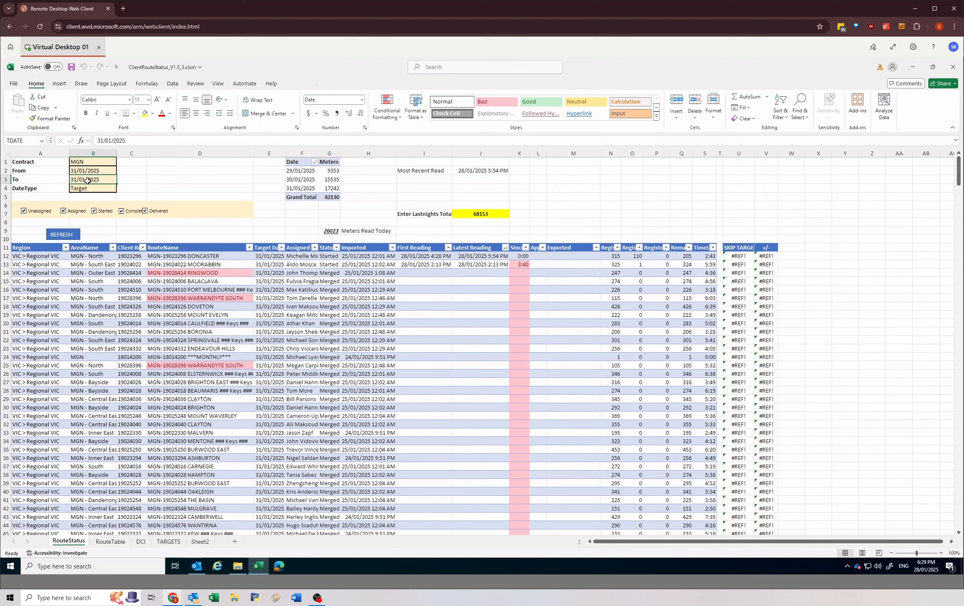
pyautogui.write('28/2')
pyautogui.press('Return')
pyautogui.click(78, 170)
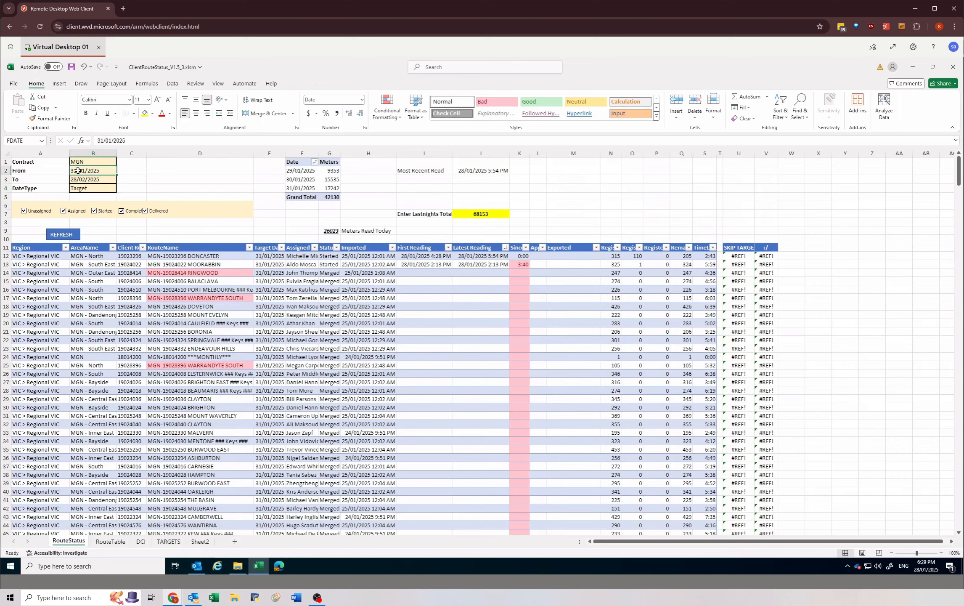
pyautogui.write('15/')
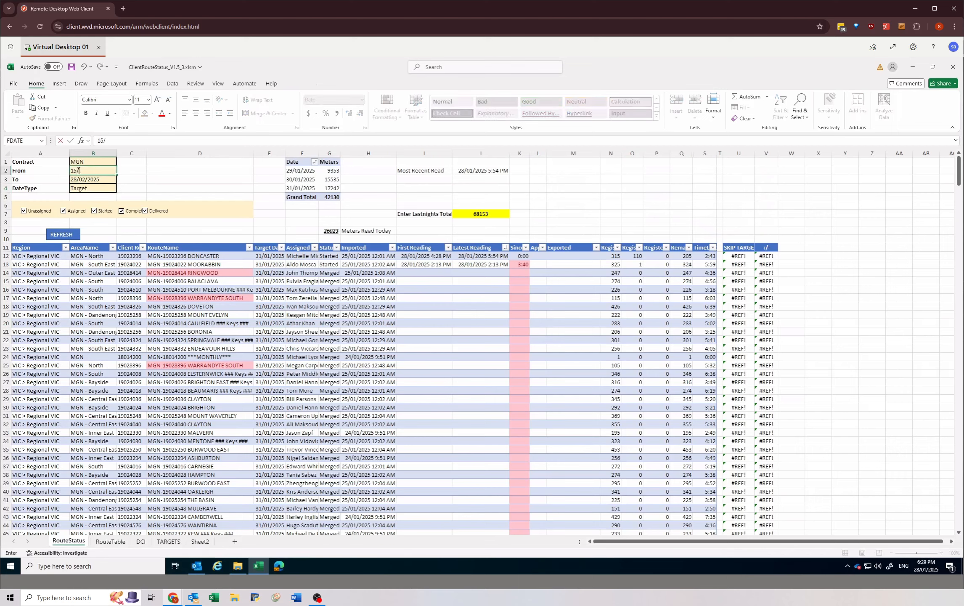
pyautogui.press('Return')
# Step: Exclude Completed and Delivered routes from the status filter and refresh the route list
pyautogui.click(121, 210)
pyautogui.click(144, 211)
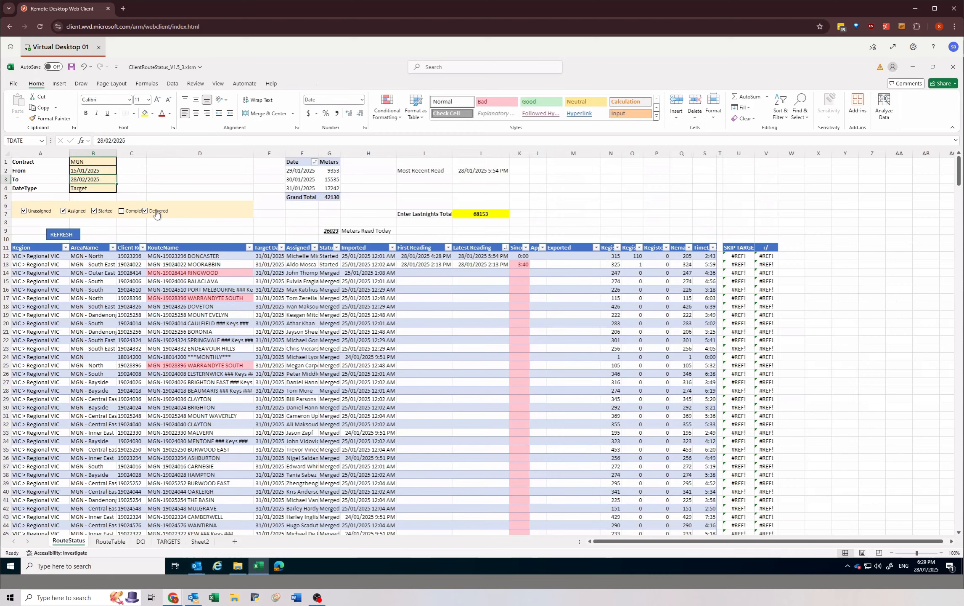
pyautogui.click(59, 234)
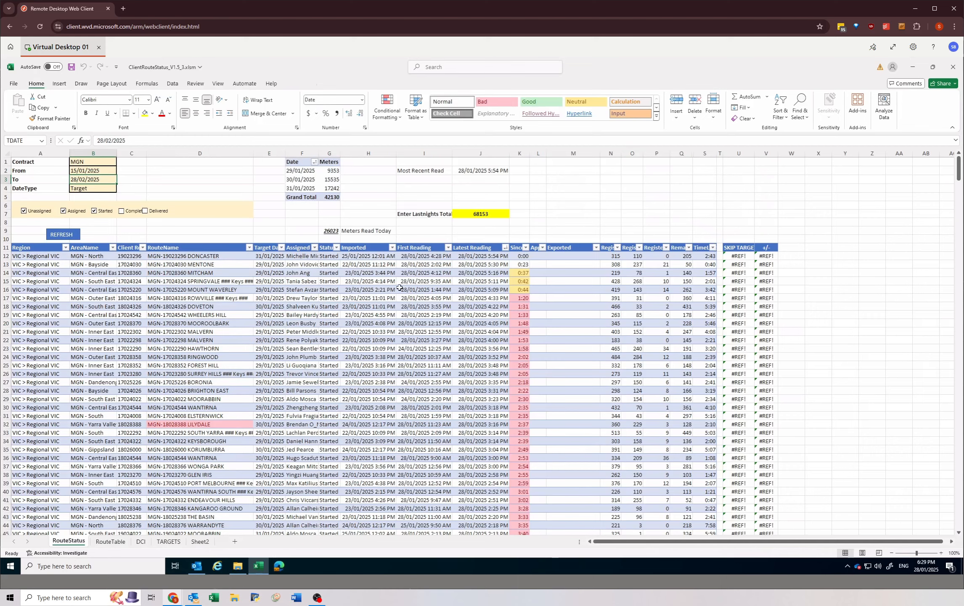
# Step: Examine the latest reading times of the most recently read MGN routes at the head of the RouteStatus list
pyautogui.click(220, 273)
pyautogui.moveTo(46, 255); pyautogui.dragTo(505, 256)
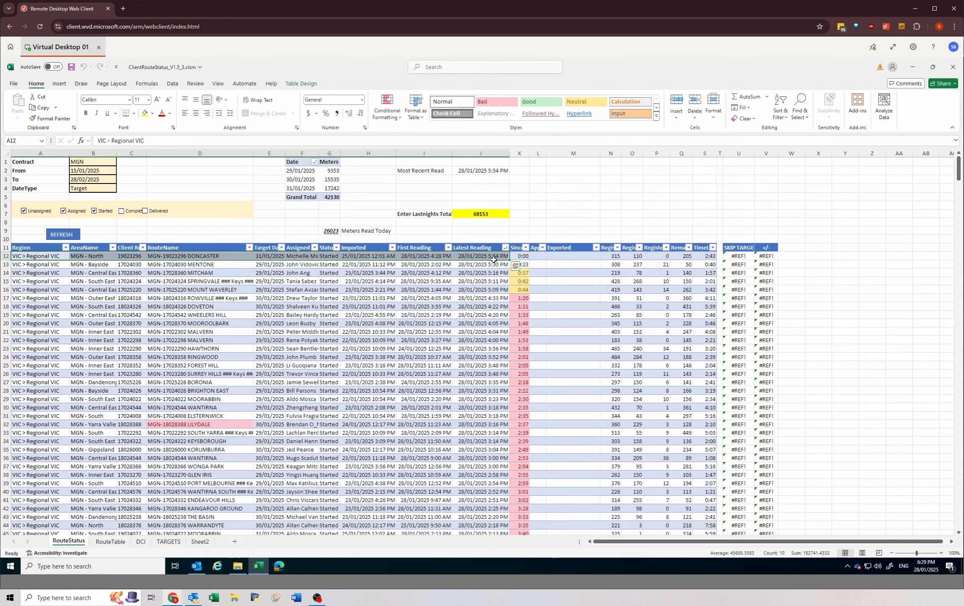
pyautogui.click(488, 255)
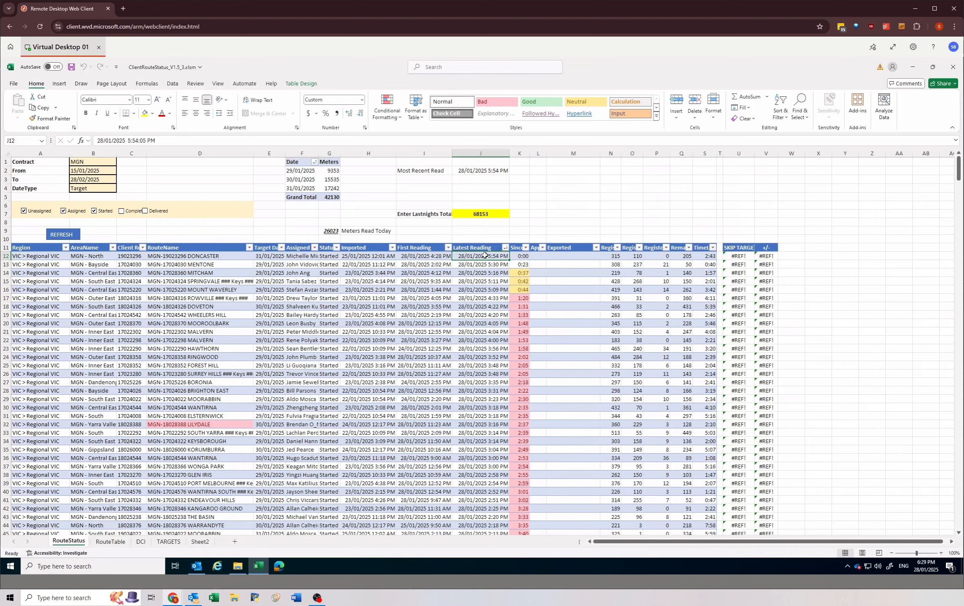
pyautogui.moveTo(485, 255); pyautogui.dragTo(481, 281)
pyautogui.moveTo(708, 255); pyautogui.dragTo(473, 256)
pyautogui.click(34, 257)
pyautogui.moveTo(219, 266); pyautogui.dragTo(490, 256)
pyautogui.click(489, 257)
pyautogui.moveTo(495, 255); pyautogui.dragTo(479, 274)
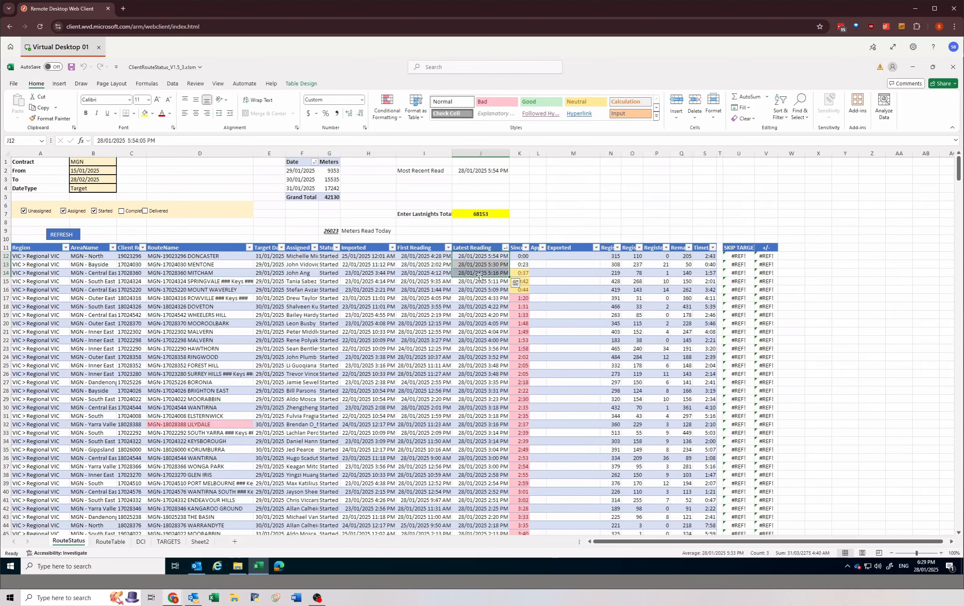
pyautogui.click(471, 255)
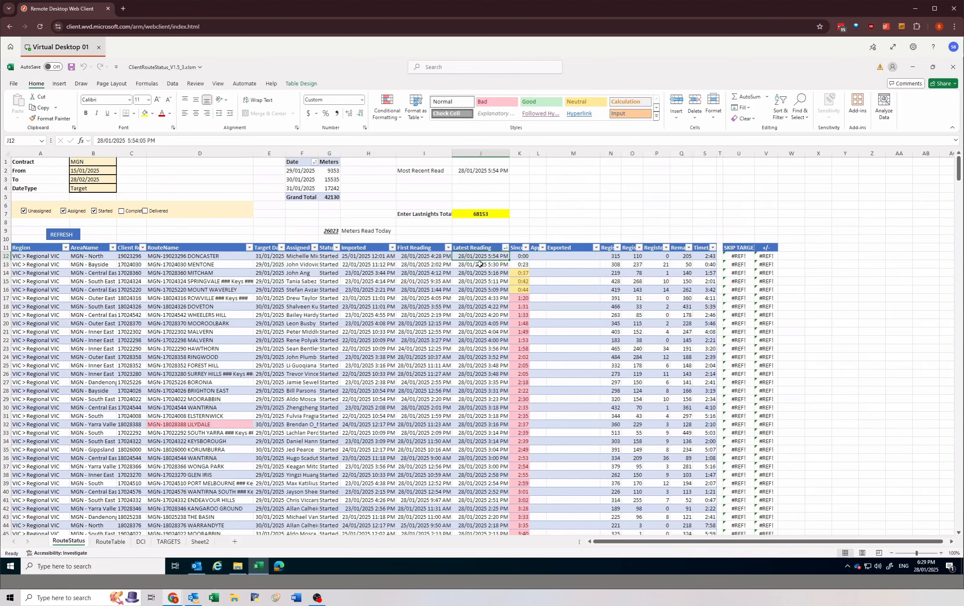
pyautogui.moveTo(485, 255); pyautogui.dragTo(488, 282)
pyautogui.click(485, 254)
pyautogui.click(460, 279)
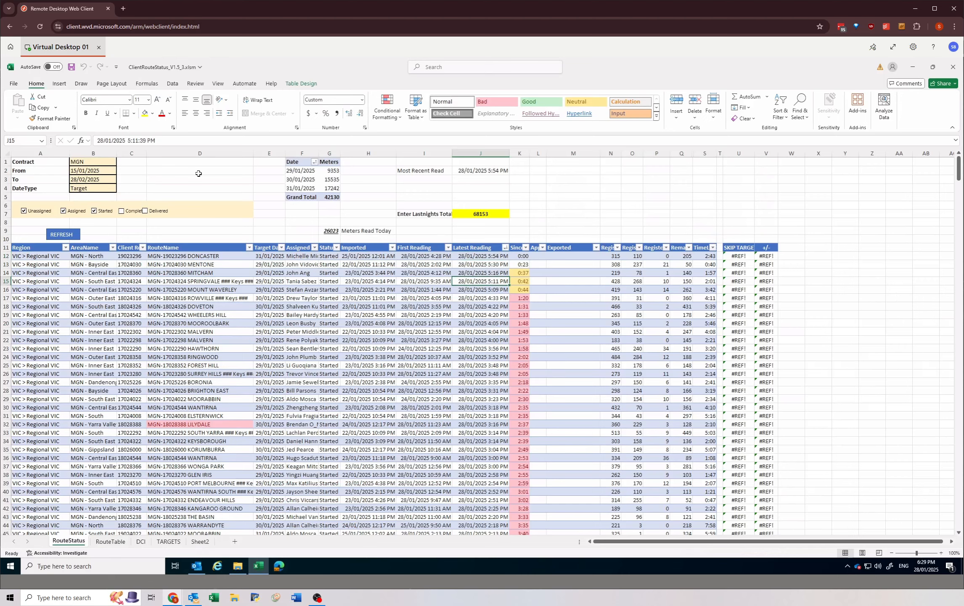
# Step: Save the ClientRouteStatus workbook and close it
pyautogui.click(71, 67)
pyautogui.click(198, 263)
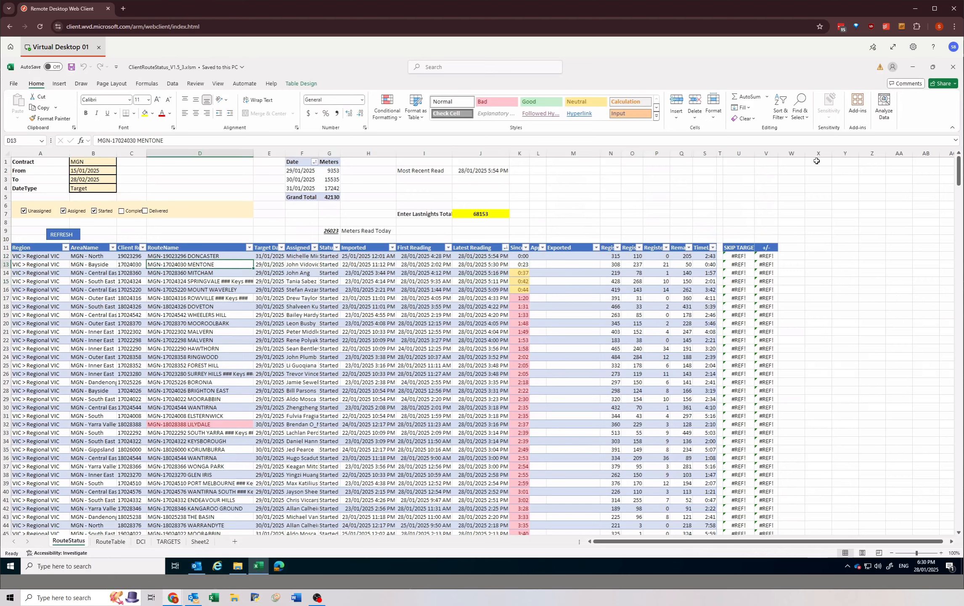
pyautogui.click(953, 67)
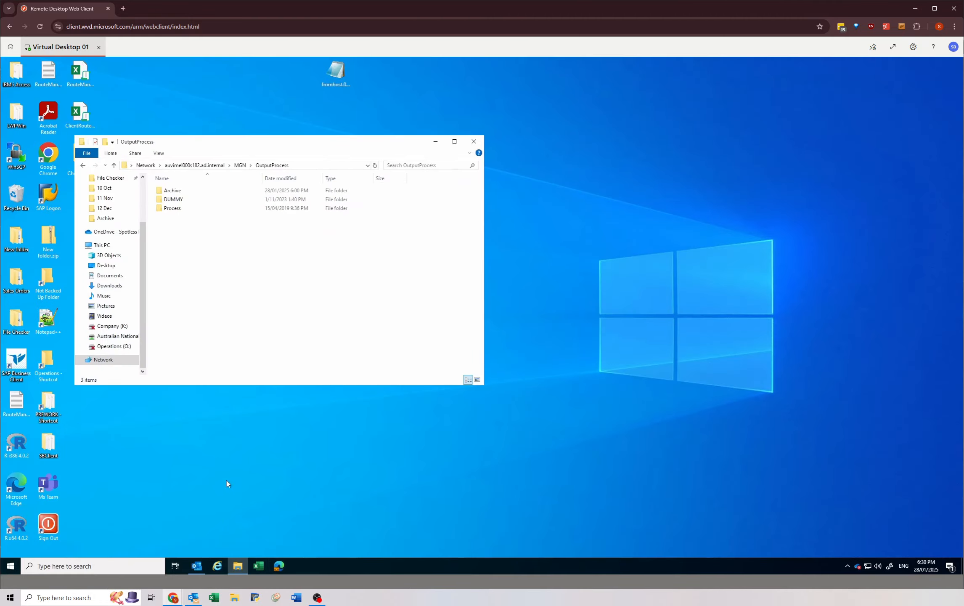
# Step: Switch to the Client File Management browser window and close the Skips By Category report tab
pyautogui.moveTo(173, 597)
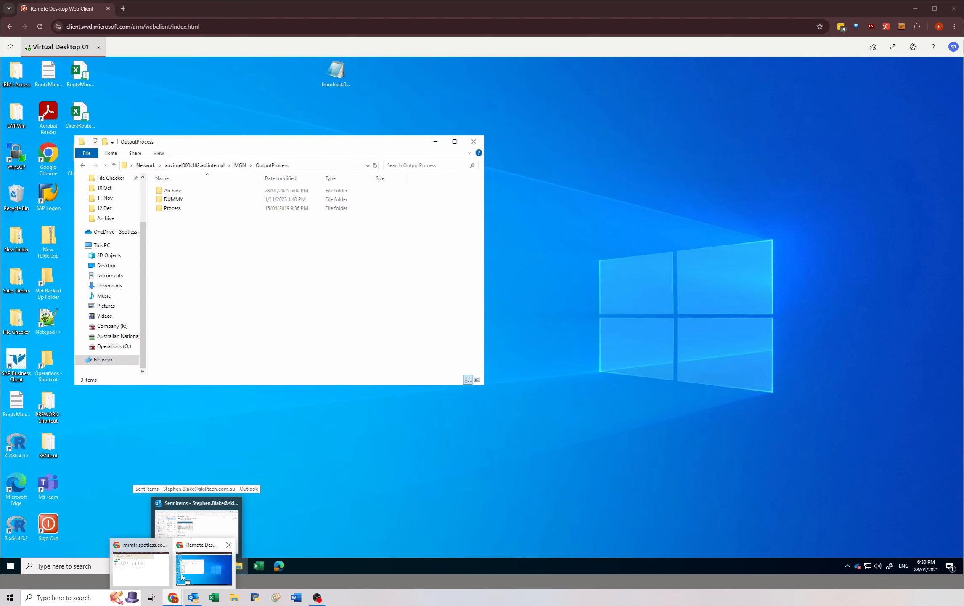
pyautogui.click(146, 568)
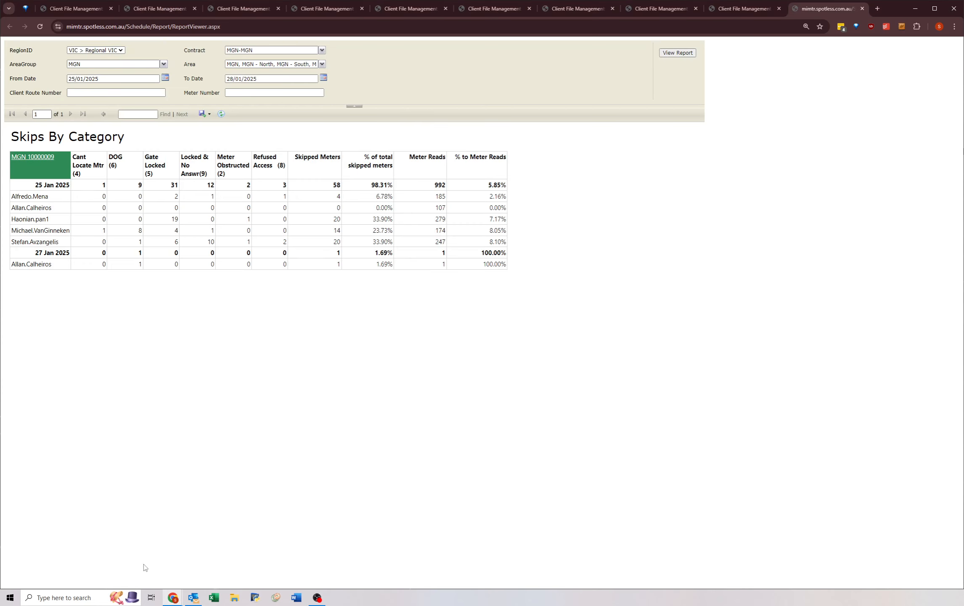
pyautogui.click(862, 9)
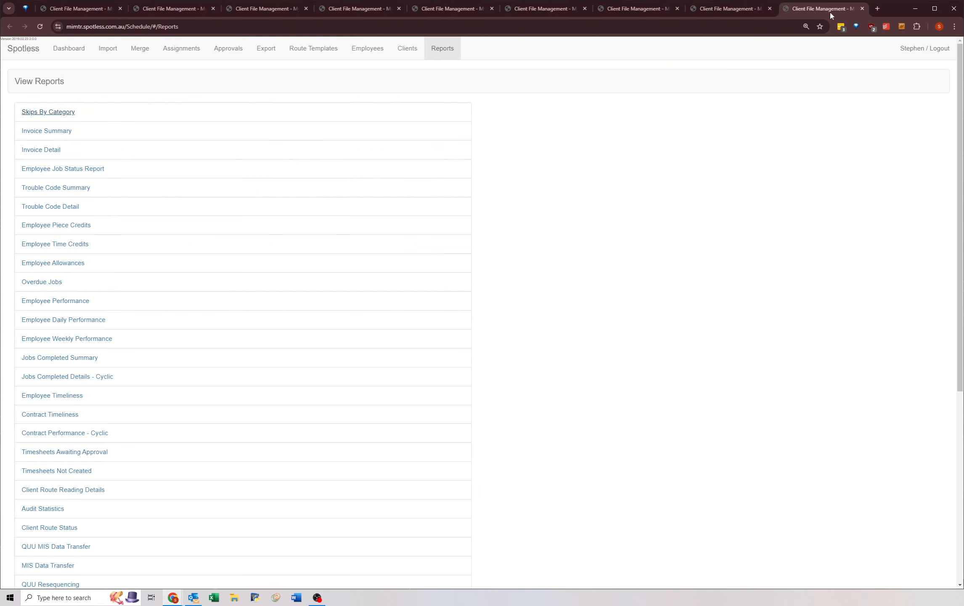
# Step: On the Approve Routes page, approve the readings of client route MGN 17022290 and refresh the route list
pyautogui.click(120, 13)
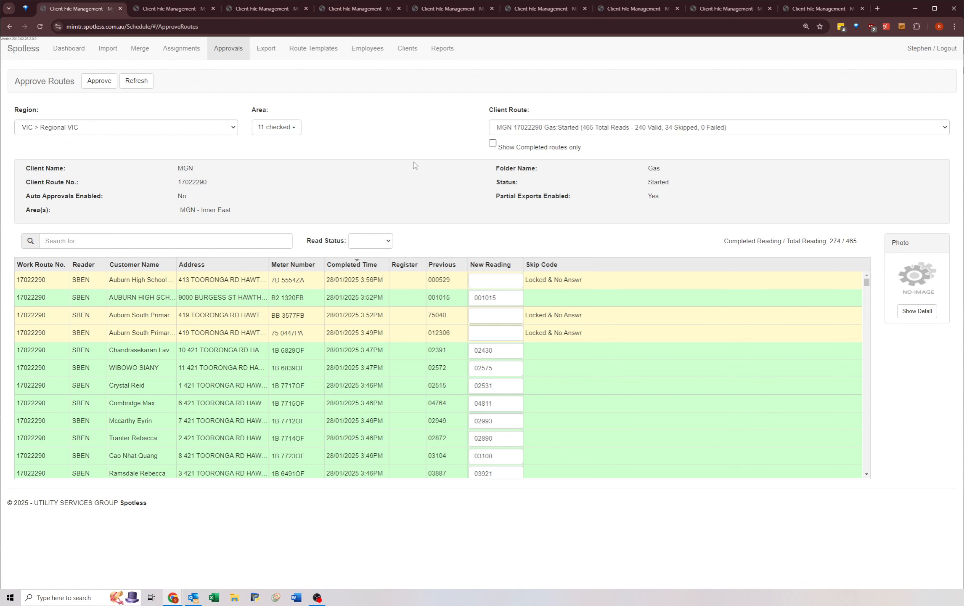
pyautogui.click(96, 81)
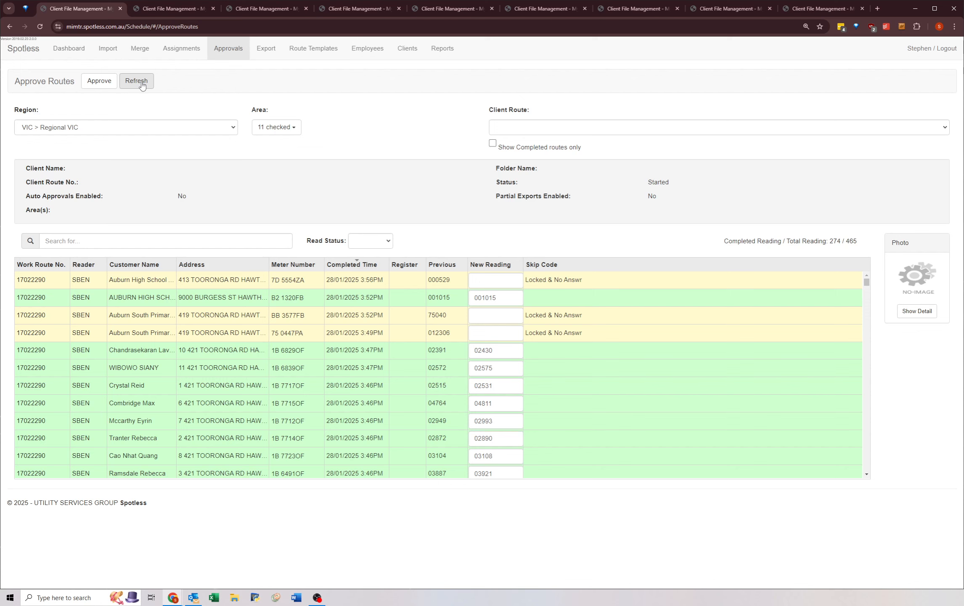
pyautogui.click(136, 81)
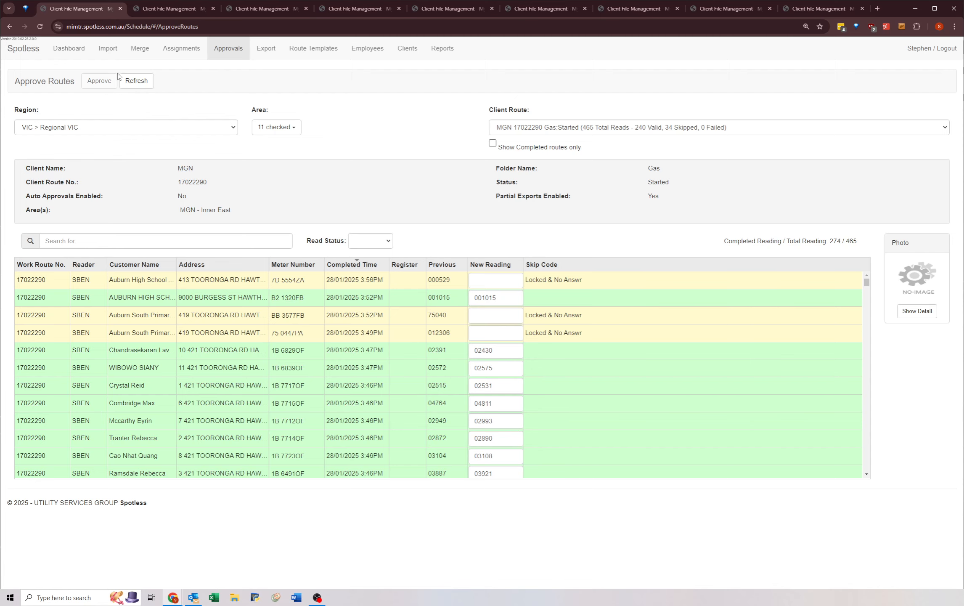
# Step: Choose client route MGN 17022292 and approve its readings, repeating the approval once the list of jobs has updated
pyautogui.click(491, 129)
pyautogui.click(498, 120)
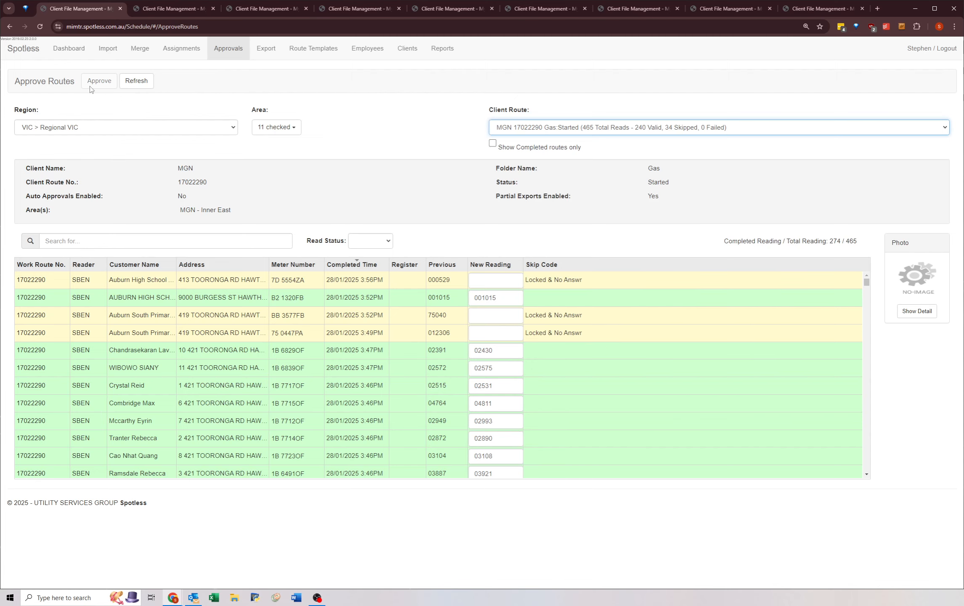
pyautogui.press('Down')
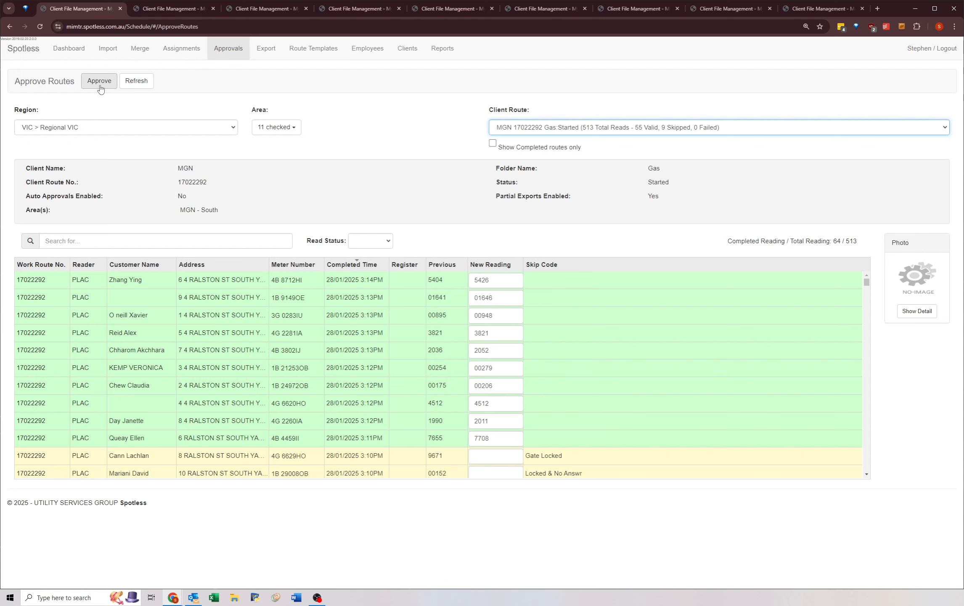
pyautogui.click(92, 85)
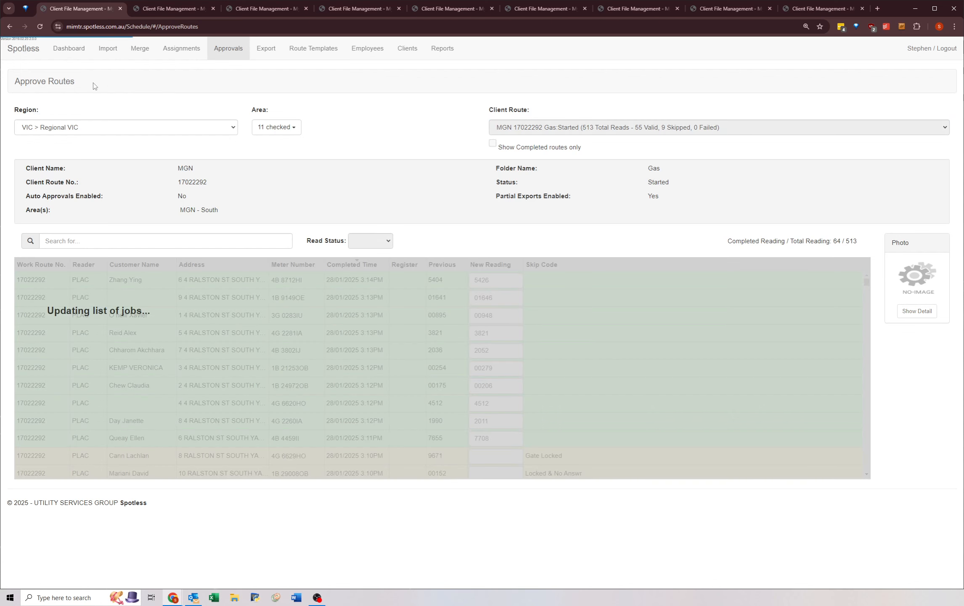
pyautogui.click(91, 85)
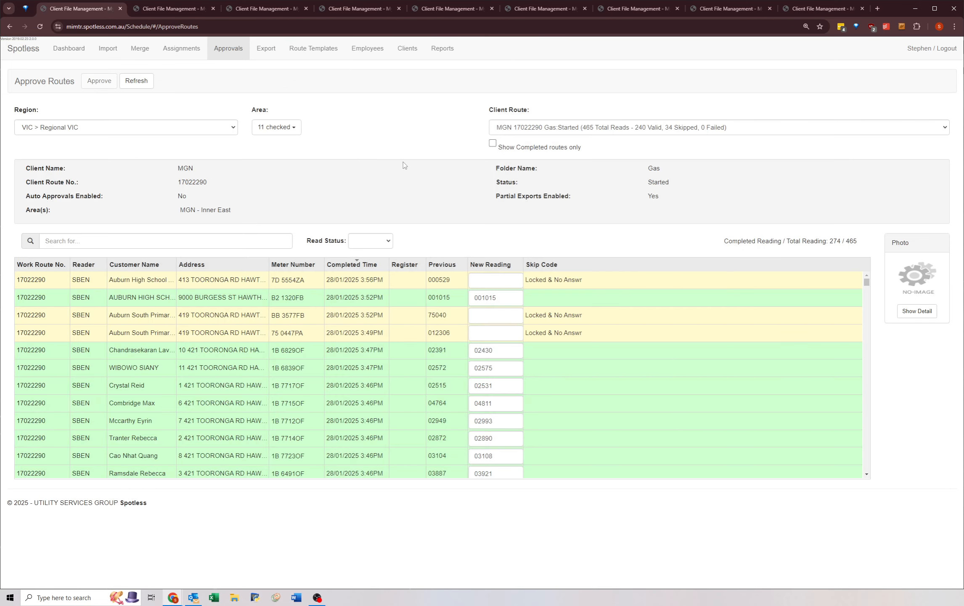
pyautogui.doubleClick(95, 81)
pyautogui.click(108, 109)
# Step: In the second Approve Routes tab, clear the Failed read status filter to view all readings of route MGN 17022290
pyautogui.click(155, 12)
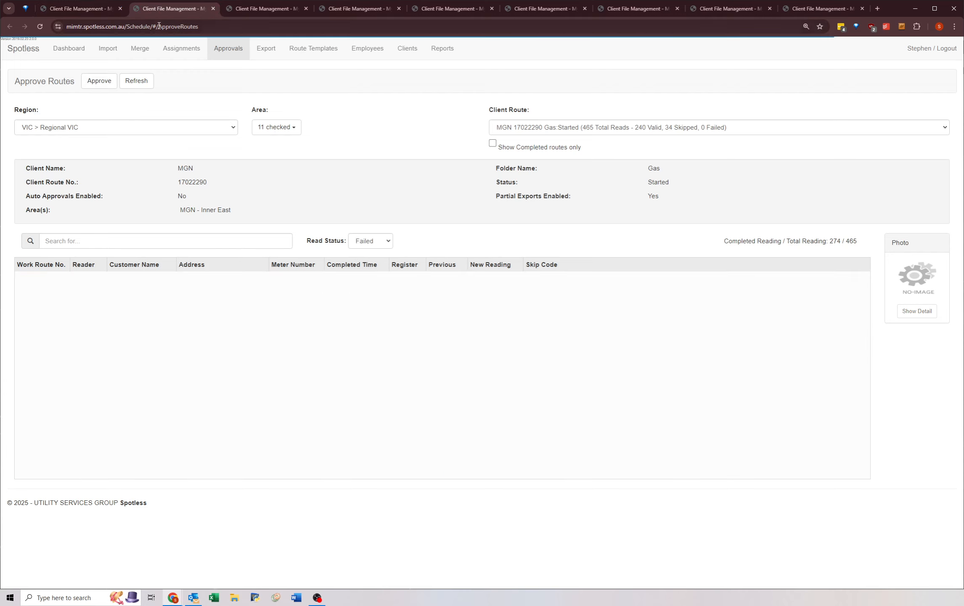
pyautogui.click(370, 241)
pyautogui.click(366, 253)
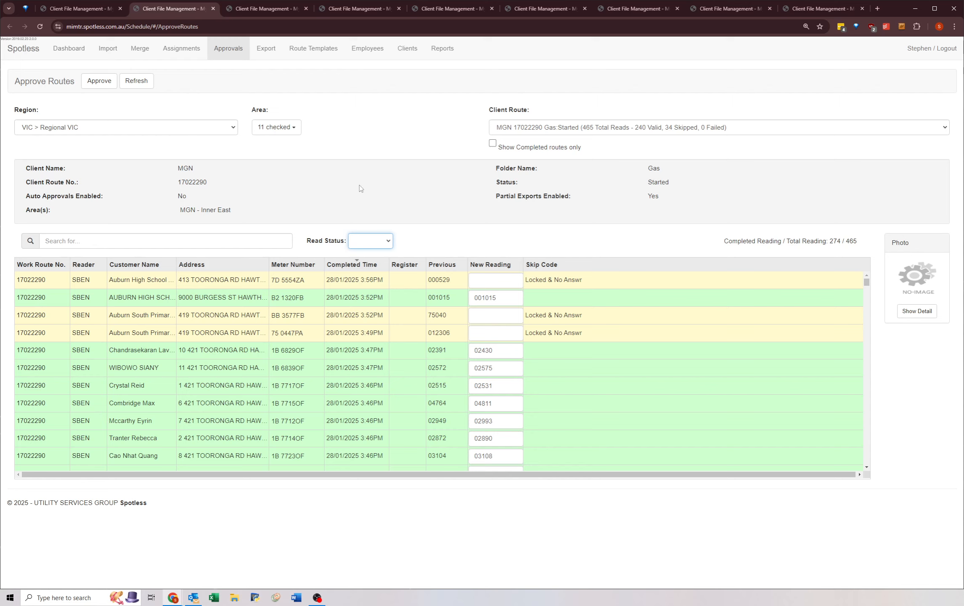
pyautogui.click(316, 178)
# Step: Close the surplus Client File Management tabs, keeping only the first Approve Routes tab open
pyautogui.middleClick(189, 9)
pyautogui.middleClick(189, 9)
pyautogui.middleClick(189, 9)
pyautogui.middleClick(189, 9)
pyautogui.middleClick(189, 10)
pyautogui.middleClick(189, 9)
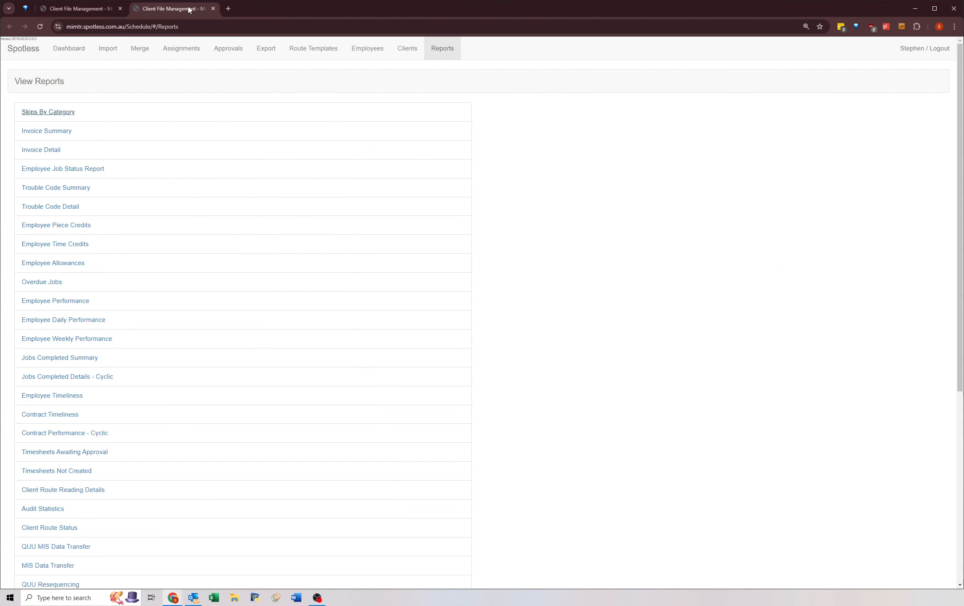
pyautogui.middleClick(190, 9)
pyautogui.middleClick(189, 9)
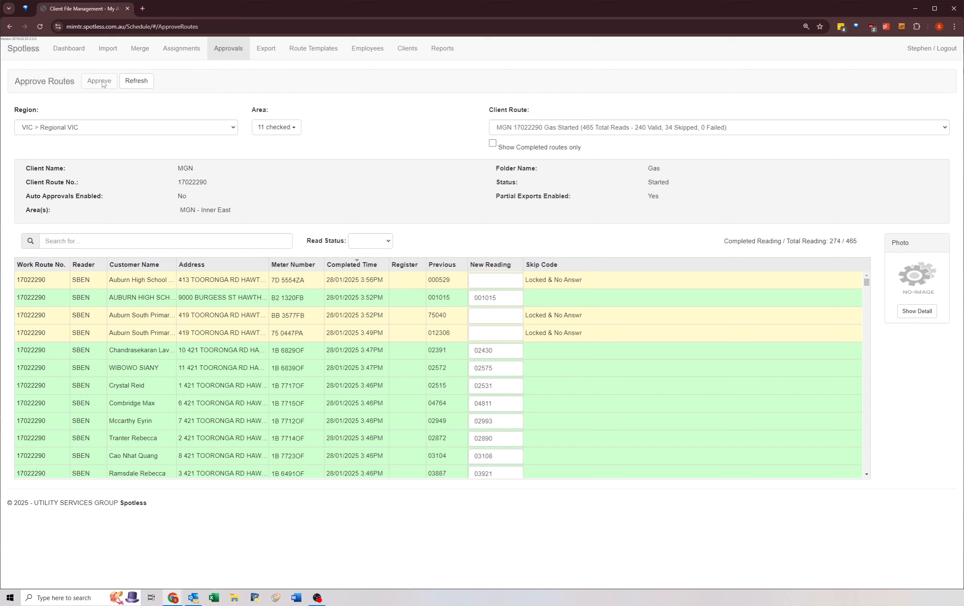
# Step: Open five additional copies of the Approvals page in new browser tabs
pyautogui.middleClick(230, 55)
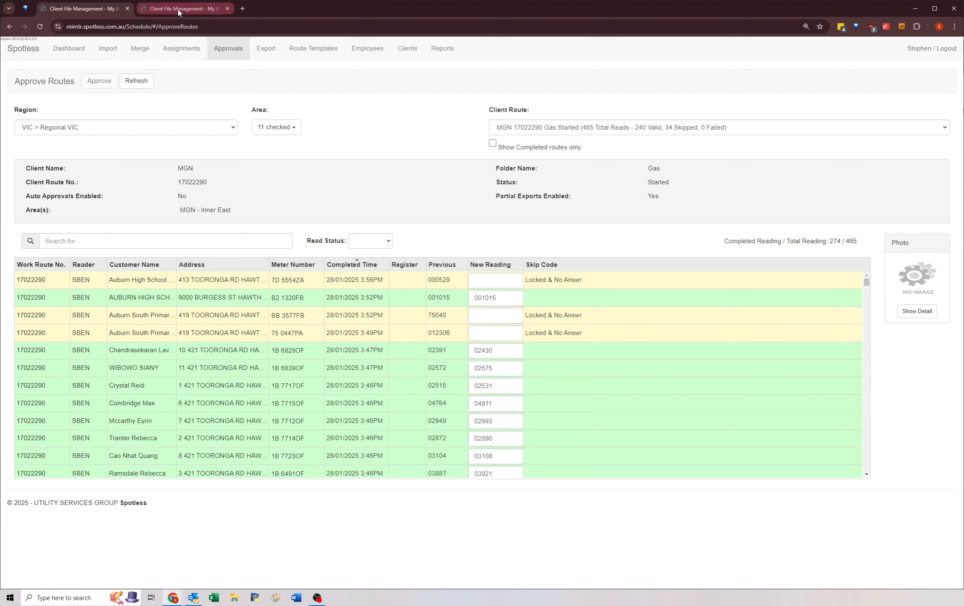
pyautogui.rightClick(230, 50)
pyautogui.click(249, 61)
pyautogui.rightClick(219, 49)
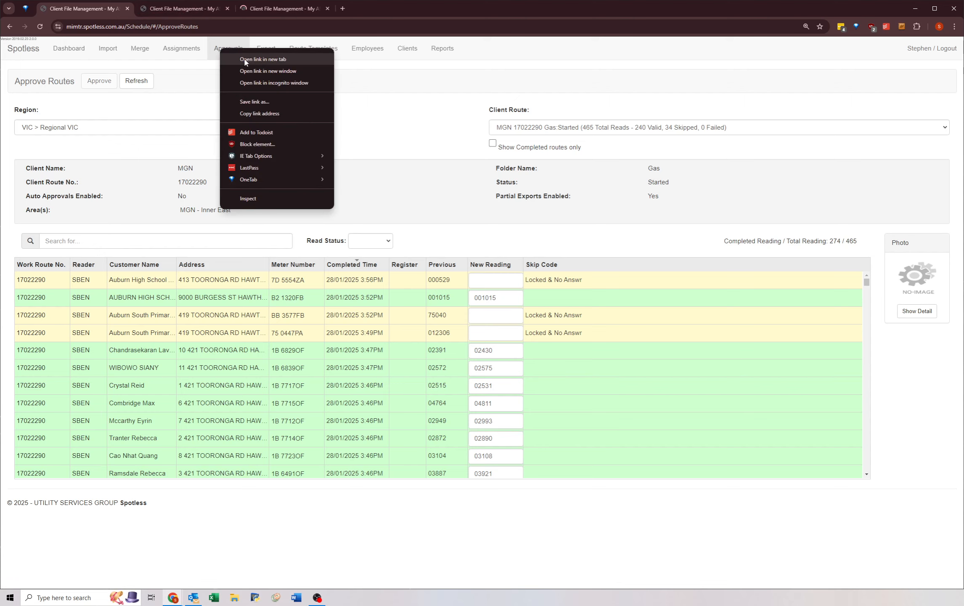
pyautogui.click(242, 60)
pyautogui.middleClick(227, 51)
pyautogui.middleClick(227, 51)
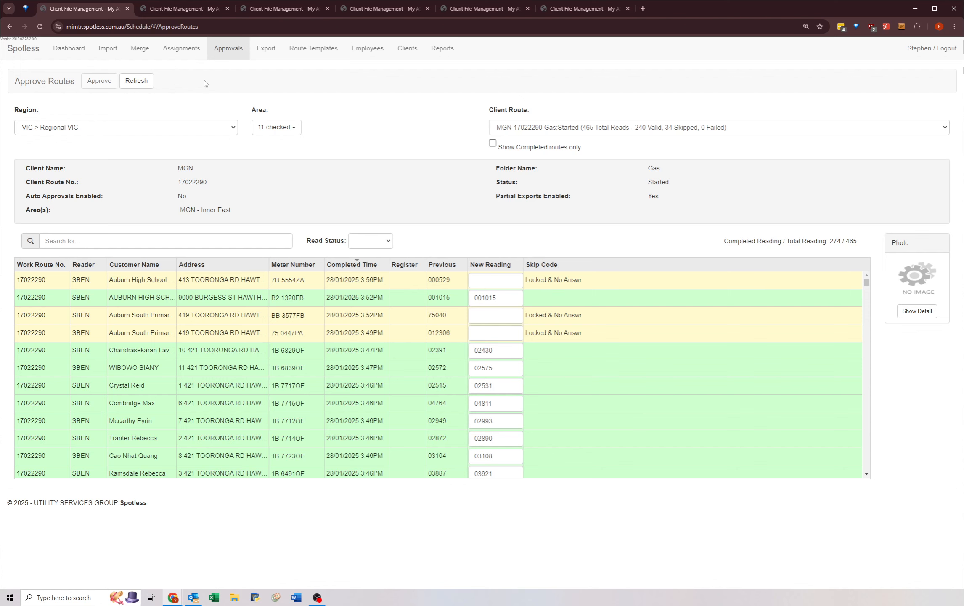
# Step: Check that the new Approve Routes tabs have loaded and close the pinned browser tab
pyautogui.hotkey('ctrl', 'Tab')
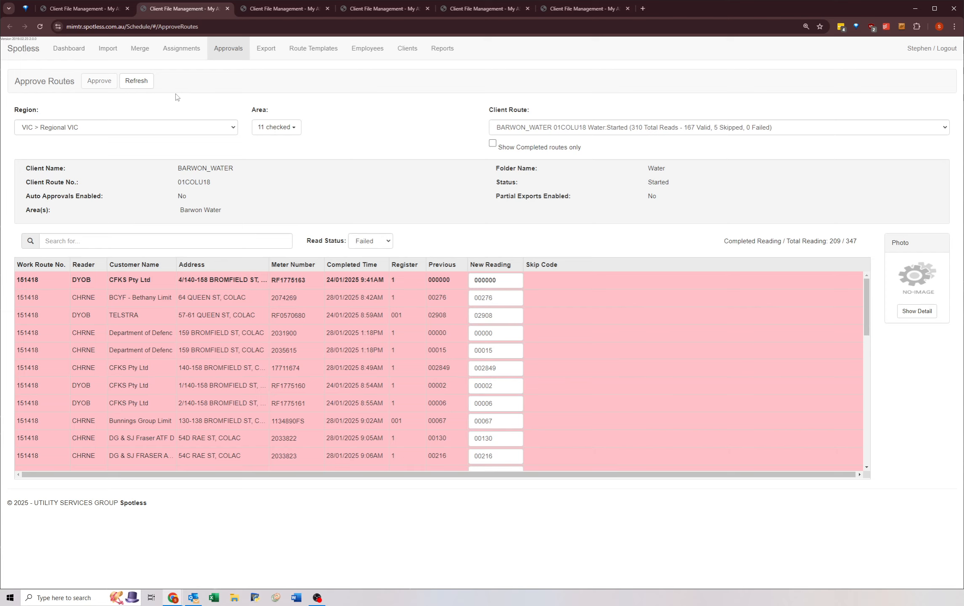
pyautogui.hotkey('ctrl', 'Tab')
pyautogui.hotkey('ctrl', 'Tab')
pyautogui.hotkey('ctrl', 'Tab')
pyautogui.hotkey('ctrl', 'Tab')
pyautogui.hotkey('ctrl', 'Tab')
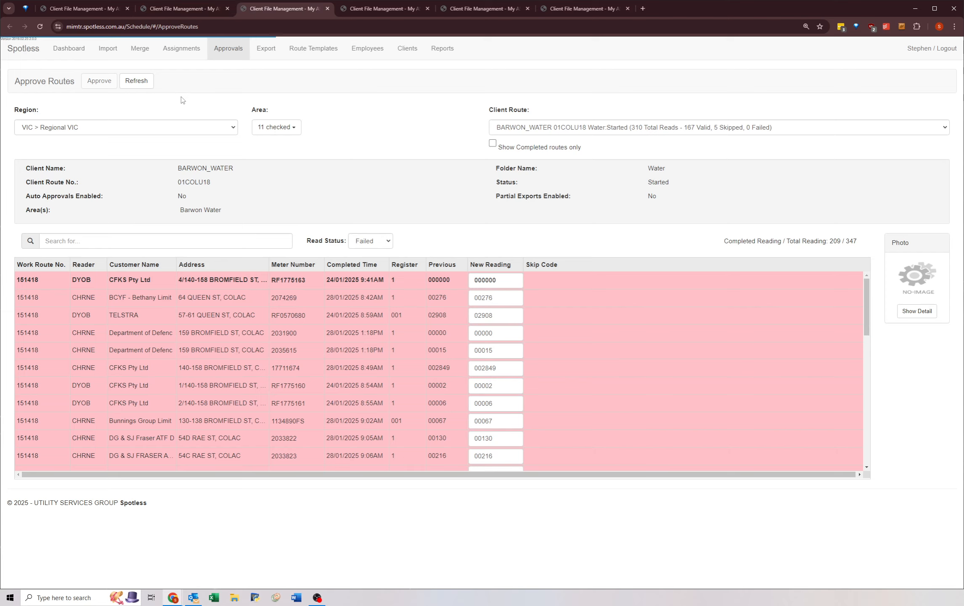
pyautogui.hotkey('ctrl', 'Tab')
pyautogui.hotkey('ctrl', 'Tab')
pyautogui.hotkey('ctrl', 'Tab')
pyautogui.hotkey('ctrl', 'Tab')
pyautogui.hotkey('ctrl', 'Tab')
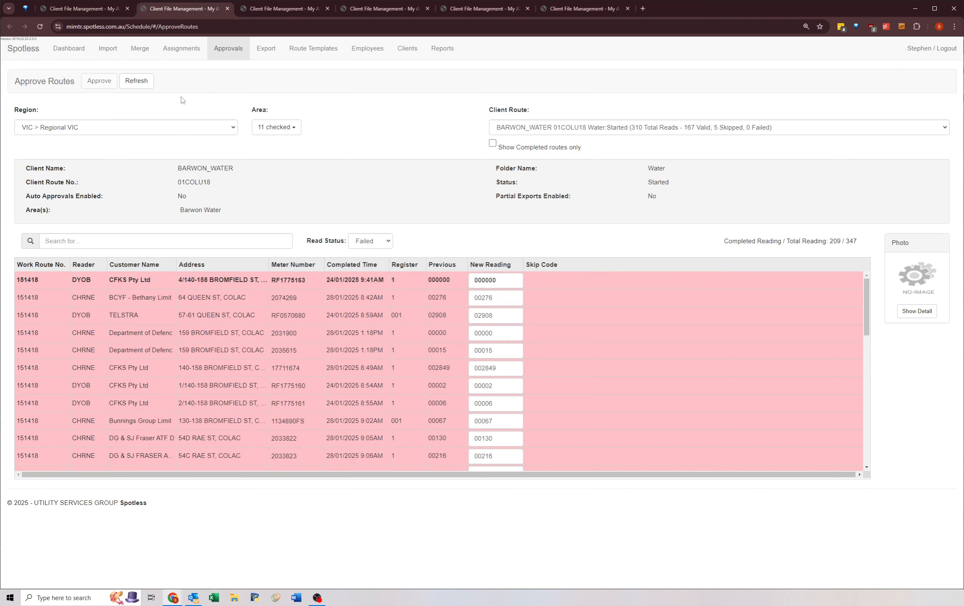
pyautogui.middleClick(21, 12)
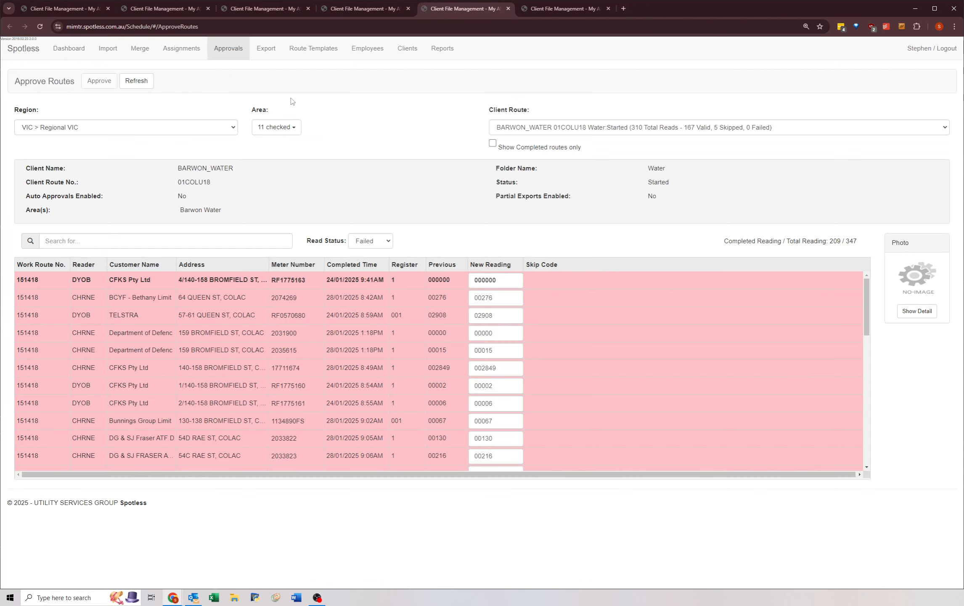
# Step: Look through the six Approve Routes tabs, comparing the client route and read status filter loaded in each
pyautogui.hotkey('ctrl', 'Tab')
pyautogui.hotkey('ctrl', 'Tab')
pyautogui.hotkey('ctrl', 'Tab')
pyautogui.hotkey('ctrl', 'Tab')
pyautogui.hotkey('ctrl', 'Tab')
pyautogui.hotkey('ctrl', 'Tab')
pyautogui.hotkey('ctrl', 'Tab')
pyautogui.hotkey('ctrl', 'Tab')
pyautogui.hotkey('ctrl', 'Tab')
pyautogui.hotkey('ctrl', 'Tab')
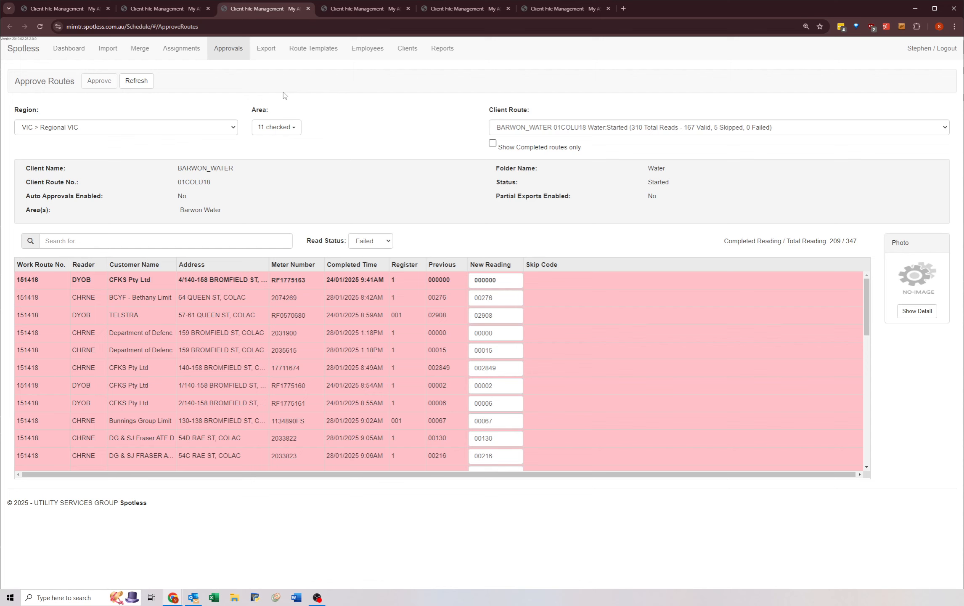
pyautogui.hotkey('ctrl', 'Tab')
pyautogui.hotkey('ctrl', 'Tab')
pyautogui.hotkey('ctrl', 'Tab')
pyautogui.hotkey('ctrl', 'Tab')
pyautogui.hotkey('ctrl', 'Tab')
pyautogui.hotkey('ctrl', 'Tab')
pyautogui.hotkey('ctrl', 'Tab')
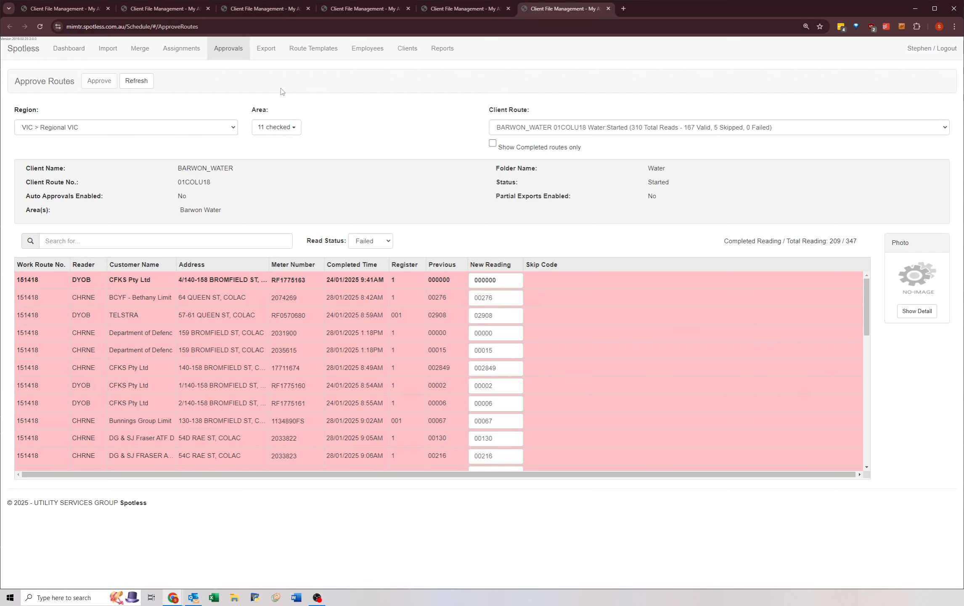
pyautogui.hotkey('ctrl', 'Tab')
pyautogui.hotkey('ctrl', 'Tab')
pyautogui.hotkey('ctrl', 'Tab')
pyautogui.hotkey('ctrl', 'Tab')
pyautogui.hotkey('ctrl', 'Tab')
pyautogui.hotkey('ctrl', 'Tab')
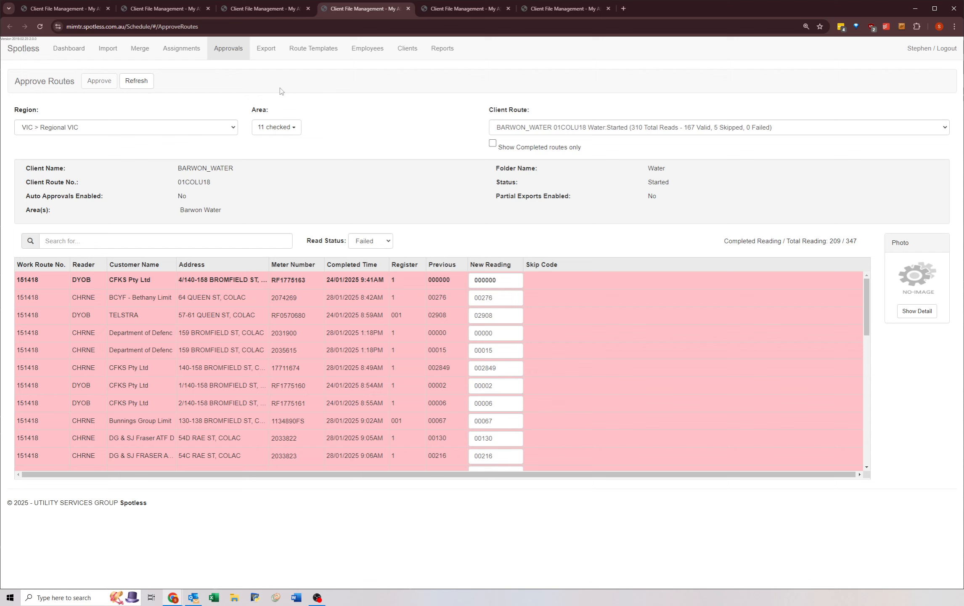
pyautogui.hotkey('ctrl', 'Tab')
pyautogui.hotkey('ctrl', 'Tab')
pyautogui.hotkey('ctrl', 'Tab')
pyautogui.hotkey('ctrl', 'Tab')
pyautogui.hotkey('ctrl', 'Tab')
pyautogui.hotkey('ctrl', 'Tab')
pyautogui.hotkey('ctrl', 'Tab')
pyautogui.hotkey('ctrl', 'Tab')
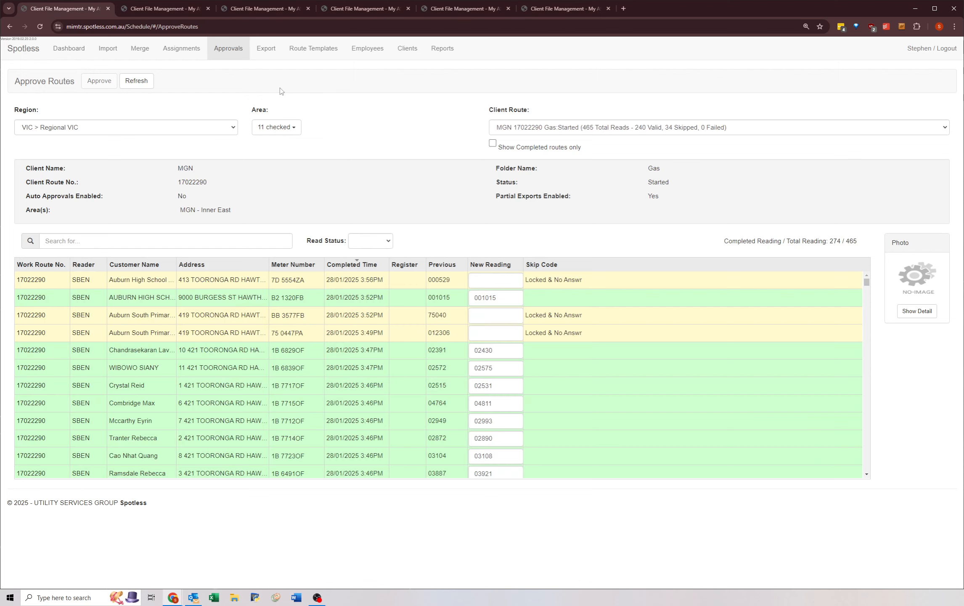
pyautogui.hotkey('ctrl', 'Tab')
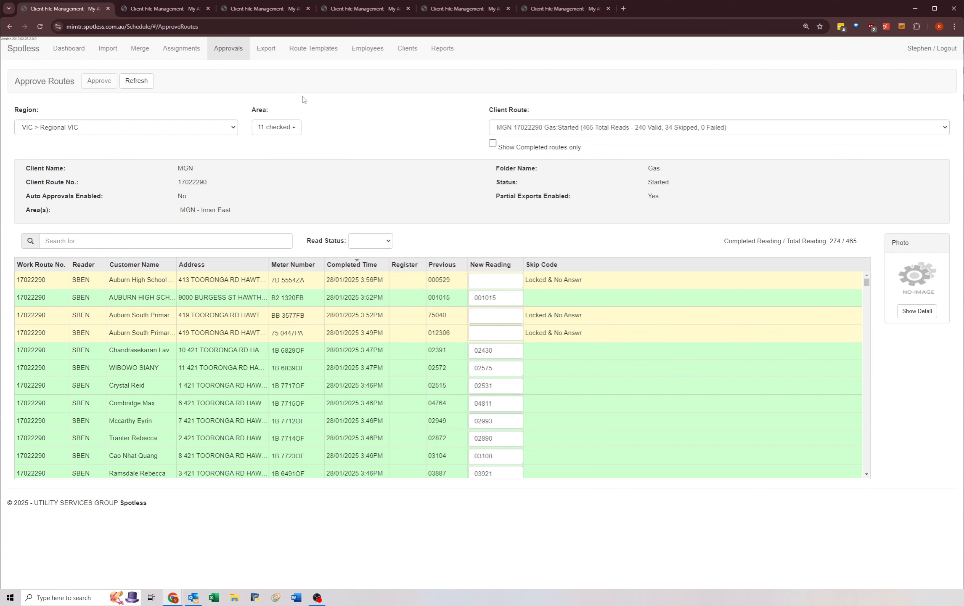
# Step: In the second Approve Routes tab, sort the readings by newest completed time, clear the Failed read status filter and refresh the routes
pyautogui.hotkey('ctrl', 'Tab')
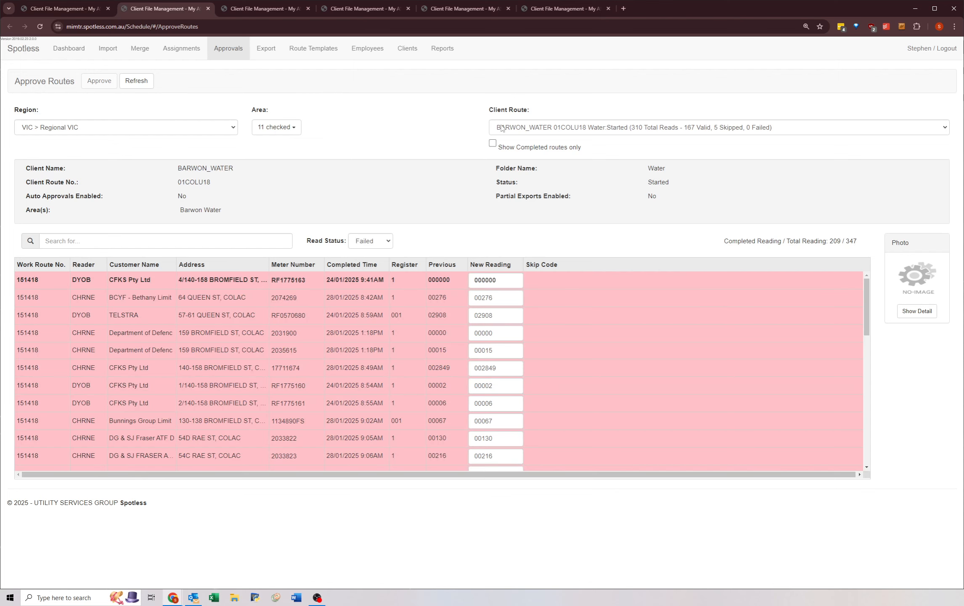
pyautogui.click(363, 260)
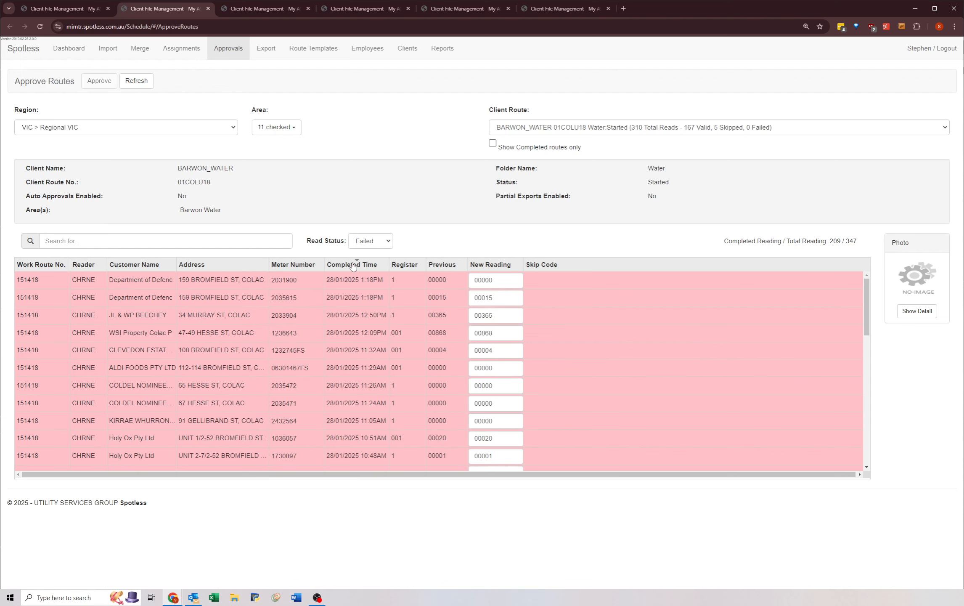
pyautogui.click(364, 243)
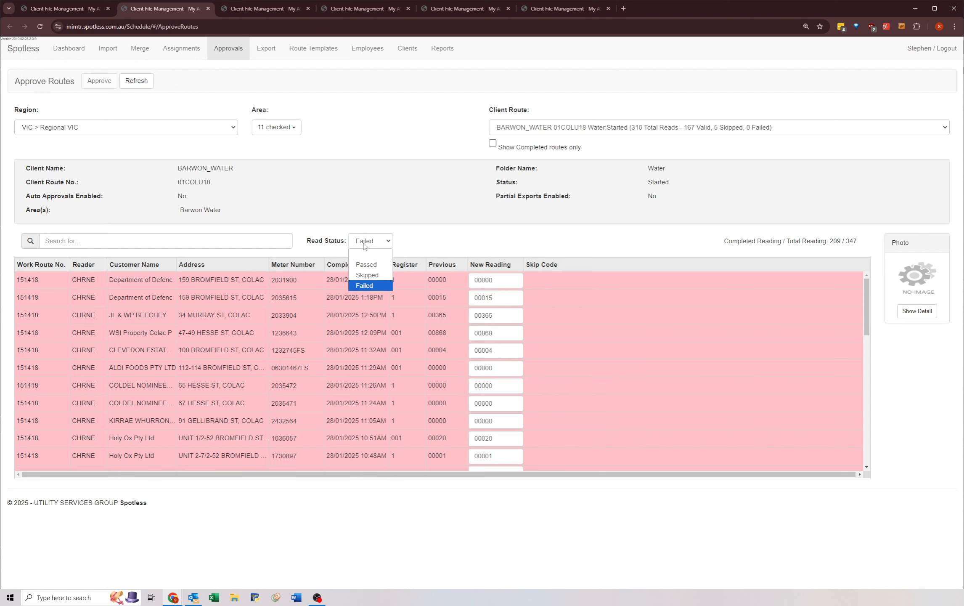
pyautogui.click(364, 254)
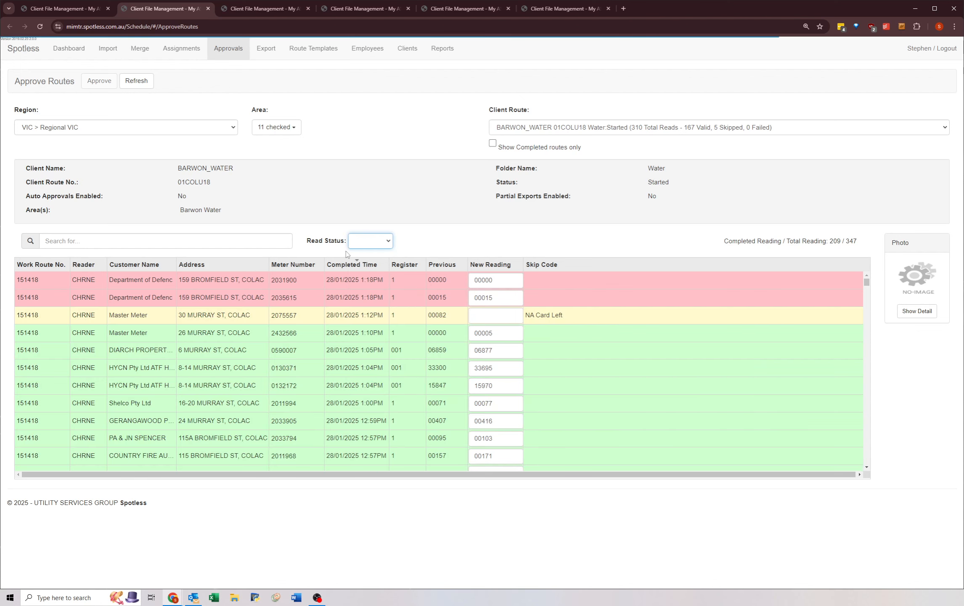
pyautogui.click(136, 81)
# Step: In the third Approve Routes tab, order the readings by newest completed time and clear the Failed read status filter
pyautogui.hotkey('ctrl', 'Tab')
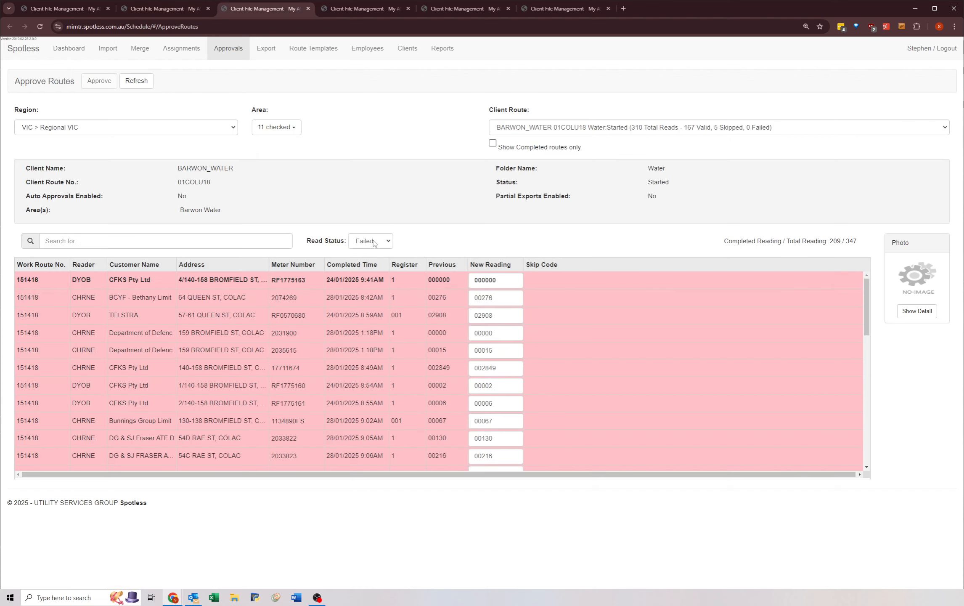
pyautogui.click(371, 241)
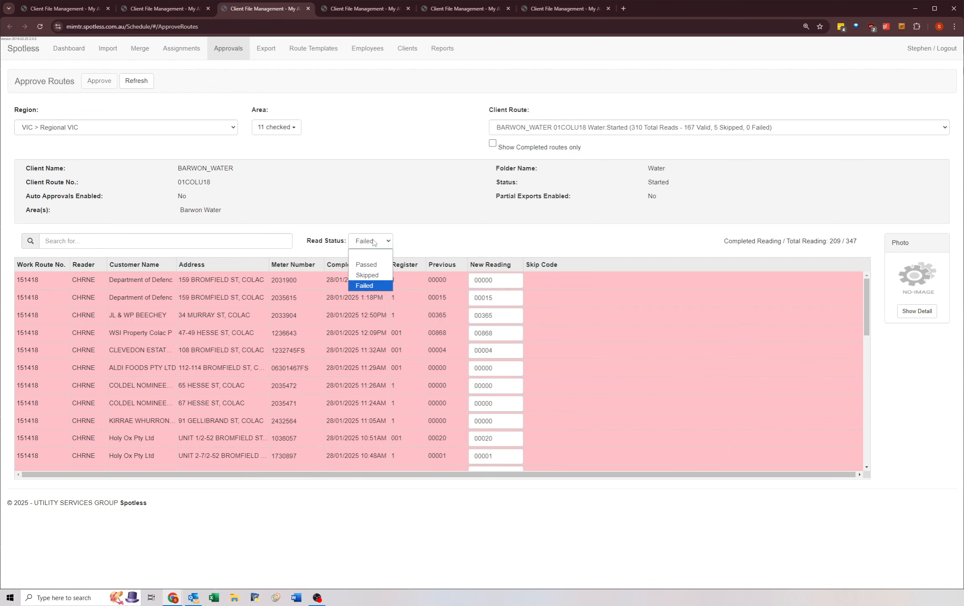
pyautogui.click(372, 255)
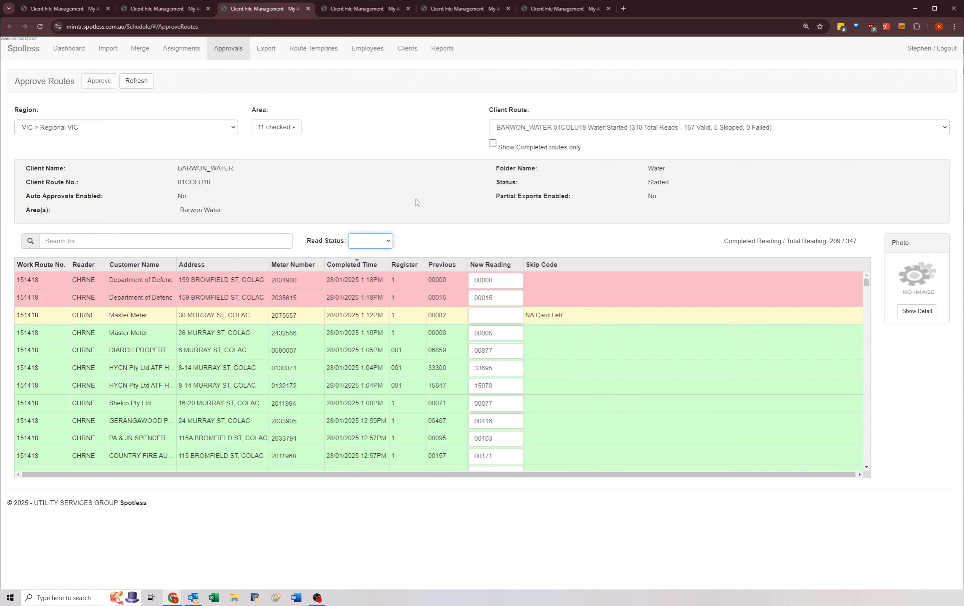
# Step: Sort the readings in the fourth and fifth Approve Routes tabs by newest completed time, and refresh the fourth tab's routes
pyautogui.hotkey('ctrl', 'Tab')
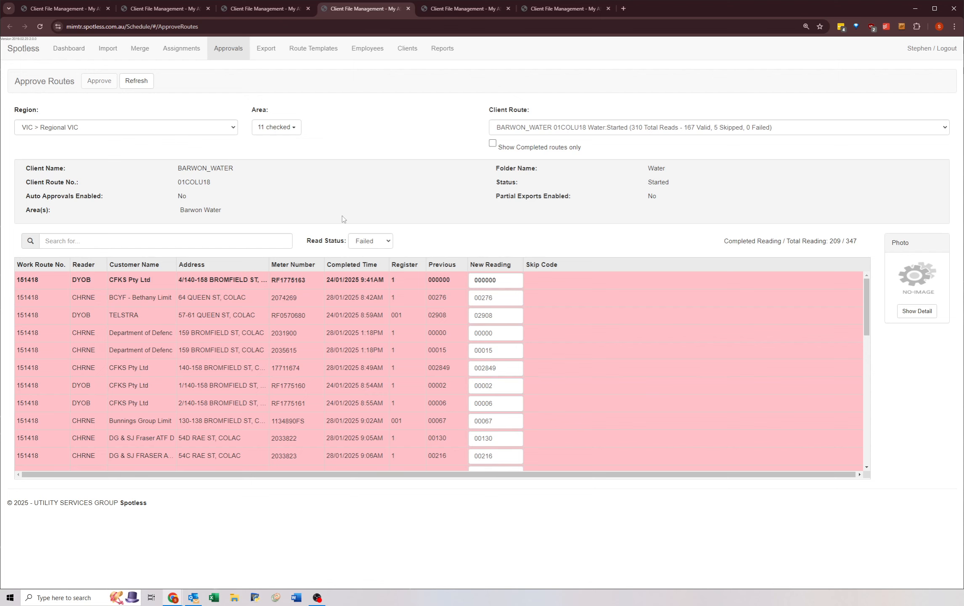
pyautogui.click(367, 266)
pyautogui.hotkey('ctrl', 'Tab')
pyautogui.click(364, 268)
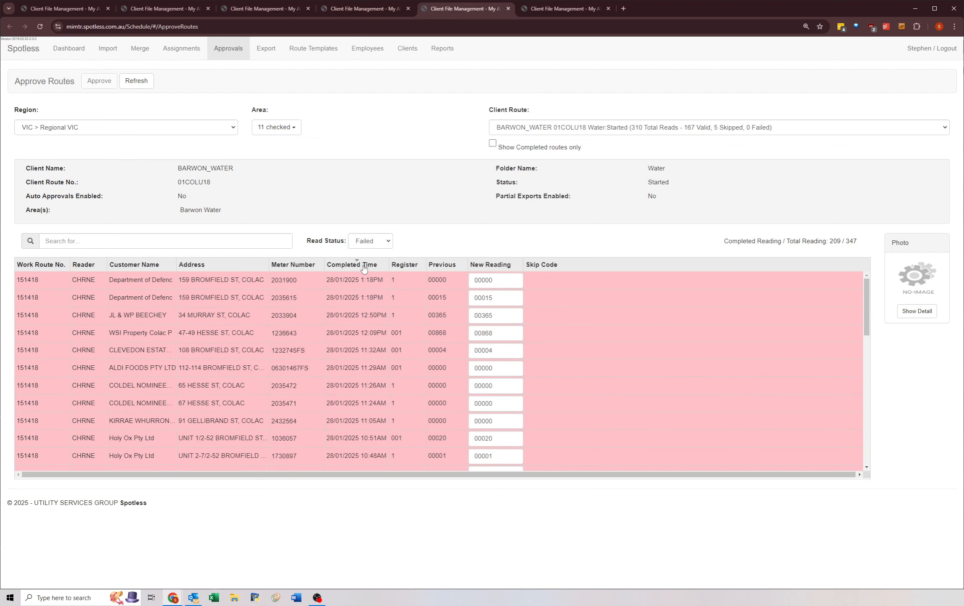
pyautogui.hotkey('ctrl', 'shift', 'Tab')
pyautogui.click(136, 83)
# Step: Clear the Failed read status filter in the fifth Approve Routes tab and refresh its routes
pyautogui.hotkey('ctrl', 'Tab')
pyautogui.click(365, 241)
pyautogui.click(364, 254)
pyautogui.click(136, 81)
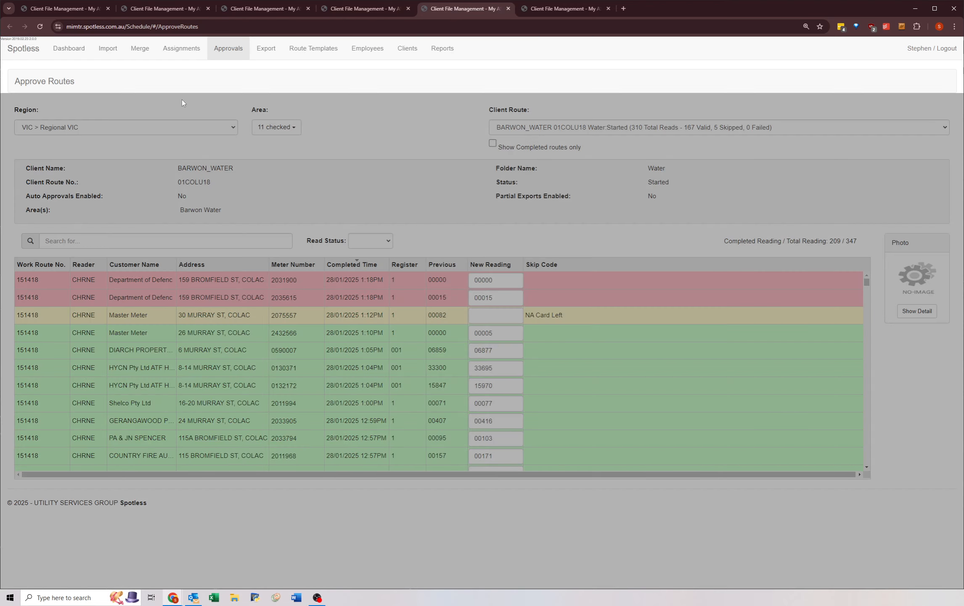
# Step: In the sixth Approve Routes tab, sort readings by newest completed time, clear the Failed read status filter and refresh the routes
pyautogui.hotkey('ctrl', 'Tab')
pyautogui.click(359, 265)
pyautogui.click(366, 240)
pyautogui.click(368, 252)
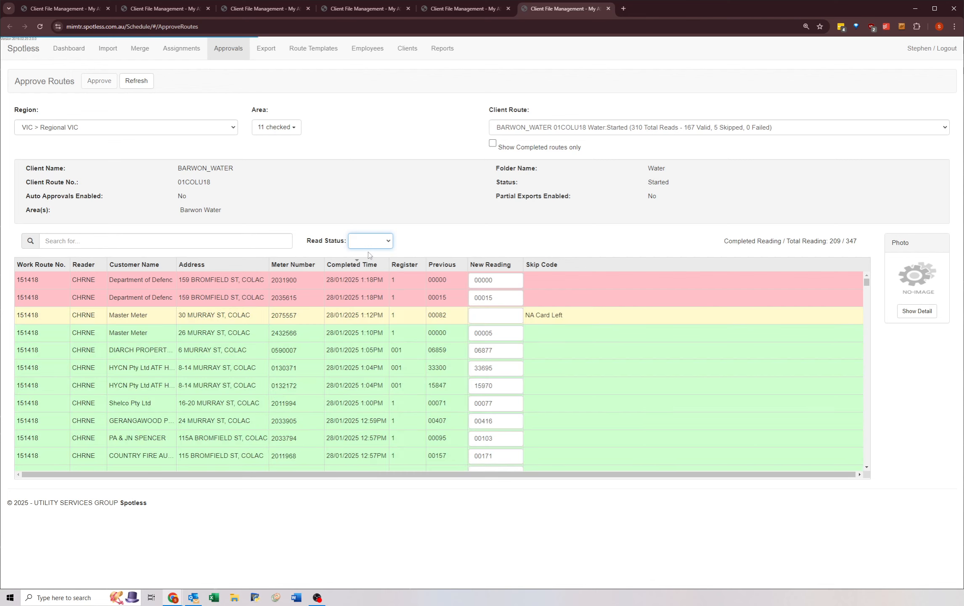
pyautogui.click(138, 82)
# Step: Compare the sixth tab's loaded route with the first tab's, and review its checked areas and client route list
pyautogui.hotkey('ctrl', 'Tab')
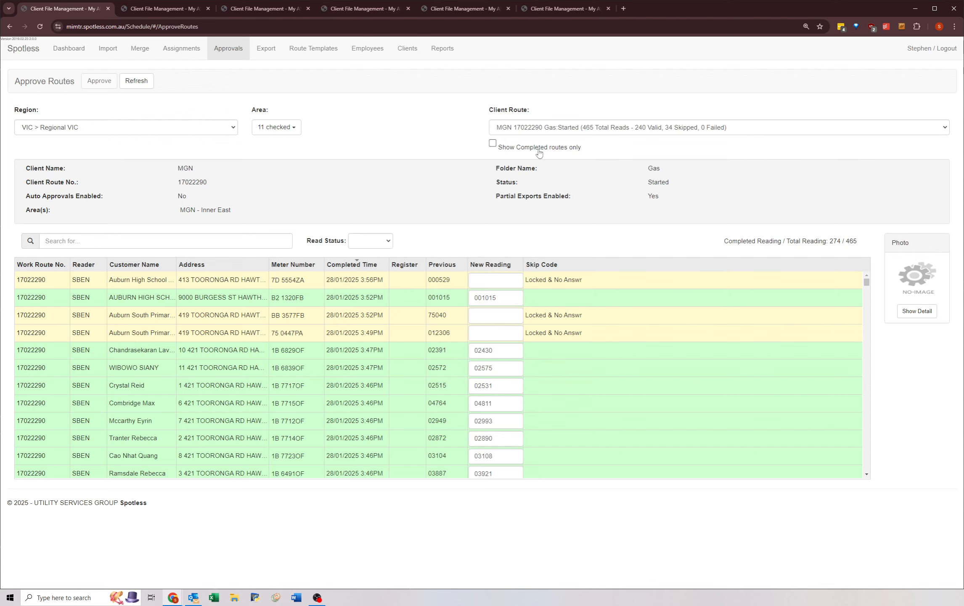
pyautogui.hotkey('ctrl', 'shift', 'Tab')
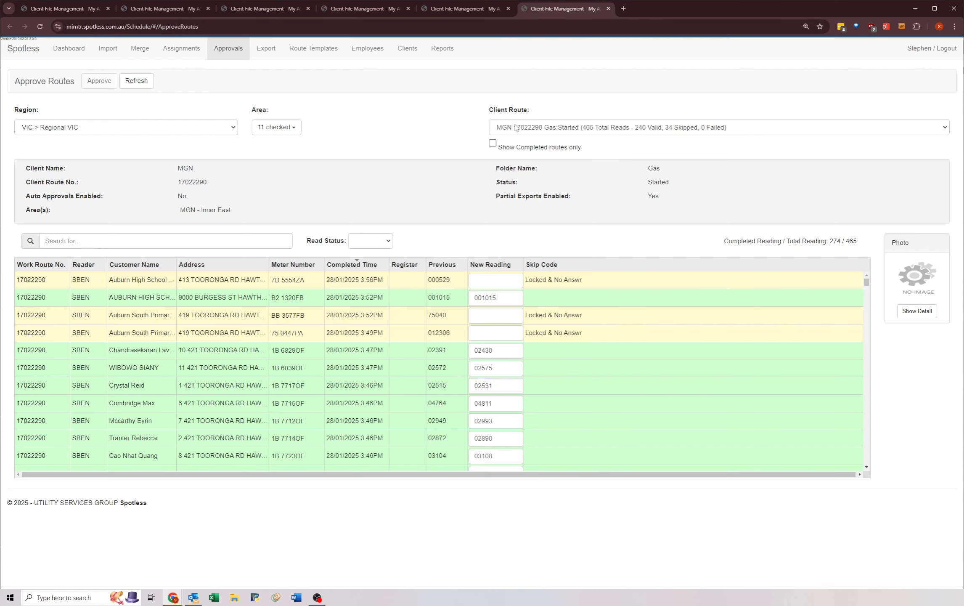
pyautogui.click(509, 127)
pyautogui.click(509, 127)
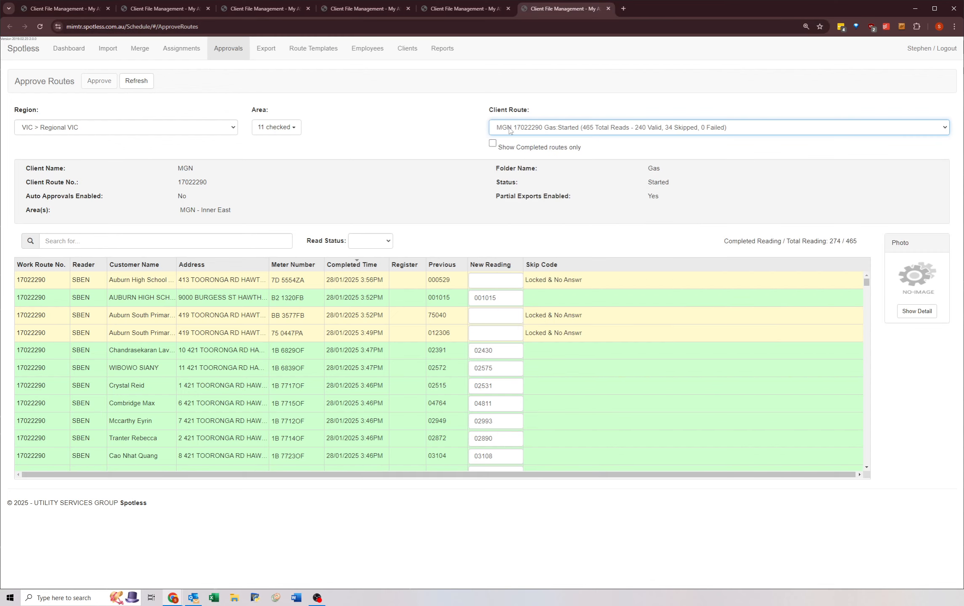
pyautogui.click(274, 128)
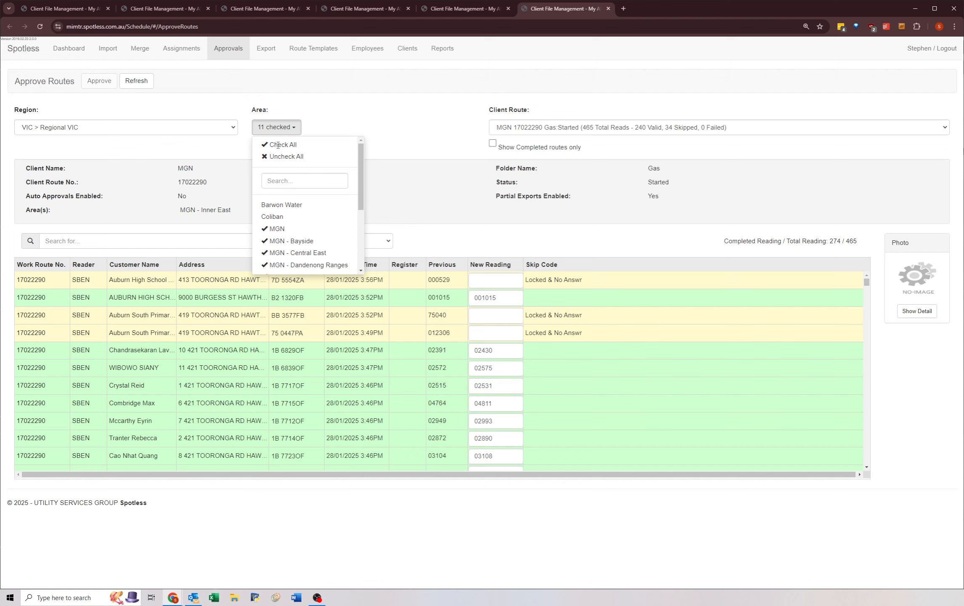
pyautogui.scroll(-5, 294, 210)
pyautogui.click(396, 136)
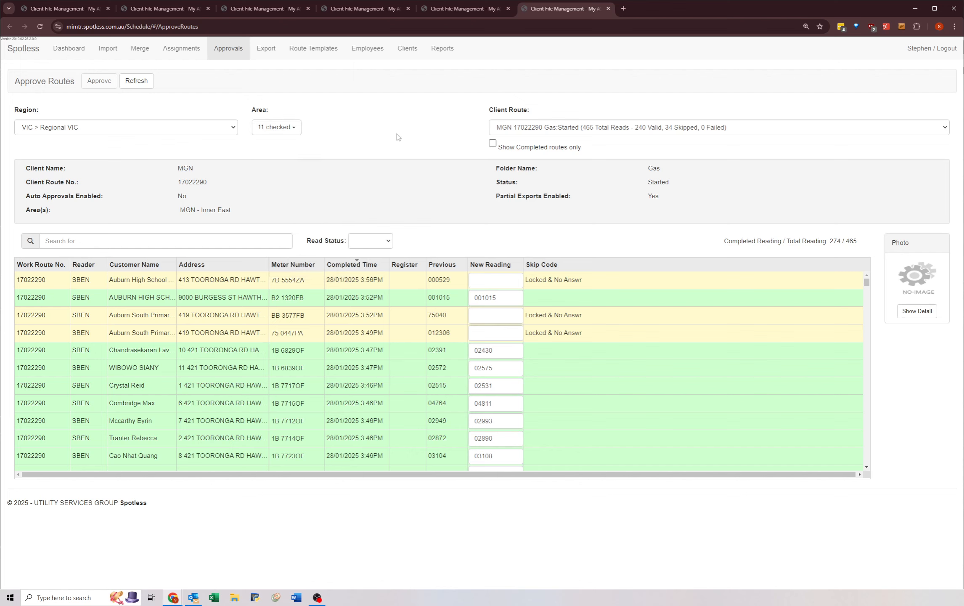
pyautogui.click(498, 128)
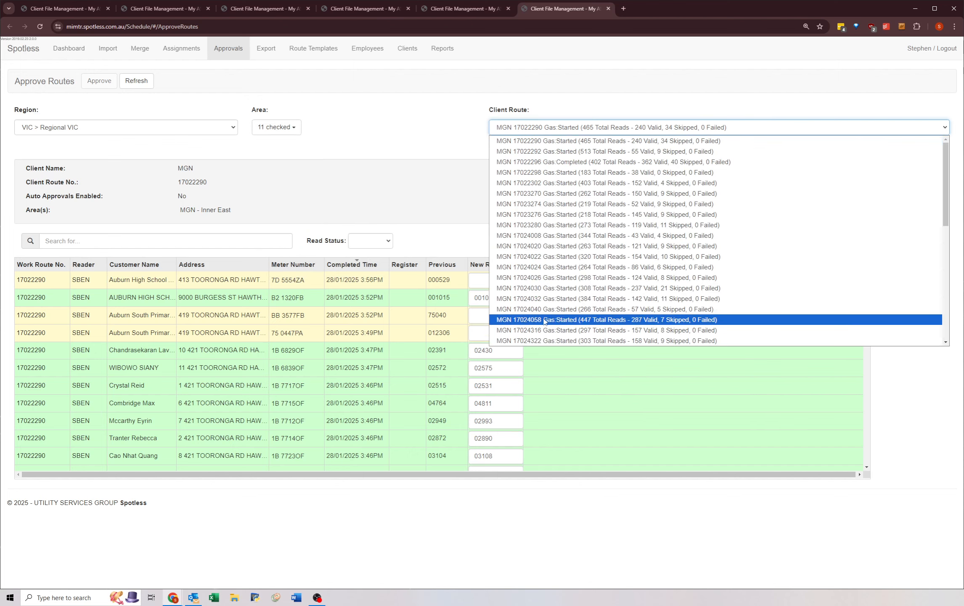
pyautogui.scroll(-1, 524, 273)
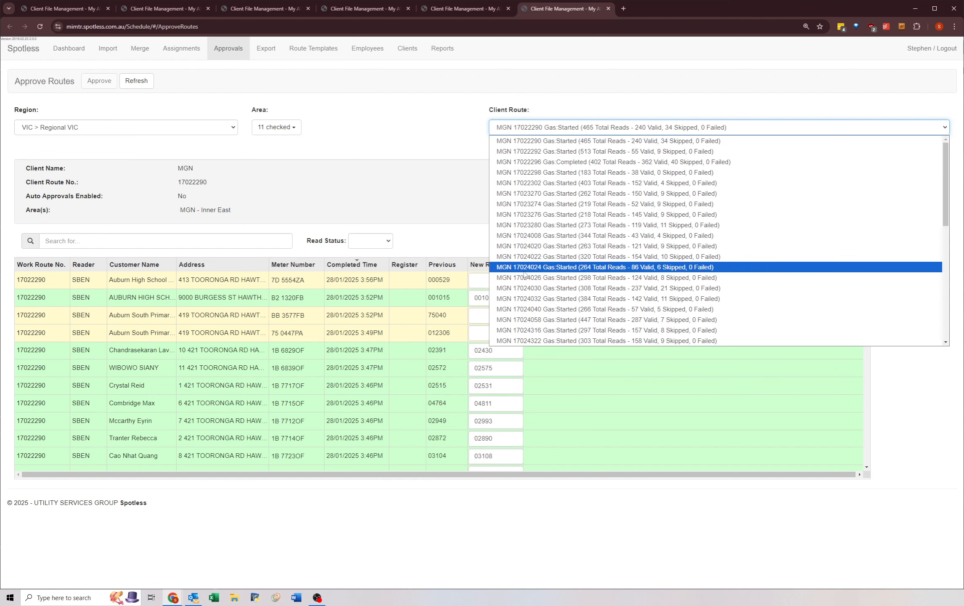
pyautogui.click(391, 136)
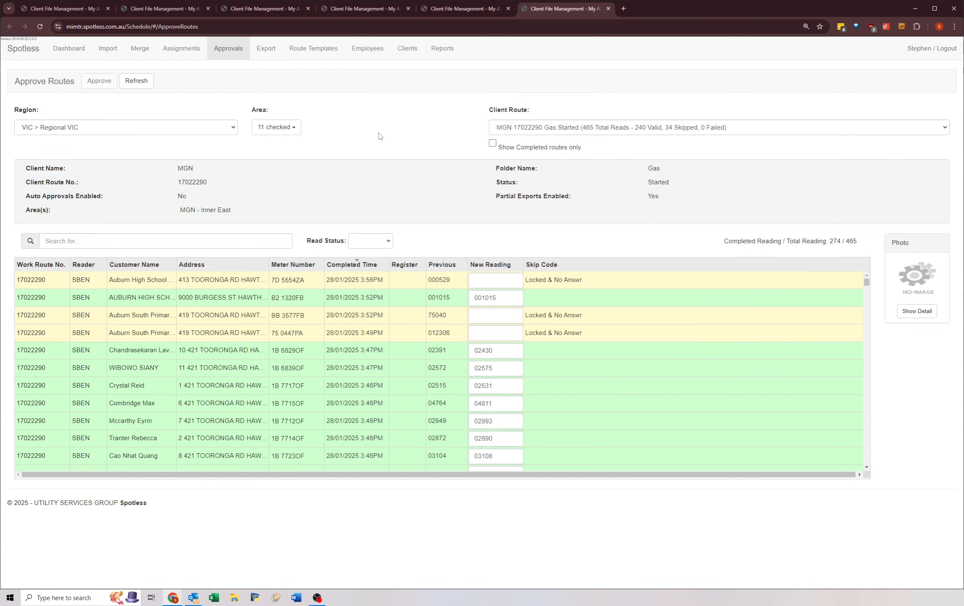
# Step: Step through the first tab's client routes from MGN 17022292 to MGN 17023270 and back to MGN 17022290, reviewing their readings
pyautogui.click(63, 9)
pyautogui.click(501, 128)
pyautogui.click(516, 145)
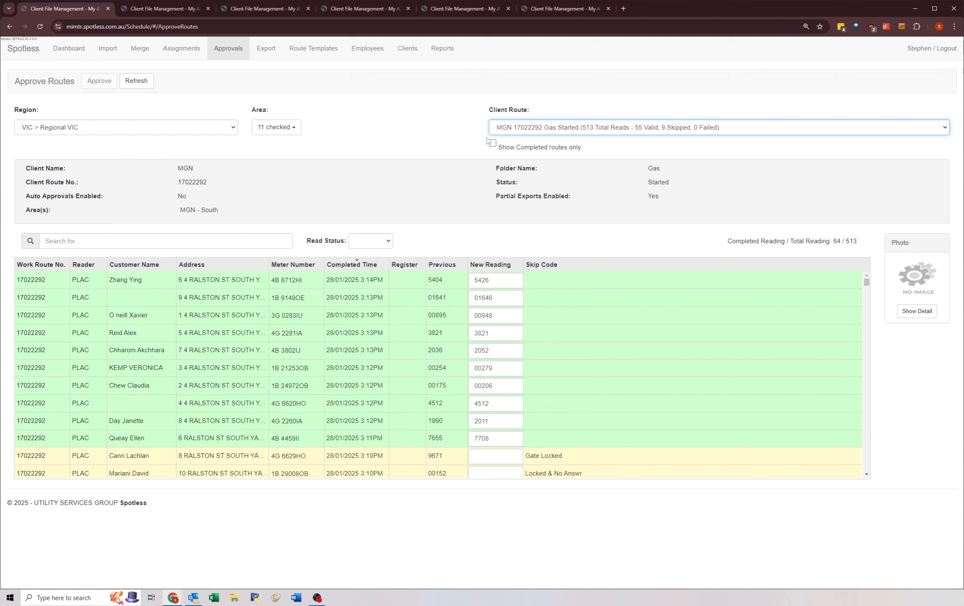
pyautogui.press('Down')
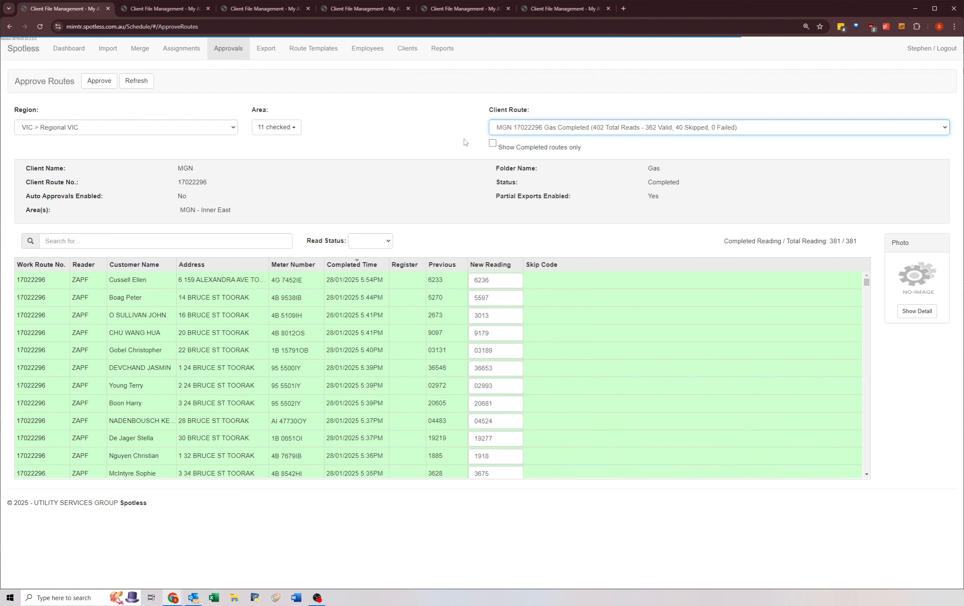
pyautogui.press('Down')
pyautogui.press('Down')
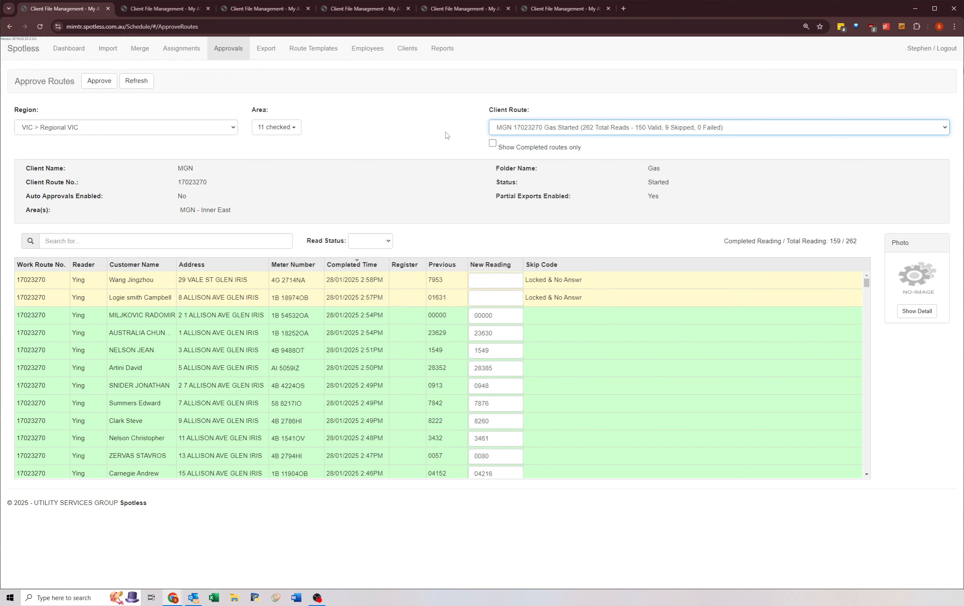
pyautogui.press('Up')
pyautogui.press('Up')
pyautogui.press('Up')
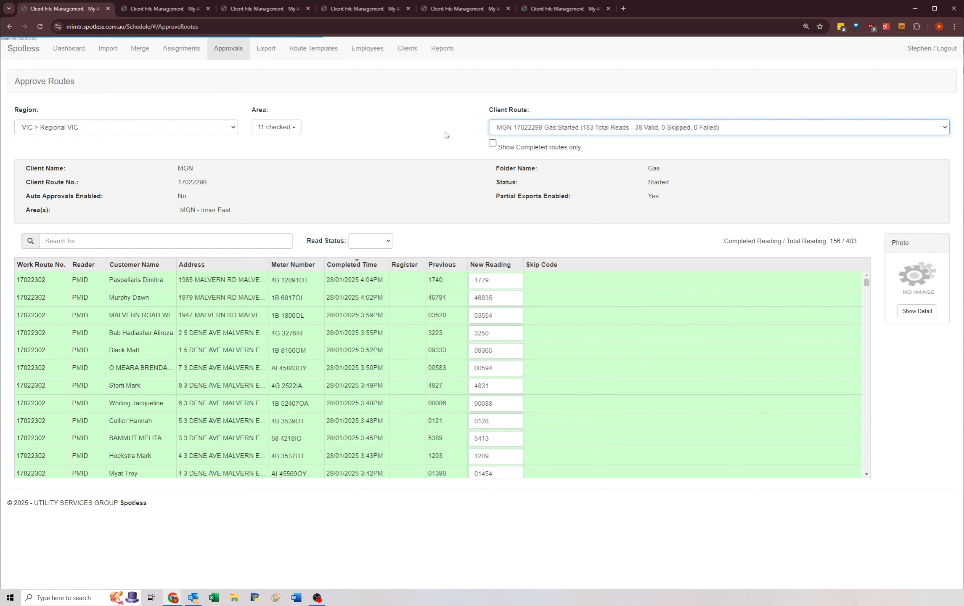
pyautogui.press('Up')
pyautogui.press('Up')
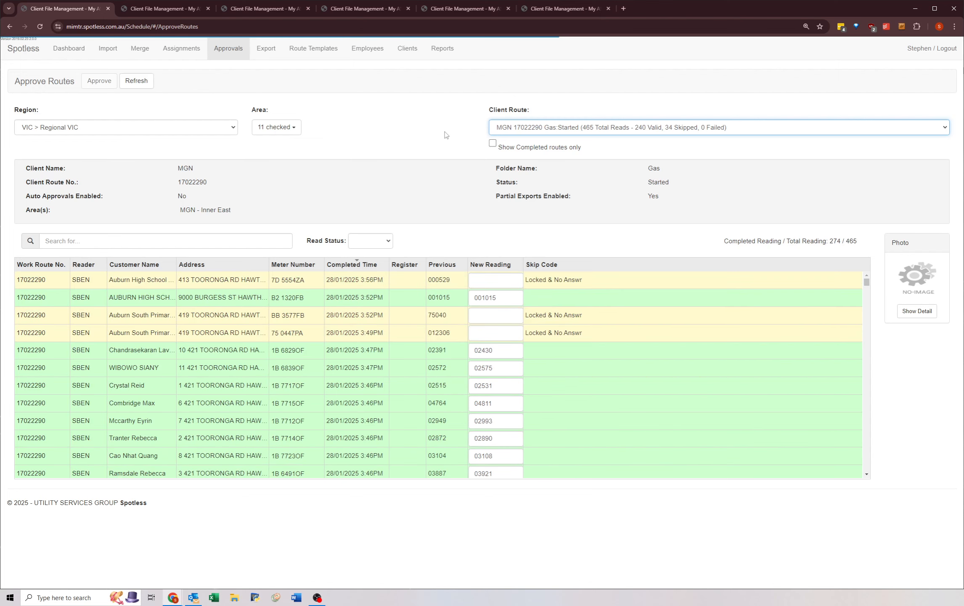
# Step: Select client route MGN 17022296 in the first Approve Routes tab and approve its readings
pyautogui.click(496, 125)
pyautogui.click(496, 126)
pyautogui.click(499, 128)
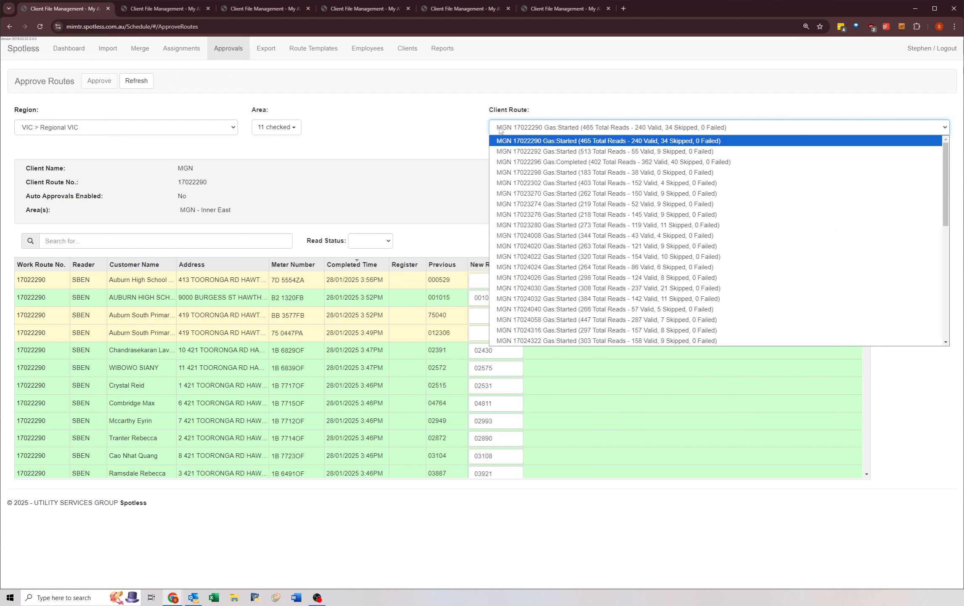
pyautogui.click(511, 125)
pyautogui.press('Down')
pyautogui.press('Down')
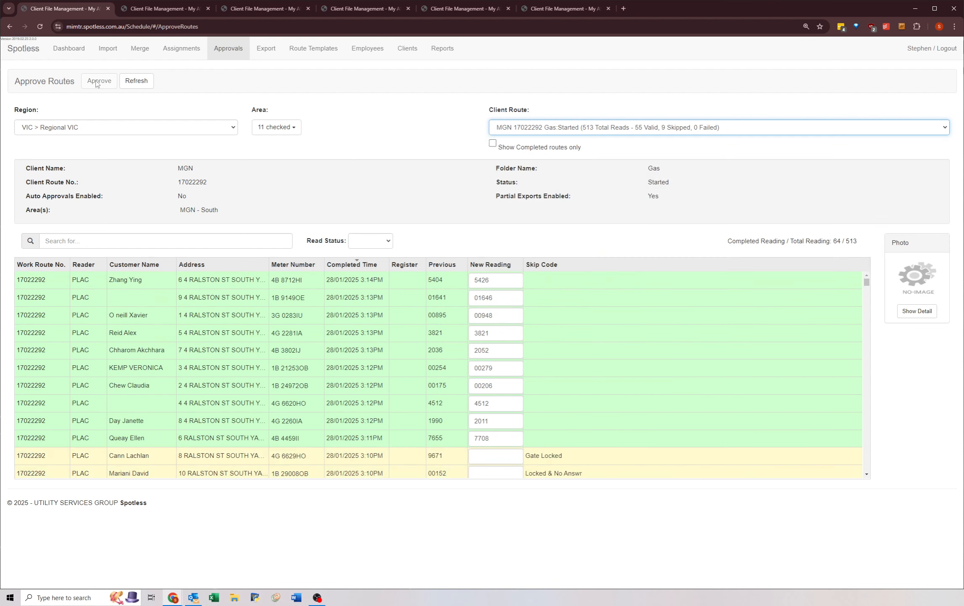
pyautogui.press('Down')
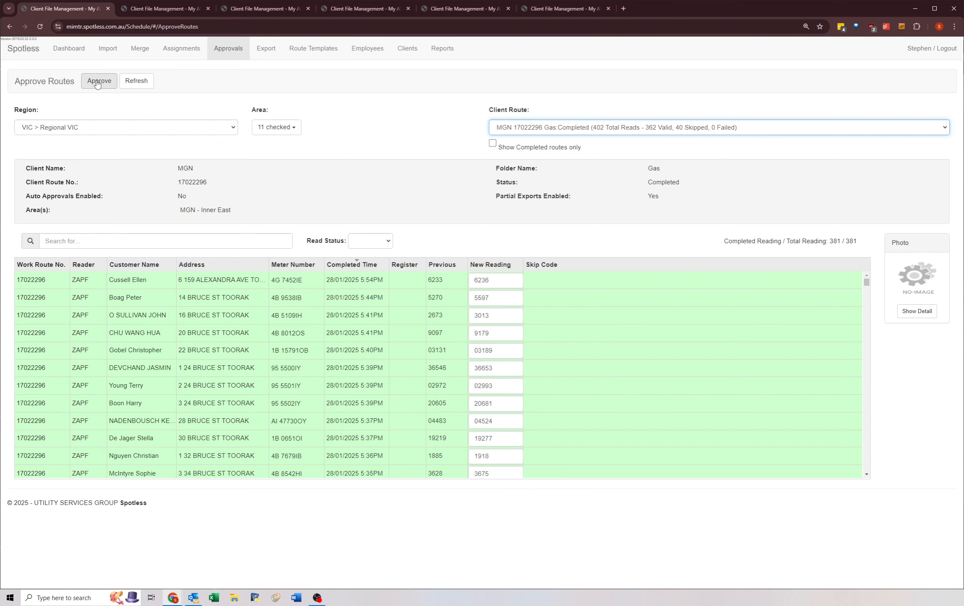
pyautogui.click(97, 83)
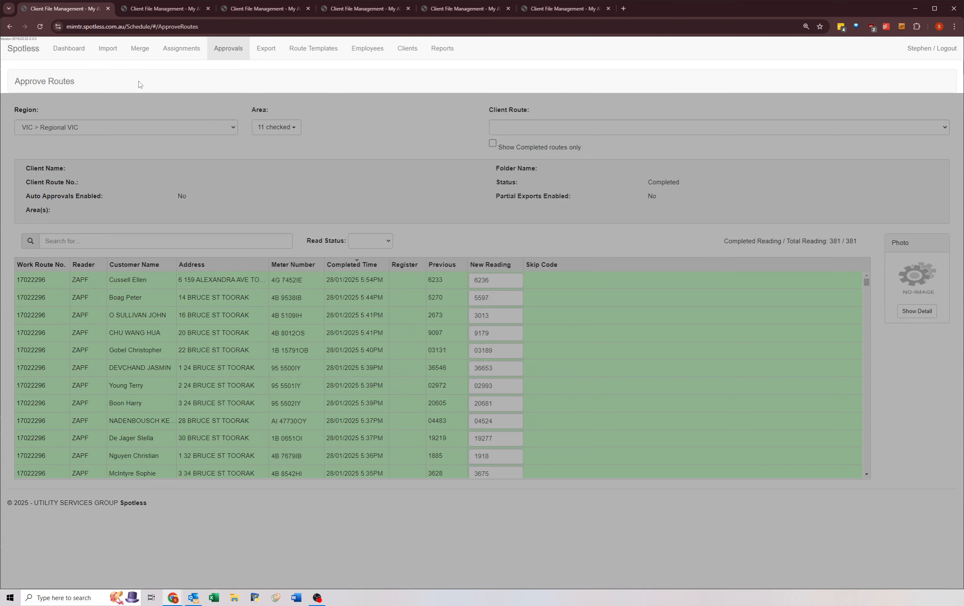
# Step: Select client route MGN 17022298 in the second Approve Routes tab and approve its readings
pyautogui.hotkey('ctrl', 'Tab')
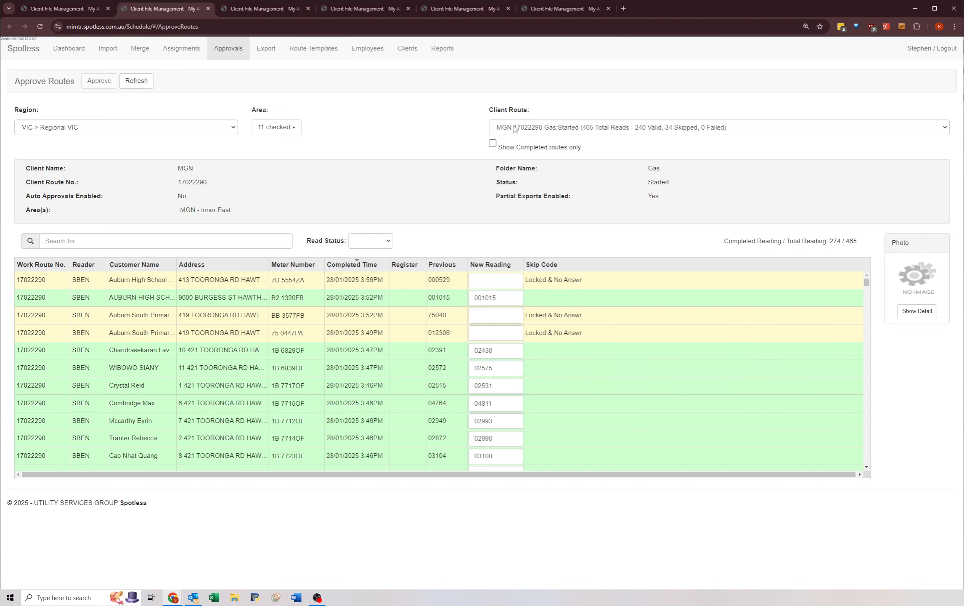
pyautogui.click(515, 129)
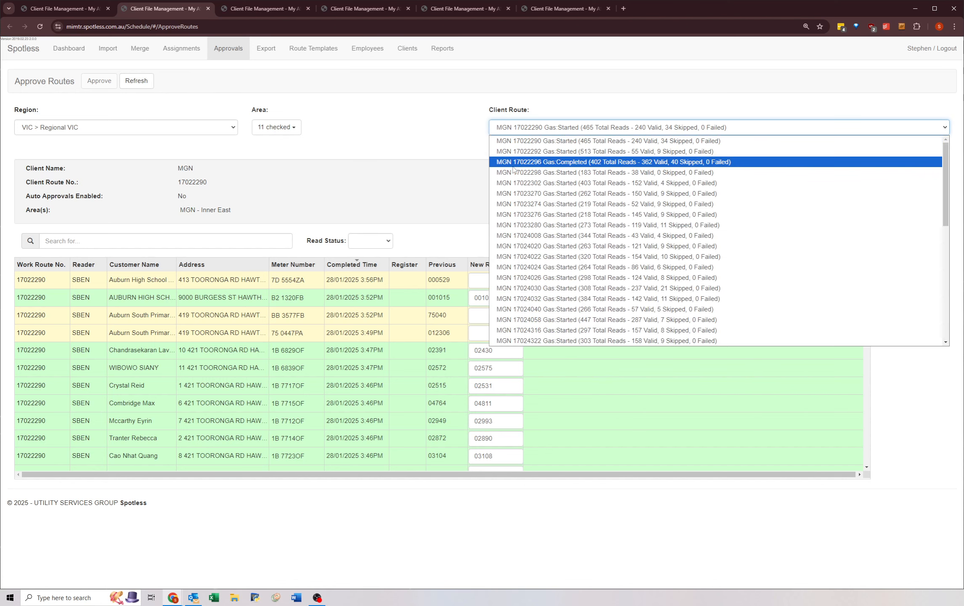
pyautogui.click(513, 171)
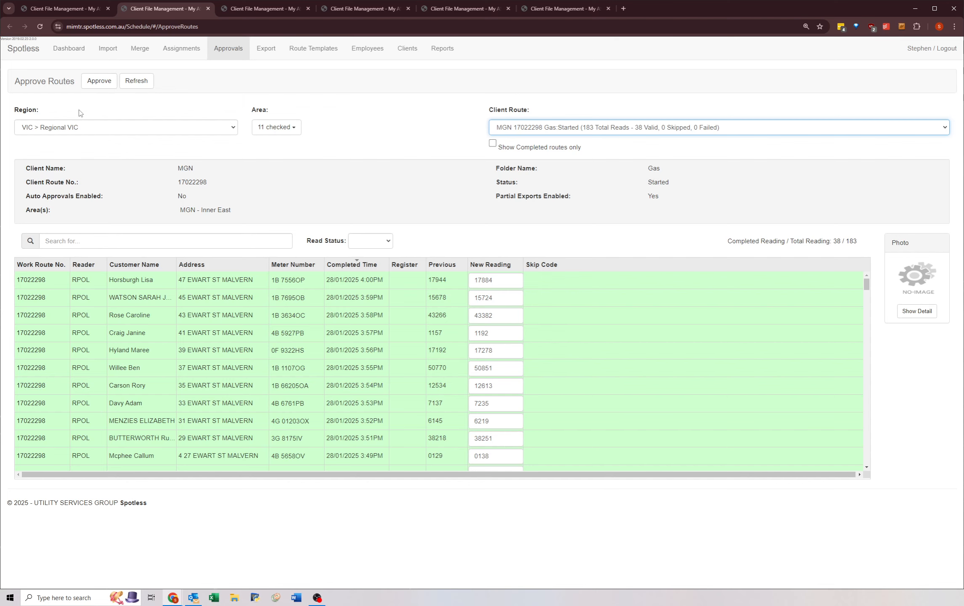
pyautogui.click(102, 85)
# Step: Approve the readings of client route MGN 17022302 in the third Approve Routes tab, and switch to the fourth tab
pyautogui.hotkey('ctrl', 'Tab')
pyautogui.click(503, 130)
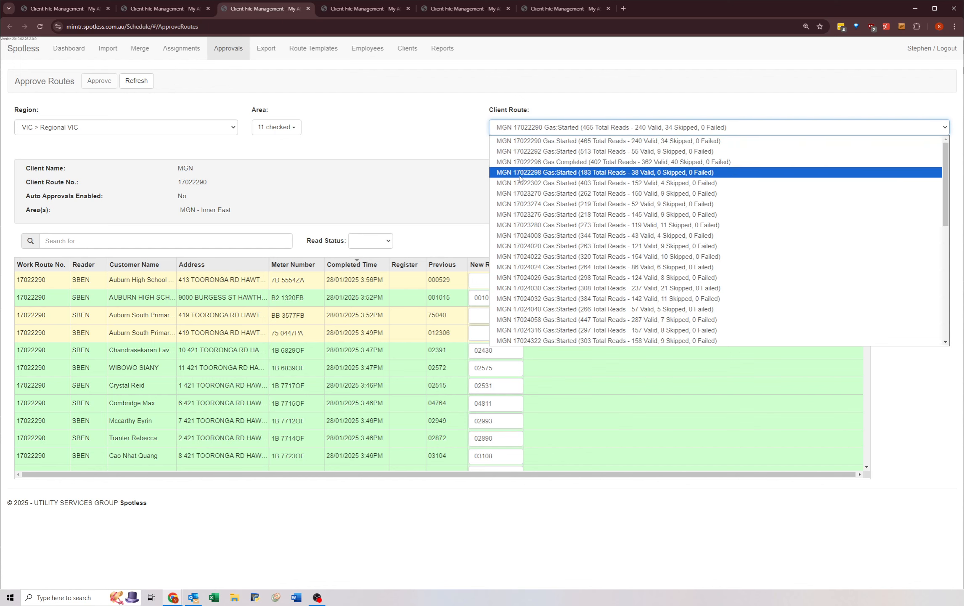
pyautogui.click(520, 183)
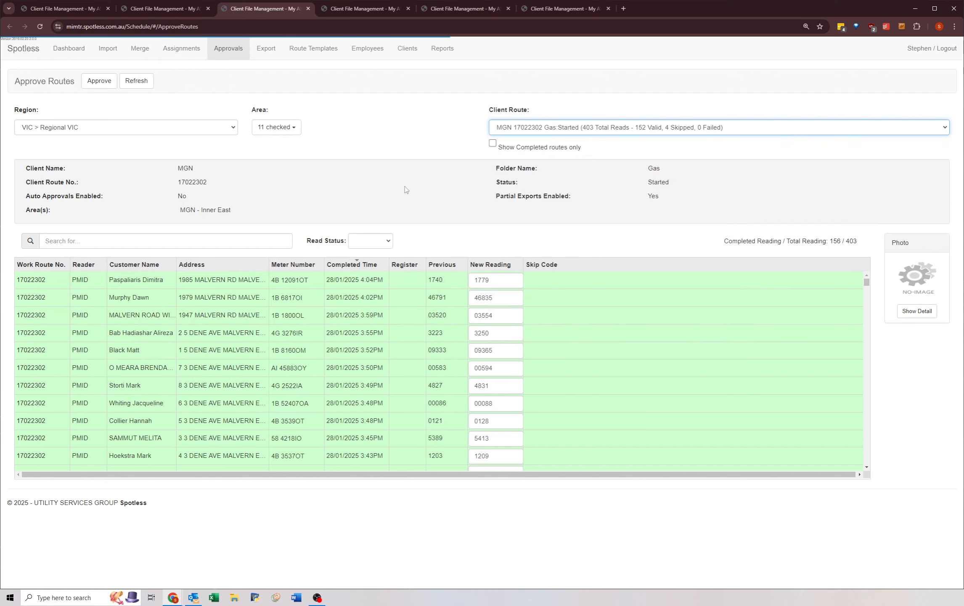
pyautogui.click(96, 82)
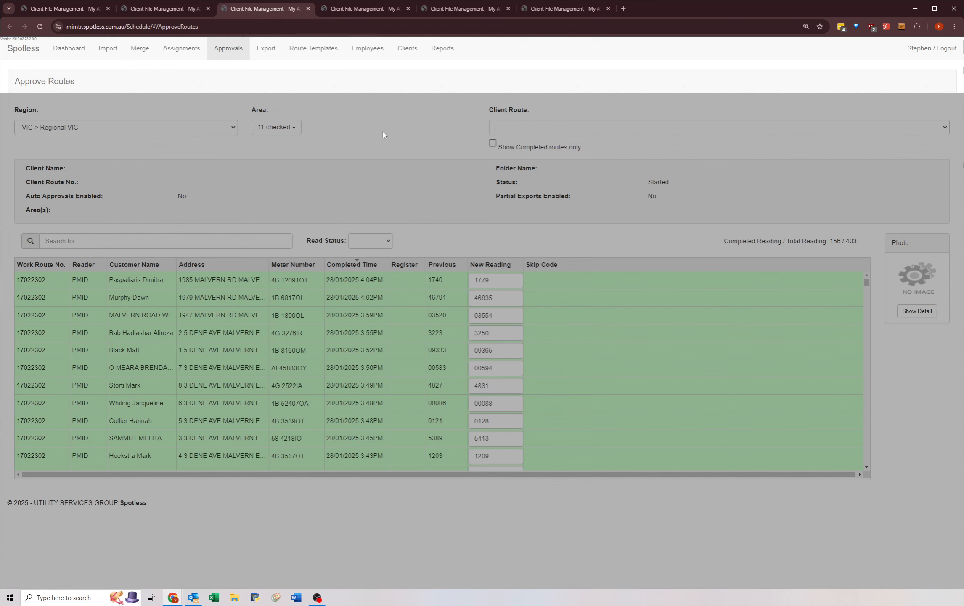
pyautogui.hotkey('ctrl', 'Tab')
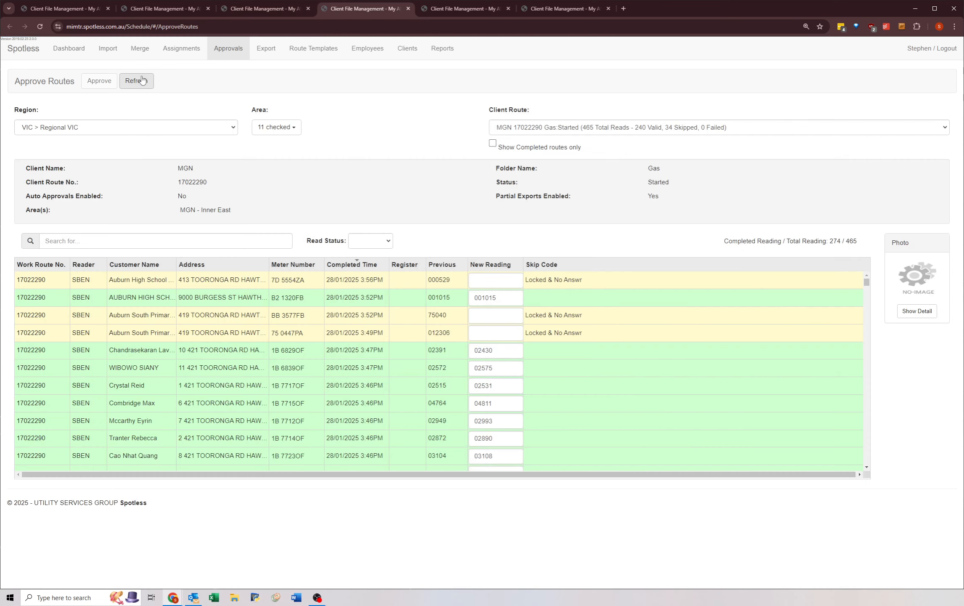
# Step: Select client route MGN 17023270 in the fourth Approve Routes tab and approve its readings
pyautogui.click(509, 128)
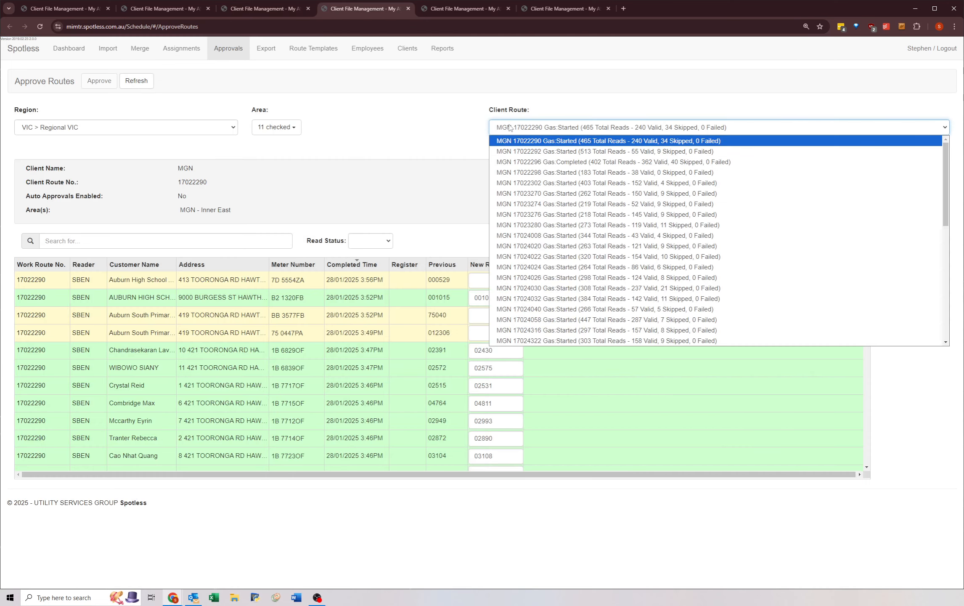
pyautogui.click(513, 193)
pyautogui.click(96, 82)
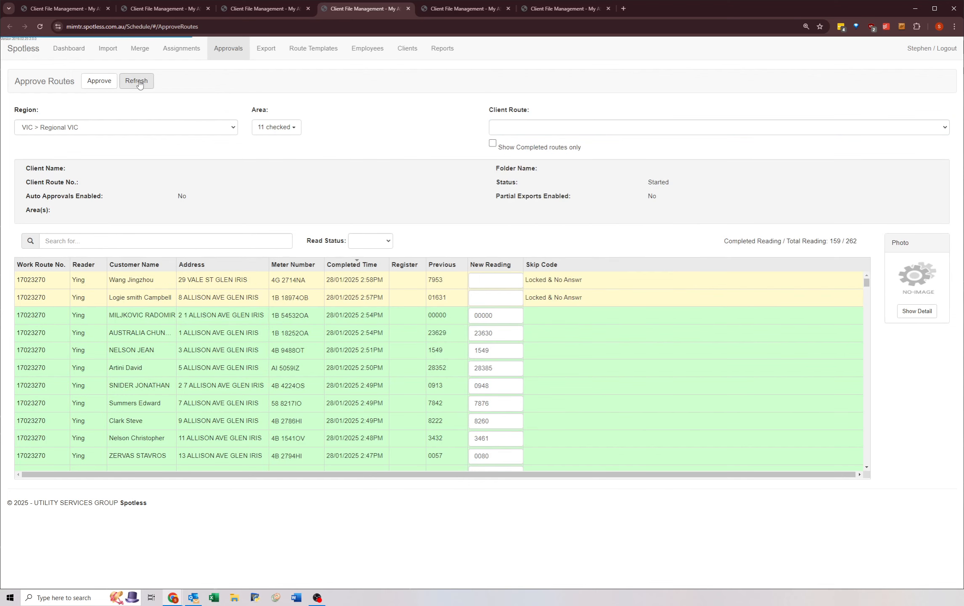
# Step: Select client route MGN 17023274 in the fifth Approve Routes tab and approve its readings
pyautogui.hotkey('ctrl', 'Tab')
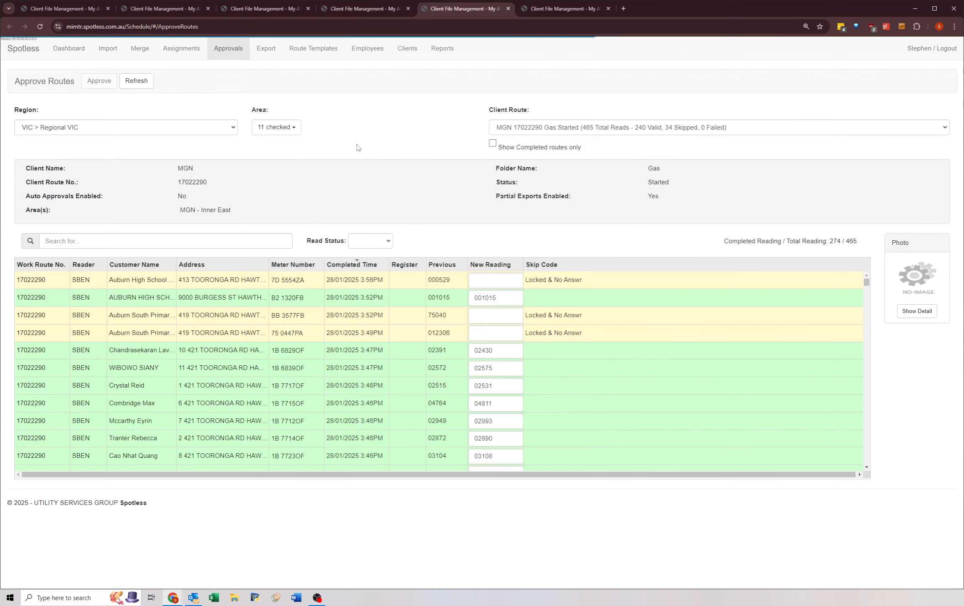
pyautogui.click(522, 127)
pyautogui.click(516, 205)
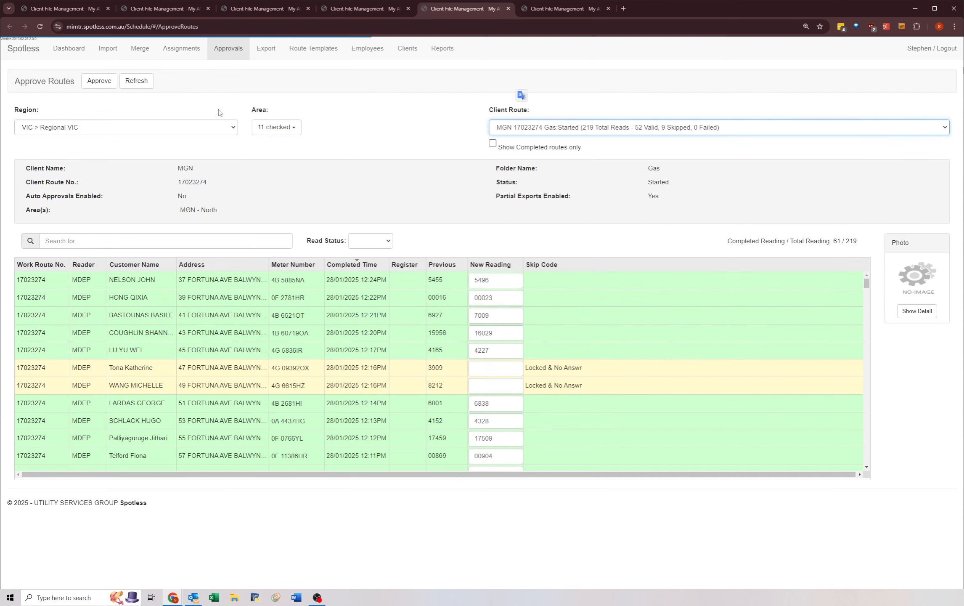
pyautogui.click(99, 81)
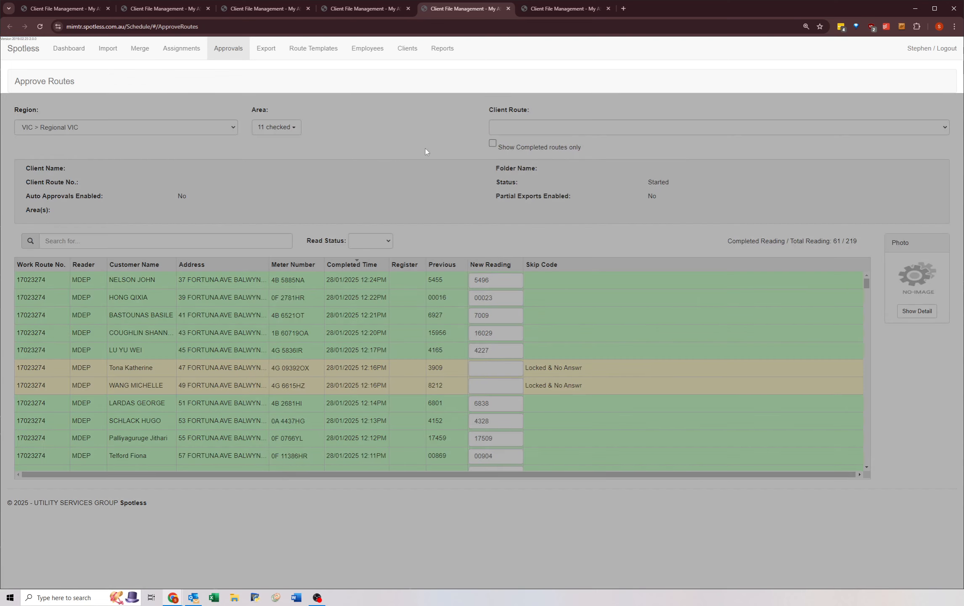
# Step: Select client route MGN 17023276 in the sixth Approve Routes tab and approve its readings
pyautogui.hotkey('ctrl', 'Tab')
pyautogui.click(495, 131)
pyautogui.click(510, 204)
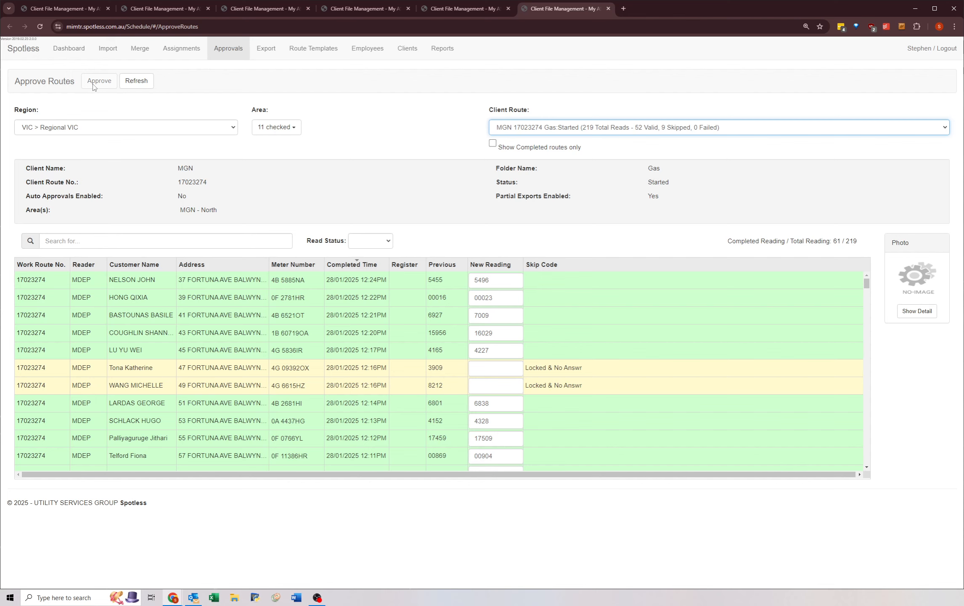
pyautogui.press('Down')
pyautogui.click(106, 82)
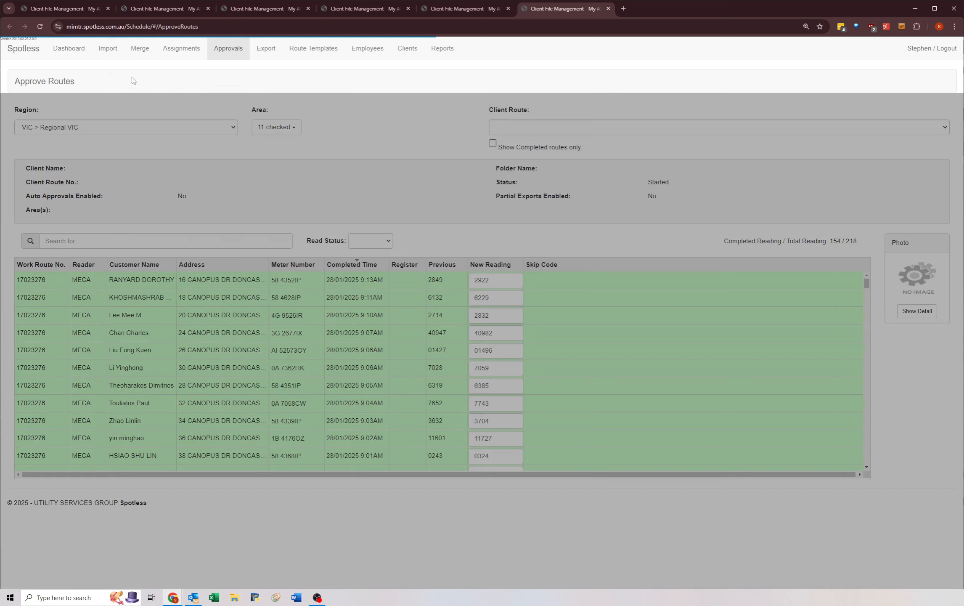
# Step: Return to the first Approve Routes tab and approve the readings of client route MGN 17023280
pyautogui.hotkey('ctrl', 'Tab')
pyautogui.click(513, 128)
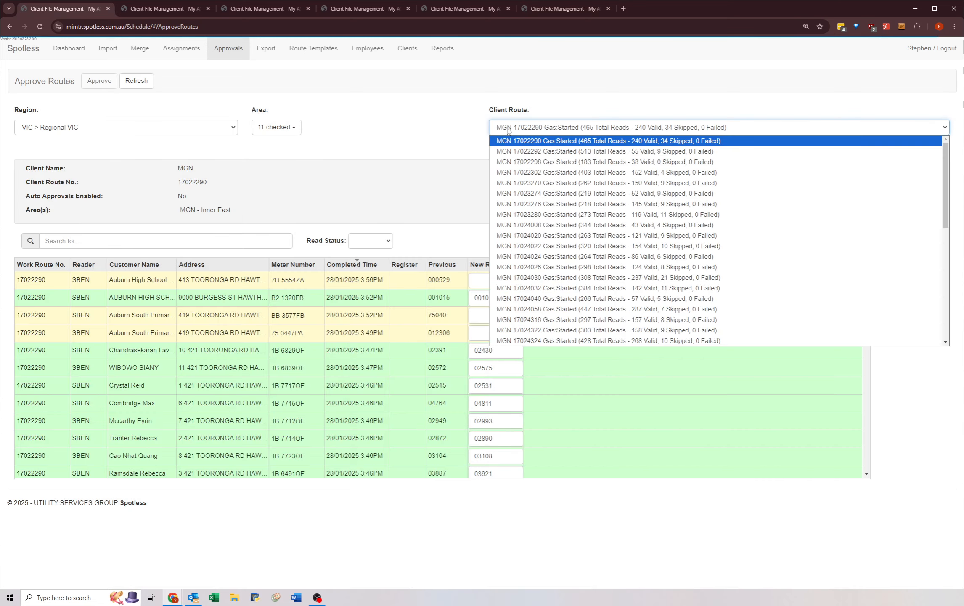
pyautogui.click(513, 217)
pyautogui.click(99, 80)
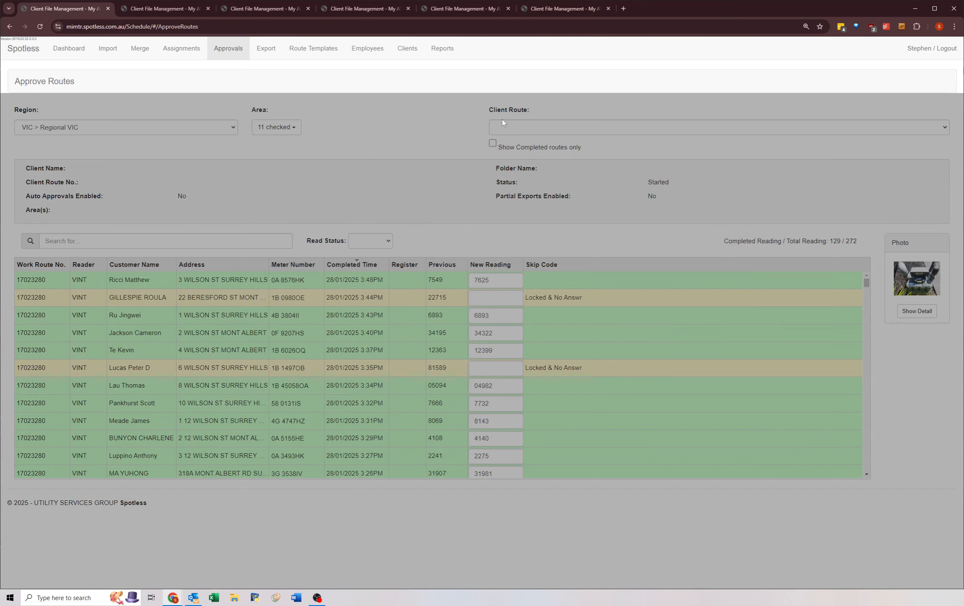
# Step: Select client route MGN 17024008 in the second Approve Routes tab and approve its readings
pyautogui.hotkey('ctrl', 'Tab')
pyautogui.click(502, 123)
pyautogui.click(514, 221)
pyautogui.click(108, 87)
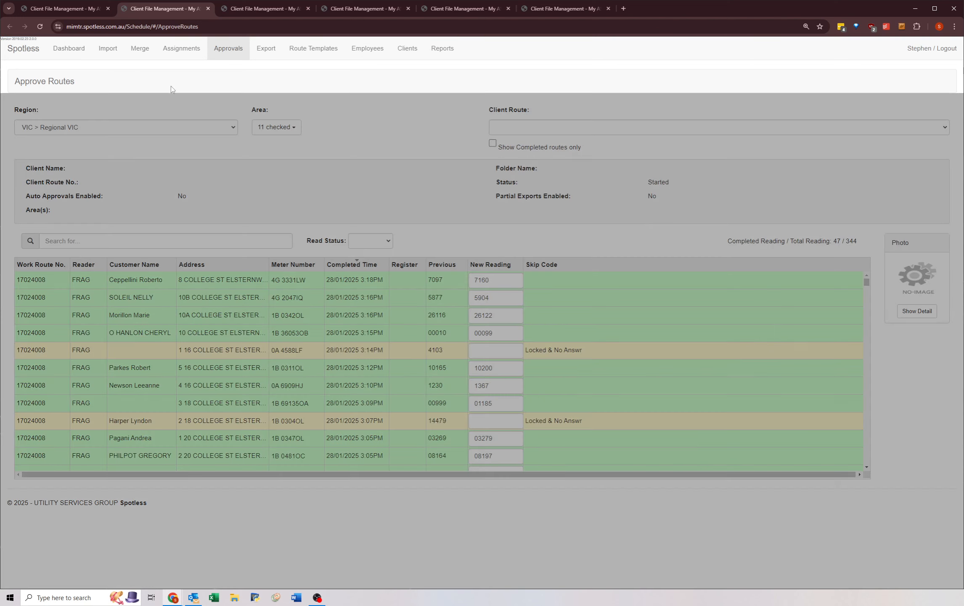
# Step: Select client route MGN 17024020 in the third Approve Routes tab and approve its readings
pyautogui.hotkey('ctrl', 'Tab')
pyautogui.click(509, 127)
pyautogui.click(514, 235)
pyautogui.click(99, 80)
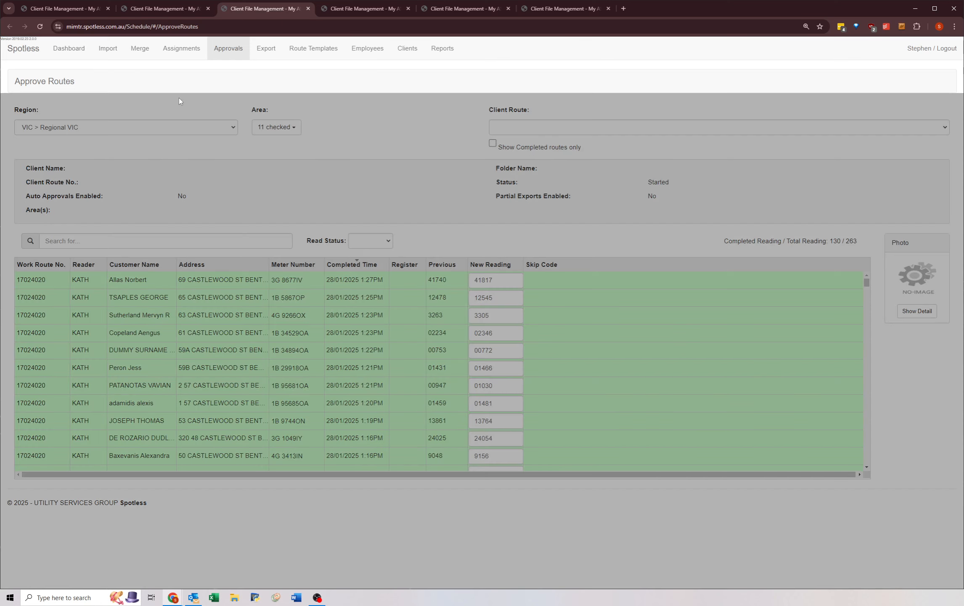
# Step: Select client route MGN 17024022 in the fourth Approve Routes tab and approve its readings
pyautogui.hotkey('ctrl', 'Tab')
pyautogui.click(503, 125)
pyautogui.click(513, 243)
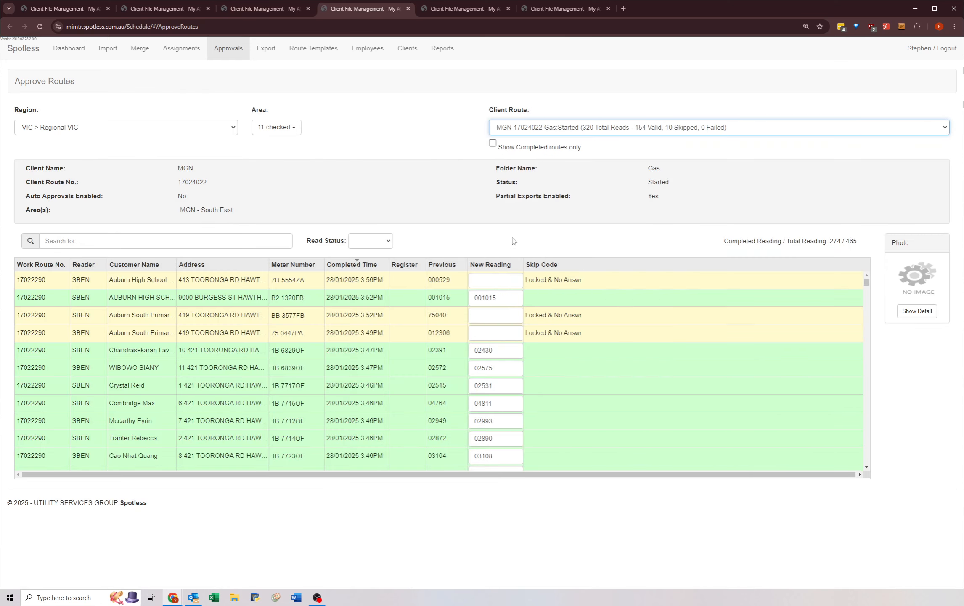
pyautogui.click(115, 80)
# Step: Select client route MGN 17024024 in the fifth Approve Routes tab and approve its readings
pyautogui.hotkey('ctrl', 'Tab')
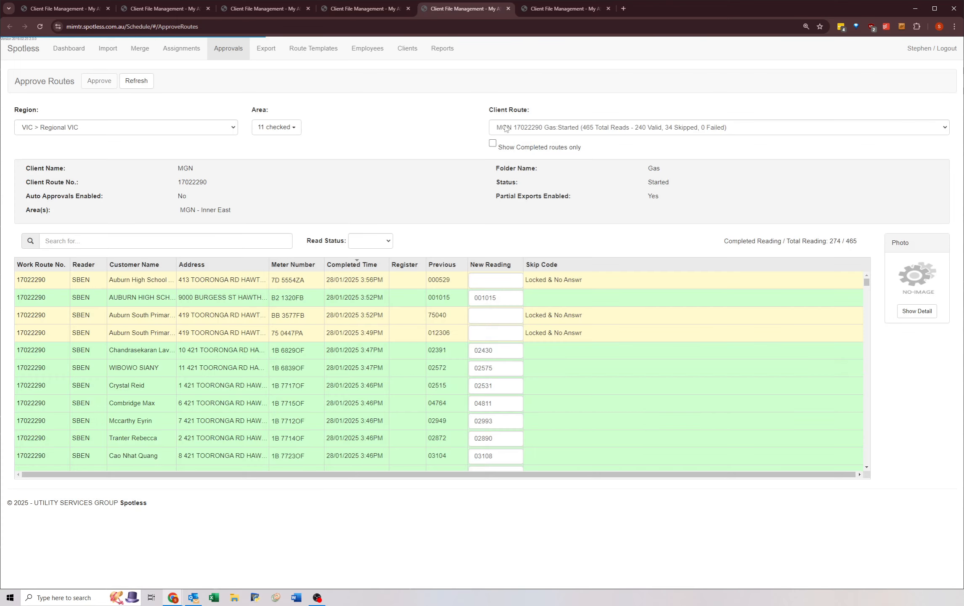
pyautogui.click(509, 127)
pyautogui.click(515, 246)
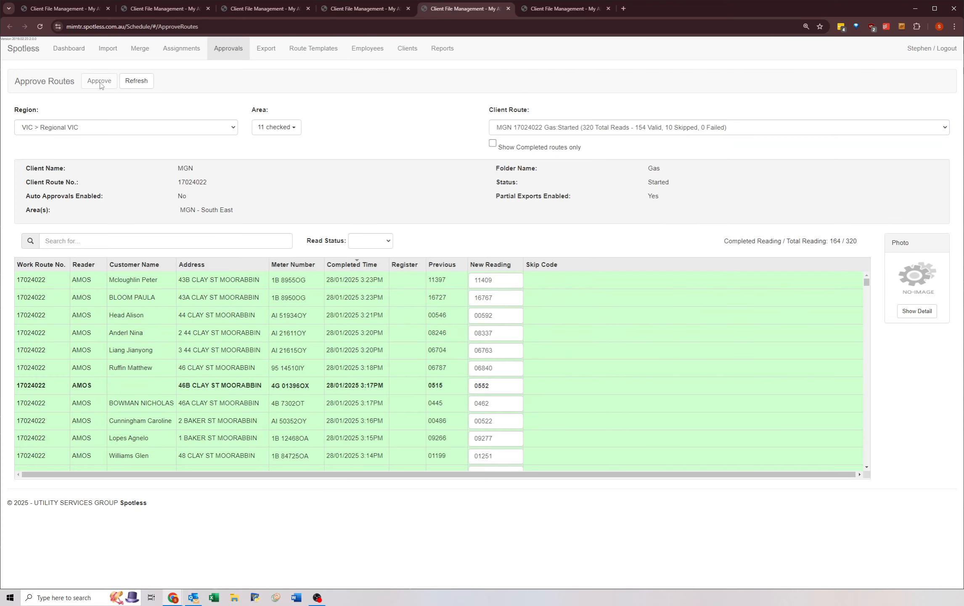
pyautogui.click(504, 133)
pyautogui.press('Down')
pyautogui.press('Return')
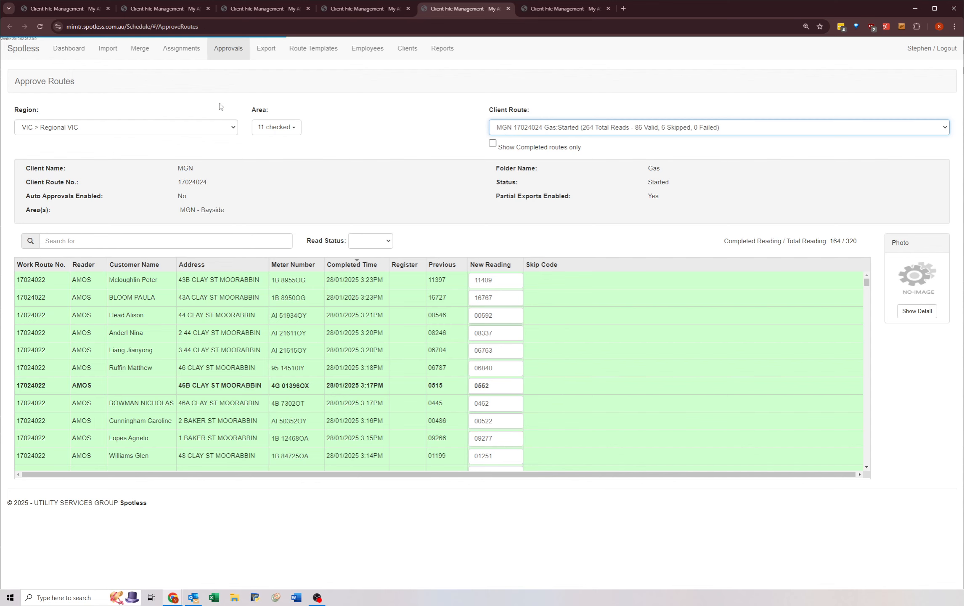
pyautogui.click(90, 81)
# Step: Approve the readings of client route MGN 17024026 in the sixth Approve Routes tab and refresh the list
pyautogui.hotkey('ctrl', 'Tab')
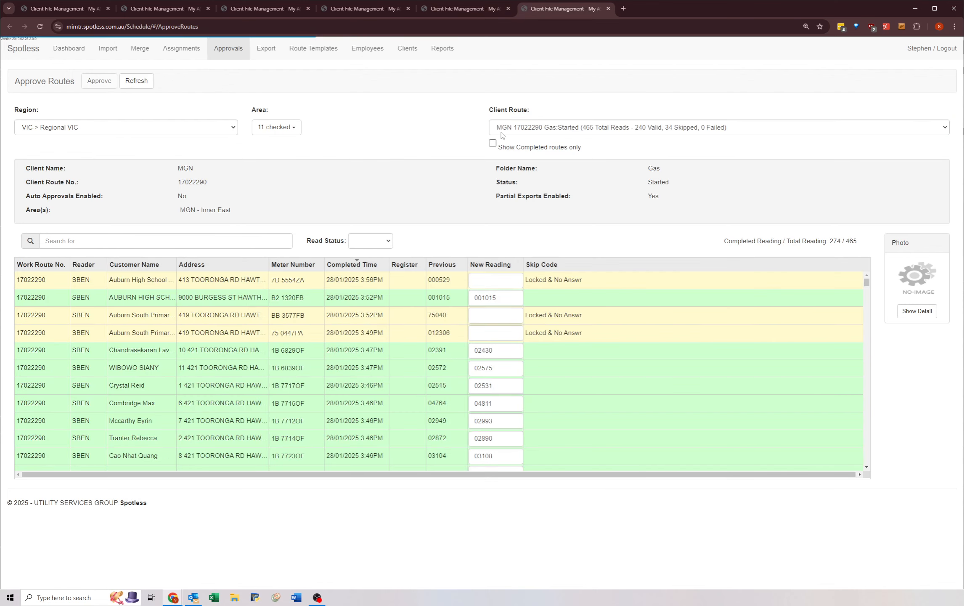
pyautogui.click(509, 127)
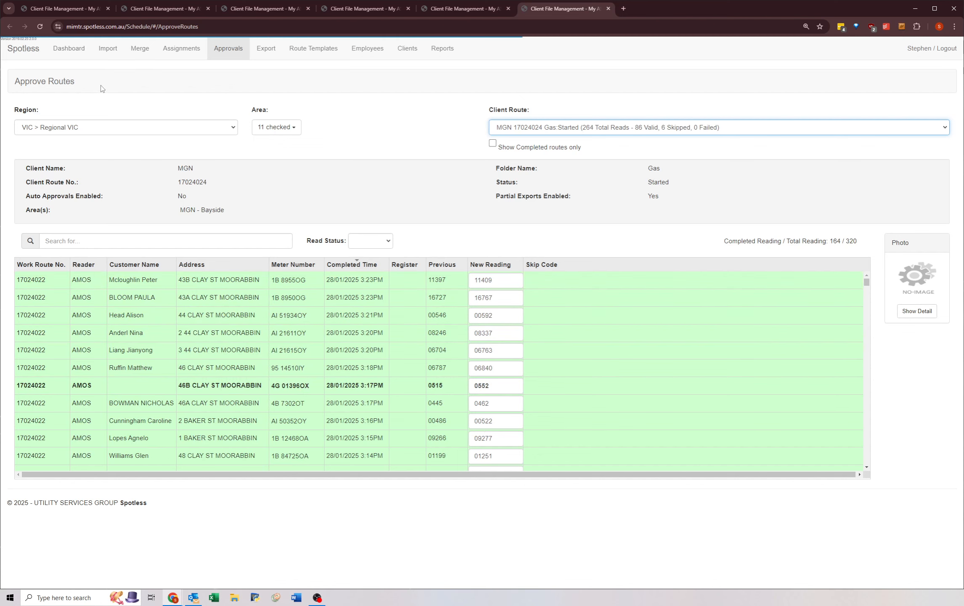
pyautogui.click(93, 83)
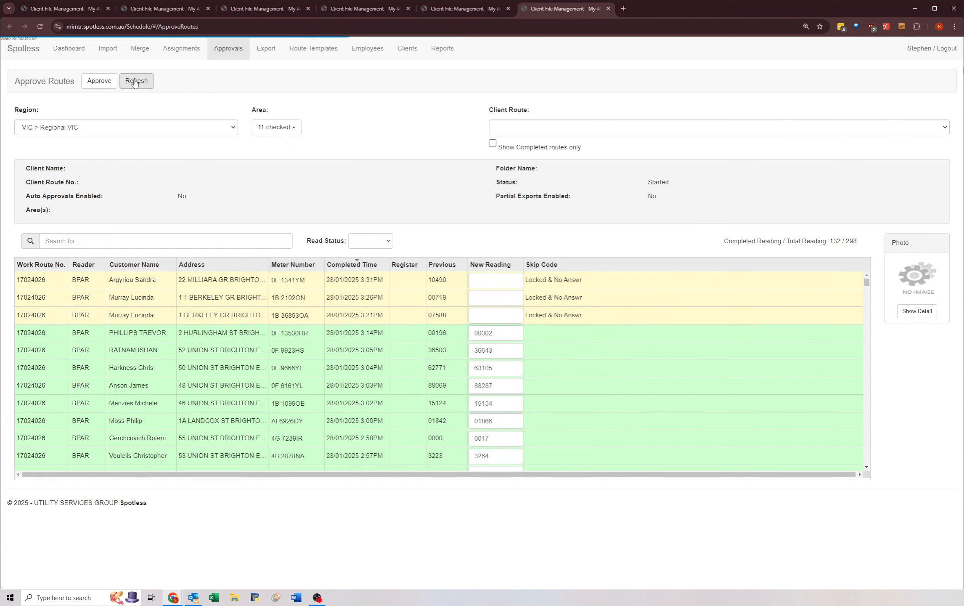
pyautogui.click(135, 82)
# Step: Approve the readings of client route MGN 17024030 in the first Approve Routes tab and refresh the list
pyautogui.hotkey('ctrl', 'Tab')
pyautogui.click(505, 132)
pyautogui.click(543, 267)
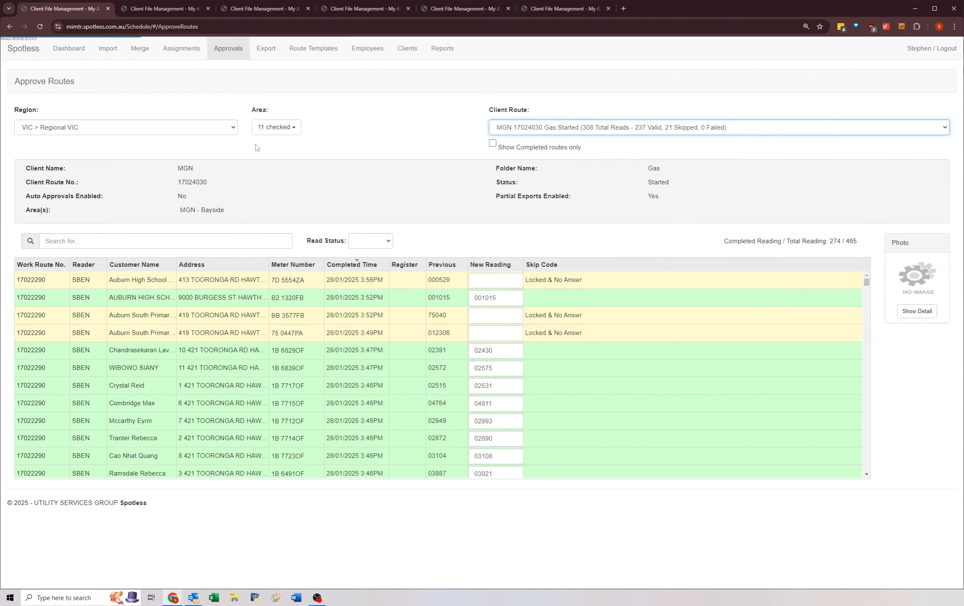
pyautogui.click(134, 82)
# Step: Approve the readings of client route MGN 17024032 in the second Approve Routes tab and refresh the list
pyautogui.hotkey('ctrl', 'Tab')
pyautogui.click(505, 128)
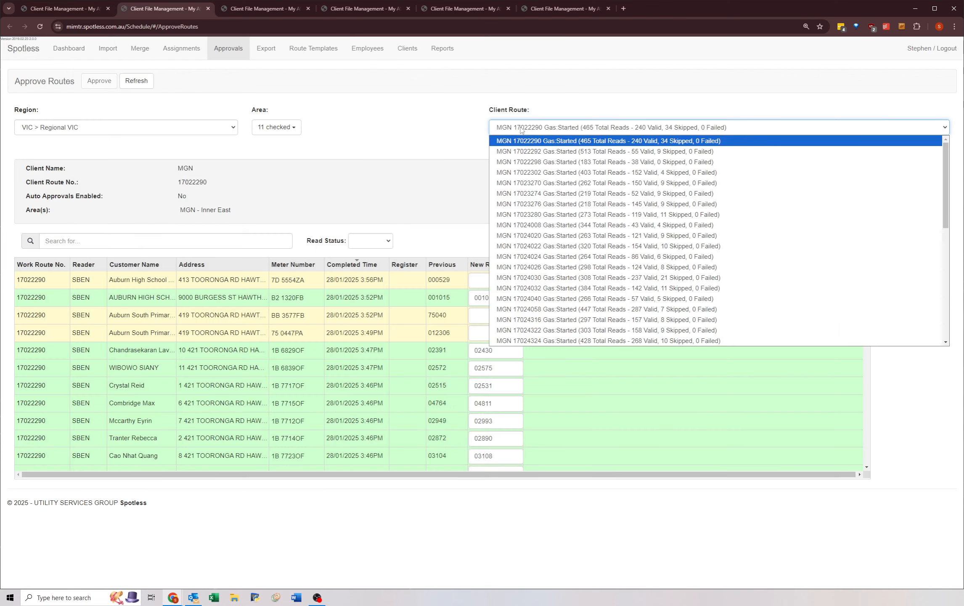
pyautogui.click(505, 288)
pyautogui.click(99, 81)
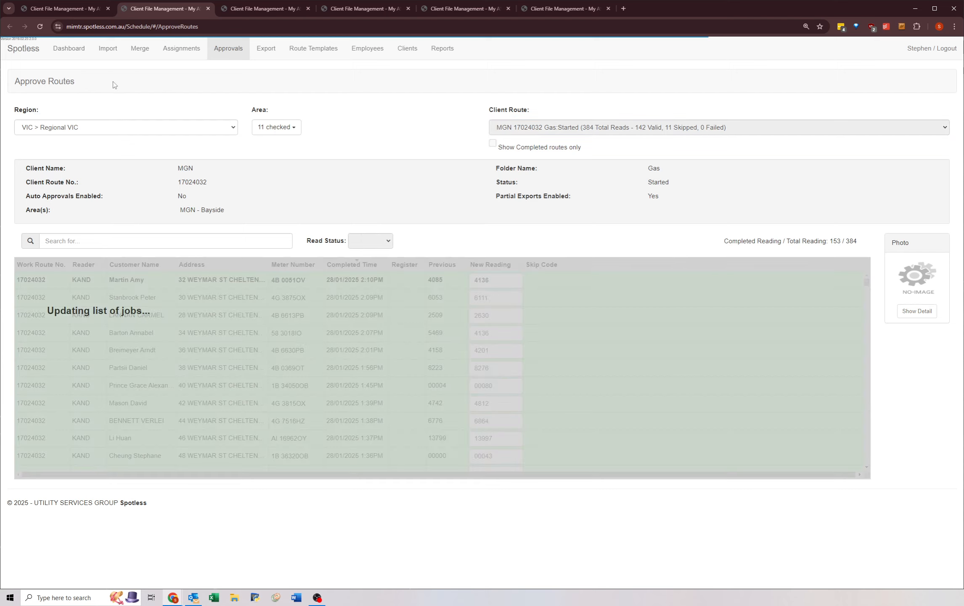
pyautogui.click(135, 81)
# Step: Approve the readings of client route MGN 17024040 in the third Approve Routes tab and refresh the list
pyautogui.hotkey('ctrl', 'Tab')
pyautogui.click(504, 127)
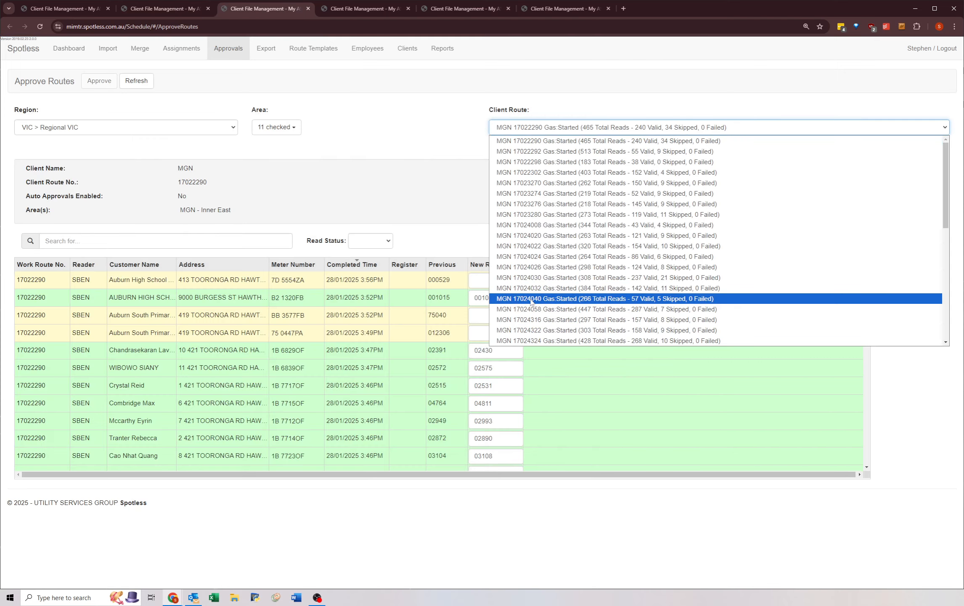
pyautogui.click(504, 299)
pyautogui.click(99, 81)
pyautogui.click(135, 80)
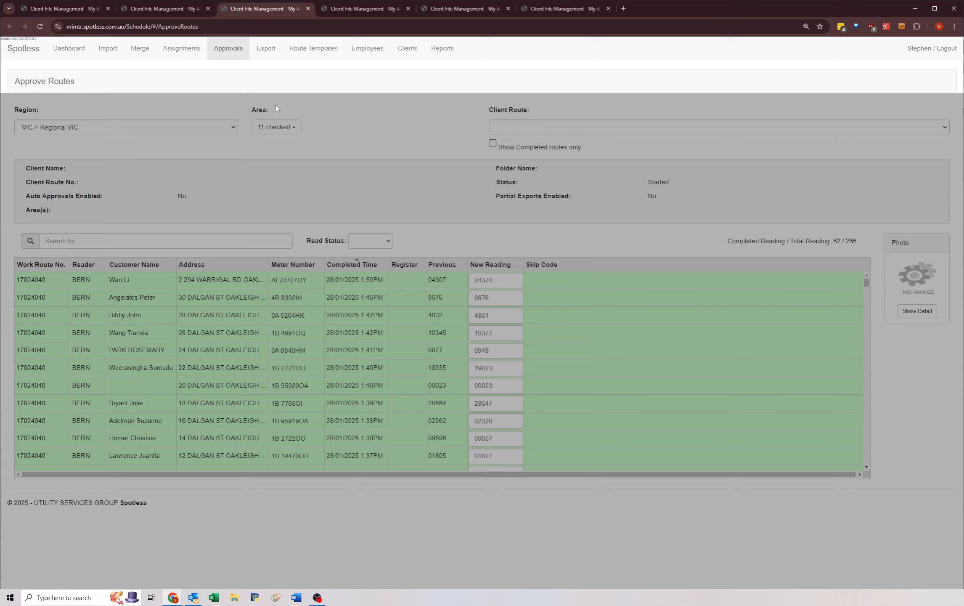
# Step: Approve the readings of client route MGN 17024058 in the fourth Approve Routes tab and refresh the list
pyautogui.hotkey('ctrl', 'Tab')
pyautogui.click(526, 128)
pyautogui.click(513, 308)
pyautogui.click(99, 81)
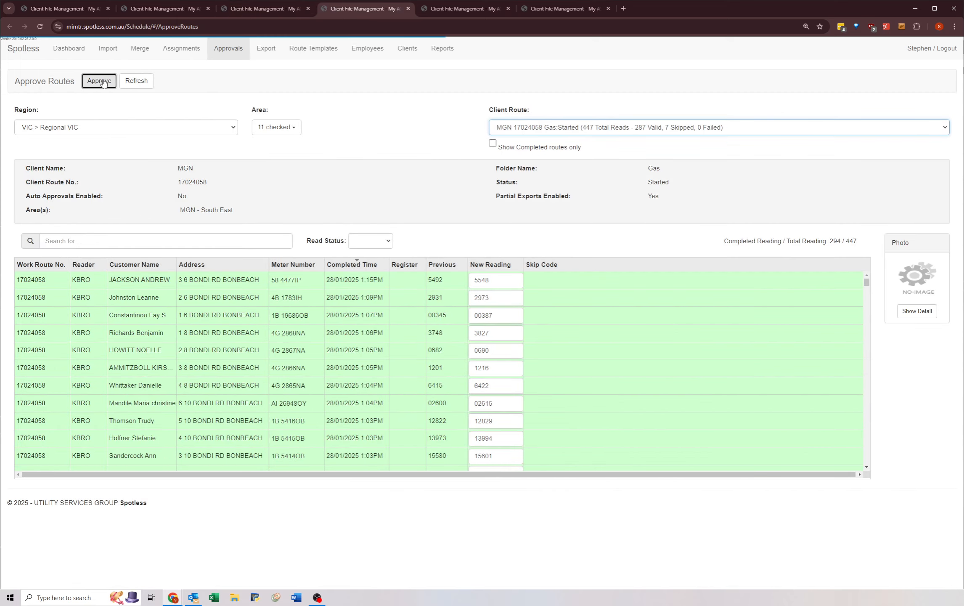
pyautogui.click(135, 81)
# Step: Open client route MGN 17024316 in the fifth Approve Routes tab and check when its readings were completed
pyautogui.hotkey('ctrl', 'Tab')
pyautogui.click(513, 128)
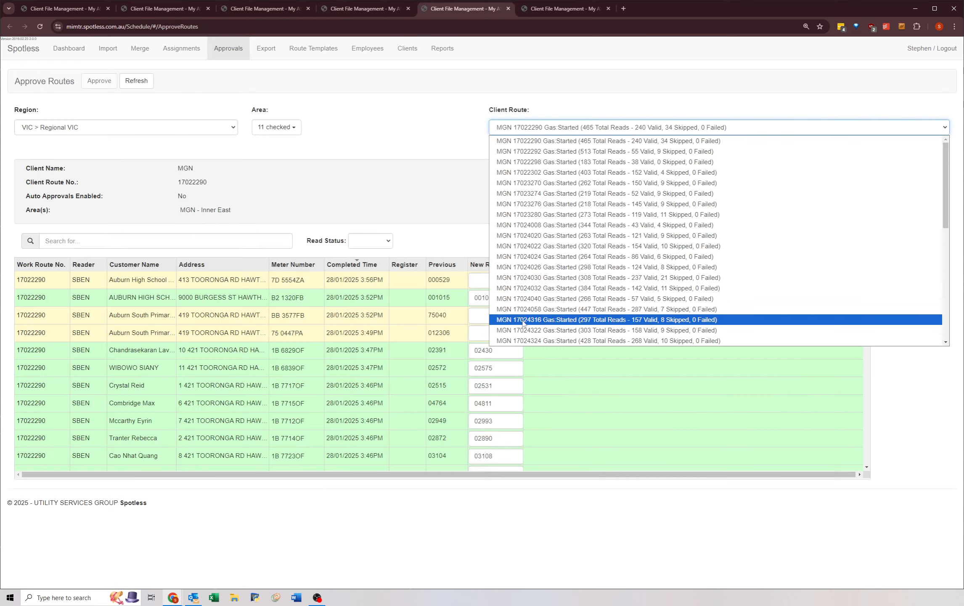
pyautogui.click(517, 323)
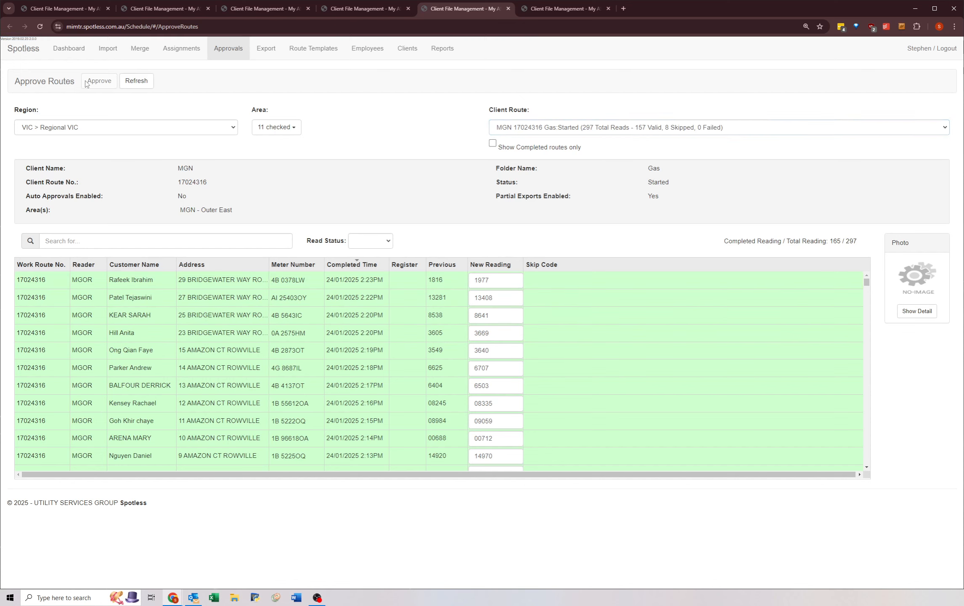
pyautogui.moveTo(326, 178); pyautogui.dragTo(339, 172)
# Step: Select client route MGN 17024322 in the fifth Approve Routes tab and approve its readings
pyautogui.click(510, 126)
pyautogui.click(513, 318)
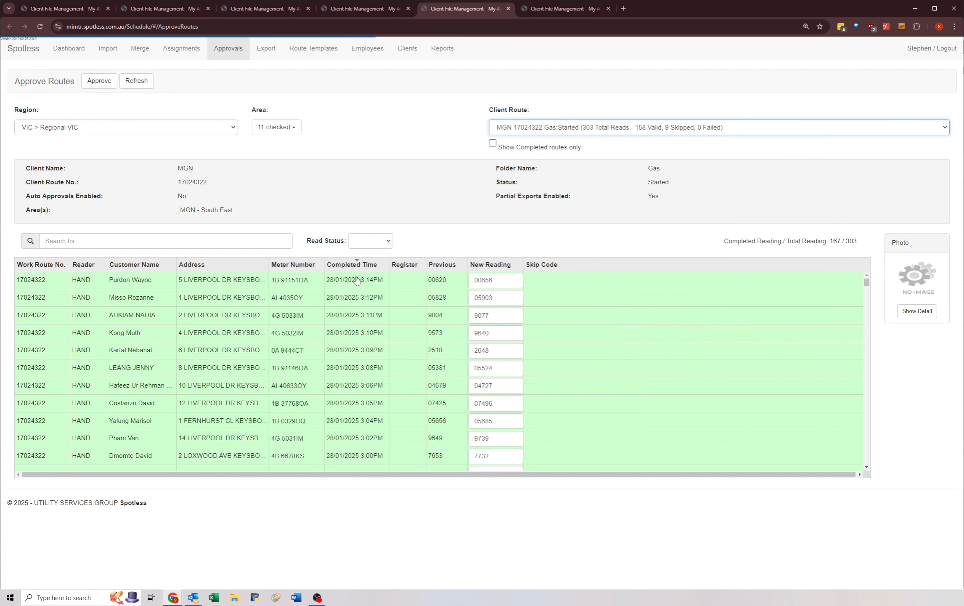
pyautogui.click(90, 87)
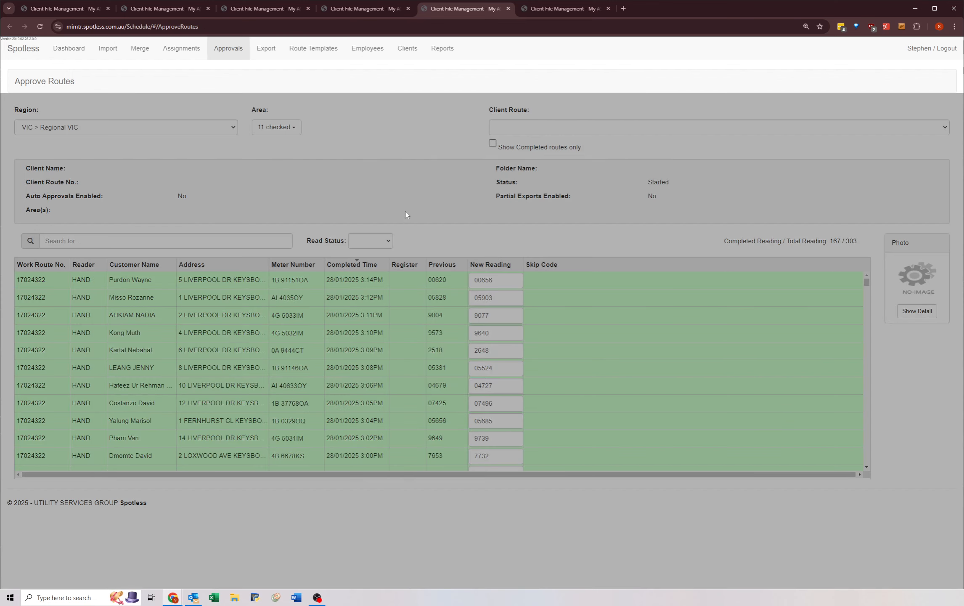
# Step: Select client route MGN 17024324 in the sixth Approve Routes tab and approve its readings
pyautogui.hotkey('ctrl', 'Tab')
pyautogui.click(510, 126)
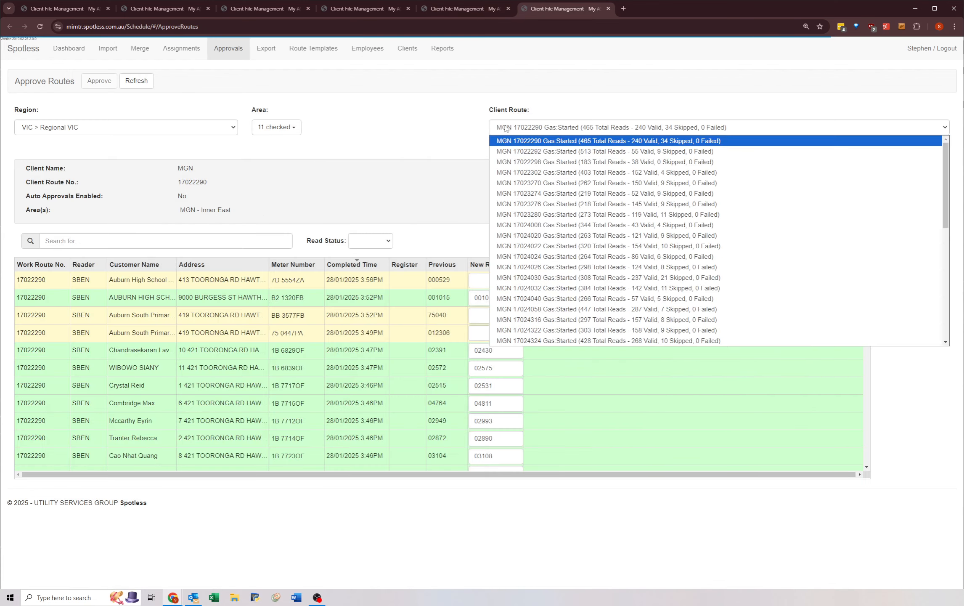
pyautogui.click(514, 321)
pyautogui.press('Down')
pyautogui.press('Down')
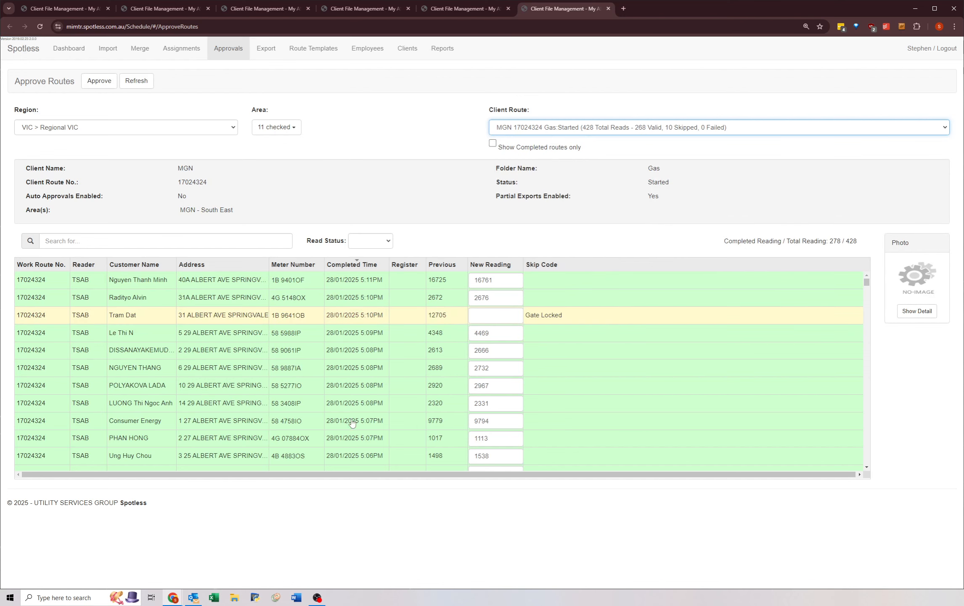
pyautogui.click(99, 82)
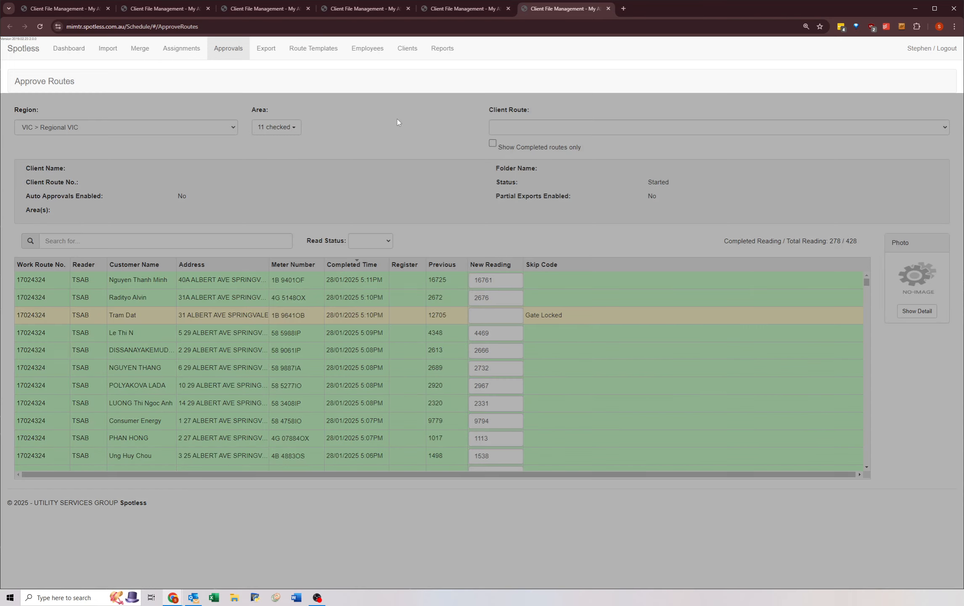
# Step: Select client route MGN 17024332 in the first Approve Routes tab and approve its readings
pyautogui.hotkey('ctrl', 'Tab')
pyautogui.click(517, 127)
pyautogui.click(530, 341)
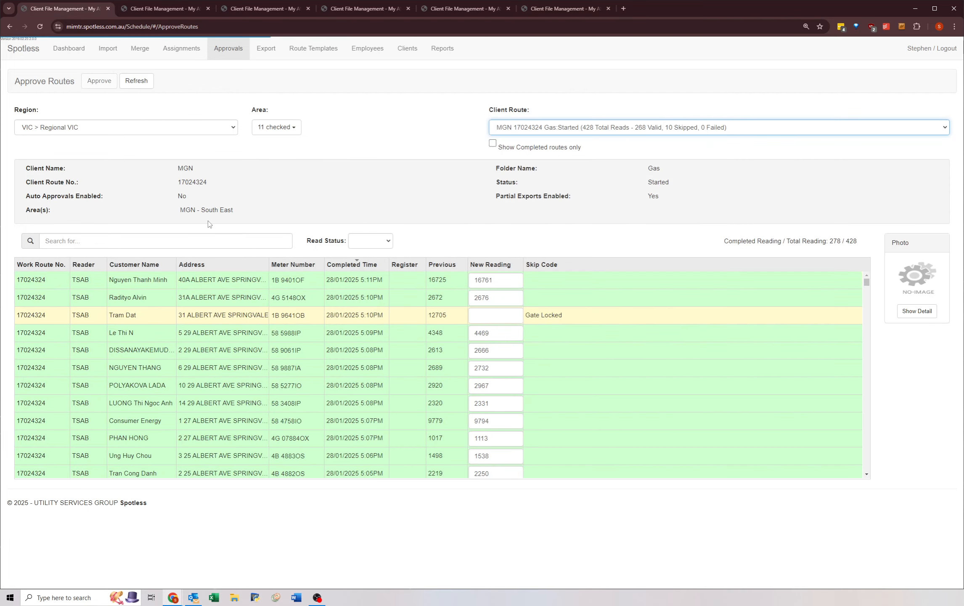
pyautogui.click(99, 81)
# Step: Switch to the second Approve Routes tab and select client route MGN 17024510
pyautogui.hotkey('ctrl', 'Tab')
pyautogui.click(514, 127)
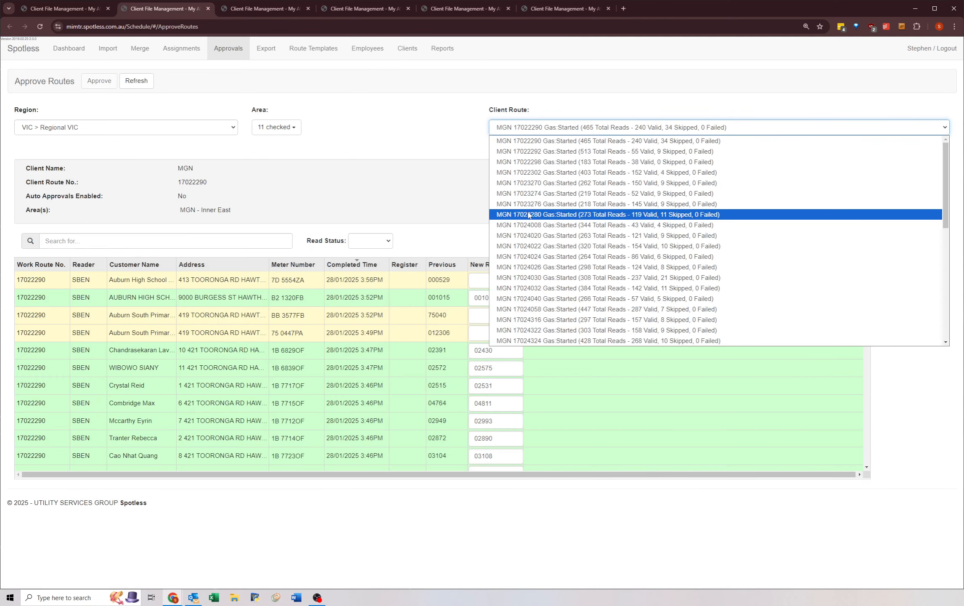
pyautogui.click(530, 340)
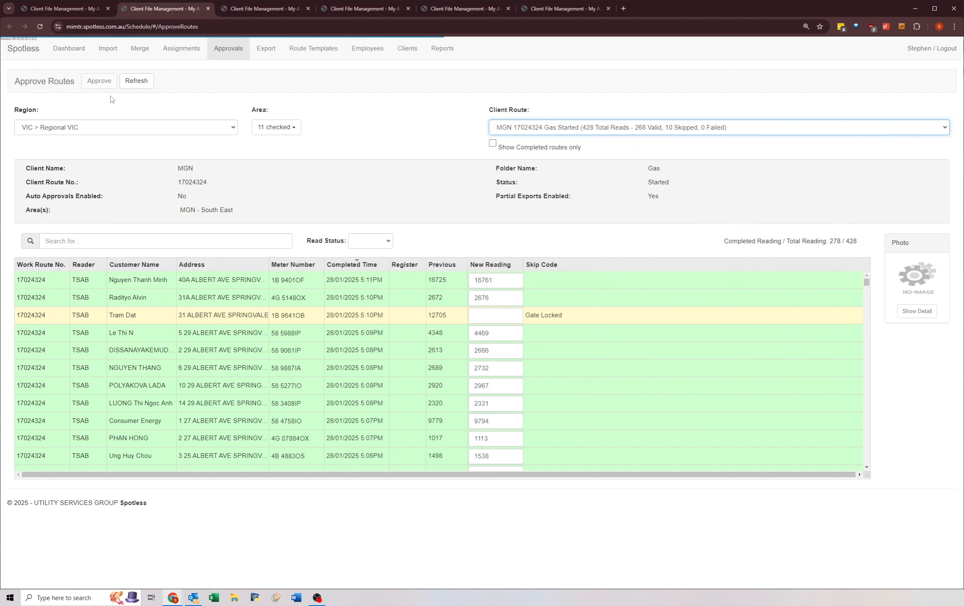
pyautogui.click(101, 82)
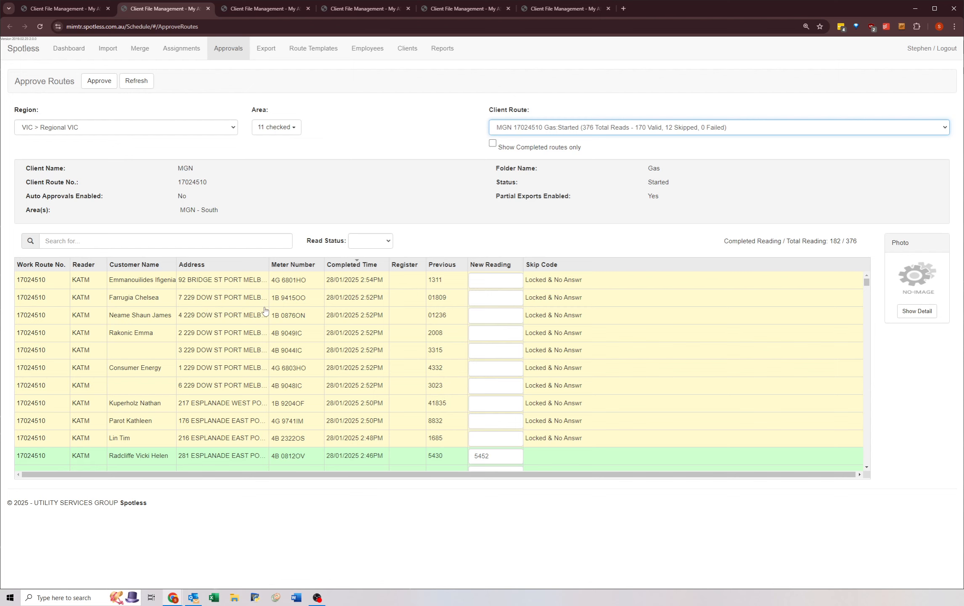
# Step: Review when the MGN 17024510 readings were completed, approve them and refresh the routes
pyautogui.click(322, 405)
pyautogui.scroll(-7, 322, 404)
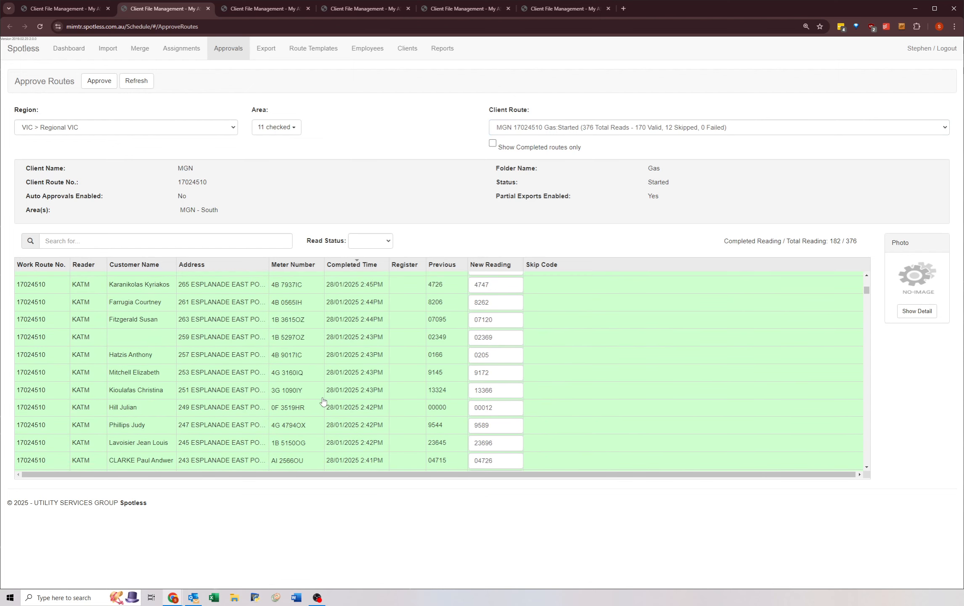
pyautogui.scroll(7, 322, 398)
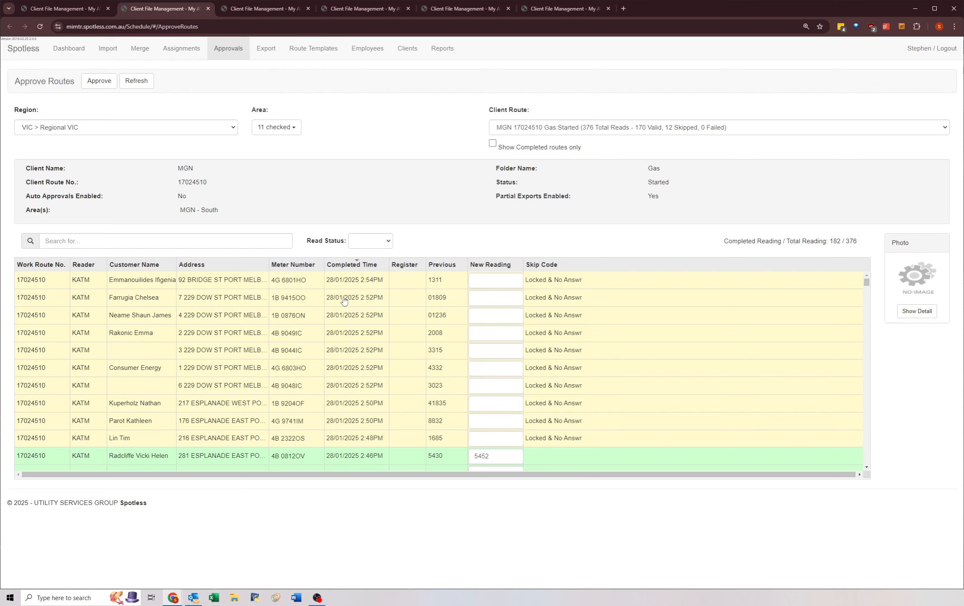
pyautogui.scroll(-6, 356, 432)
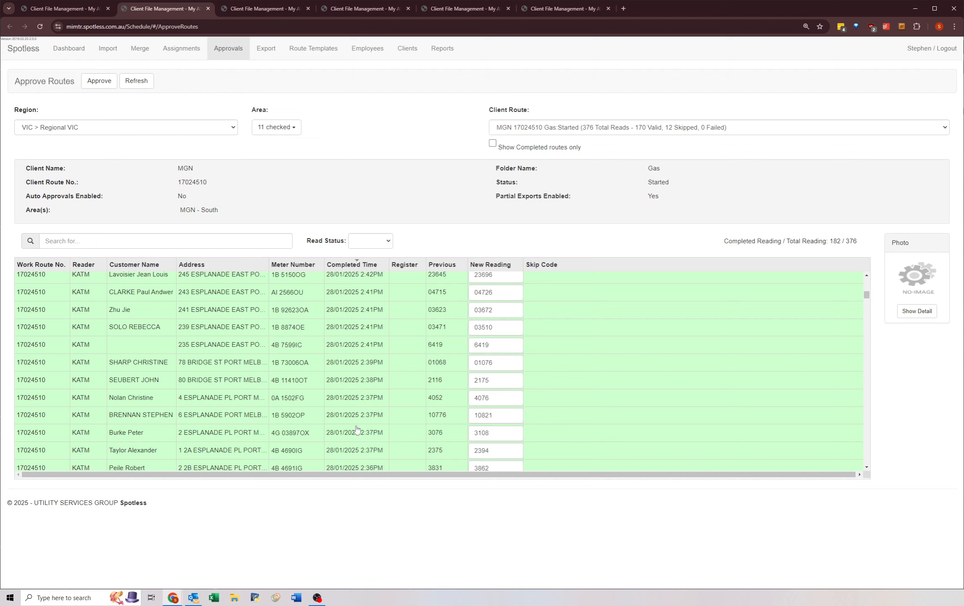
pyautogui.scroll(5, 355, 425)
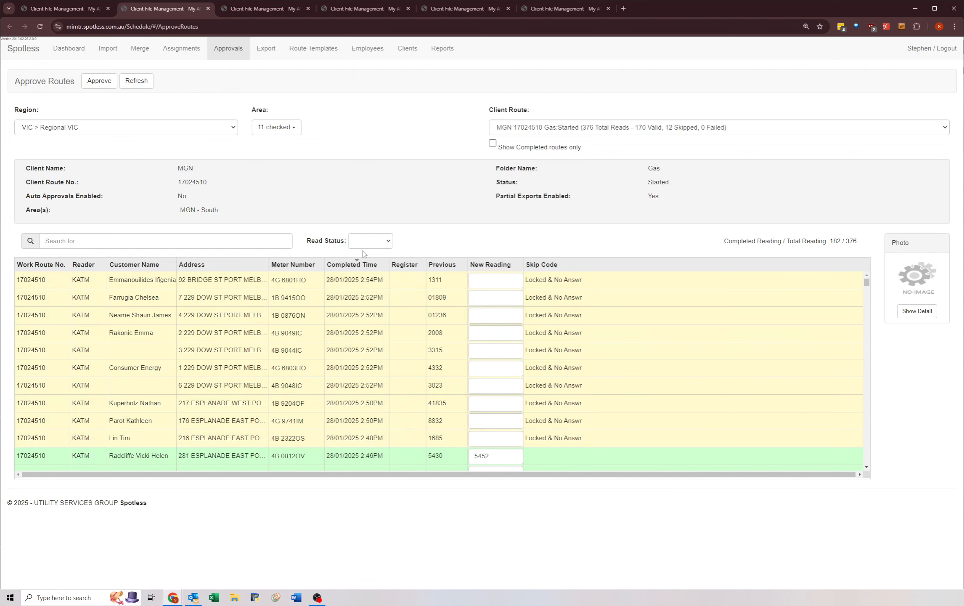
pyautogui.click(96, 78)
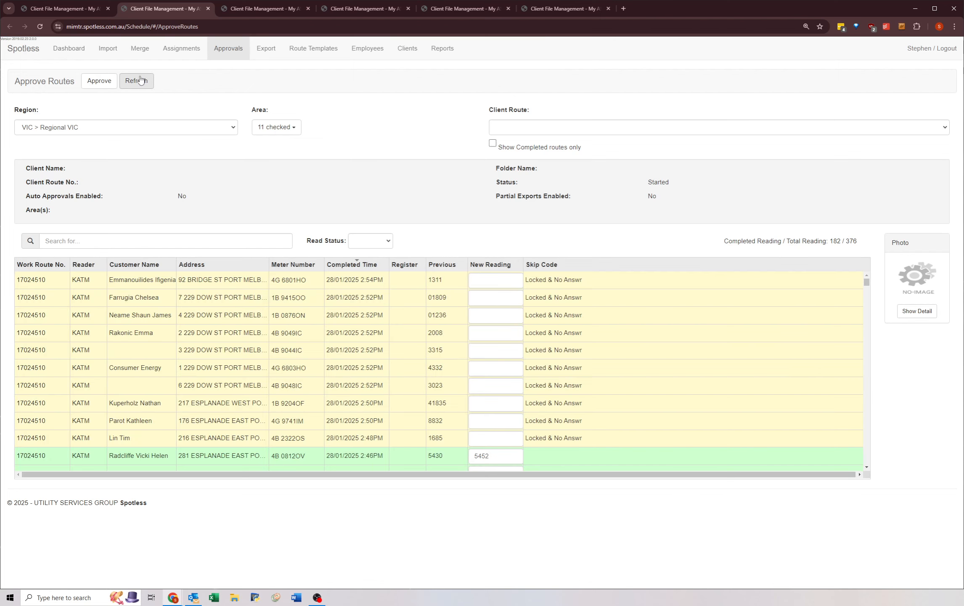
pyautogui.click(141, 80)
# Step: Select client route MGN 17024542 in the third Approve Routes tab and approve its readings
pyautogui.hotkey('ctrl', 'Tab')
pyautogui.click(500, 131)
pyautogui.scroll(-2, 524, 271)
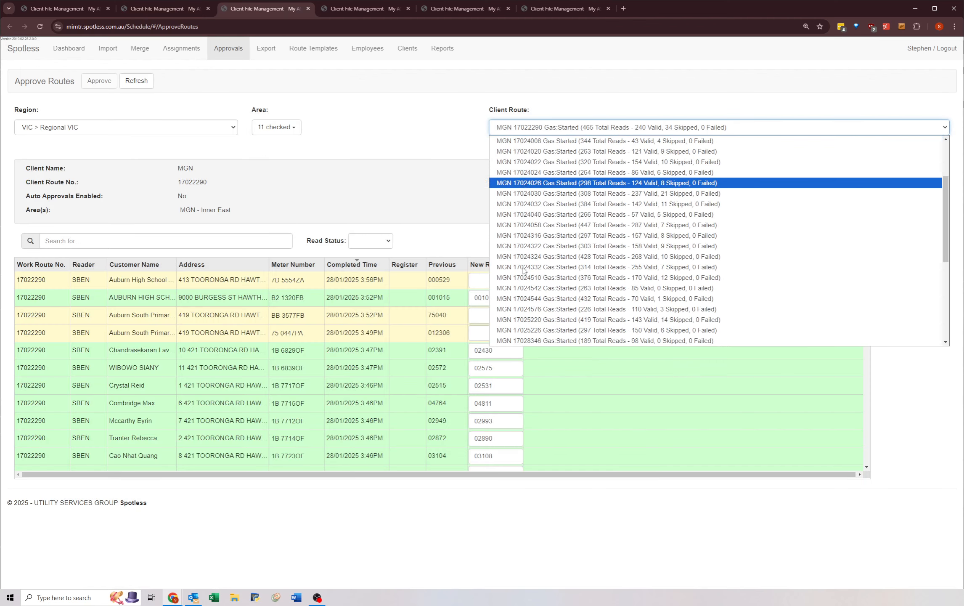
pyautogui.scroll(-3, 523, 270)
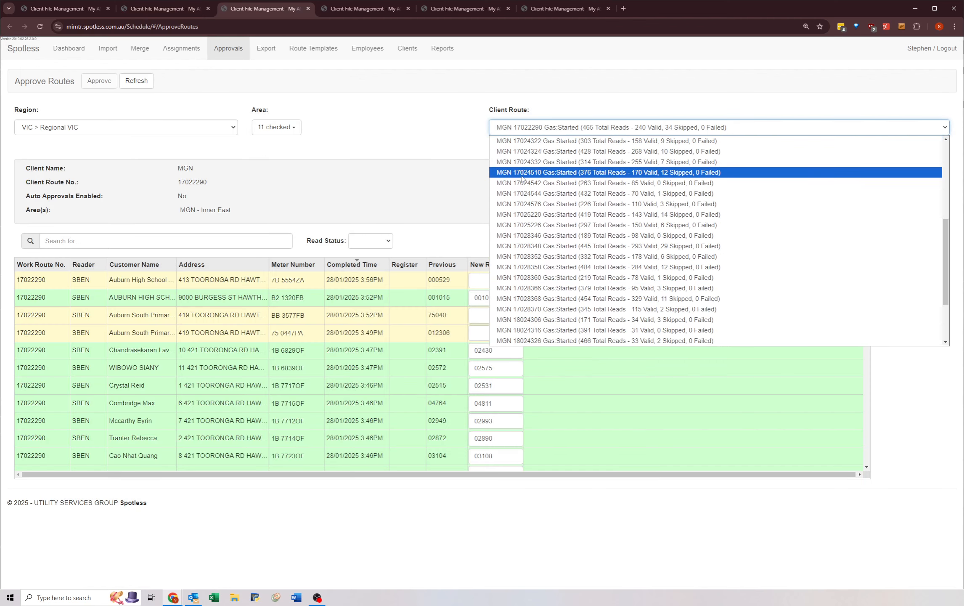
pyautogui.click(522, 181)
pyautogui.click(137, 81)
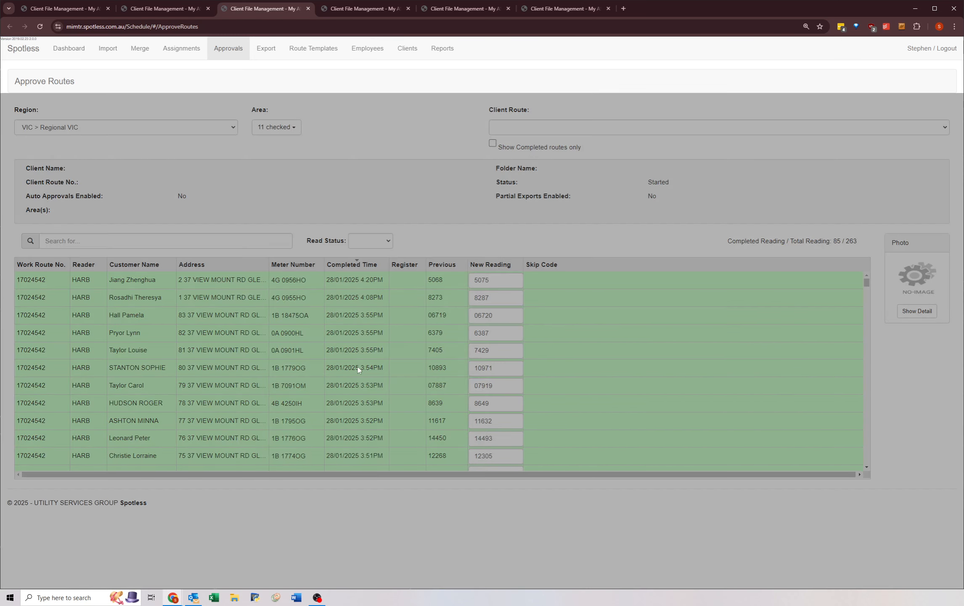
# Step: Select client route MGN 17024544 in the fourth Approve Routes tab and approve its readings
pyautogui.hotkey('ctrl', 'Tab')
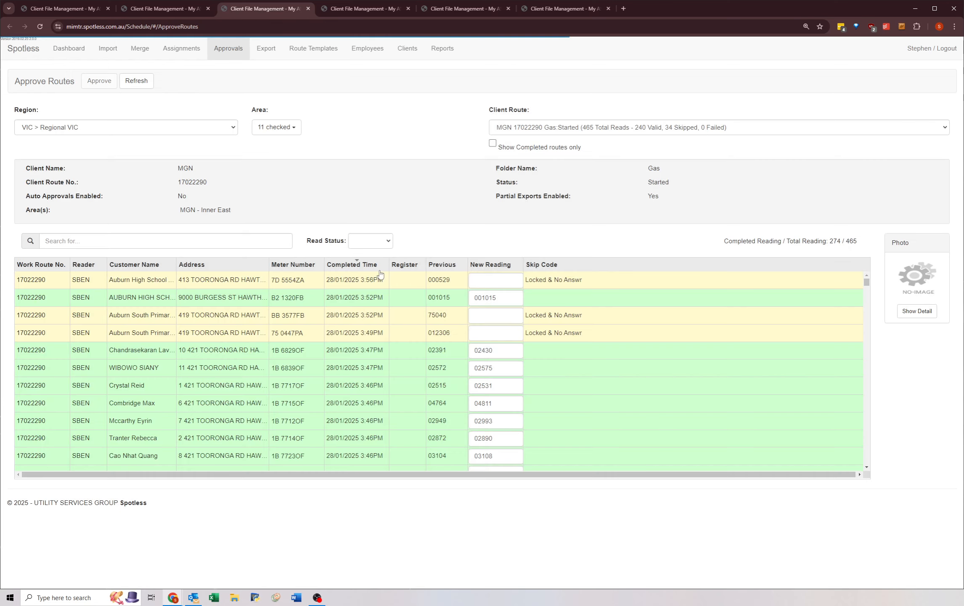
pyautogui.click(510, 128)
pyautogui.scroll(-2, 517, 261)
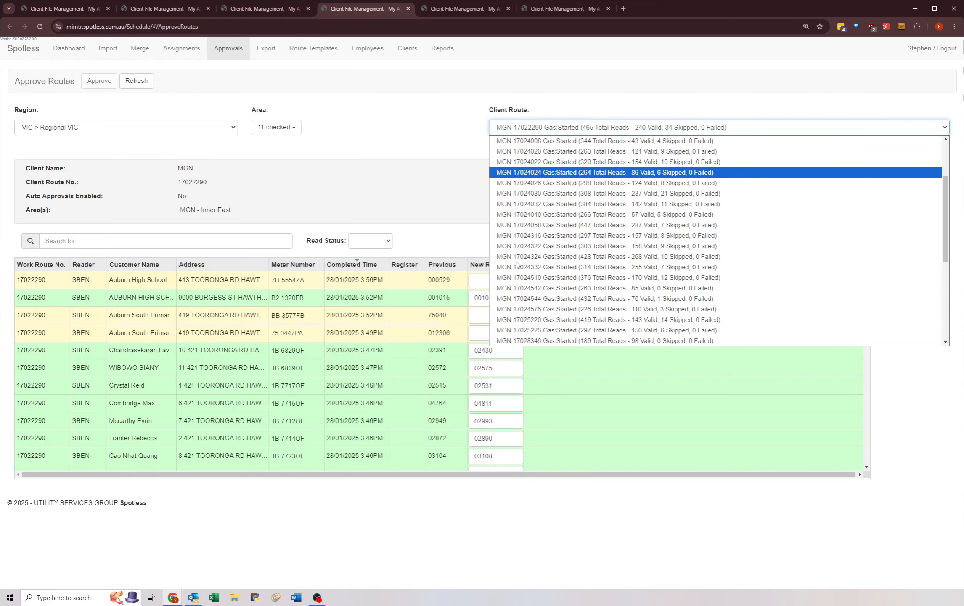
pyautogui.click(519, 298)
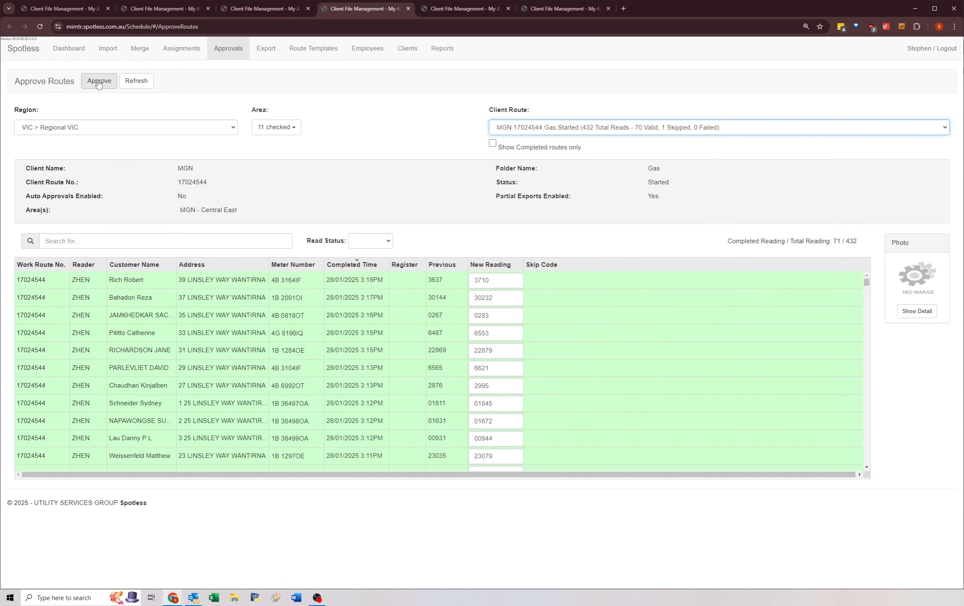
pyautogui.click(98, 81)
pyautogui.hotkey('ctrl', 'Tab')
pyautogui.click(511, 128)
pyautogui.click(523, 311)
pyautogui.click(103, 81)
# Step: Select client route MGN 17025220 in the sixth Approve Routes tab and approve its readings
pyautogui.hotkey('ctrl', 'Tab')
pyautogui.click(511, 127)
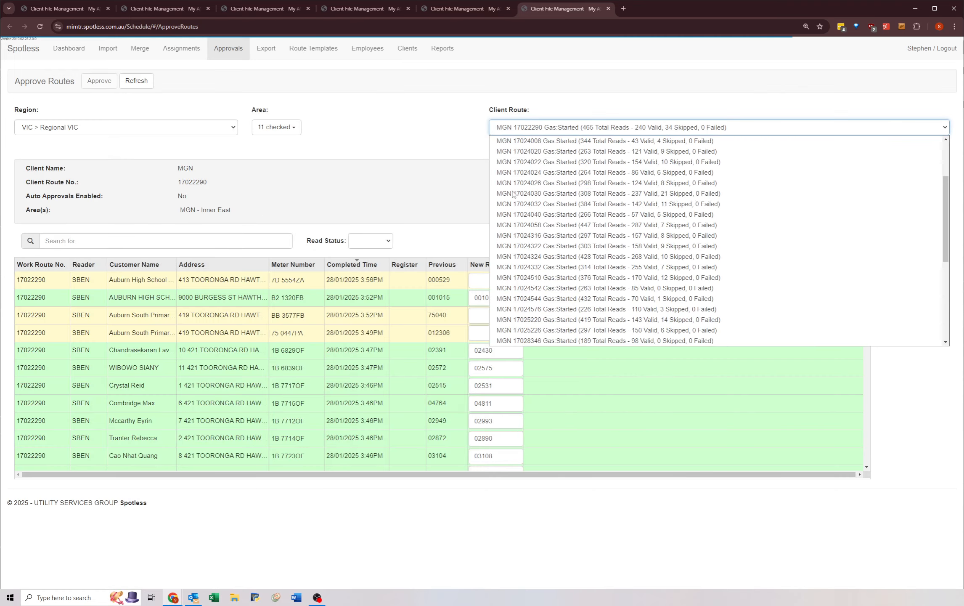
pyautogui.click(516, 320)
pyautogui.click(103, 81)
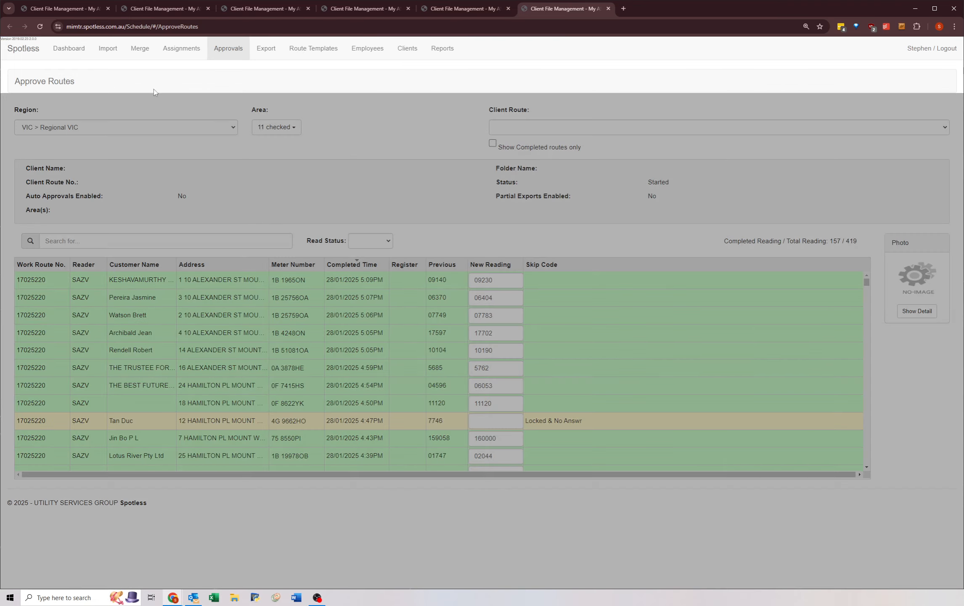
# Step: Select client route MGN 17025226 in the first Approve Routes tab and approve its readings
pyautogui.hotkey('ctrl', 'Tab')
pyautogui.click(511, 127)
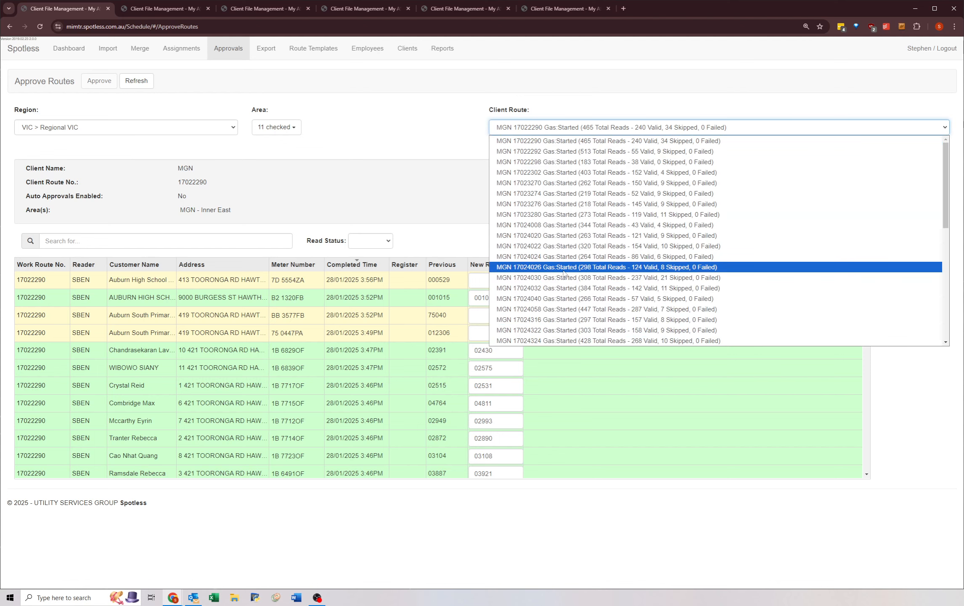
pyautogui.scroll(-2, 561, 283)
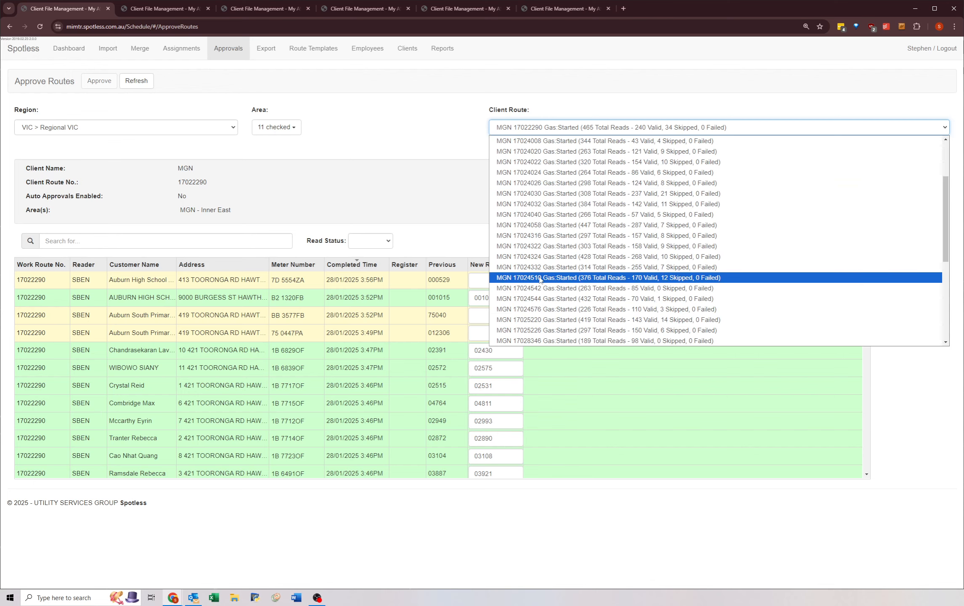
pyautogui.click(519, 330)
pyautogui.click(96, 82)
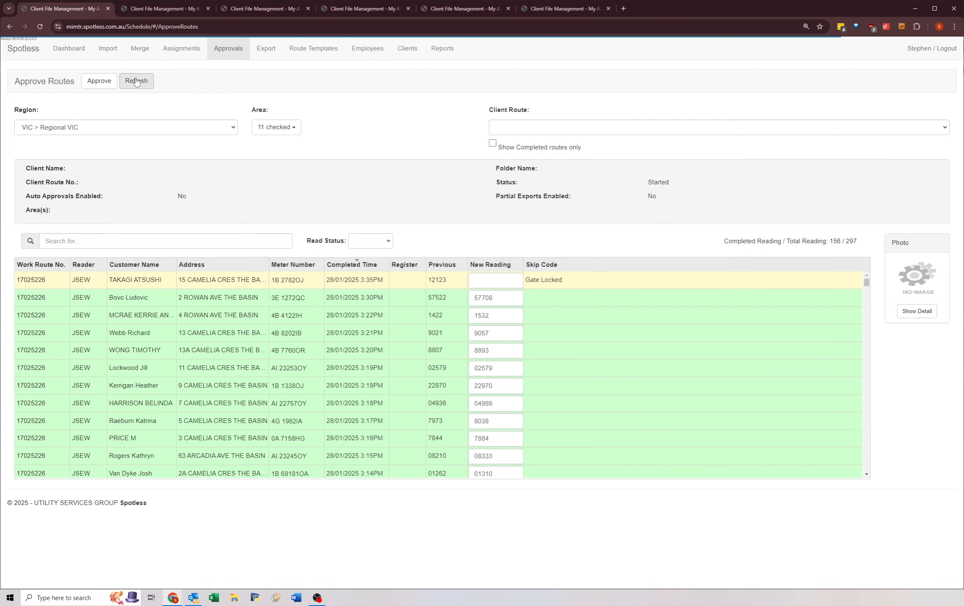
# Step: Select client route MGN 17028346 in the second Approve Routes tab and approve its readings
pyautogui.hotkey('ctrl', 'Tab')
pyautogui.click(511, 127)
pyautogui.click(518, 310)
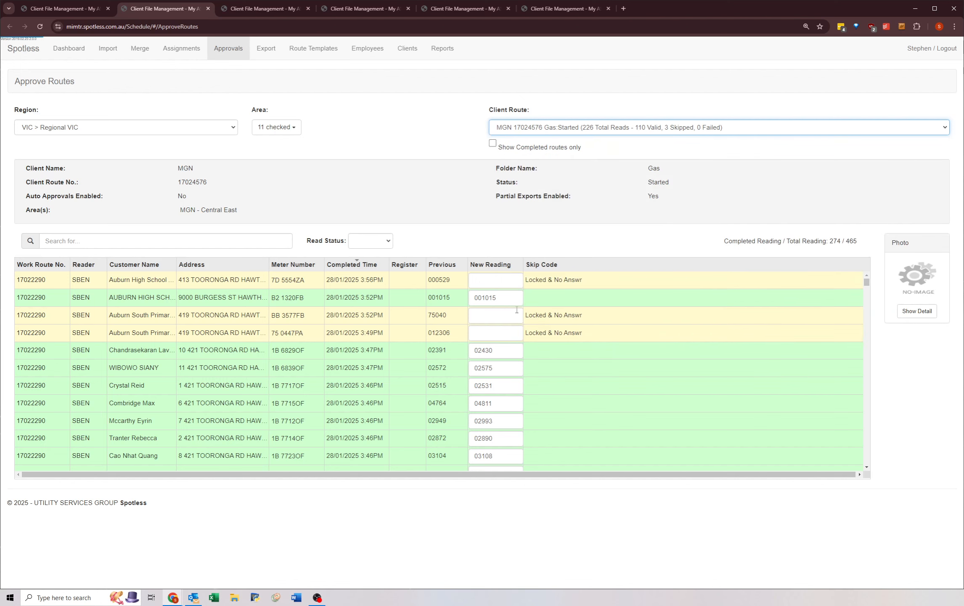
pyautogui.press('Down')
pyautogui.press('Down')
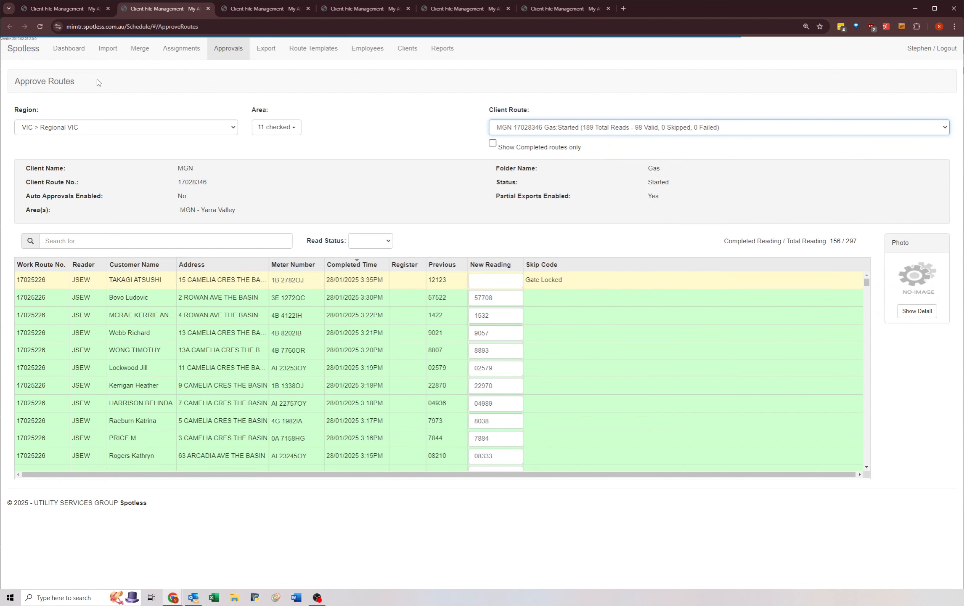
pyautogui.click(100, 83)
# Step: Look through the full client route list in the third Approve Routes tab to review the started MGN routes
pyautogui.hotkey('ctrl', 'Tab')
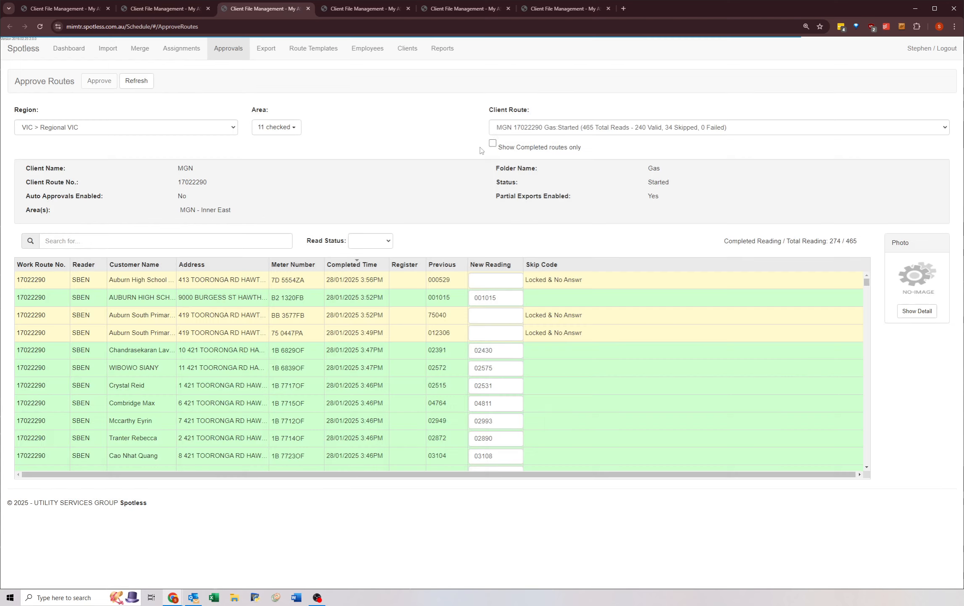
pyautogui.click(515, 128)
pyautogui.scroll(-5, 517, 309)
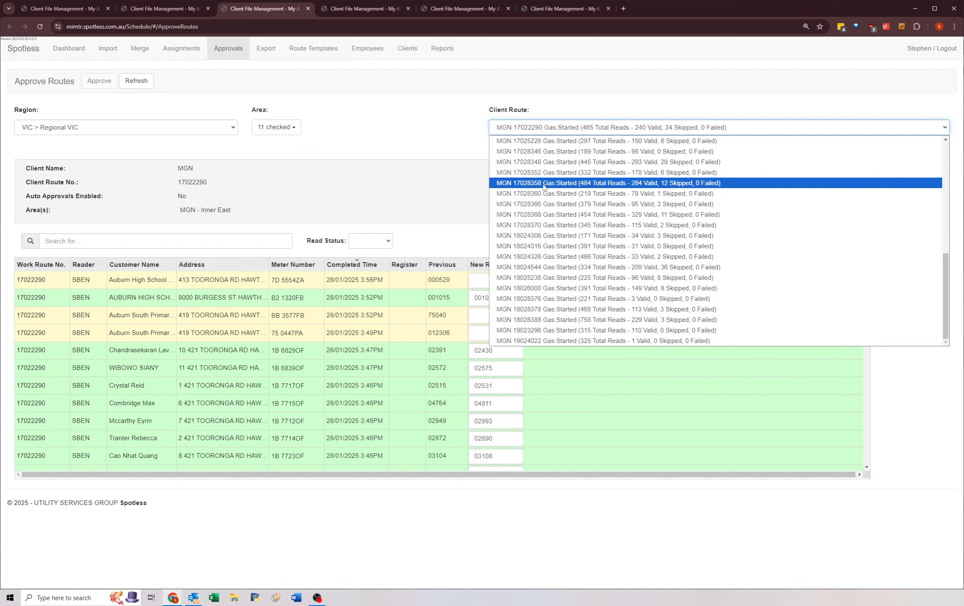
pyautogui.scroll(5, 536, 202)
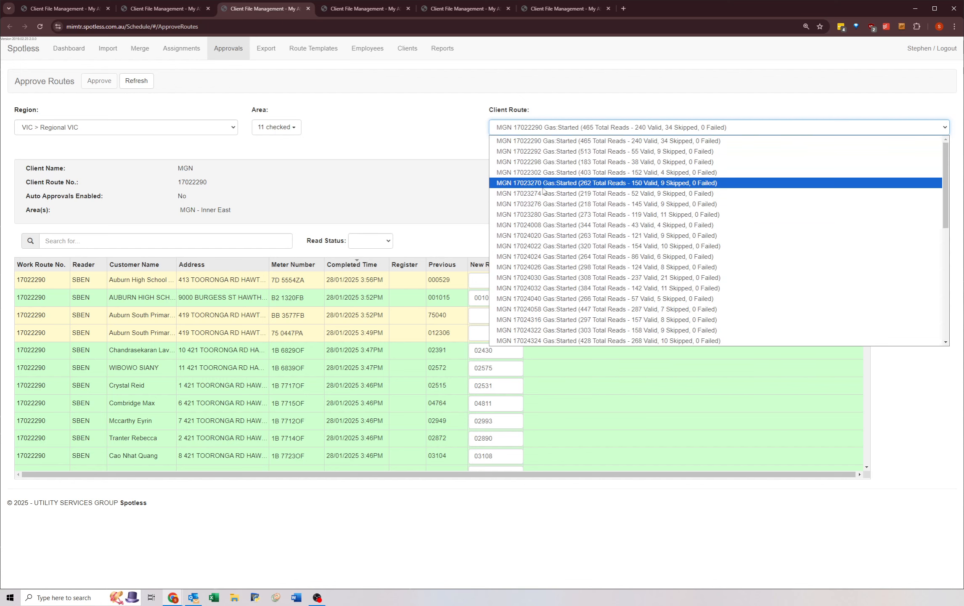
pyautogui.click(510, 127)
pyautogui.click(509, 131)
pyautogui.scroll(-7, 521, 204)
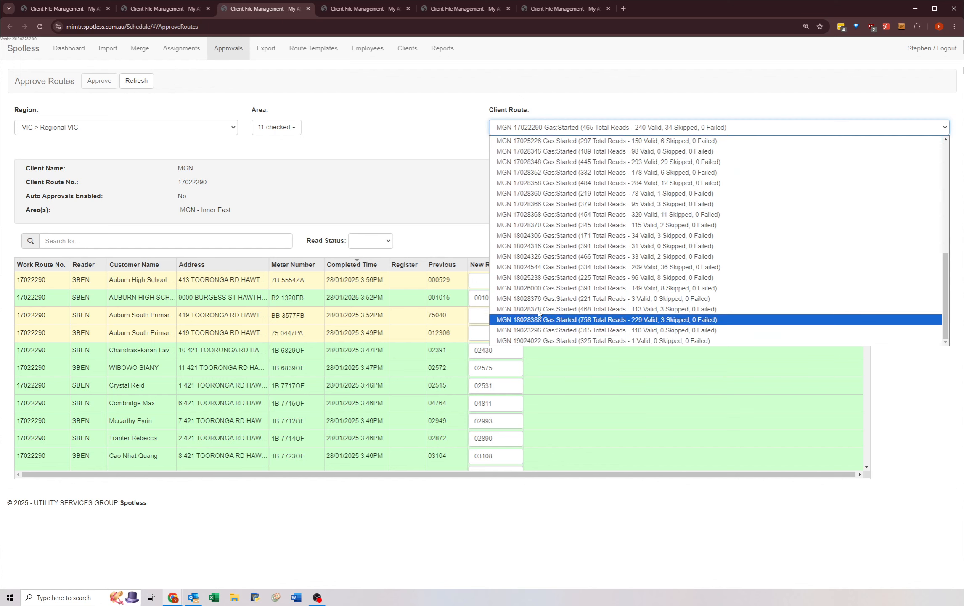
pyautogui.scroll(6, 521, 160)
pyautogui.scroll(-7, 522, 160)
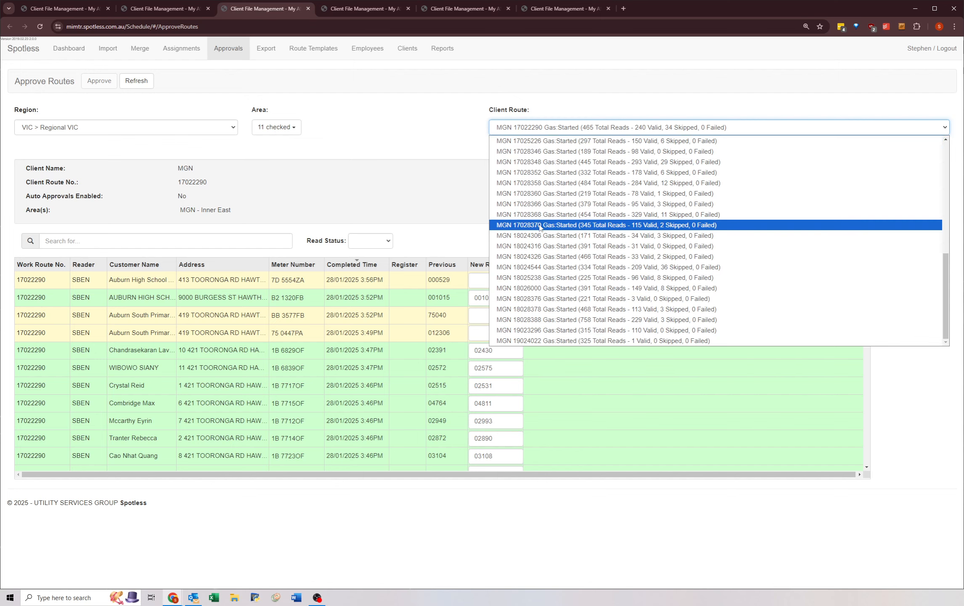
pyautogui.click(379, 130)
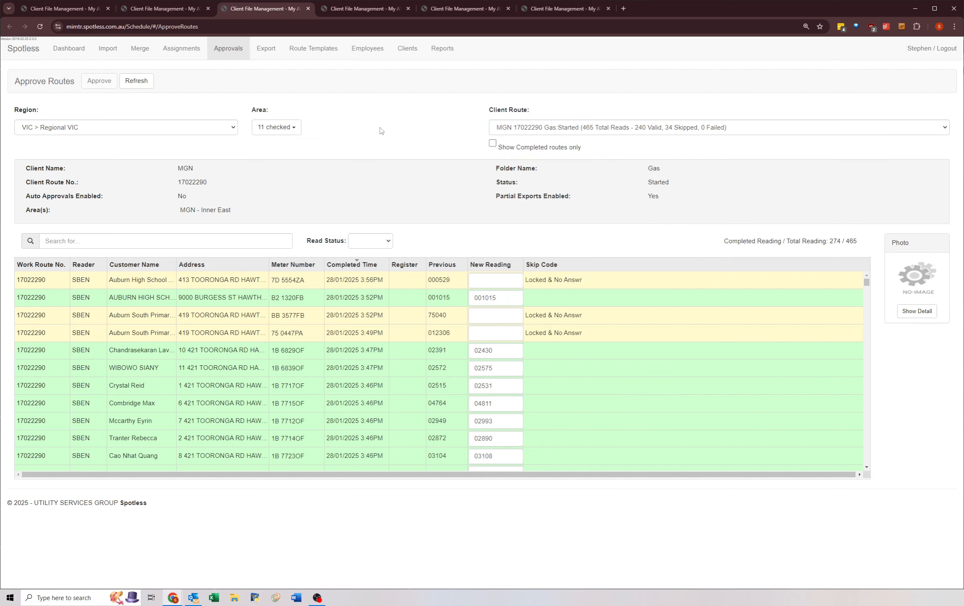
# Step: Select client route MGN 17028348 in the third Approve Routes tab and approve its readings
pyautogui.click(506, 129)
pyautogui.click(521, 152)
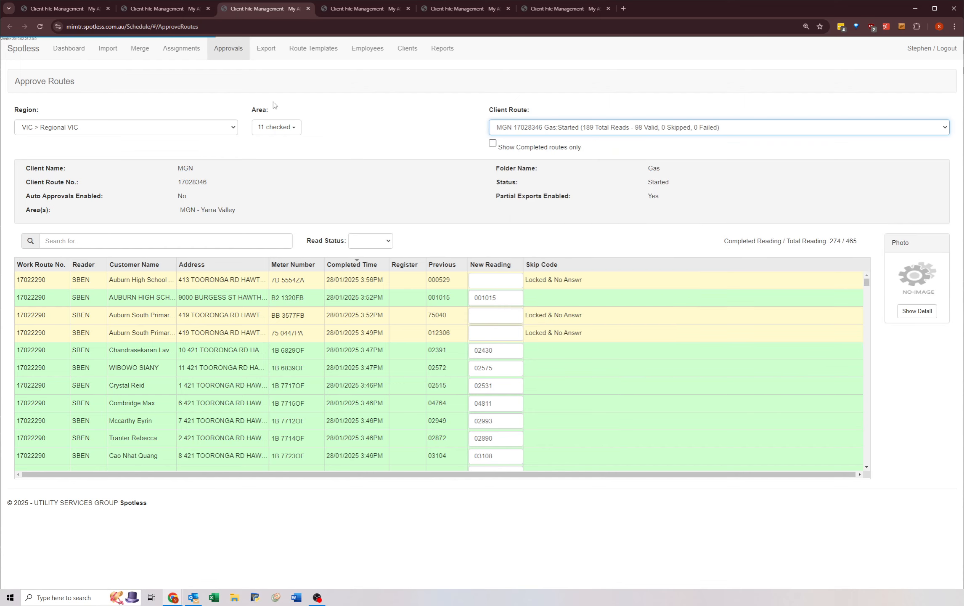
pyautogui.click(98, 83)
pyautogui.click(136, 81)
# Step: Select client route MGN 17028352 in the fourth Approve Routes tab and approve its readings
pyautogui.hotkey('ctrl', 'Tab')
pyautogui.click(514, 127)
pyautogui.scroll(-5, 522, 177)
pyautogui.click(521, 170)
pyautogui.click(133, 82)
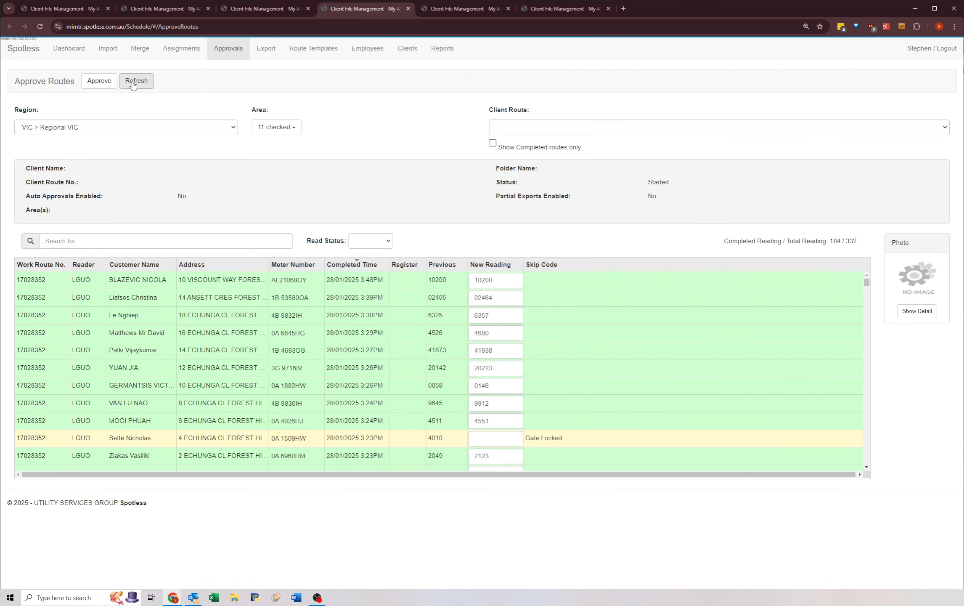
# Step: Select client route MGN 17028358 in the fifth Approve Routes tab and approve its readings
pyautogui.hotkey('ctrl', 'Tab')
pyautogui.click(515, 127)
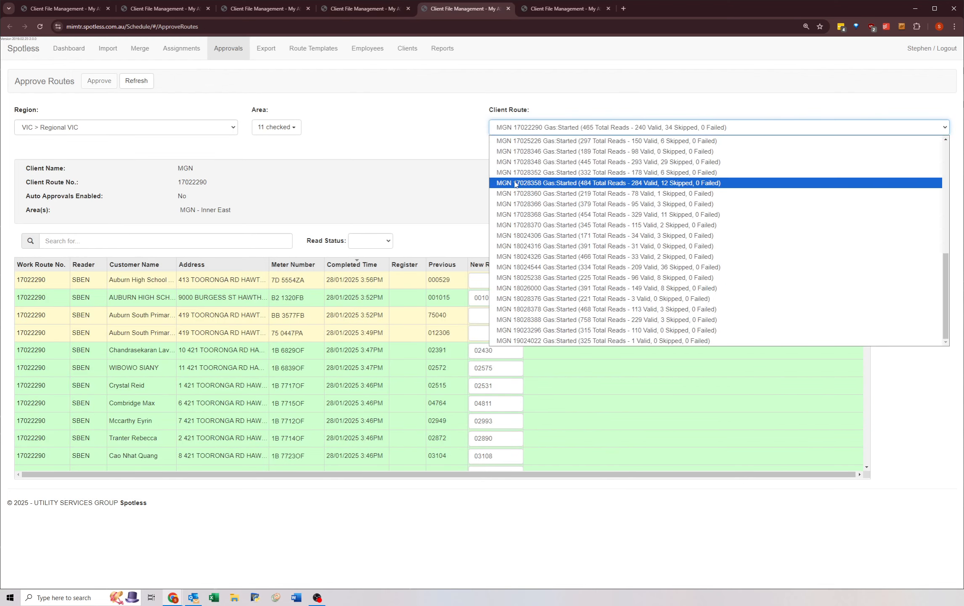
pyautogui.click(514, 182)
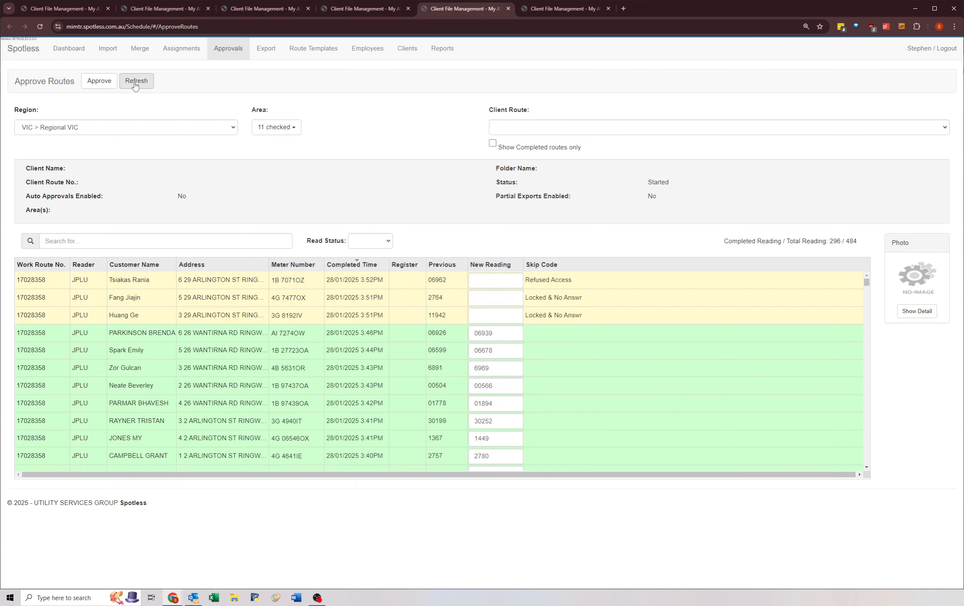
pyautogui.click(136, 81)
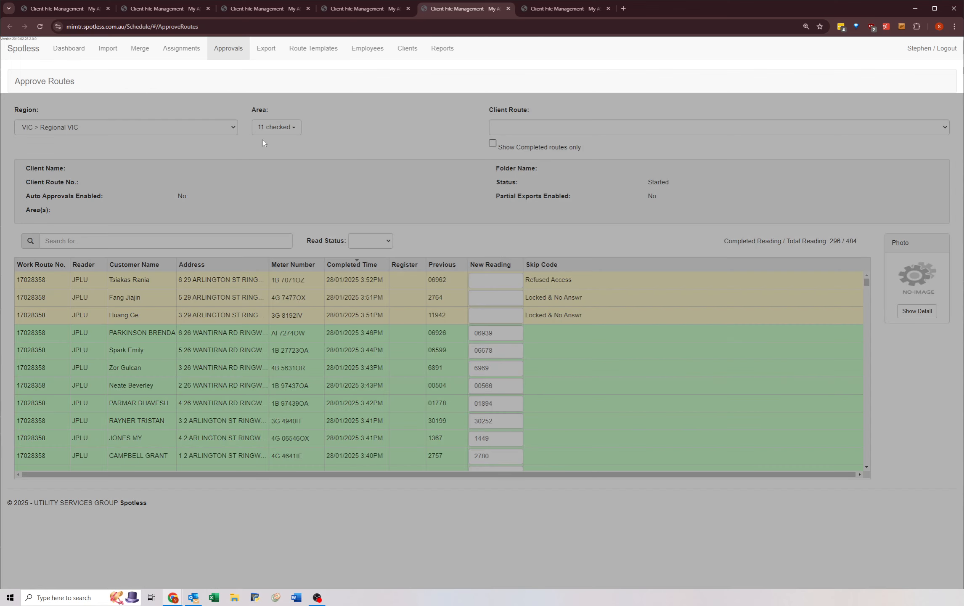
# Step: Select client route MGN 17028360 in the sixth Approve Routes tab, approve its readings and refresh the route list
pyautogui.hotkey('ctrl', 'Tab')
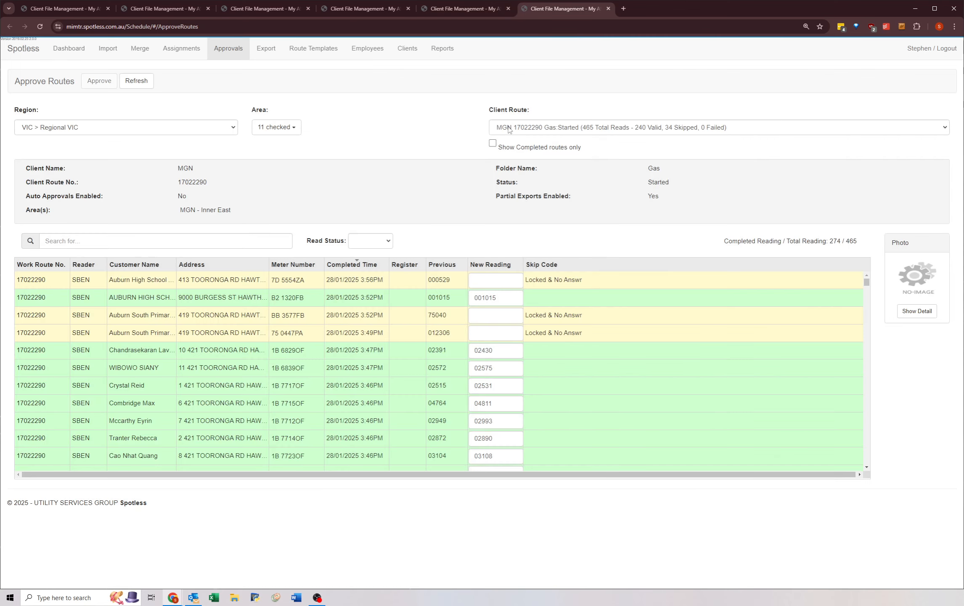
pyautogui.click(509, 128)
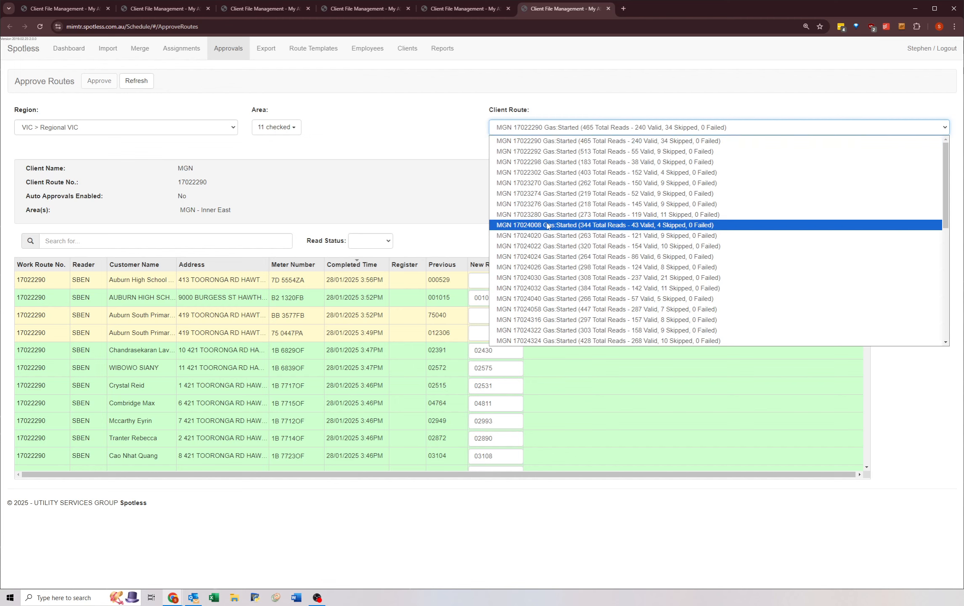
pyautogui.keyDown('ctrl'); pyautogui.scroll(-7, 548, 226); pyautogui.keyUp('ctrl')
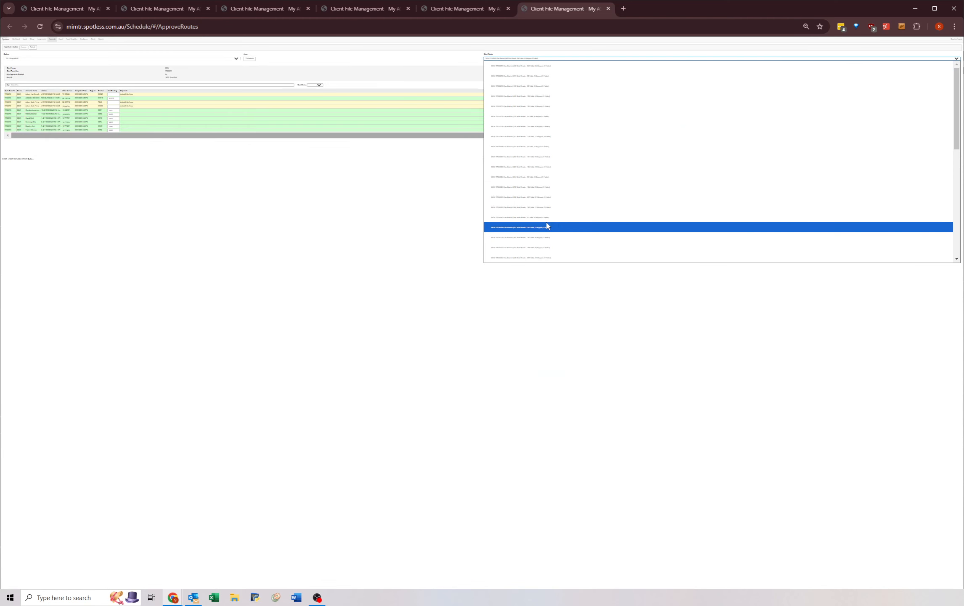
pyautogui.keyDown('ctrl'); pyautogui.scroll(8, 541, 223); pyautogui.keyUp('ctrl')
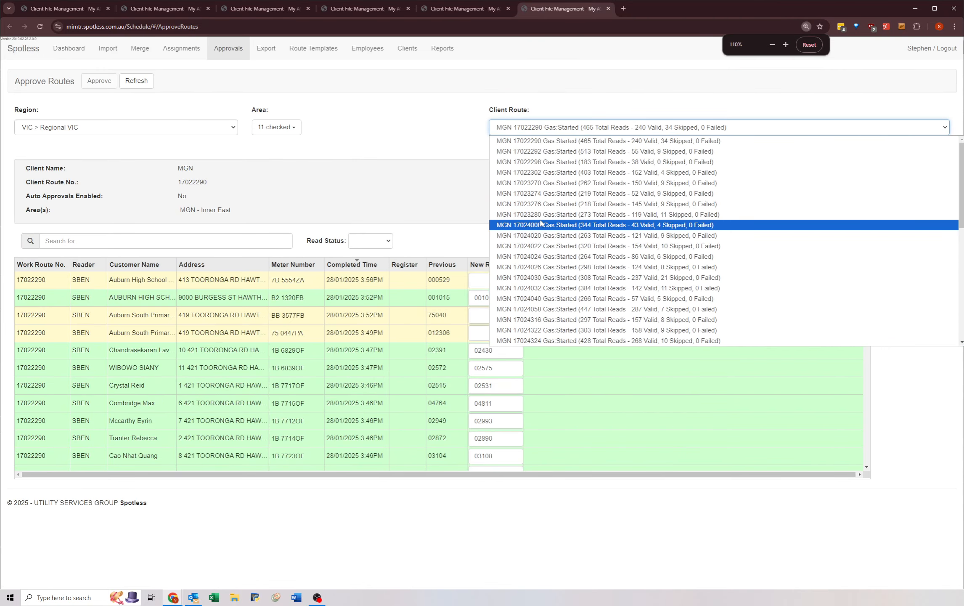
pyautogui.scroll(-6, 531, 208)
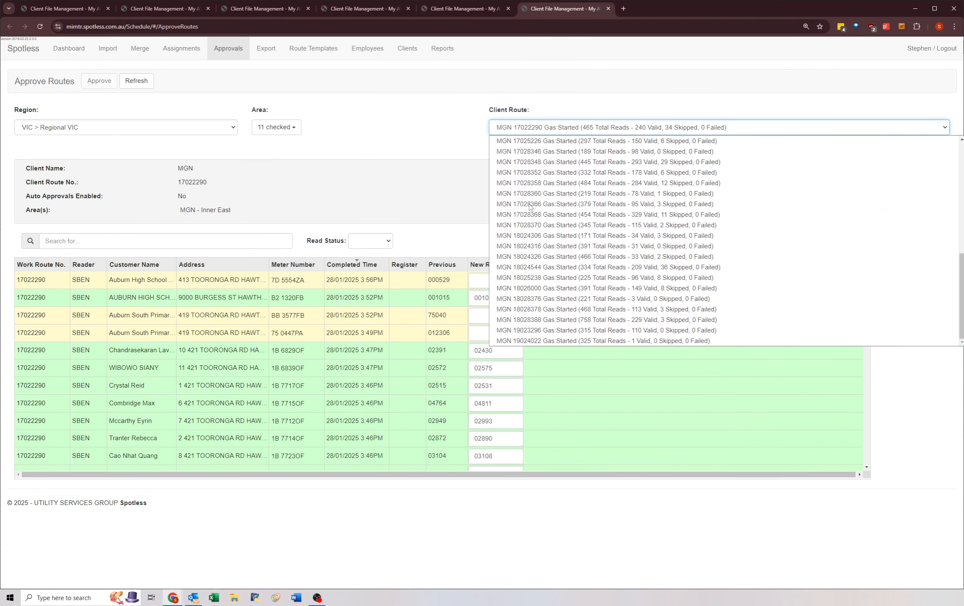
pyautogui.click(519, 181)
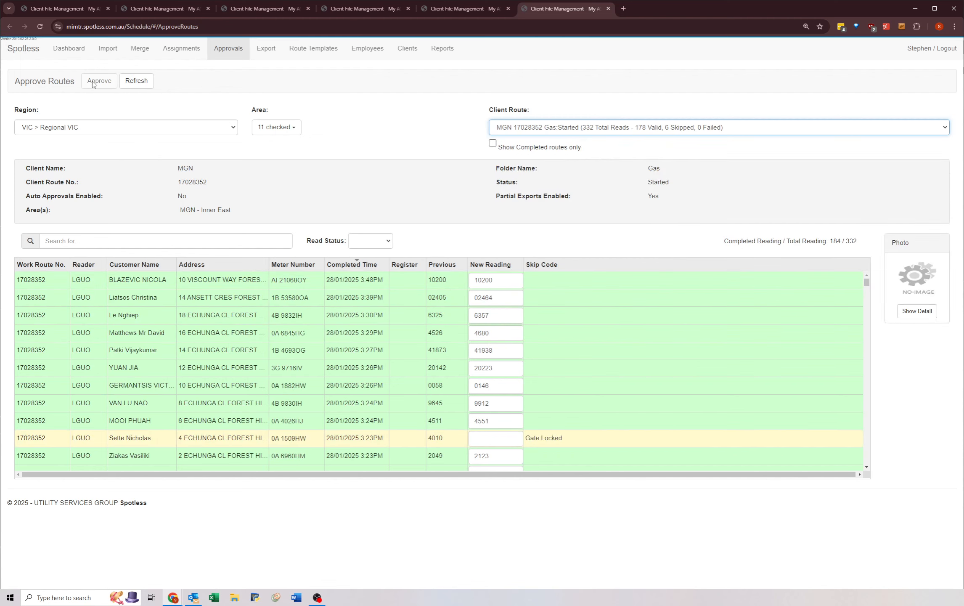
pyautogui.press('Down')
pyautogui.click(99, 82)
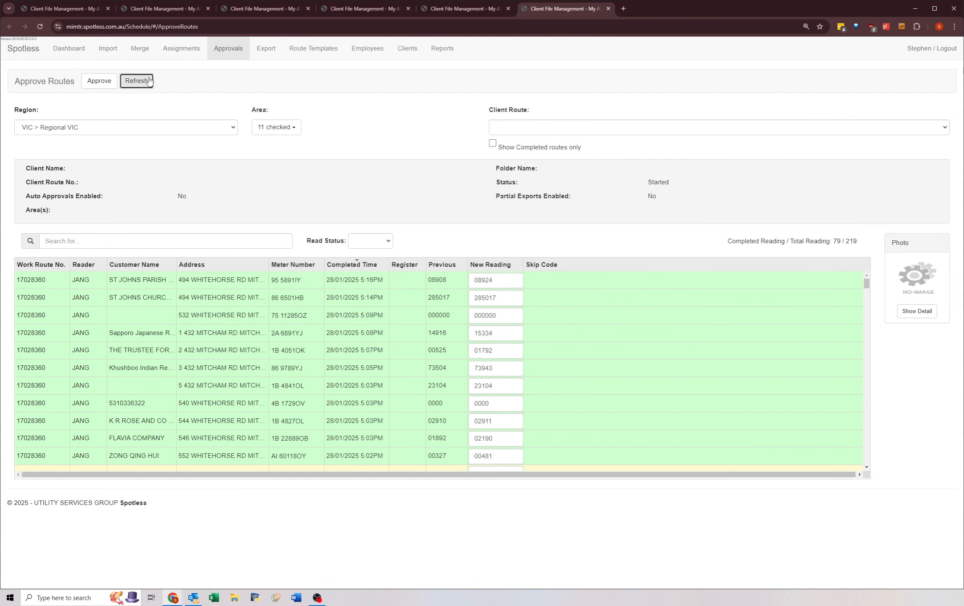
pyautogui.click(149, 80)
# Step: Select client route MGN 17028366 in the first Approve Routes tab, approve its readings and refresh the route list
pyautogui.hotkey('ctrl', 'Tab')
pyautogui.click(494, 127)
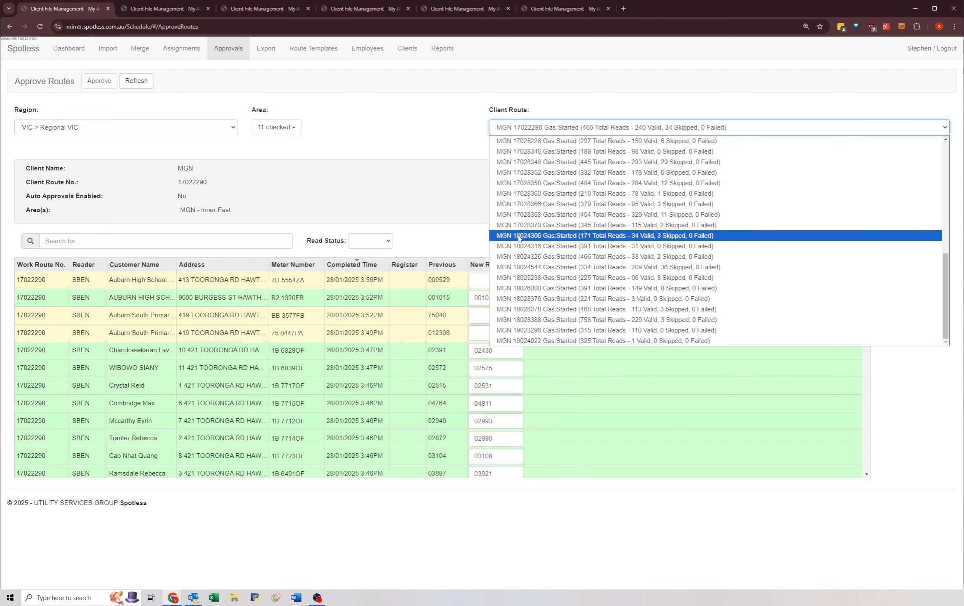
pyautogui.click(512, 204)
pyautogui.click(123, 81)
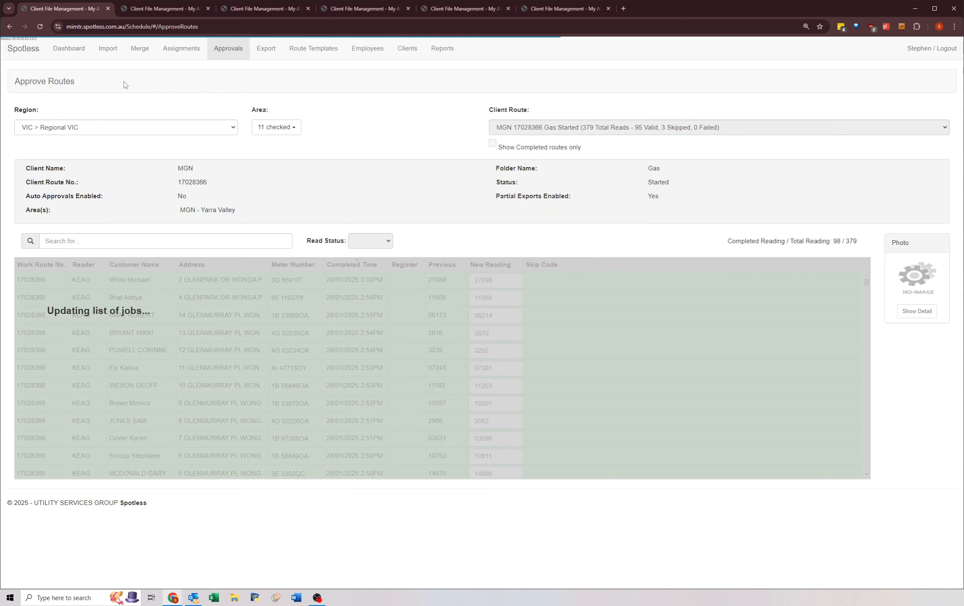
# Step: Select client route MGN 17028368 in the second Approve Routes tab, approve its readings and refresh the route list
pyautogui.hotkey('ctrl', 'Tab')
pyautogui.click(504, 128)
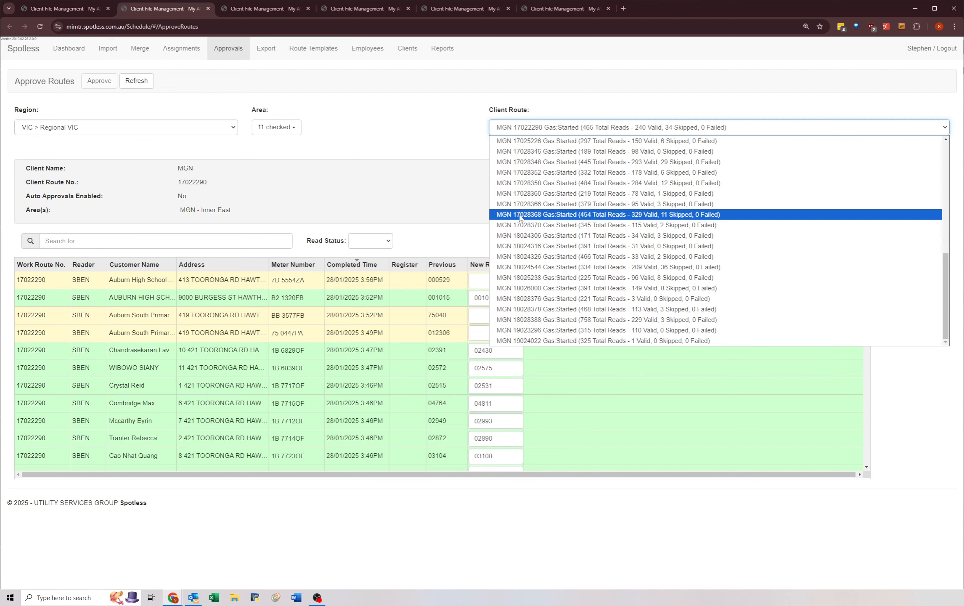
pyautogui.click(520, 215)
pyautogui.click(137, 81)
# Step: Select client route MGN 17028370 in the third Approve Routes tab and approve its readings
pyautogui.hotkey('ctrl', 'Tab')
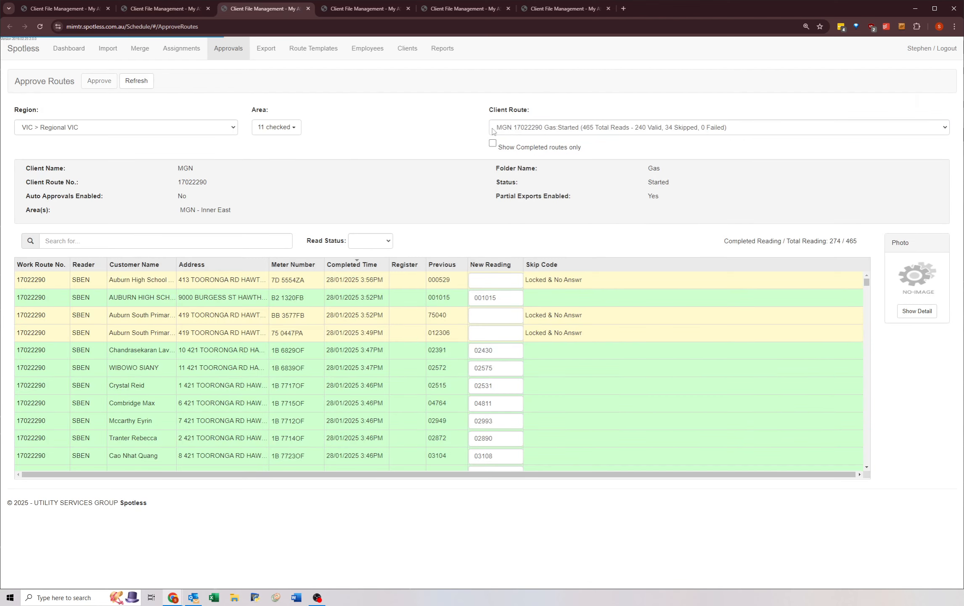
pyautogui.click(495, 128)
pyautogui.click(525, 224)
pyautogui.click(106, 81)
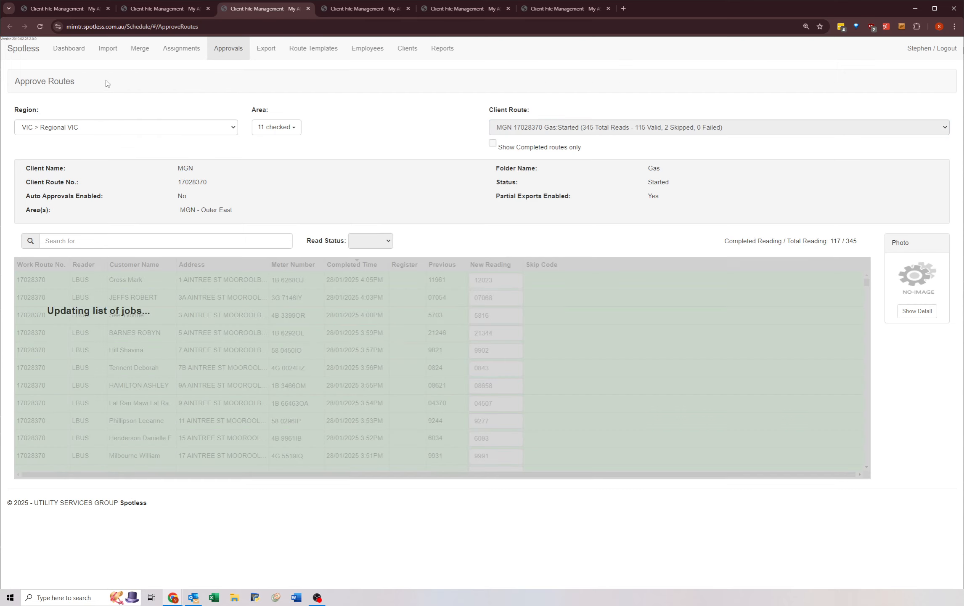
# Step: Select client route MGN 18024306 in the fourth Approve Routes tab and approve its readings
pyautogui.hotkey('ctrl', 'Tab')
pyautogui.click(505, 128)
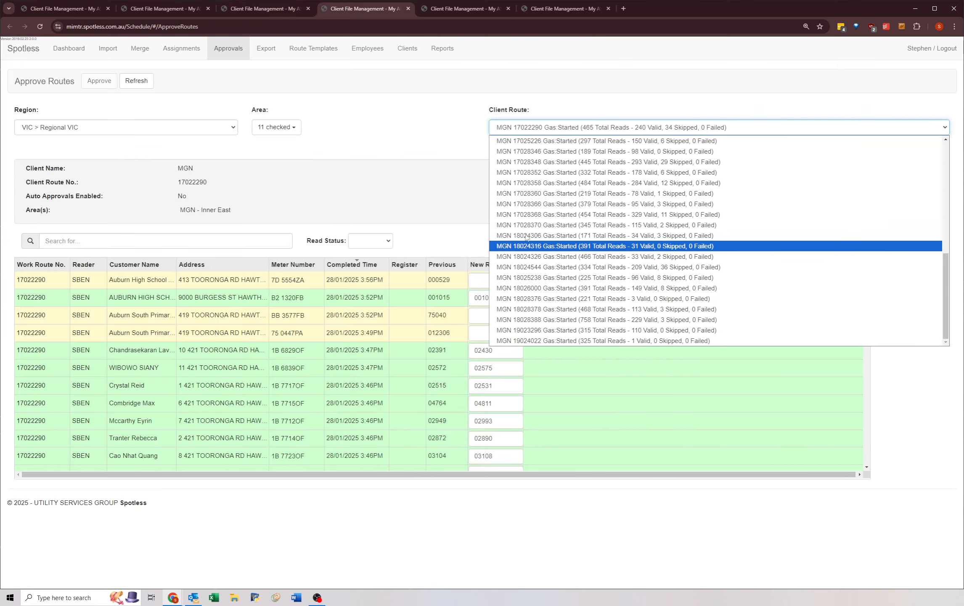
pyautogui.click(526, 235)
pyautogui.click(99, 81)
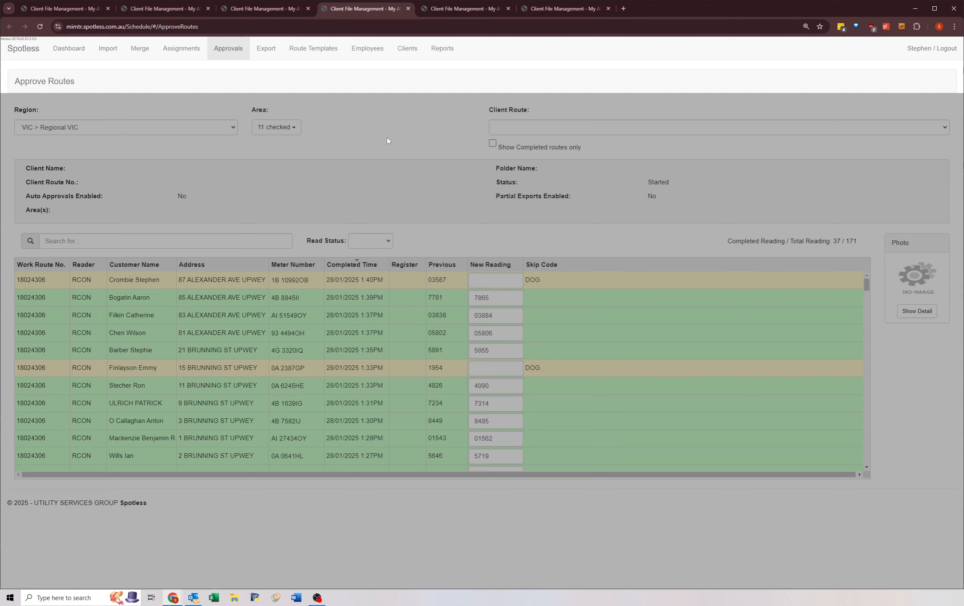
# Step: Select client route MGN 18024316 in the fifth Approve Routes tab and approve its readings
pyautogui.hotkey('ctrl', 'Tab')
pyautogui.click(526, 127)
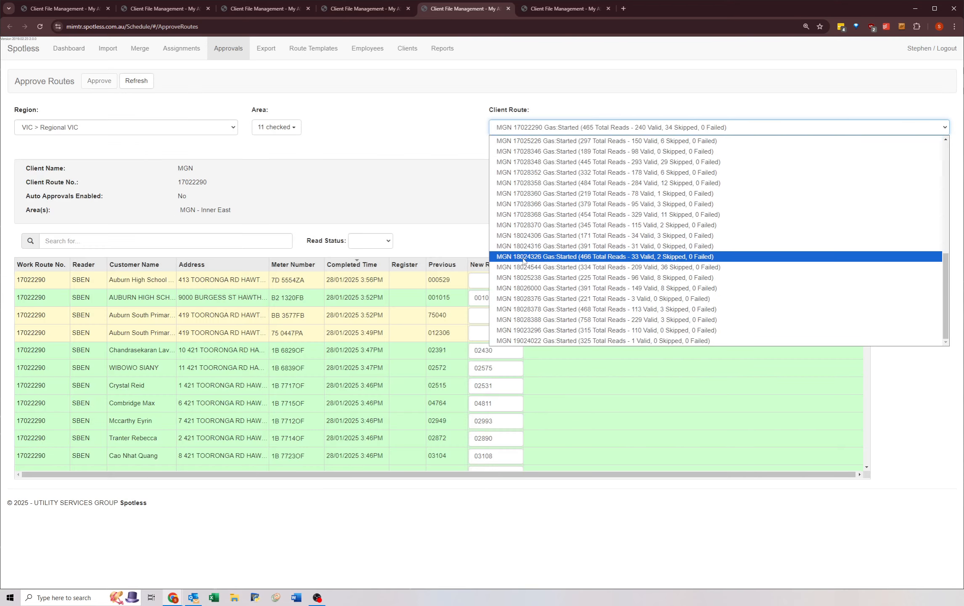
pyautogui.click(518, 245)
pyautogui.click(99, 81)
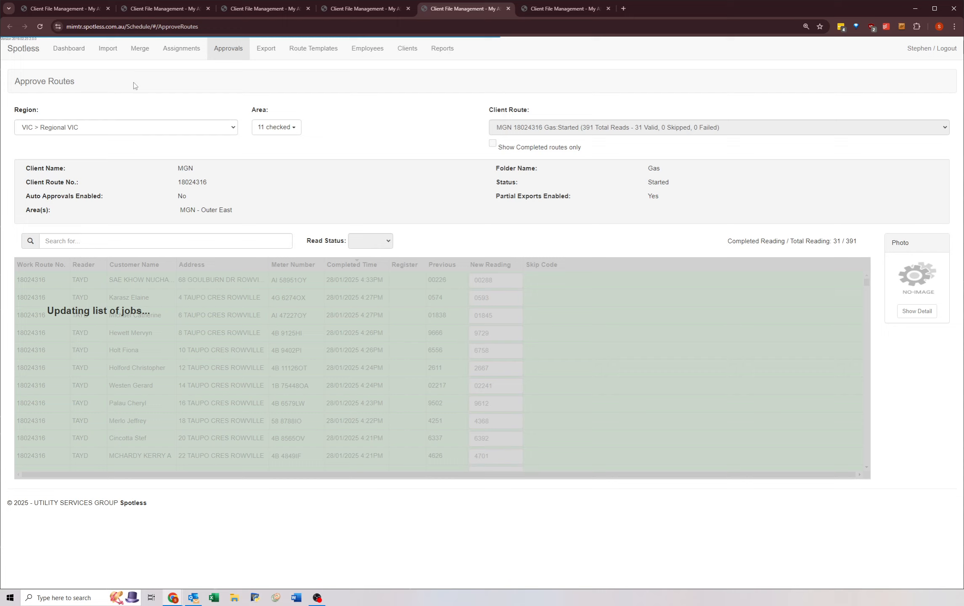
# Step: Select the next outstanding MGN client route after 18024316 in the sixth Approve Routes tab and approve its readings
pyautogui.hotkey('ctrl', 'Tab')
pyautogui.click(525, 127)
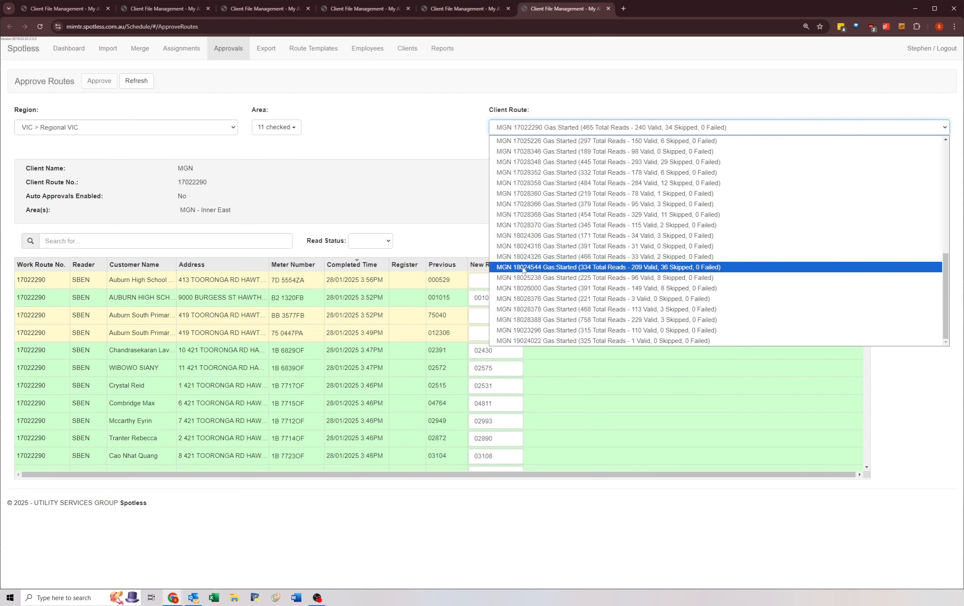
pyautogui.click(523, 266)
pyautogui.click(99, 80)
# Step: Select client route MGN 18024544 in the first Approve Routes tab and approve its readings
pyautogui.hotkey('ctrl', 'Tab')
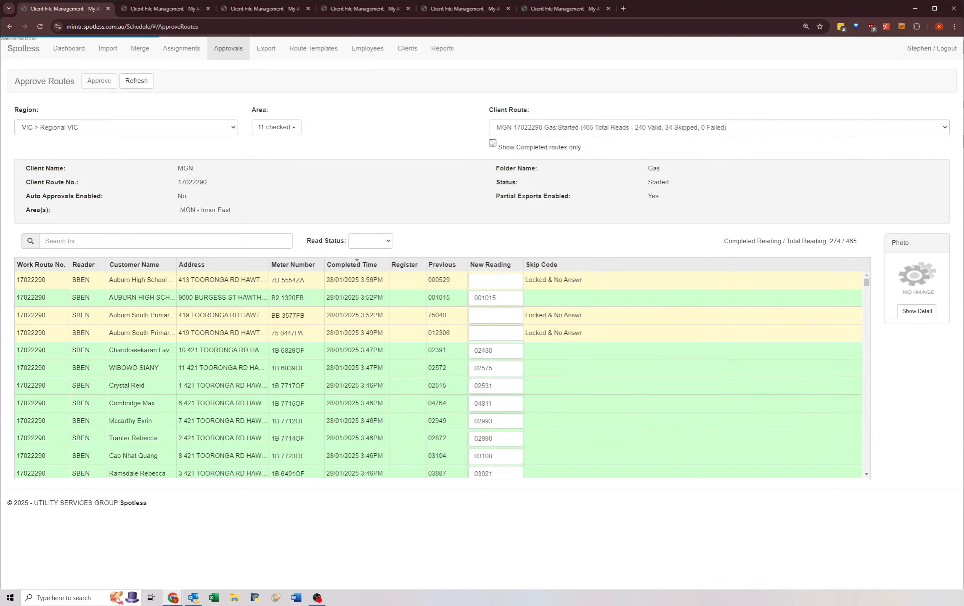
pyautogui.click(537, 128)
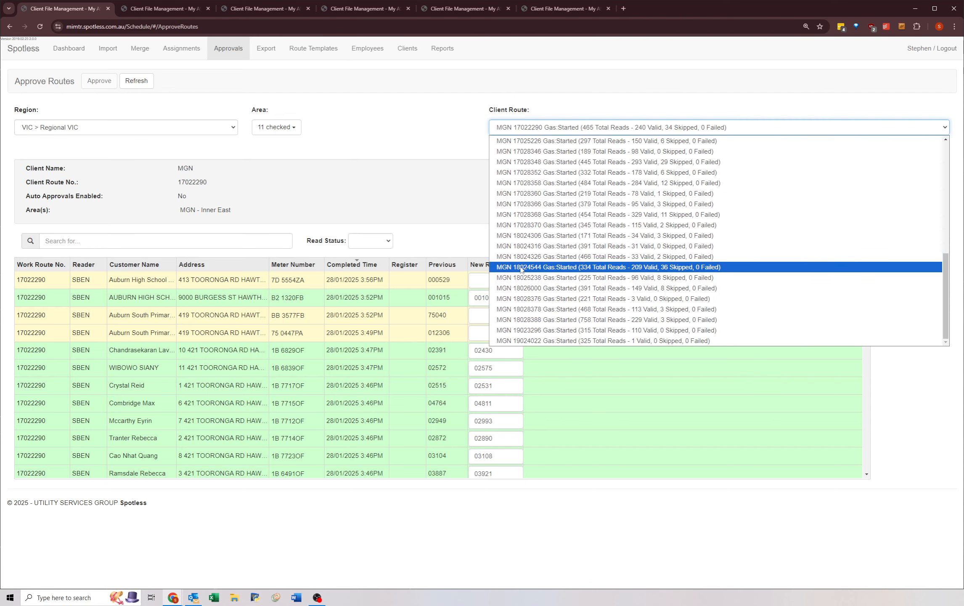
pyautogui.click(521, 268)
pyautogui.click(113, 81)
# Step: Select client route MGN 18025238 in the second Approve Routes tab, approve its readings and refresh the route list
pyautogui.hotkey('ctrl', 'Tab')
pyautogui.click(512, 128)
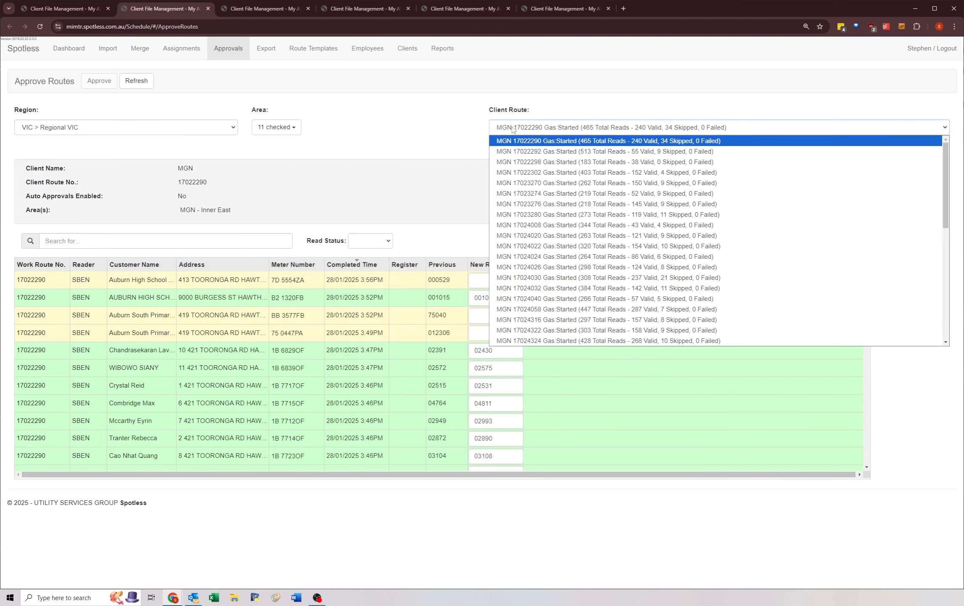
pyautogui.scroll(-7, 522, 247)
pyautogui.click(521, 278)
pyautogui.click(145, 82)
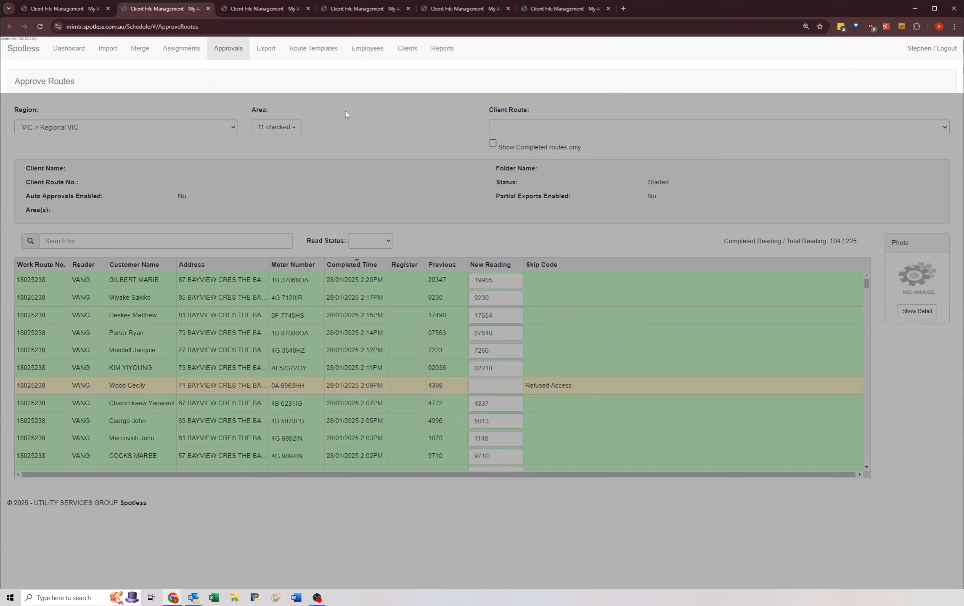
# Step: Select client route MGN 18026000 in the third Approve Routes tab, approve its readings and refresh the route list
pyautogui.hotkey('ctrl', 'Tab')
pyautogui.click(512, 128)
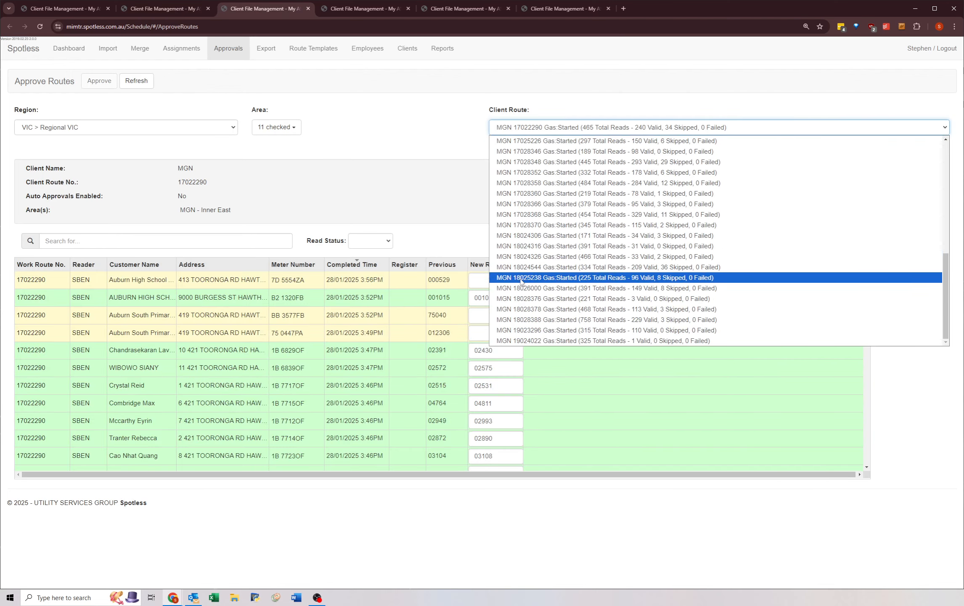
pyautogui.click(521, 275)
pyautogui.click(109, 87)
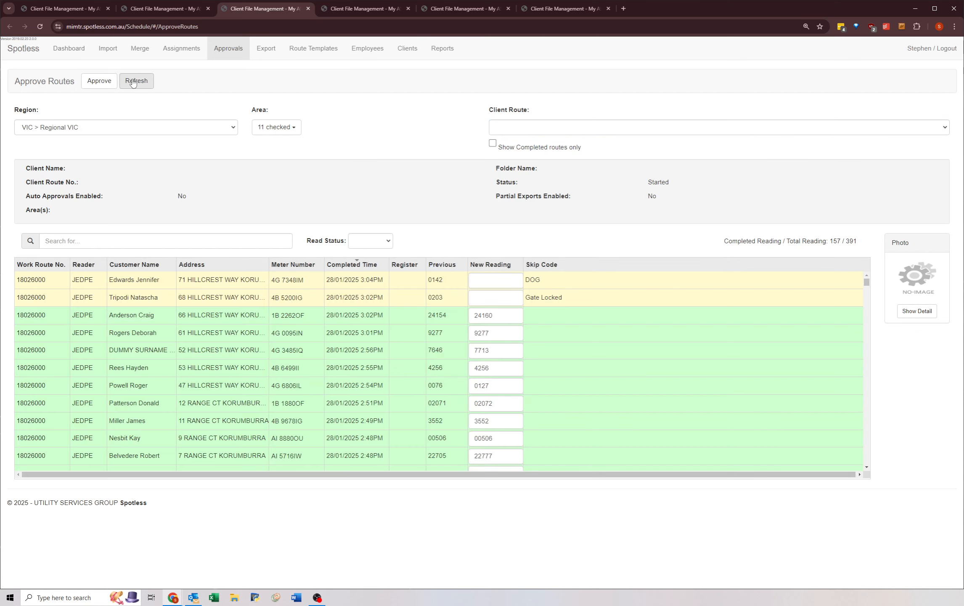
pyautogui.click(137, 82)
# Step: Select client route MGN 18028376 in the fourth Approve Routes tab, approve its readings and refresh the route list
pyautogui.hotkey('ctrl', 'Tab')
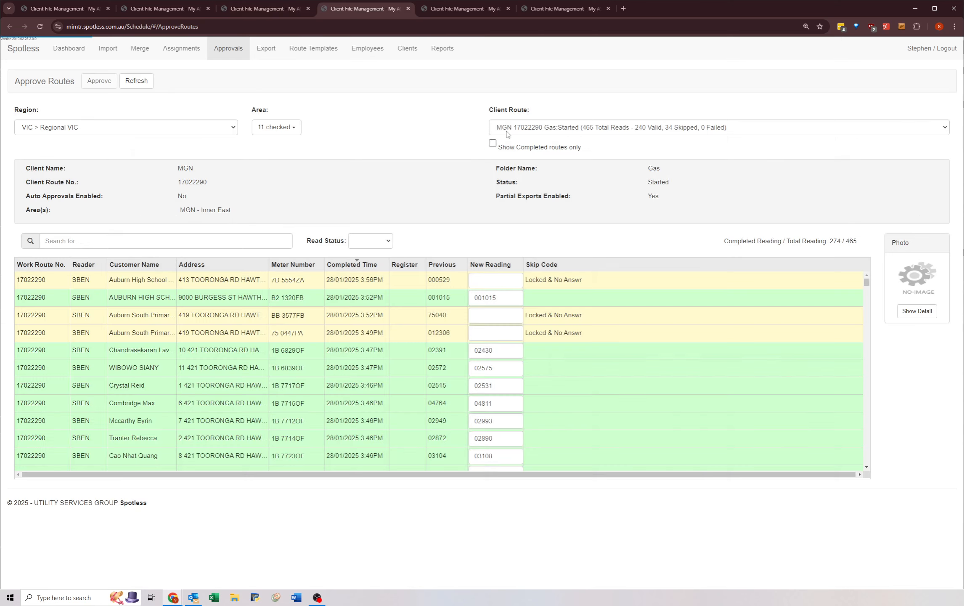
pyautogui.click(507, 128)
pyautogui.scroll(-7, 534, 217)
pyautogui.click(523, 297)
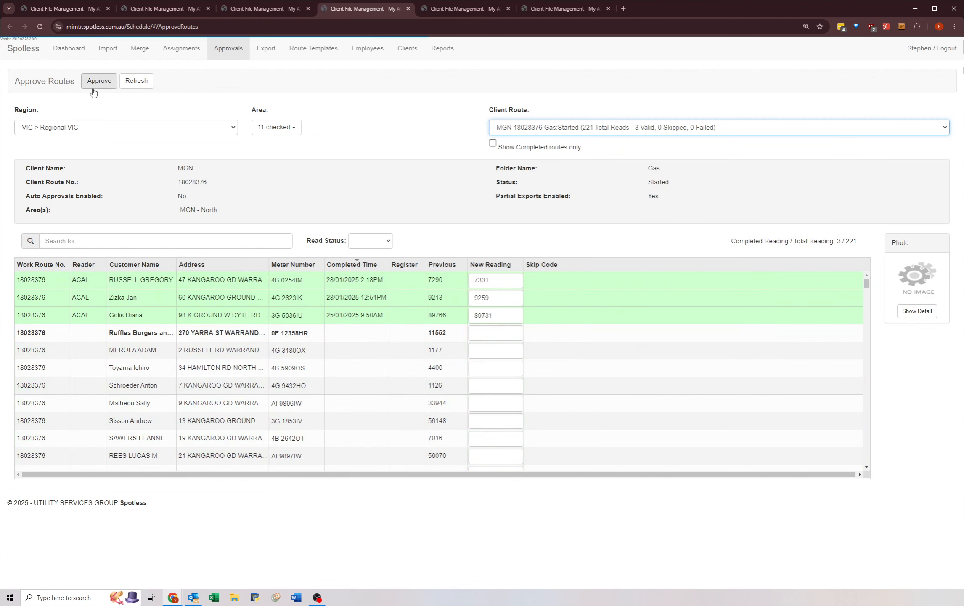
pyautogui.click(99, 81)
pyautogui.click(137, 81)
# Step: Select client route MGN 18028378 in the fifth Approve Routes tab, approve its readings and refresh the route list
pyautogui.hotkey('ctrl', 'Tab')
pyautogui.click(520, 127)
pyautogui.scroll(-7, 522, 219)
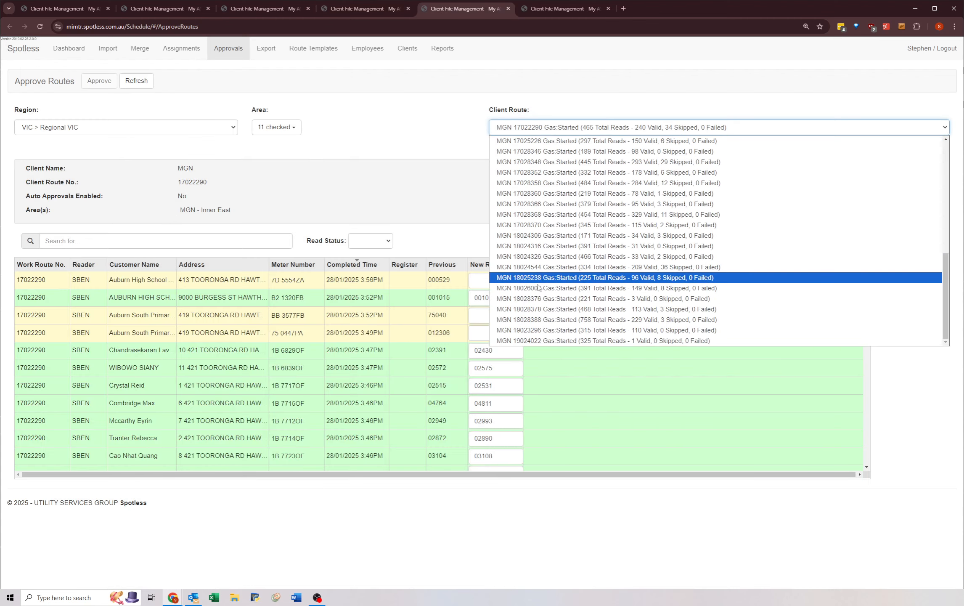
pyautogui.click(521, 306)
pyautogui.click(104, 83)
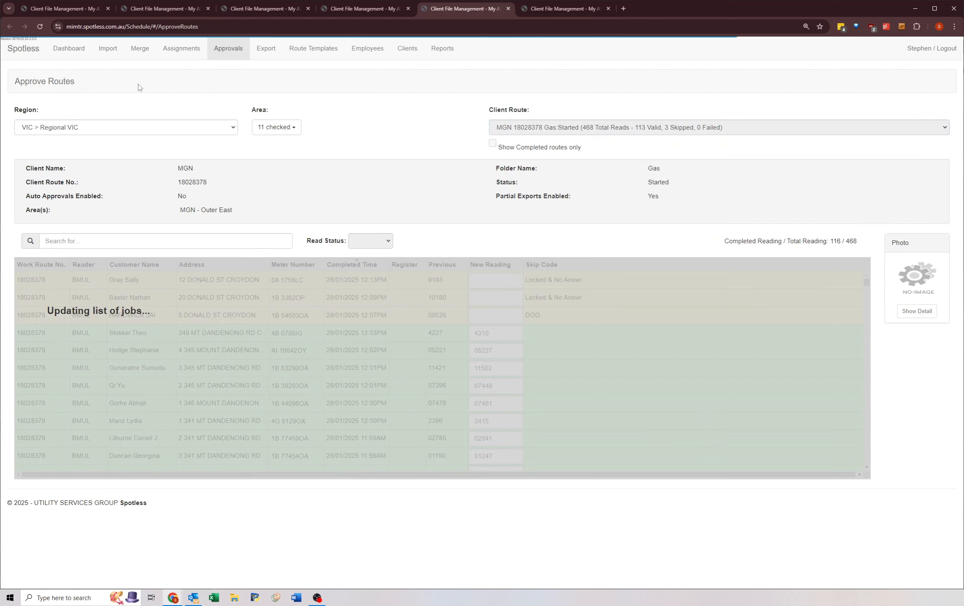
pyautogui.click(136, 85)
# Step: Select client route MGN 18028388 in the sixth Approve Routes tab, approve its readings and refresh the route list
pyautogui.hotkey('ctrl', 'Tab')
pyautogui.click(506, 128)
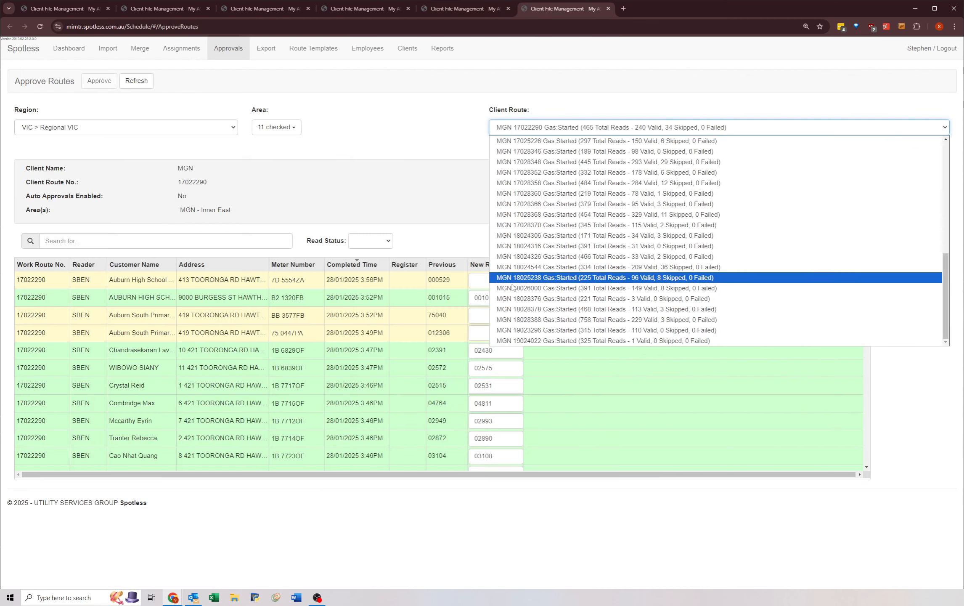
pyautogui.click(521, 306)
pyautogui.click(99, 83)
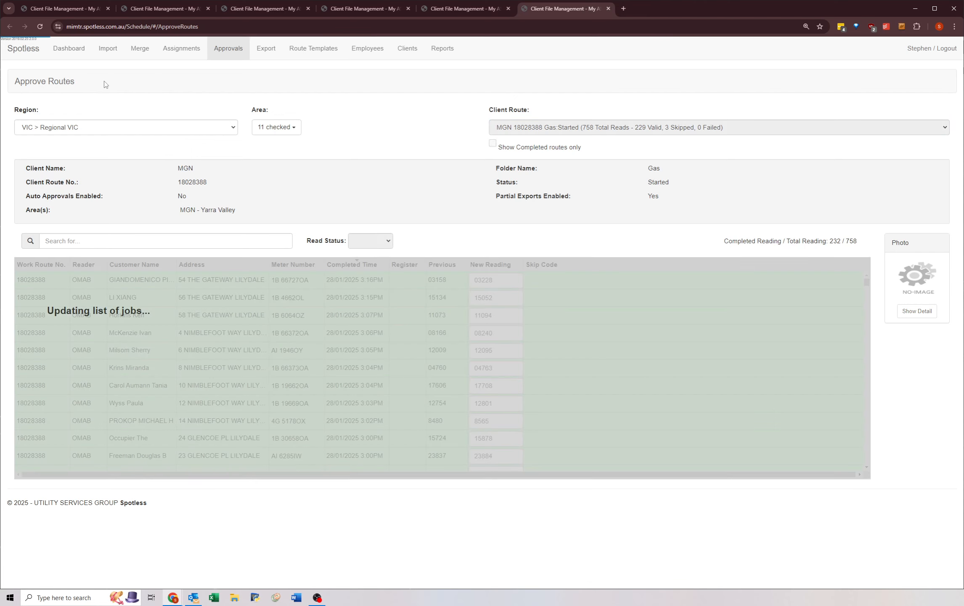
pyautogui.click(137, 82)
# Step: Select client route MGN 19023296 in the first Approve Routes tab, approve its readings and refresh the route list
pyautogui.hotkey('ctrl', 'Tab')
pyautogui.click(528, 128)
pyautogui.scroll(-5, 547, 273)
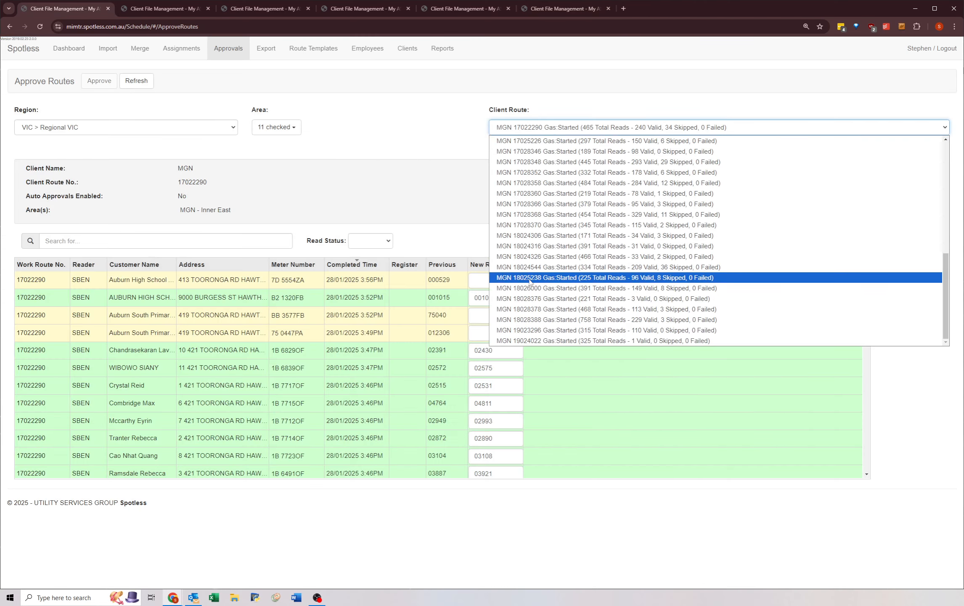
pyautogui.click(530, 328)
pyautogui.click(105, 82)
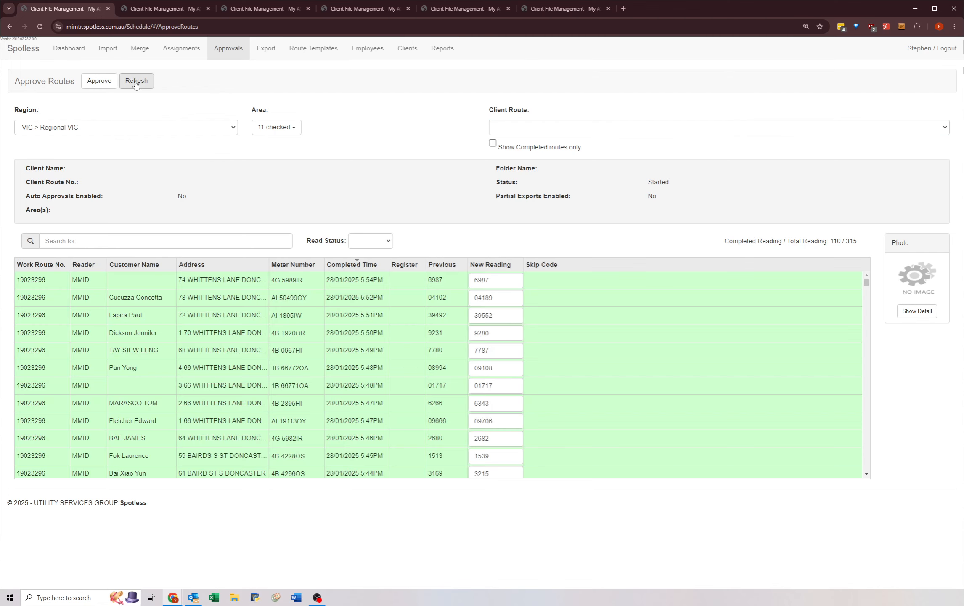
pyautogui.click(136, 81)
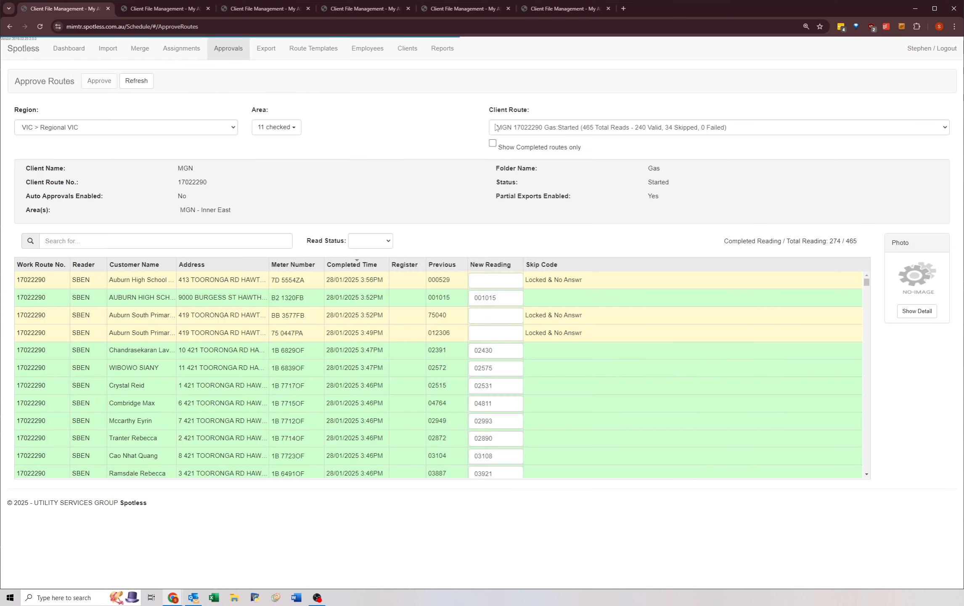
# Step: Select the last client route, MGN 19024022, in the first Approve Routes tab, approve its readings and refresh the route list
pyautogui.click(528, 127)
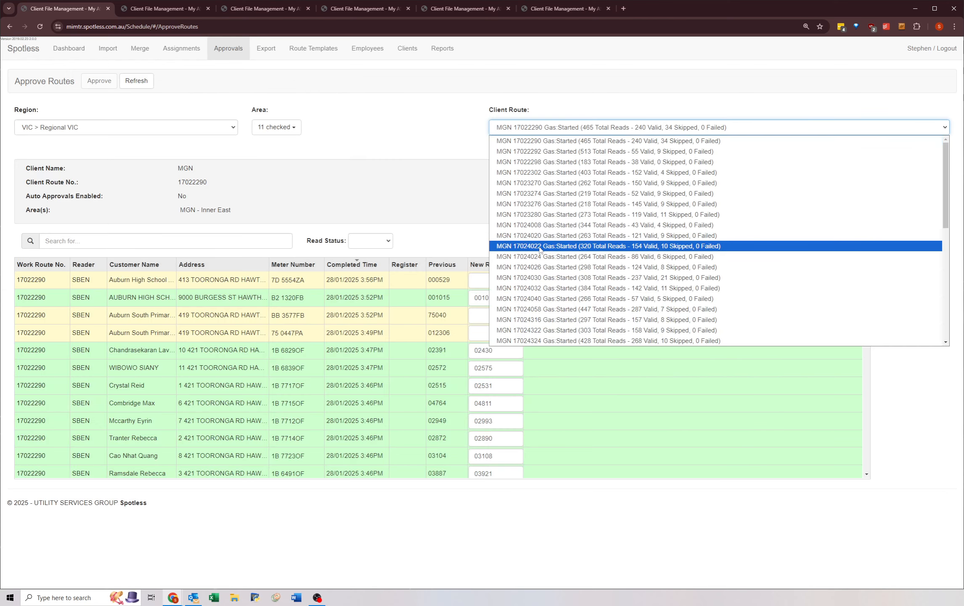
pyautogui.click(512, 340)
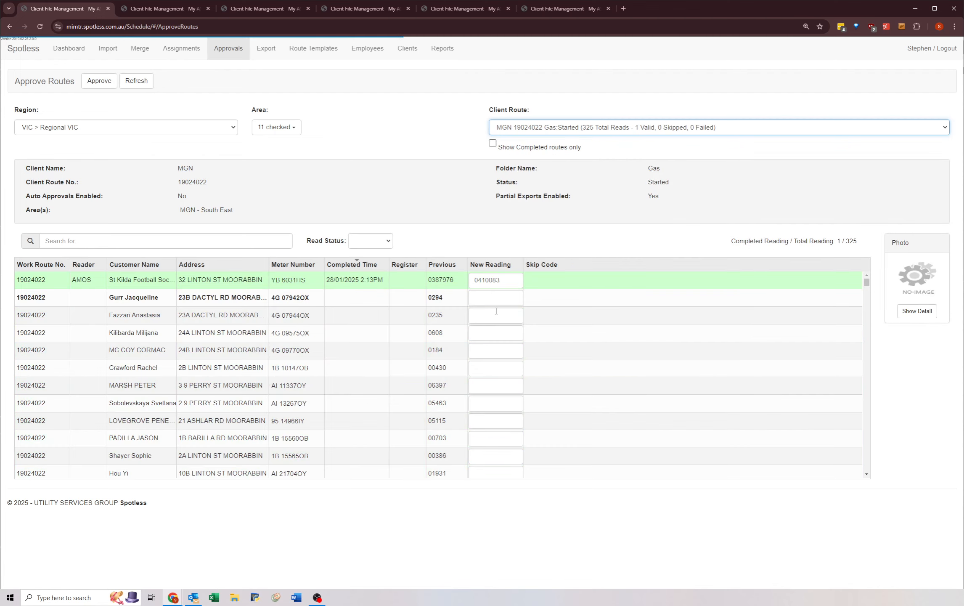
pyautogui.click(137, 81)
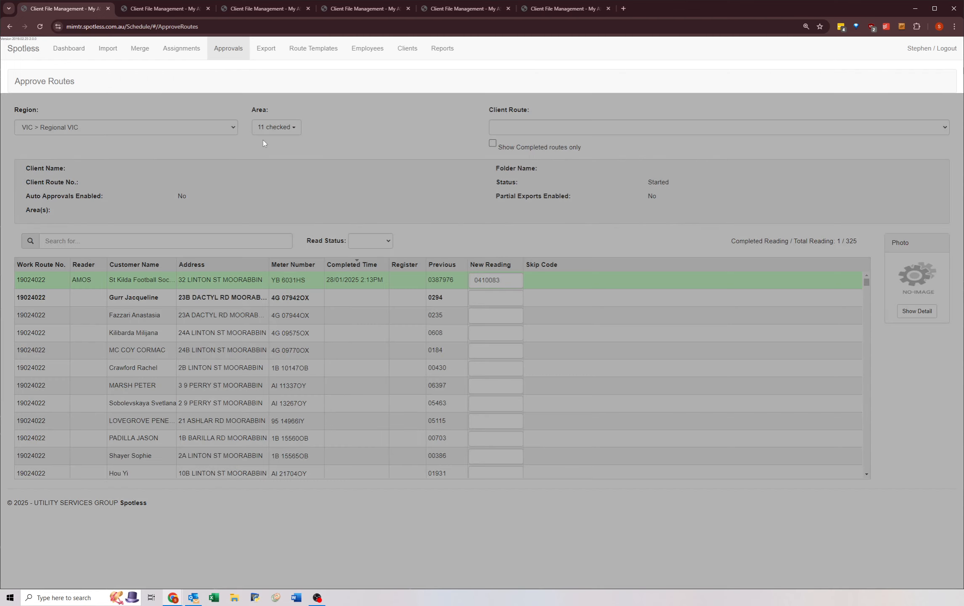
# Step: Switch to the second Approve Routes tab and check the last client route, MGN 19024022, for readings still awaiting approval
pyautogui.hotkey('ctrl', 'Tab')
pyautogui.click(504, 133)
pyautogui.scroll(-8, 514, 253)
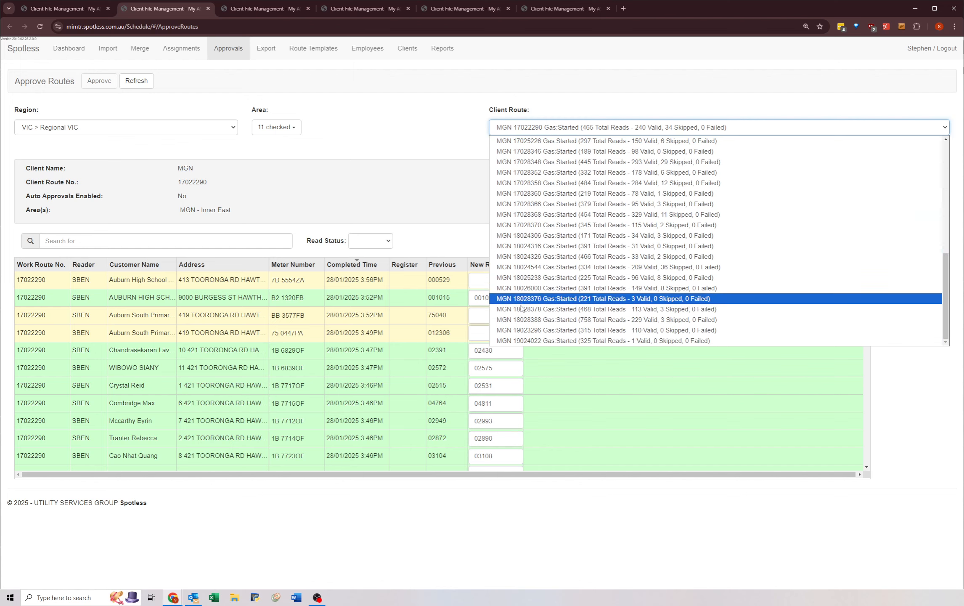
pyautogui.click(521, 331)
pyautogui.press('Down')
# Step: Go back to client route MGN 17022290 in the second tab and review the MGN routes in the client route list
pyautogui.click(510, 127)
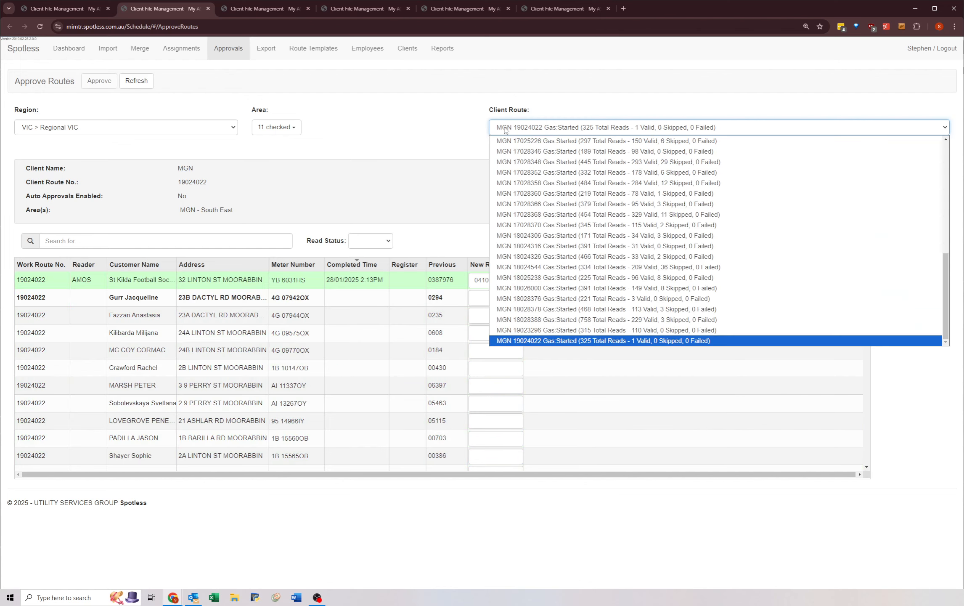
pyautogui.click(510, 142)
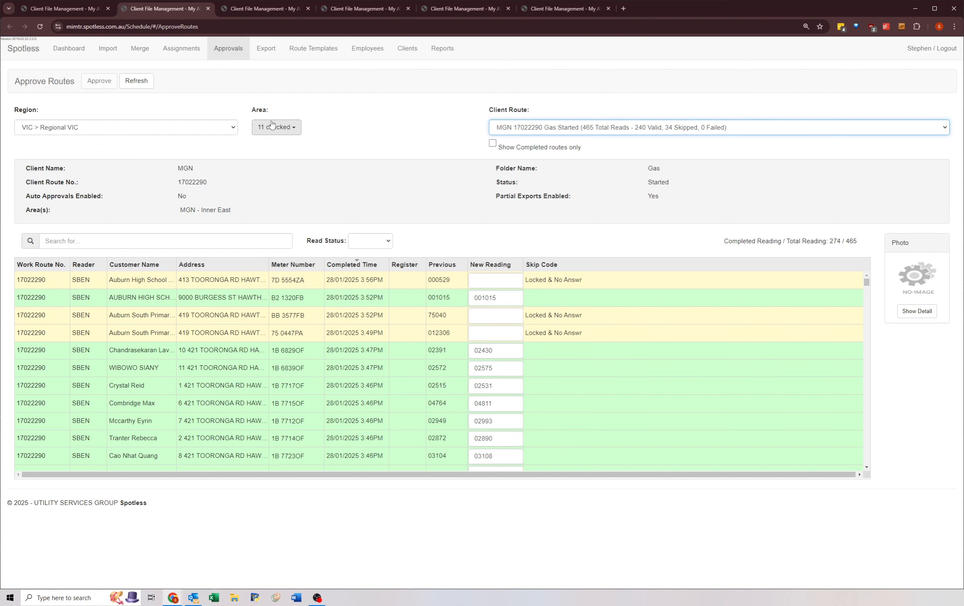
pyautogui.click(509, 127)
pyautogui.scroll(-5, 521, 236)
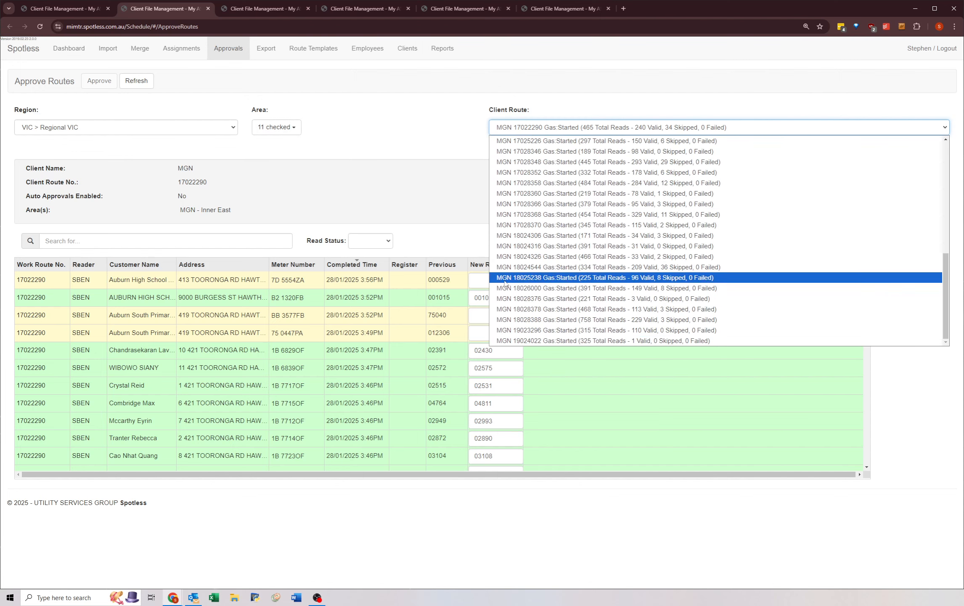
pyautogui.click(490, 134)
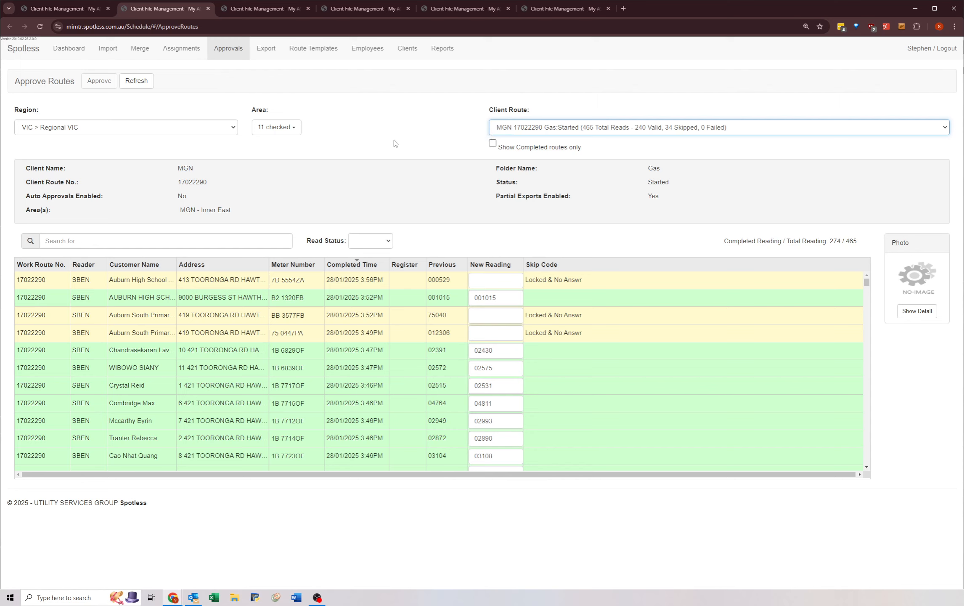
# Step: Go through client routes MGN 17022292 to MGN 17023280 one by one, checking whether each can still be approved
pyautogui.press('Down')
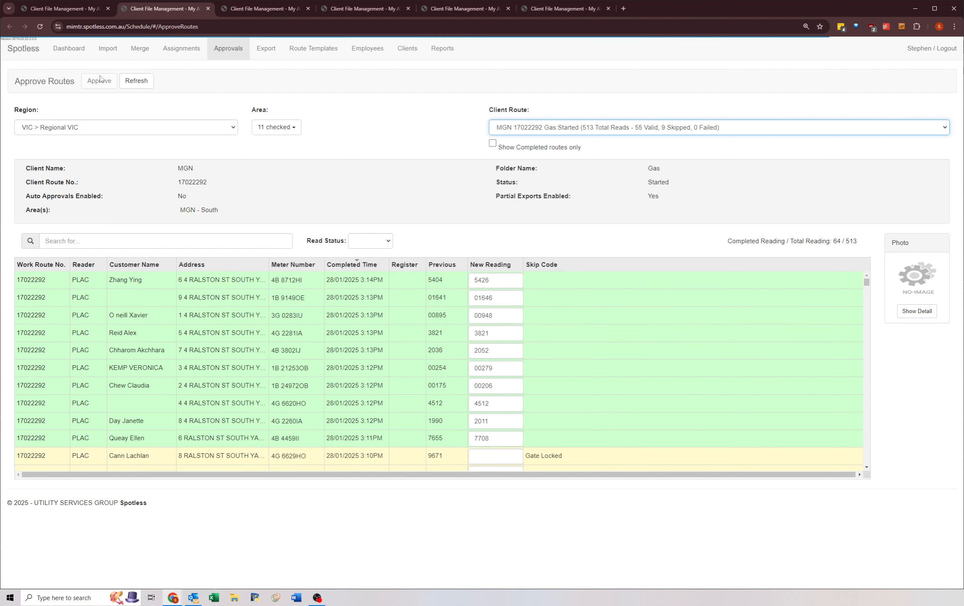
pyautogui.click(98, 81)
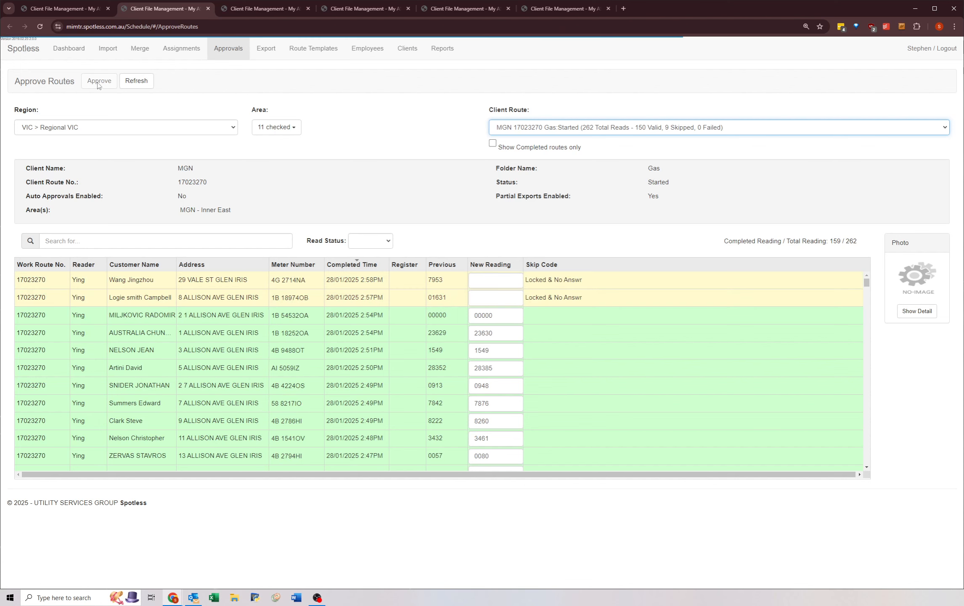
pyautogui.click(97, 82)
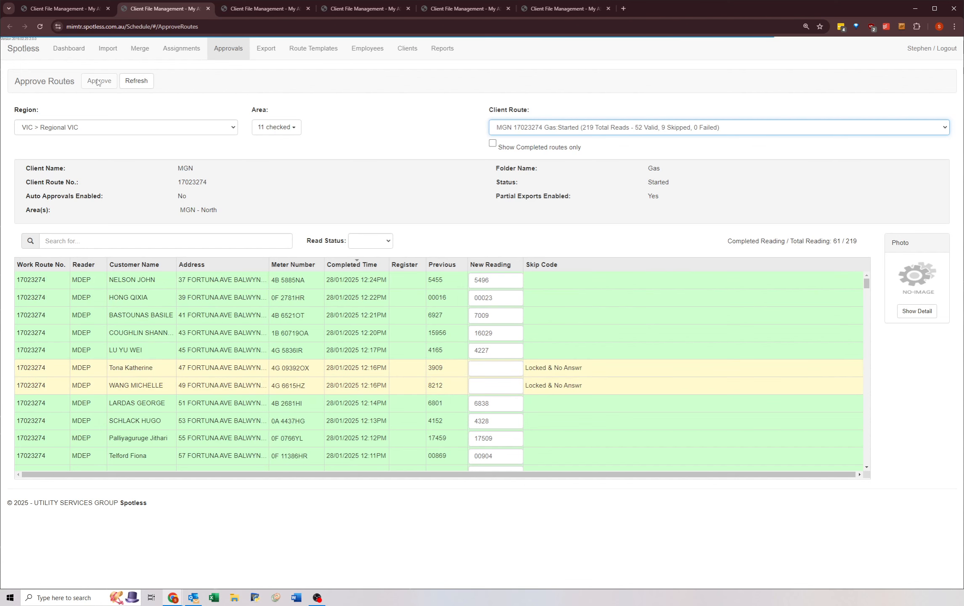
pyautogui.click(99, 84)
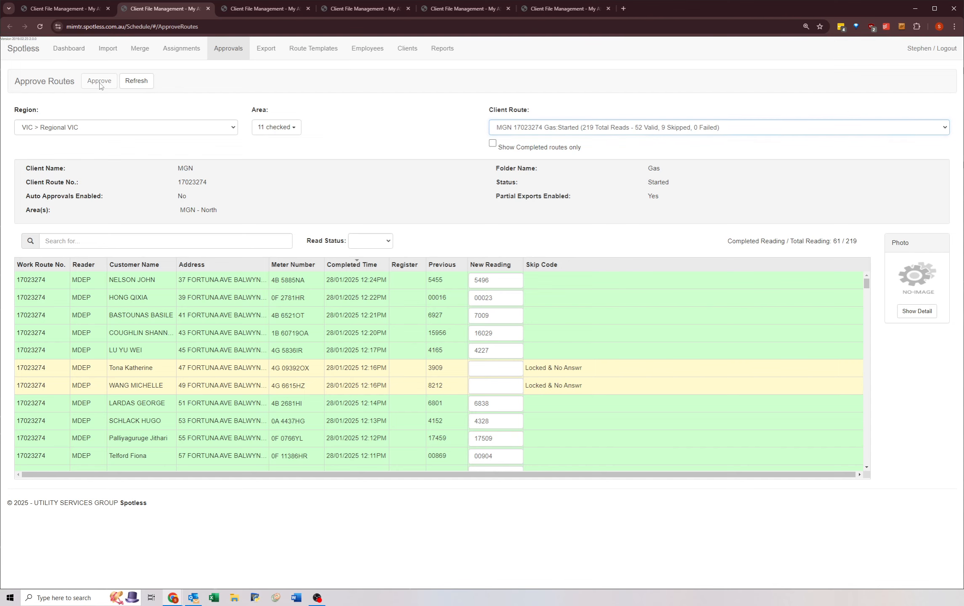
pyautogui.click(508, 128)
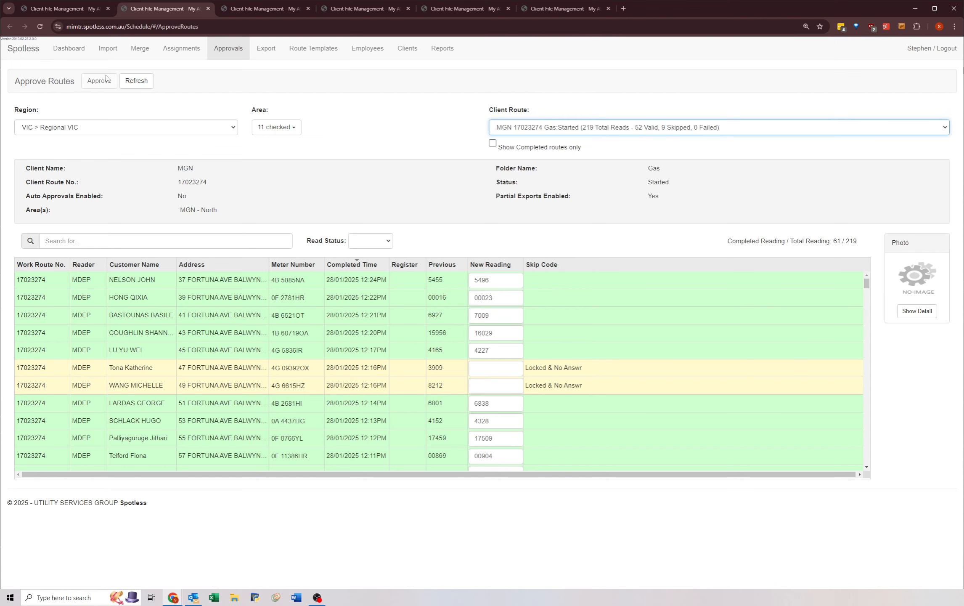
pyautogui.press('Down')
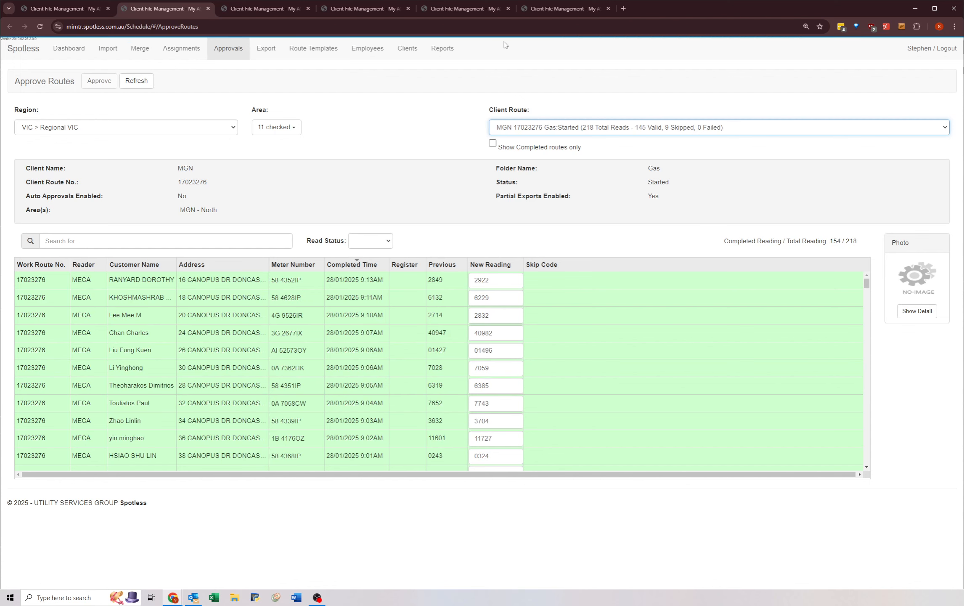
pyautogui.press('Down')
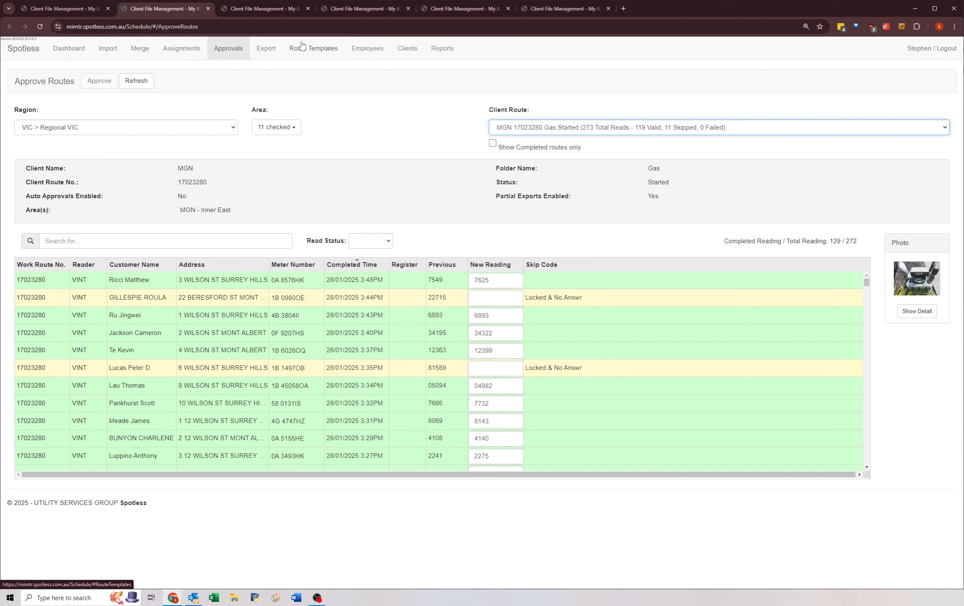
# Step: Go through client routes MGN 17024008 to MGN 17024544 one by one, checking each for readings still available to approve
pyautogui.press('Down')
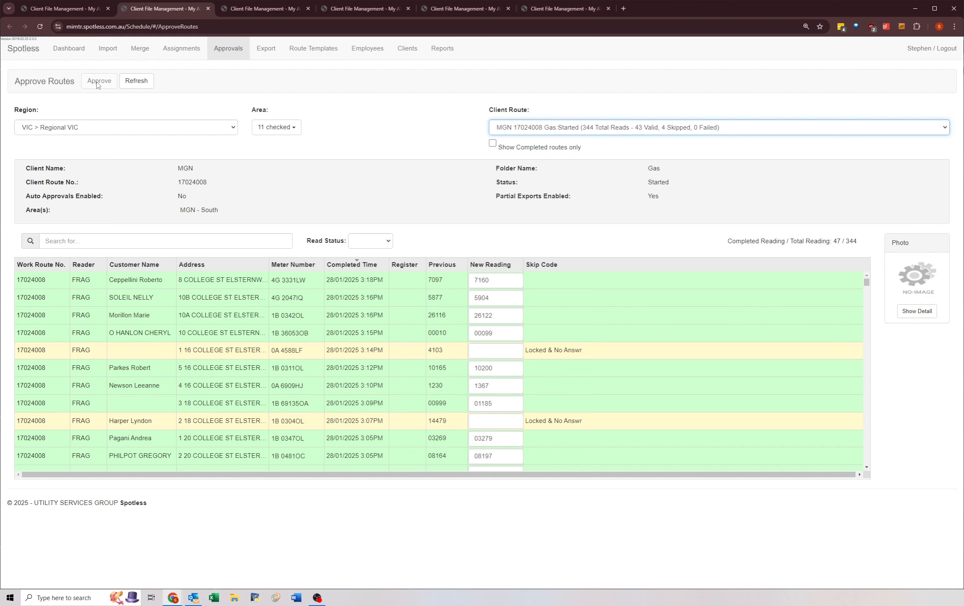
pyautogui.press('Down')
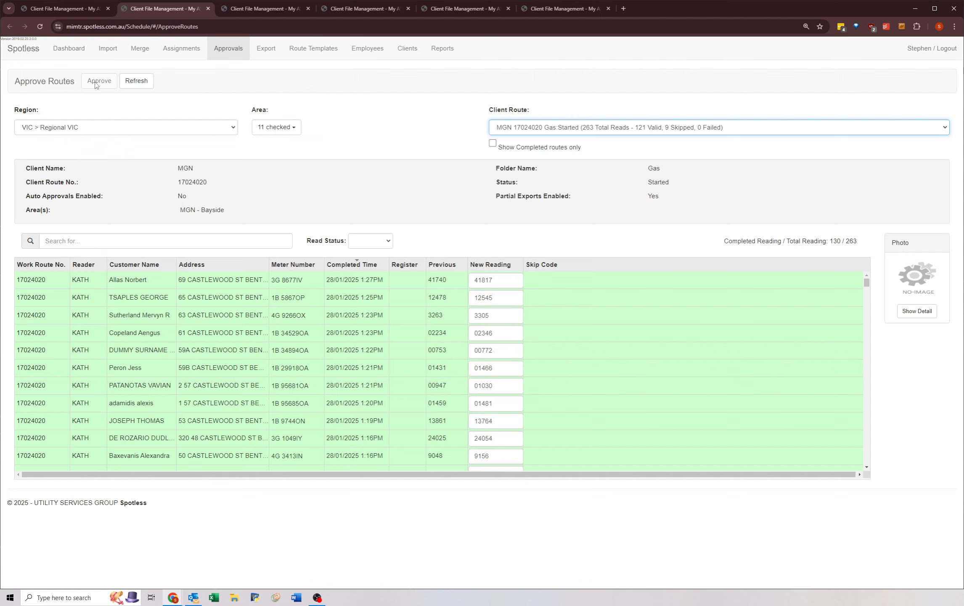
pyautogui.press('Down')
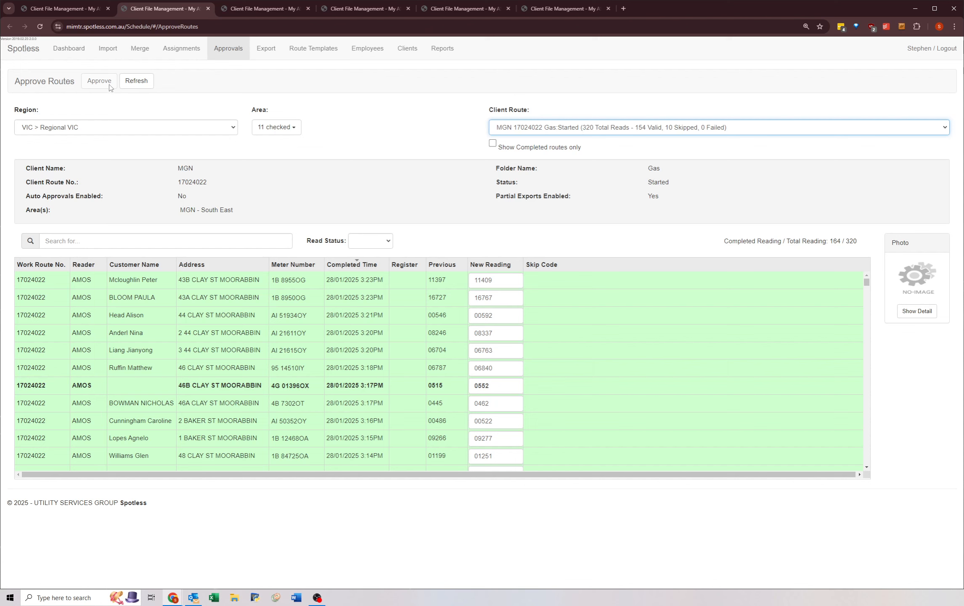
pyautogui.press('Down')
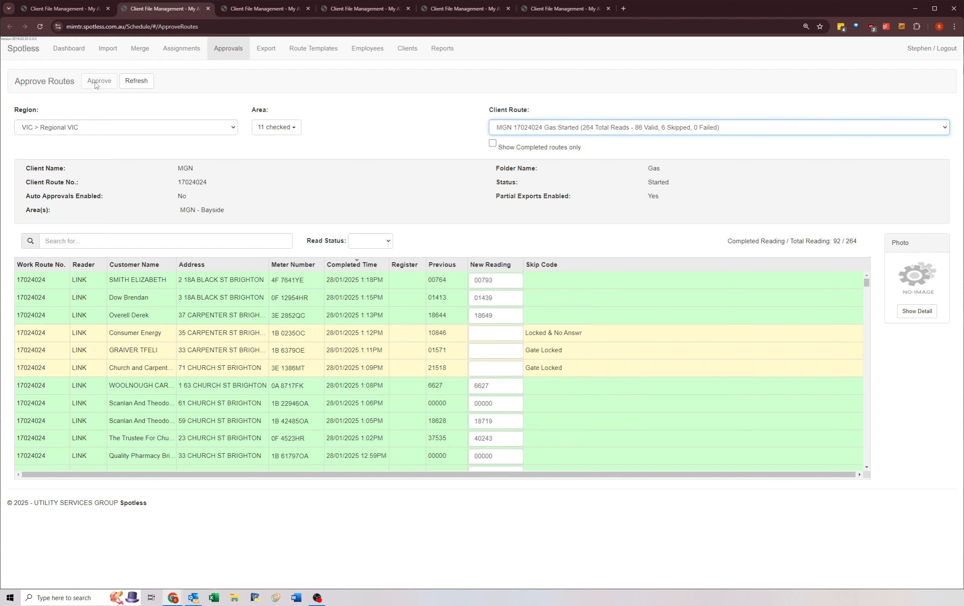
pyautogui.press('Down')
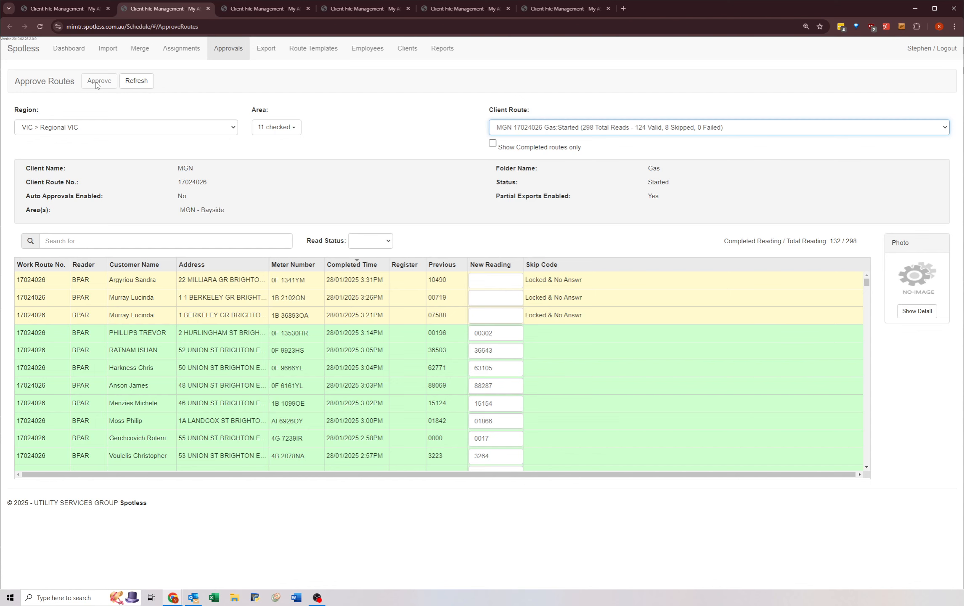
pyautogui.press('Down')
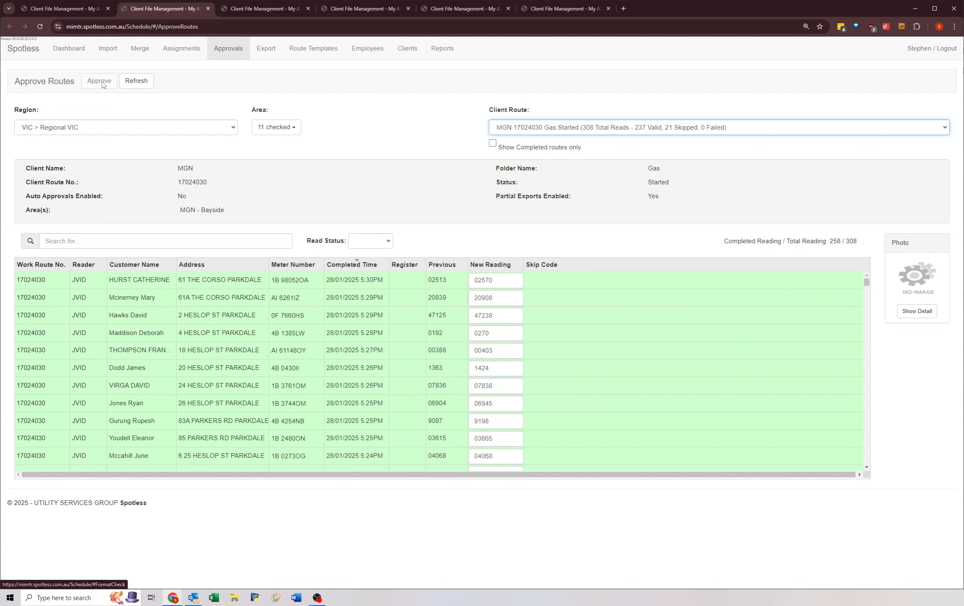
pyautogui.press('Down')
pyautogui.press('Down')
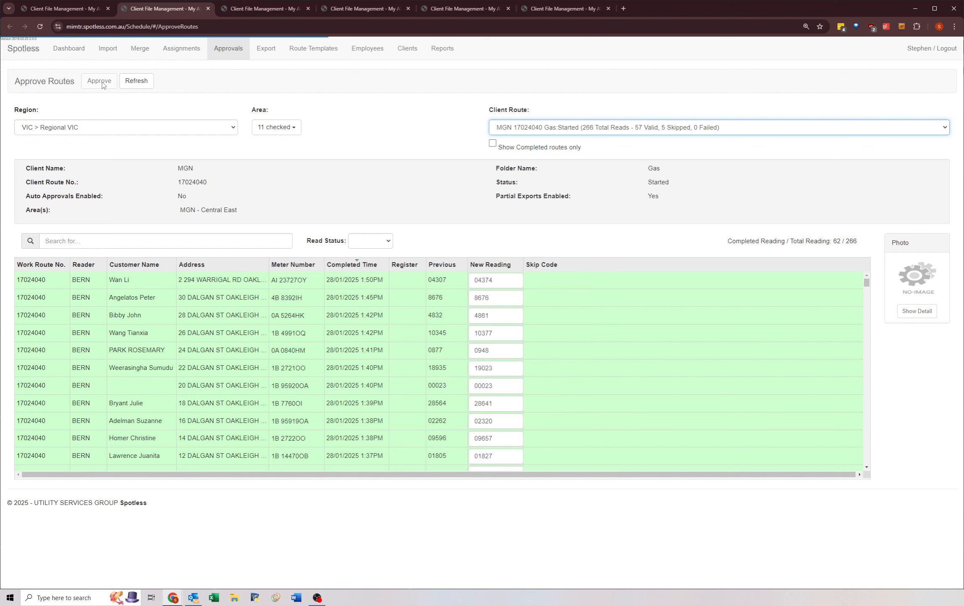
pyautogui.press('Down')
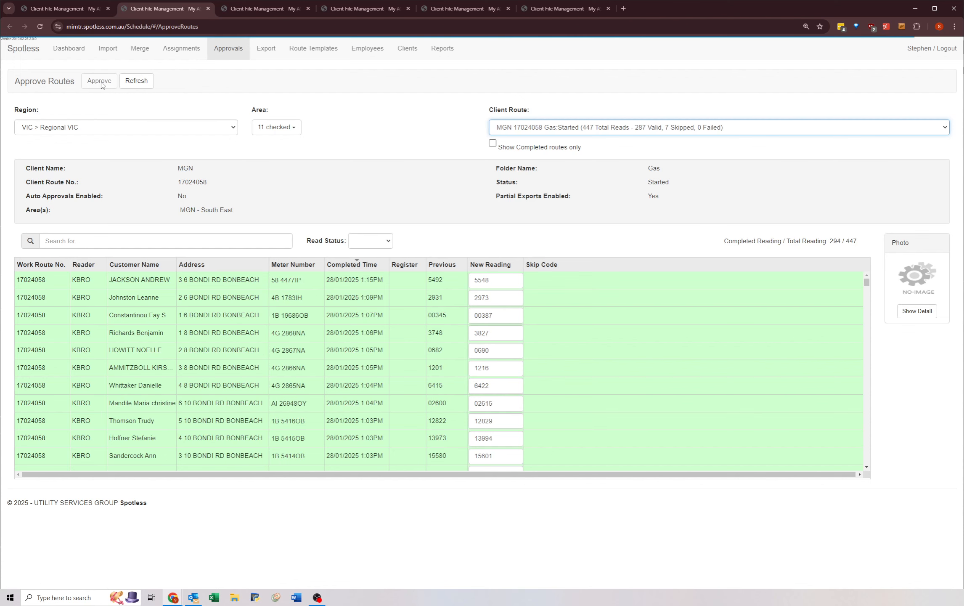
pyautogui.press('Down')
pyautogui.press('Down')
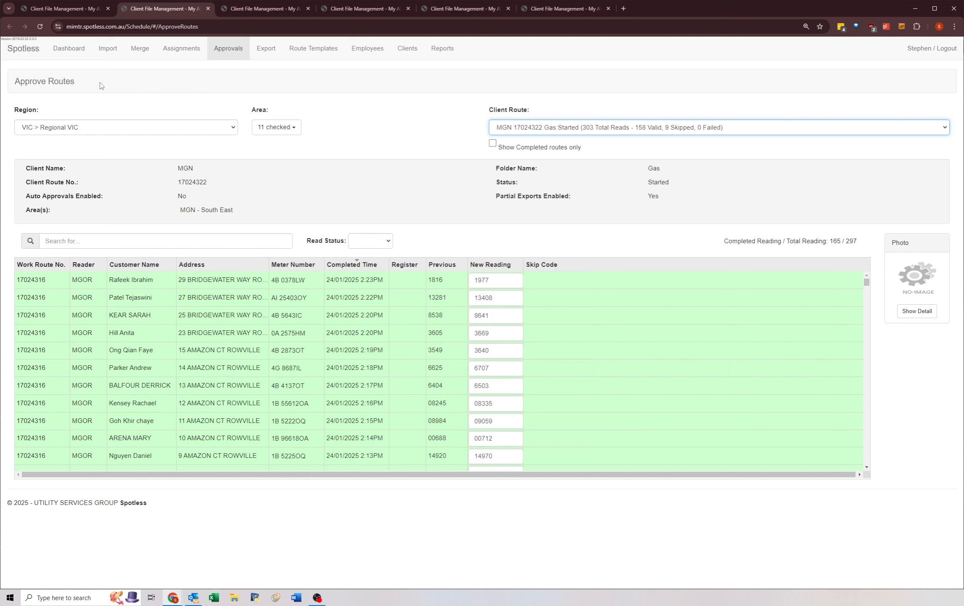
pyautogui.press('Down')
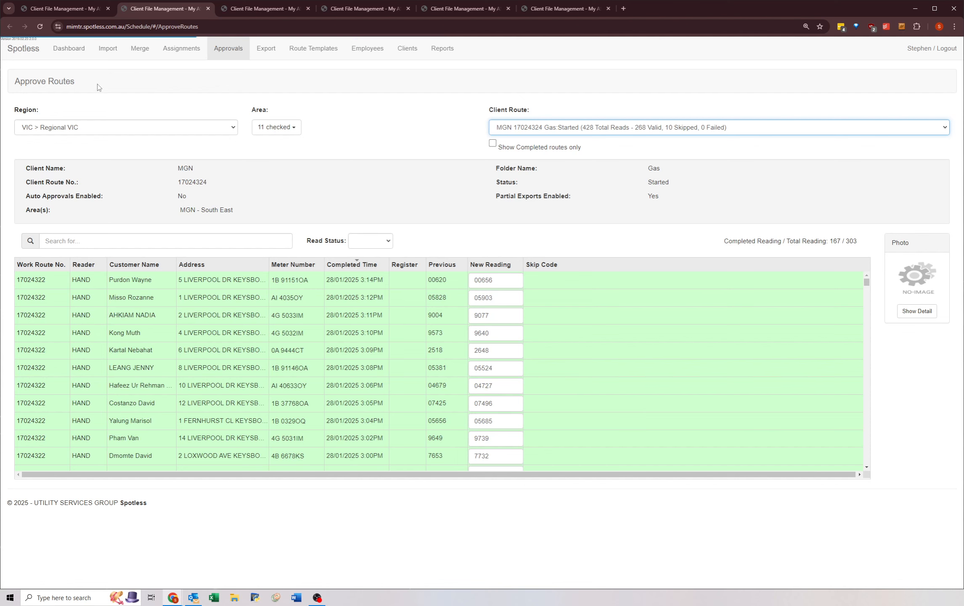
pyautogui.press('Down')
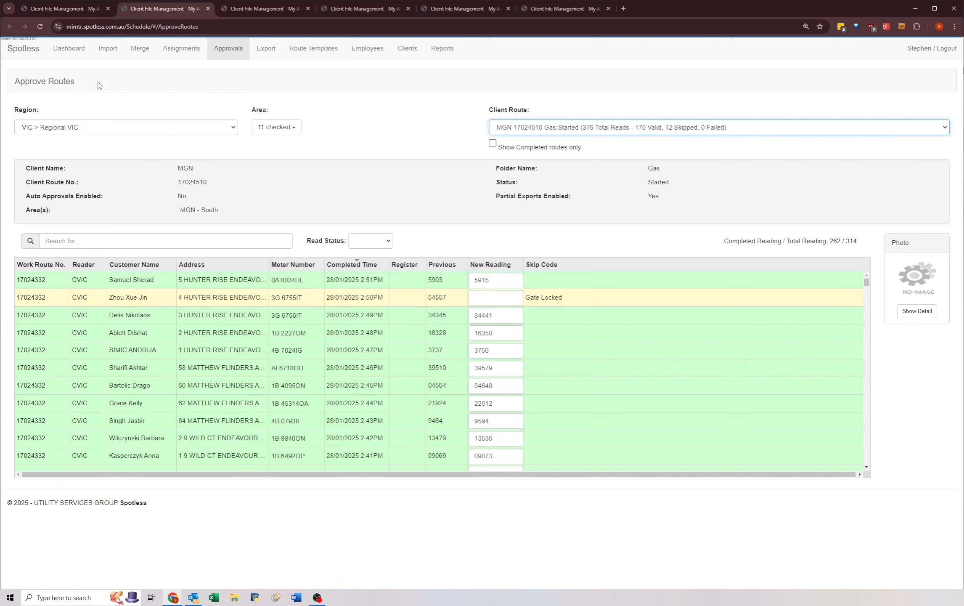
pyautogui.press('Down')
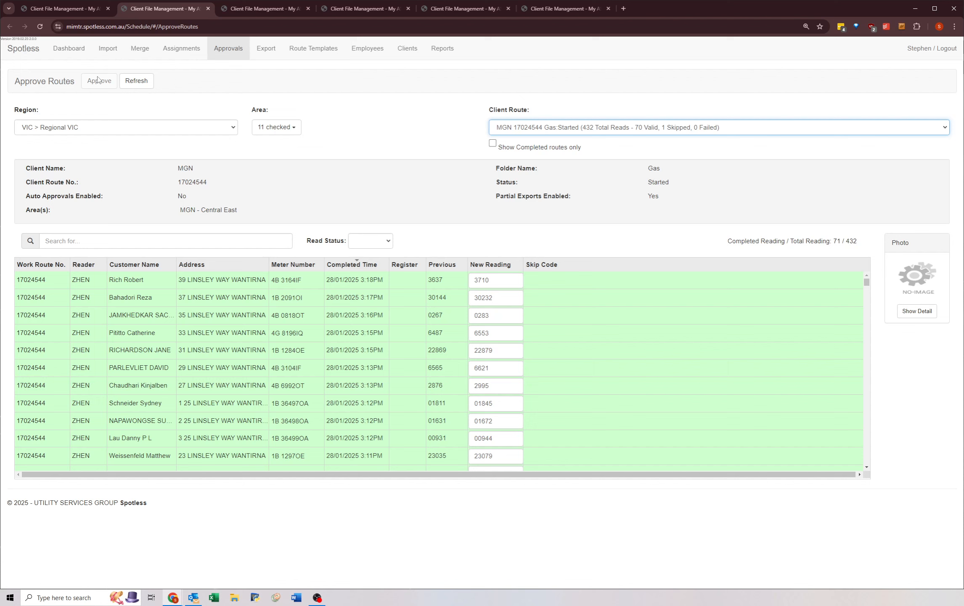
# Step: Continue through the client routes following MGN 17024544 up to MGN 17028368, checking whether each still has approval available
pyautogui.press('Down')
pyautogui.press('Down')
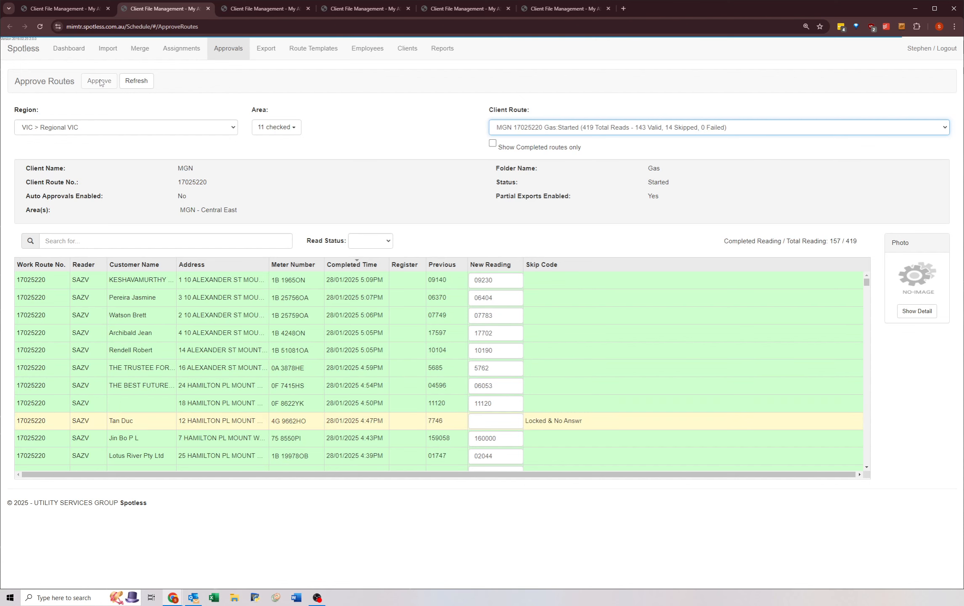
pyautogui.press('Down')
pyautogui.press('Down')
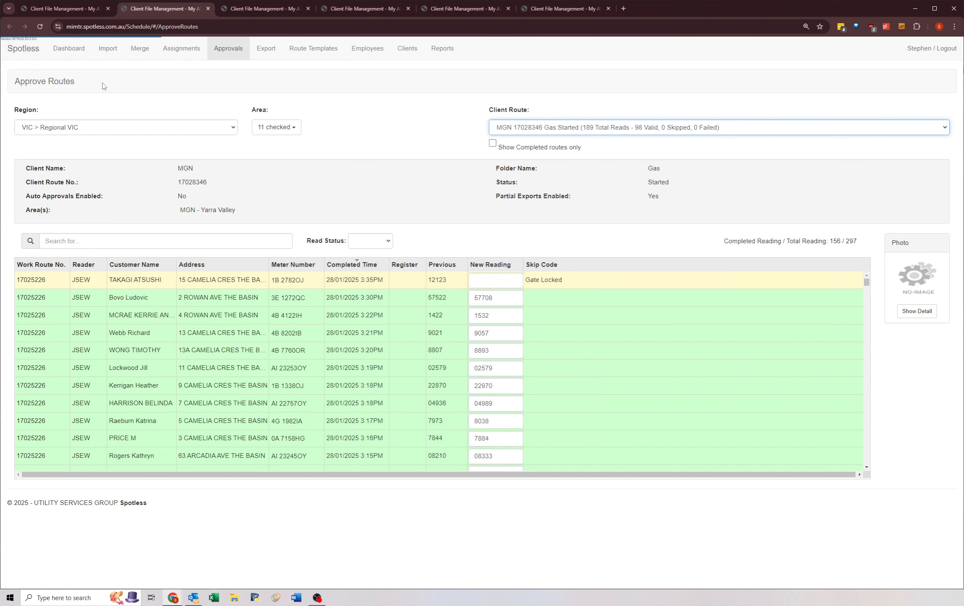
pyautogui.press('Down')
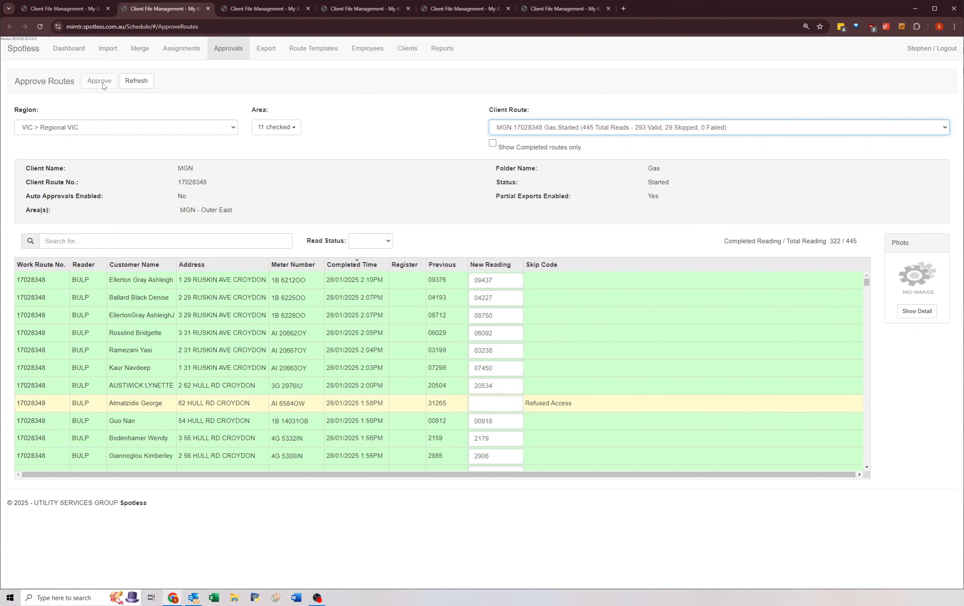
pyautogui.press('Down')
pyautogui.press('Down')
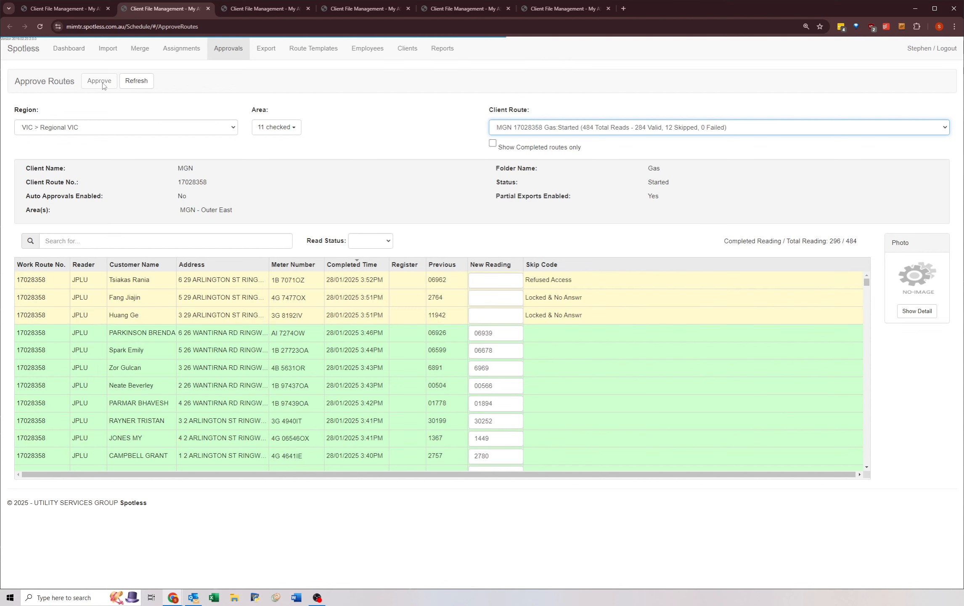
pyautogui.press('Down')
pyautogui.press('Down')
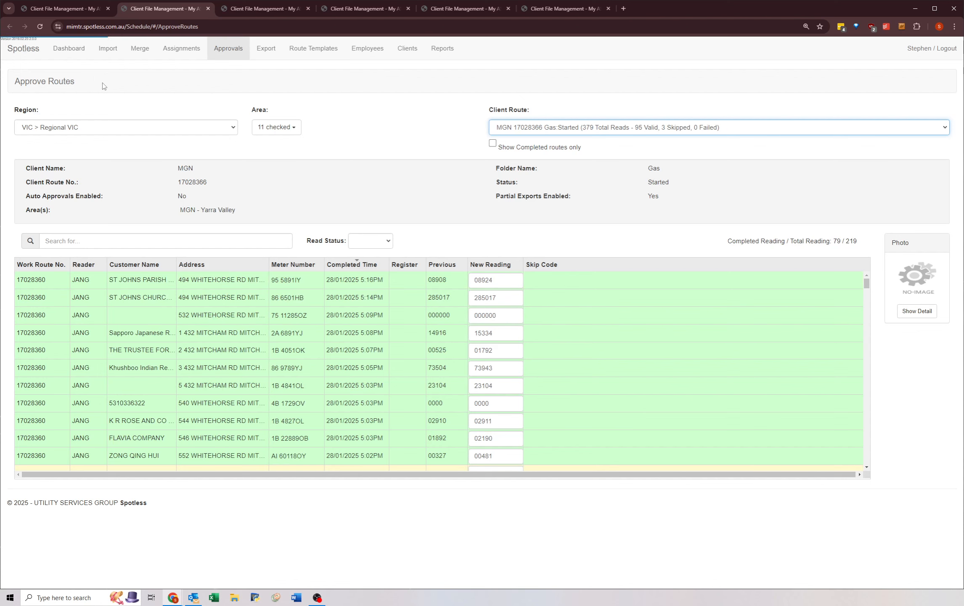
# Step: Go through the client routes following MGN 17028368 up to MGN 19024022, checking whether each still has approval available
pyautogui.press('Down')
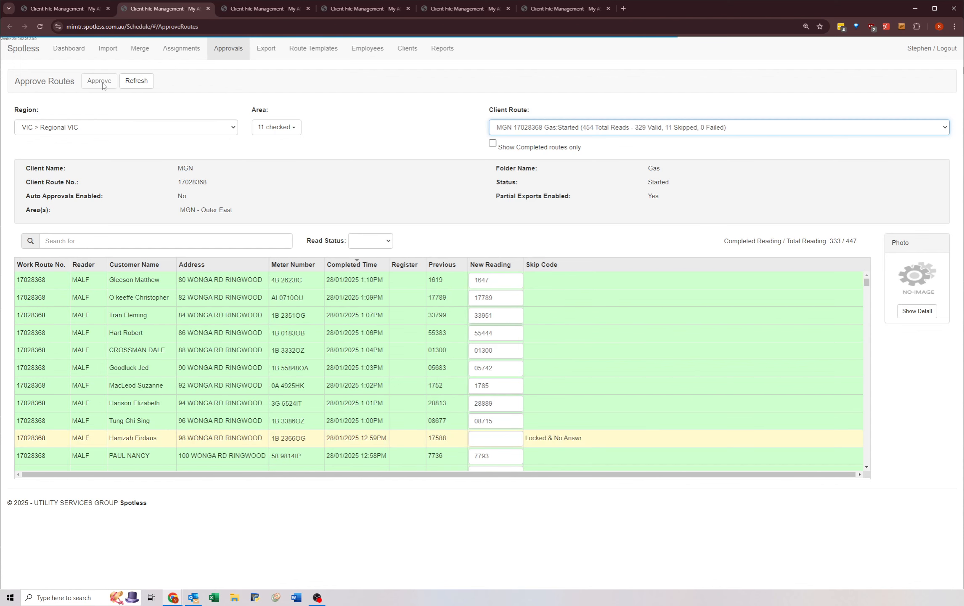
pyautogui.press('Down')
pyautogui.press('Down')
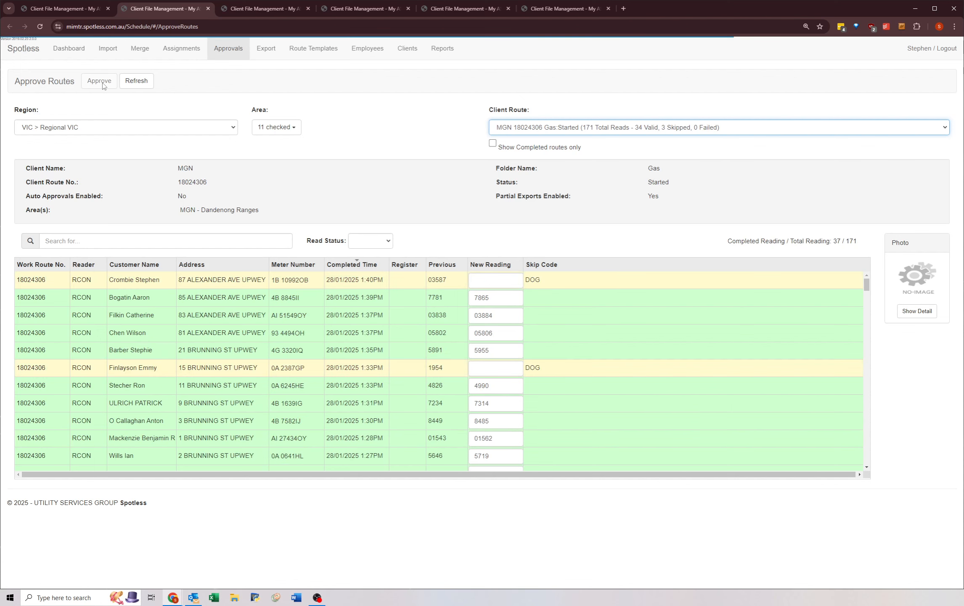
pyautogui.press('Down')
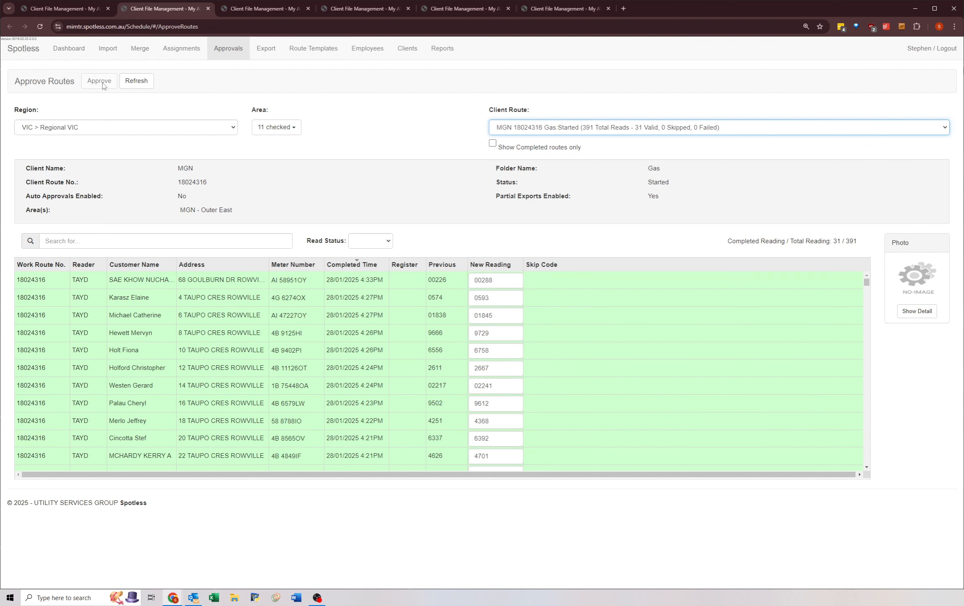
pyautogui.press('Down')
pyautogui.press('Down')
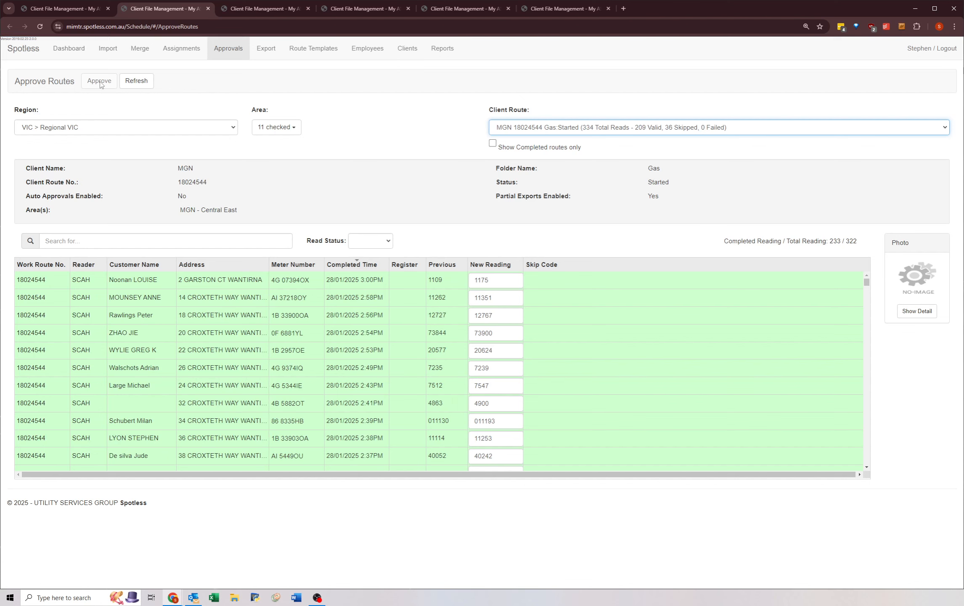
pyautogui.press('Down')
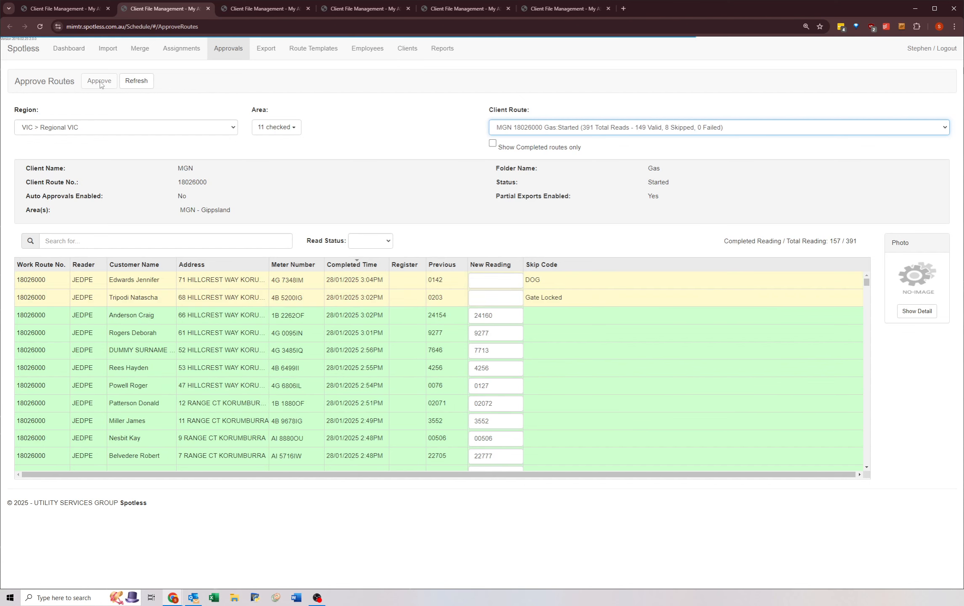
pyautogui.press('Down')
pyautogui.press('Down')
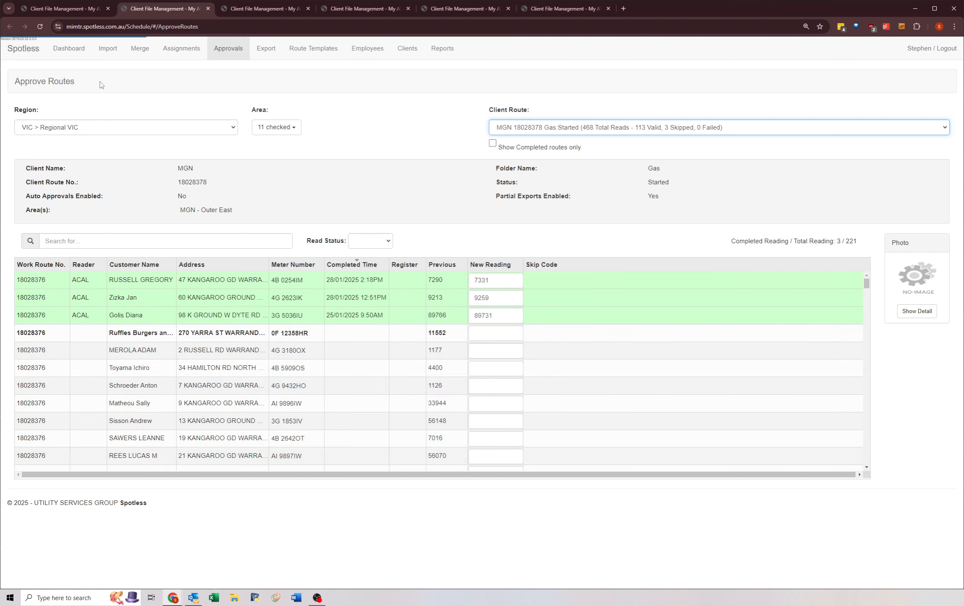
pyautogui.press('Down')
pyautogui.press('Down')
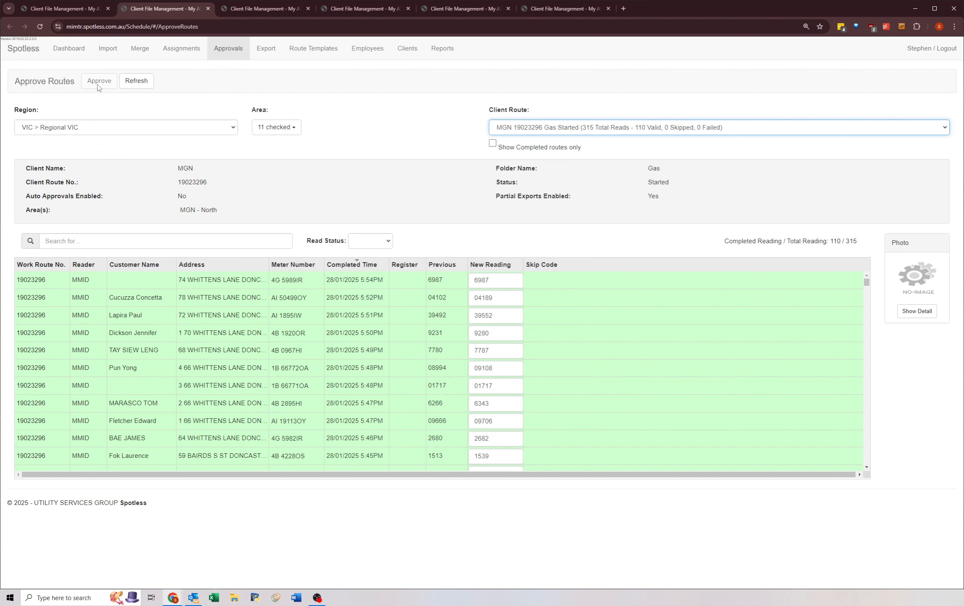
pyautogui.press('Down')
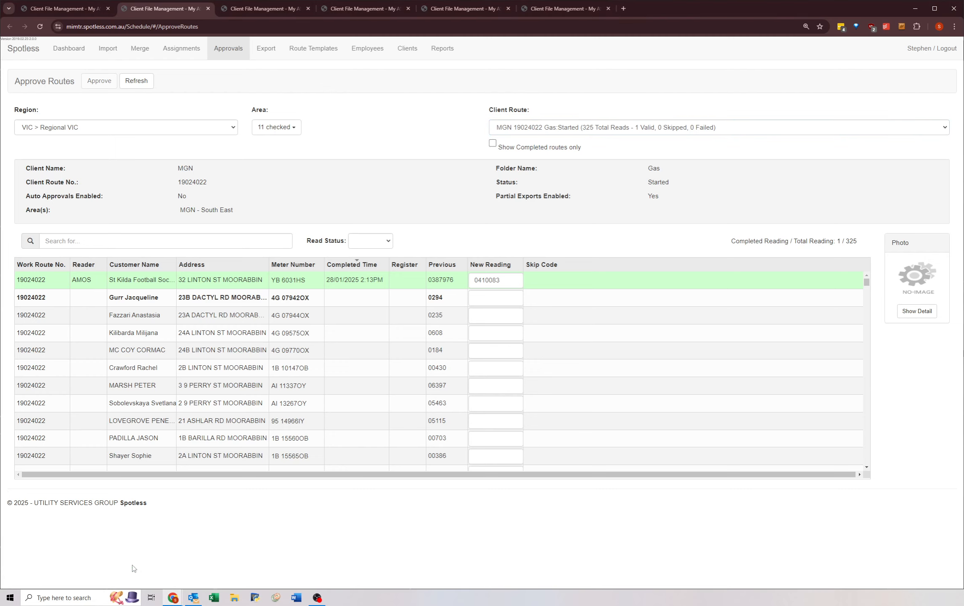
# Step: Switch to the remote virtual desktop and open the ClientRouteStatus workbook from its desktop
pyautogui.click(178, 600)
pyautogui.click(205, 569)
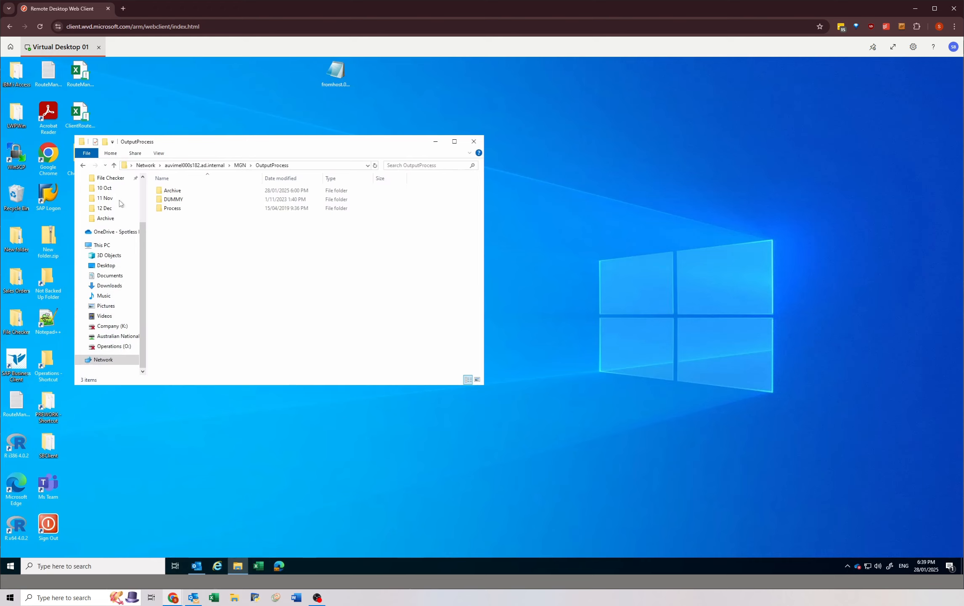
pyautogui.click(81, 113)
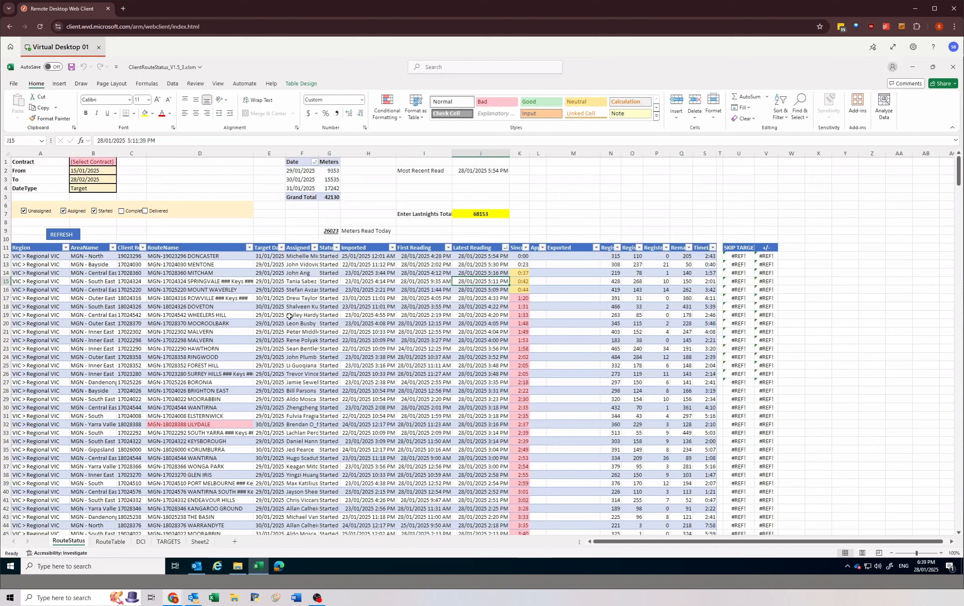
# Step: Set the contract to MGN on the RouteStatus sheet and refresh the route data
pyautogui.click(76, 162)
pyautogui.write('MGN')
pyautogui.press('Return')
pyautogui.click(61, 231)
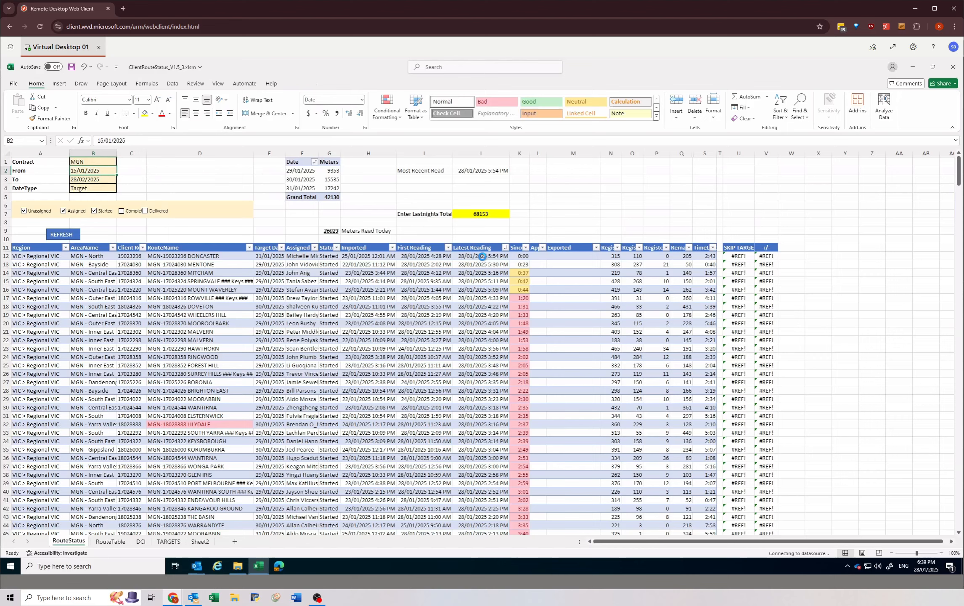
# Step: Check the route with the latest reading, 19023296, against Approve Routes by reopening it in Client File Management and trying to approve it
pyautogui.click(482, 256)
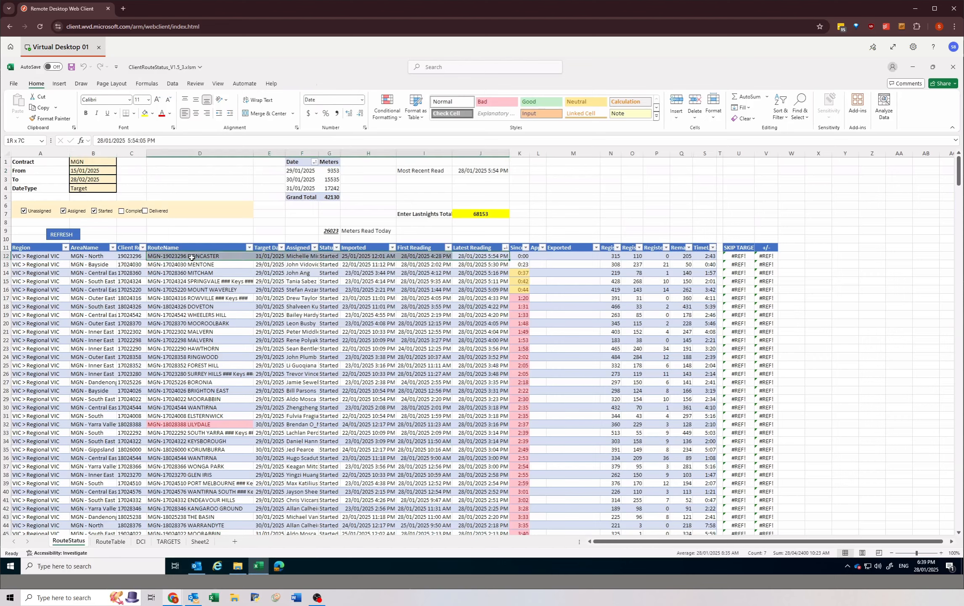
pyautogui.click(132, 256)
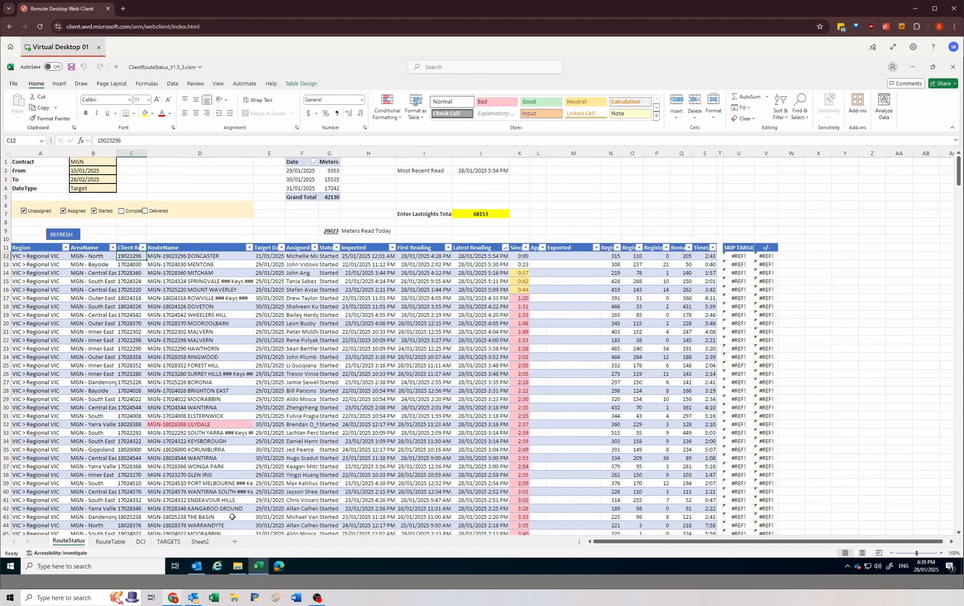
pyautogui.click(172, 598)
pyautogui.click(156, 582)
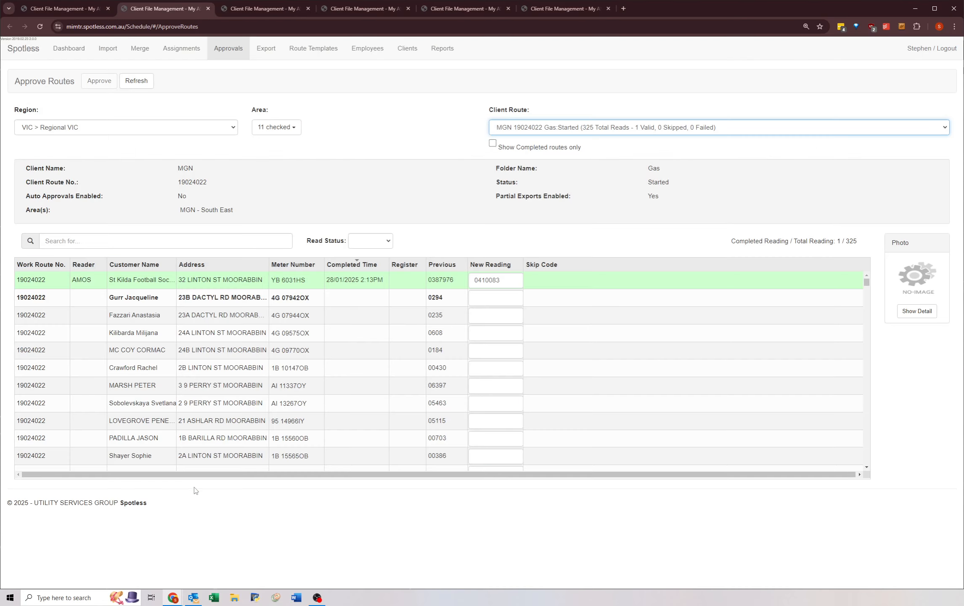
pyautogui.click(521, 127)
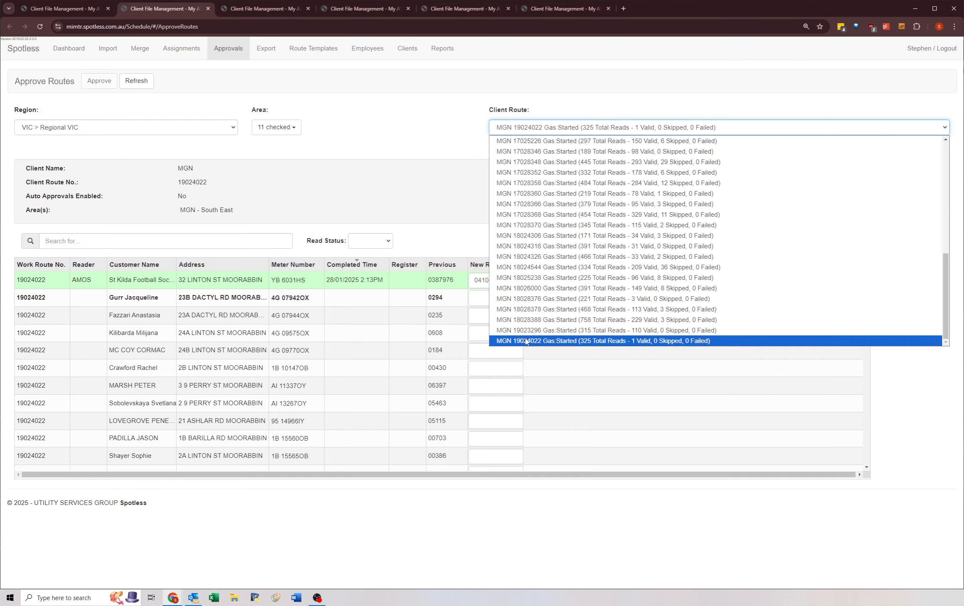
pyautogui.click(535, 330)
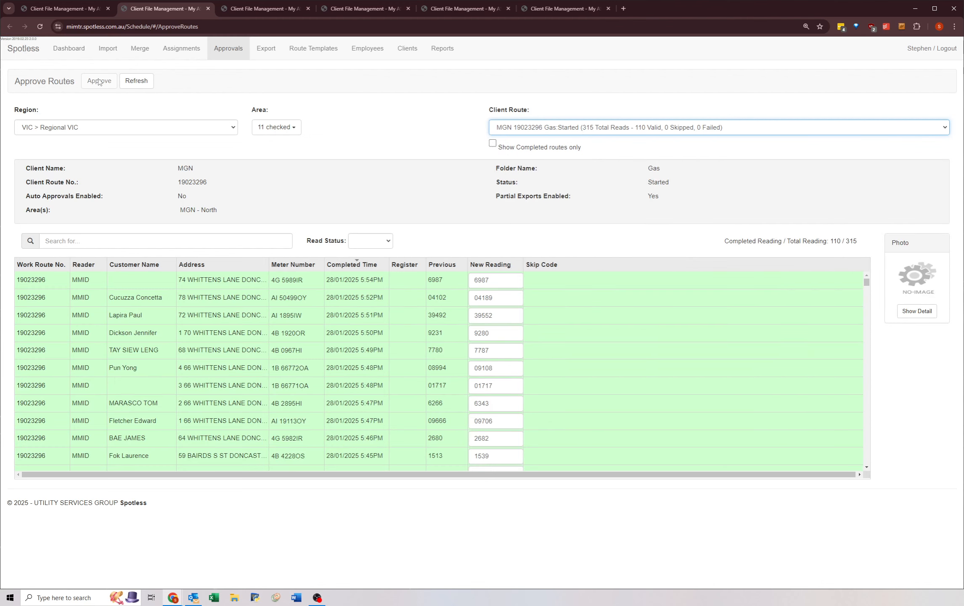
pyautogui.click(96, 84)
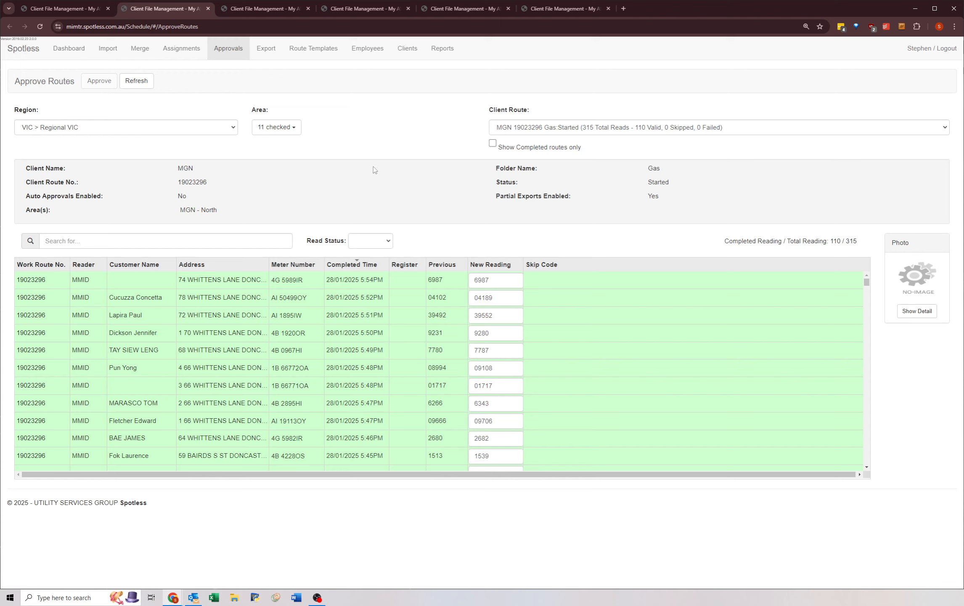
pyautogui.click(533, 133)
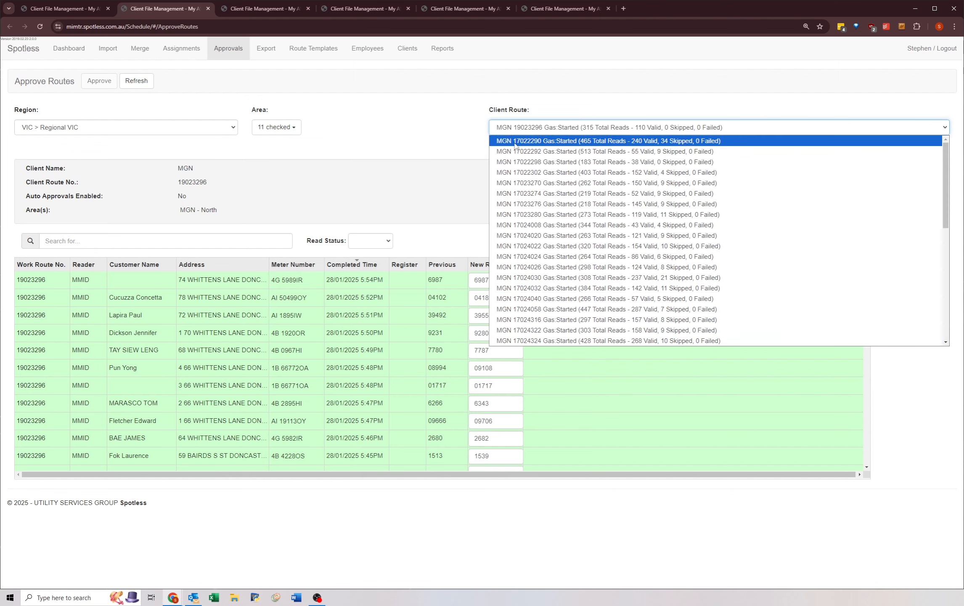
pyautogui.click(533, 139)
pyautogui.click(376, 149)
pyautogui.click(523, 125)
pyautogui.click(398, 133)
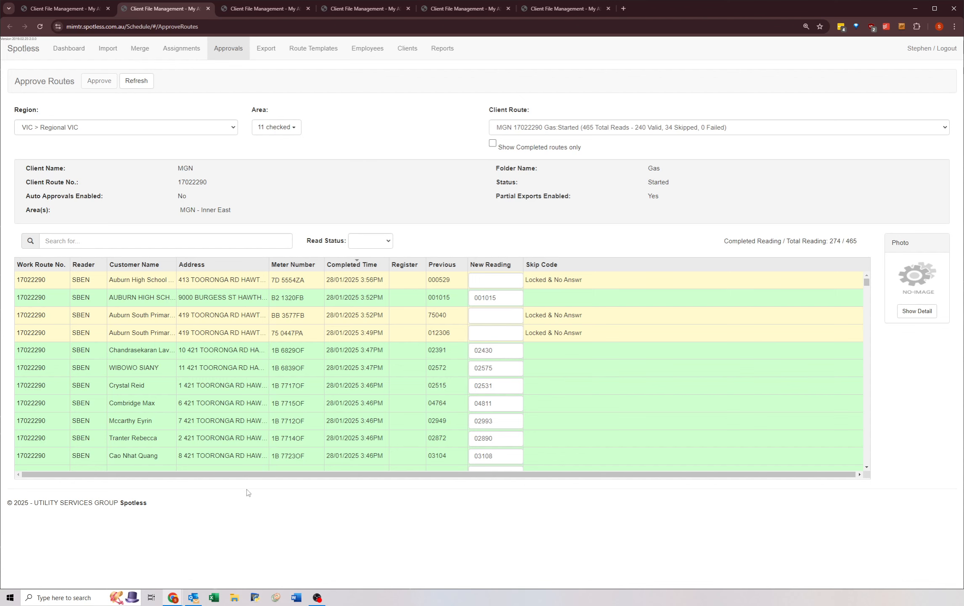
pyautogui.click(499, 129)
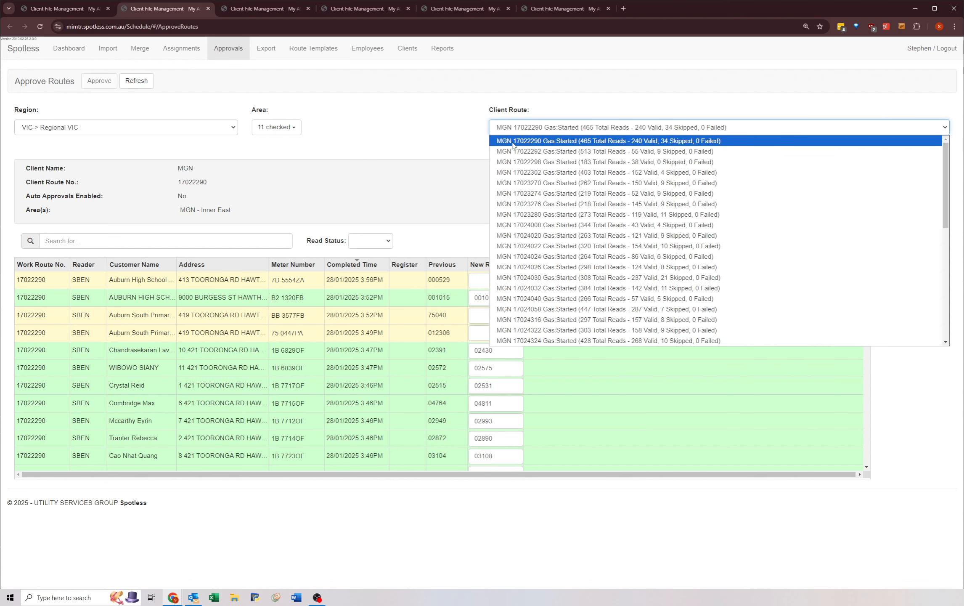
pyautogui.click(452, 147)
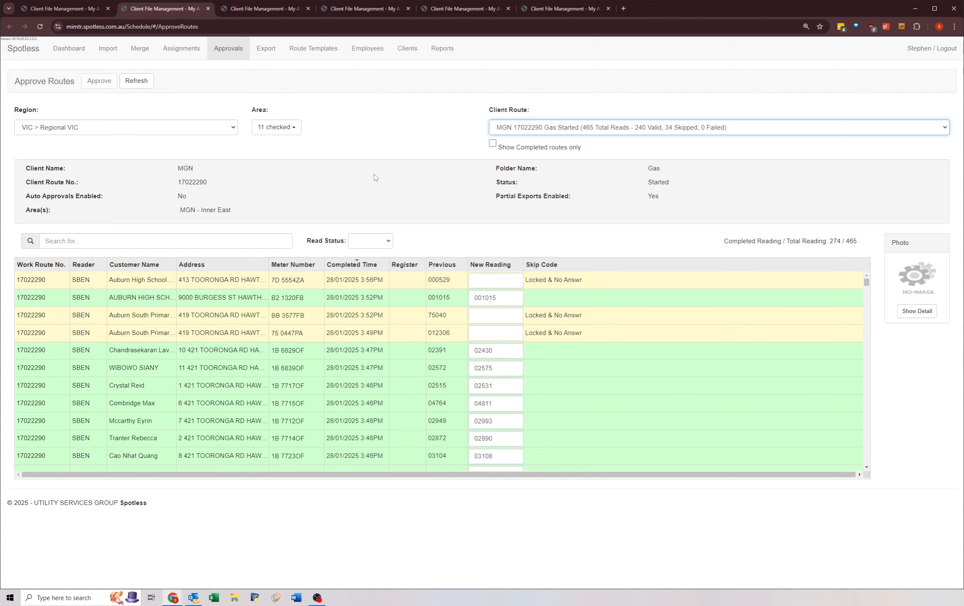
pyautogui.click(503, 121)
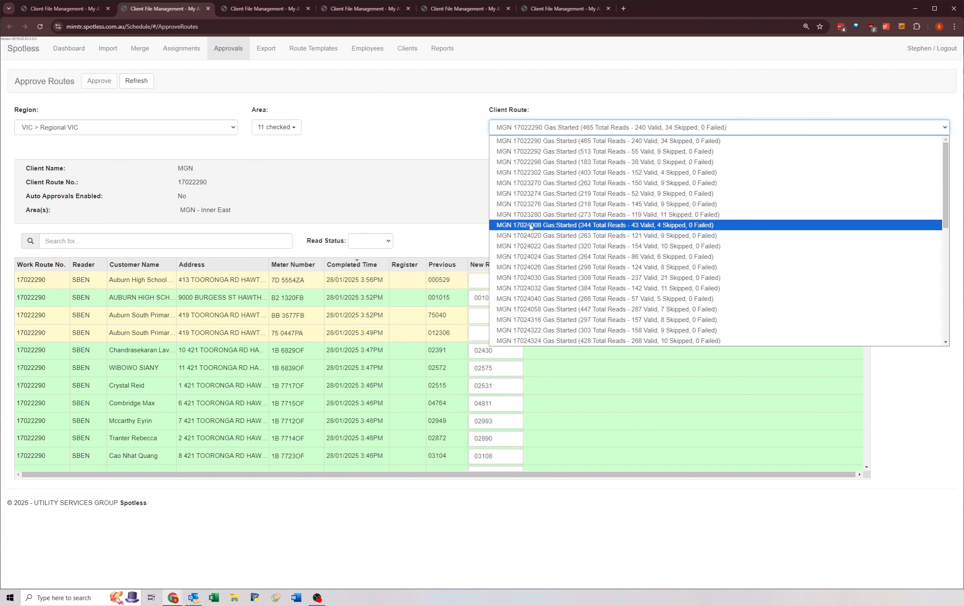
pyautogui.click(517, 142)
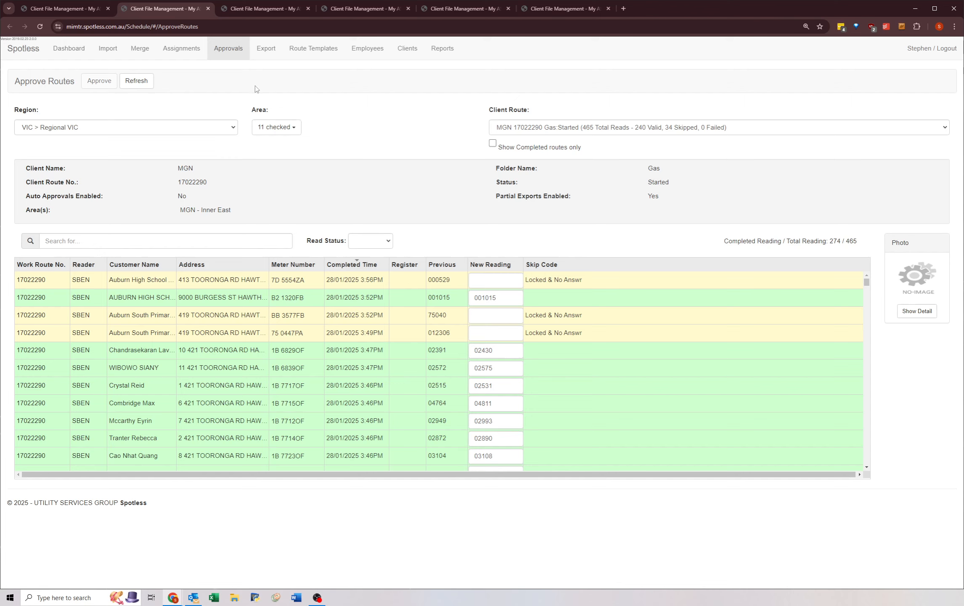
# Step: Close the four surplus Client File Management tabs, keeping only the first two
pyautogui.click(555, 8)
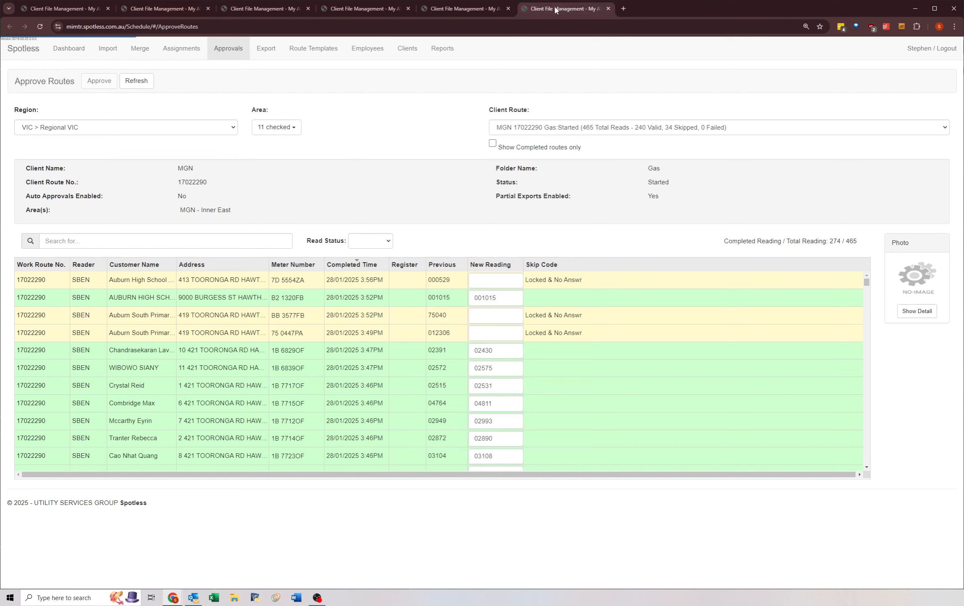
pyautogui.middleClick(550, 10)
pyautogui.middleClick(449, 8)
pyautogui.middleClick(364, 10)
pyautogui.middleClick(262, 11)
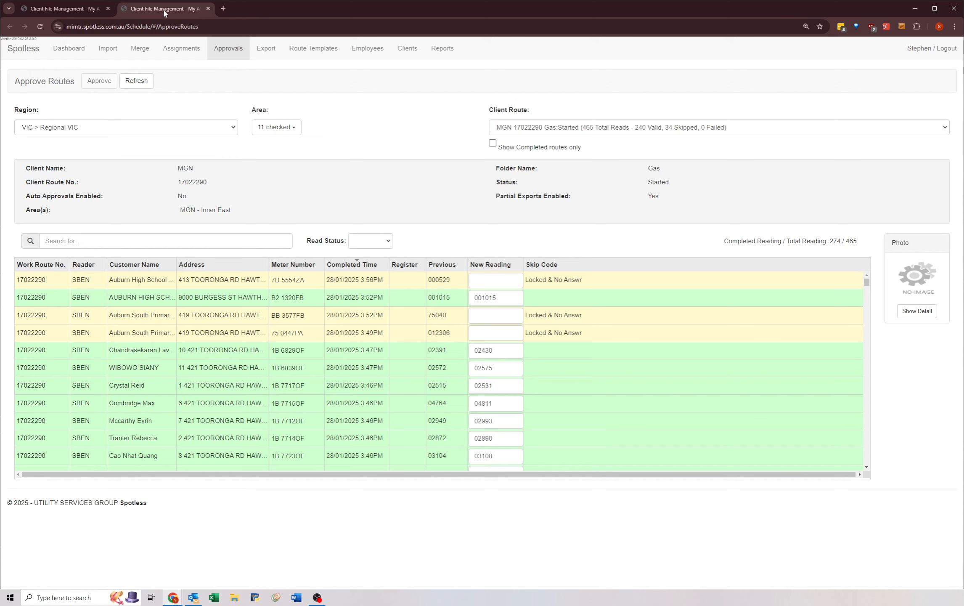
# Step: Open the Export Files page for the MGN contract and export its gas routes ready for delivery
pyautogui.click(267, 50)
pyautogui.click(139, 98)
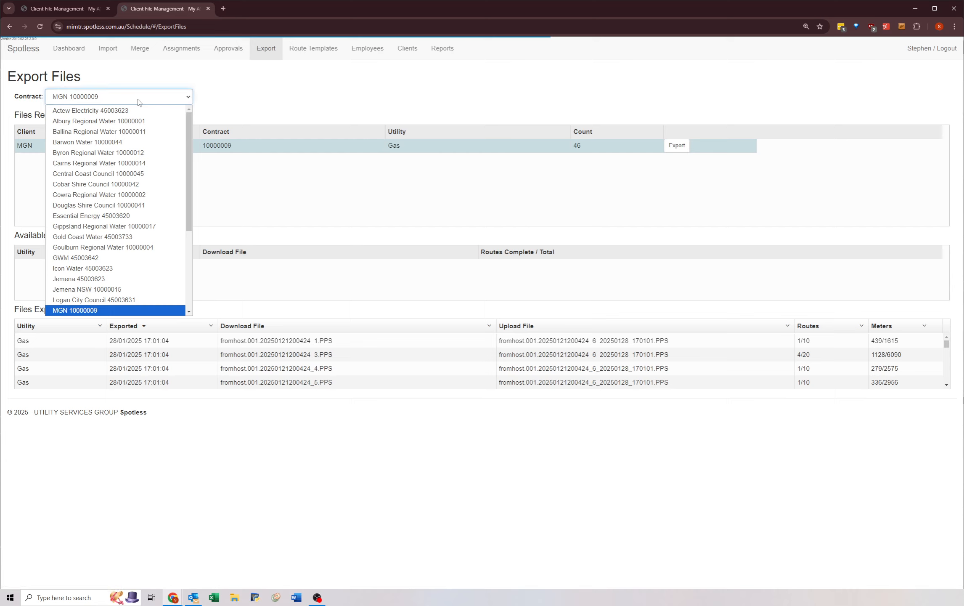
pyautogui.click(69, 312)
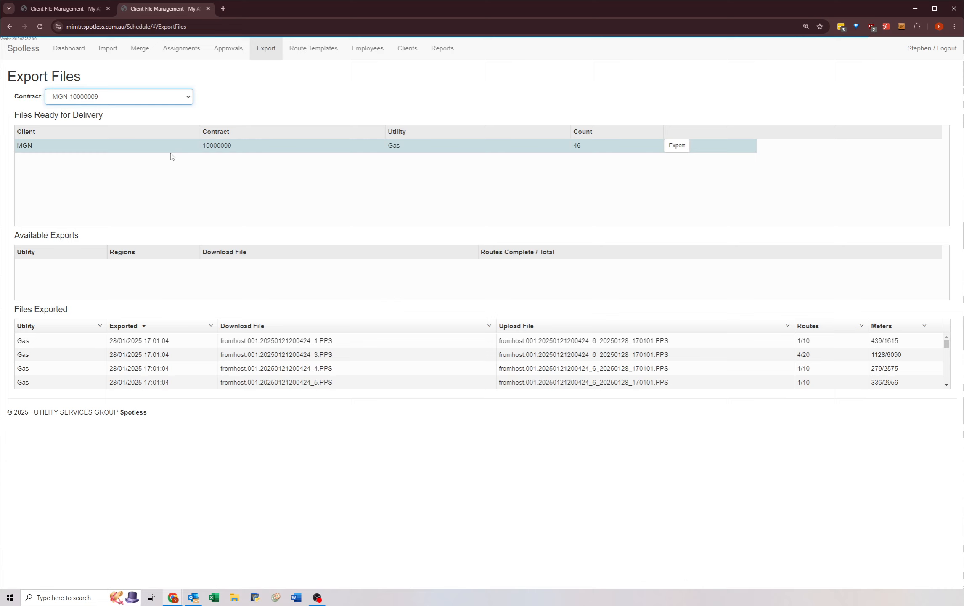
pyautogui.click(578, 151)
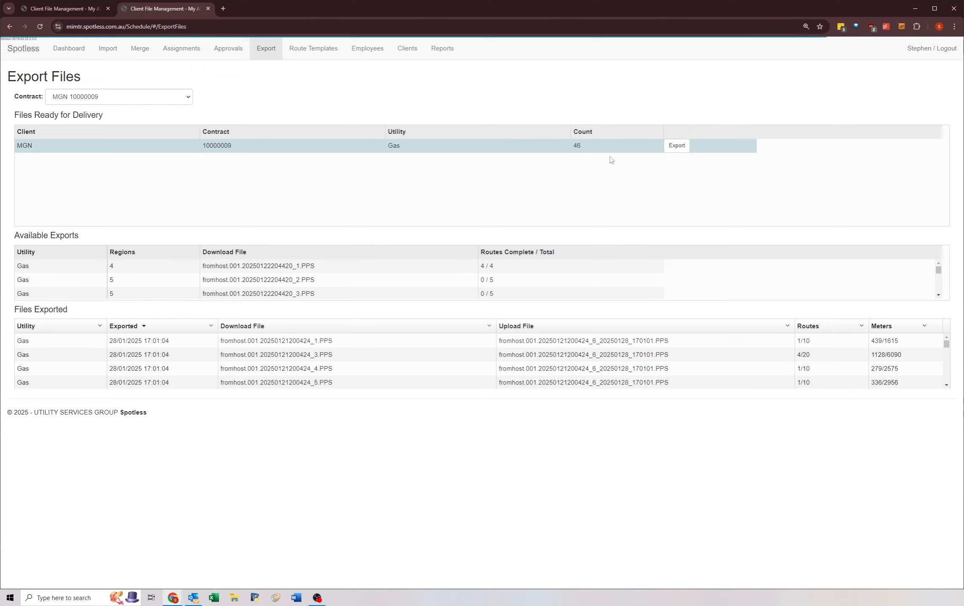
pyautogui.click(676, 148)
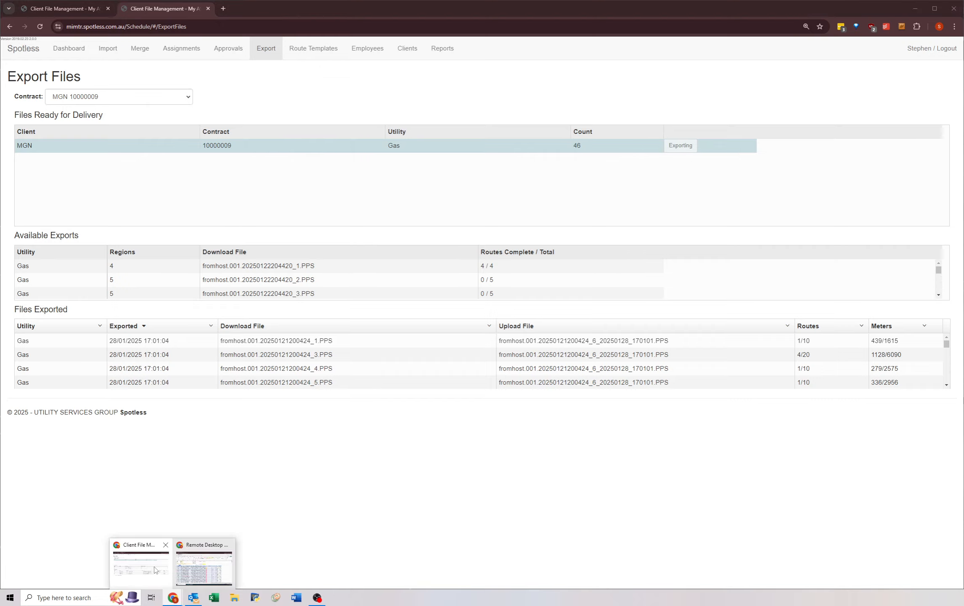
# Step: Switch to the remote virtual desktop and open the MGN Output PREWORK folder in File Explorer
pyautogui.click(206, 566)
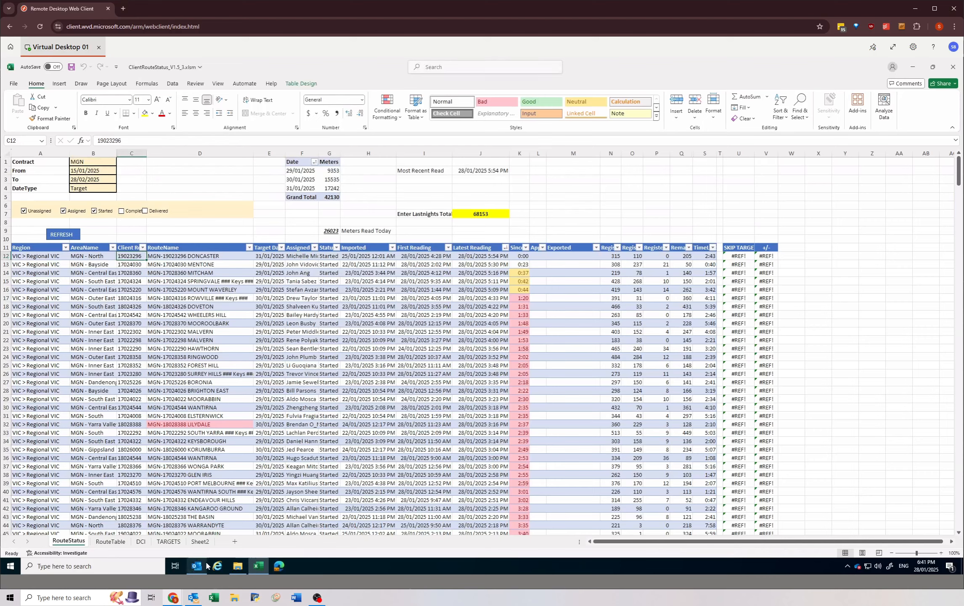
pyautogui.click(238, 566)
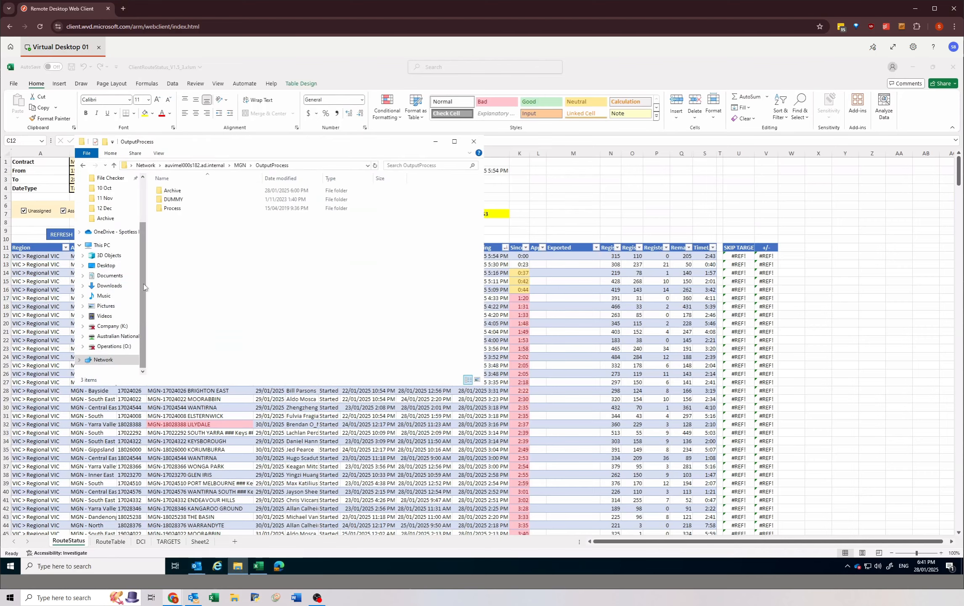
pyautogui.scroll(3, 143, 283)
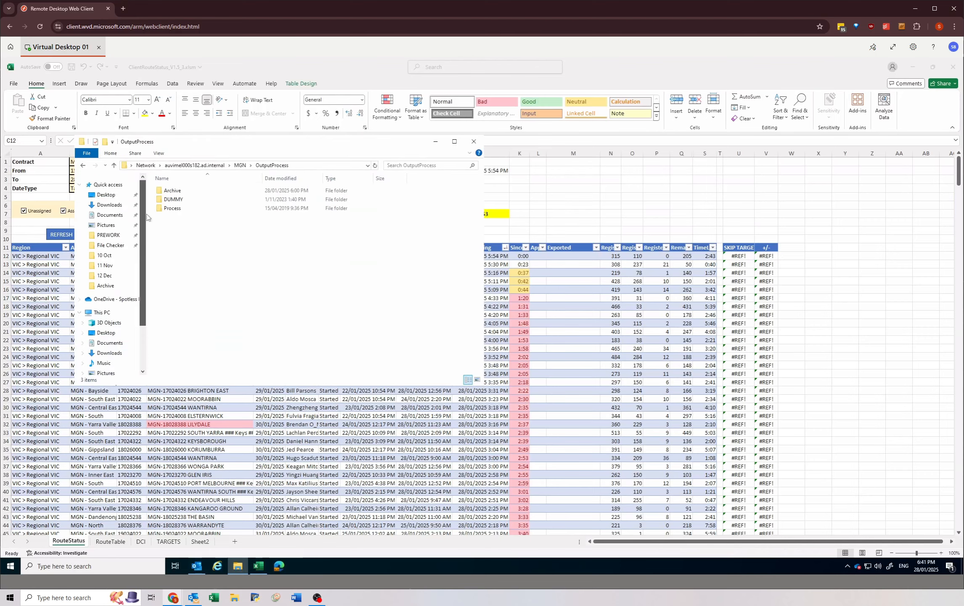
pyautogui.click(108, 234)
pyautogui.scroll(-1, 306, 324)
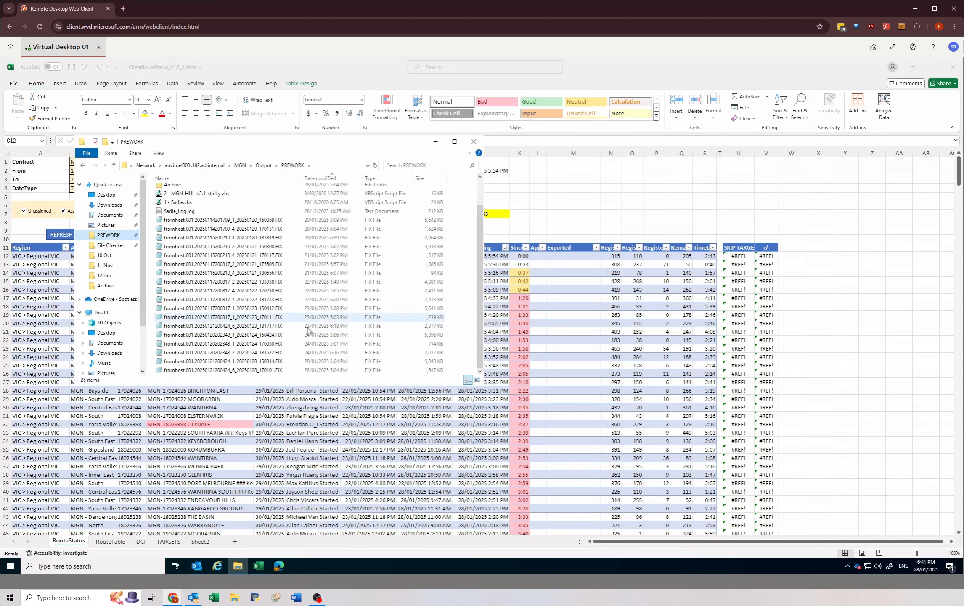
# Step: Maximize the PREWORK folder window and select the newly exported file fromhost.001.20250122204420_2_19_20250128_184242.PPS
pyautogui.click(318, 361)
pyautogui.click(318, 372)
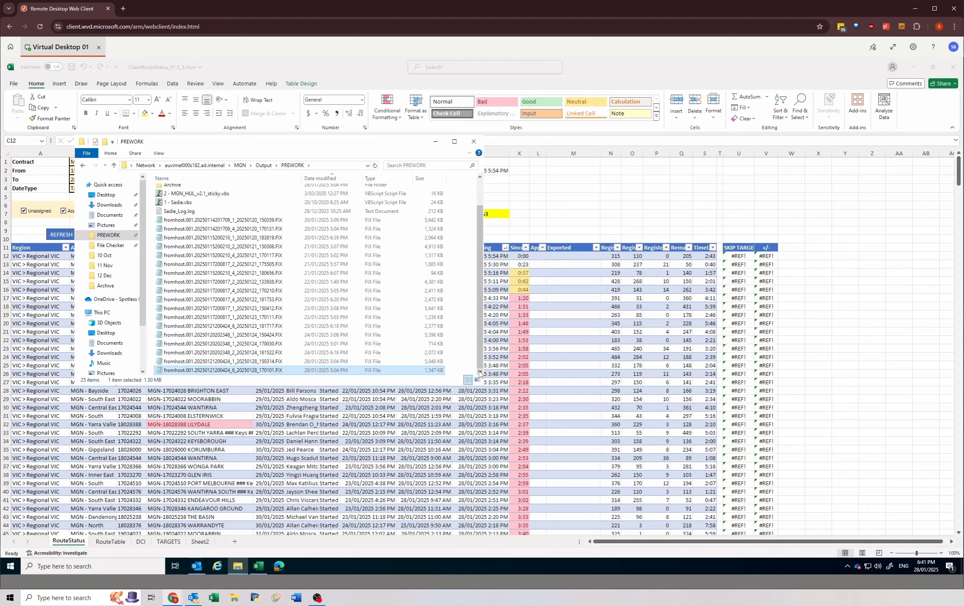
pyautogui.click(454, 142)
pyautogui.click(234, 364)
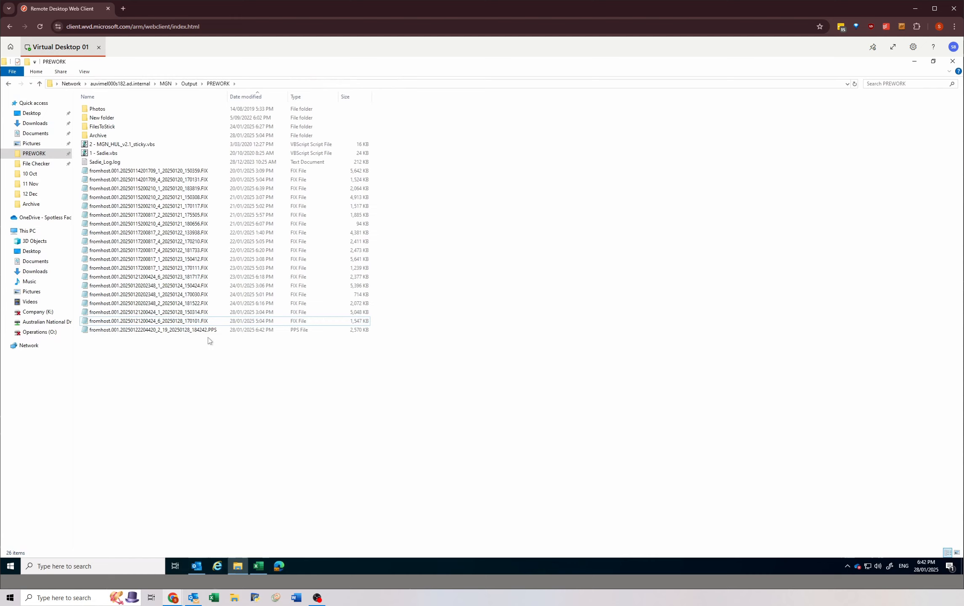
pyautogui.click(221, 331)
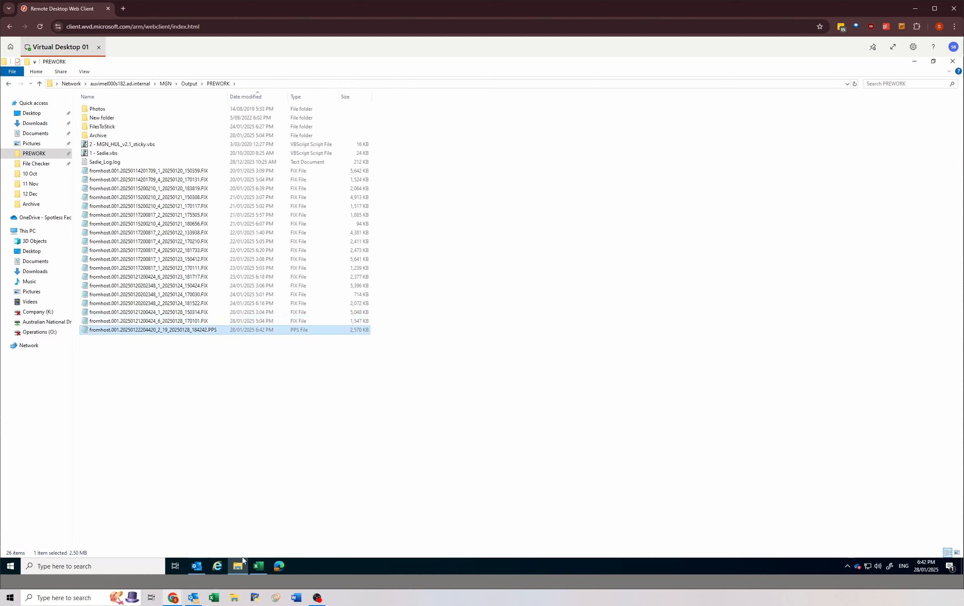
# Step: Check the MGN export's progress on the Export Files page, then compare the exported PPS file with the FIX files in PREWORK
pyautogui.moveTo(173, 597)
pyautogui.click(143, 555)
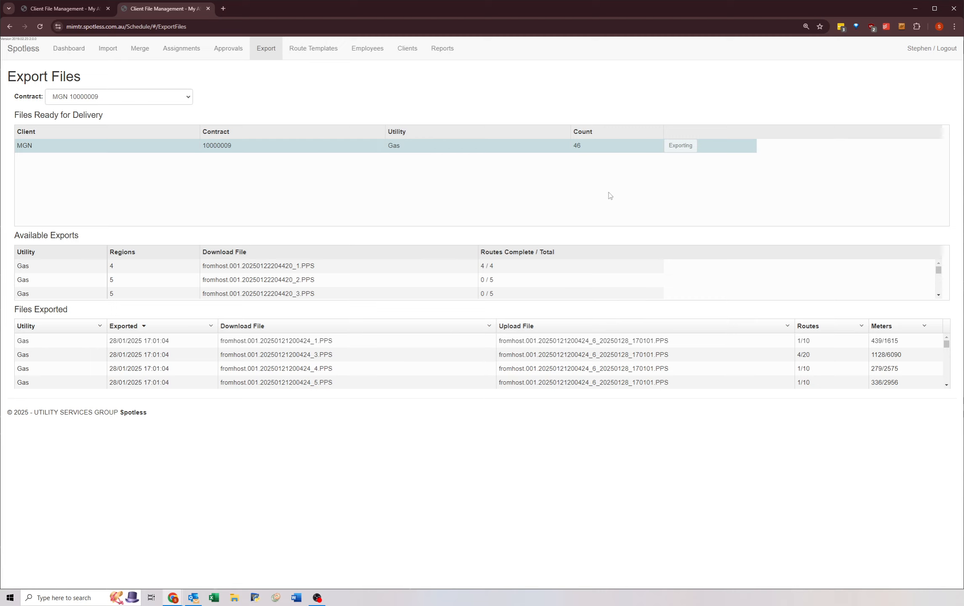
pyautogui.click(173, 597)
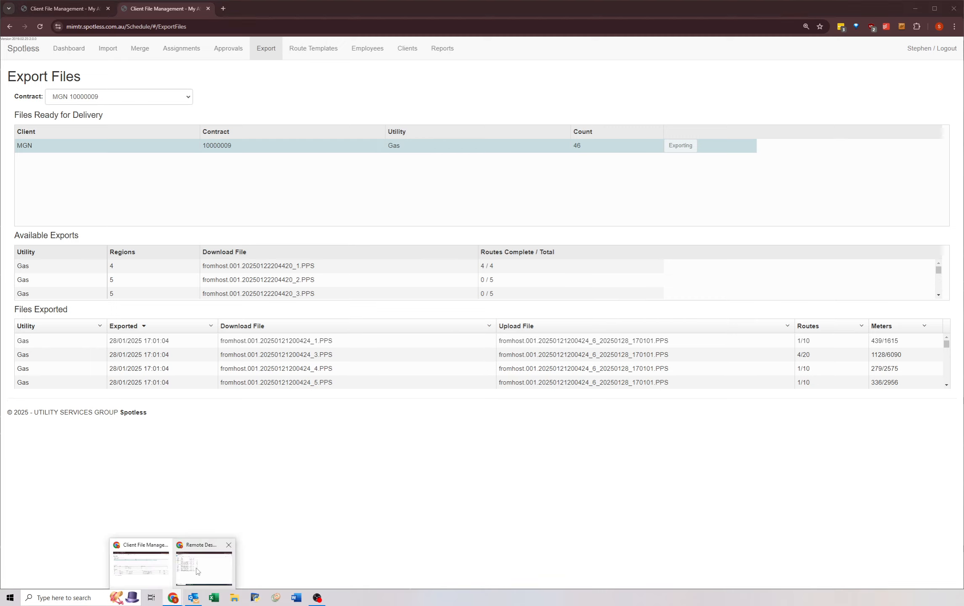
pyautogui.click(189, 571)
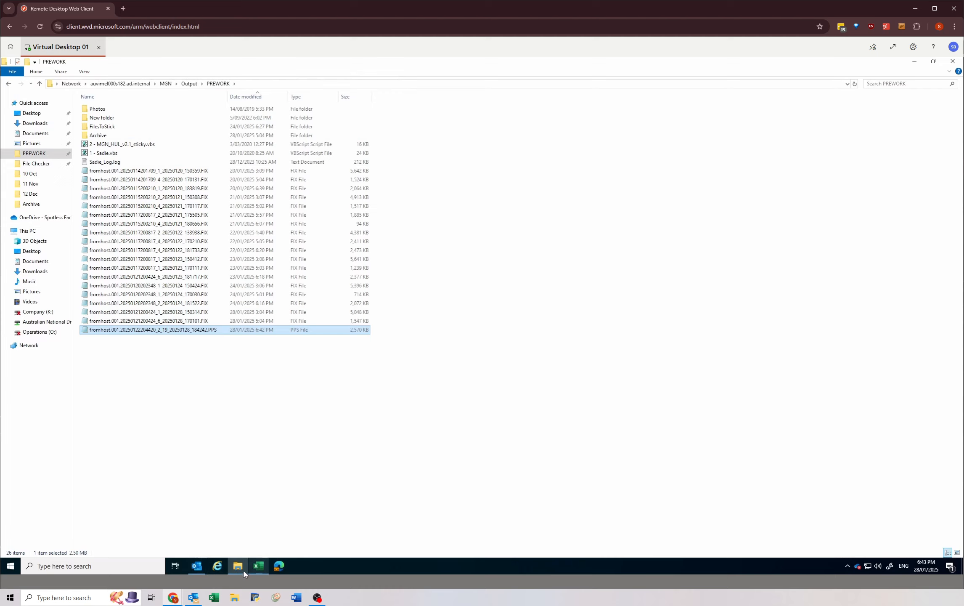
pyautogui.click(264, 414)
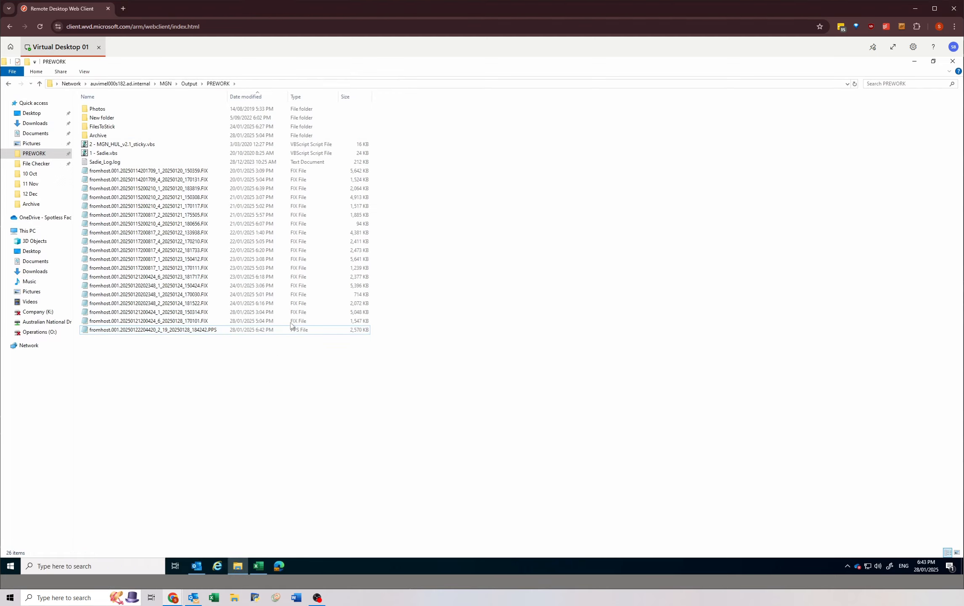
pyautogui.click(291, 321)
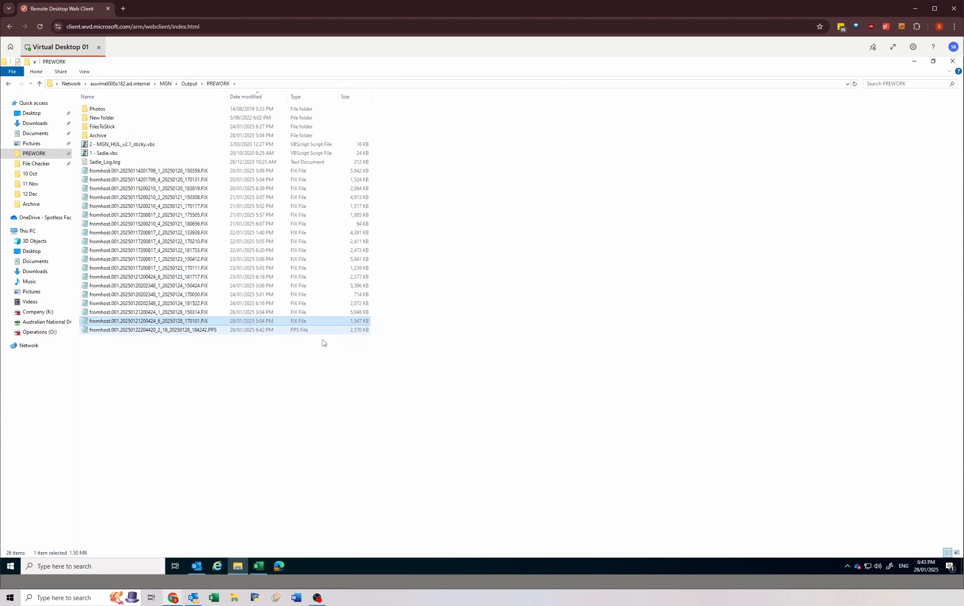
pyautogui.moveTo(414, 217); pyautogui.dragTo(393, 395)
pyautogui.click(277, 331)
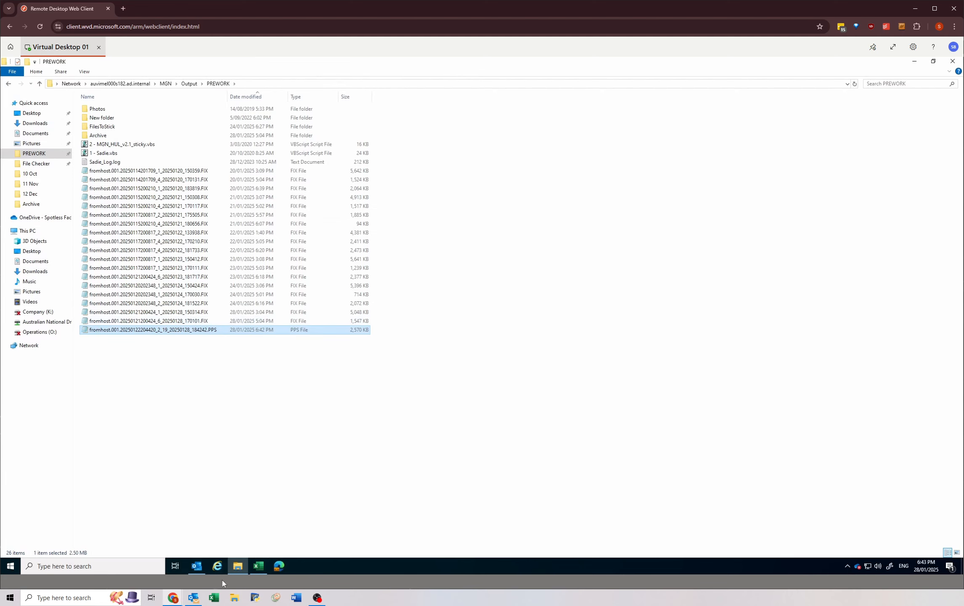
# Step: Recheck the MGN export on the Export Files page, then return to the PREWORK folder and select the exported file
pyautogui.moveTo(172, 597)
pyautogui.click(150, 566)
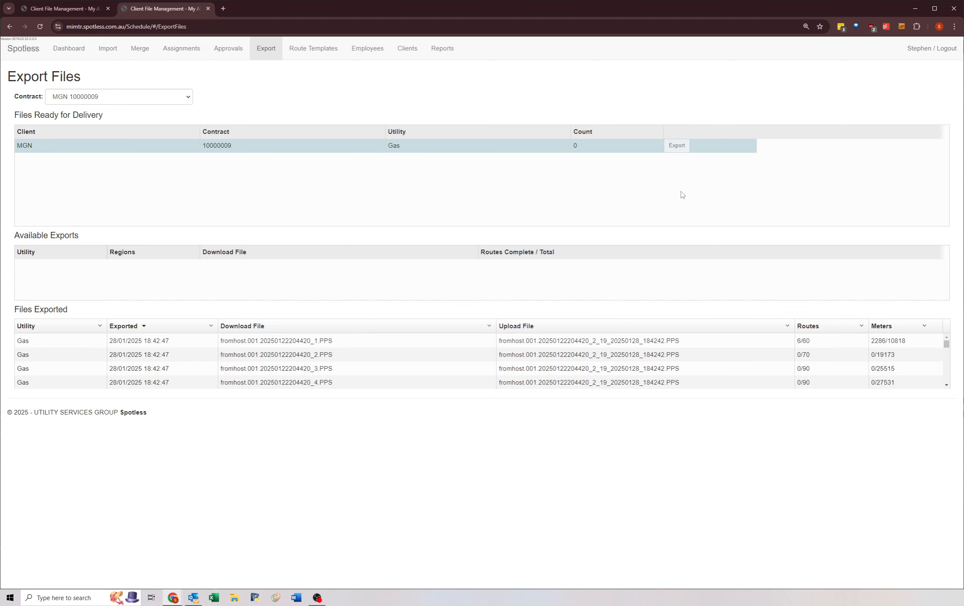
pyautogui.click(178, 600)
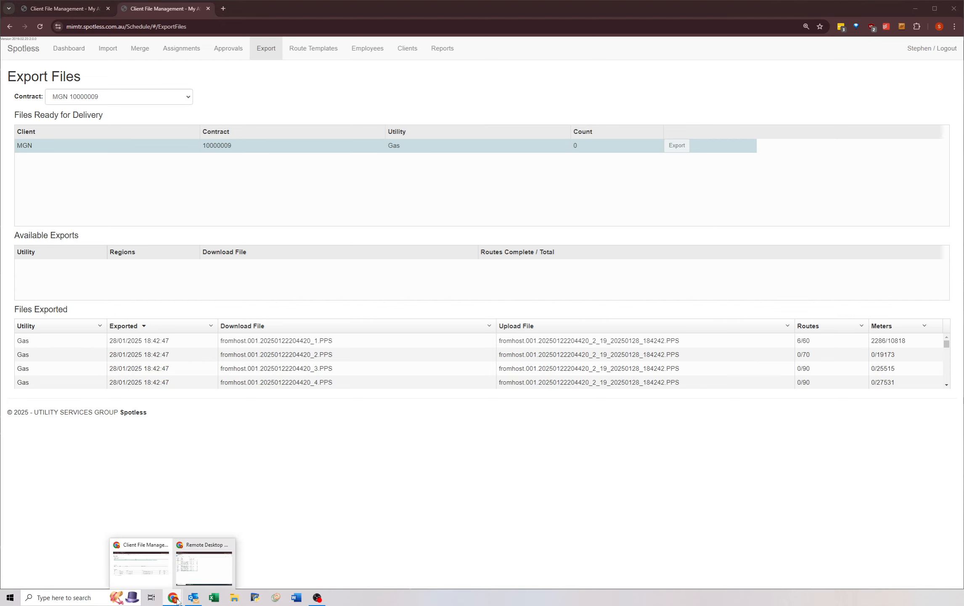
pyautogui.click(196, 576)
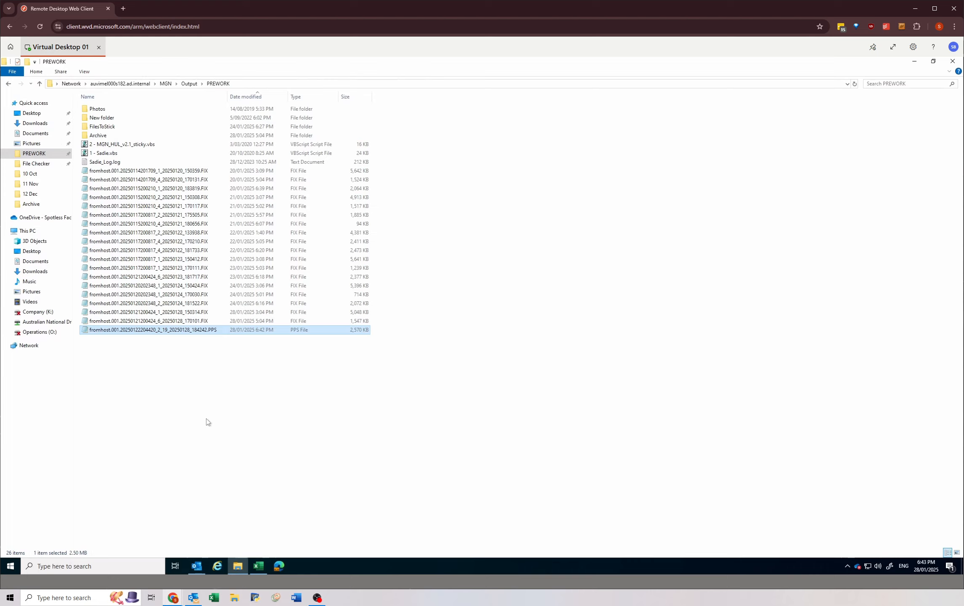
pyautogui.click(294, 321)
pyautogui.click(293, 332)
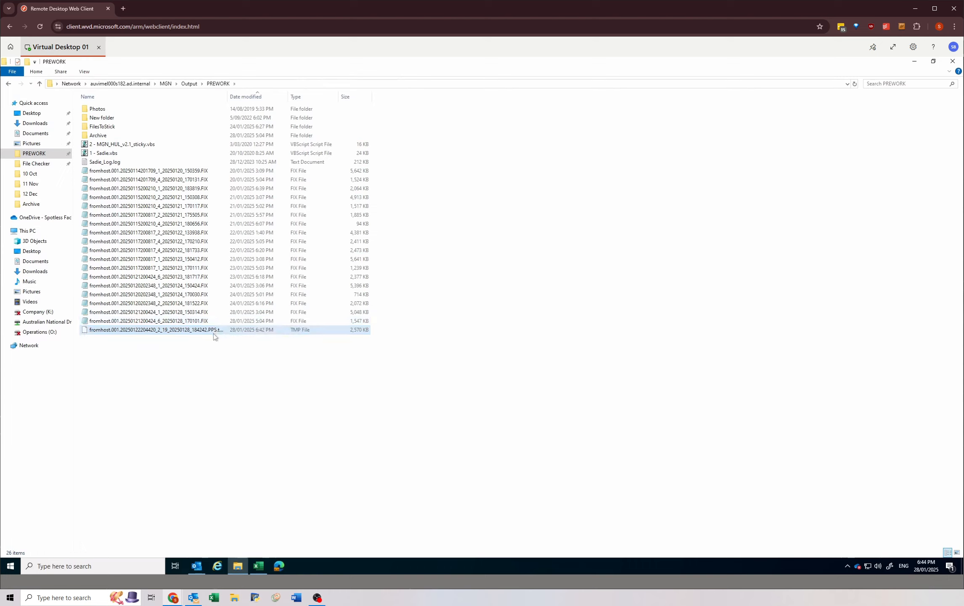
# Step: Widen the Name column of the PREWORK folder to fit the full file names and refresh the file list
pyautogui.moveTo(227, 97); pyautogui.dragTo(244, 97)
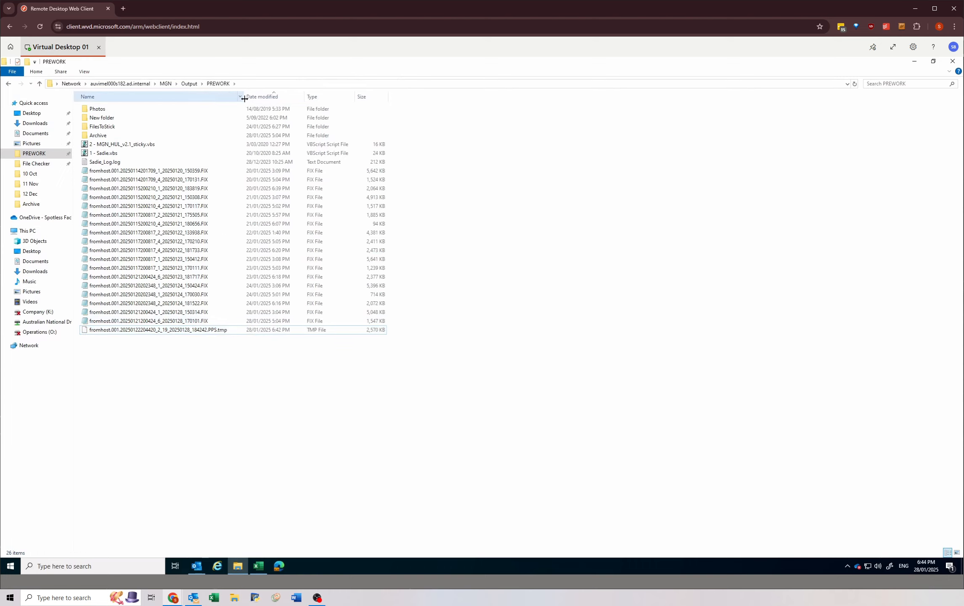
pyautogui.click(225, 330)
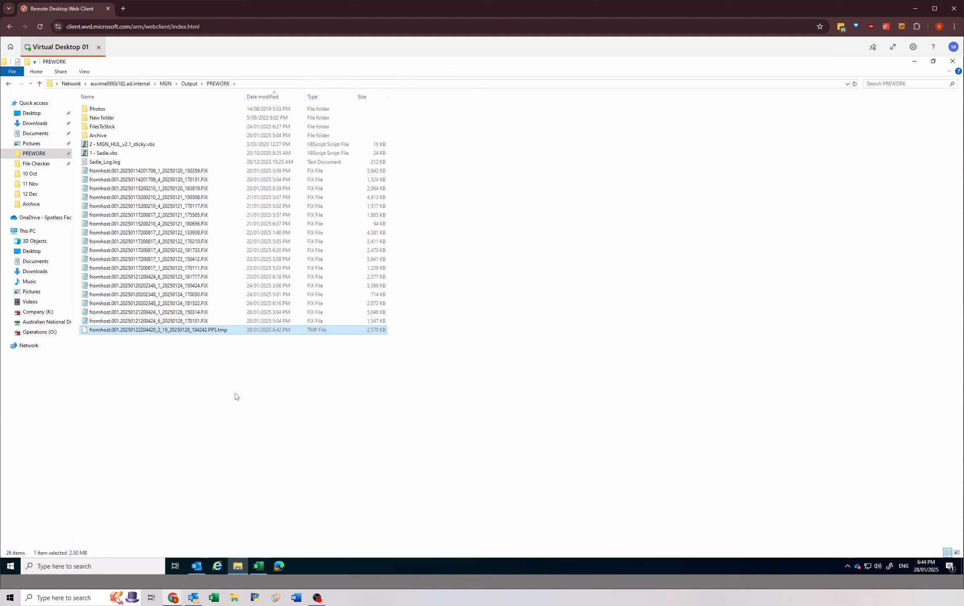
pyautogui.click(854, 86)
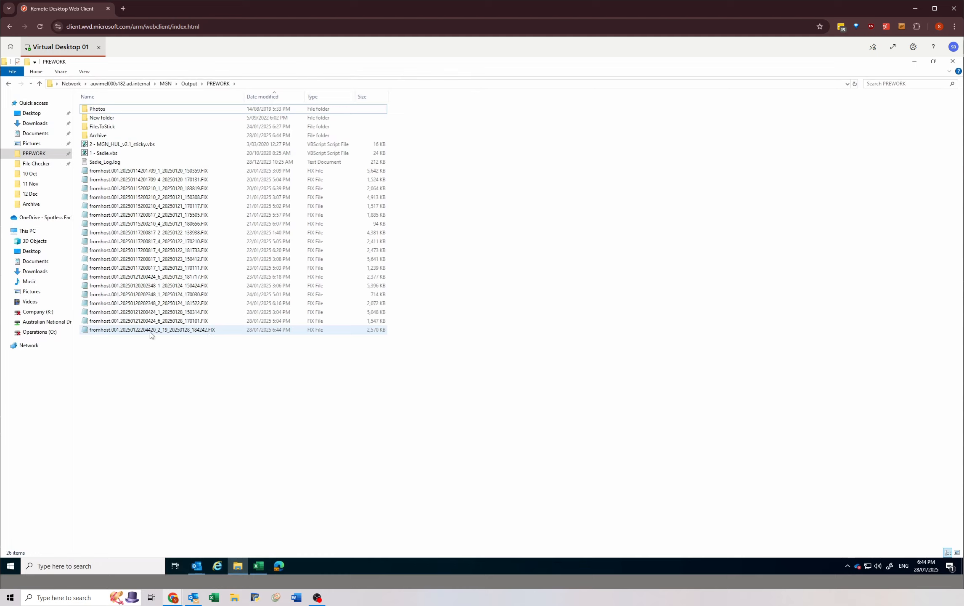
pyautogui.click(217, 327)
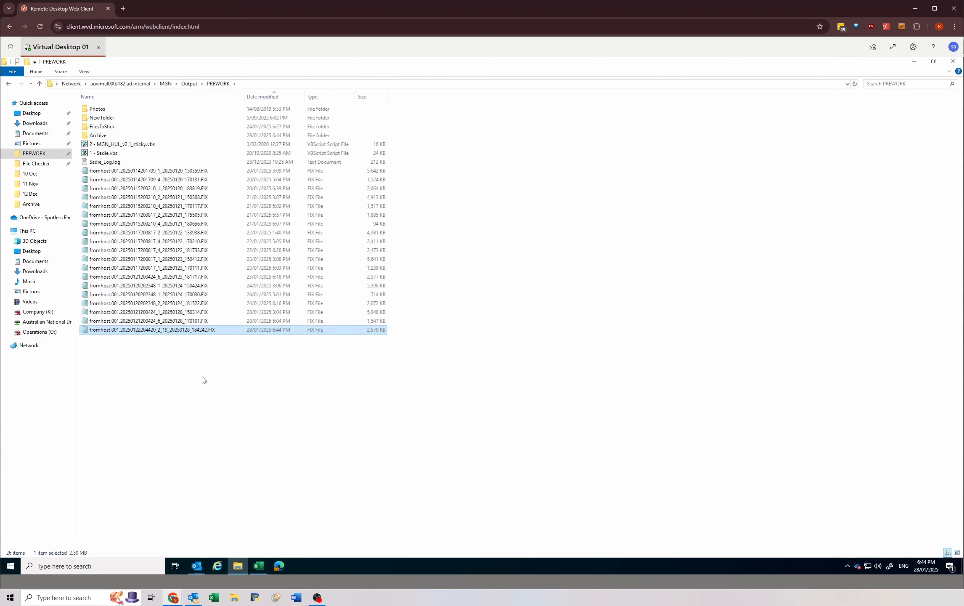
pyautogui.click(209, 331)
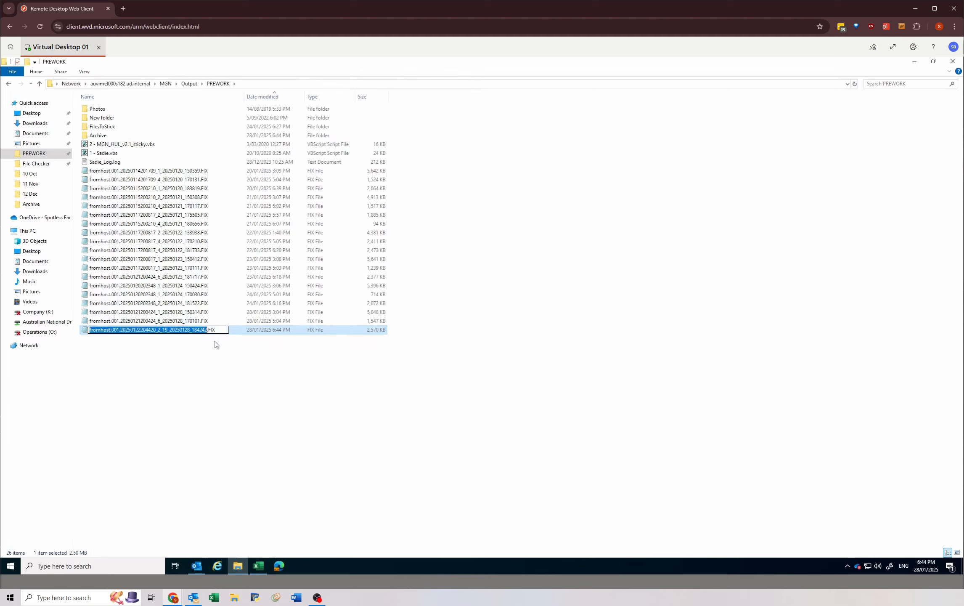
pyautogui.moveTo(113, 331); pyautogui.dragTo(215, 330)
pyautogui.click(215, 330)
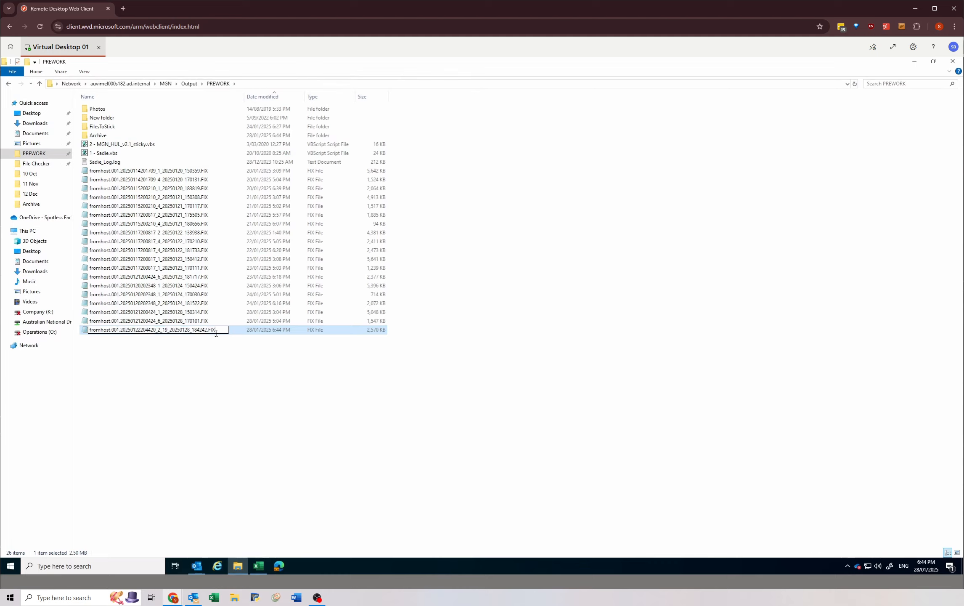
pyautogui.write('.tmp')
pyautogui.press('BackSpace')
pyautogui.press('BackSpace')
pyautogui.click(231, 331)
pyautogui.moveTo(226, 331); pyautogui.dragTo(230, 330)
pyautogui.press('BackSpace')
pyautogui.press('BackSpace')
pyautogui.press('BackSpace')
pyautogui.press('BackSpace')
pyautogui.write('F')
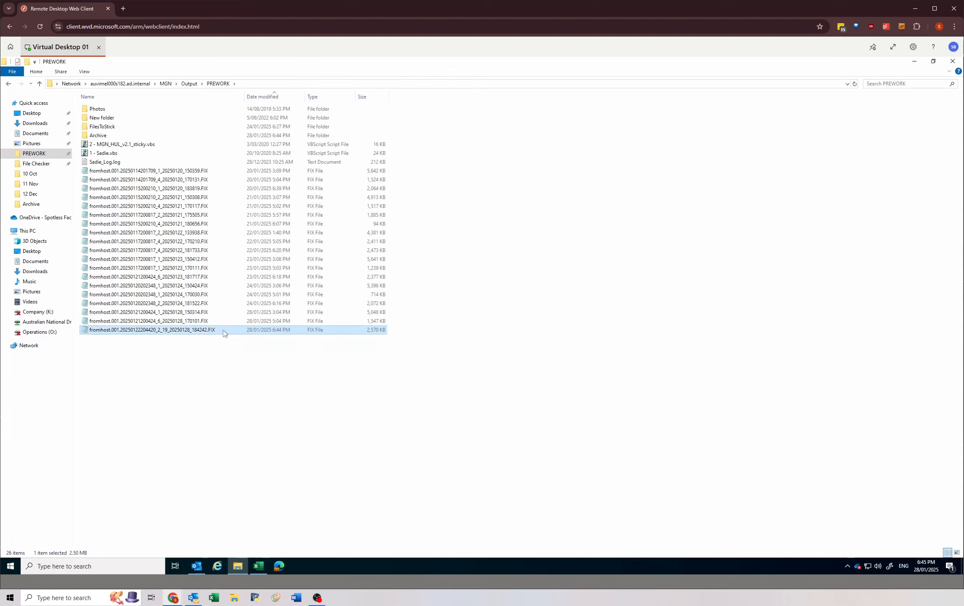
pyautogui.click(169, 407)
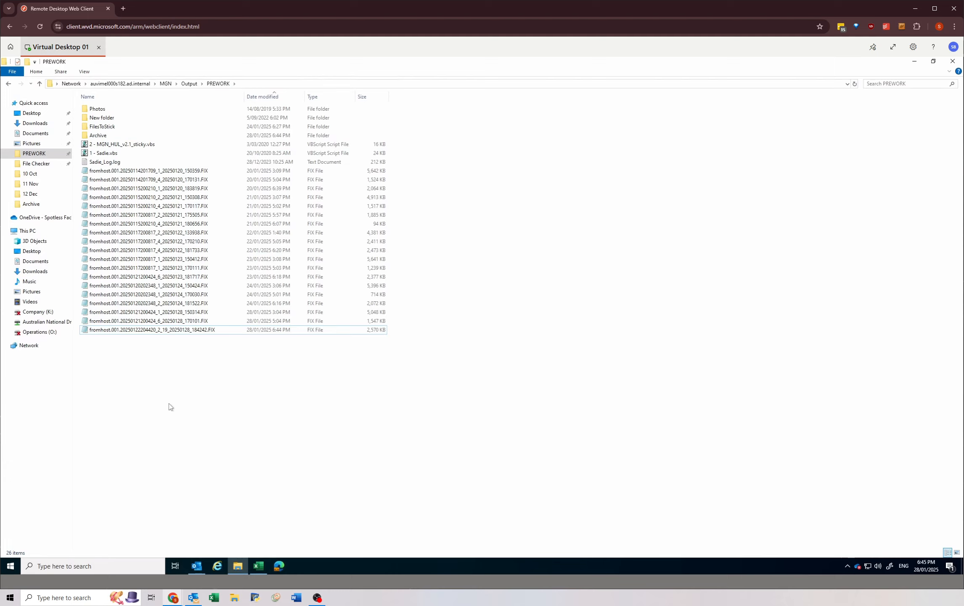
# Step: Copy the three FIX files in PREWORK dated 28/01/2025, ending in 150314, 170101 and 184242
pyautogui.click(208, 330)
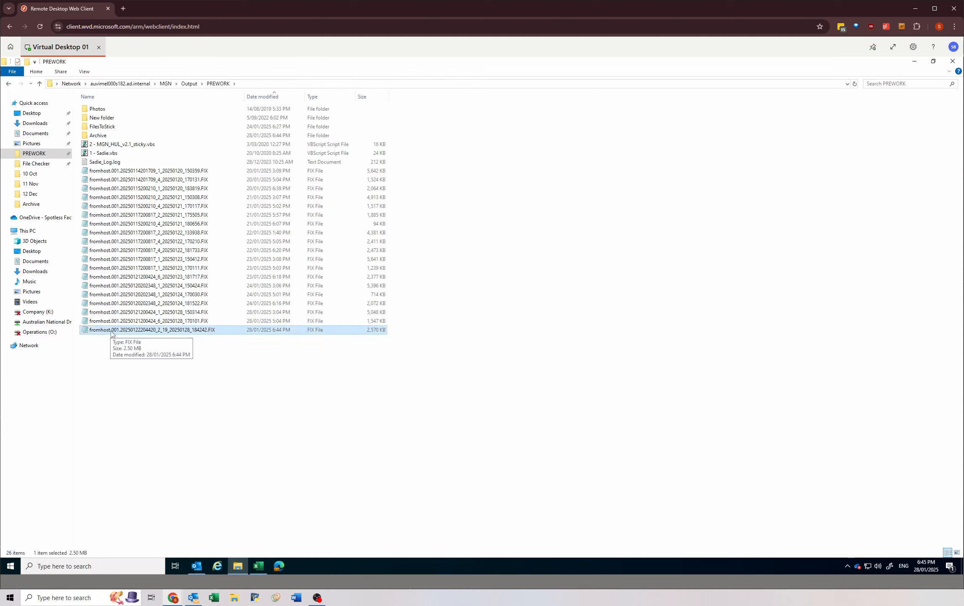
pyautogui.click(204, 320)
pyautogui.click(197, 330)
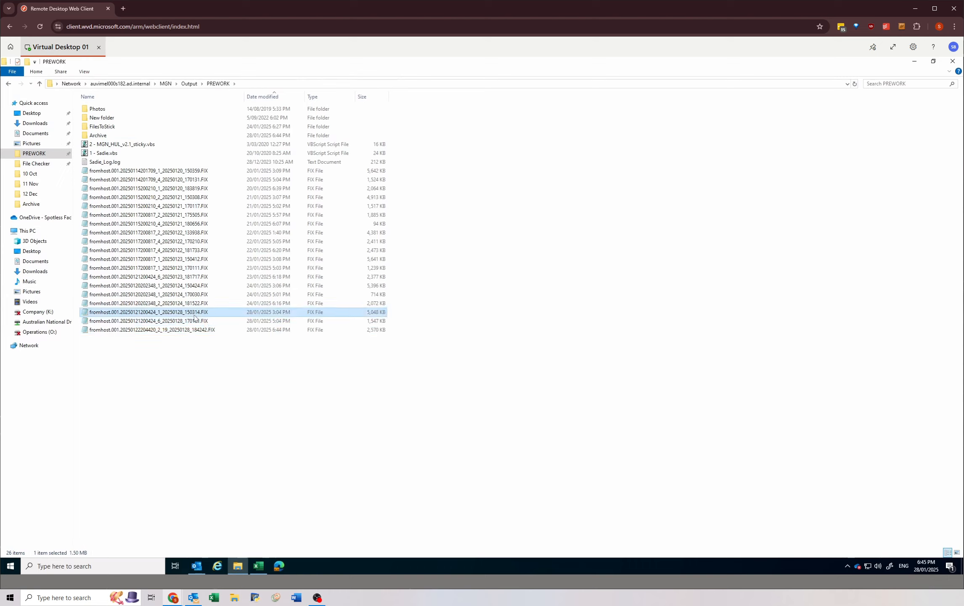
pyautogui.click(262, 355)
pyautogui.moveTo(256, 349); pyautogui.dragTo(247, 311)
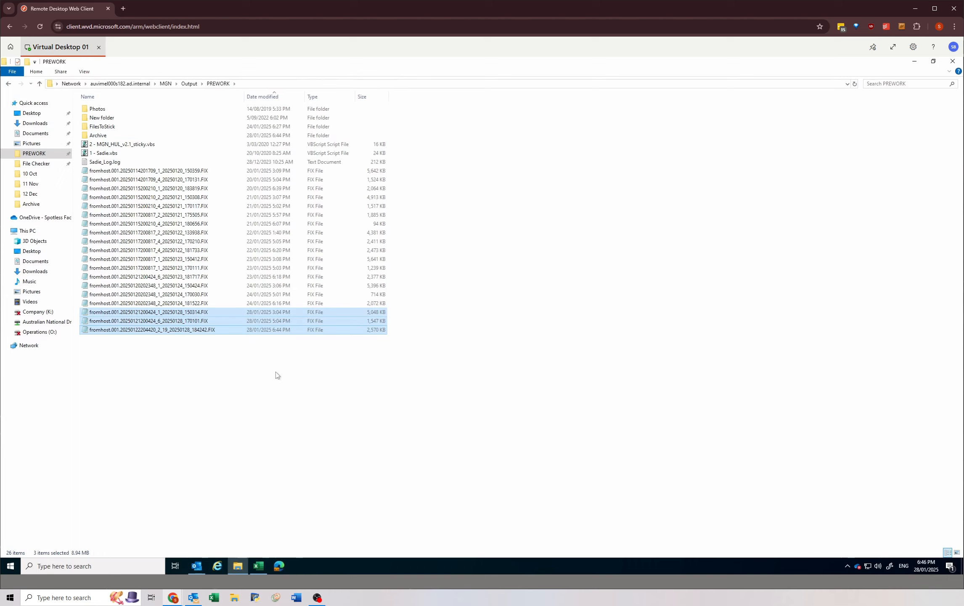
pyautogui.click(239, 359)
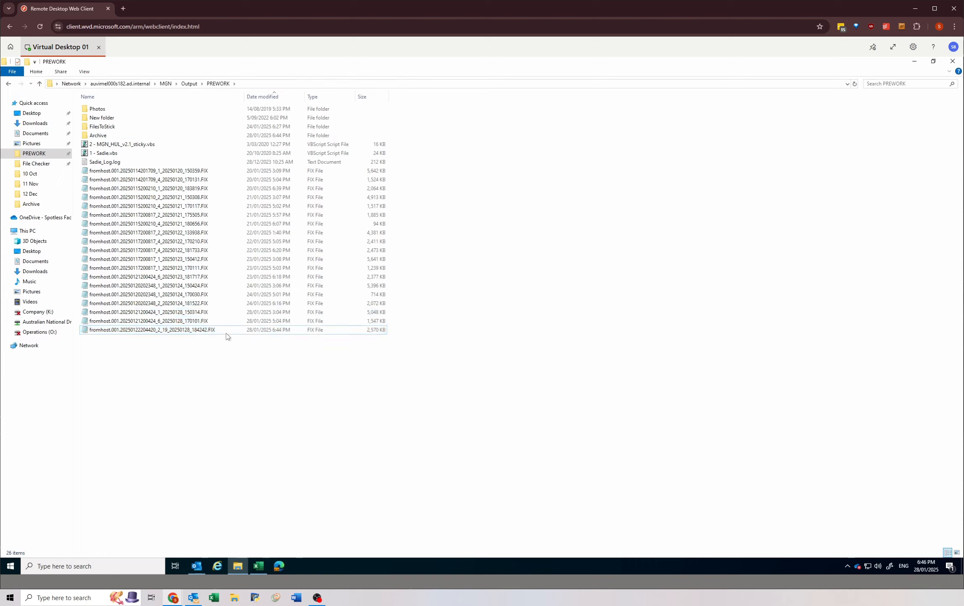
pyautogui.moveTo(227, 335); pyautogui.dragTo(224, 314)
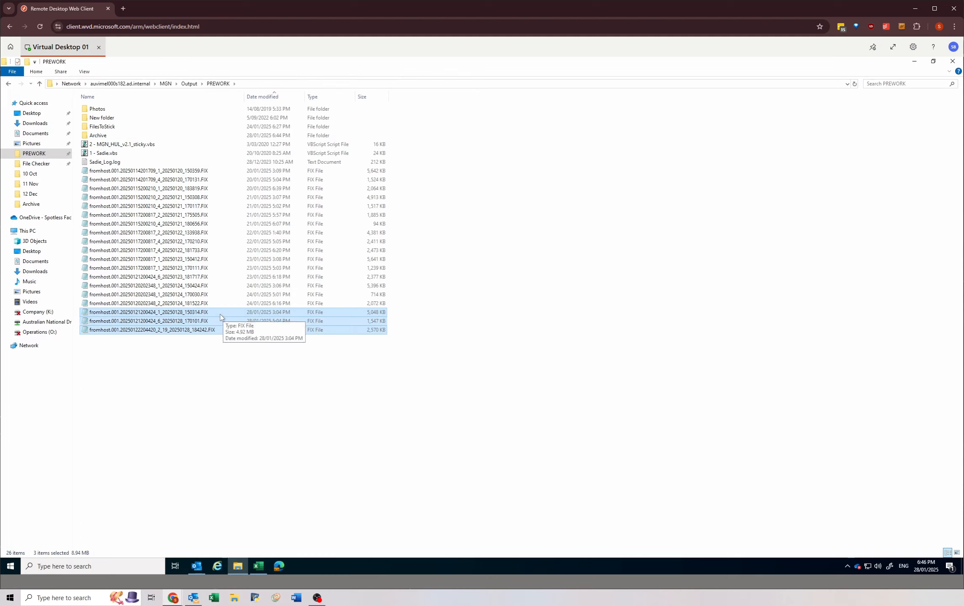
pyautogui.moveTo(184, 373); pyautogui.dragTo(212, 312)
pyautogui.rightClick(212, 311)
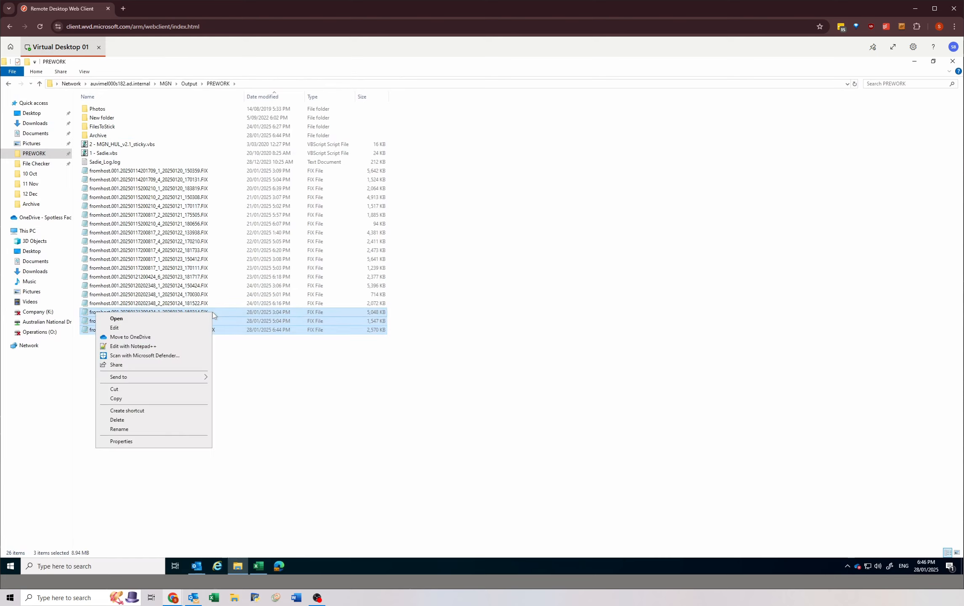
pyautogui.click(124, 398)
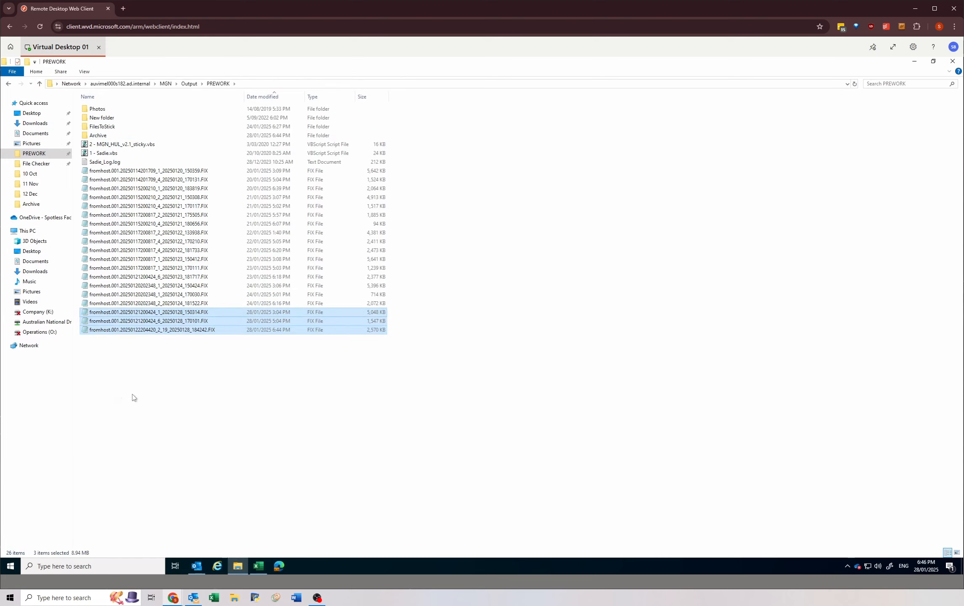
# Step: Open the File Checker folder in a restored, smaller window and minimize the Excel workbook behind it
pyautogui.click(36, 164)
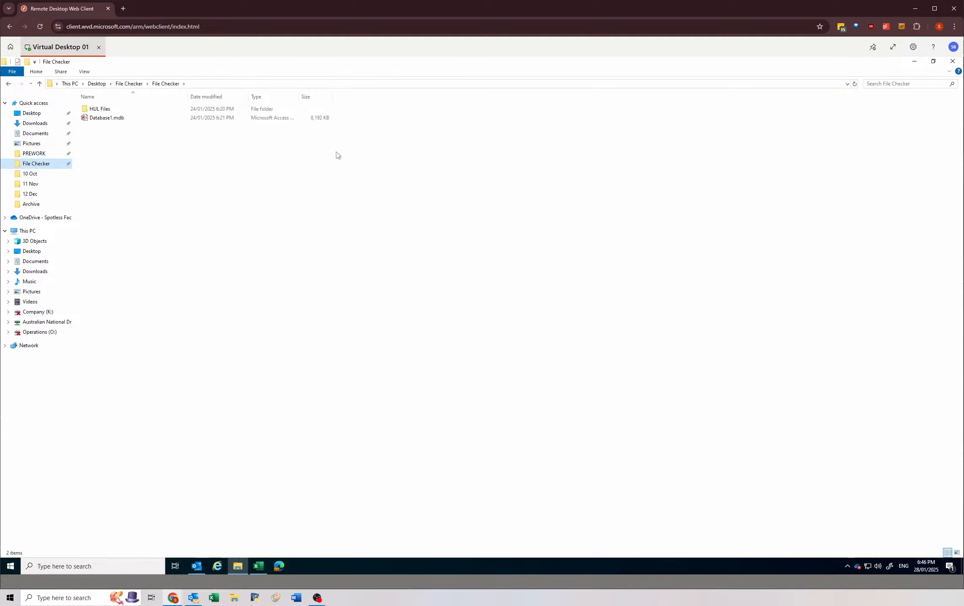
pyautogui.moveTo(318, 61); pyautogui.dragTo(447, 295)
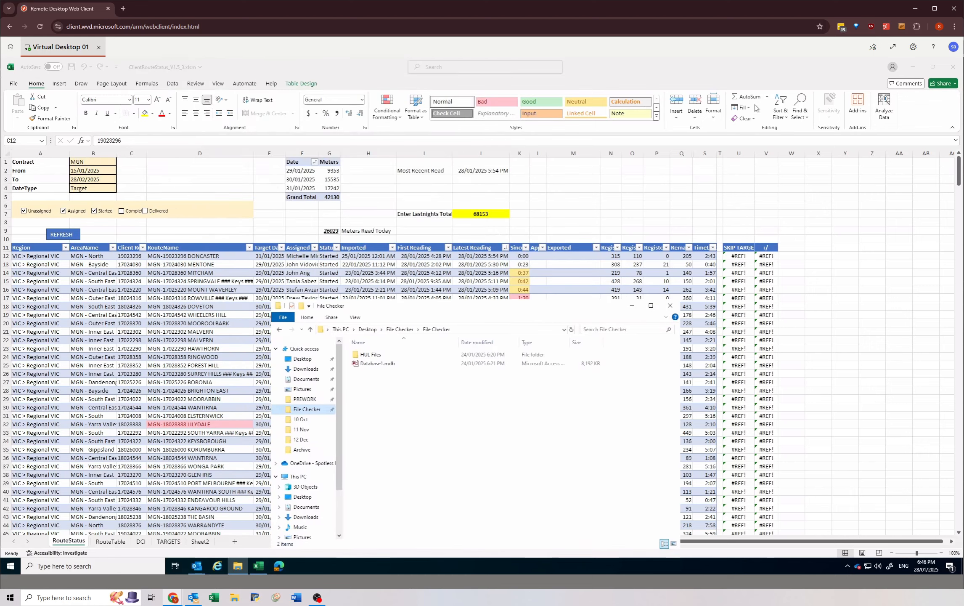
pyautogui.click(912, 67)
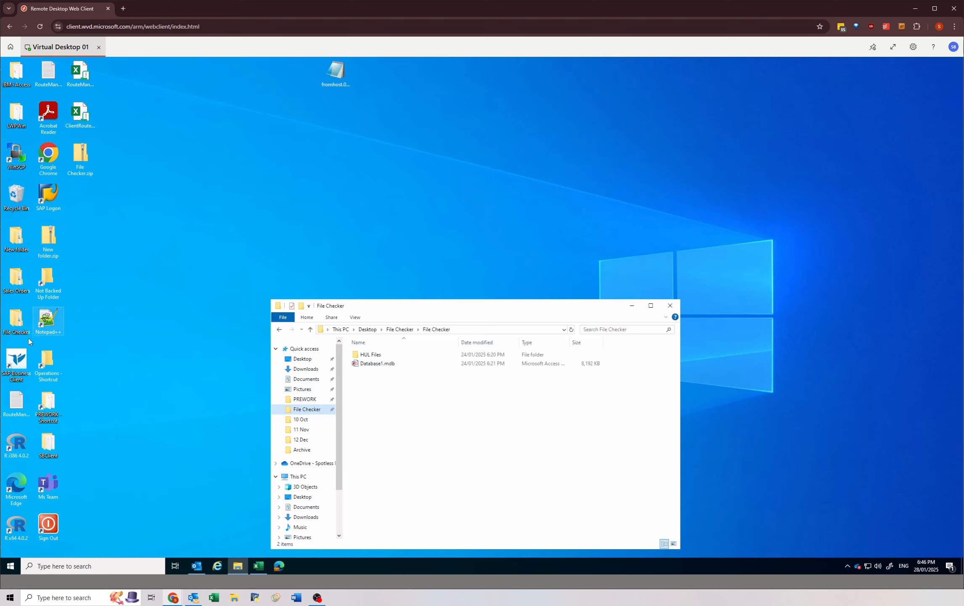
pyautogui.click(14, 321)
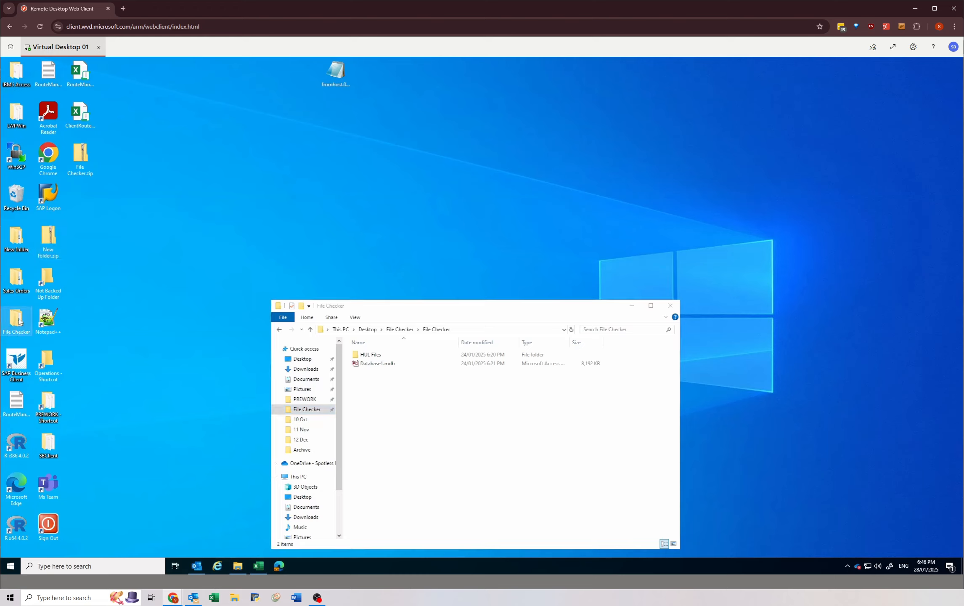
pyautogui.doubleClick(18, 320)
pyautogui.click(680, 63)
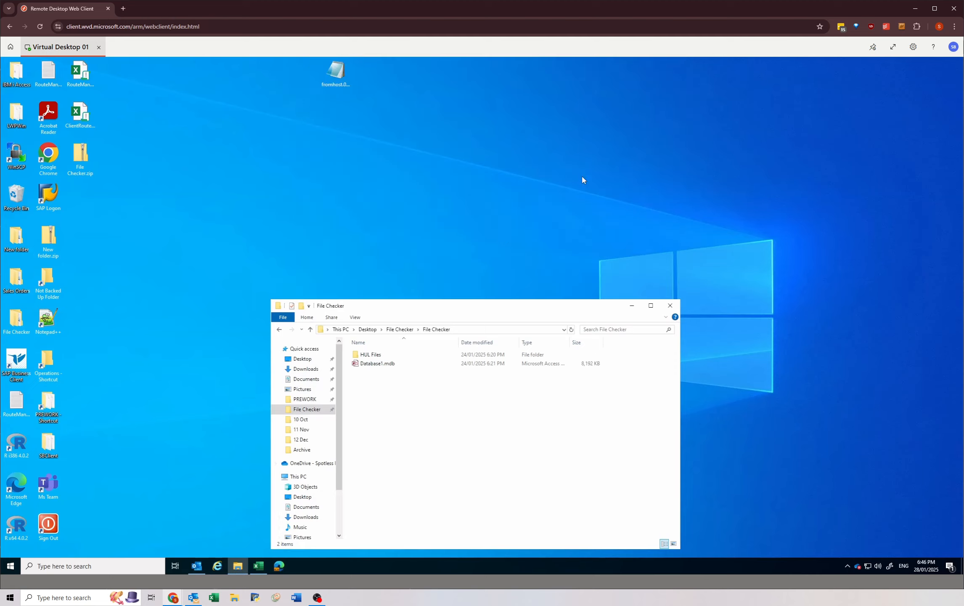
pyautogui.moveTo(386, 303); pyautogui.dragTo(383, 218)
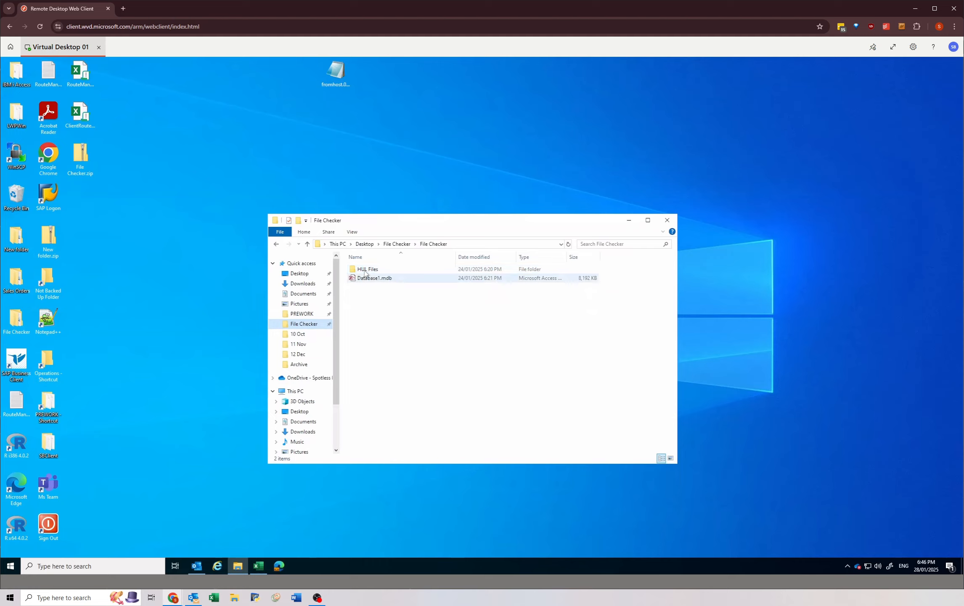
# Step: In the HUL Files folder, move the three old .hul files into Archive and paste the three copied FIX files
pyautogui.click(366, 271)
pyautogui.doubleClick(366, 272)
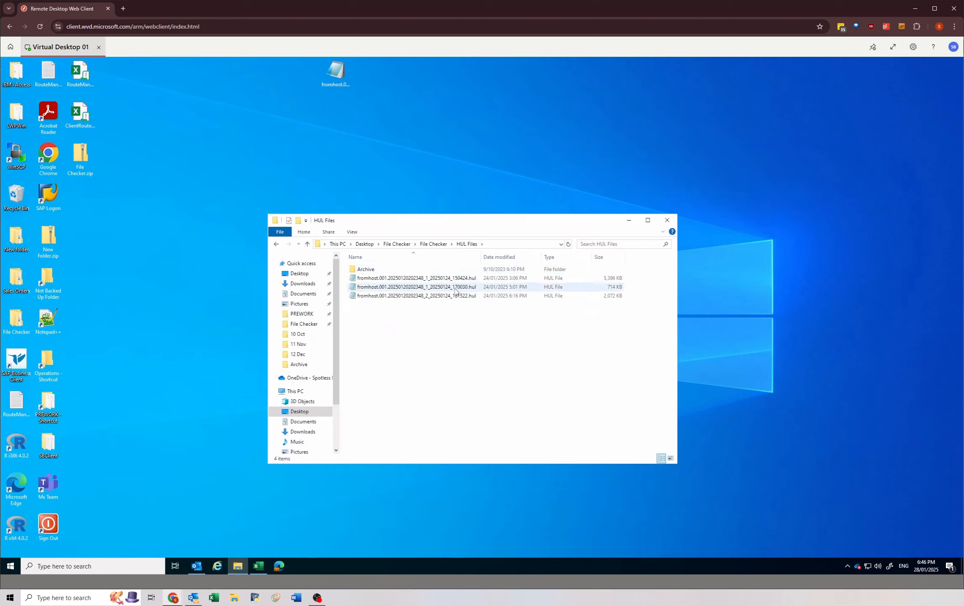
pyautogui.moveTo(431, 316); pyautogui.dragTo(366, 269)
pyautogui.rightClick(404, 293)
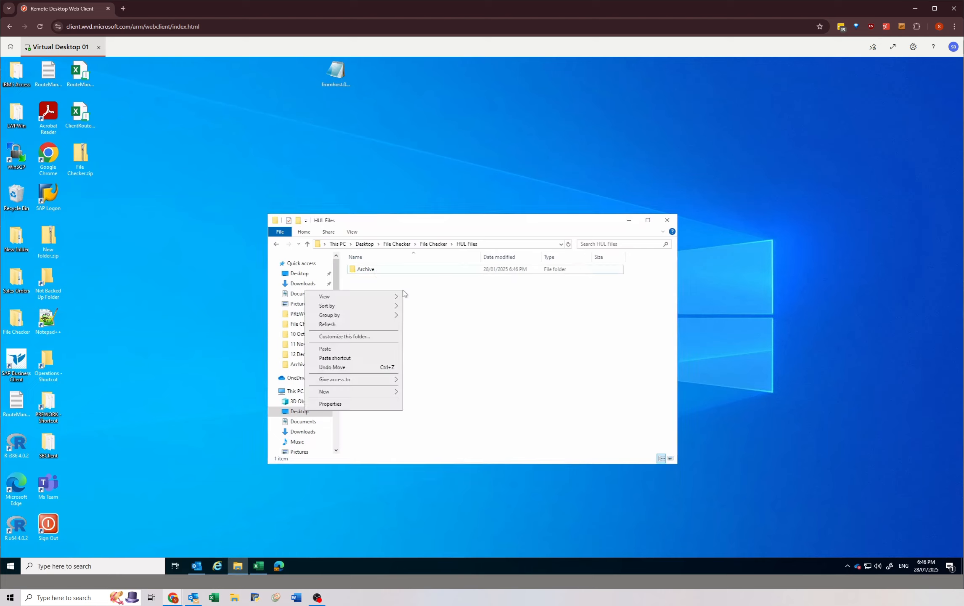
pyautogui.click(358, 349)
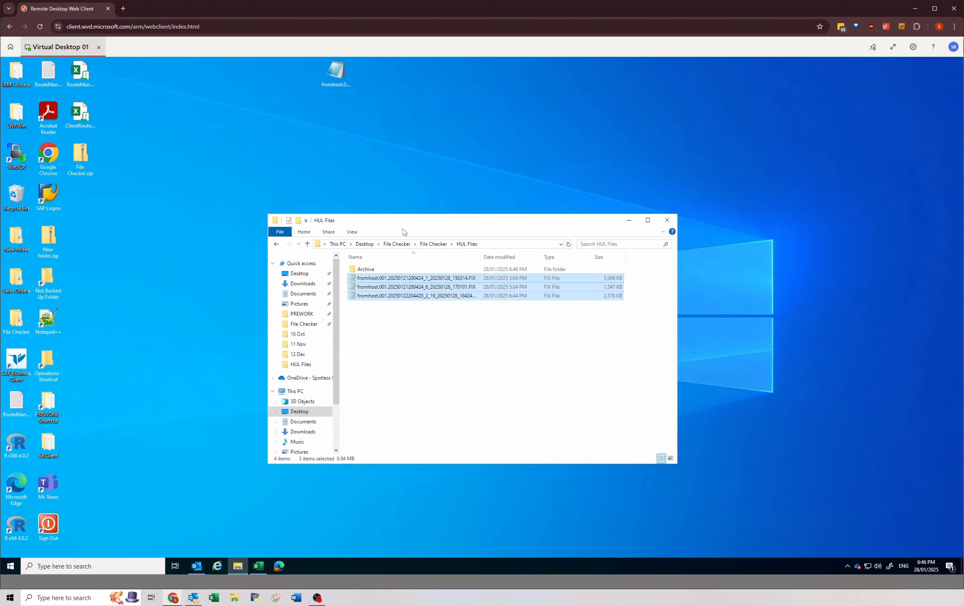
# Step: Open the PREWORK folder in a second window and arrange it beside the HUL Files window on the desktop
pyautogui.moveTo(402, 232); pyautogui.dragTo(425, 237)
pyautogui.doubleClick(16, 320)
pyautogui.click(344, 332)
pyautogui.moveTo(462, 238); pyautogui.dragTo(282, 133)
pyautogui.moveTo(572, 227); pyautogui.dragTo(746, 296)
pyautogui.click(291, 314)
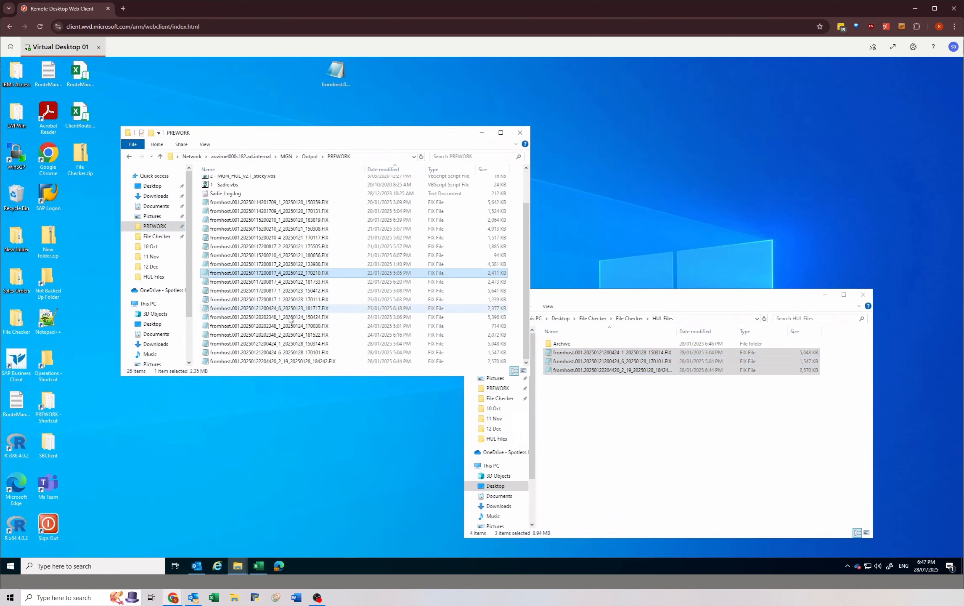
pyautogui.scroll(-3, 290, 314)
pyautogui.click(304, 353)
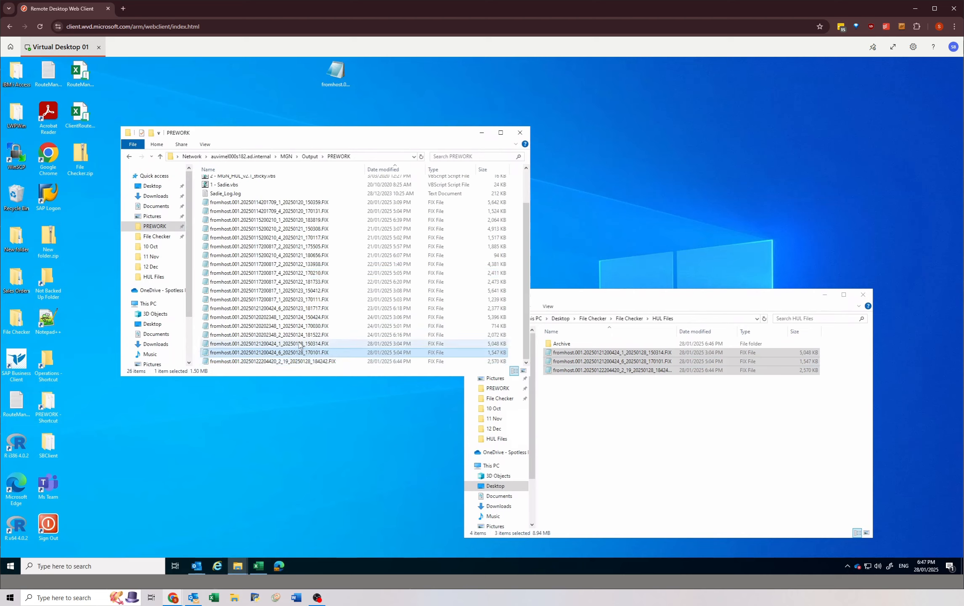
pyautogui.click(302, 361)
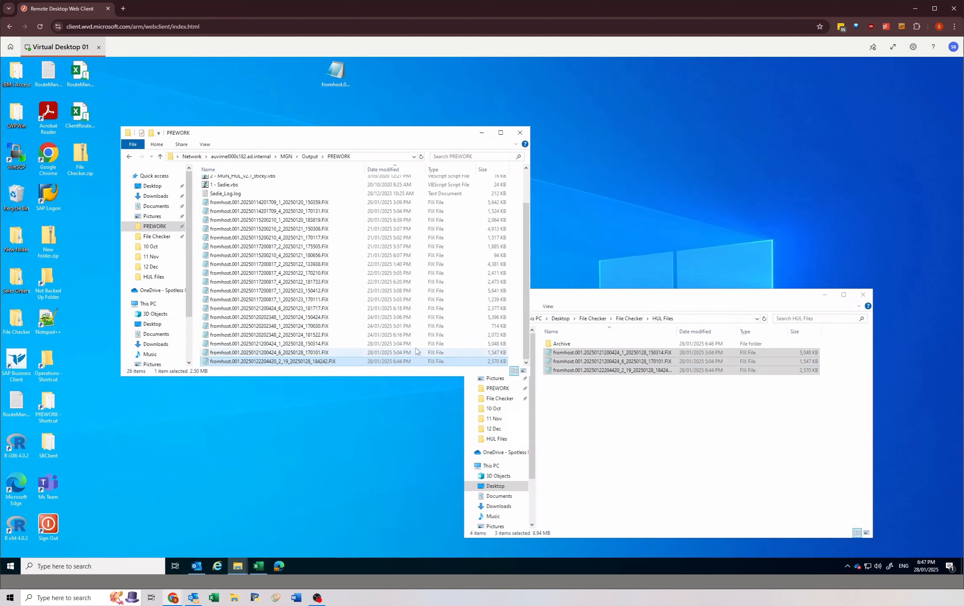
# Step: In HUL Files, change the extension of the FIX file ending in 150314 to .hul and accept the extension change
pyautogui.click(591, 404)
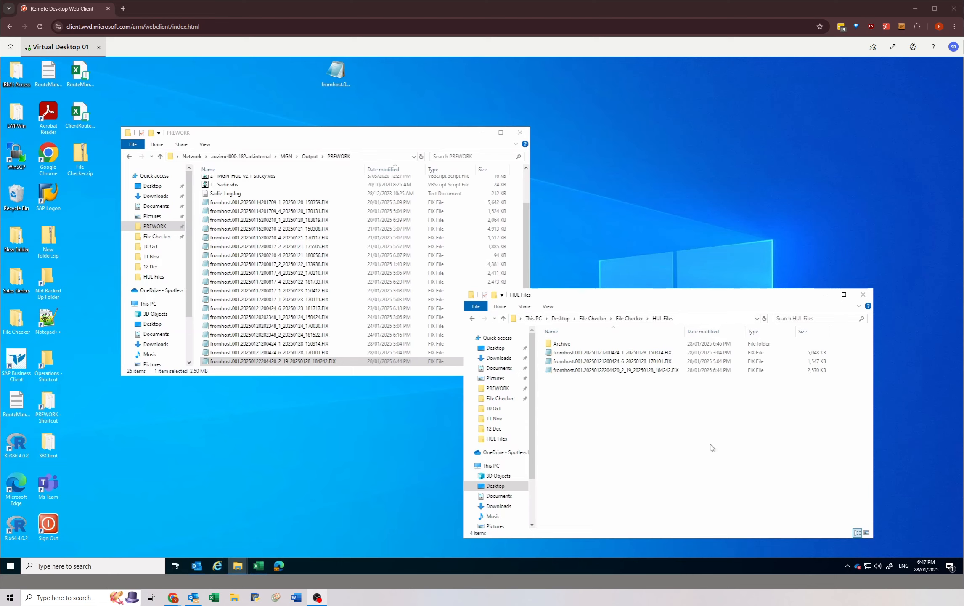
pyautogui.click(618, 352)
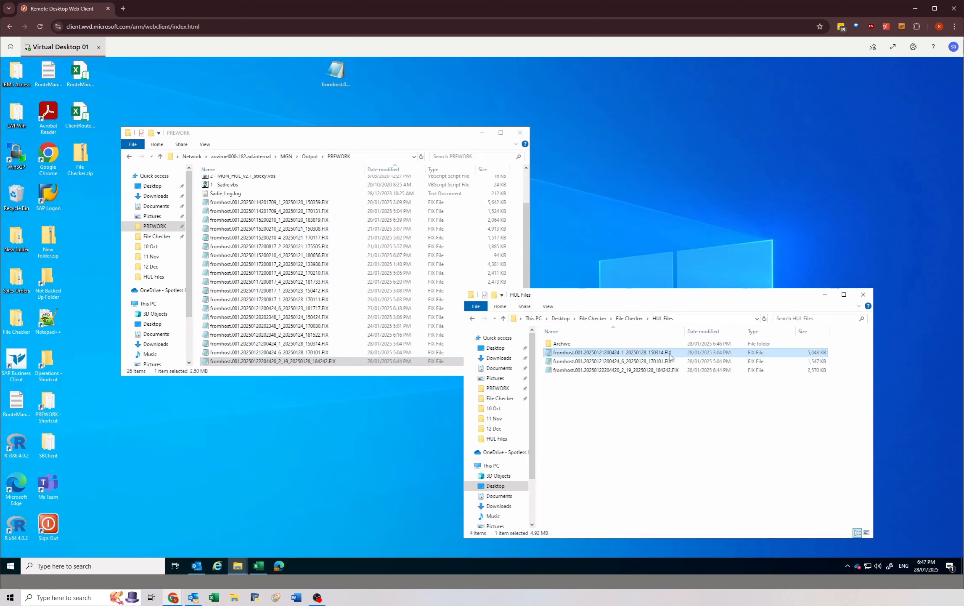
pyautogui.click(667, 354)
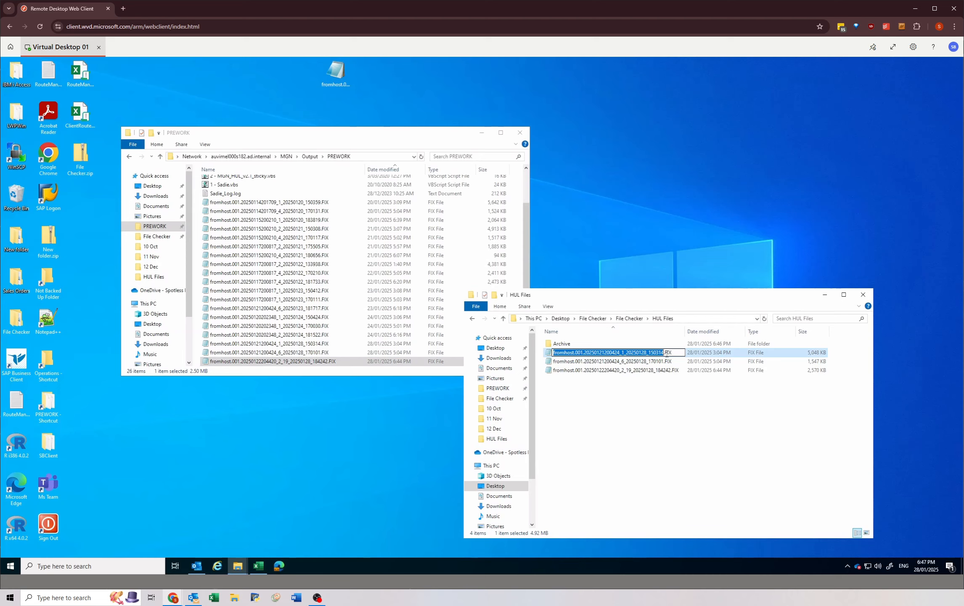
pyautogui.click(666, 353)
pyautogui.press('Delete')
pyautogui.press('Delete')
pyautogui.press('Delete')
pyautogui.write('h')
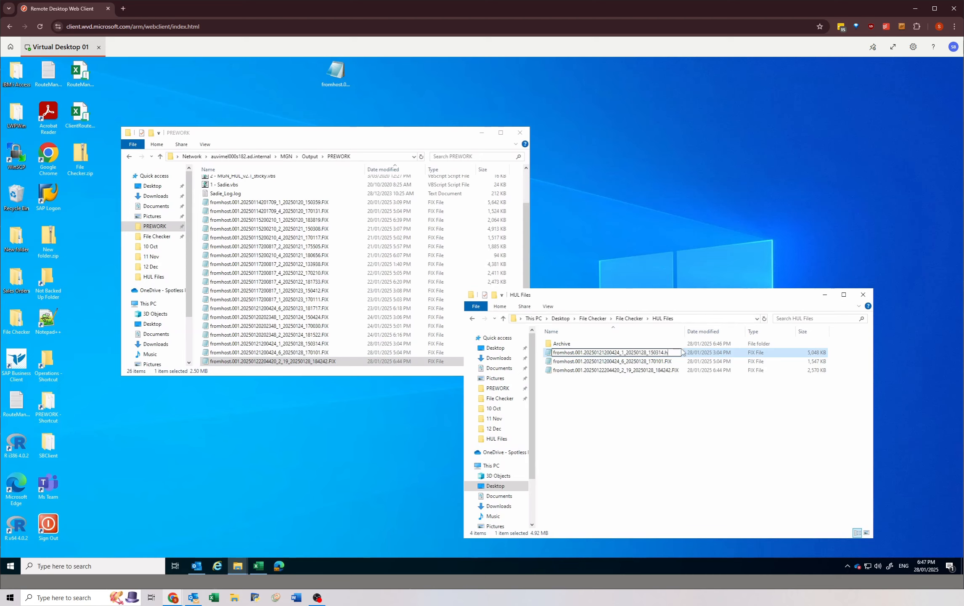
pyautogui.write('ul')
pyautogui.press('Return')
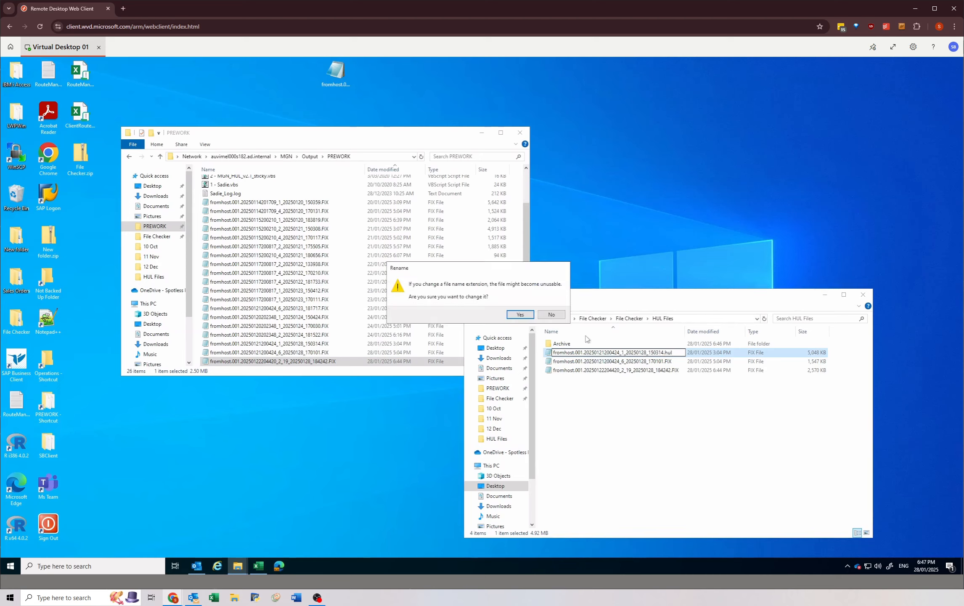
pyautogui.click(528, 315)
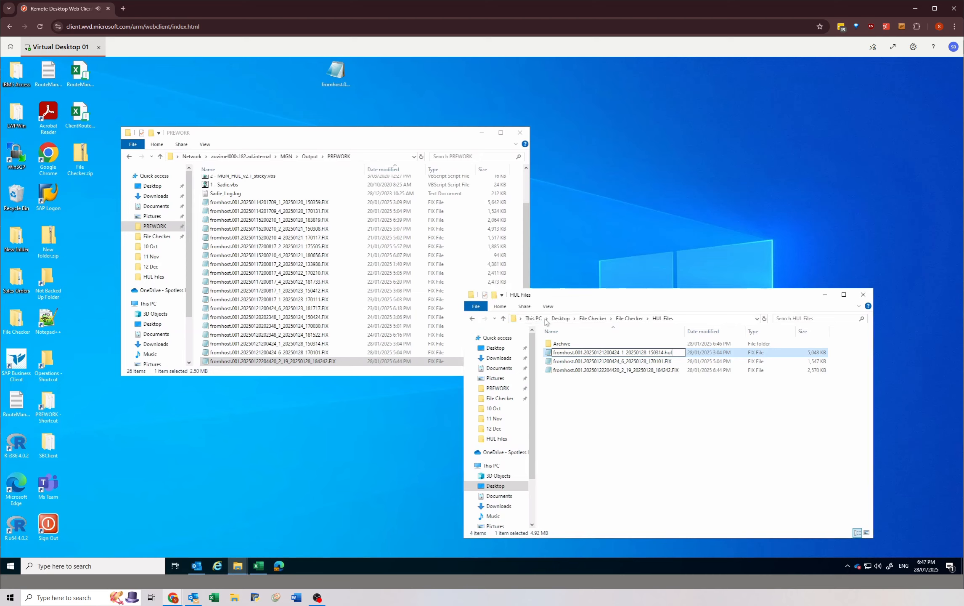
# Step: Change the extension of the FIX file ending in 170101 to .hul and accept the extension change
pyautogui.click(671, 362)
pyautogui.click(666, 363)
pyautogui.doubleClick(668, 361)
pyautogui.write('hul')
pyautogui.press('Return')
pyautogui.click(521, 314)
# Step: Change the extension of the FIX file ending in 184242 to .hul and accept the extension change
pyautogui.click(670, 370)
pyautogui.click(672, 372)
pyautogui.doubleClick(674, 371)
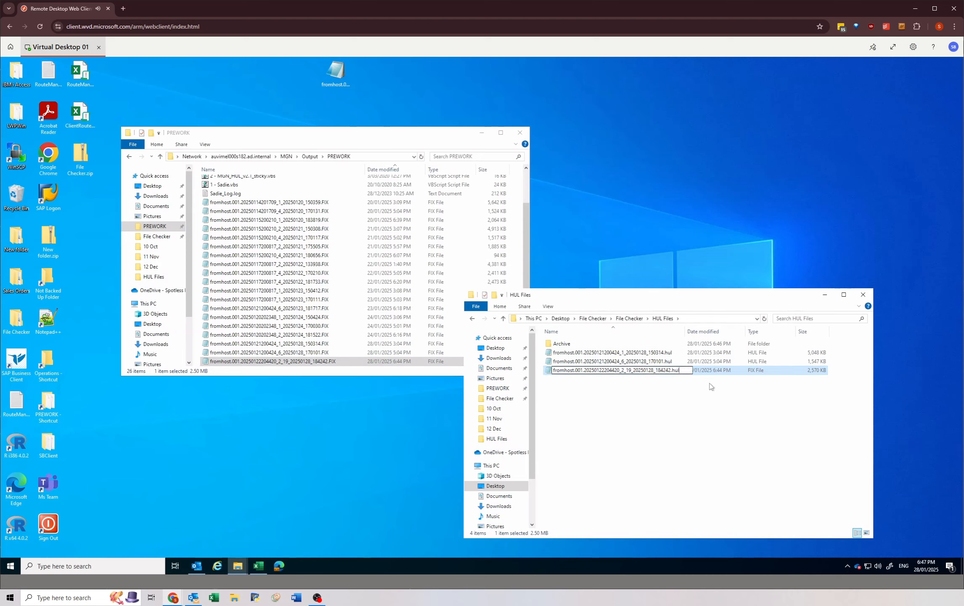
pyautogui.write('hul')
pyautogui.press('Return')
pyautogui.press('Return')
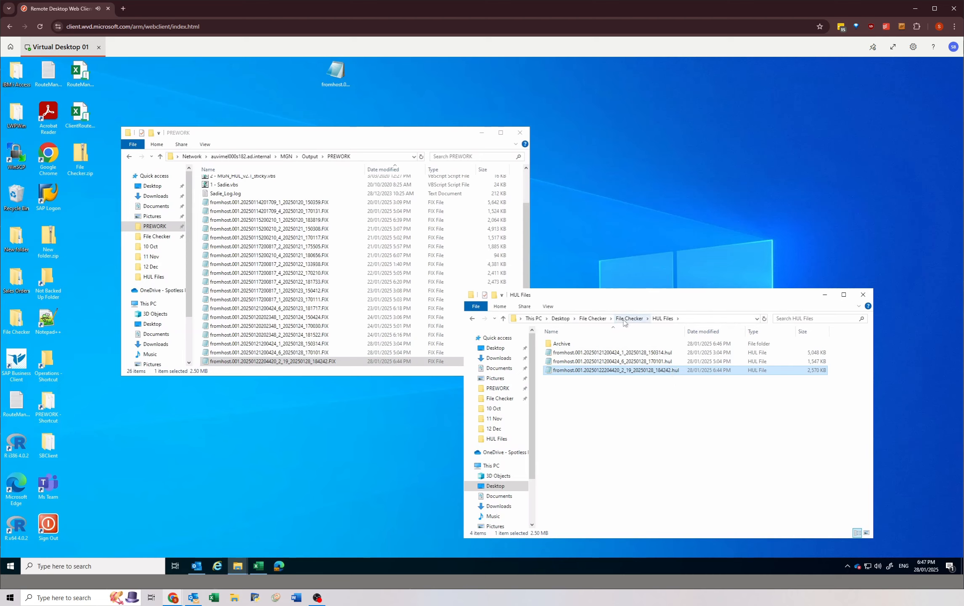
# Step: Open Database1.mdb from the parent File Checker folder, open its frmMain form and dismiss the daylight savings reminder
pyautogui.click(625, 319)
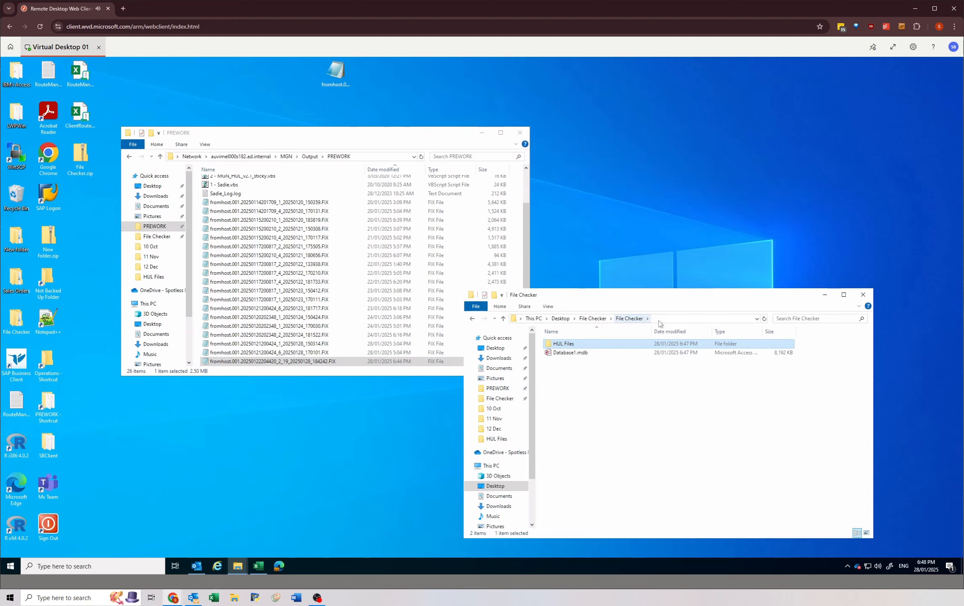
pyautogui.doubleClick(577, 353)
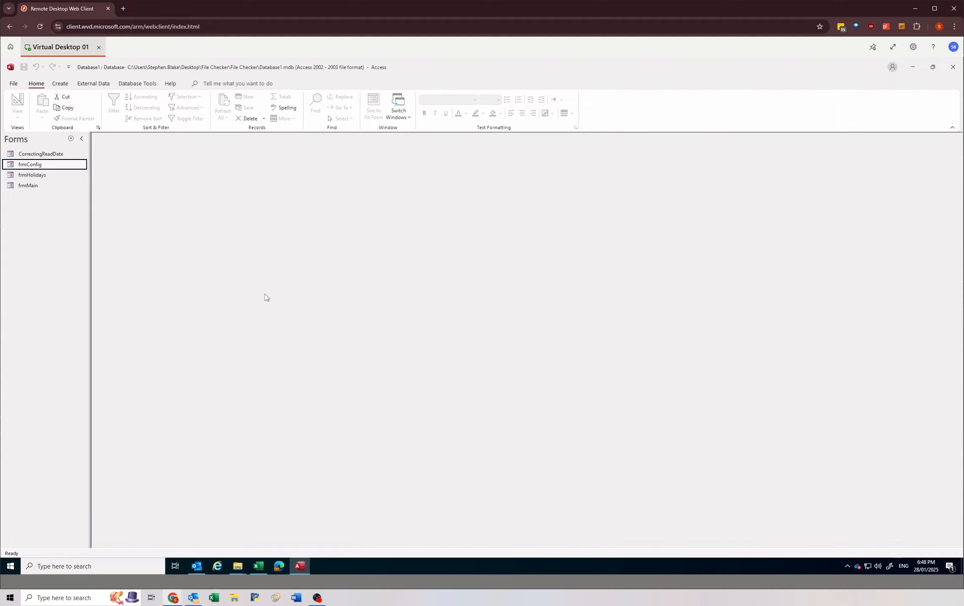
pyautogui.click(44, 186)
pyautogui.click(47, 155)
pyautogui.click(49, 165)
pyautogui.click(51, 175)
pyautogui.click(52, 185)
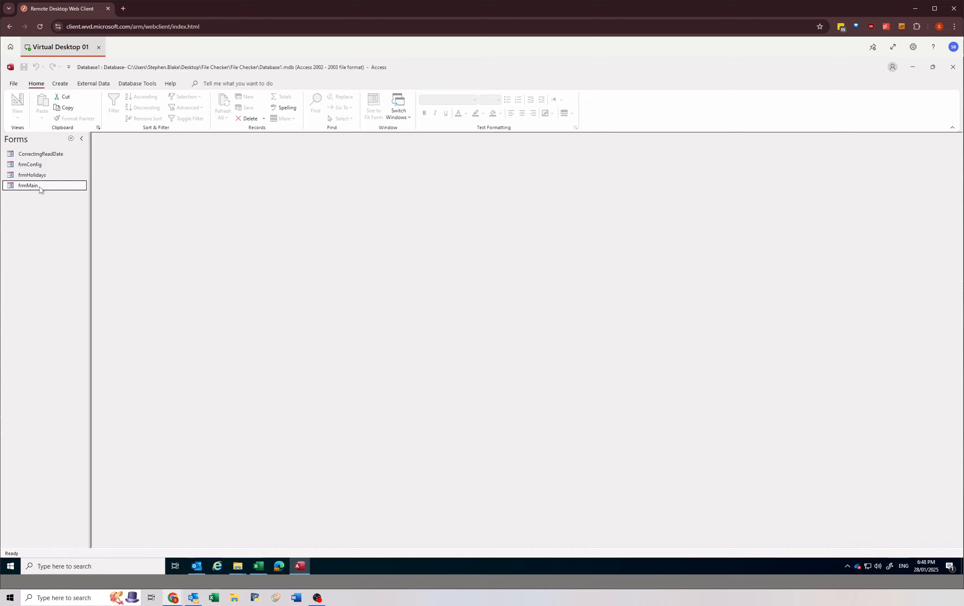
pyautogui.doubleClick(39, 186)
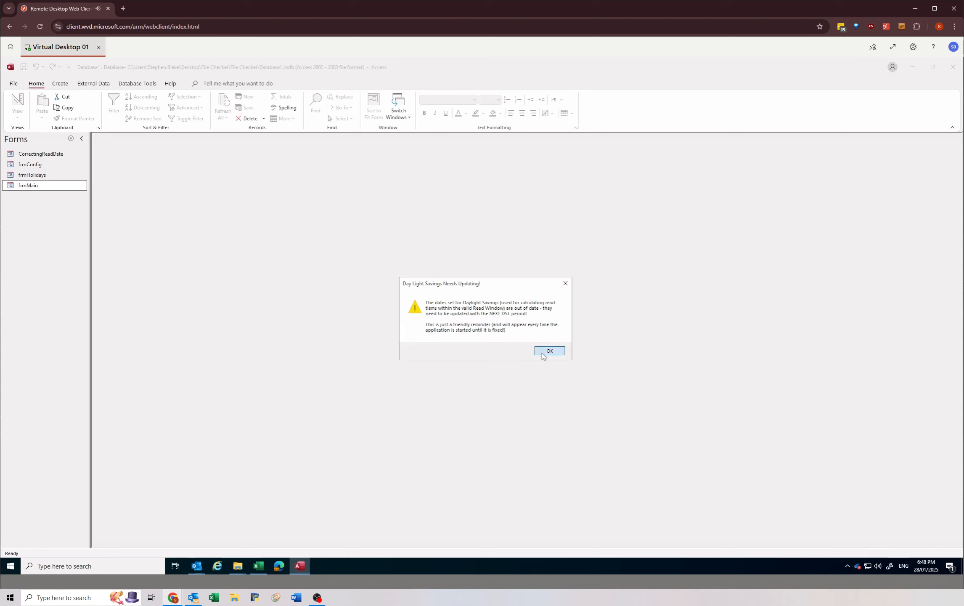
pyautogui.click(545, 353)
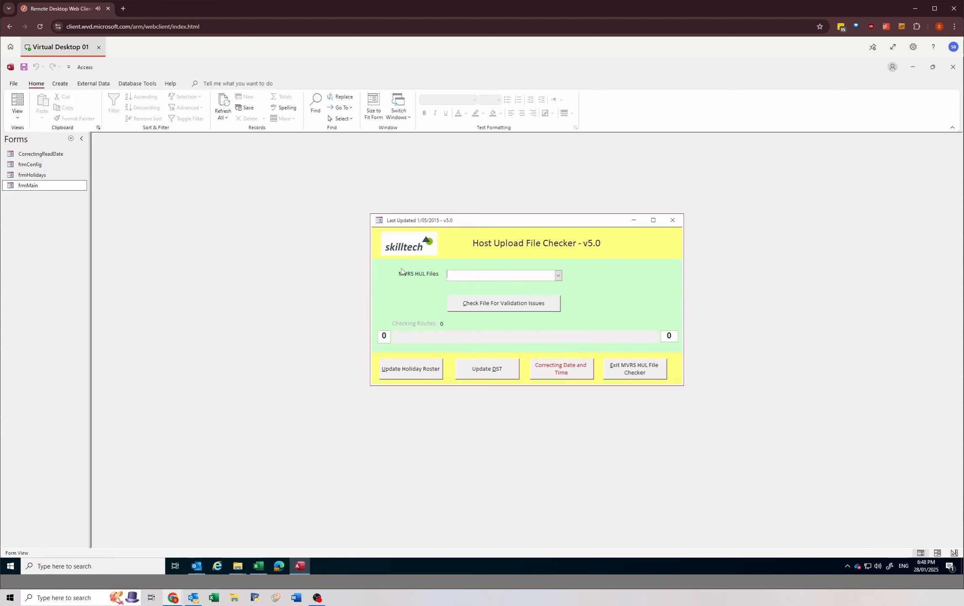
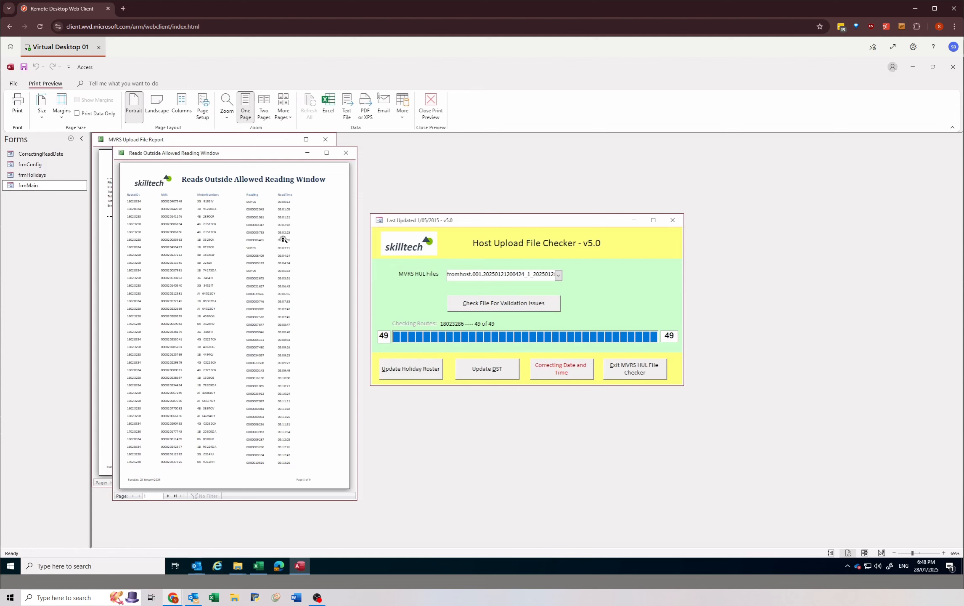
# Step: Place the two report windows side by side and examine the route summary on page 1 of the MVRS Upload File Report
pyautogui.moveTo(233, 159); pyautogui.dragTo(487, 147)
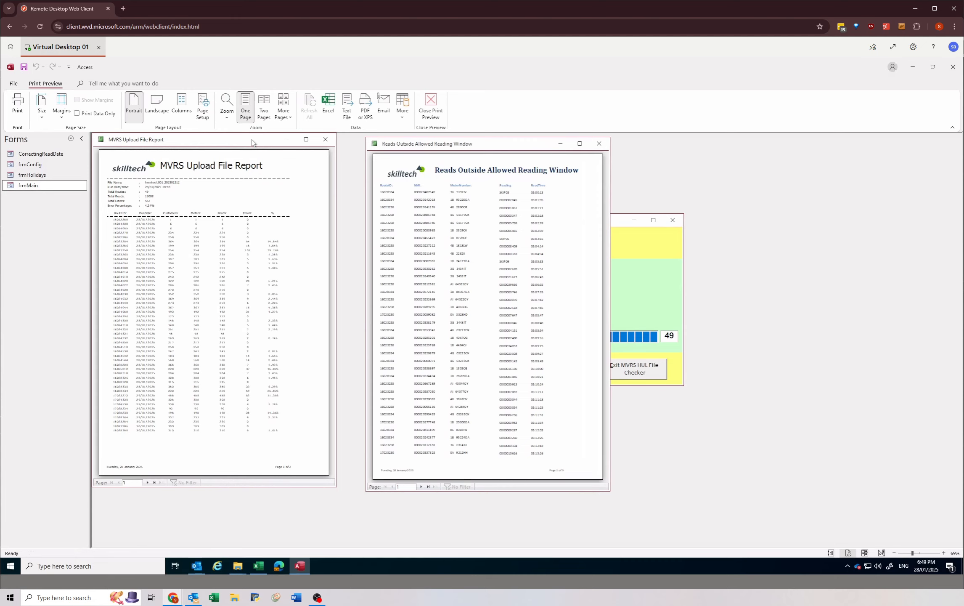
pyautogui.moveTo(260, 141); pyautogui.dragTo(303, 162)
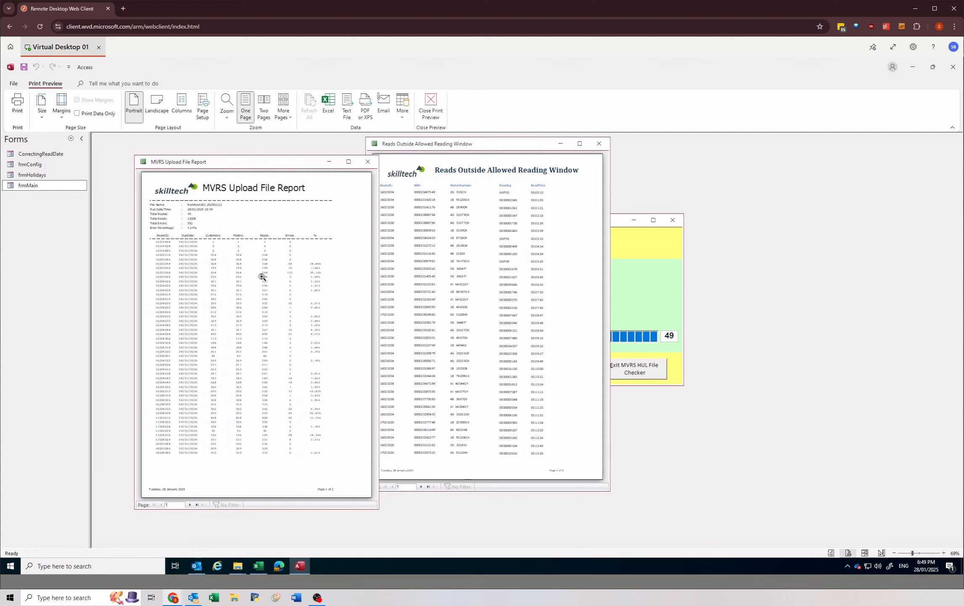
pyautogui.click(226, 242)
pyautogui.moveTo(303, 504)
pyautogui.mouseDown()
pyautogui.moveTo(286, 502)
pyautogui.moveTo(296, 503)
pyautogui.mouseUp()
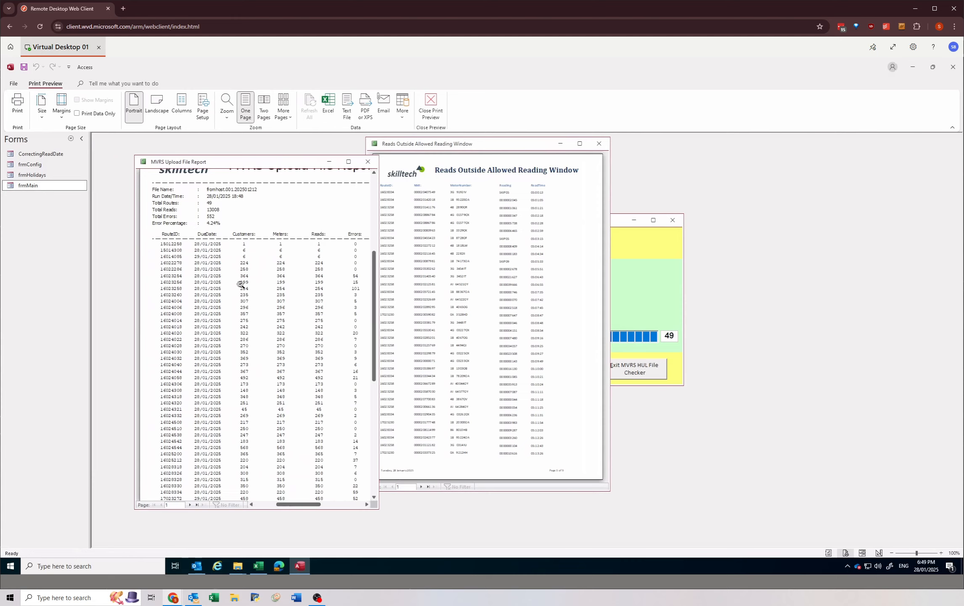
pyautogui.moveTo(296, 505)
pyautogui.mouseDown()
pyautogui.moveTo(312, 497)
pyautogui.moveTo(291, 490)
pyautogui.mouseUp()
pyautogui.click(291, 341)
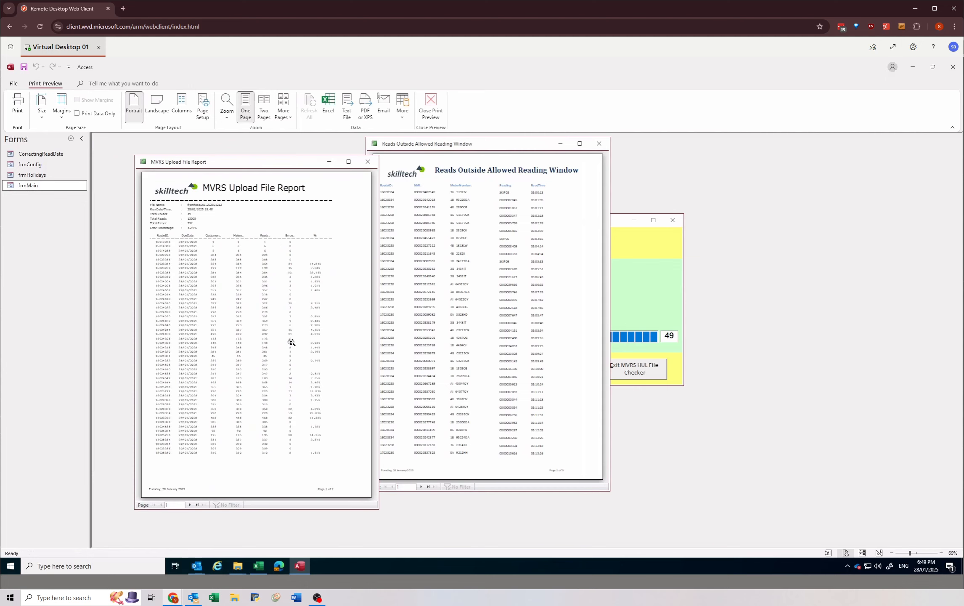
# Step: Examine the read dates, error counts and error messages per route on page 2 of the MVRS Upload File Report
pyautogui.click(197, 505)
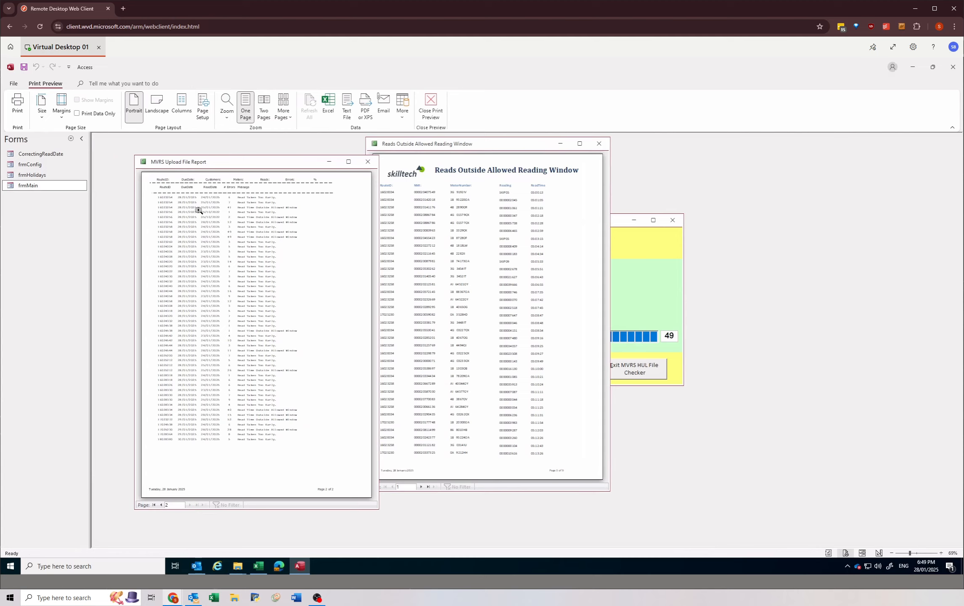
pyautogui.click(160, 505)
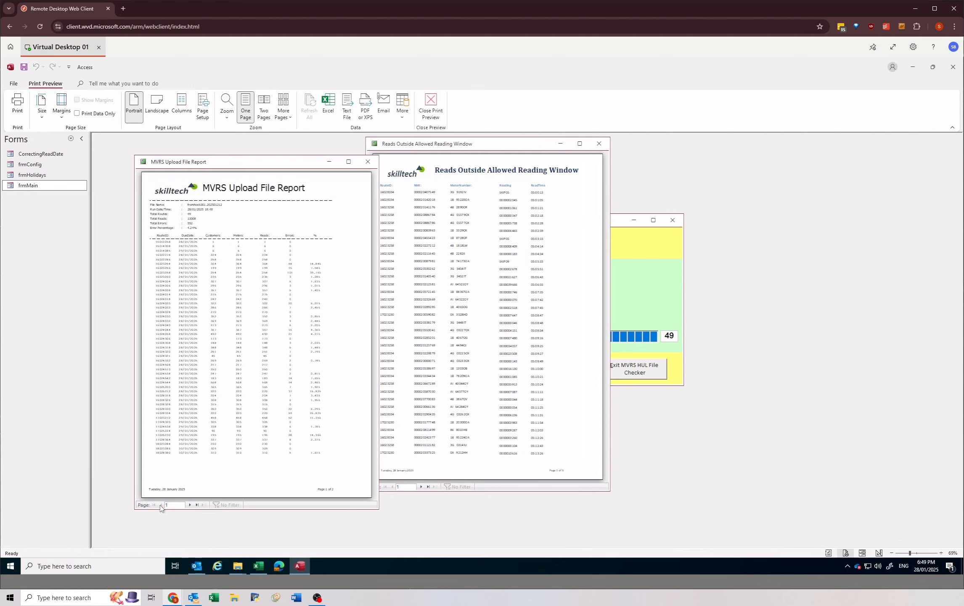
pyautogui.click(190, 505)
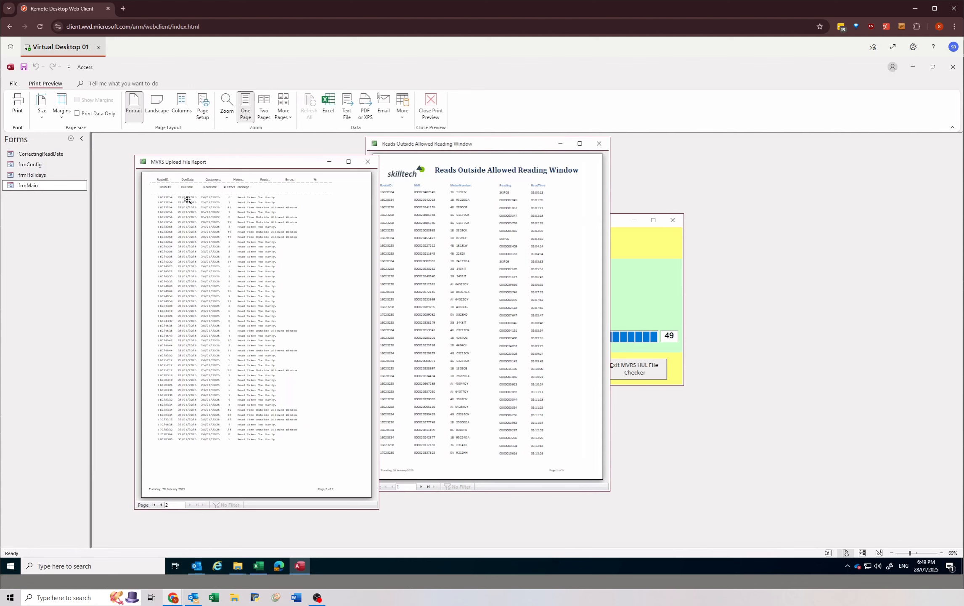
pyautogui.click(201, 216)
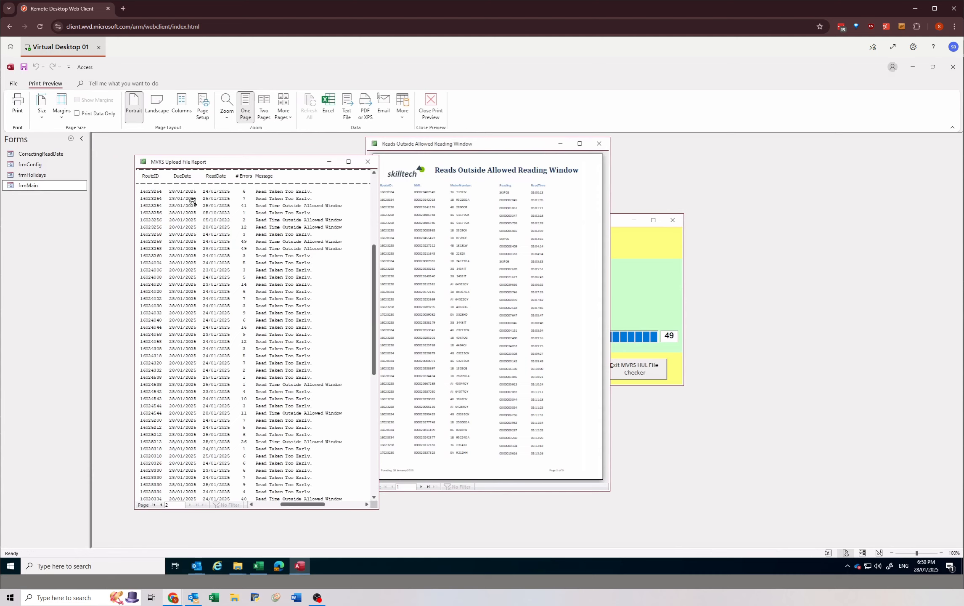
pyautogui.scroll(-1, 201, 273)
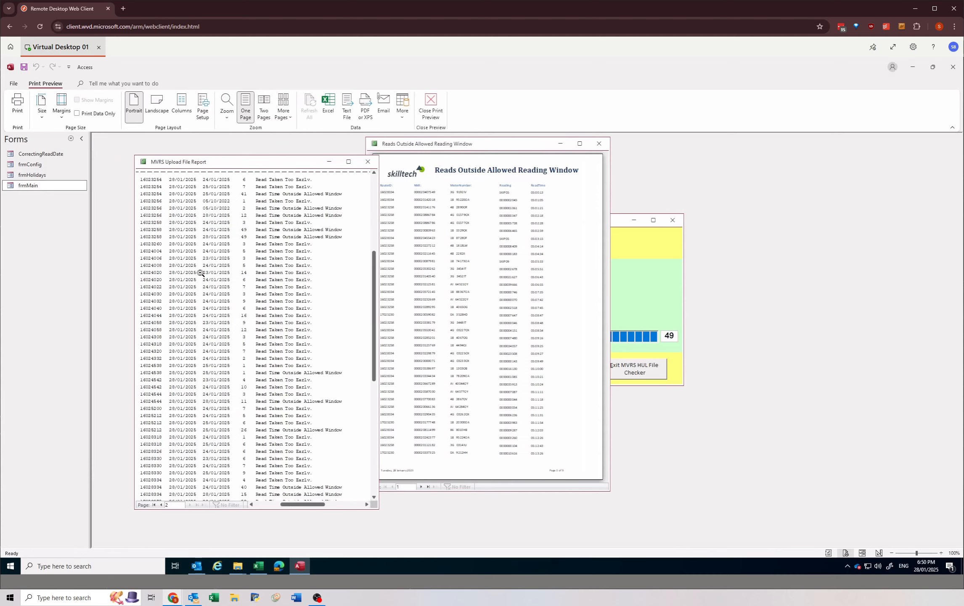
pyautogui.scroll(-1, 200, 273)
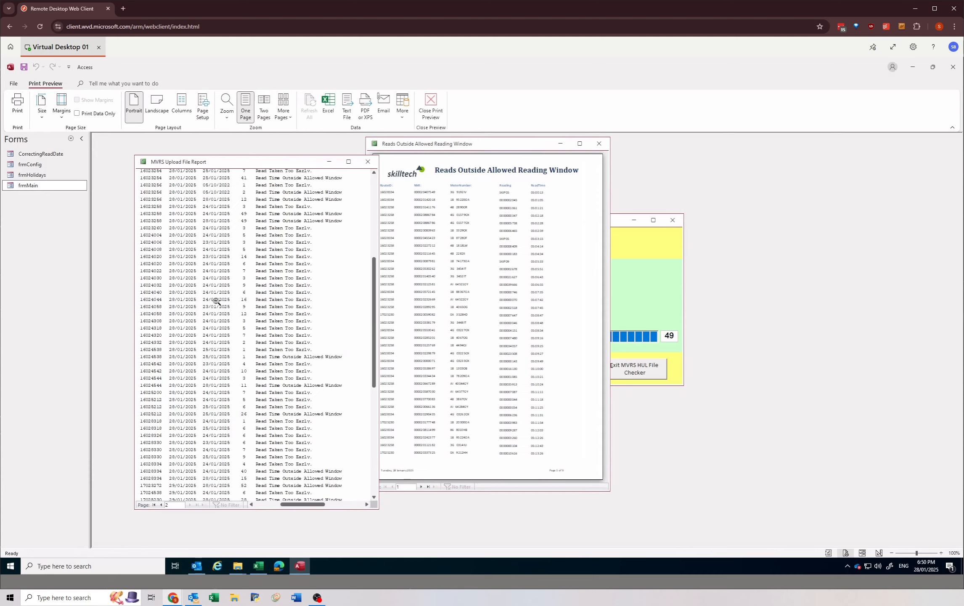
pyautogui.scroll(-4, 187, 350)
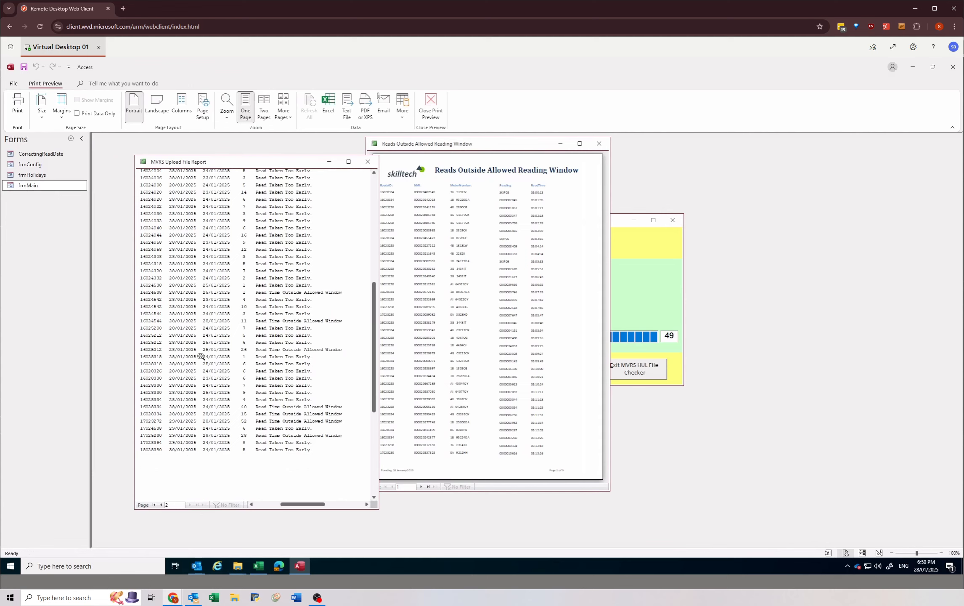
pyautogui.scroll(2, 205, 299)
pyautogui.scroll(3, 205, 299)
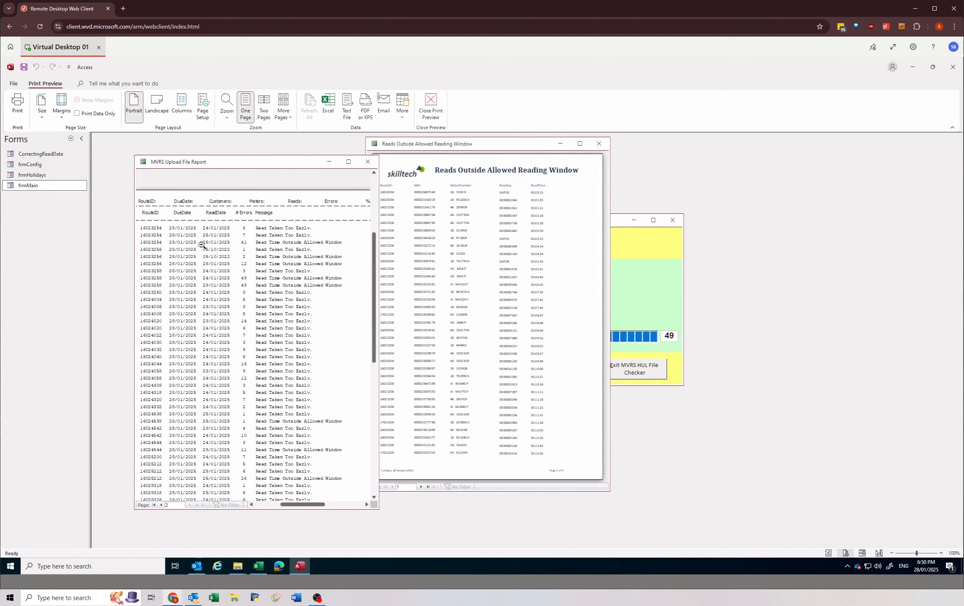
pyautogui.click(195, 249)
pyautogui.click(200, 217)
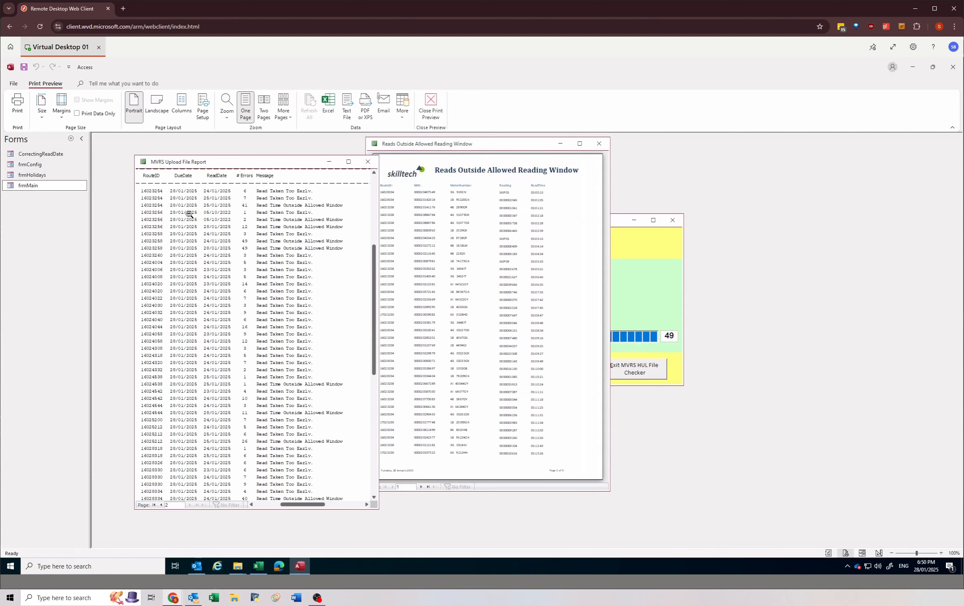
# Step: Place the Reads Outside Allowed Reading Window report beside the upload report and examine the read times on its first page
pyautogui.moveTo(491, 146); pyautogui.dragTo(574, 155)
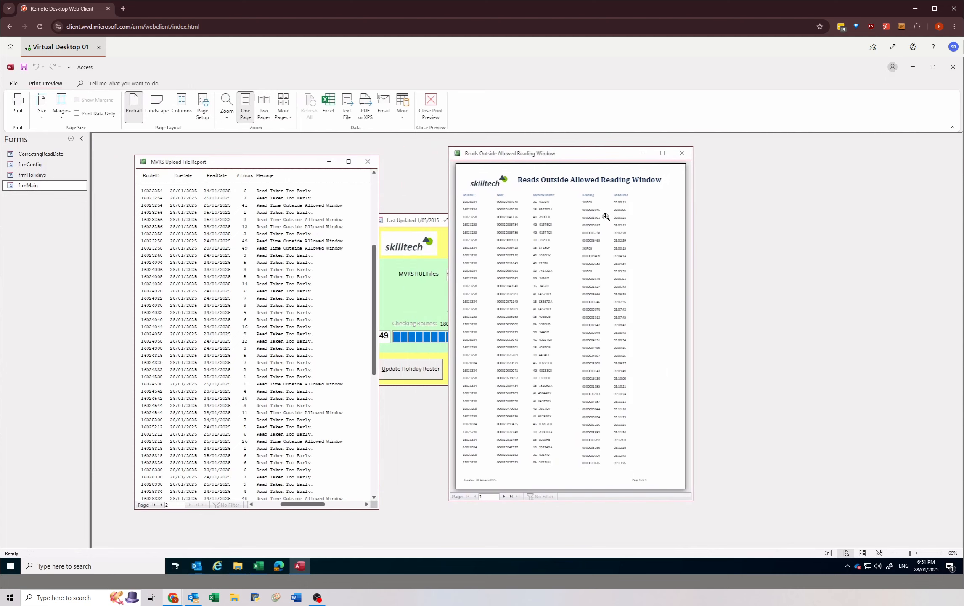
pyautogui.click(510, 496)
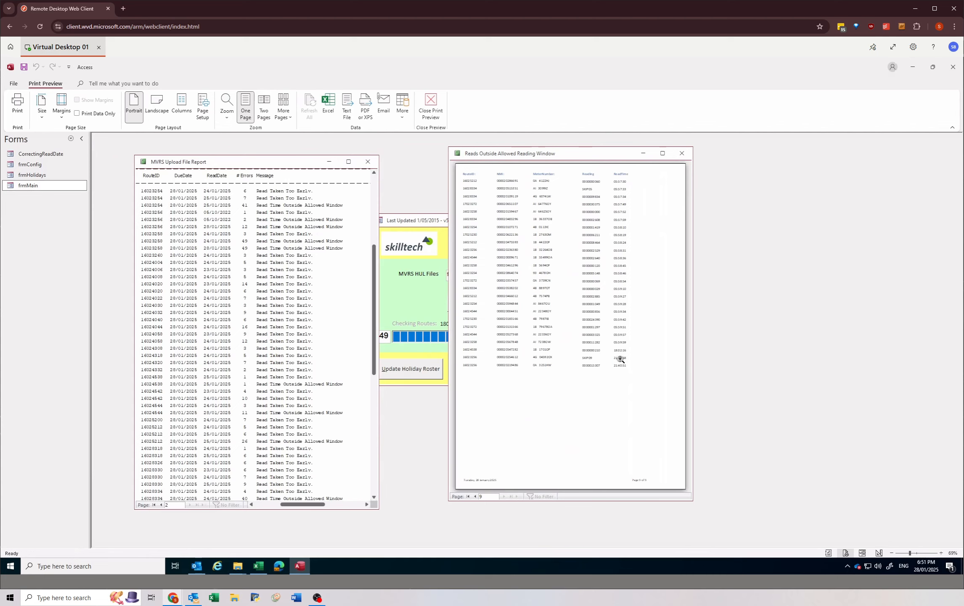
pyautogui.click(468, 496)
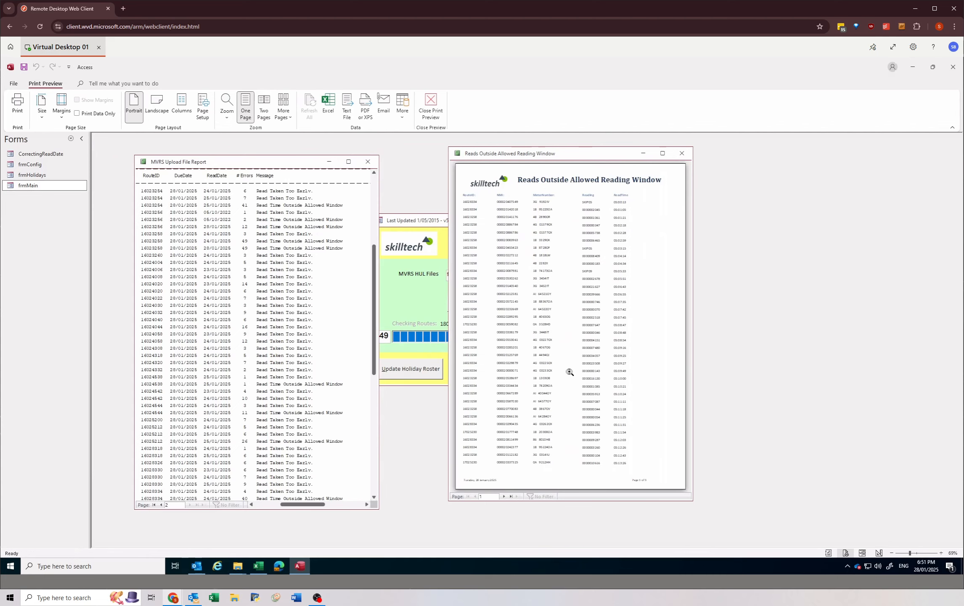
pyautogui.moveTo(567, 157); pyautogui.dragTo(499, 165)
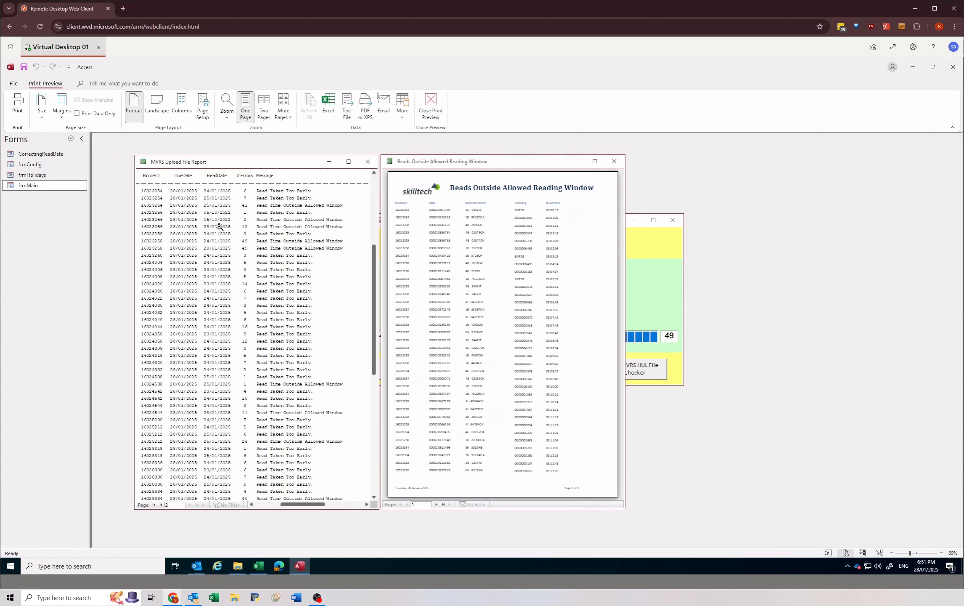
pyautogui.click(544, 211)
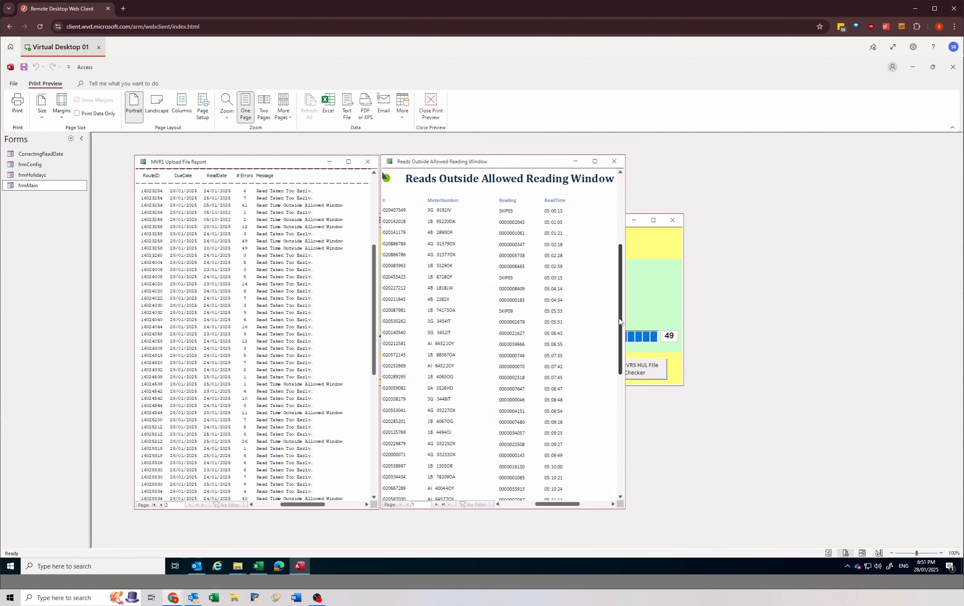
pyautogui.moveTo(619, 321); pyautogui.dragTo(619, 283)
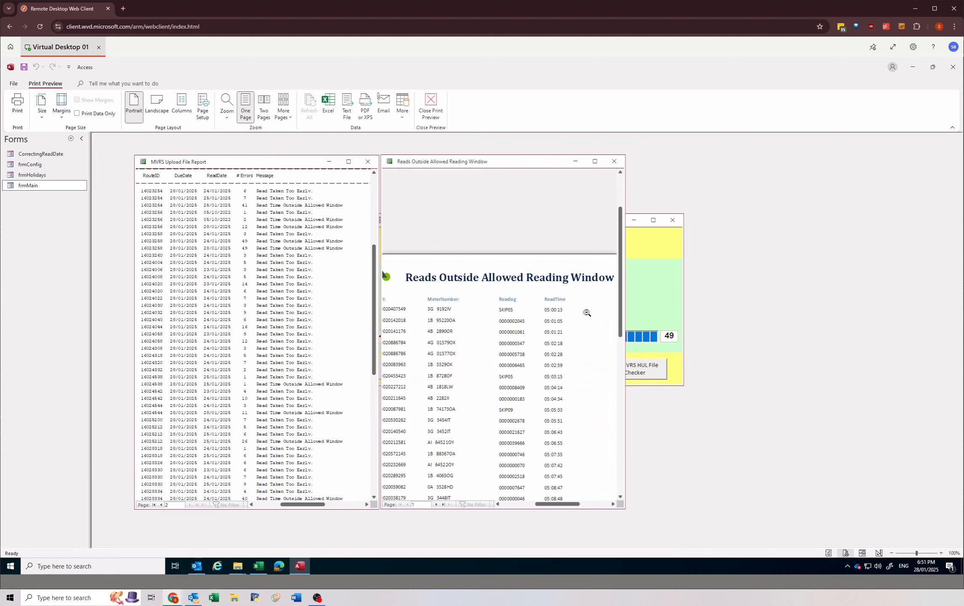
pyautogui.moveTo(619, 297); pyautogui.dragTo(624, 325)
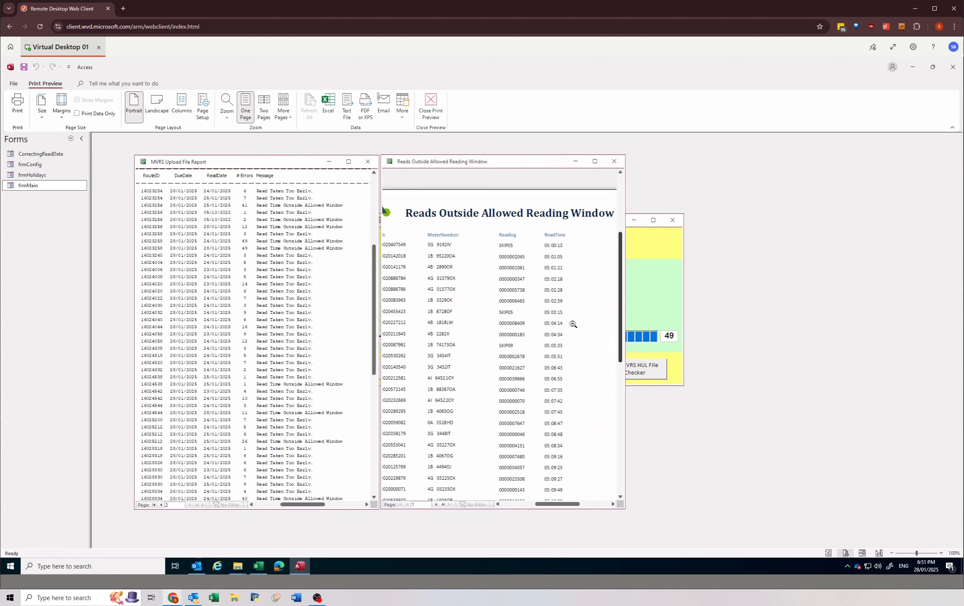
pyautogui.click(487, 280)
pyautogui.click(539, 210)
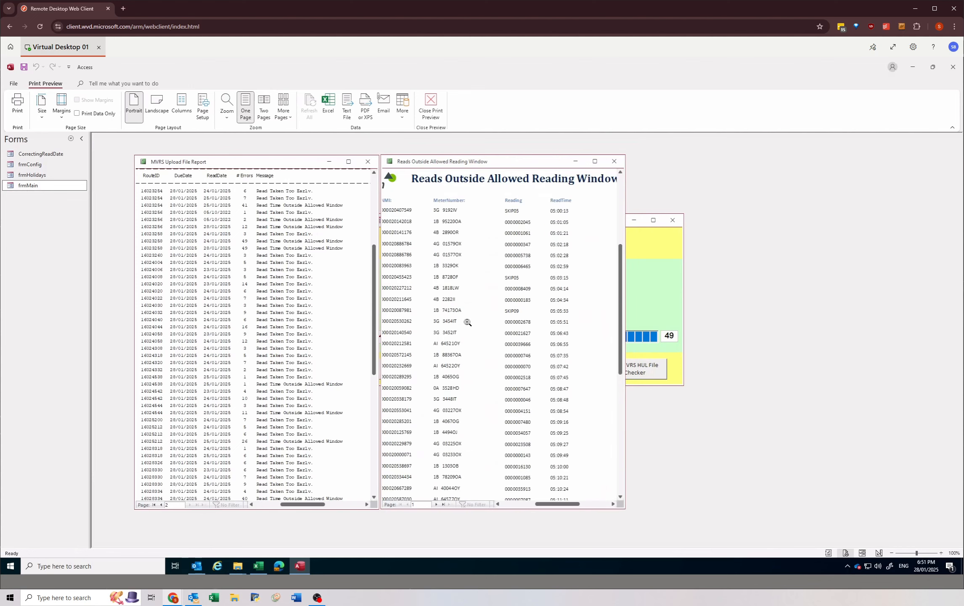
# Step: Examine the route IDs and read times on the last page of the outside-window report, comparing them with its first page
pyautogui.click(444, 505)
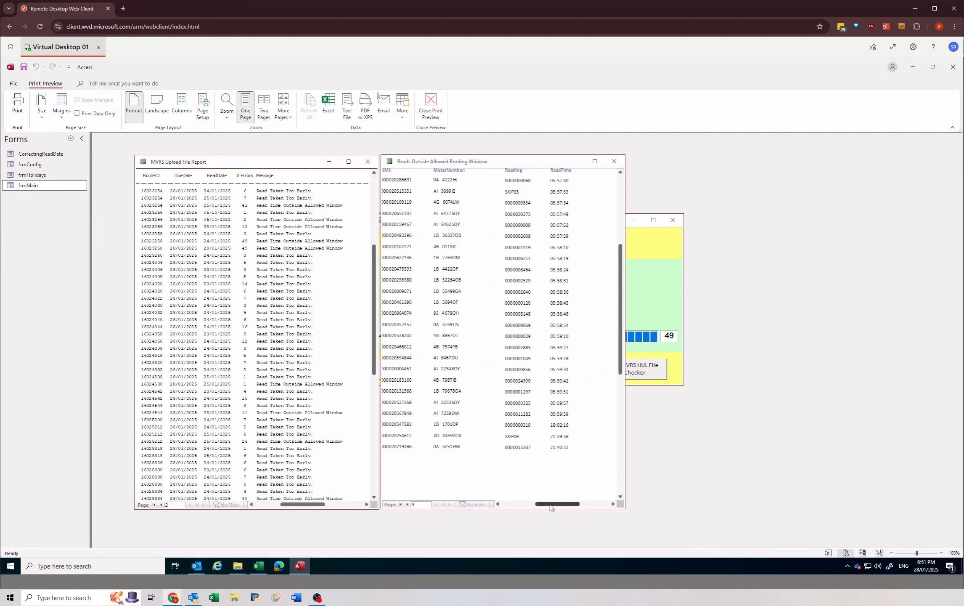
pyautogui.moveTo(547, 505); pyautogui.dragTo(538, 505)
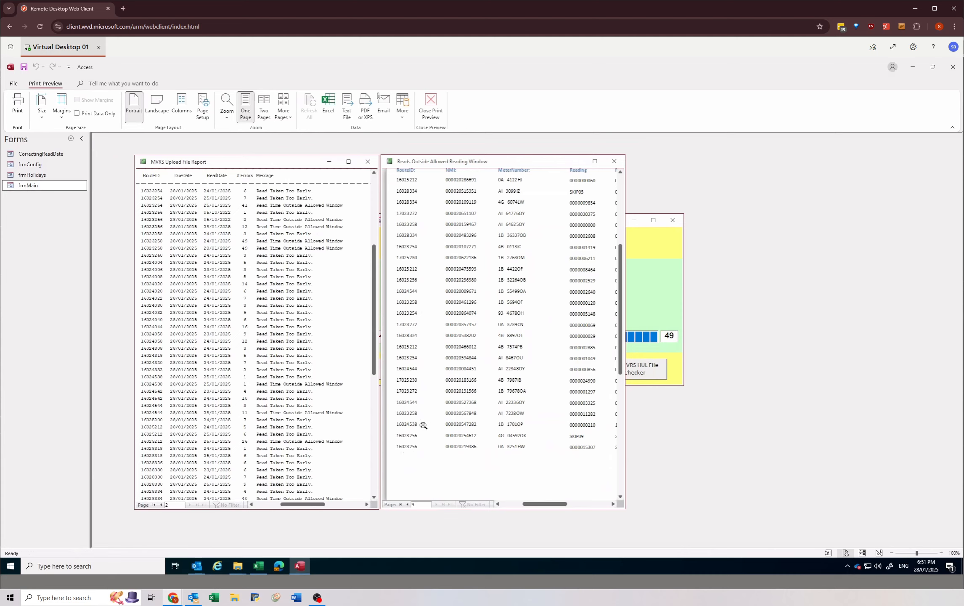
pyautogui.click(570, 503)
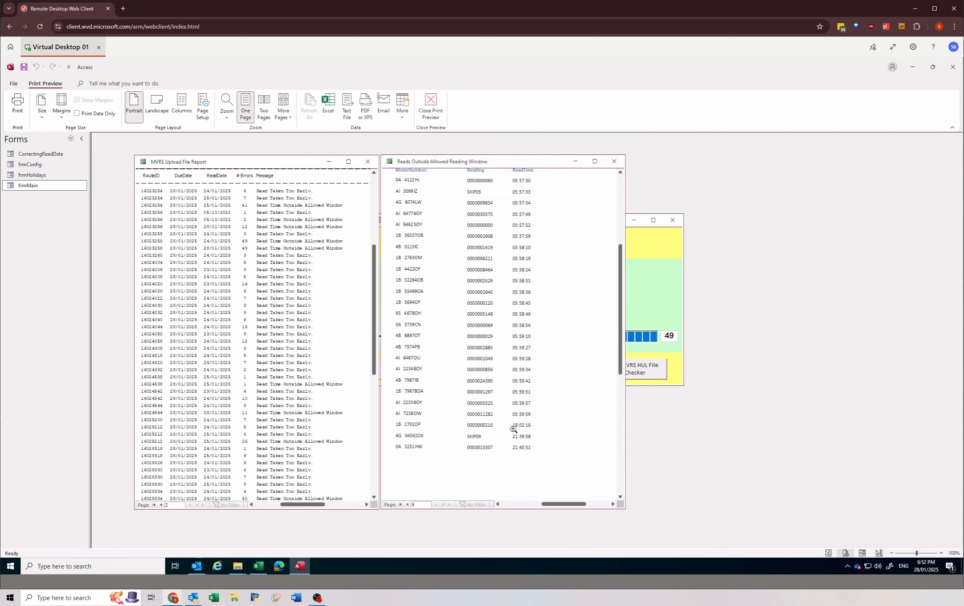
pyautogui.click(401, 504)
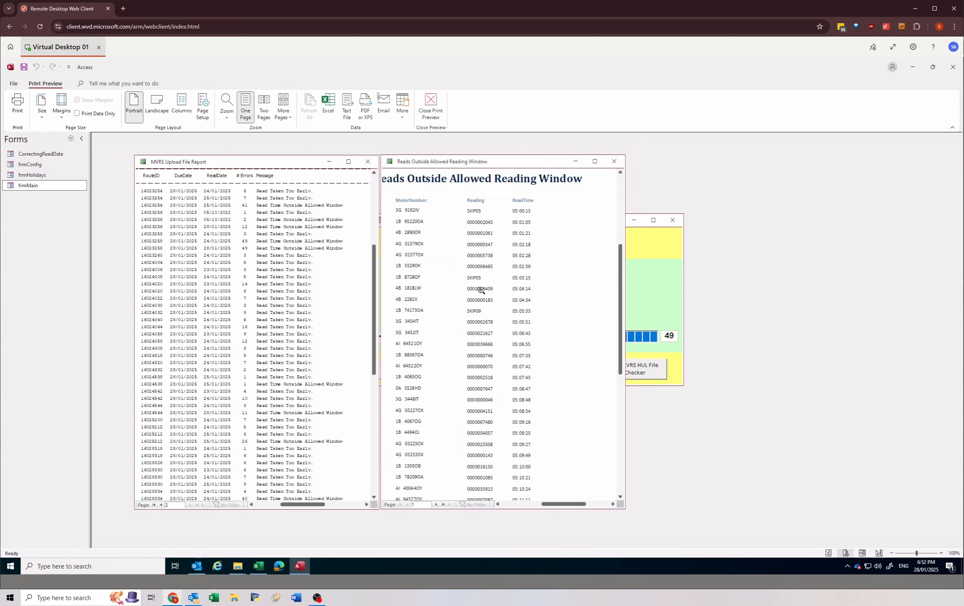
pyautogui.click(443, 504)
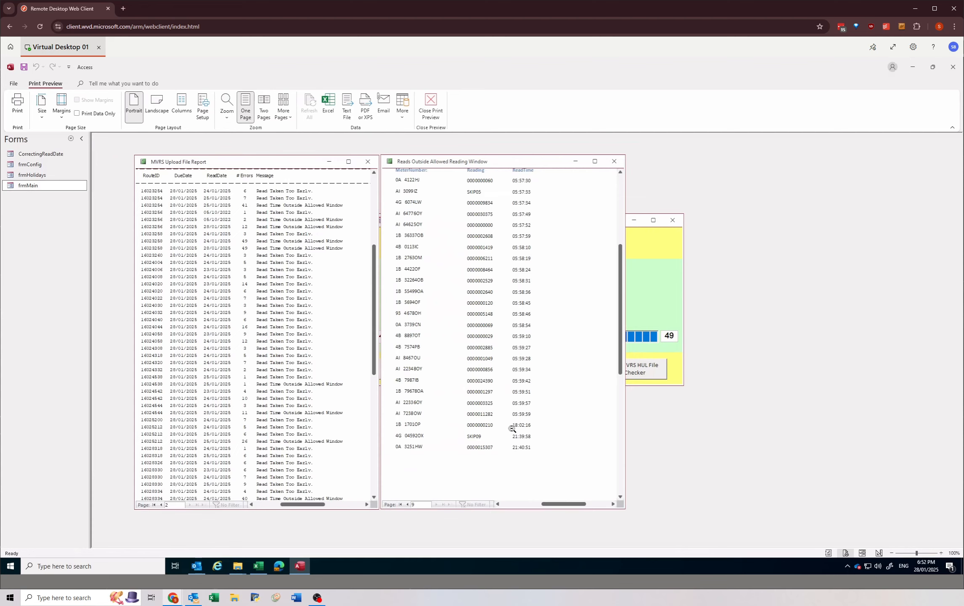
# Step: Move the two reports to either side of the Host Upload File Checker form and recheck the outside-window report's first-page read times
pyautogui.moveTo(515, 164); pyautogui.dragTo(833, 162)
pyautogui.moveTo(831, 169); pyautogui.dragTo(807, 160)
pyautogui.moveTo(311, 163)
pyautogui.mouseDown()
pyautogui.moveTo(270, 161)
pyautogui.moveTo(294, 165)
pyautogui.mouseUp()
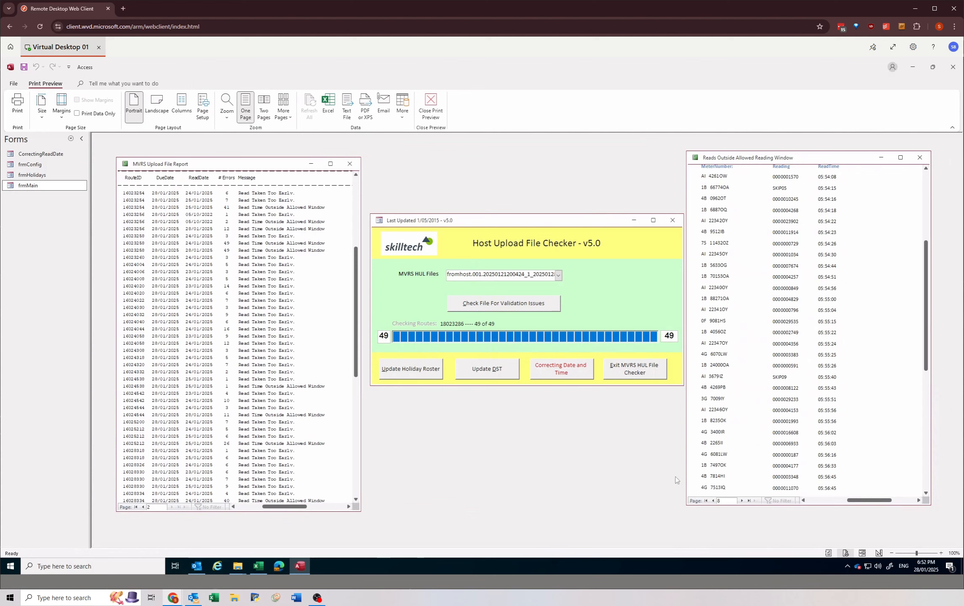
pyautogui.click(706, 501)
pyautogui.click(826, 206)
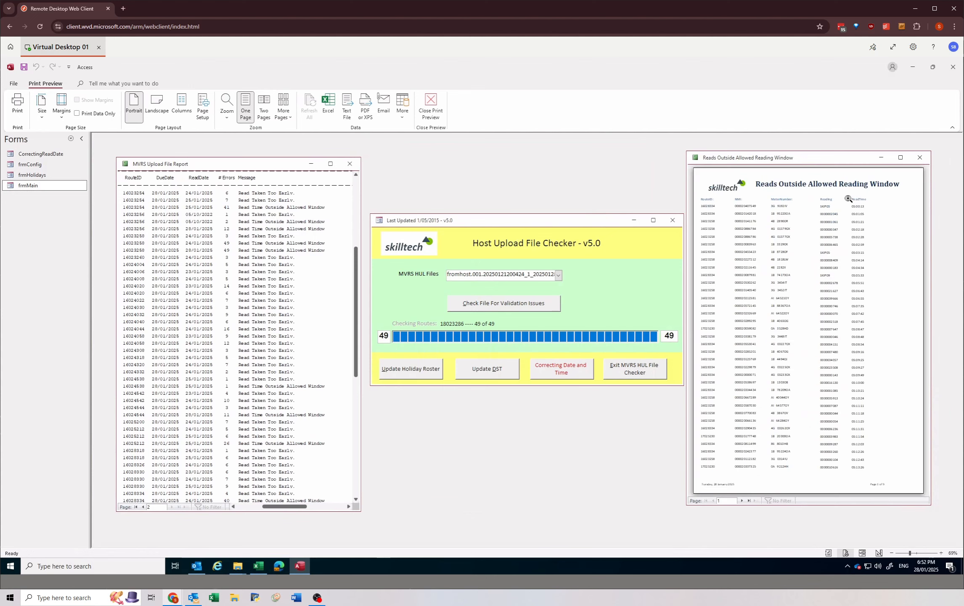
pyautogui.click(848, 200)
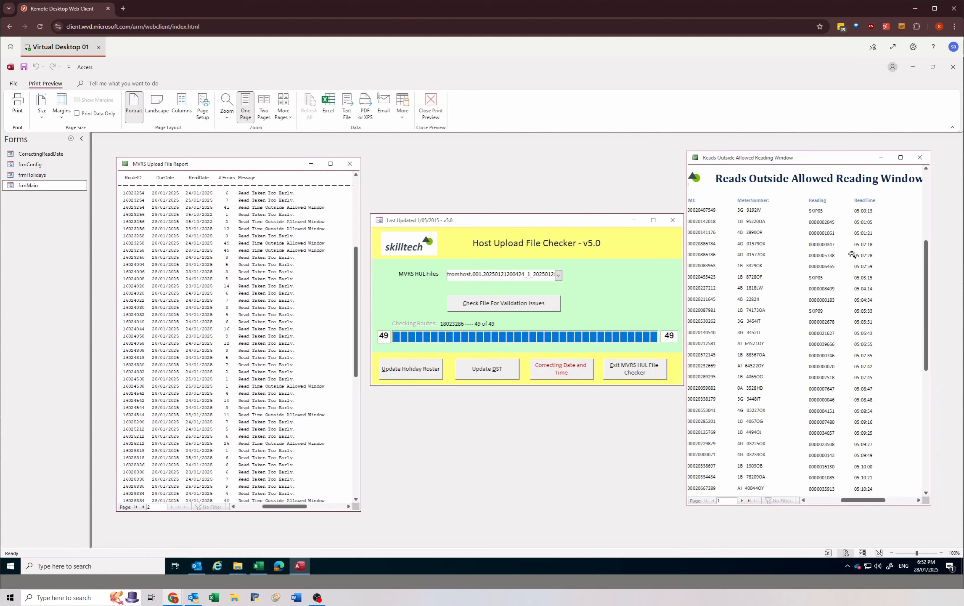
# Step: Close both reports and open the date and time correction form with Incorrect Hours as the update type
pyautogui.click(919, 158)
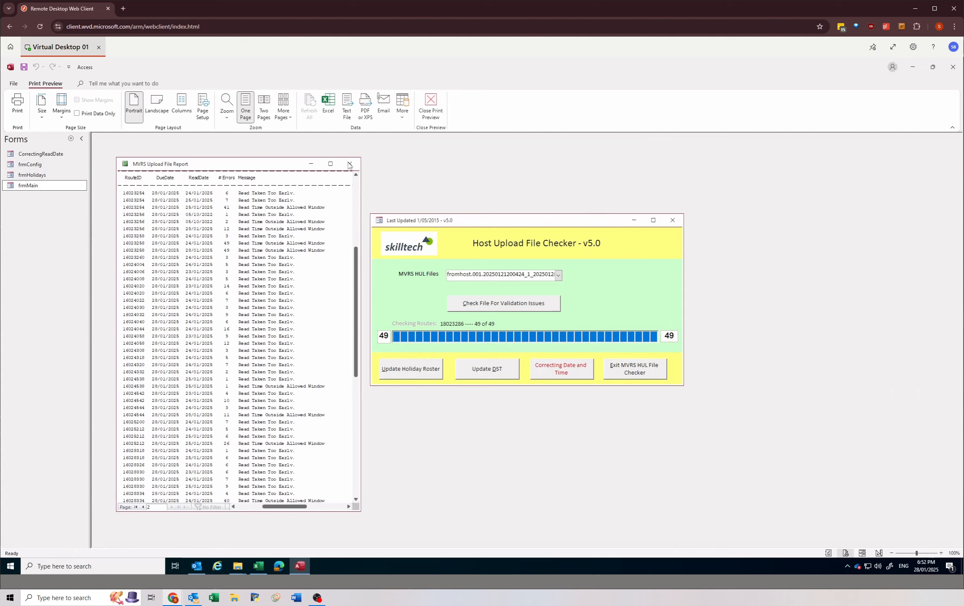
pyautogui.click(349, 164)
pyautogui.click(567, 370)
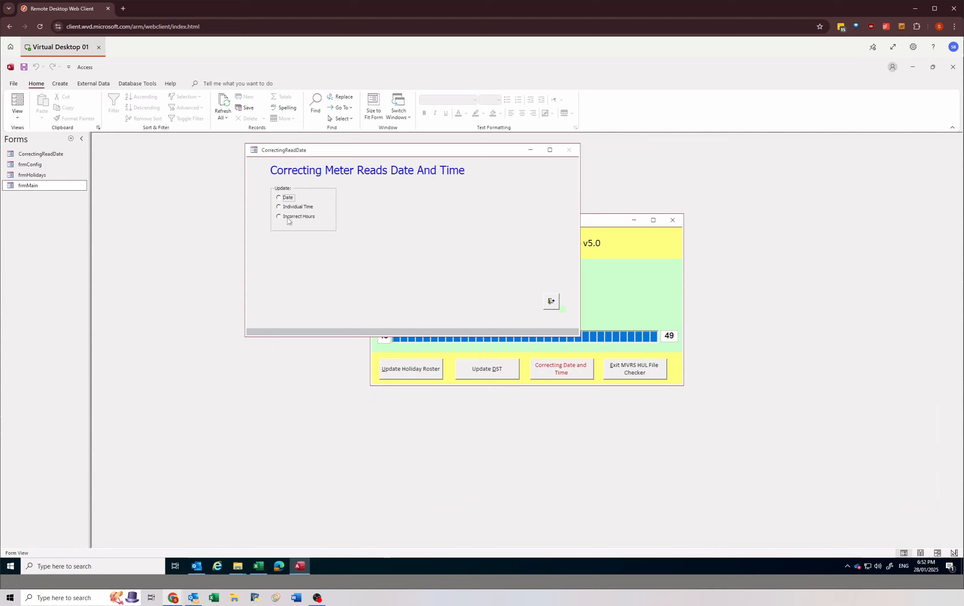
pyautogui.click(286, 218)
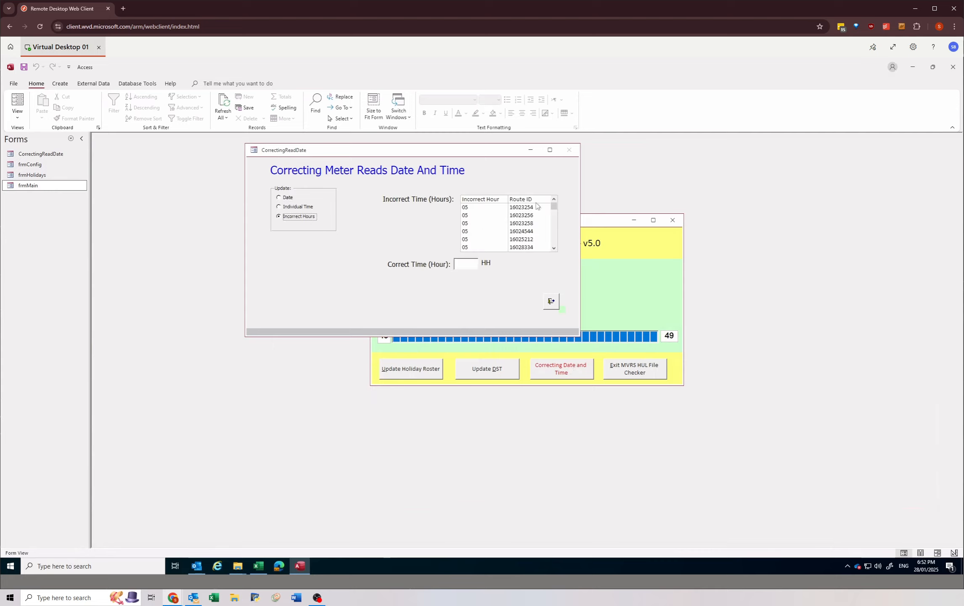
pyautogui.click(479, 208)
pyautogui.click(521, 217)
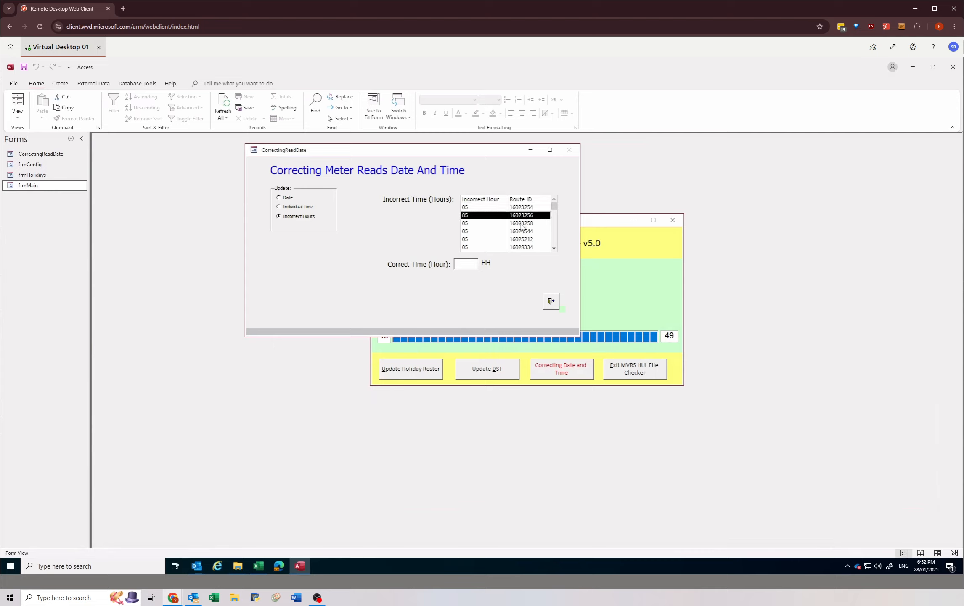
pyautogui.click(520, 224)
pyautogui.click(519, 208)
pyautogui.click(519, 216)
pyautogui.click(519, 223)
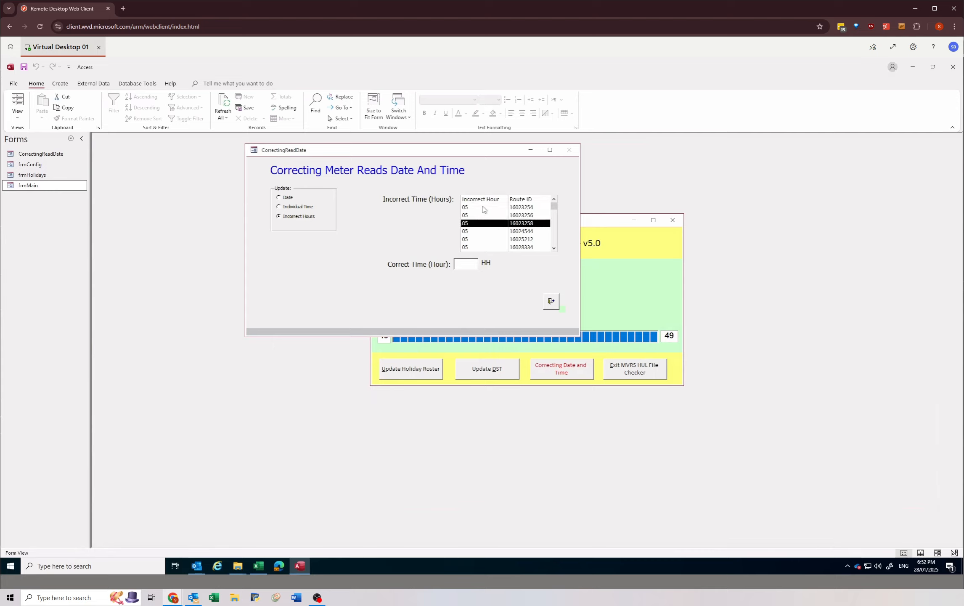
# Step: Correct the incorrect hour 18 on route 16024538 to hour 17, update the HUL file and dismiss the confirmation
pyautogui.moveTo(554, 210); pyautogui.dragTo(556, 248)
pyautogui.click(478, 243)
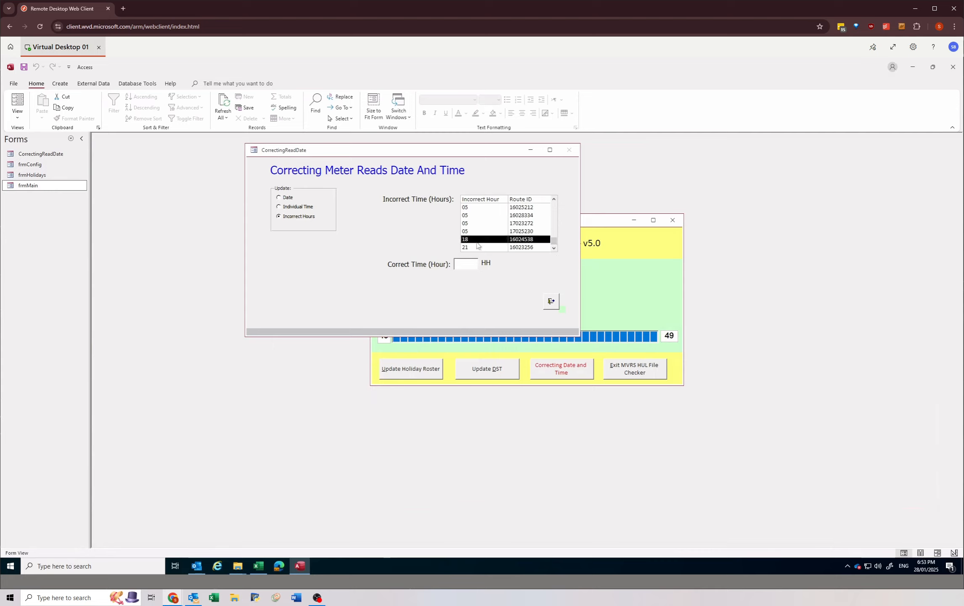
pyautogui.click(463, 264)
pyautogui.press('Tab')
pyautogui.press('Return')
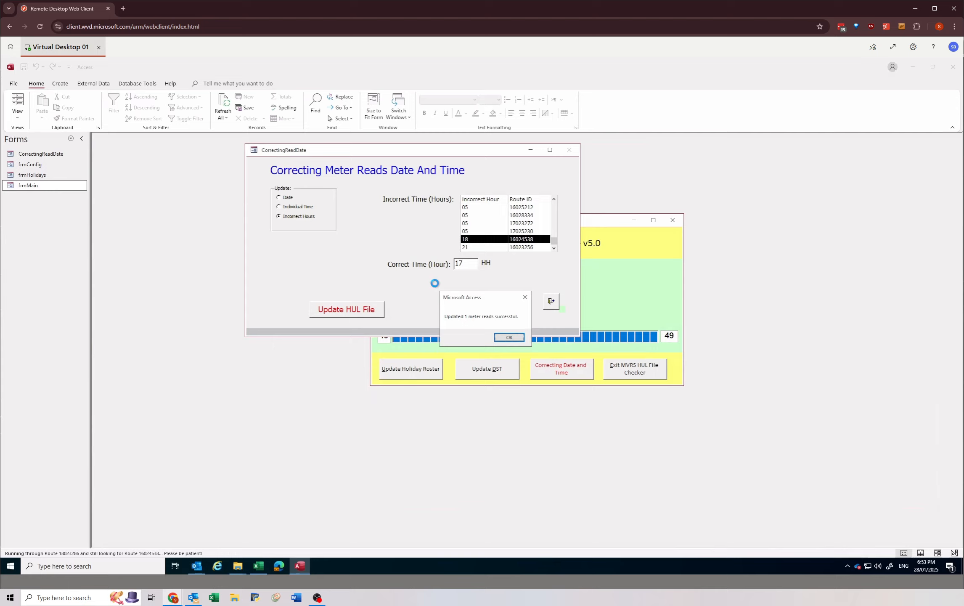
pyautogui.click(509, 337)
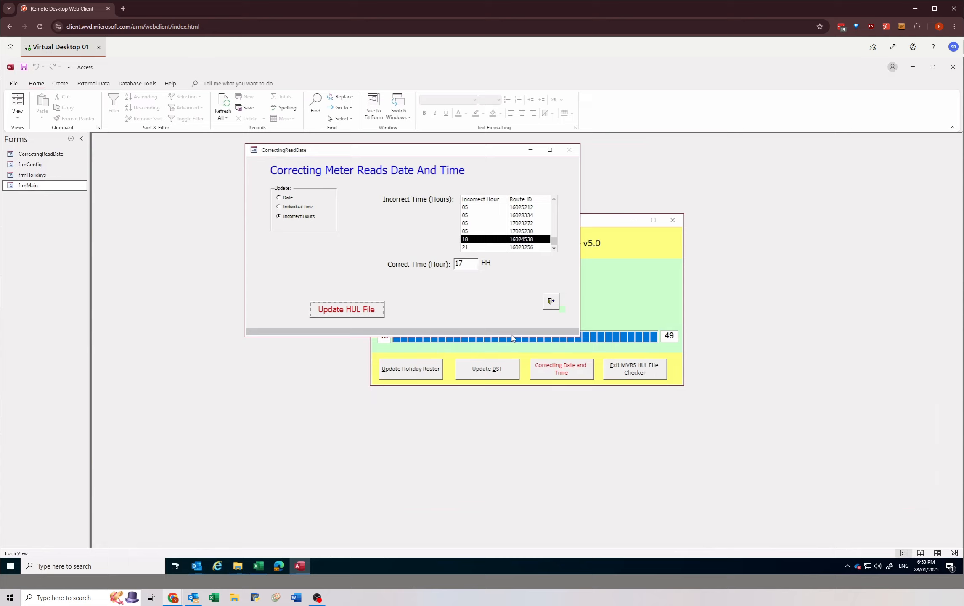
# Step: Close the date and time correction form and rerun the validation check on the selected HUL file
pyautogui.click(513, 248)
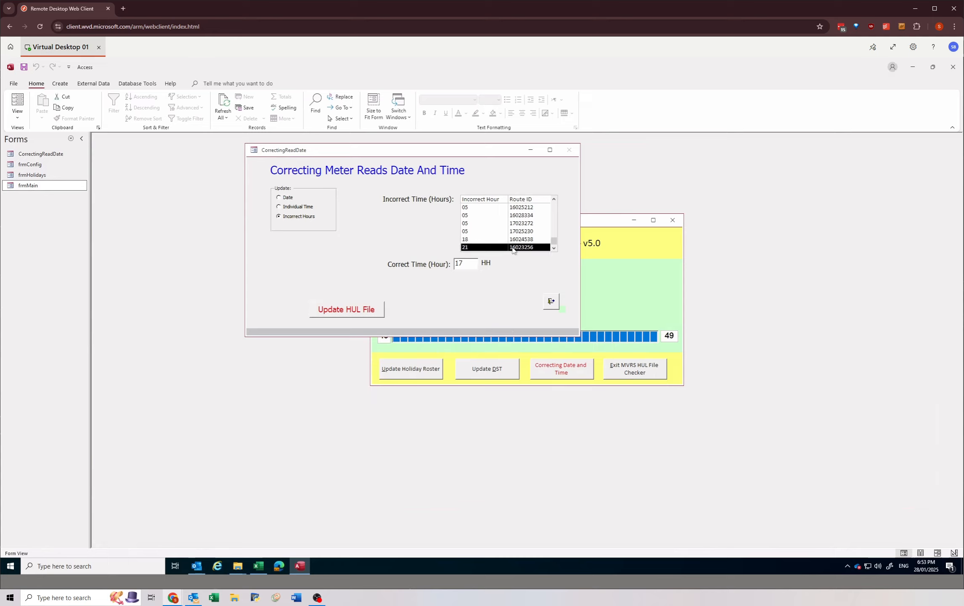
pyautogui.click(551, 302)
pyautogui.click(496, 305)
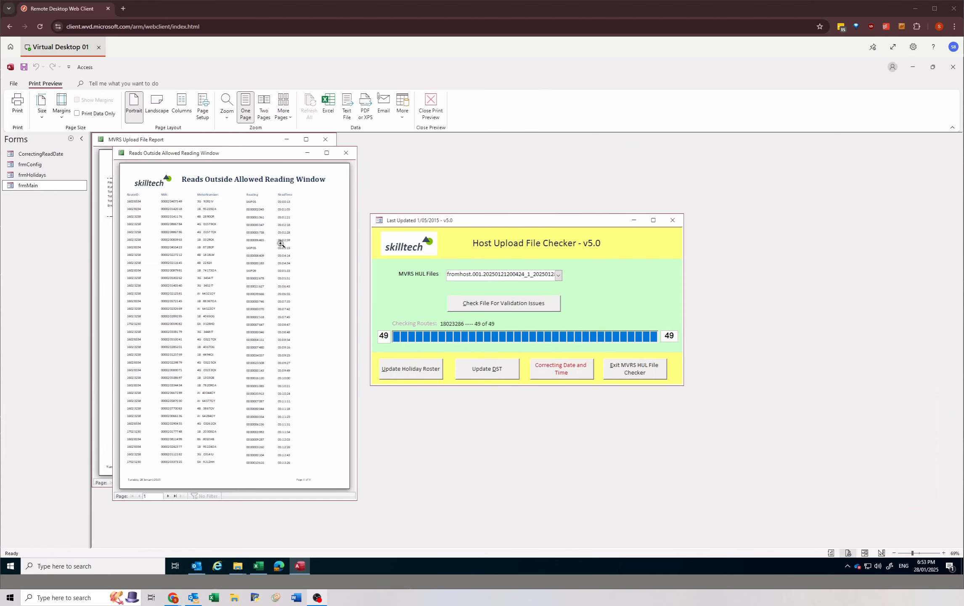
# Step: Examine the read times on the first and last pages of the regenerated Reads Outside Allowed Reading Window report, and close both reports
pyautogui.click(279, 203)
pyautogui.click(279, 202)
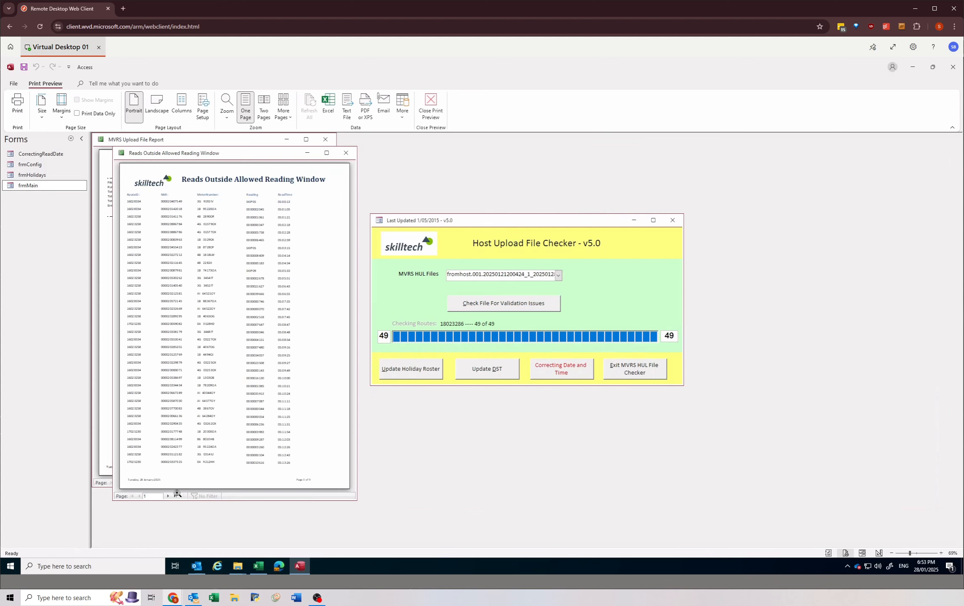
pyautogui.click(174, 496)
pyautogui.click(279, 348)
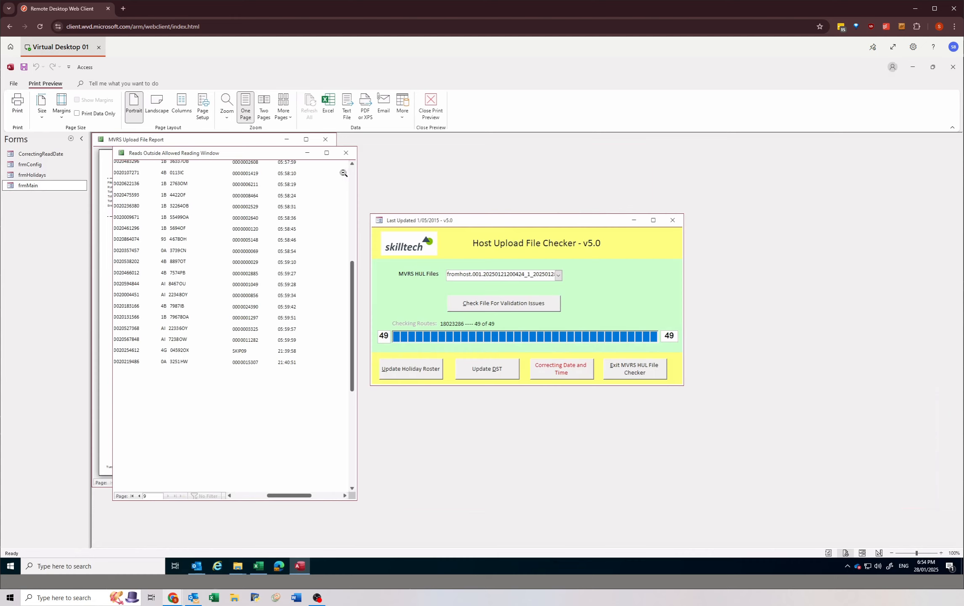
pyautogui.click(345, 153)
pyautogui.click(325, 141)
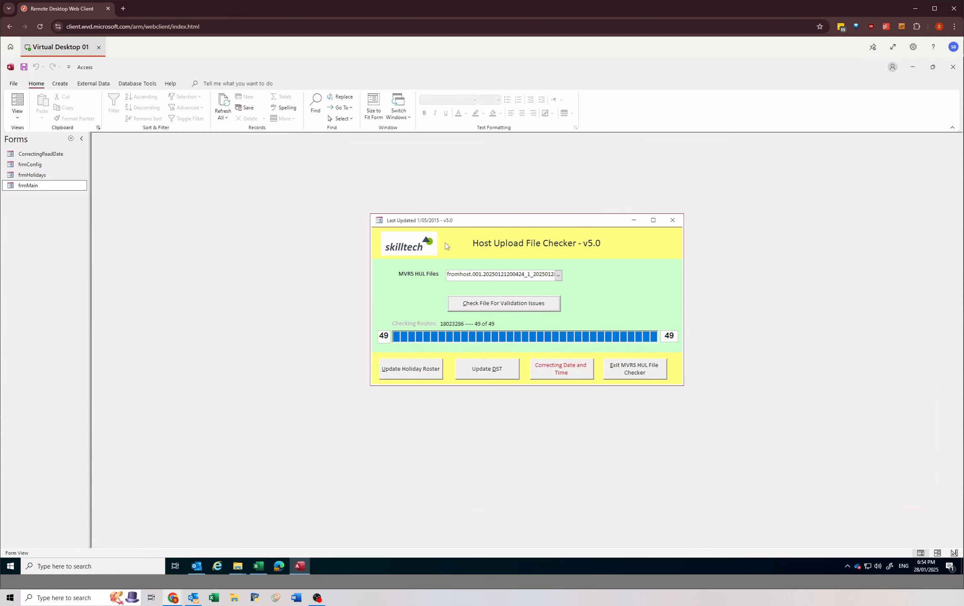
# Step: Reopen the date and time correction form for Incorrect Hours and enter 17 as the correct hour for route 16023256's hour 21 entry
pyautogui.click(558, 372)
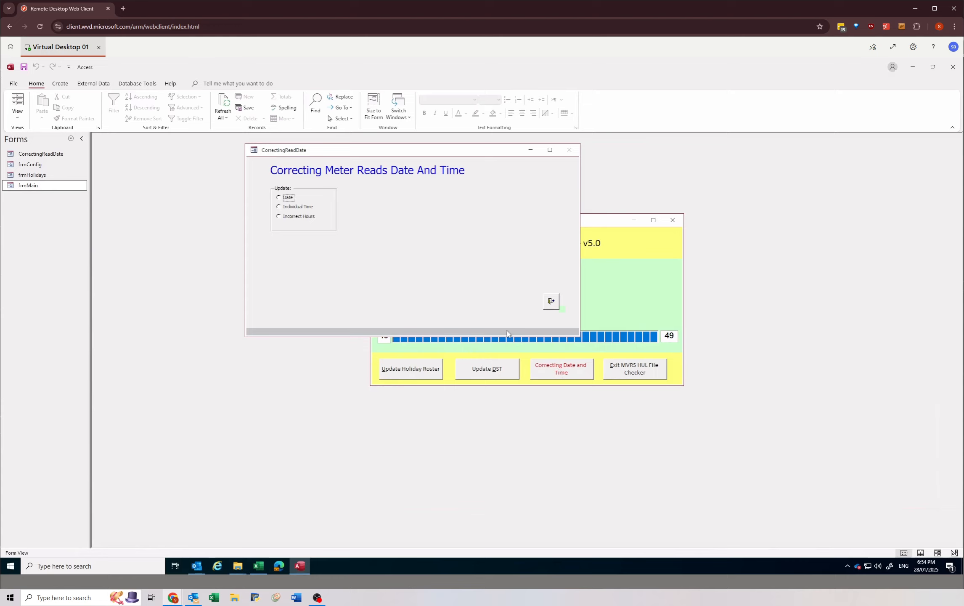
pyautogui.click(294, 217)
pyautogui.moveTo(553, 206); pyautogui.dragTo(553, 251)
pyautogui.click(472, 248)
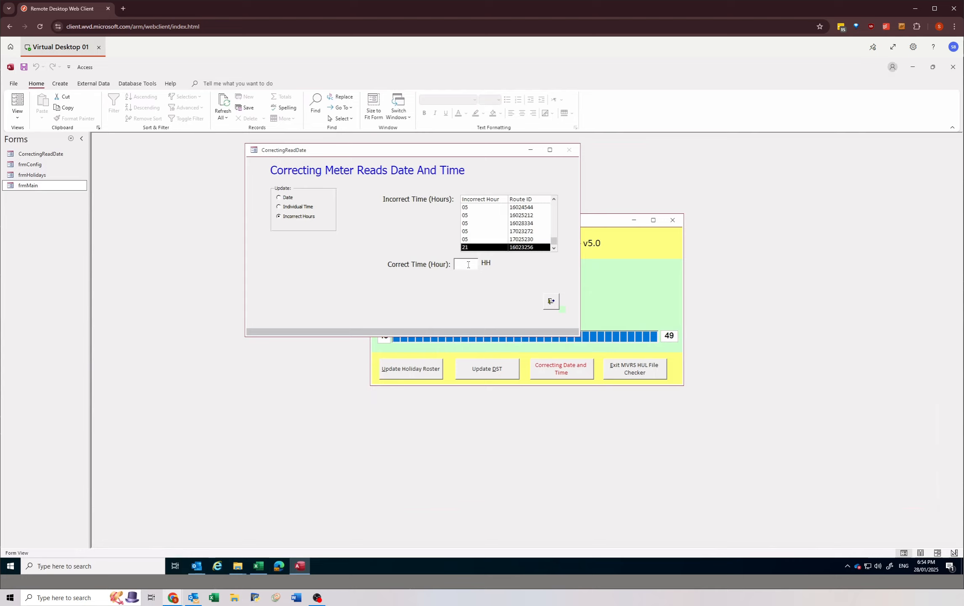
pyautogui.click(469, 264)
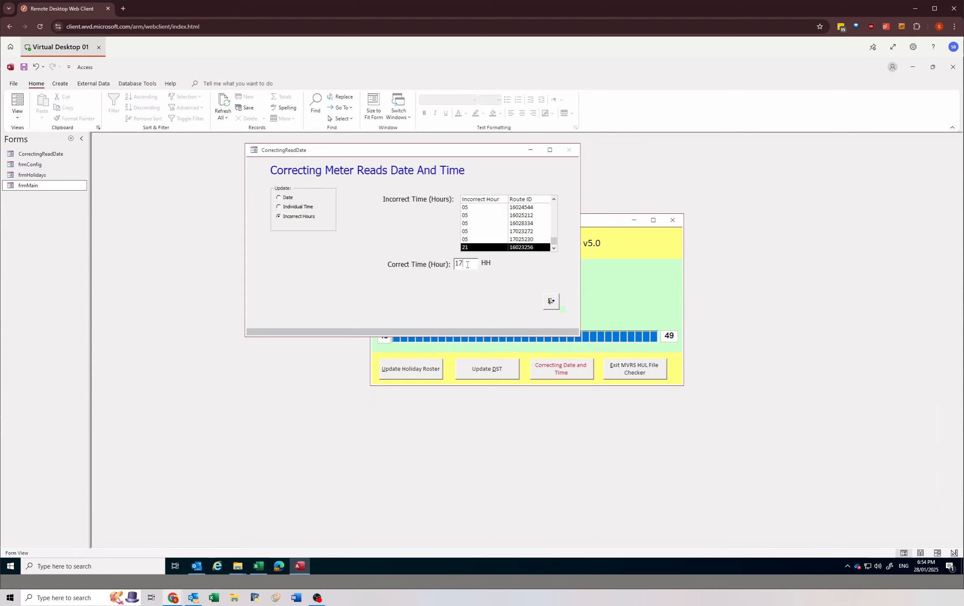
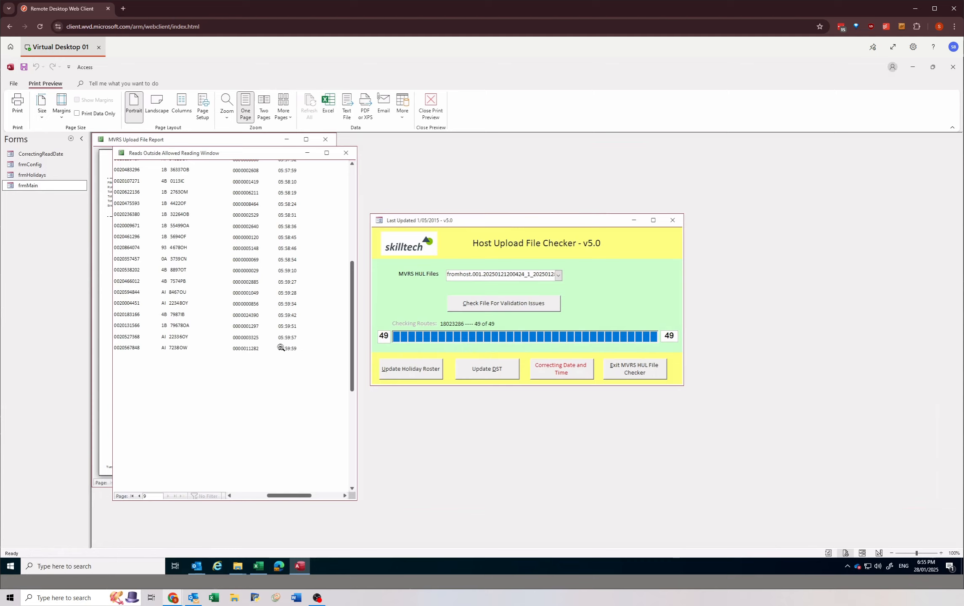
# Step: Review the read times on the last page of the Reads Outside Allowed Reading Window report and close the report
pyautogui.scroll(1, 277, 362)
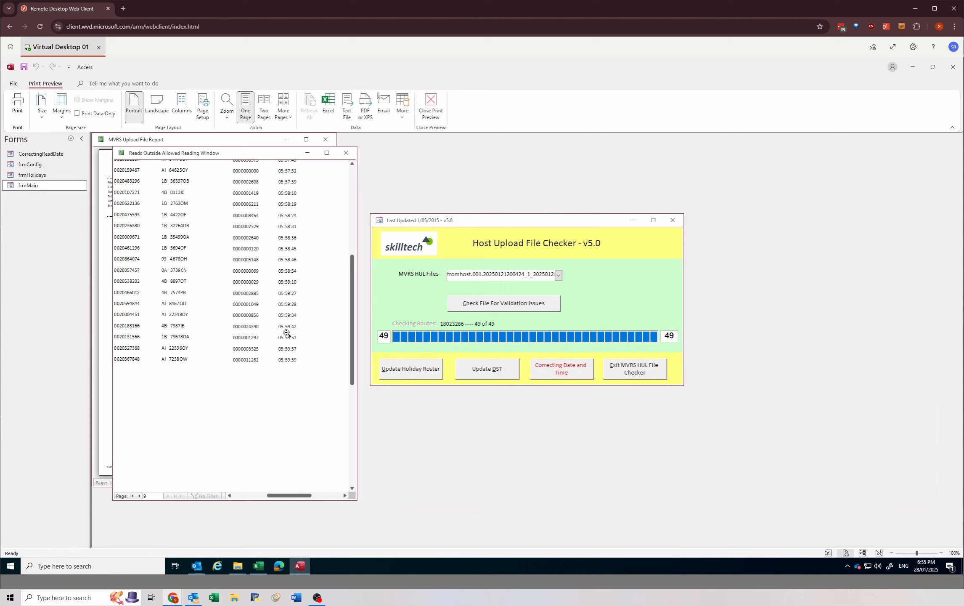
pyautogui.scroll(1, 278, 336)
pyautogui.scroll(1, 279, 328)
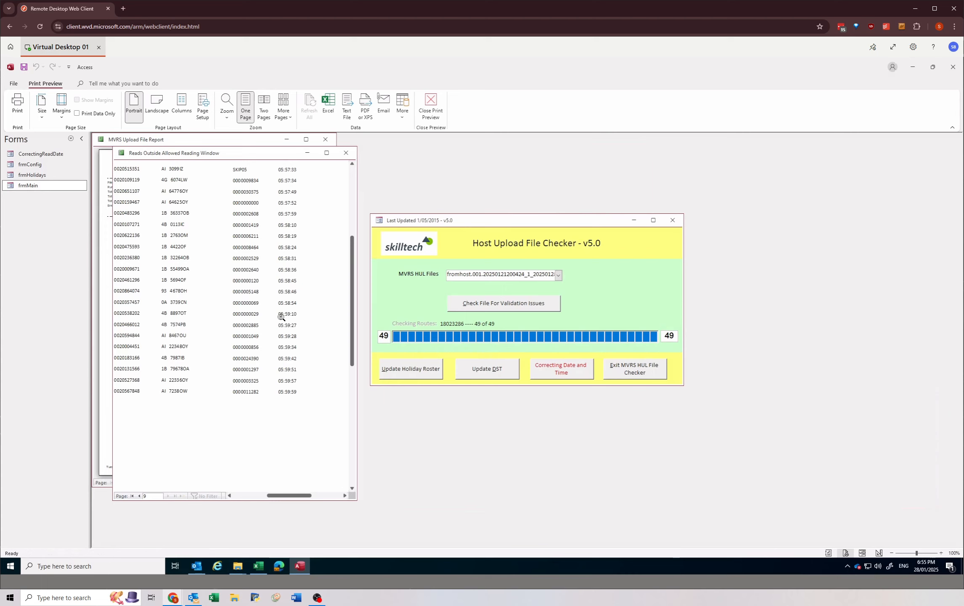
pyautogui.click(278, 316)
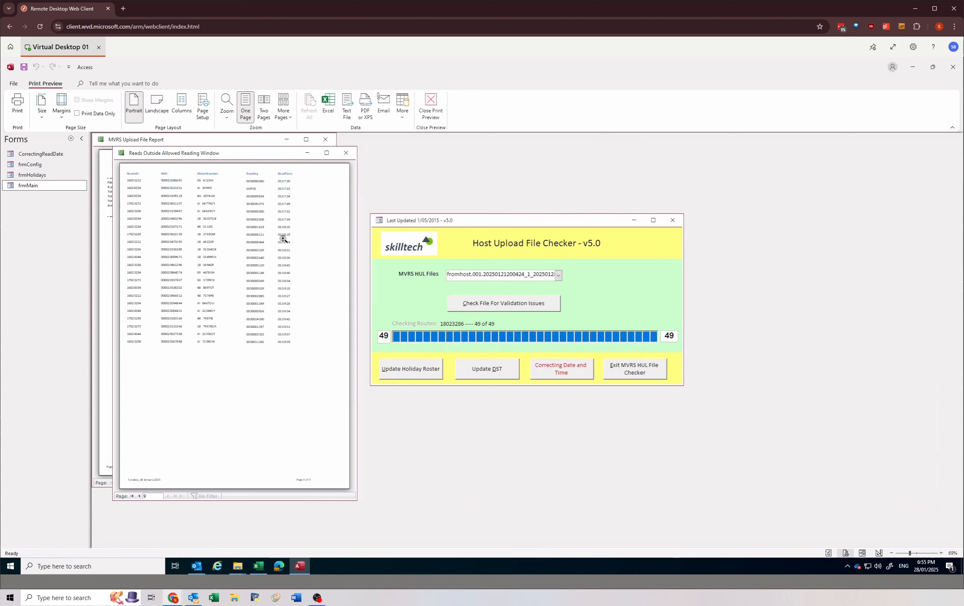
pyautogui.click(346, 153)
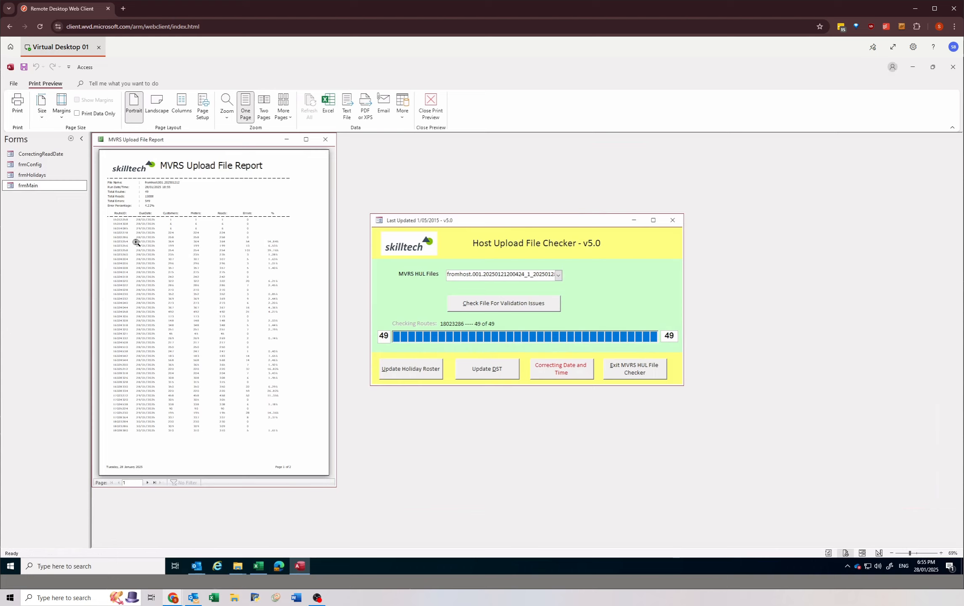
# Step: Examine the route totals and the read dates and error messages on both pages of the MVRS Upload File Report
pyautogui.click(153, 483)
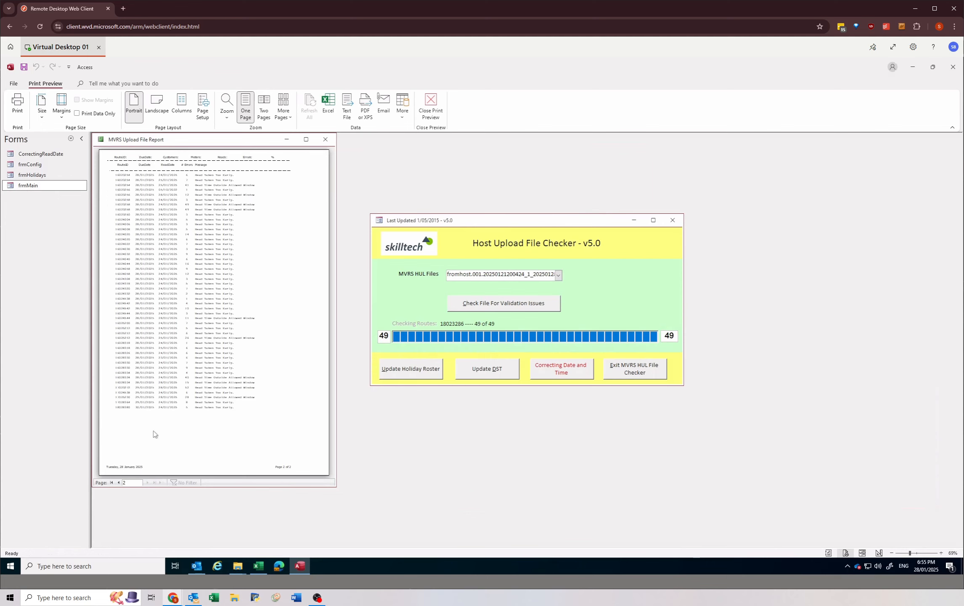
pyautogui.click(151, 183)
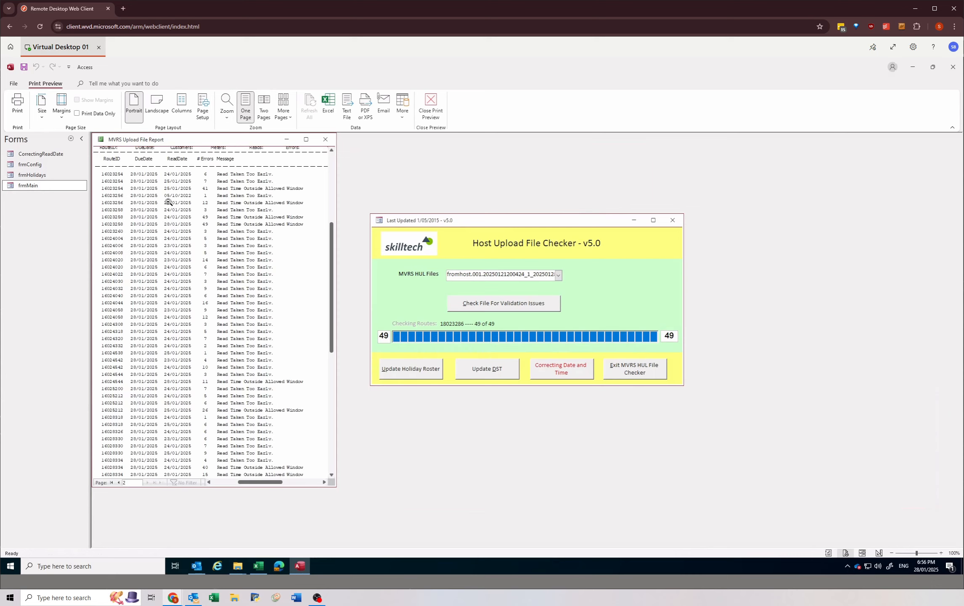
pyautogui.scroll(-5, 171, 339)
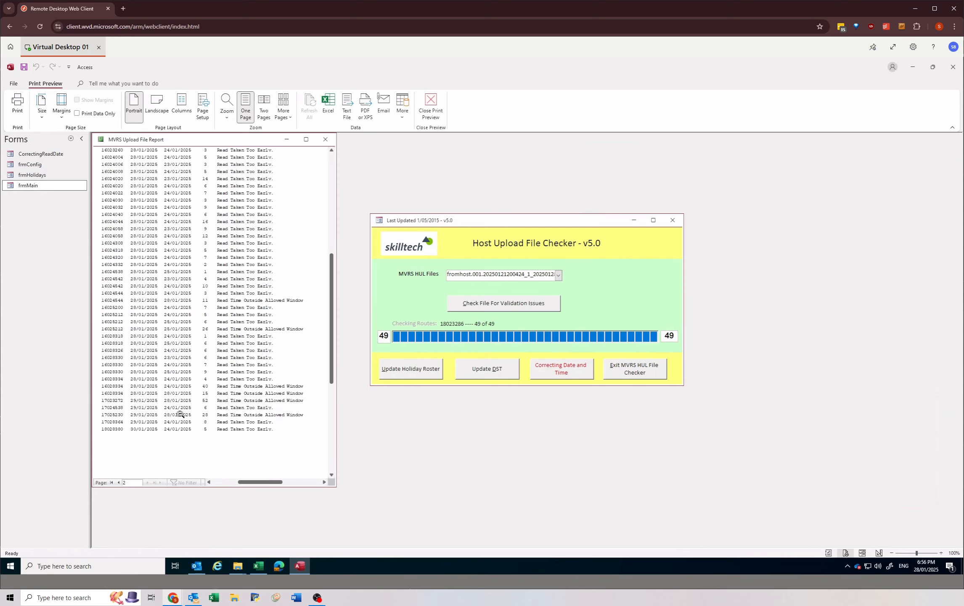
pyautogui.scroll(4, 180, 378)
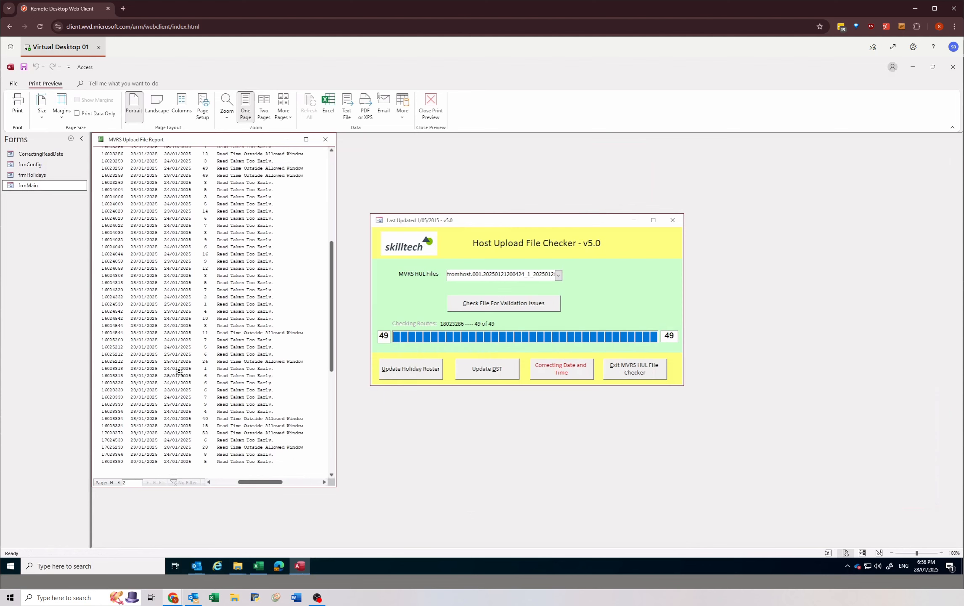
pyautogui.scroll(3, 179, 370)
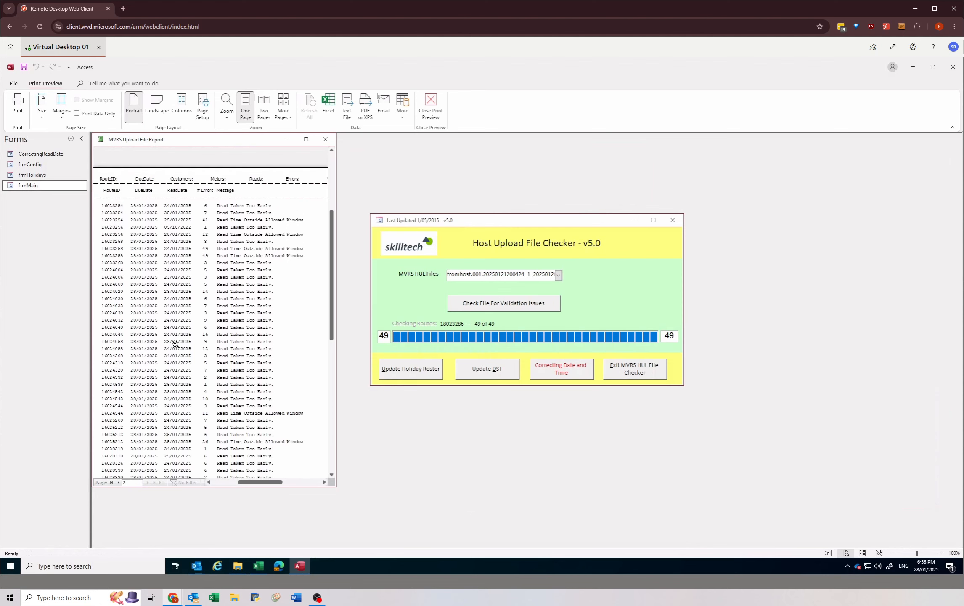
pyautogui.scroll(3, 175, 344)
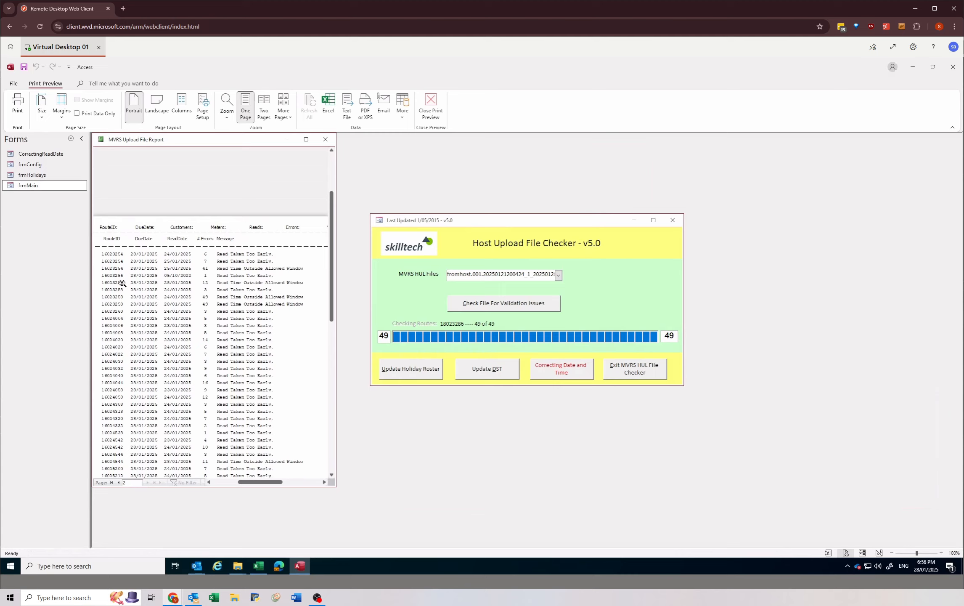
pyautogui.click(119, 482)
pyautogui.scroll(-10, 224, 369)
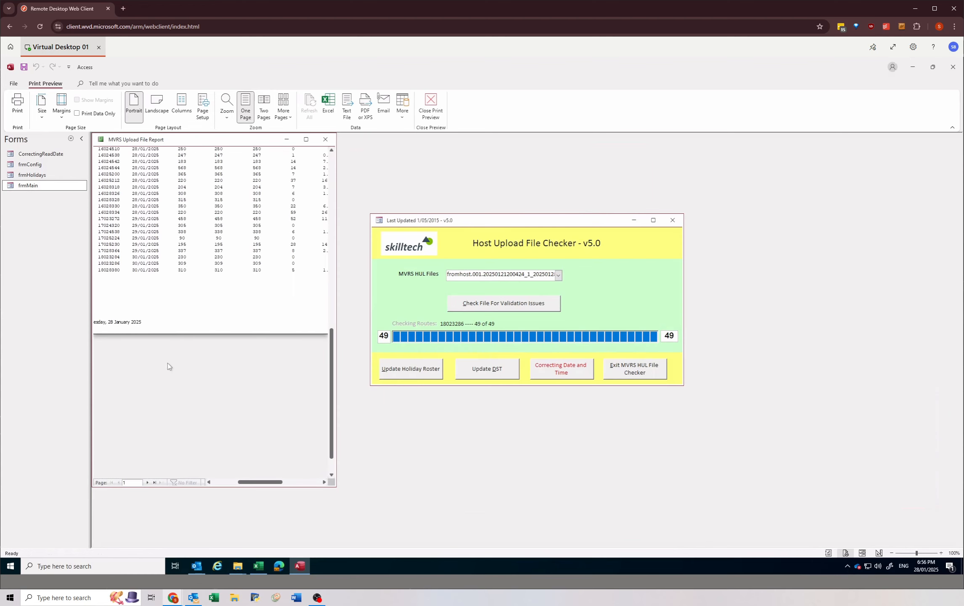
pyautogui.scroll(10, 168, 362)
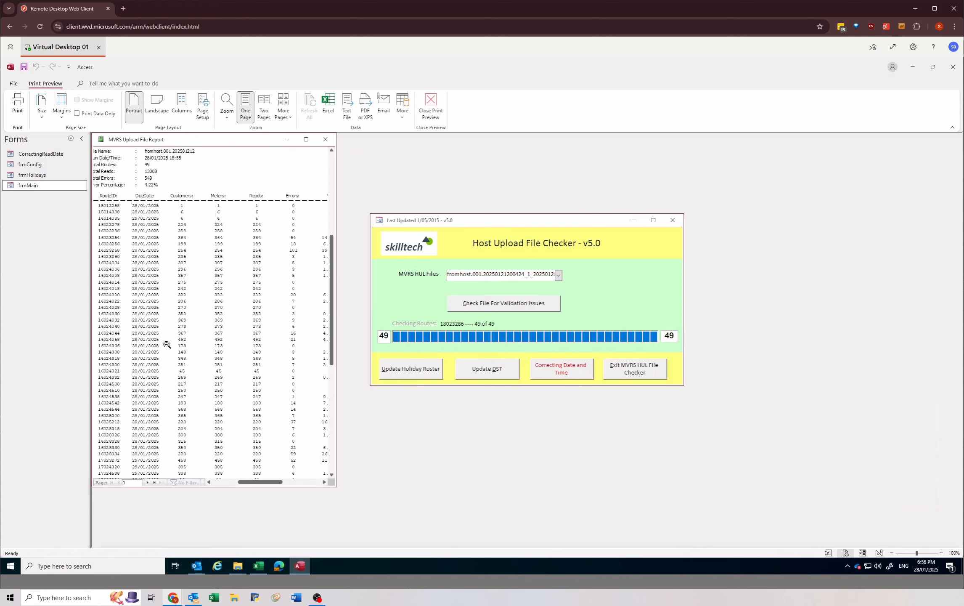
pyautogui.scroll(-5, 167, 344)
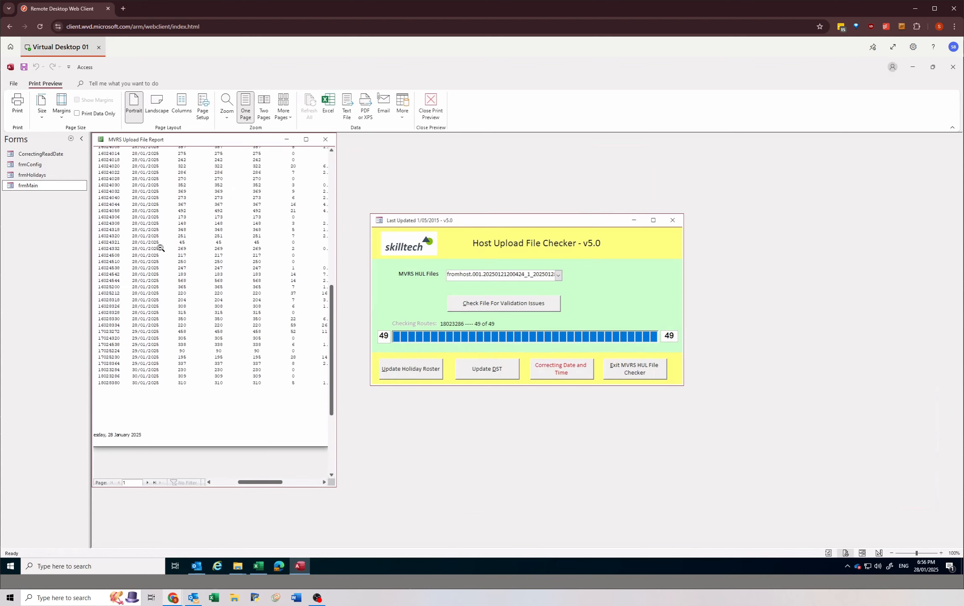
pyautogui.click(154, 482)
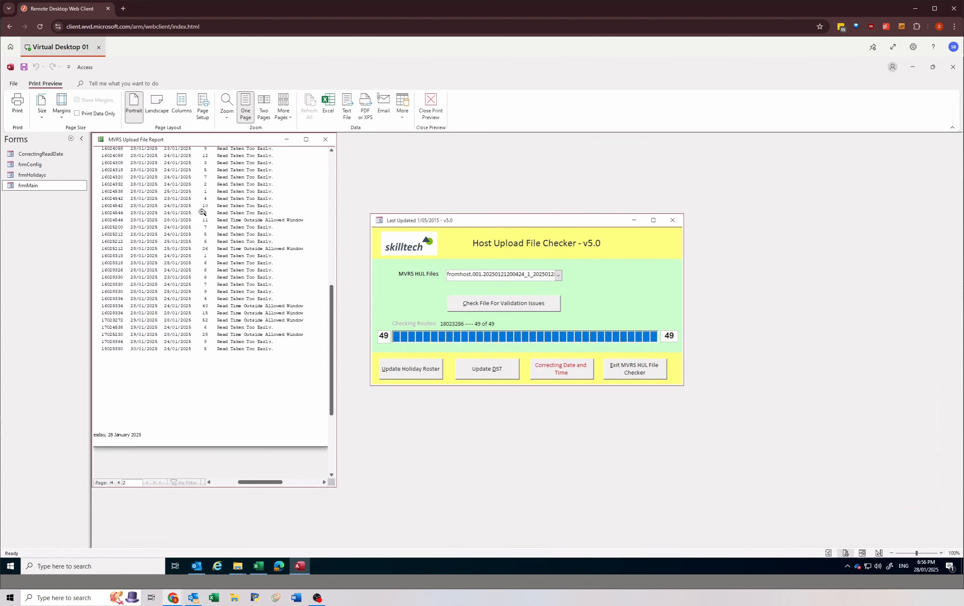
pyautogui.scroll(2, 197, 220)
pyautogui.scroll(4, 197, 220)
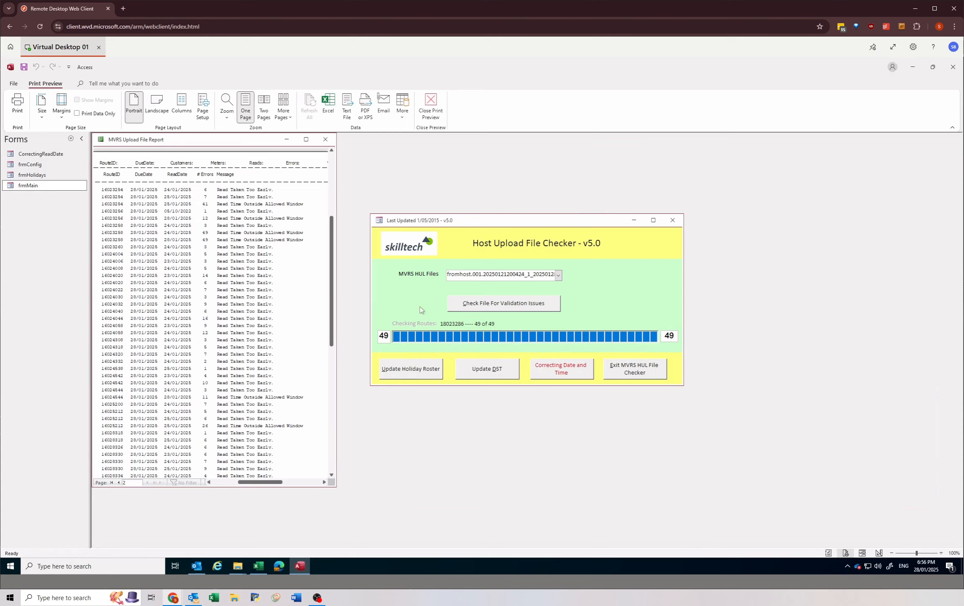
# Step: Reopen the date and time correction form for Date and enter route 16023256 with incorrect date 05/10/2022
pyautogui.click(559, 369)
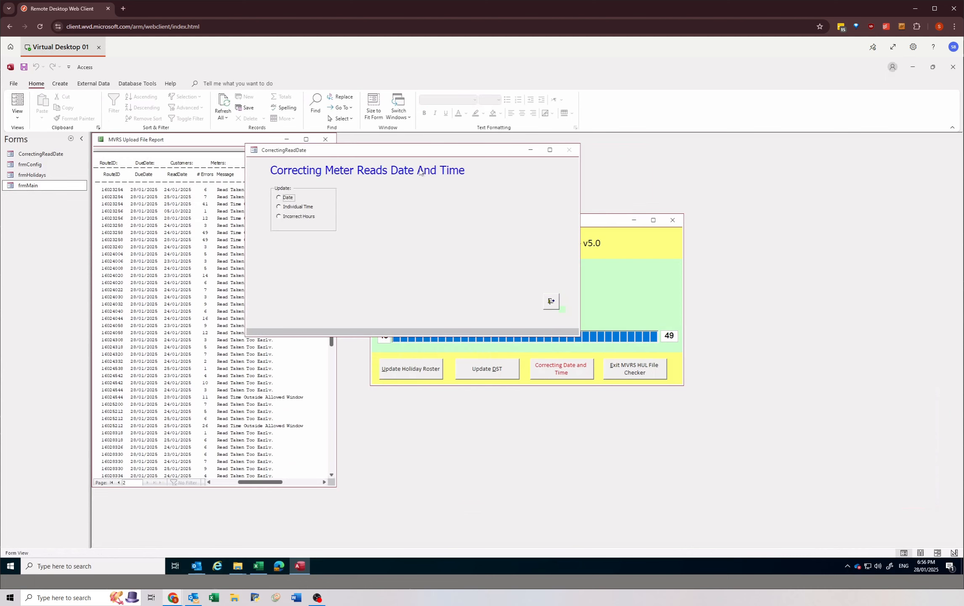
pyautogui.moveTo(407, 150); pyautogui.dragTo(529, 208)
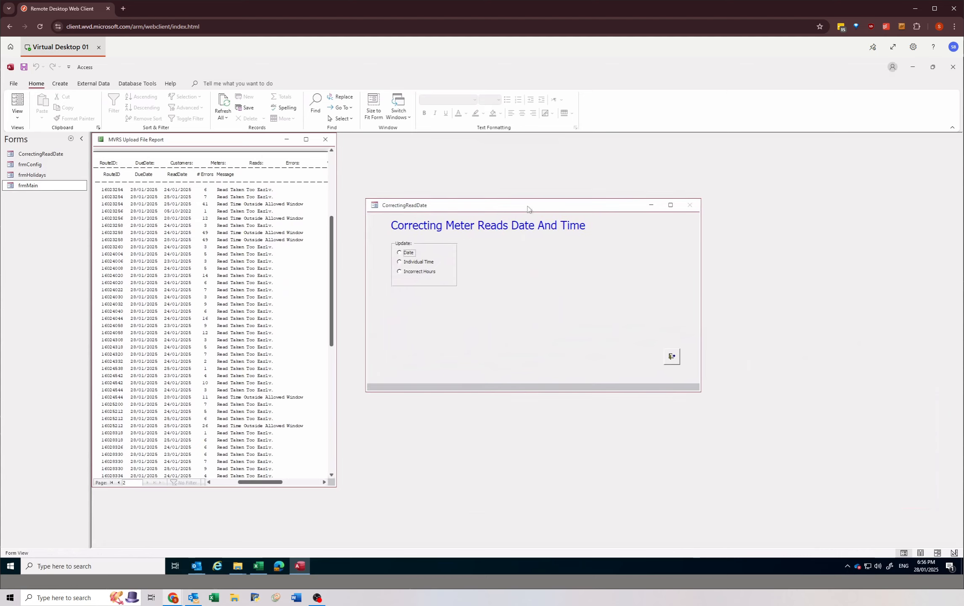
pyautogui.click(400, 252)
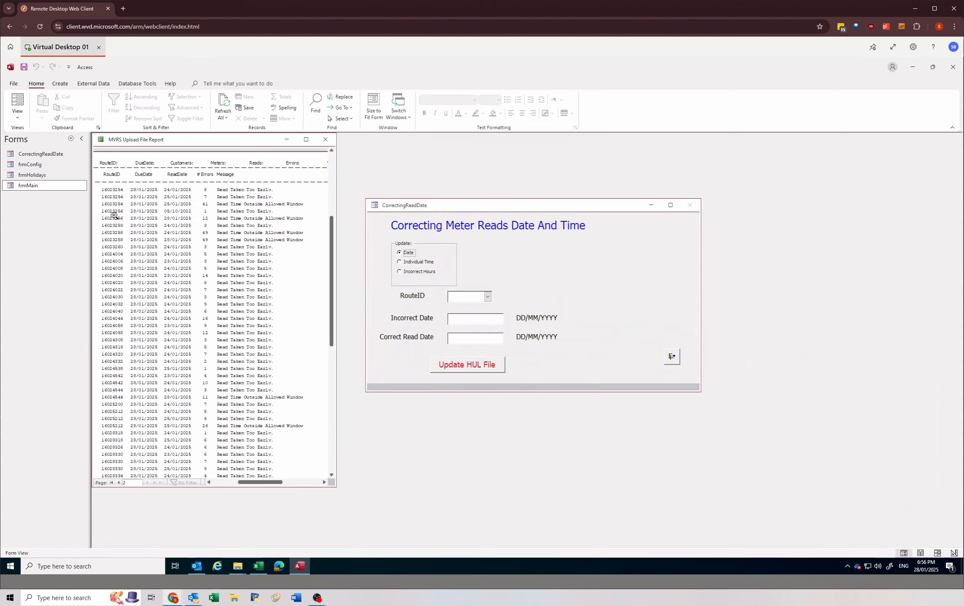
pyautogui.click(464, 295)
pyautogui.write('1602')
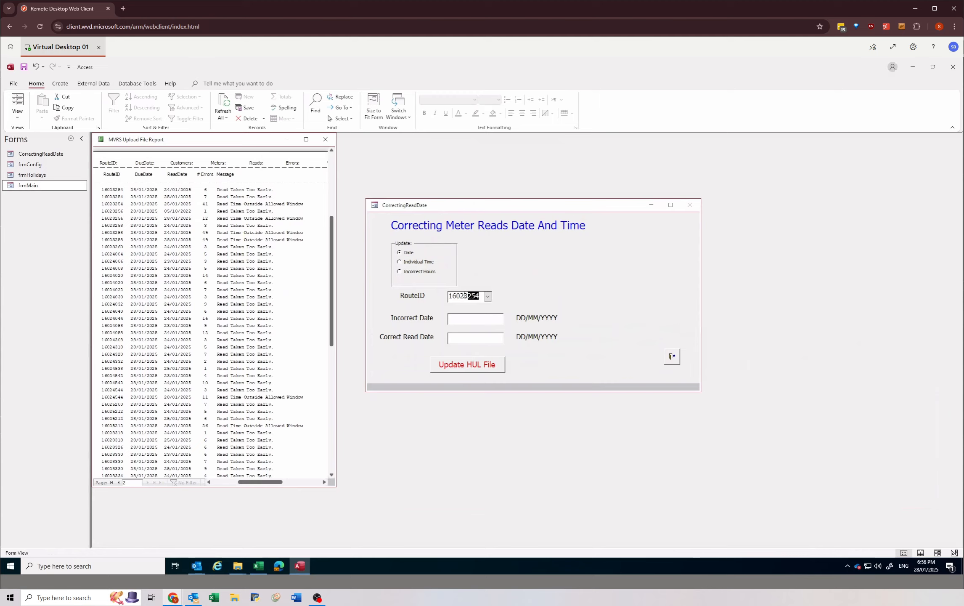
pyautogui.write('3256')
pyautogui.write('05/10/2022')
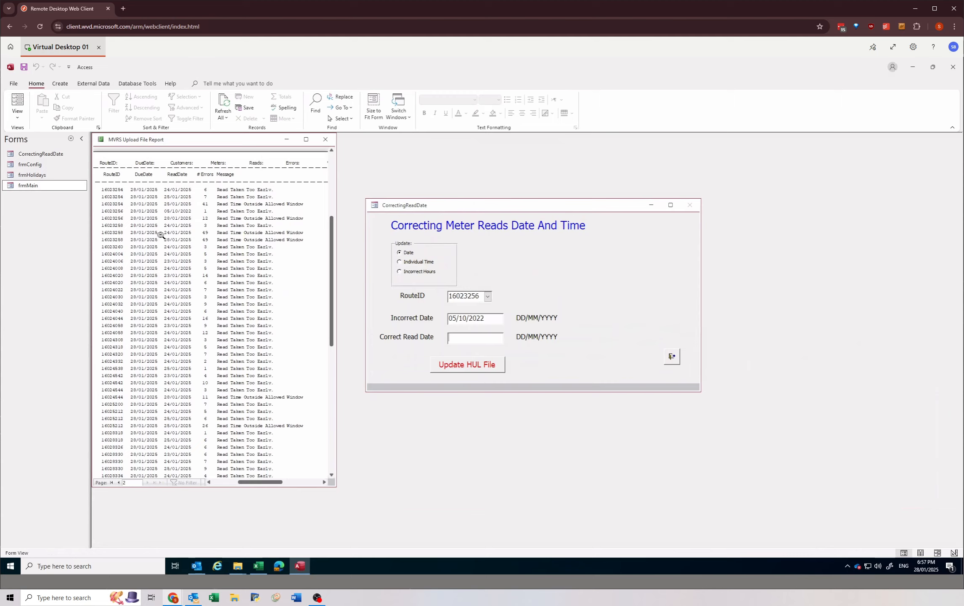
pyautogui.click(925, 565)
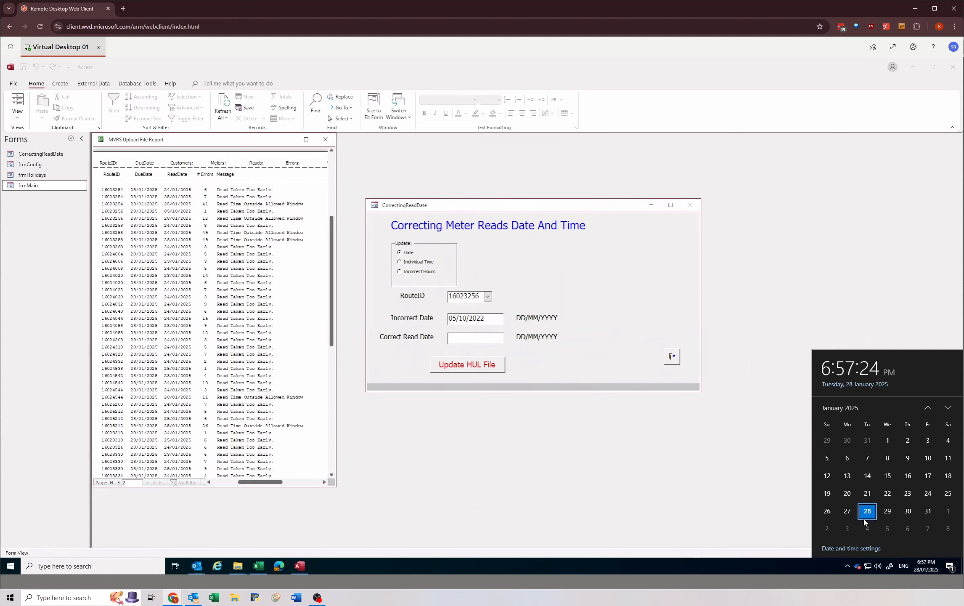
pyautogui.click(455, 338)
pyautogui.write('24')
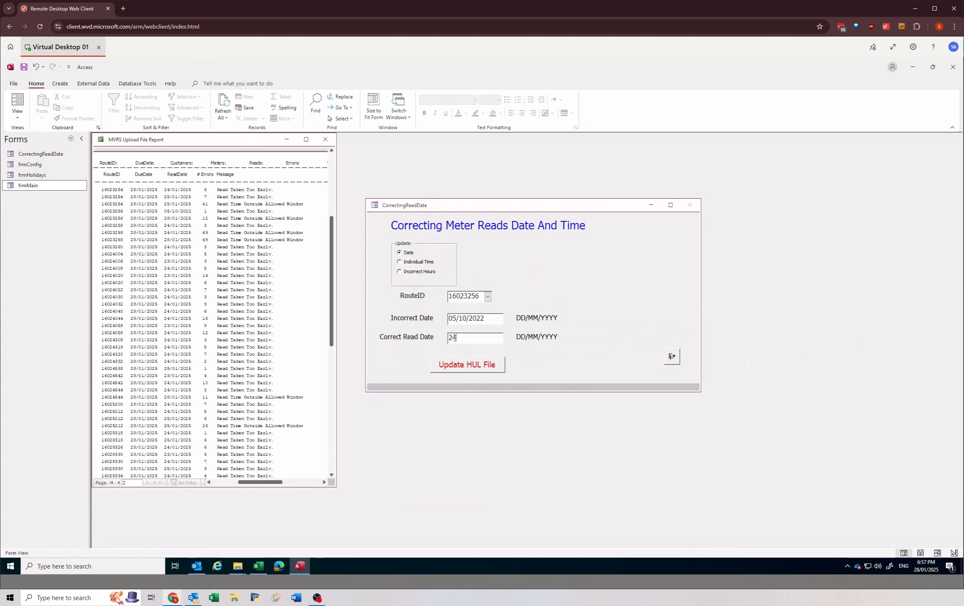
pyautogui.press('BackSpace')
pyautogui.press('BackSpace')
# Step: Switch to the PREWORK folder in File Explorer, maximize it and select fromhost.001.20250121200424_1_20250128_150314.FIX
pyautogui.click(236, 566)
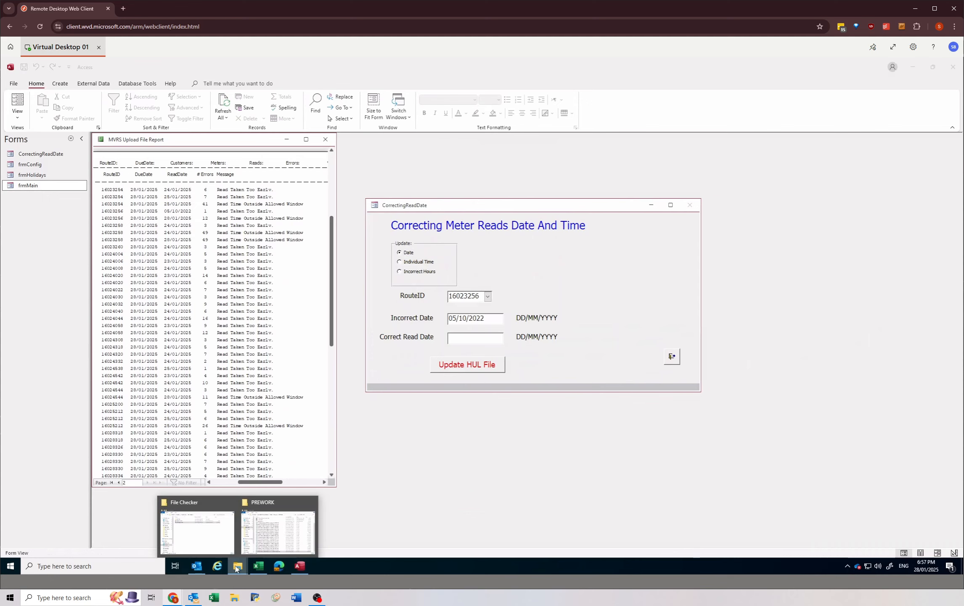
pyautogui.click(261, 538)
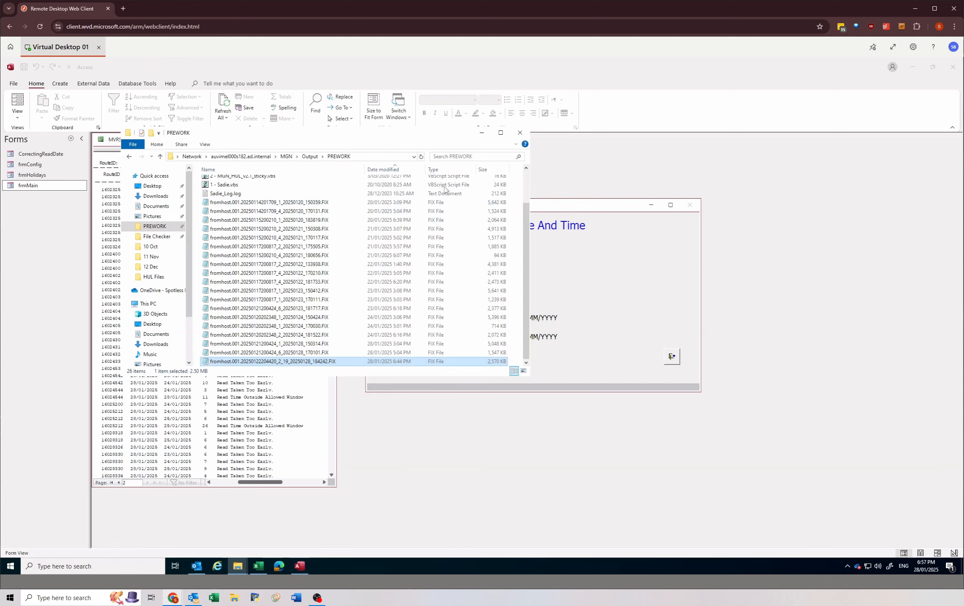
pyautogui.moveTo(403, 138); pyautogui.dragTo(630, 211)
pyautogui.click(726, 205)
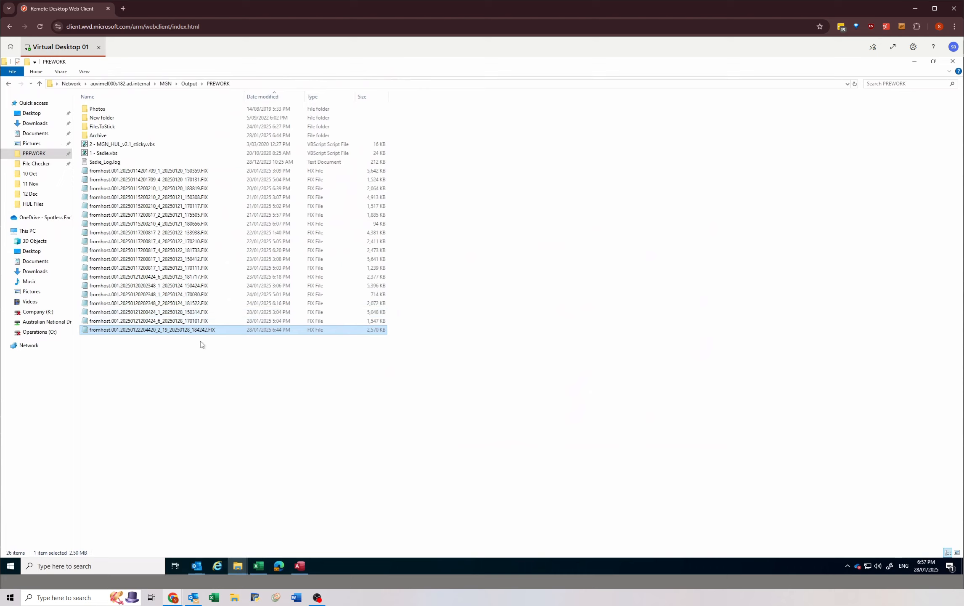
pyautogui.click(169, 315)
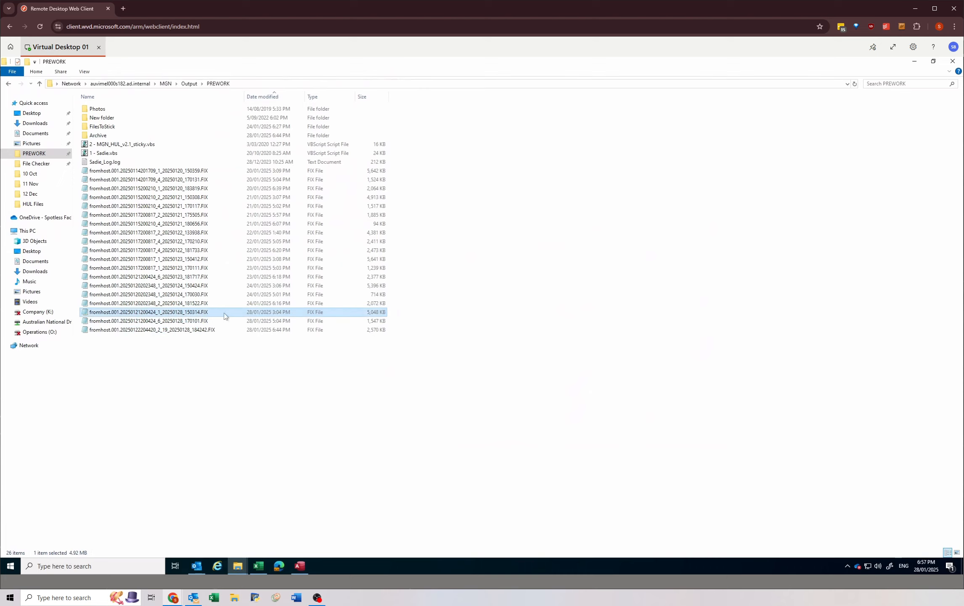
# Step: Return to Access, move the correction form clear of the Host Upload File Checker and check the end of the selected HUL file's name
pyautogui.click(299, 568)
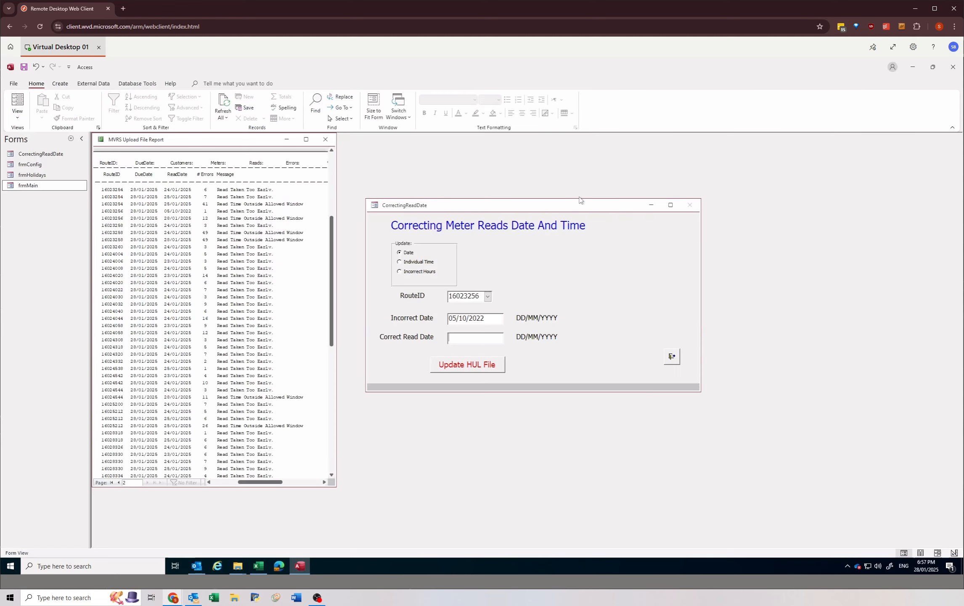
pyautogui.moveTo(590, 201); pyautogui.dragTo(606, 383)
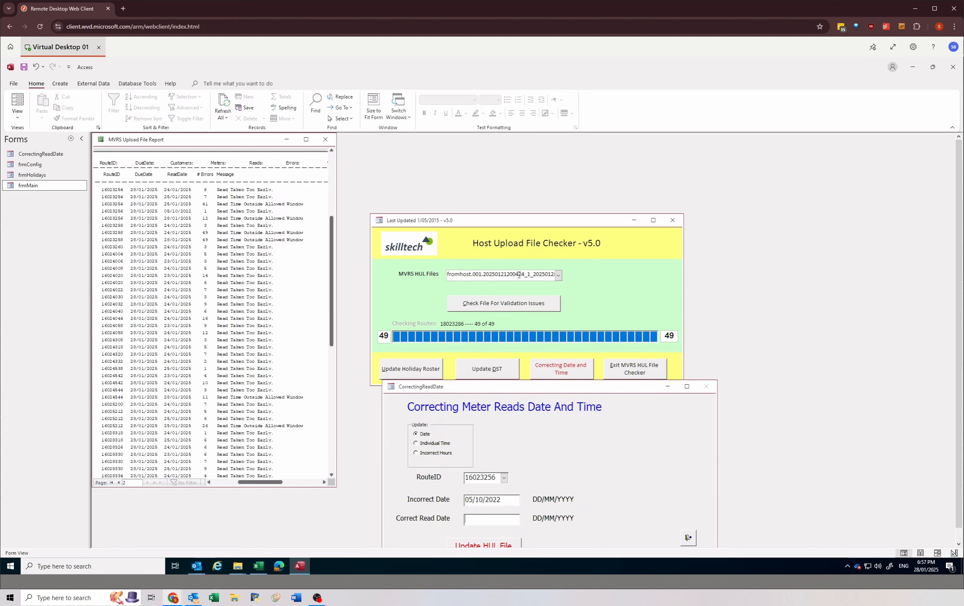
pyautogui.click(532, 276)
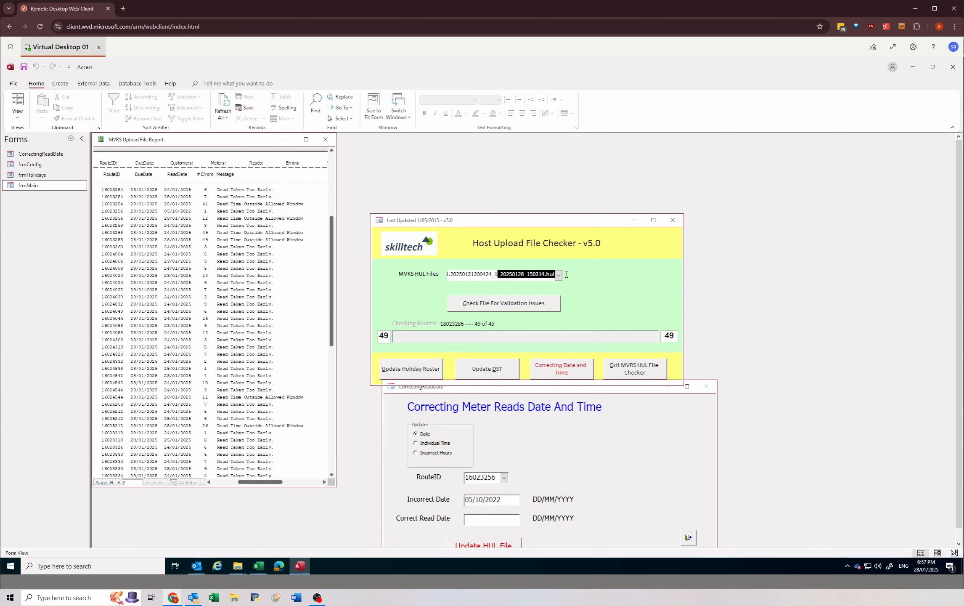
pyautogui.click(527, 274)
pyautogui.moveTo(528, 274); pyautogui.dragTo(536, 275)
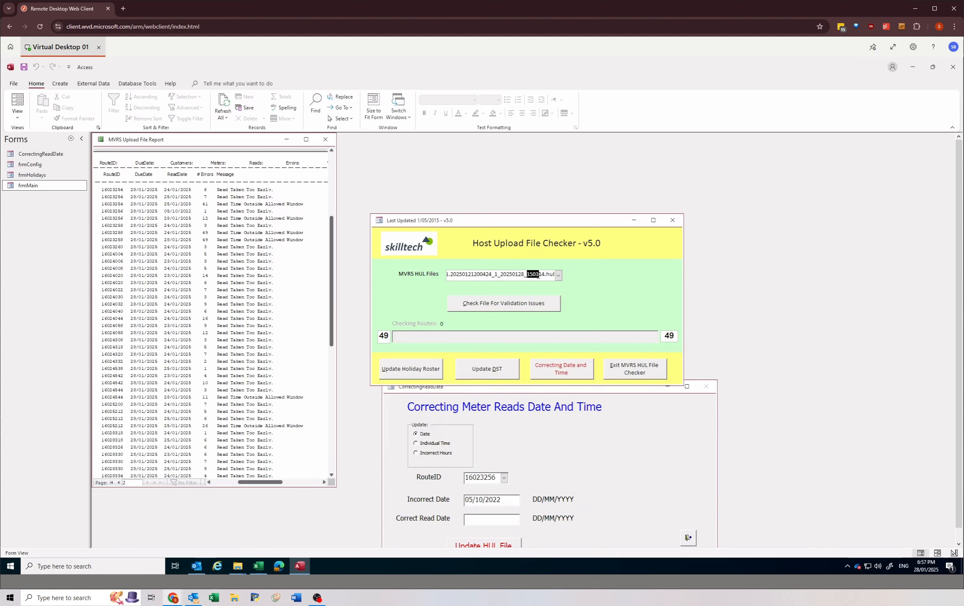
pyautogui.click(542, 276)
# Step: Switch back to the PREWORK folder and open fromhost.001.20250121200424_1_20250128_150314.FIX in Notepad
pyautogui.click(238, 566)
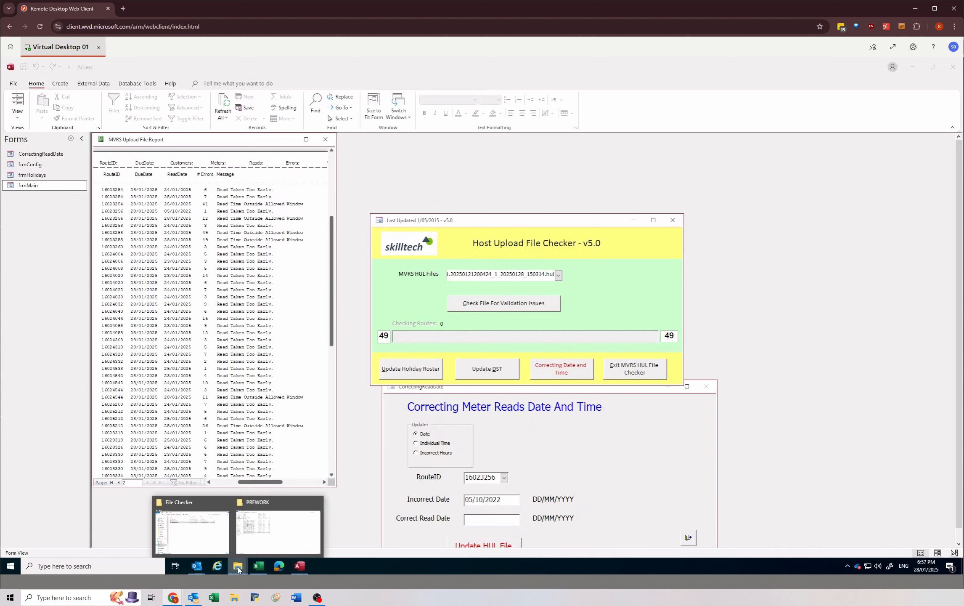
pyautogui.click(267, 530)
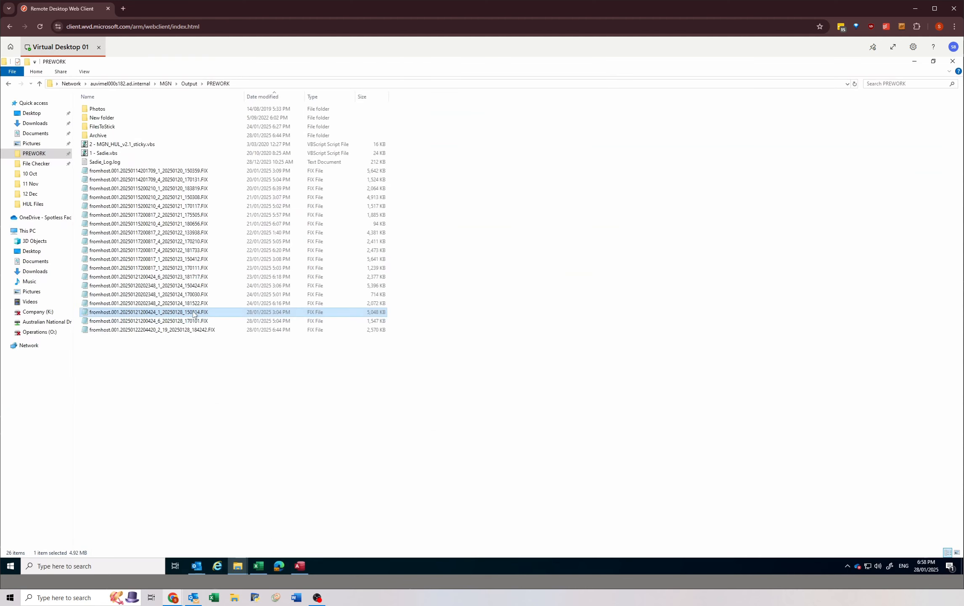
pyautogui.doubleClick(231, 311)
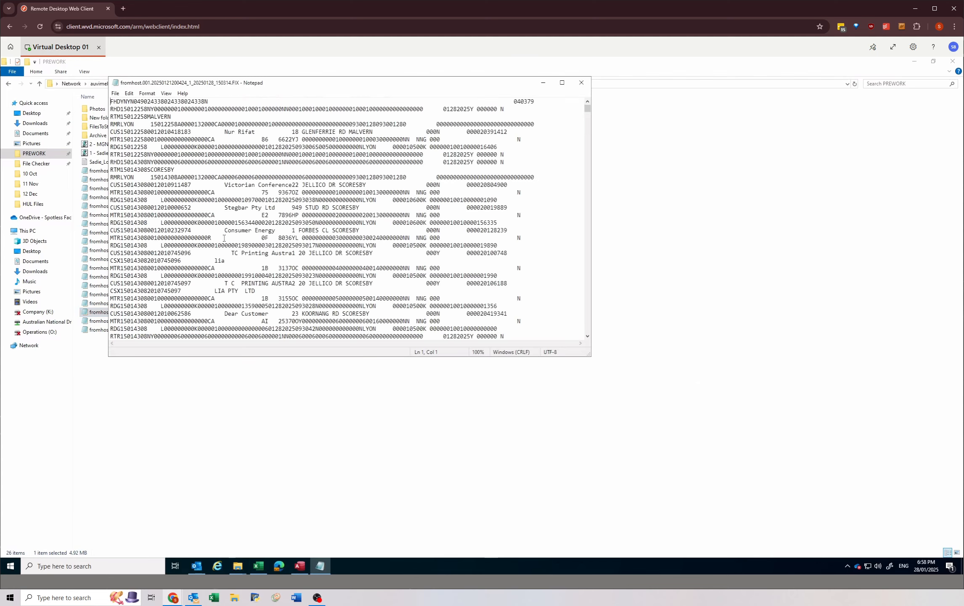
# Step: Search the FIX file in Notepad for route 16023256, checking the route number against the correction form in Access
pyautogui.click(228, 132)
pyautogui.click(231, 192)
pyautogui.hotkey('ctrl', 'f')
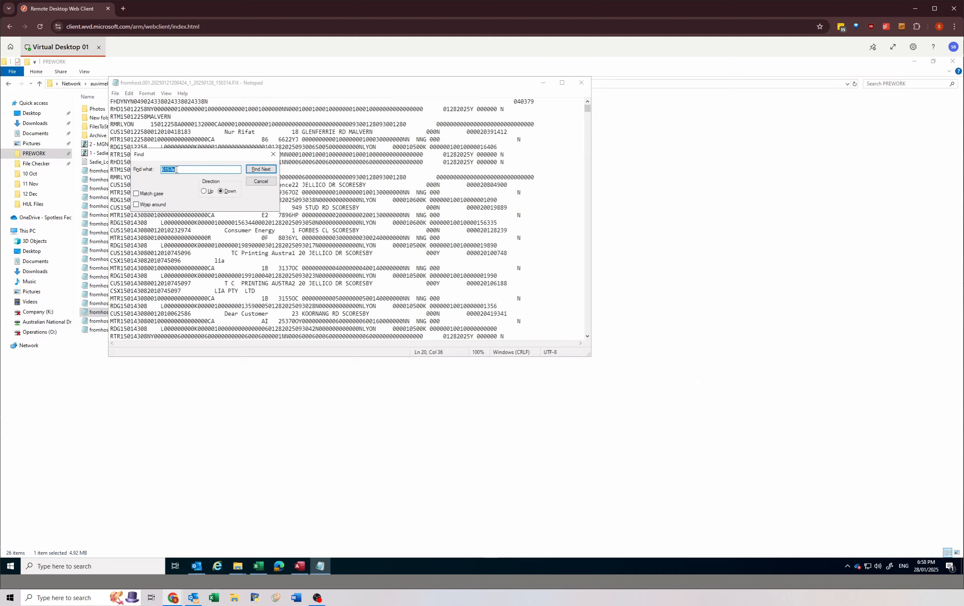
pyautogui.write('1602')
pyautogui.click(300, 565)
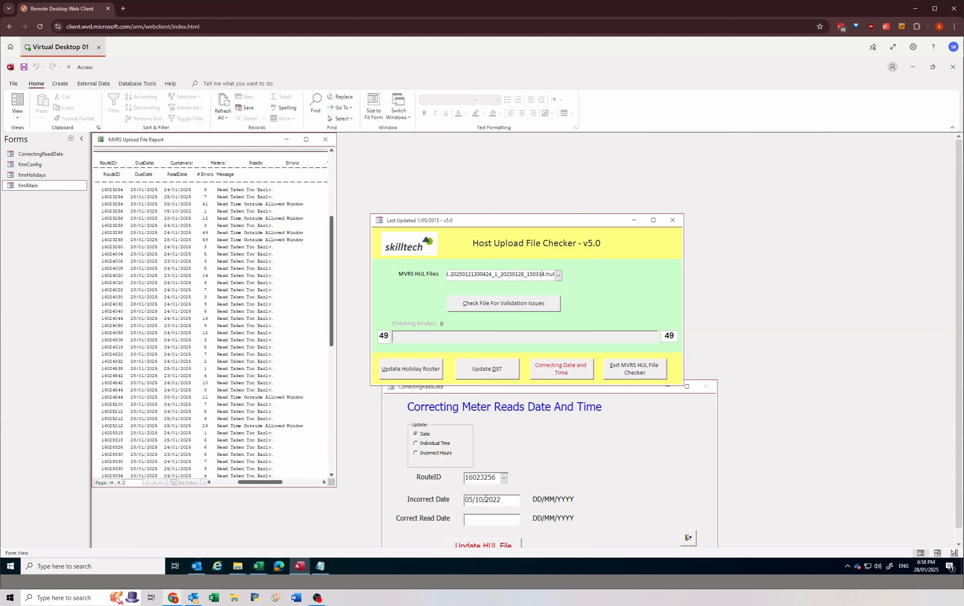
pyautogui.click(319, 565)
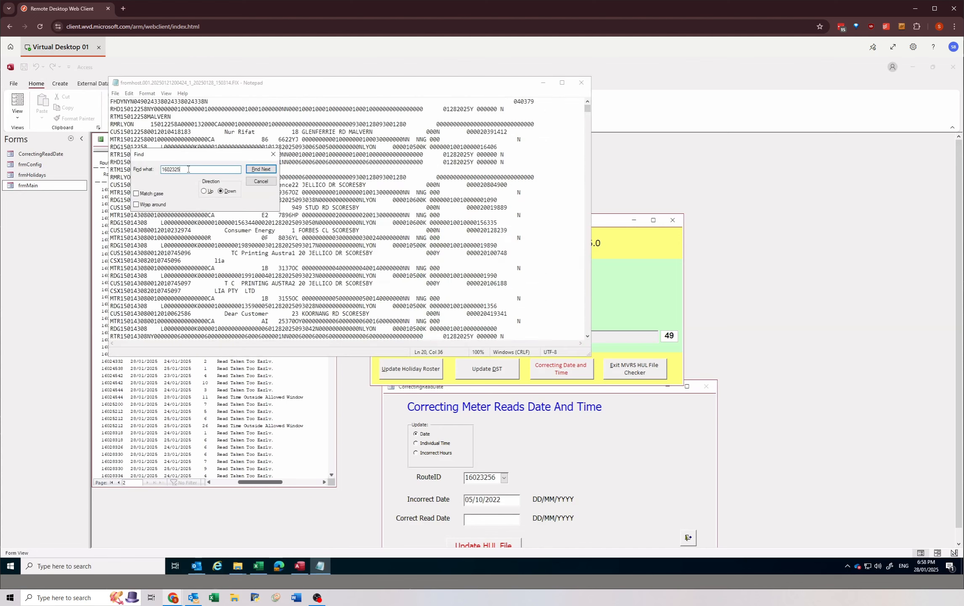
pyautogui.click(254, 169)
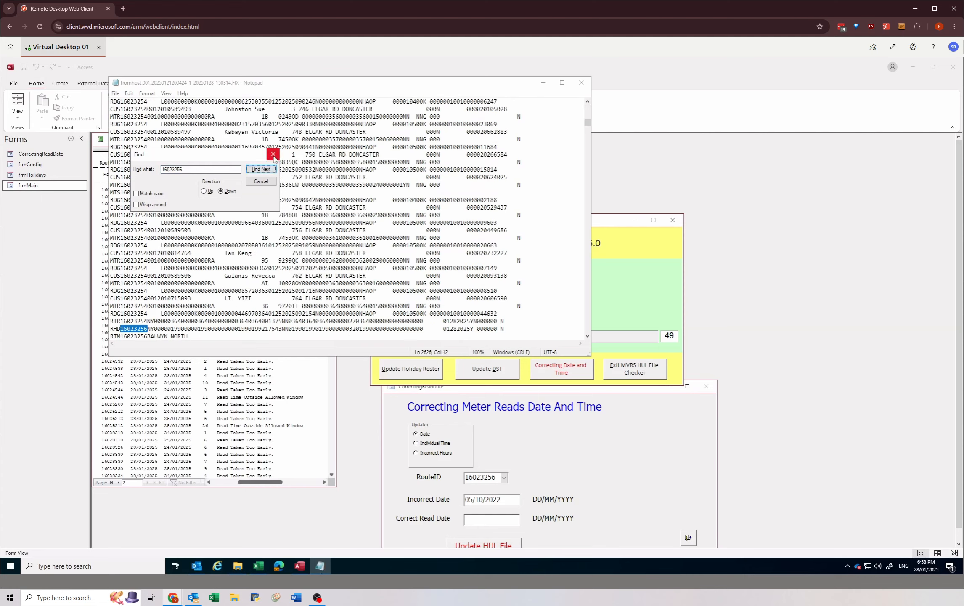
pyautogui.click(273, 157)
# Step: Examine the read dates and times in the RDG lines under route 16023256, and close the FIX file
pyautogui.scroll(-5, 165, 301)
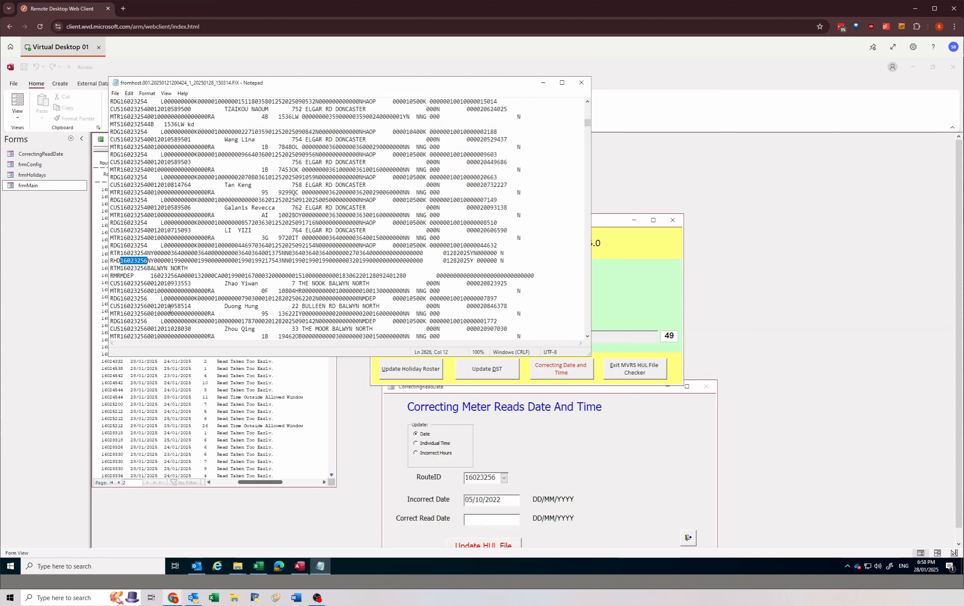
pyautogui.click(121, 214)
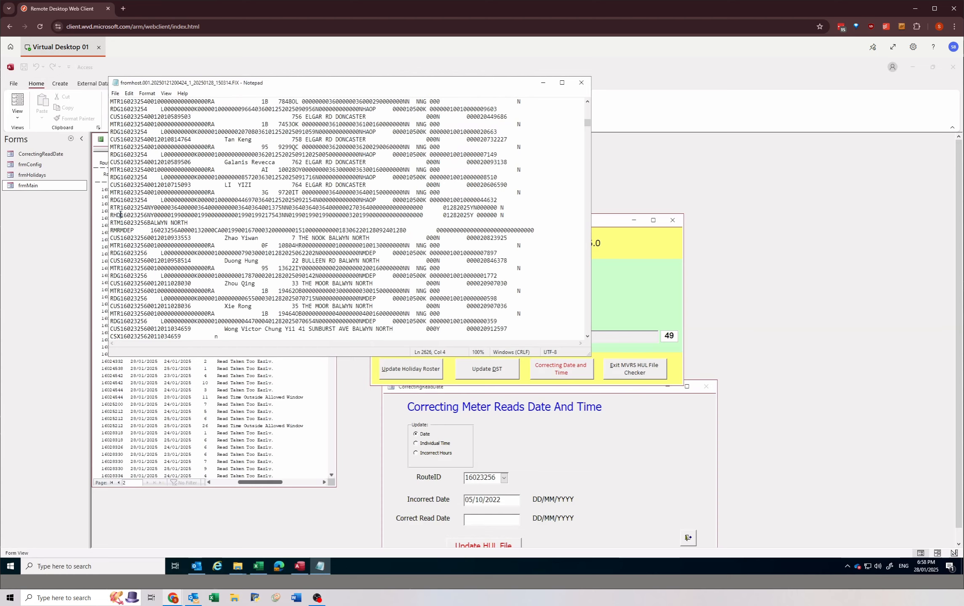
pyautogui.moveTo(120, 215); pyautogui.dragTo(142, 215)
pyautogui.moveTo(111, 252); pyautogui.dragTo(125, 253)
pyautogui.moveTo(114, 298); pyautogui.dragTo(228, 293)
pyautogui.click(235, 299)
pyautogui.moveTo(289, 298); pyautogui.dragTo(295, 298)
pyautogui.click(296, 298)
pyautogui.moveTo(295, 298); pyautogui.dragTo(279, 297)
pyautogui.moveTo(275, 299); pyautogui.dragTo(275, 301)
pyautogui.moveTo(270, 254); pyautogui.dragTo(296, 253)
pyautogui.moveTo(269, 299); pyautogui.dragTo(296, 300)
pyautogui.moveTo(275, 253); pyautogui.dragTo(279, 254)
pyautogui.click(277, 276)
pyautogui.click(581, 82)
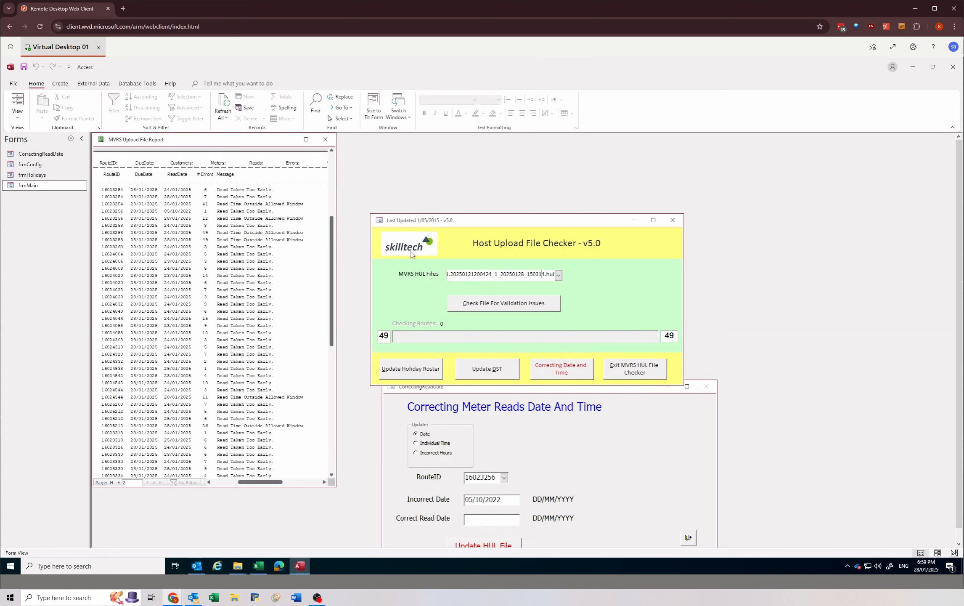
# Step: Look at the RouteStatus sheet of ClientRouteStatus_V1.5_3.xlsm in Excel and return to Access
pyautogui.click(258, 566)
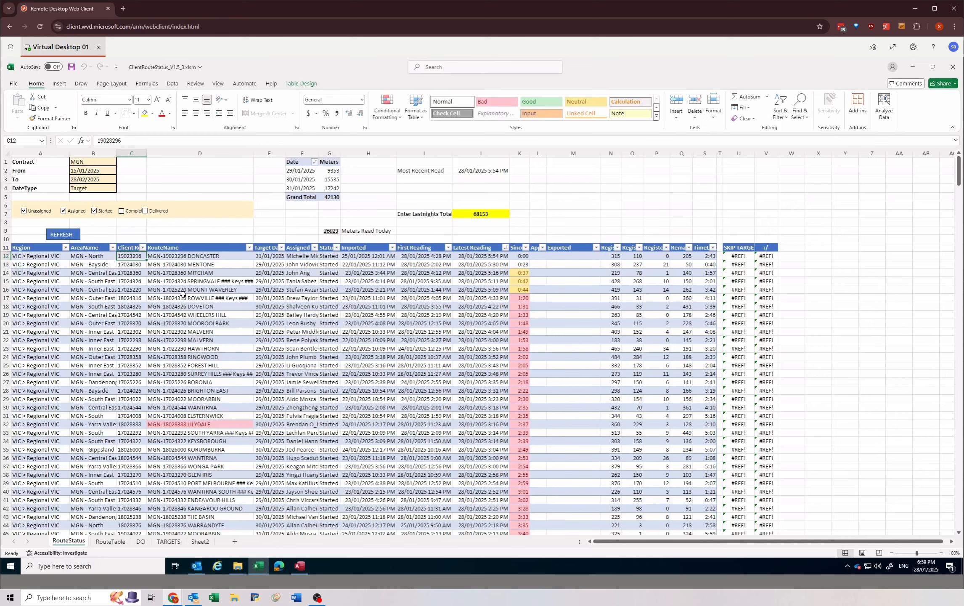
pyautogui.click(183, 294)
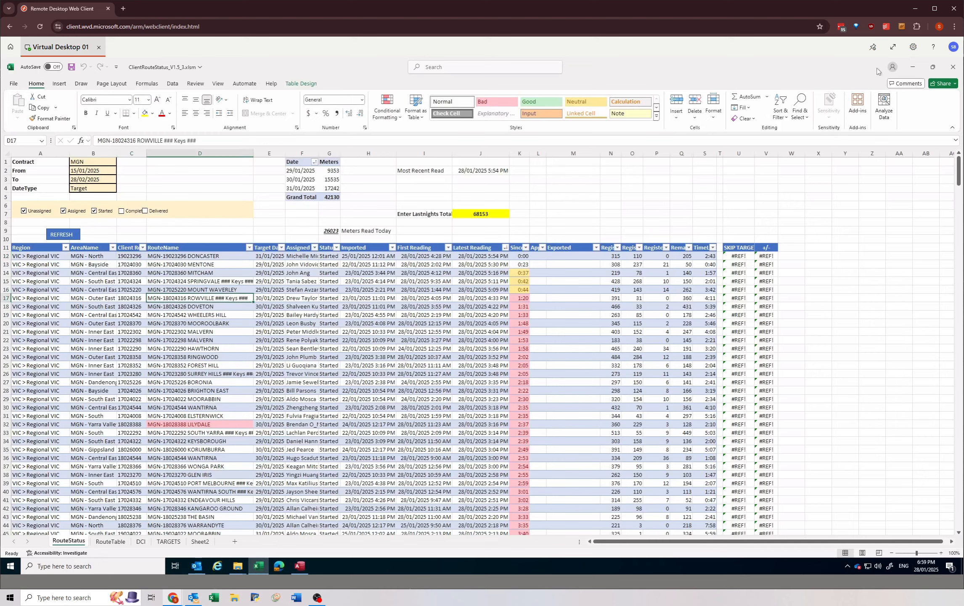
pyautogui.click(381, 236)
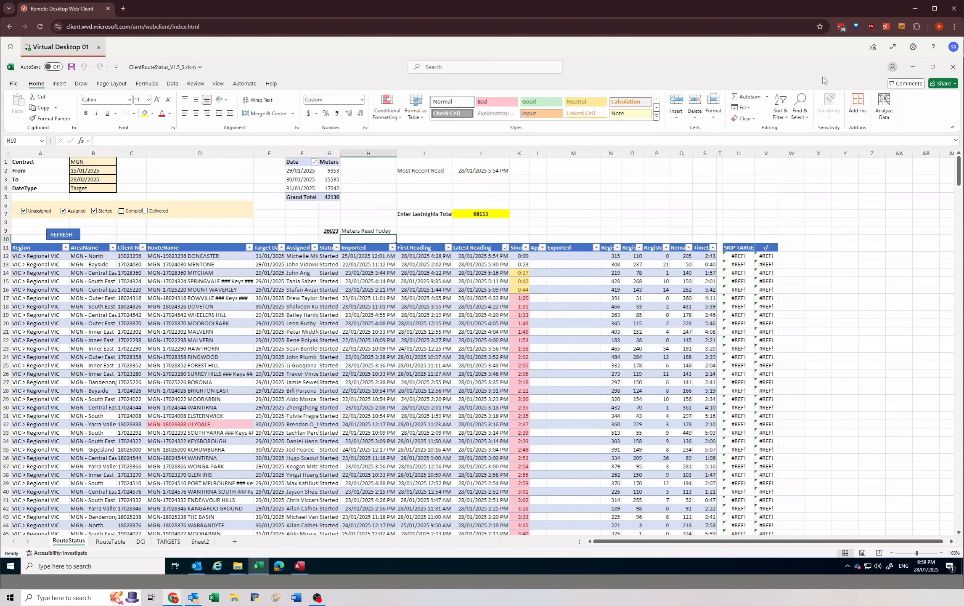
pyautogui.click(912, 68)
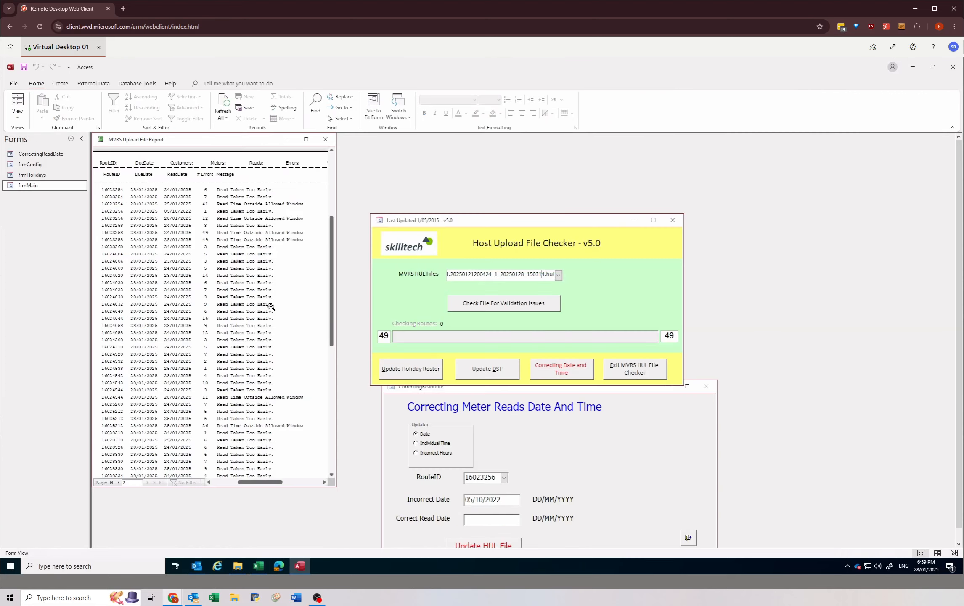
# Step: Bring the correction form fully into view, set the correct read date to 28/01/2025 and update the HUL file
pyautogui.click(579, 392)
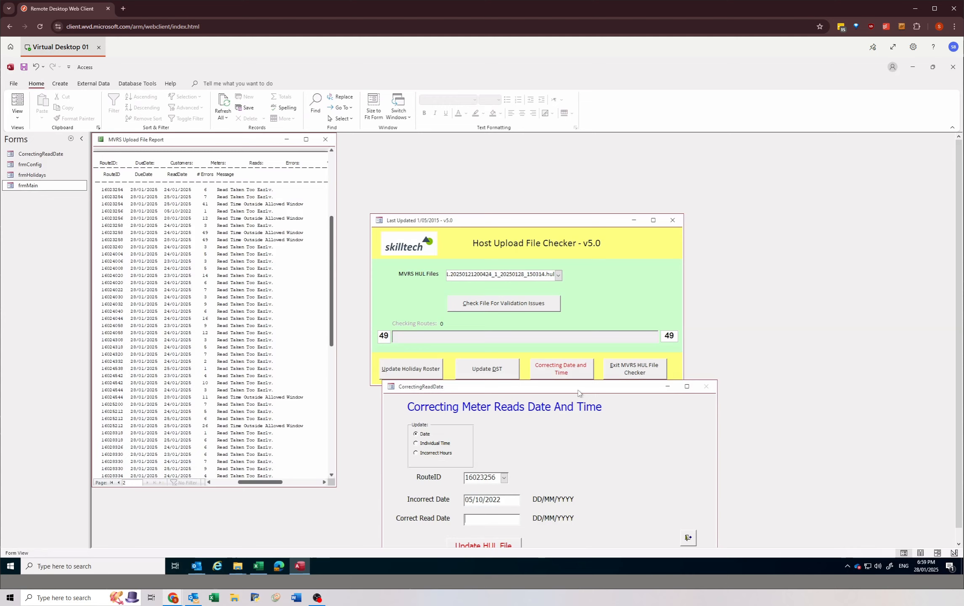
pyautogui.moveTo(578, 392); pyautogui.dragTo(565, 213)
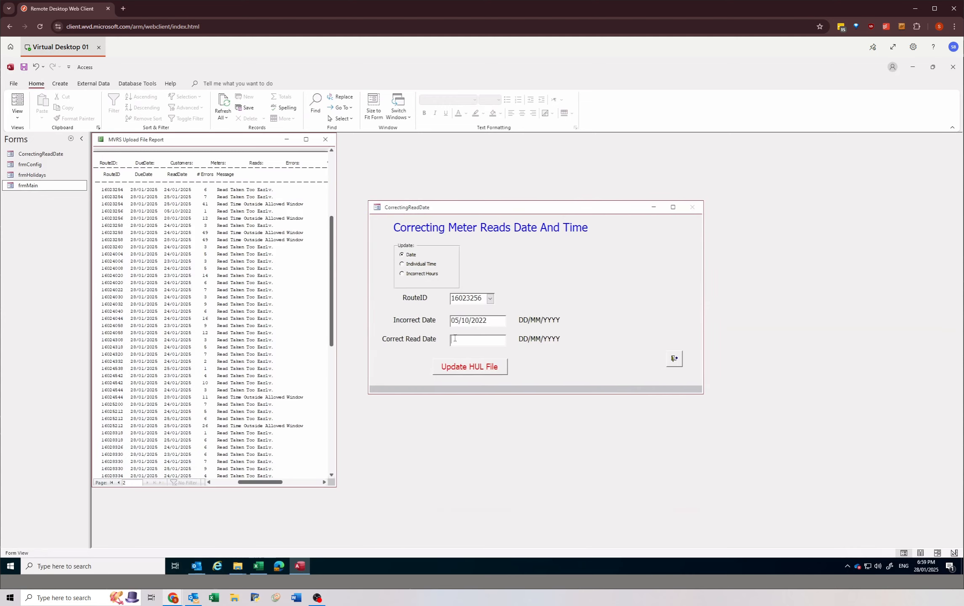
pyautogui.click(454, 339)
pyautogui.write('28/01/2025')
pyautogui.click(467, 369)
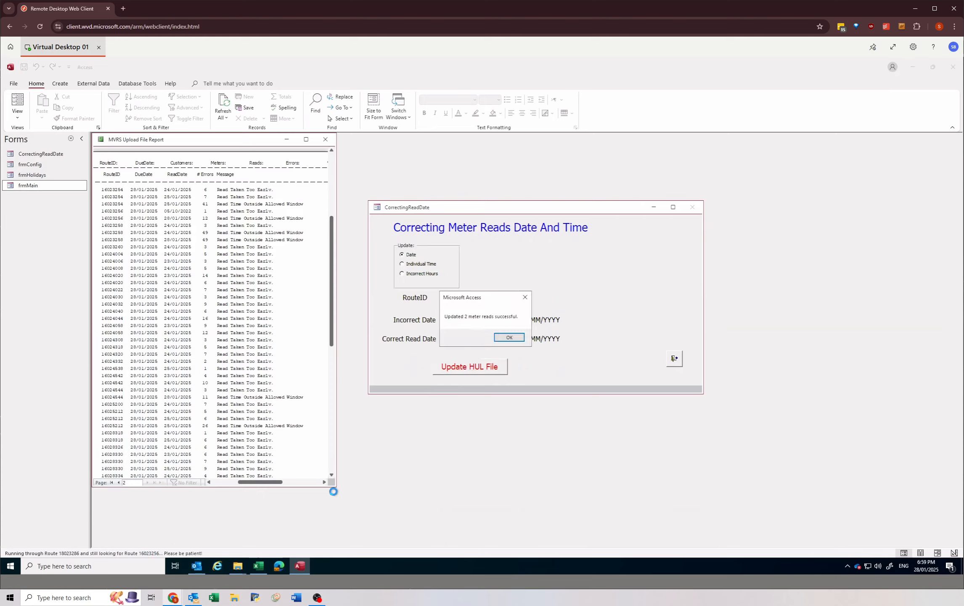
pyautogui.click(509, 338)
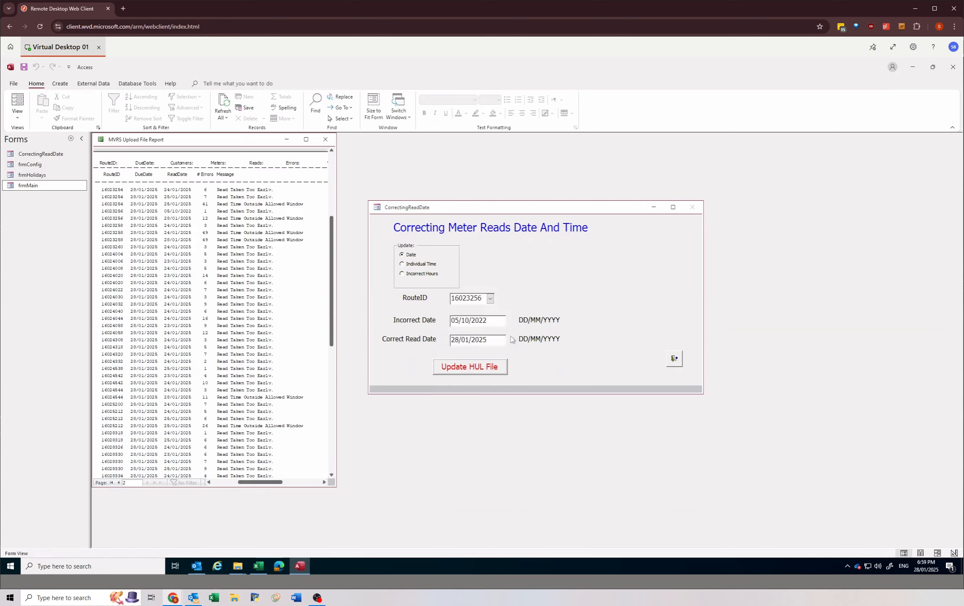
# Step: Close the correction form and the old MVRS Upload File Report, and check the HUL file again for validation issues
pyautogui.click(675, 358)
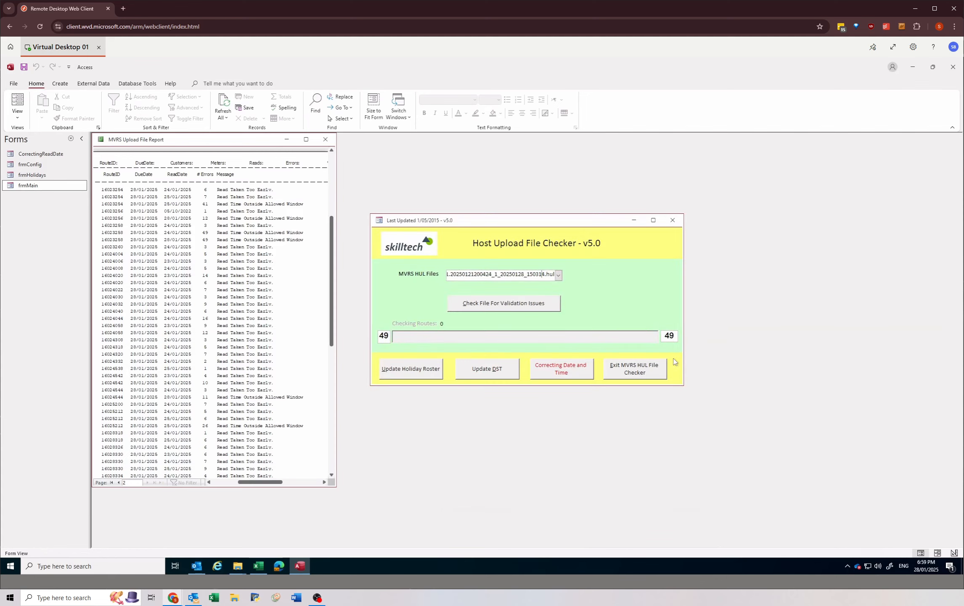
pyautogui.click(327, 141)
pyautogui.click(491, 310)
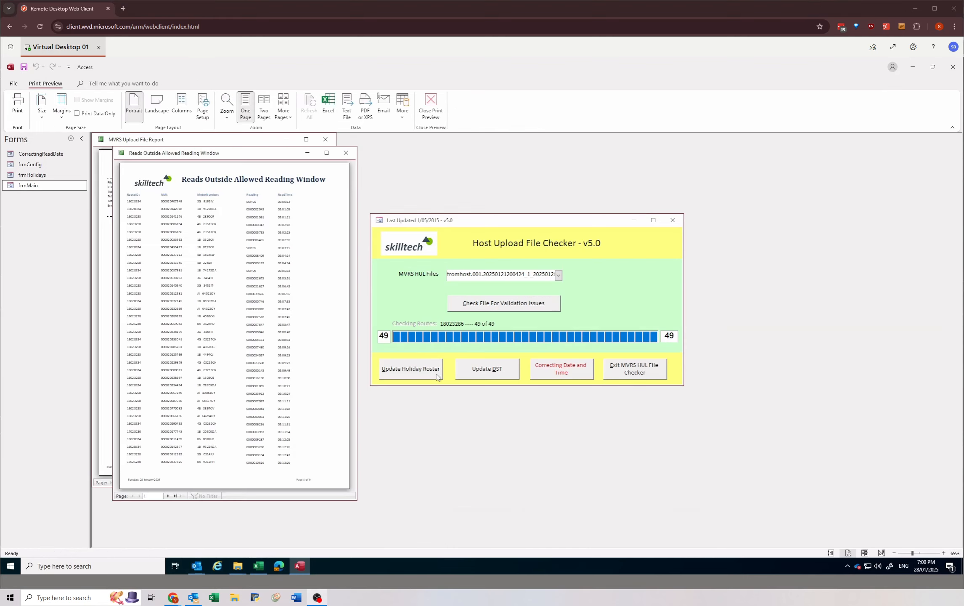
# Step: Inspect the read times on the first and last pages of the Reads Outside Allowed Reading Window report and close it
pyautogui.click(285, 201)
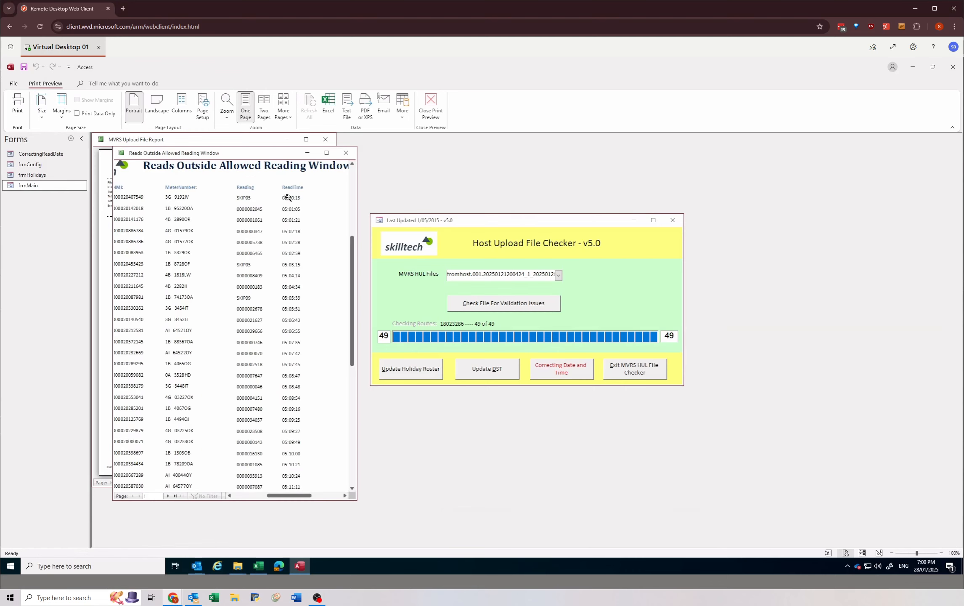
pyautogui.click(287, 197)
pyautogui.click(175, 495)
pyautogui.click(285, 328)
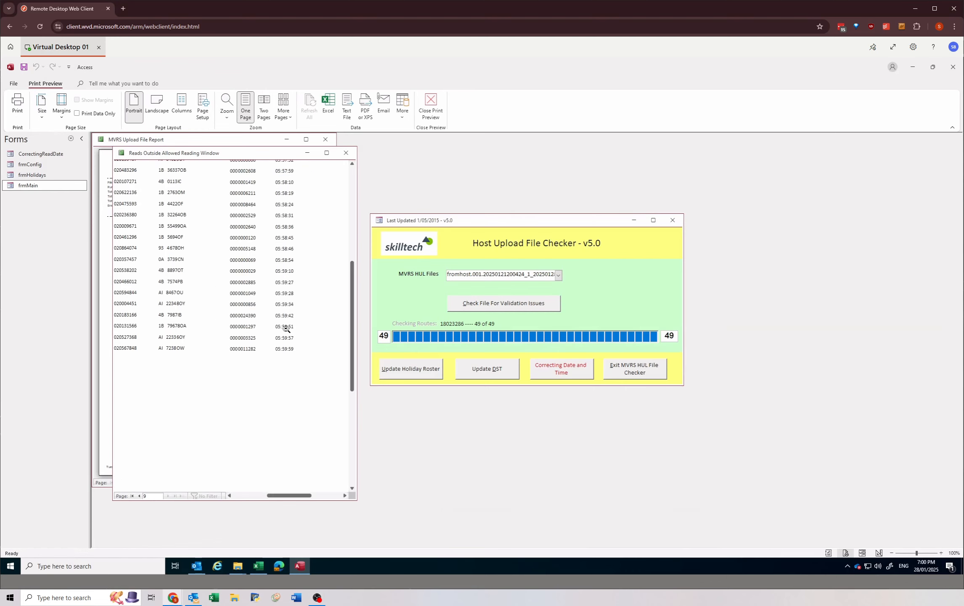
pyautogui.click(286, 328)
pyautogui.click(345, 152)
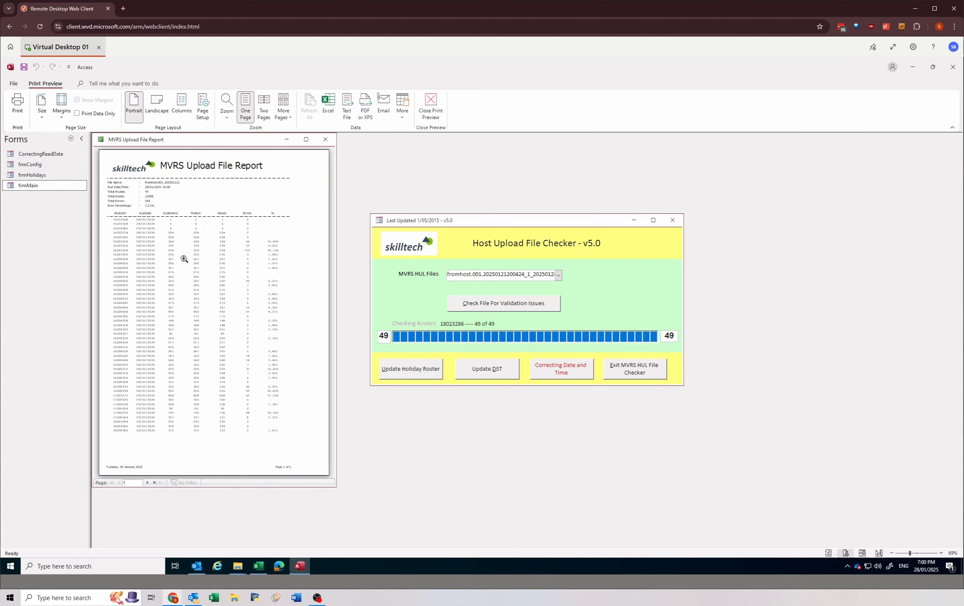
# Step: Check the read dates and error messages on the last page of the new MVRS Upload File Report
pyautogui.click(154, 482)
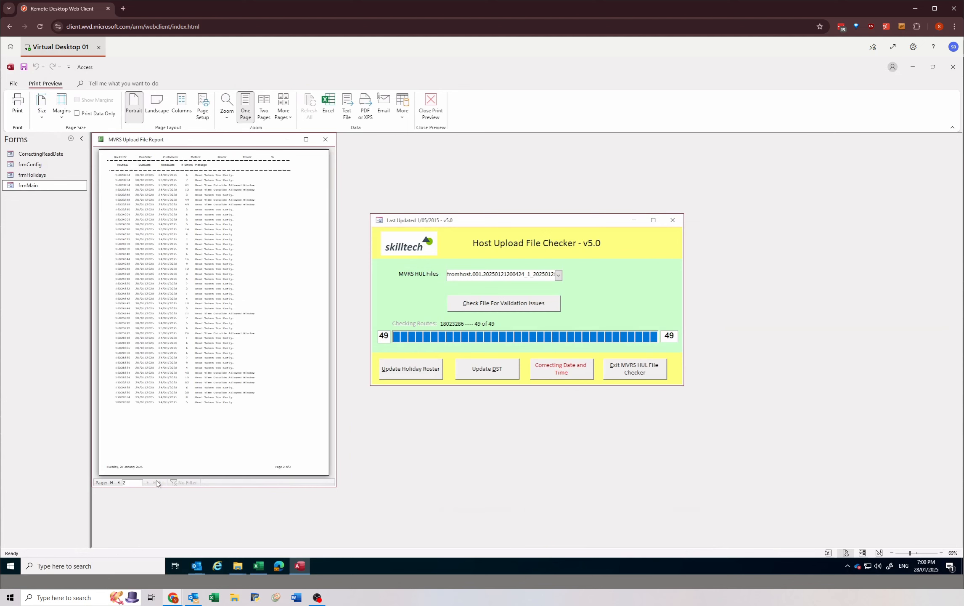
pyautogui.click(151, 171)
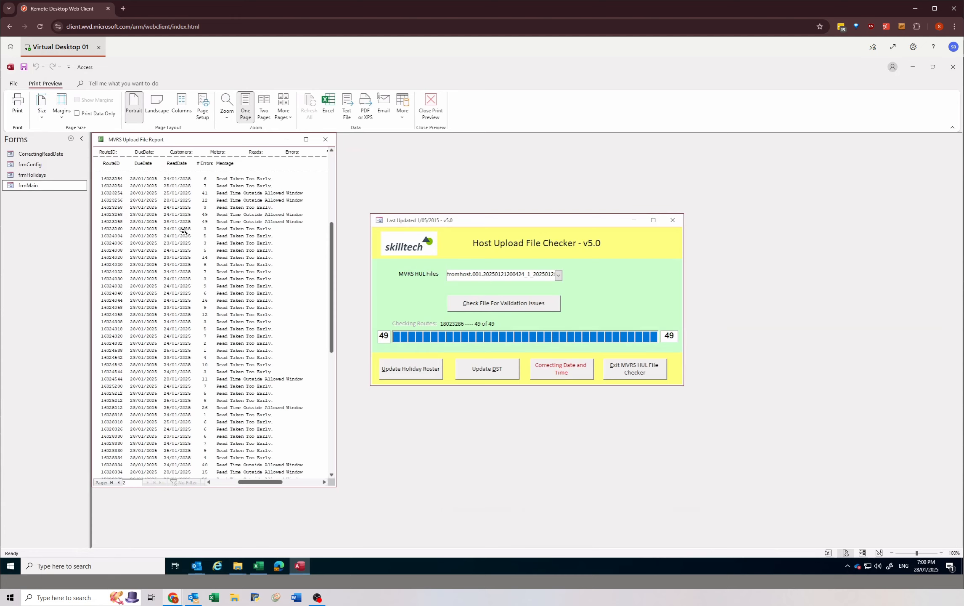
pyautogui.scroll(-2, 182, 323)
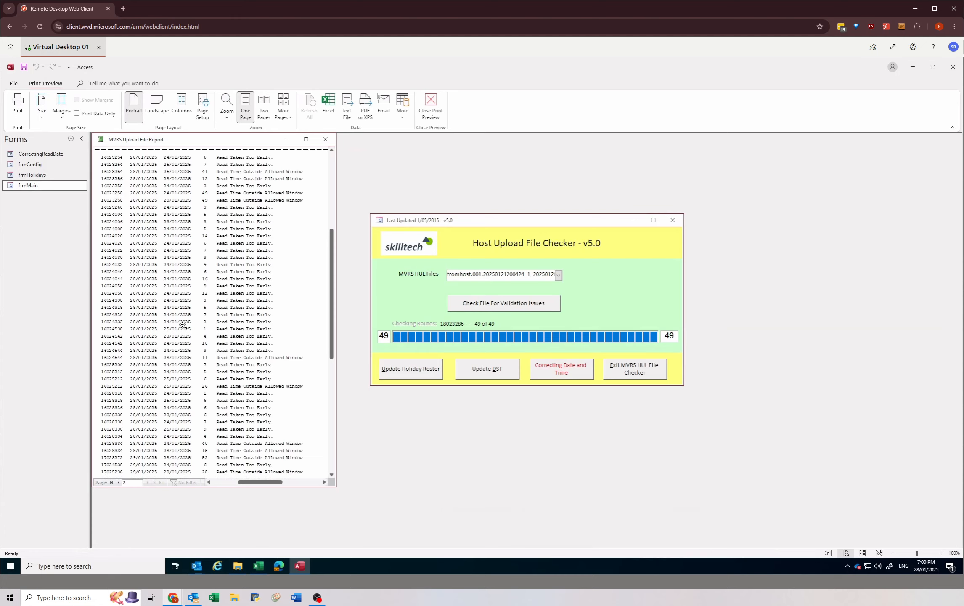
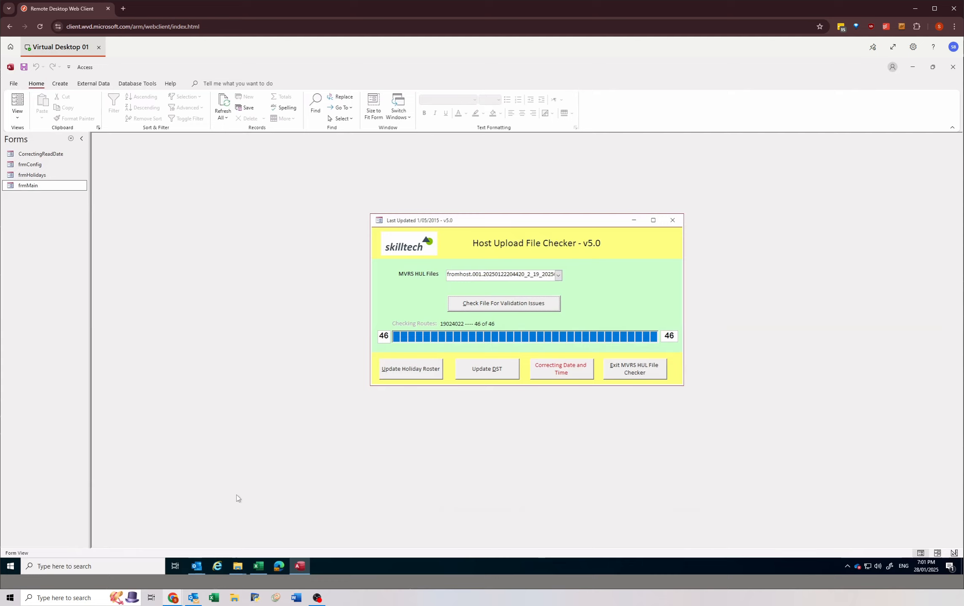
# Step: Bring up the File Checker folder, close the Host Upload File Checker form and Access, and minimise the PREWORK folder window
pyautogui.click(238, 569)
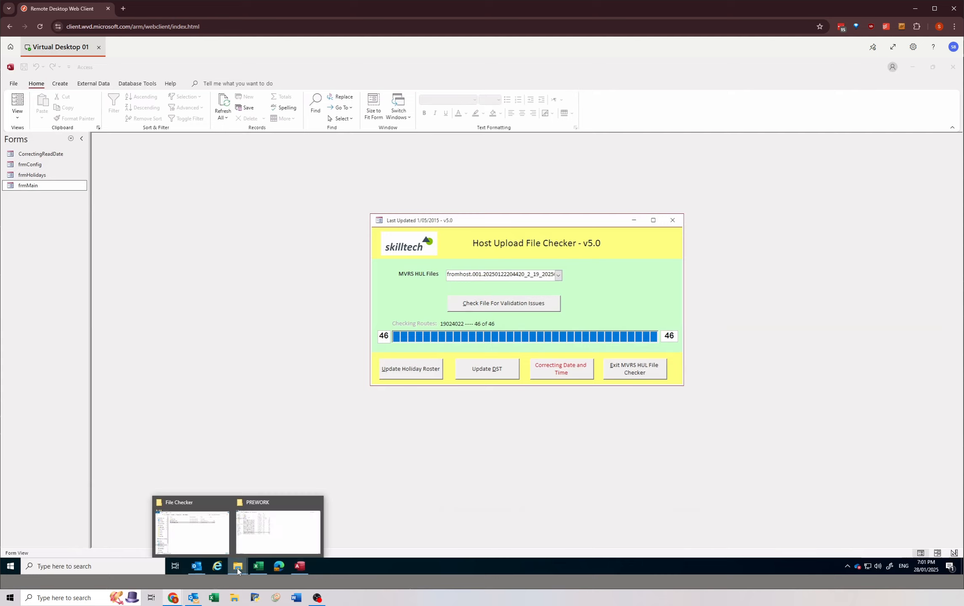
pyautogui.moveTo(267, 528)
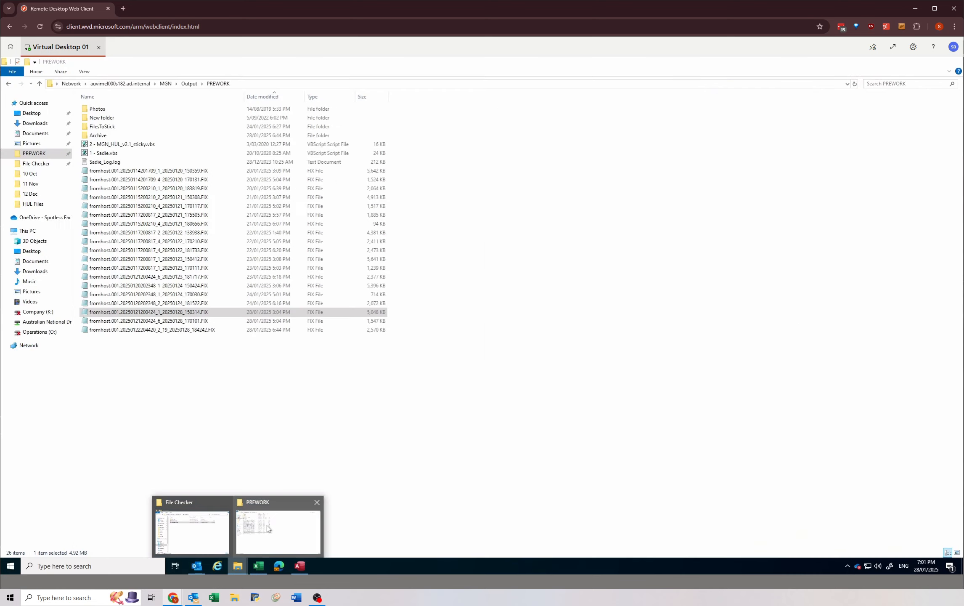
pyautogui.click(195, 526)
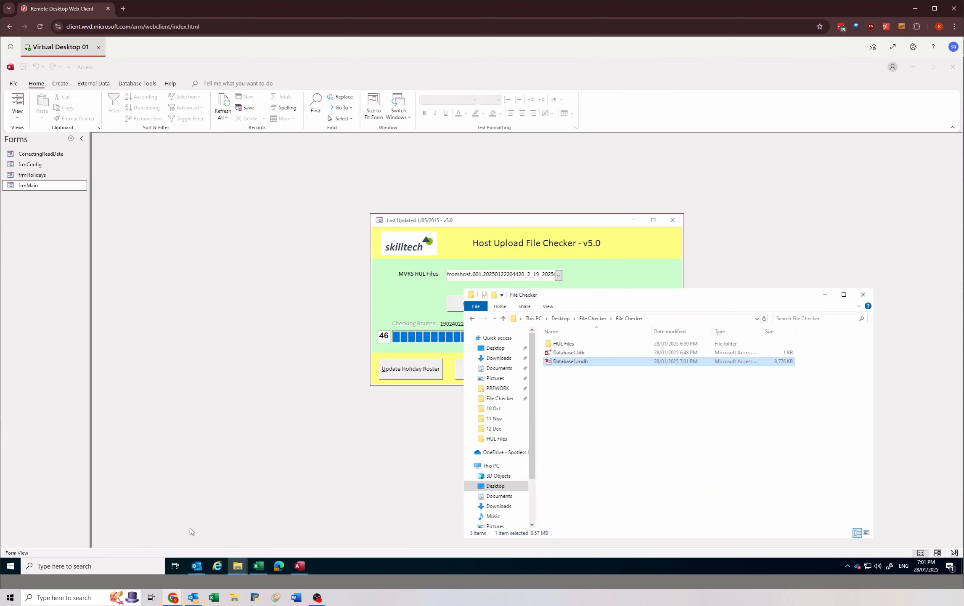
pyautogui.click(673, 219)
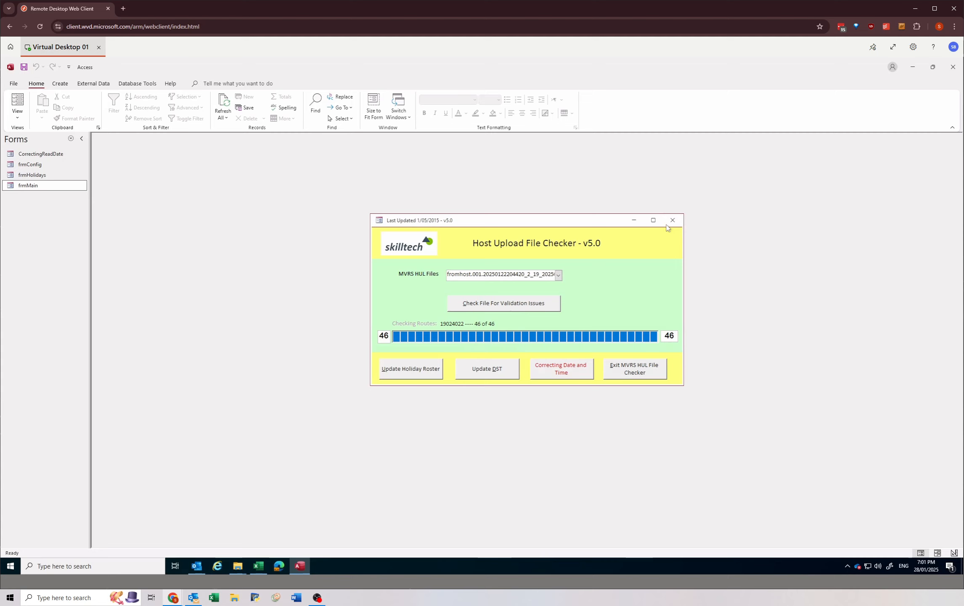
pyautogui.click(673, 219)
pyautogui.click(952, 69)
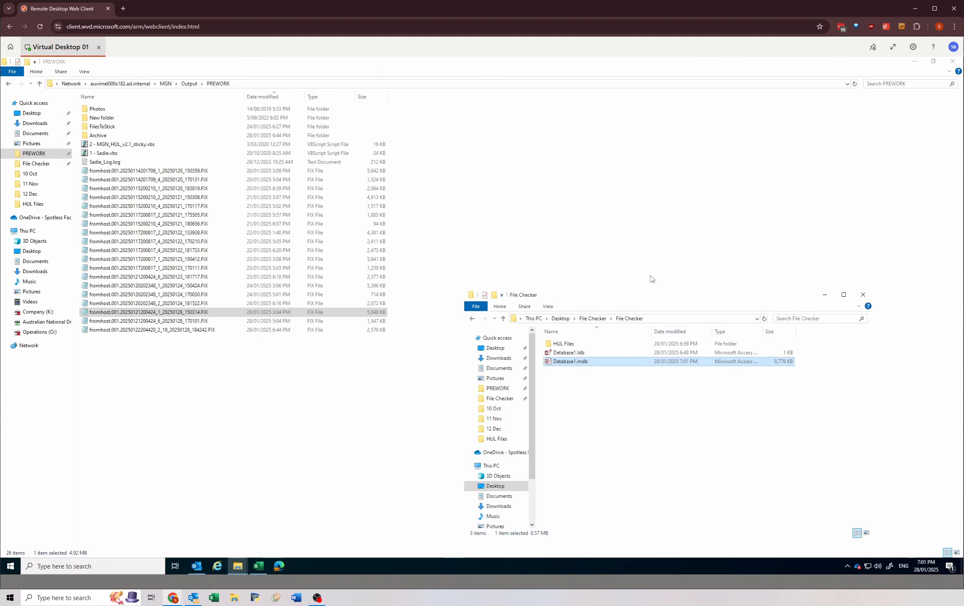
pyautogui.click(915, 61)
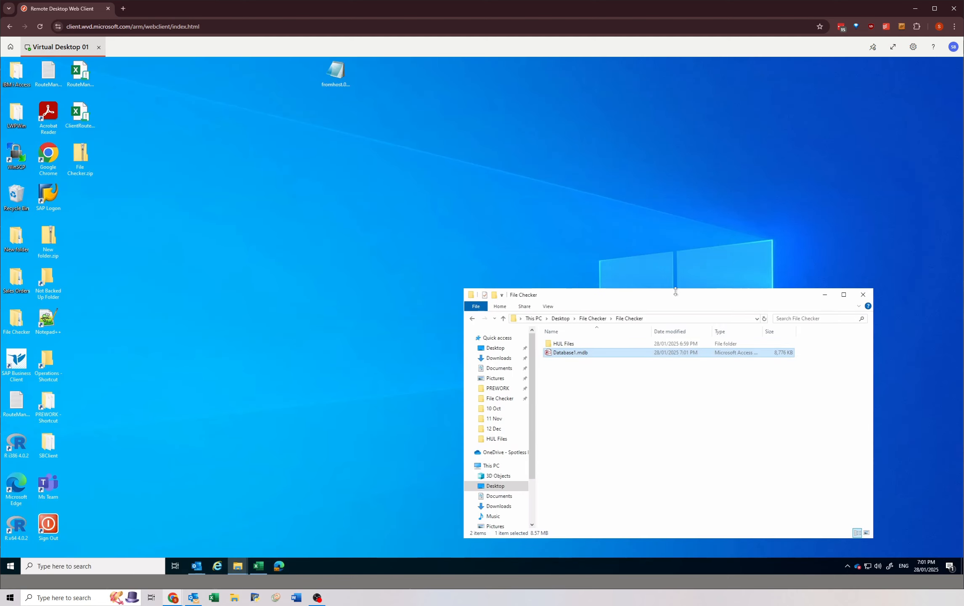
# Step: Open the HUL Files folder inside File Checker and widen the Name column to fit the full file names
pyautogui.moveTo(679, 301); pyautogui.dragTo(458, 180)
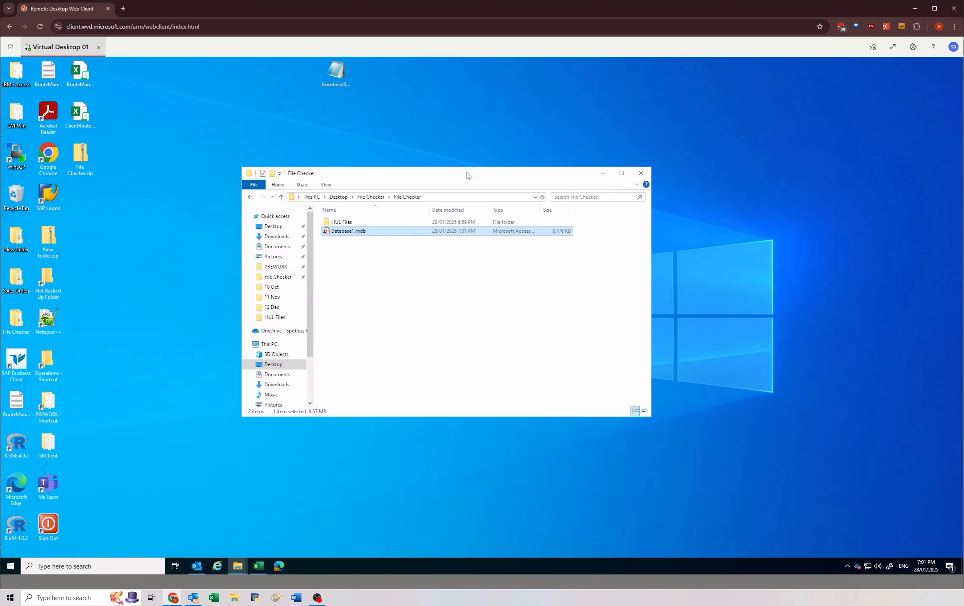
pyautogui.click(343, 223)
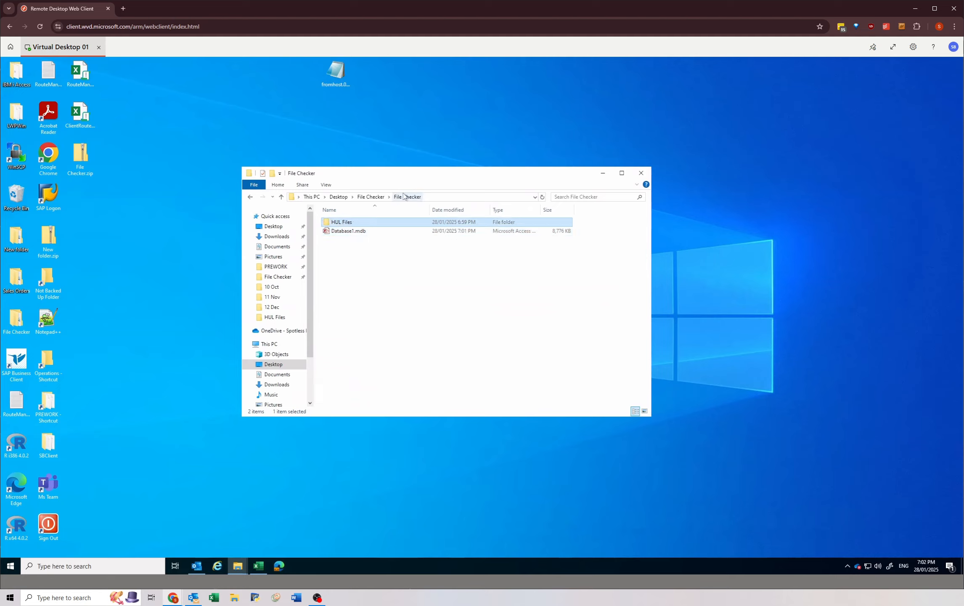
pyautogui.doubleClick(379, 223)
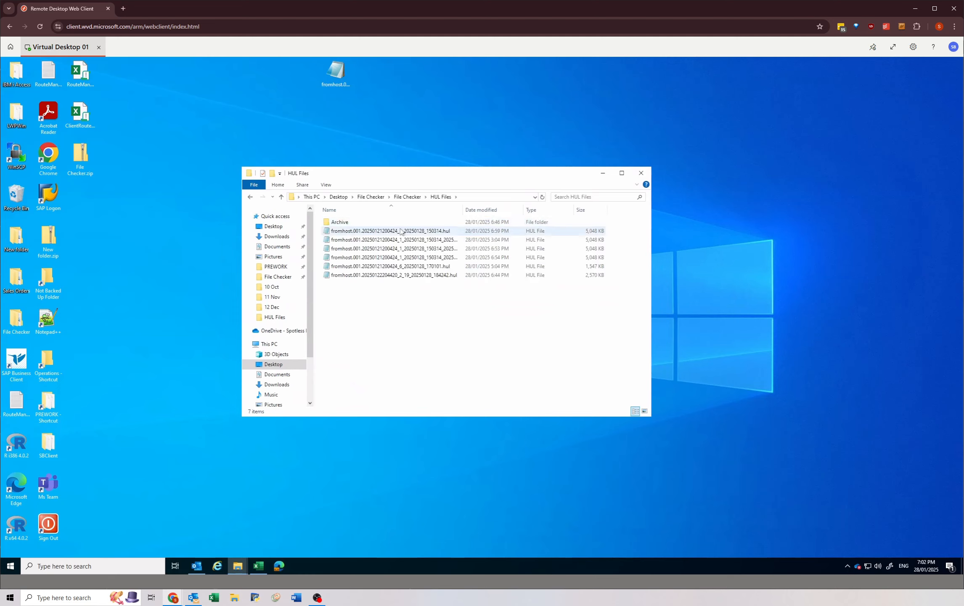
pyautogui.moveTo(462, 211); pyautogui.dragTo(512, 211)
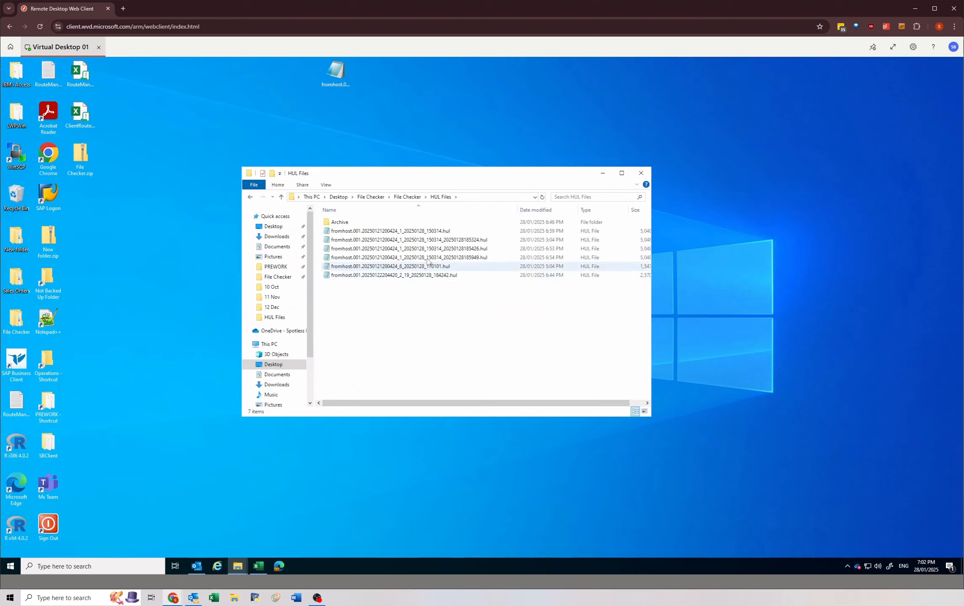
# Step: Compare the names and modified dates of the original .hul files with the copies that carry an extra timestamp
pyautogui.click(425, 231)
pyautogui.keyDown('ctrl'); pyautogui.click(423, 275); pyautogui.keyUp('ctrl')
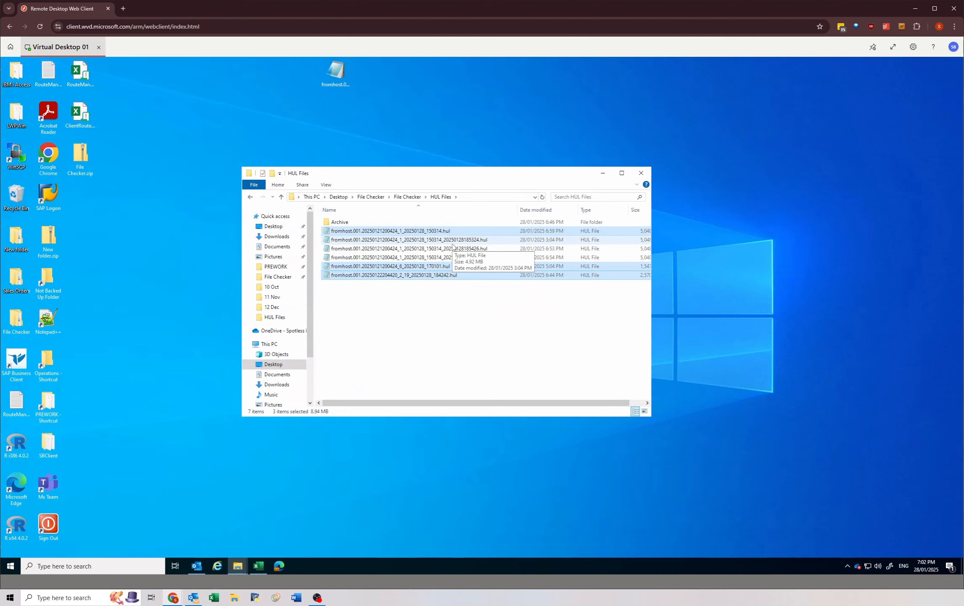
pyautogui.click(452, 247)
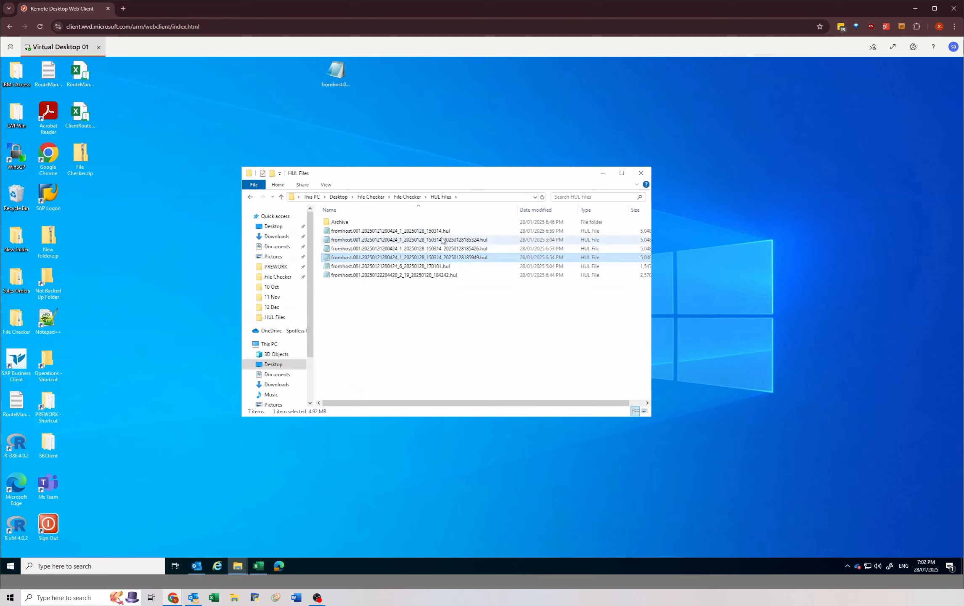
pyautogui.click(489, 259)
pyautogui.click(471, 241)
pyautogui.click(470, 250)
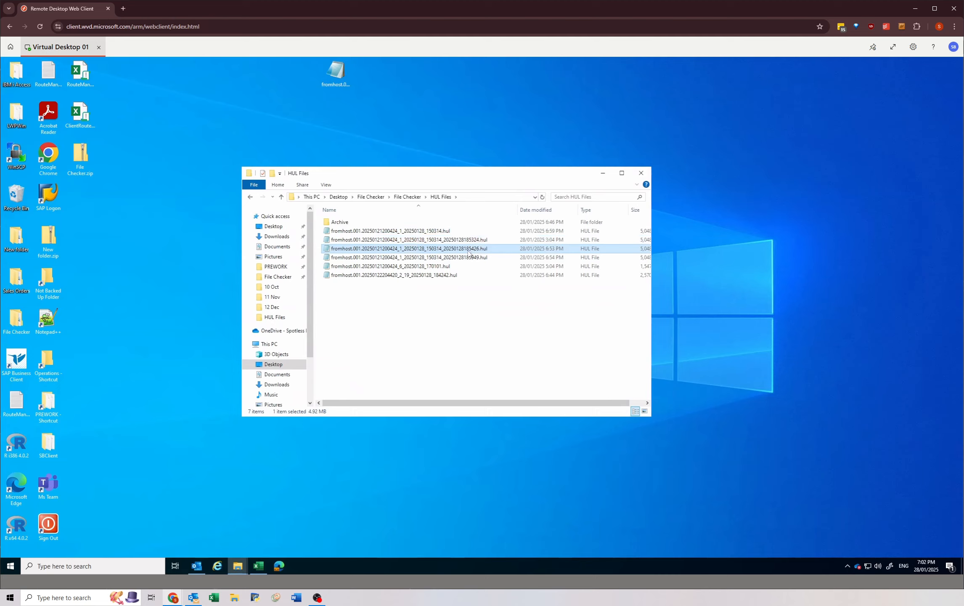
pyautogui.click(464, 259)
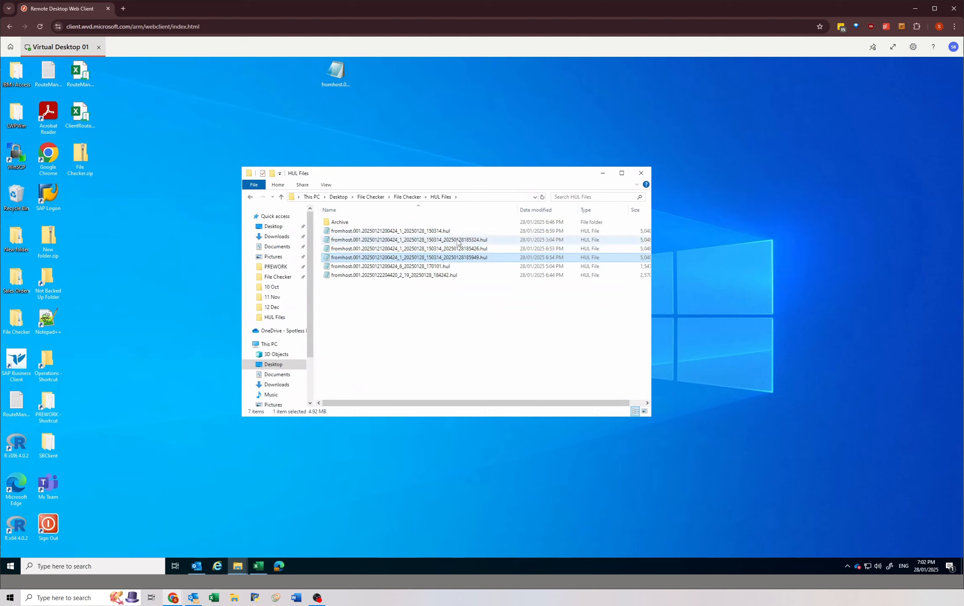
pyautogui.click(470, 241)
pyautogui.click(470, 249)
pyautogui.click(474, 259)
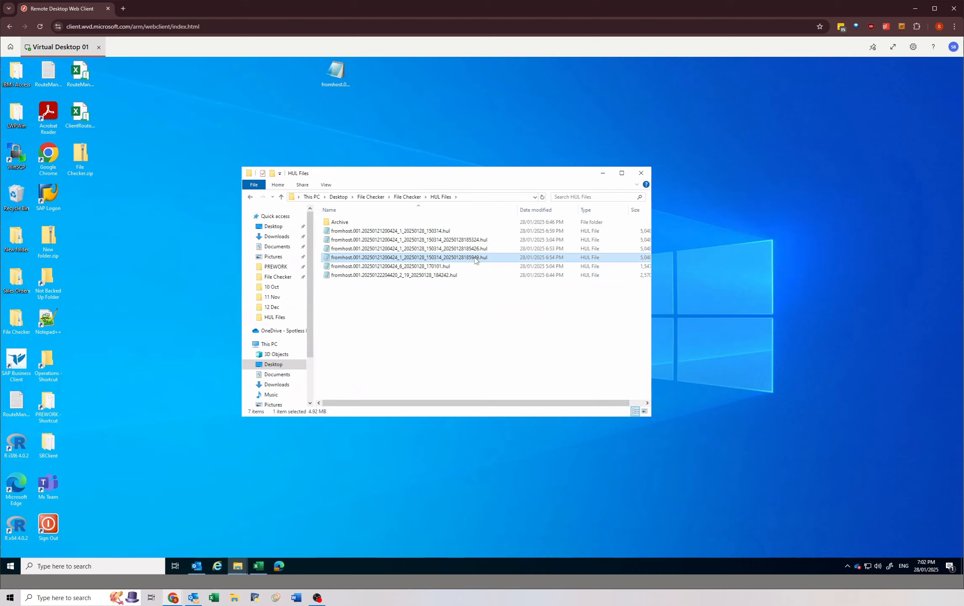
pyautogui.click(546, 232)
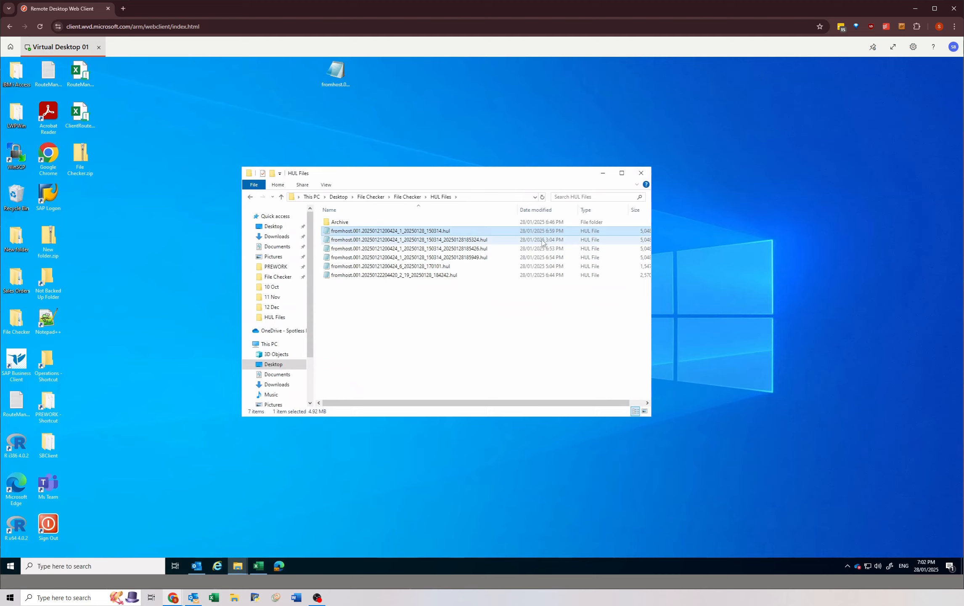
pyautogui.click(542, 240)
pyautogui.click(542, 249)
pyautogui.click(542, 257)
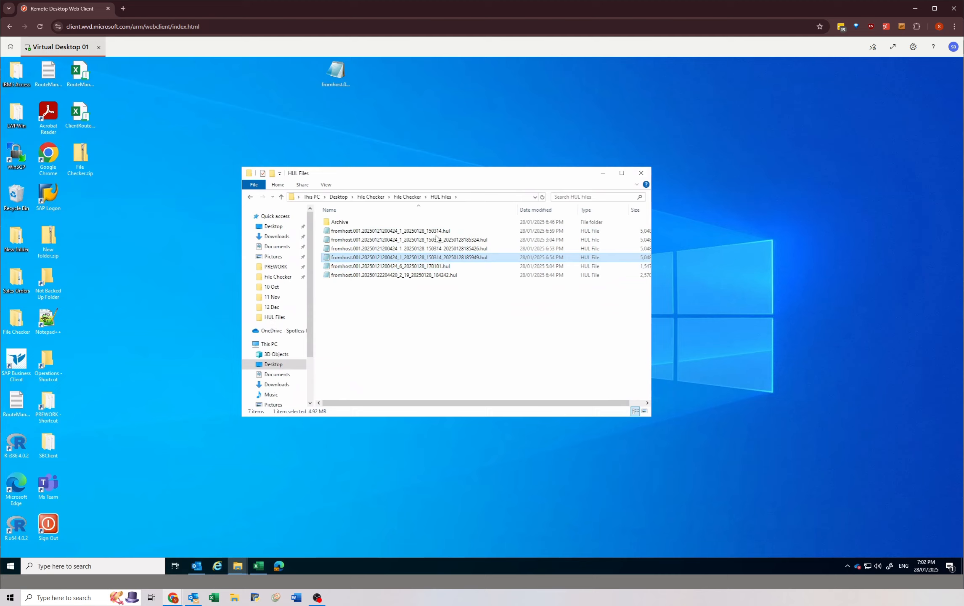
# Step: Review which .hul files have no timestamped copies and re-examine the three copies of the file ending in 150314
pyautogui.moveTo(439, 279)
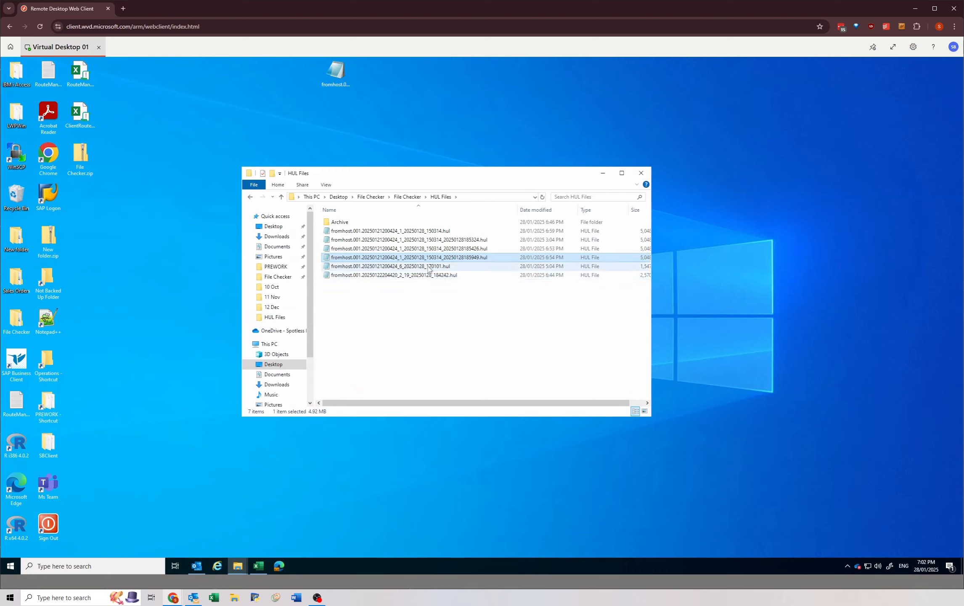
pyautogui.click(430, 269)
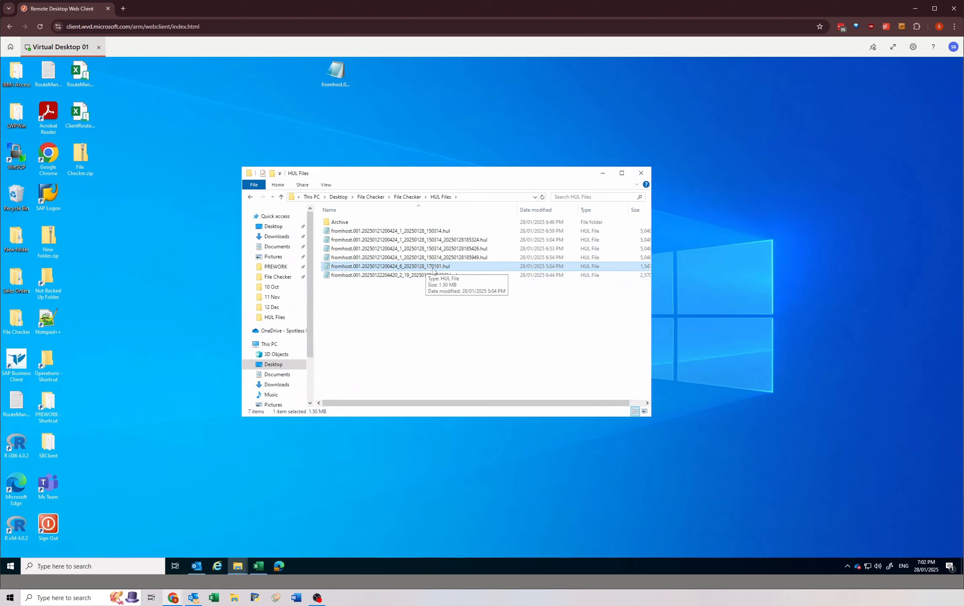
pyautogui.press('Down')
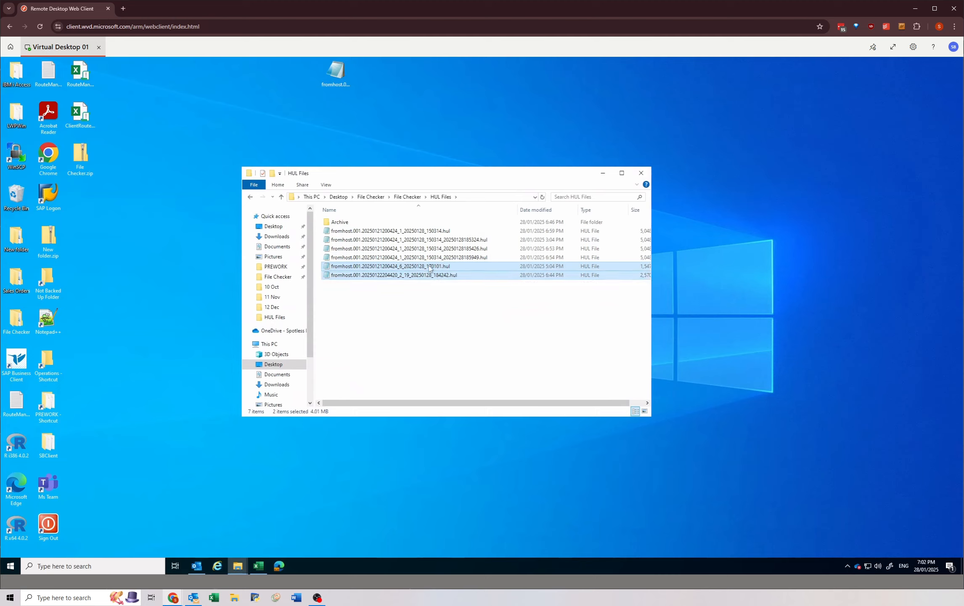
pyautogui.click(432, 232)
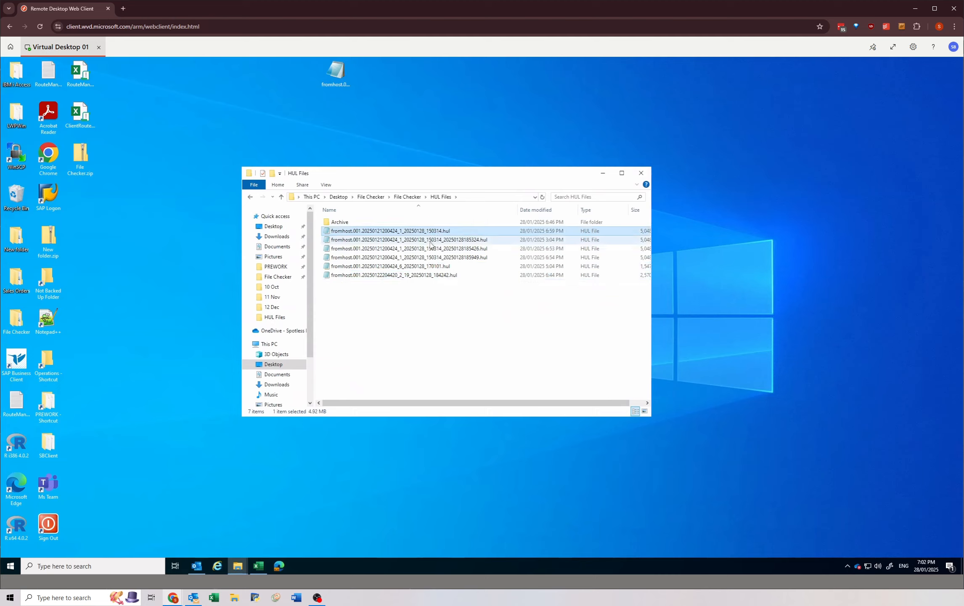
pyautogui.keyDown('shift'); pyautogui.click(430, 248); pyautogui.keyUp('shift')
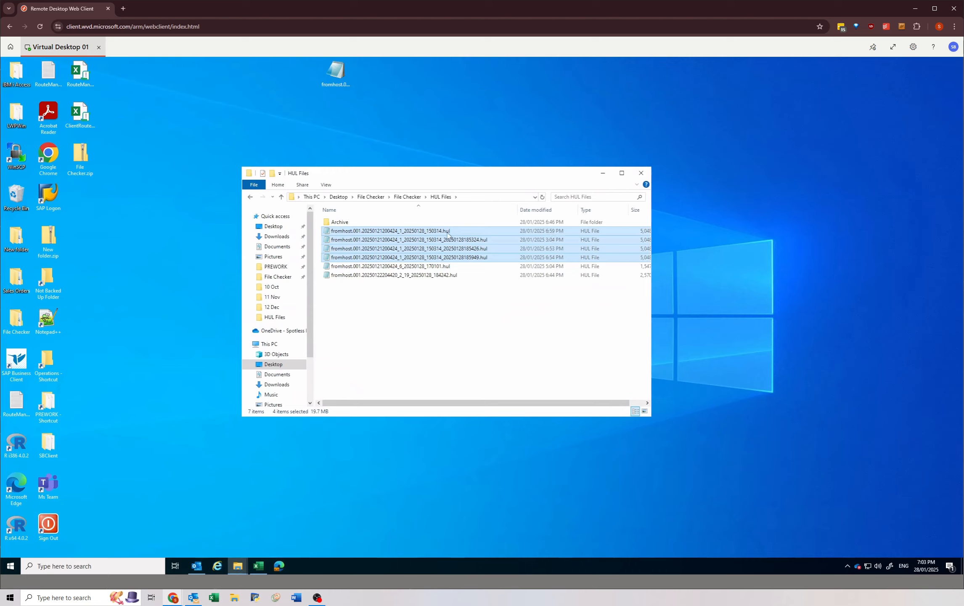
pyautogui.click(446, 239)
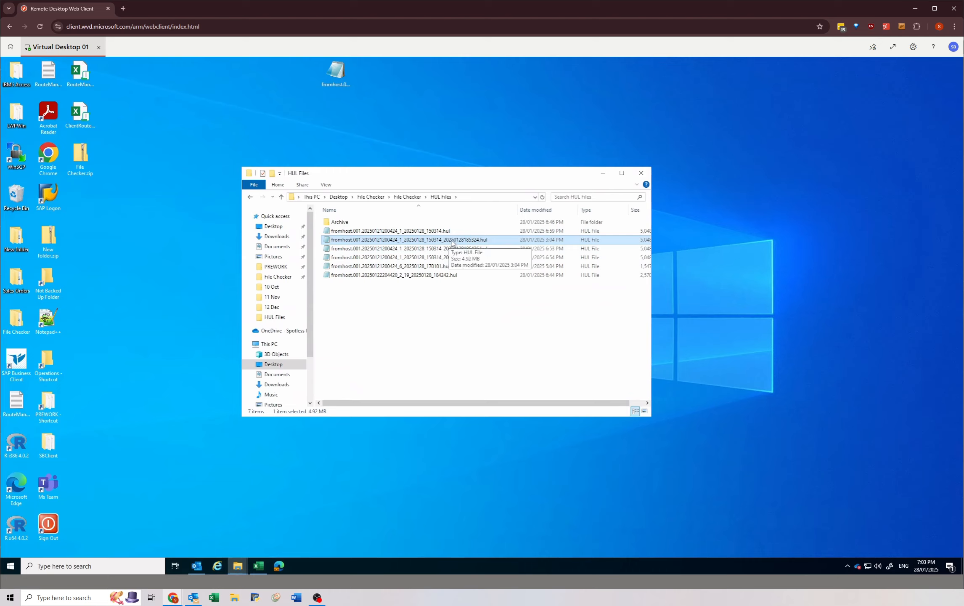
pyautogui.click(473, 249)
pyautogui.click(468, 257)
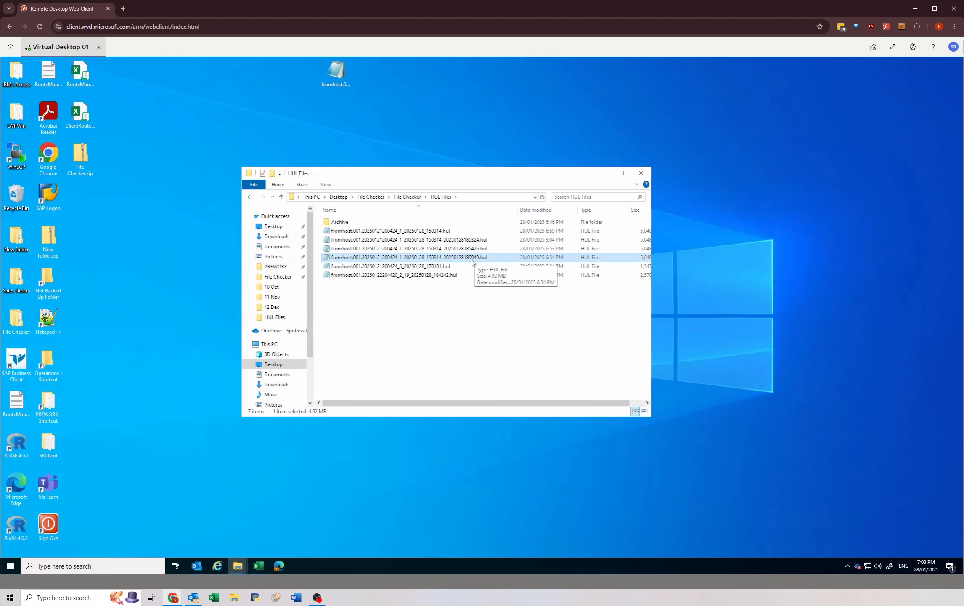
pyautogui.click(462, 239)
pyautogui.click(461, 249)
pyautogui.click(460, 257)
pyautogui.click(455, 240)
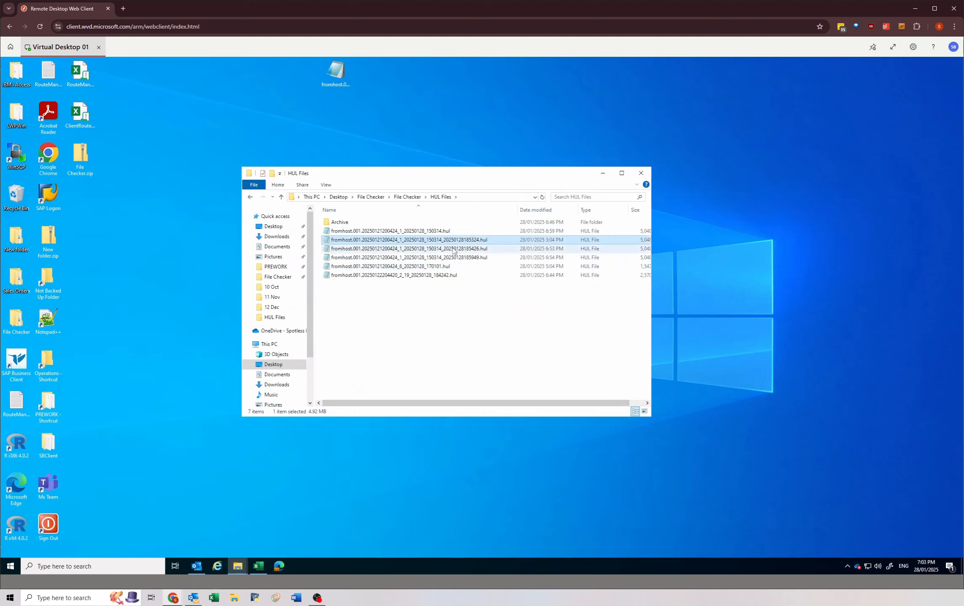
pyautogui.click(455, 249)
pyautogui.click(458, 258)
pyautogui.click(455, 240)
pyautogui.click(452, 249)
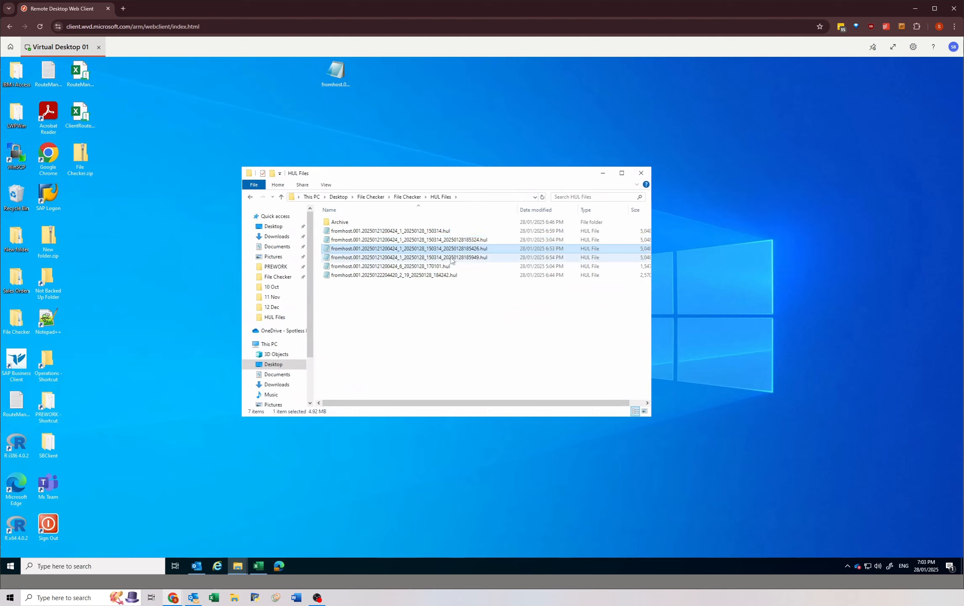
pyautogui.click(452, 258)
# Step: Delete the three timestamped copies of fromhost.001.20250121200424_1_20250128_150314.hul, leaving the file without the extra timestamp selected
pyautogui.click(453, 240)
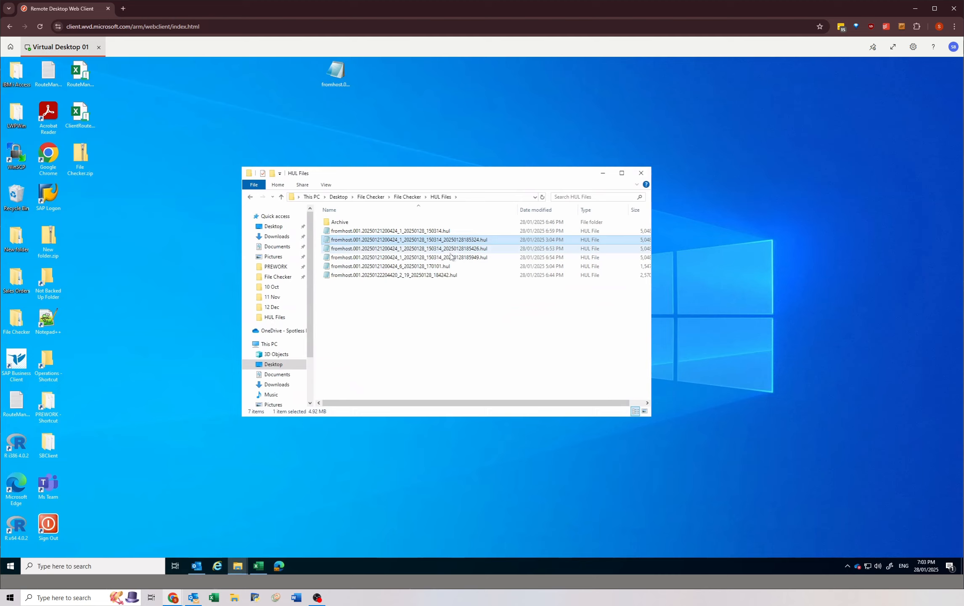
pyautogui.keyDown('shift'); pyautogui.click(451, 257); pyautogui.keyUp('shift')
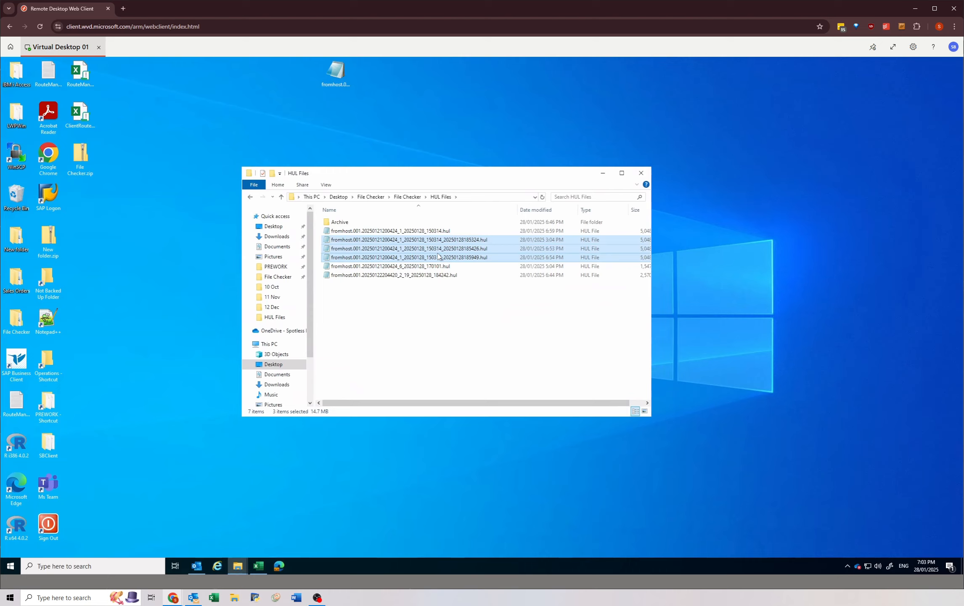
pyautogui.press('Delete')
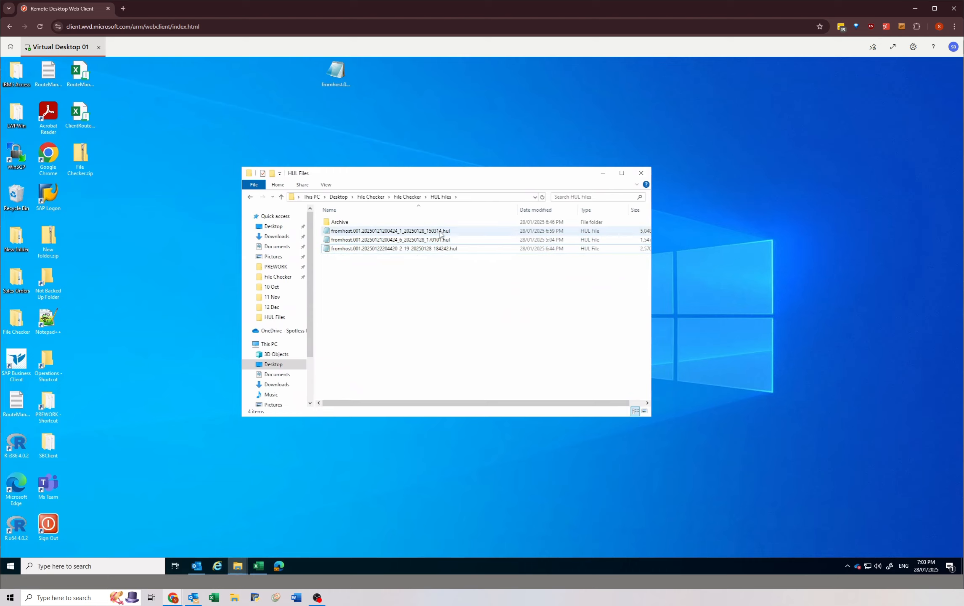
pyautogui.click(439, 234)
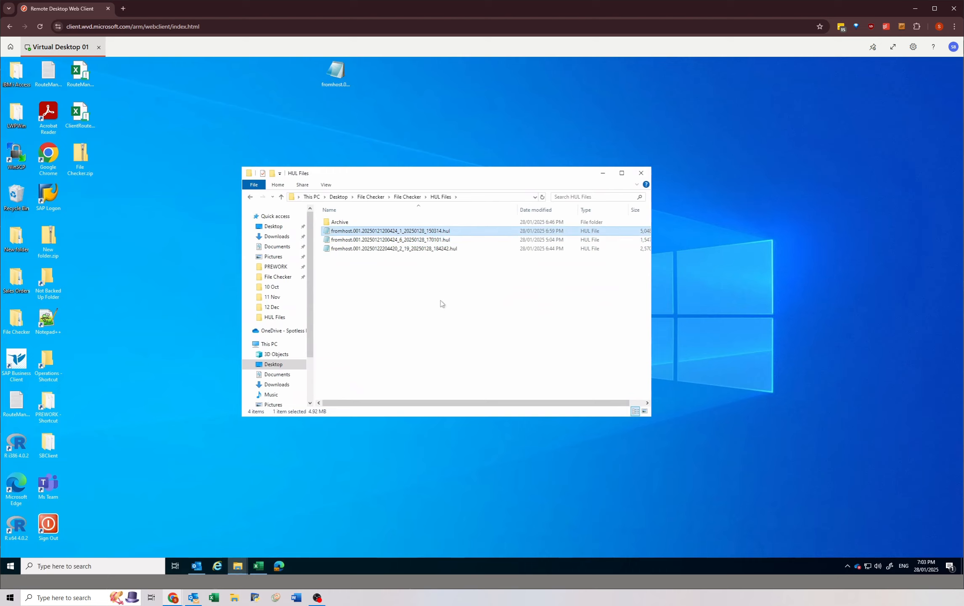
# Step: Reopen Database1.mdb from the File Checker folder and open the frmMain form, dismissing the daylight savings reminder
pyautogui.click(408, 197)
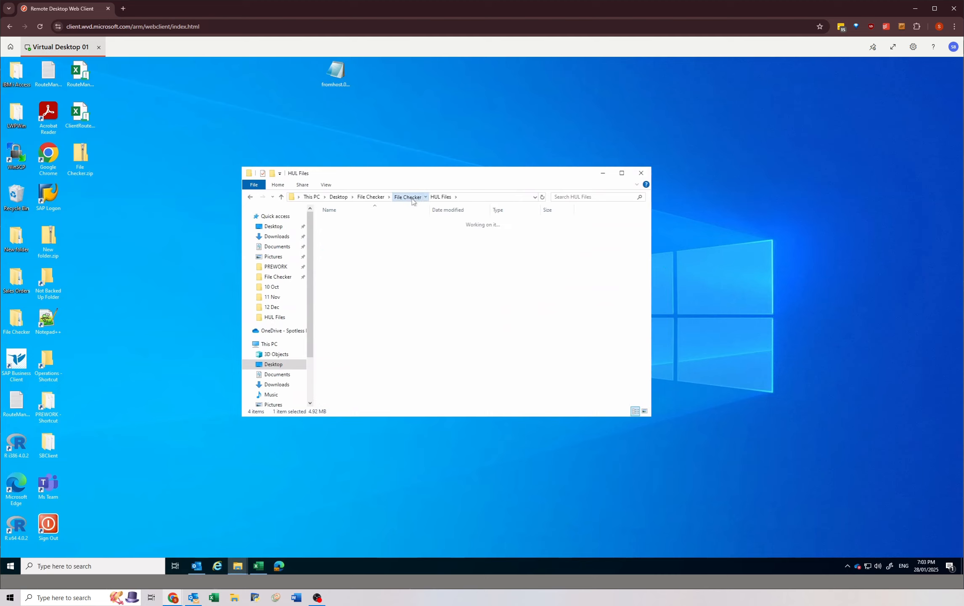
pyautogui.doubleClick(363, 230)
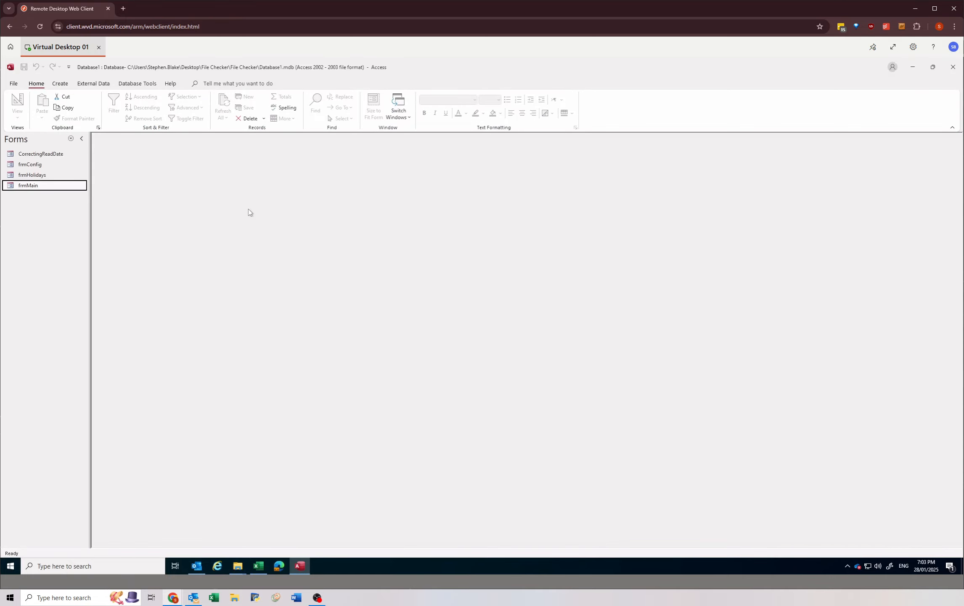
pyautogui.doubleClick(37, 189)
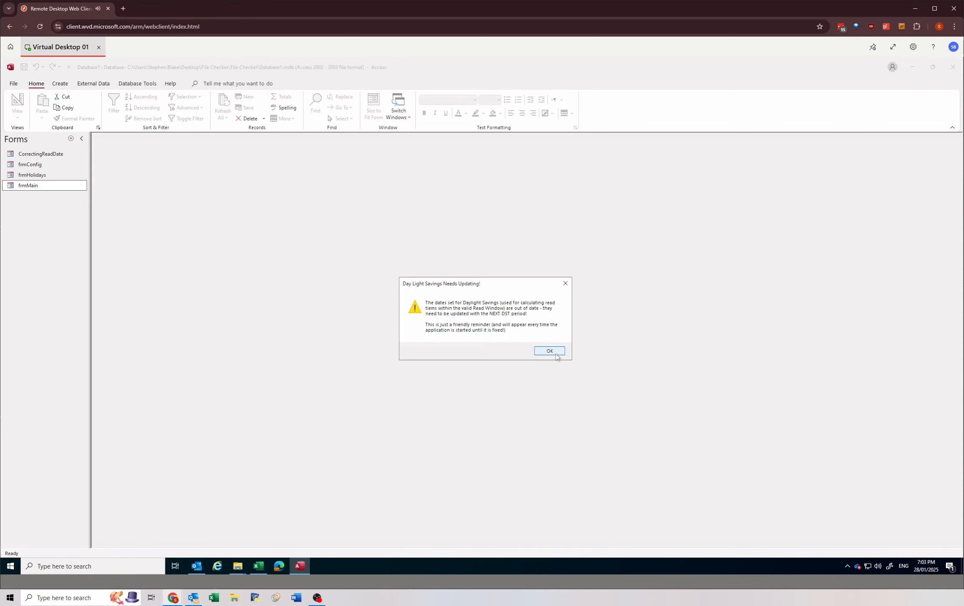
pyautogui.click(549, 354)
# Step: Check the HUL file fromhost.001.20250121200424_1_20250128_150314 for validation issues
pyautogui.click(558, 276)
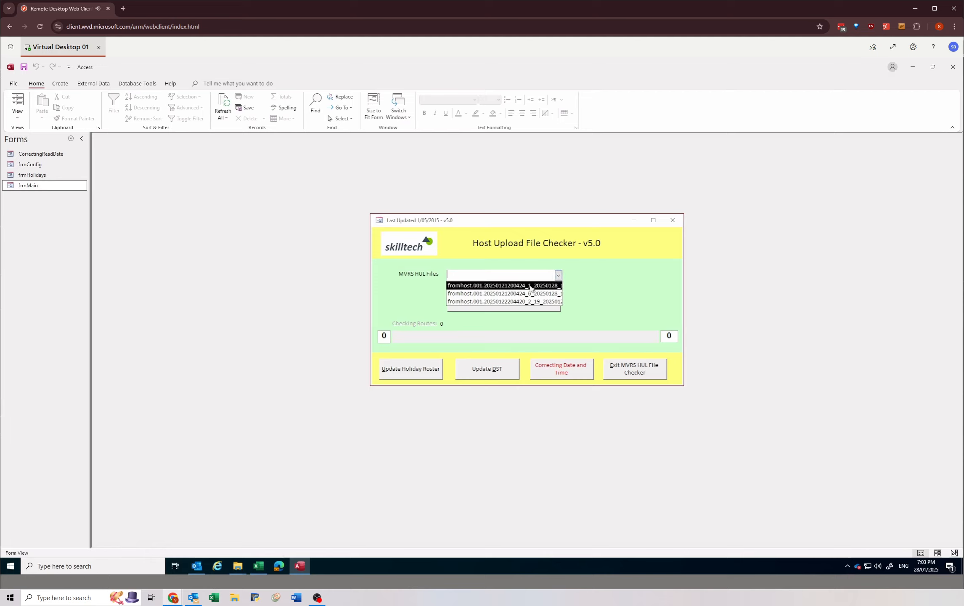
pyautogui.click(532, 283)
pyautogui.click(527, 306)
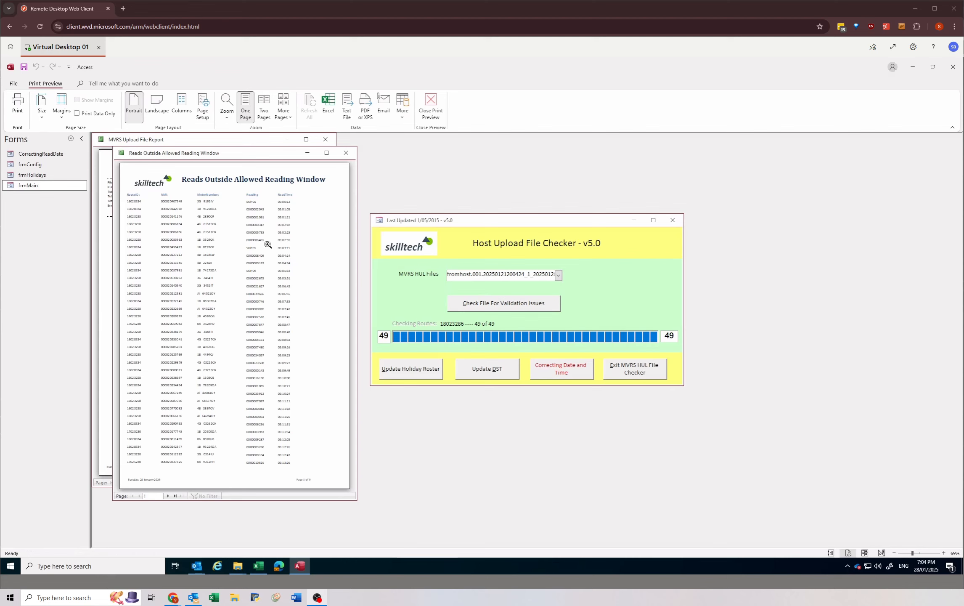
# Step: Review the read times in the Reads Outside Allowed Reading Window report through its last page, then close the report
pyautogui.click(276, 208)
pyautogui.click(286, 201)
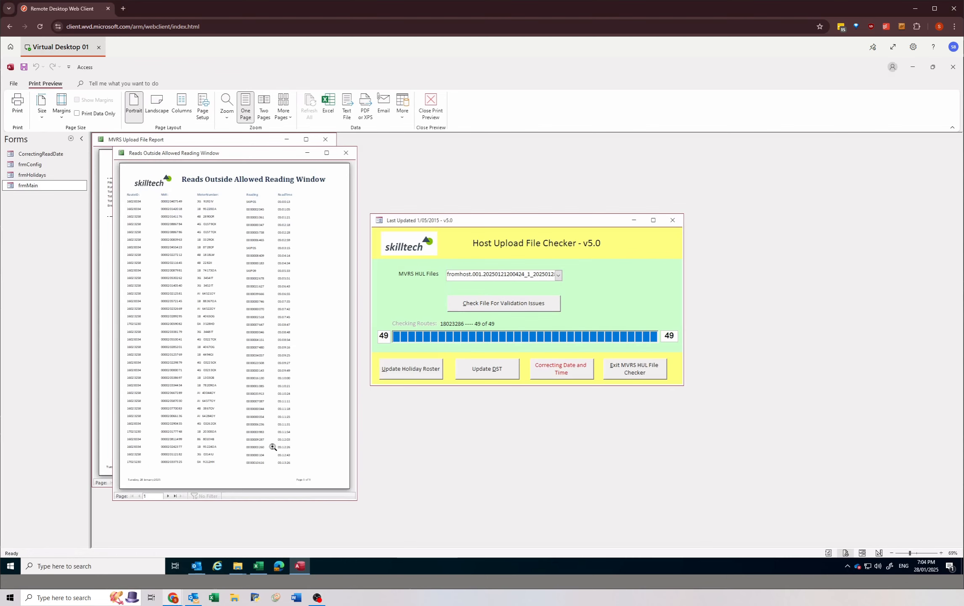
pyautogui.click(174, 495)
pyautogui.click(279, 336)
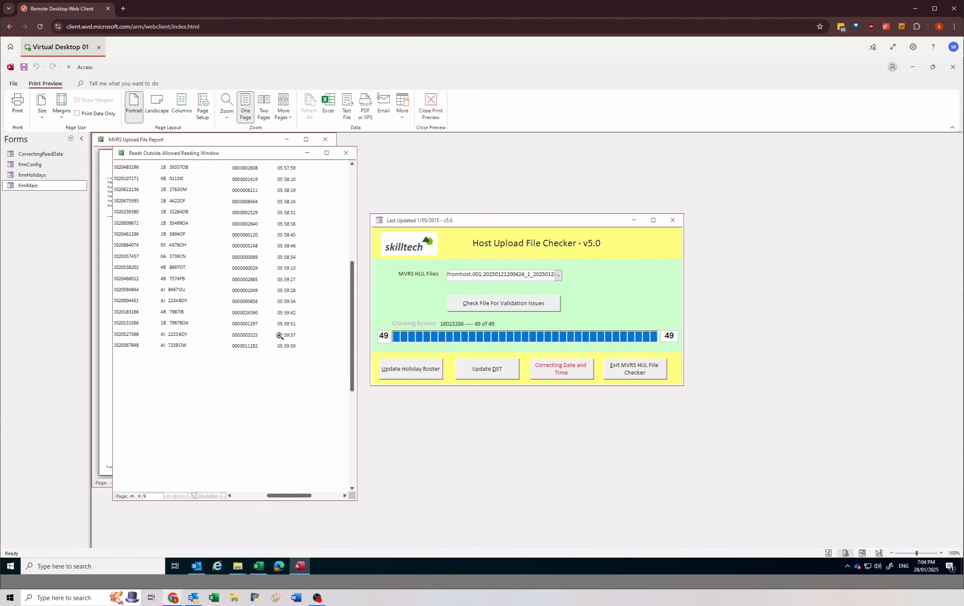
pyautogui.click(279, 335)
pyautogui.click(346, 153)
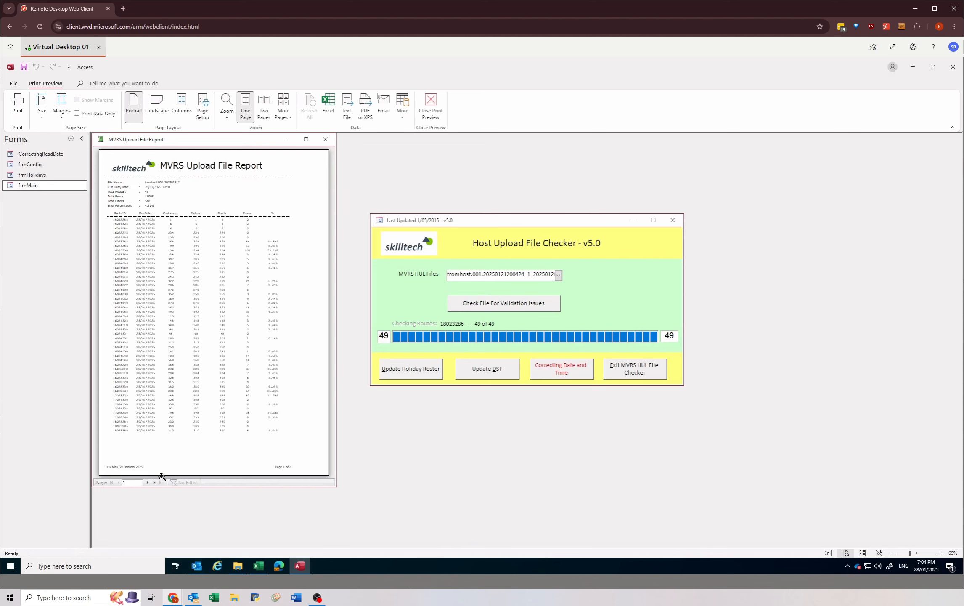
# Step: Review the error messages per route on page 2 of the MVRS Upload File Report and close the report
pyautogui.click(148, 482)
pyautogui.click(169, 176)
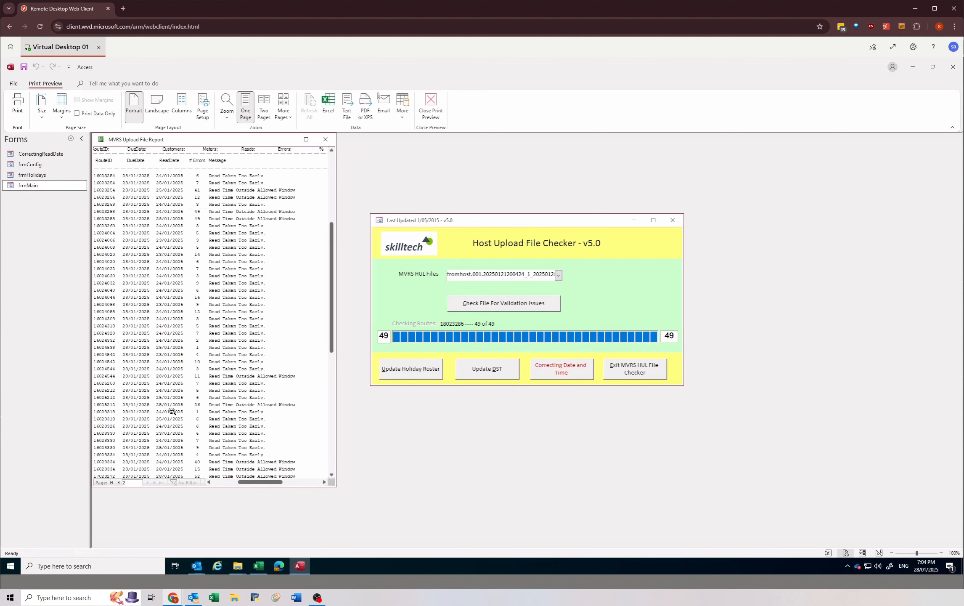
pyautogui.scroll(-4, 171, 412)
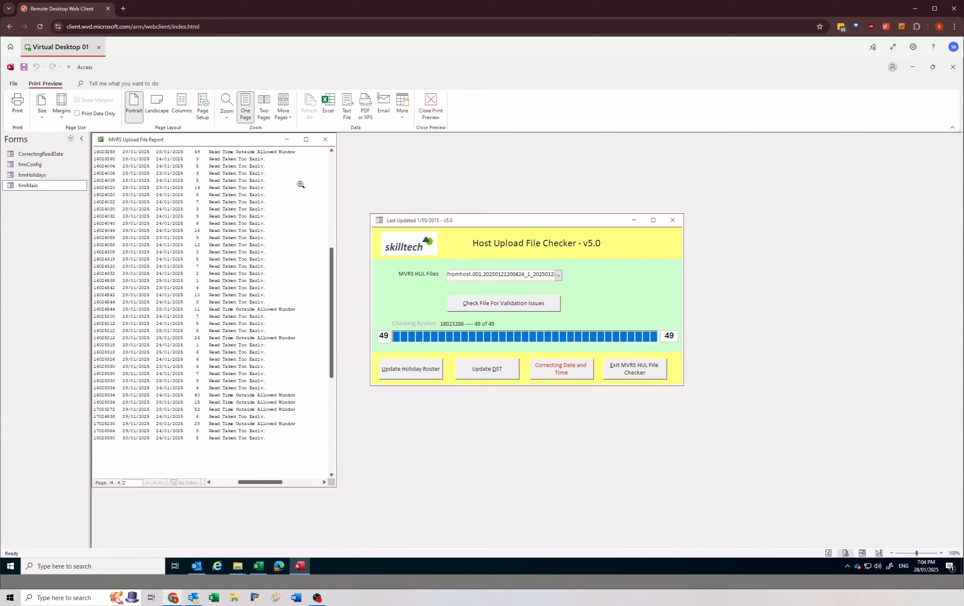
pyautogui.click(325, 139)
# Step: Close the Host Upload File Checker form and its database, and open the HUL Files folder inside File Checker
pyautogui.click(672, 220)
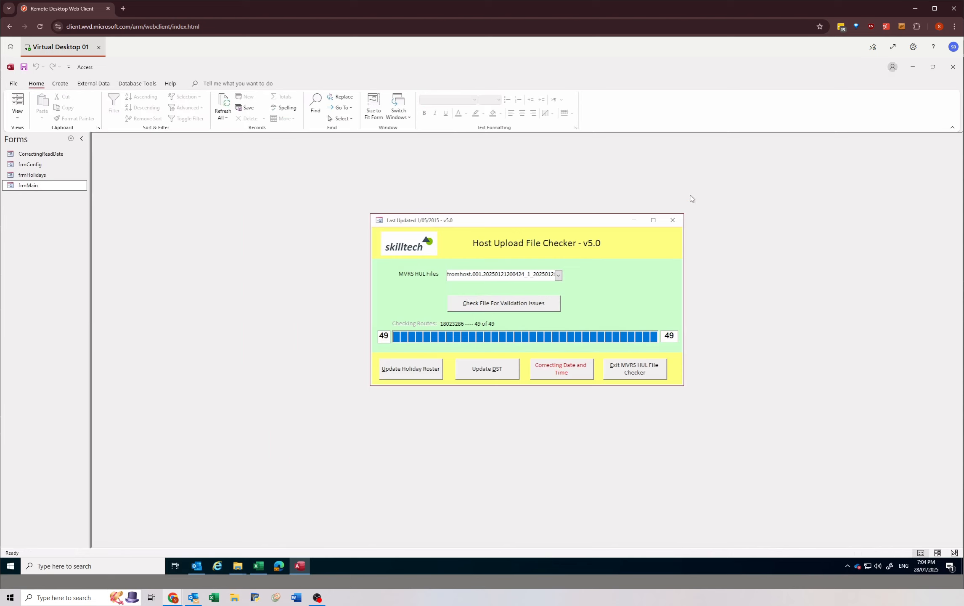
pyautogui.click(952, 67)
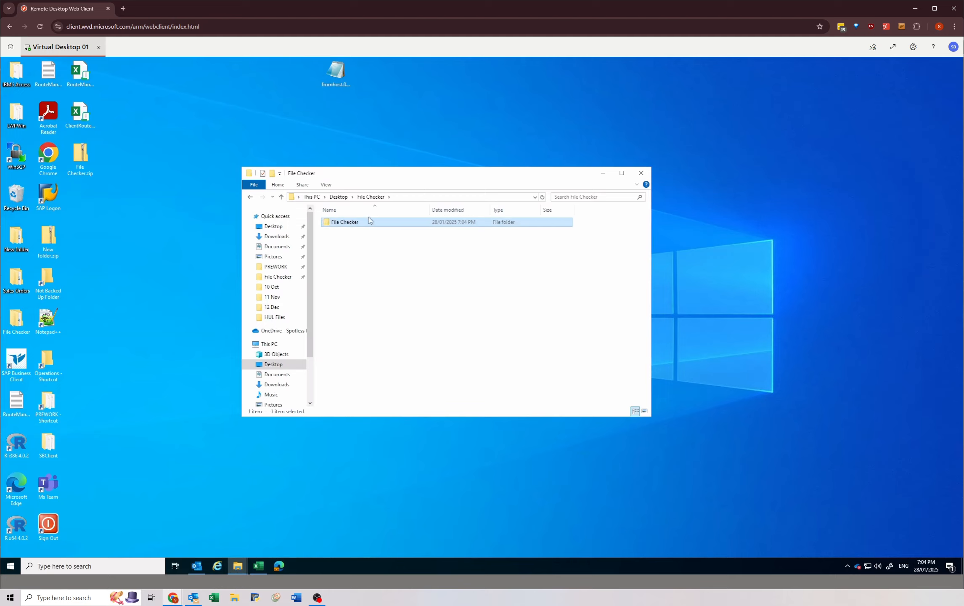
pyautogui.click(357, 199)
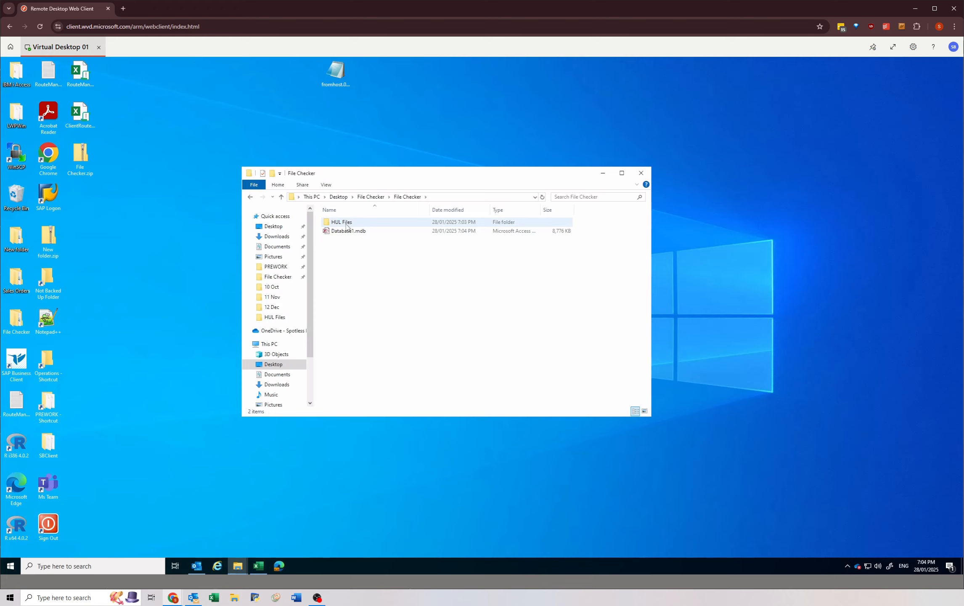
pyautogui.doubleClick(348, 224)
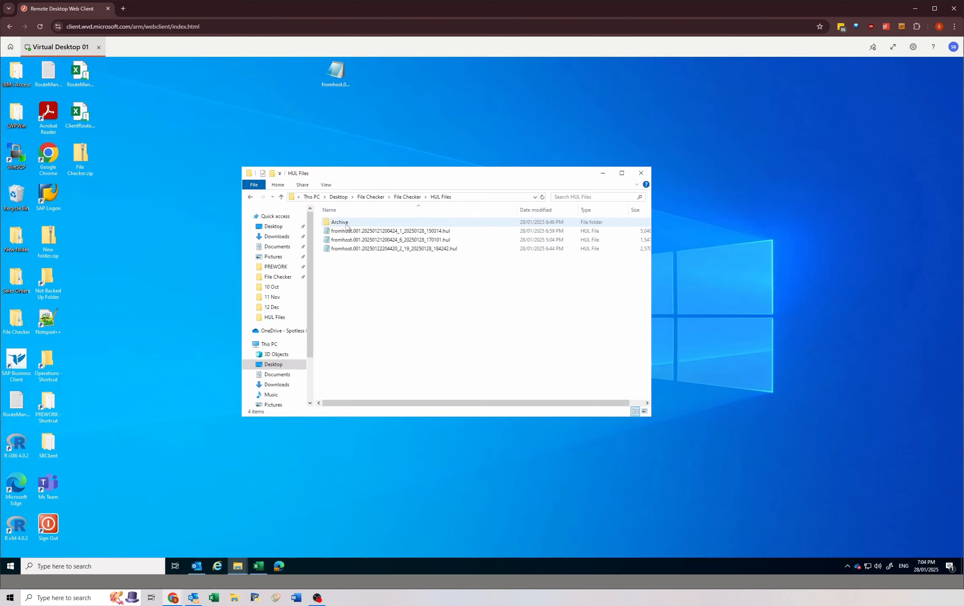
# Step: Change the extension of fromhost.001.20250121200424_1_20250128_150314.hul to FIX and accept the extension change
pyautogui.click(429, 249)
pyautogui.click(428, 231)
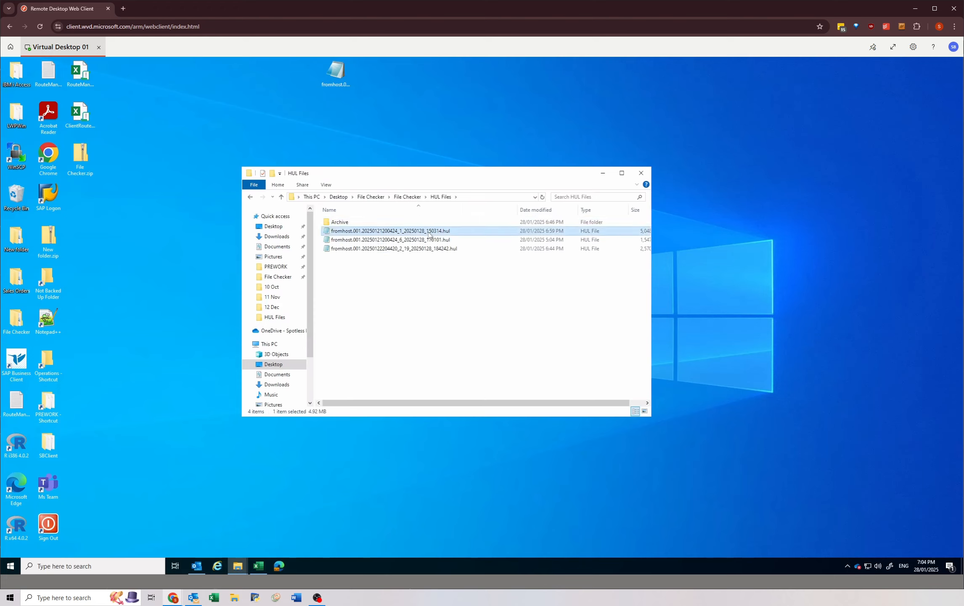
pyautogui.click(445, 231)
pyautogui.doubleClick(462, 230)
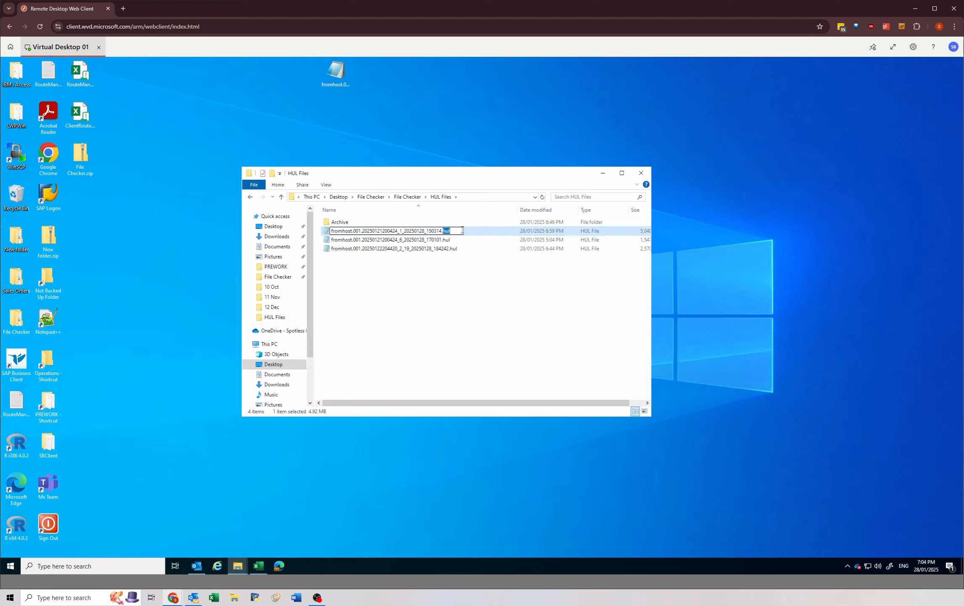
pyautogui.write('FIXC')
pyautogui.press('Return')
pyautogui.click(511, 316)
# Step: Change the extension of fromhost.001.20250121200424_6_20250128_170101.hul to FIX and accept the extension change
pyautogui.click(448, 241)
pyautogui.click(444, 241)
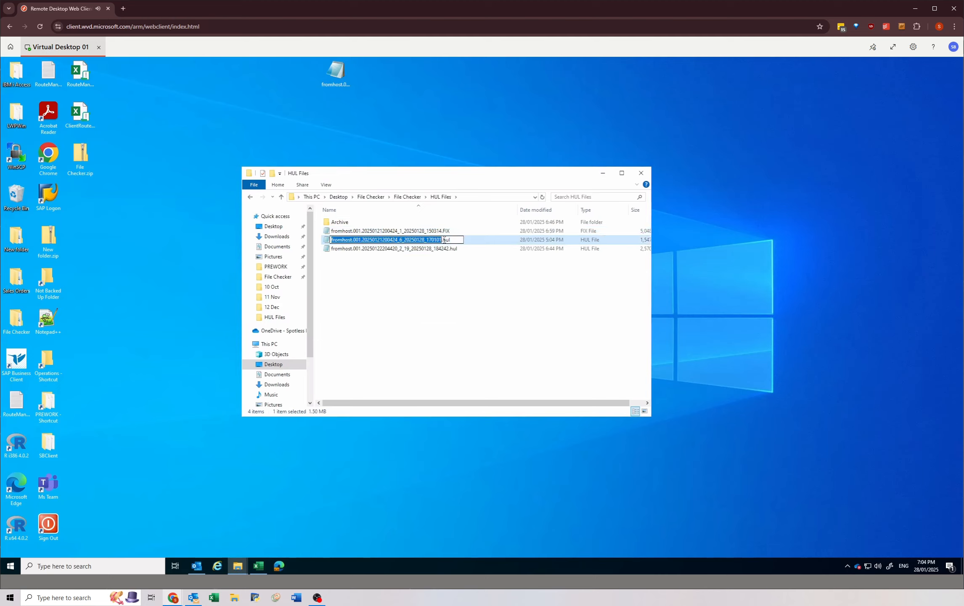
pyautogui.doubleClick(465, 238)
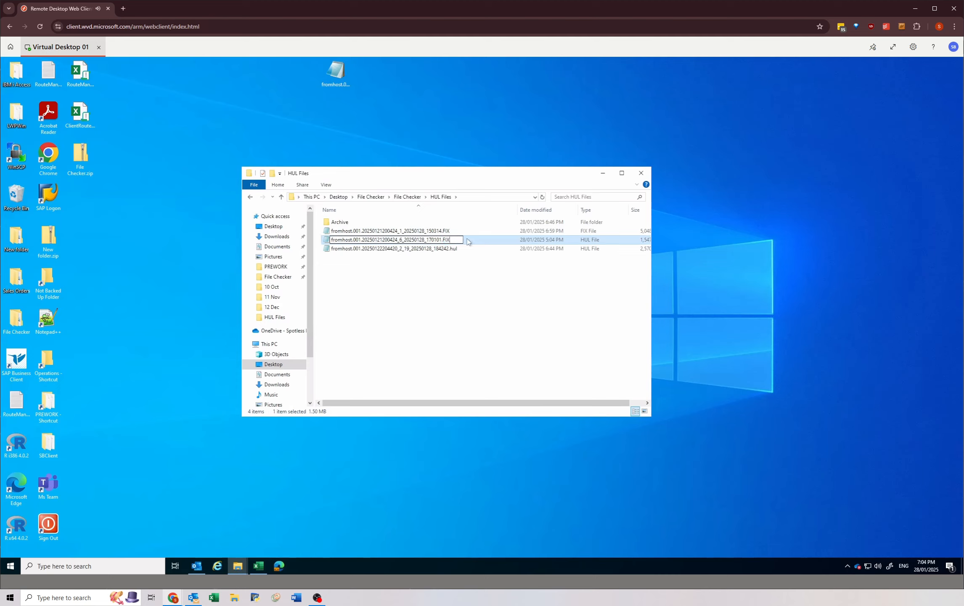
pyautogui.press('Return')
pyautogui.press('Return')
# Step: Change the extension of fromhost.001.20250122204420_2_19_20250128_184242.hul to FIX and accept the extension change
pyautogui.click(448, 249)
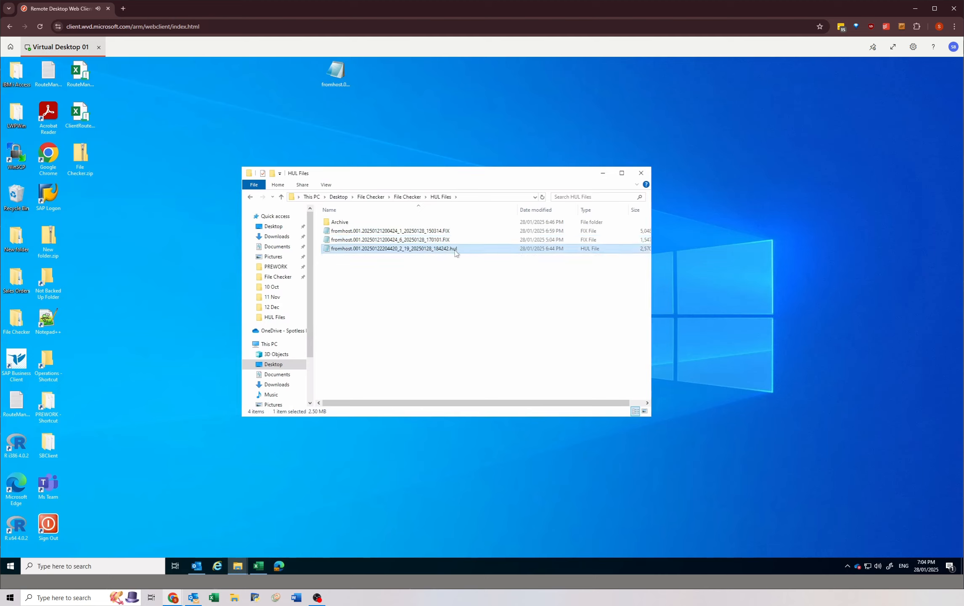
pyautogui.click(454, 250)
pyautogui.doubleClick(453, 248)
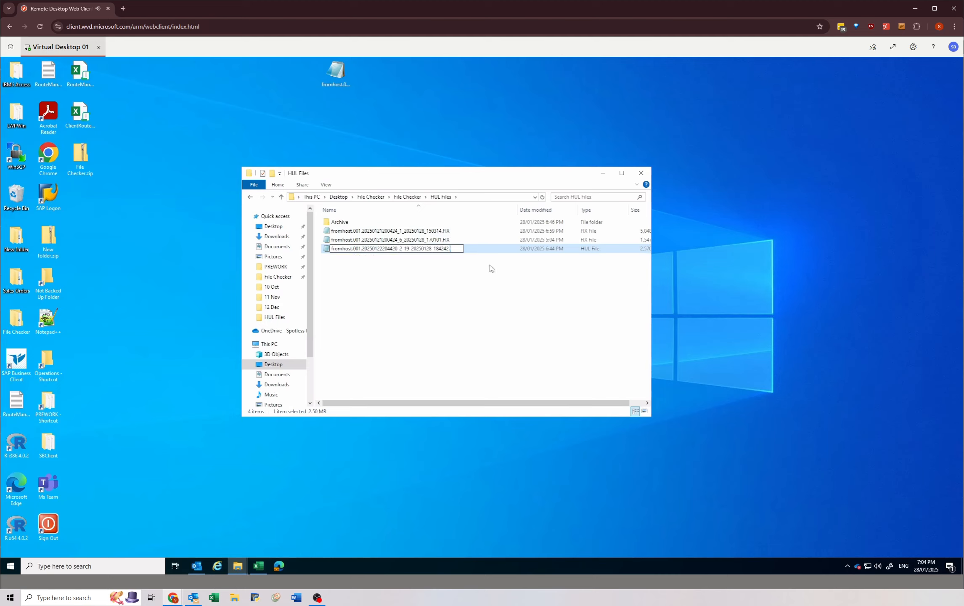
pyautogui.write('FIX')
pyautogui.press('Return')
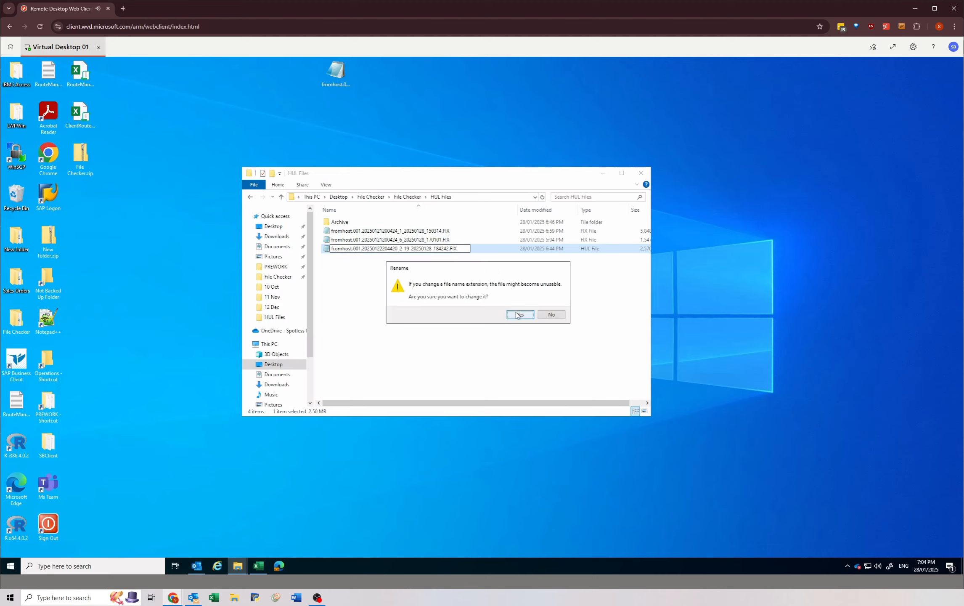
pyautogui.click(518, 315)
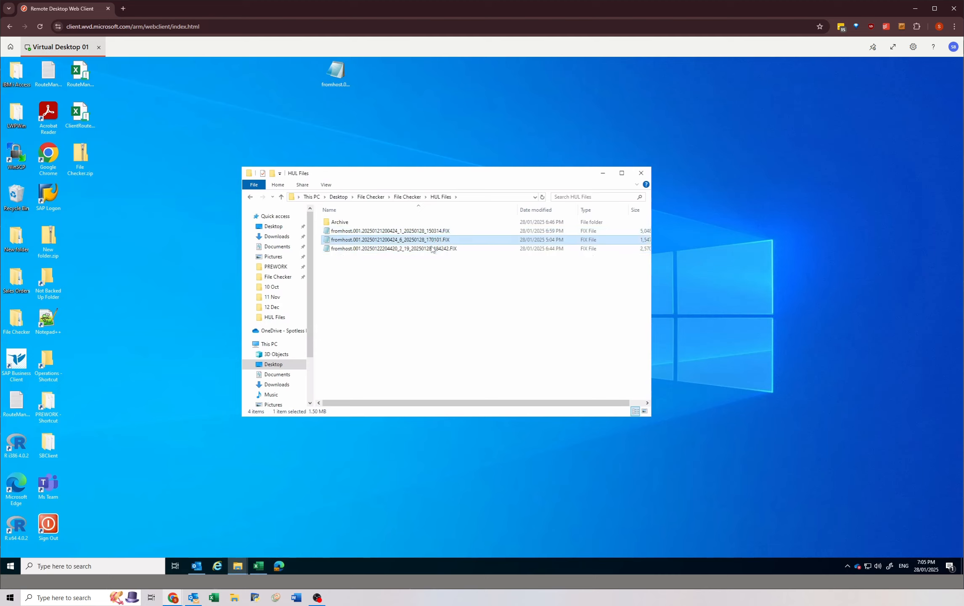
# Step: Copy all three renamed .FIX files in the HUL Files folder
pyautogui.click(430, 231)
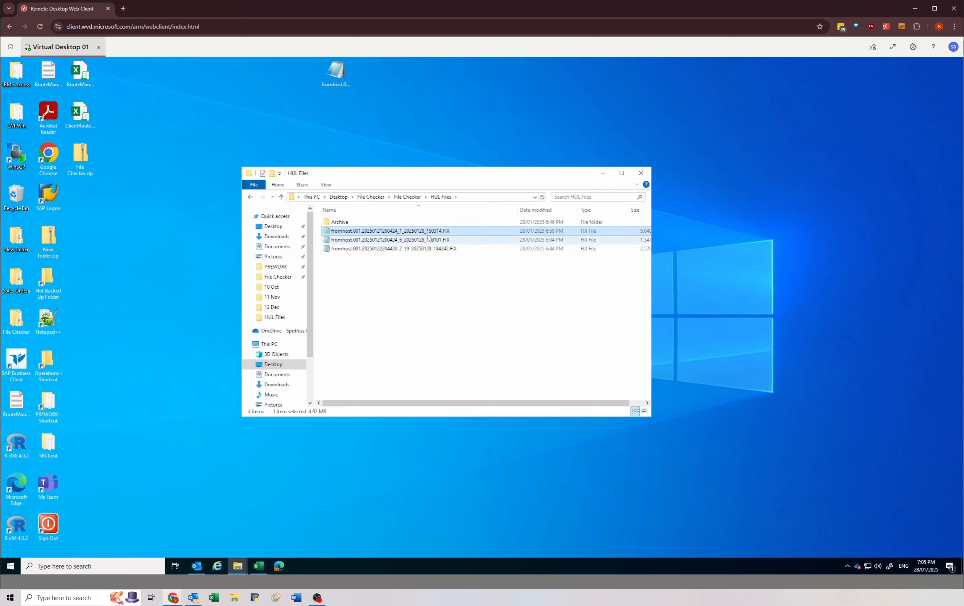
pyautogui.click(426, 263)
pyautogui.moveTo(418, 232); pyautogui.dragTo(419, 253)
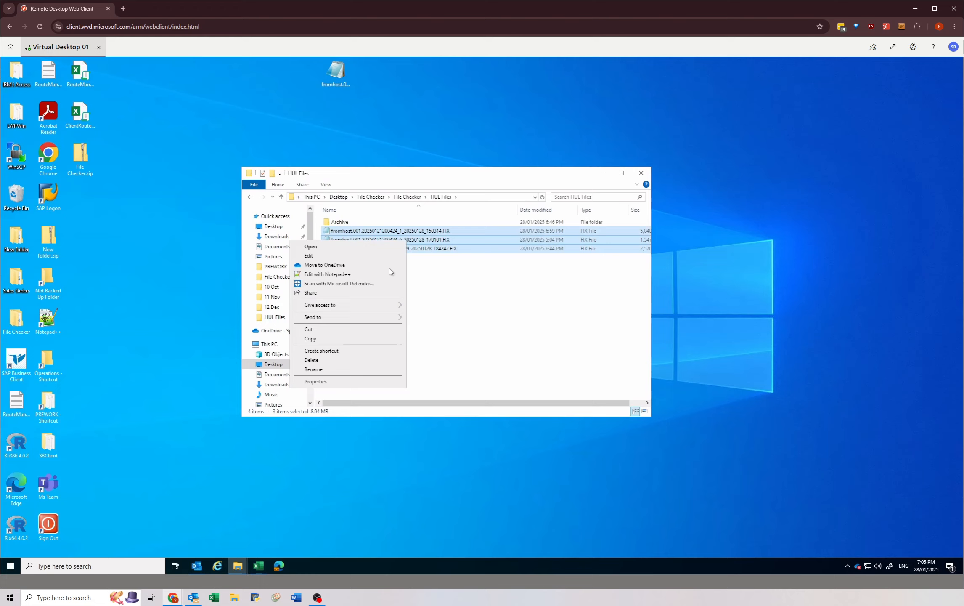
pyautogui.click(322, 339)
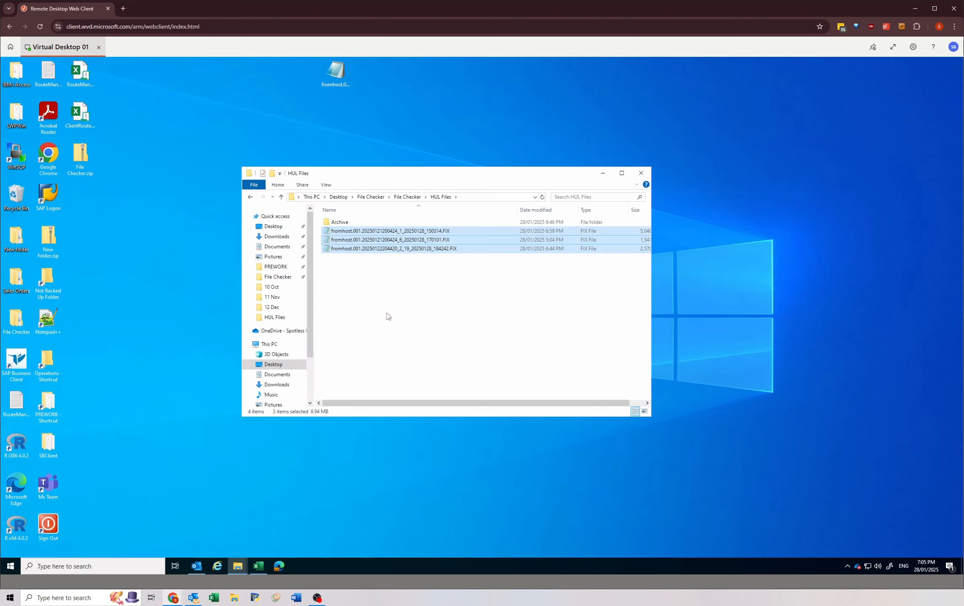
# Step: Paste the copied .FIX files into the FilesToStick folder under MGN > Output > PREWORK
pyautogui.click(274, 267)
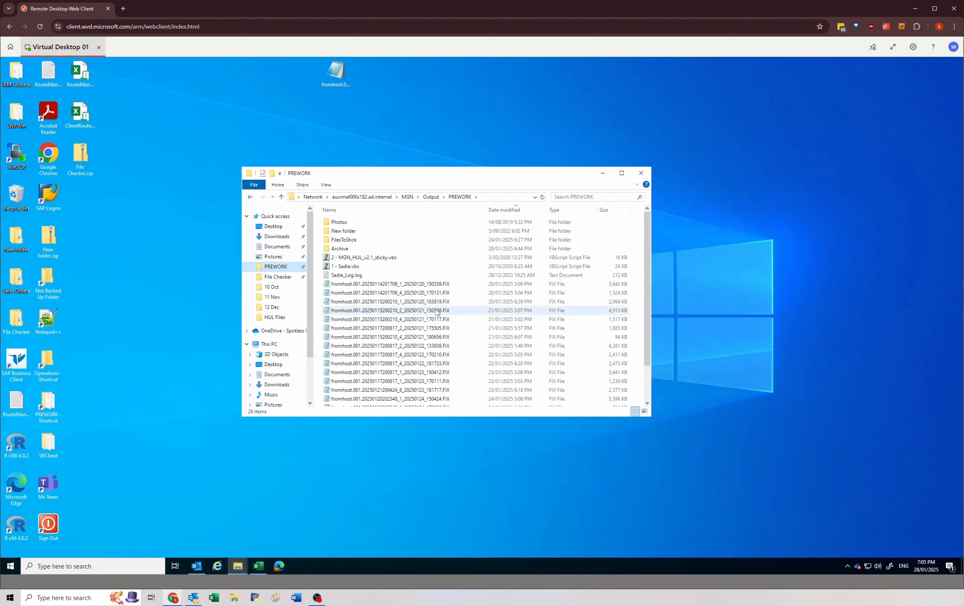
pyautogui.scroll(-2, 437, 349)
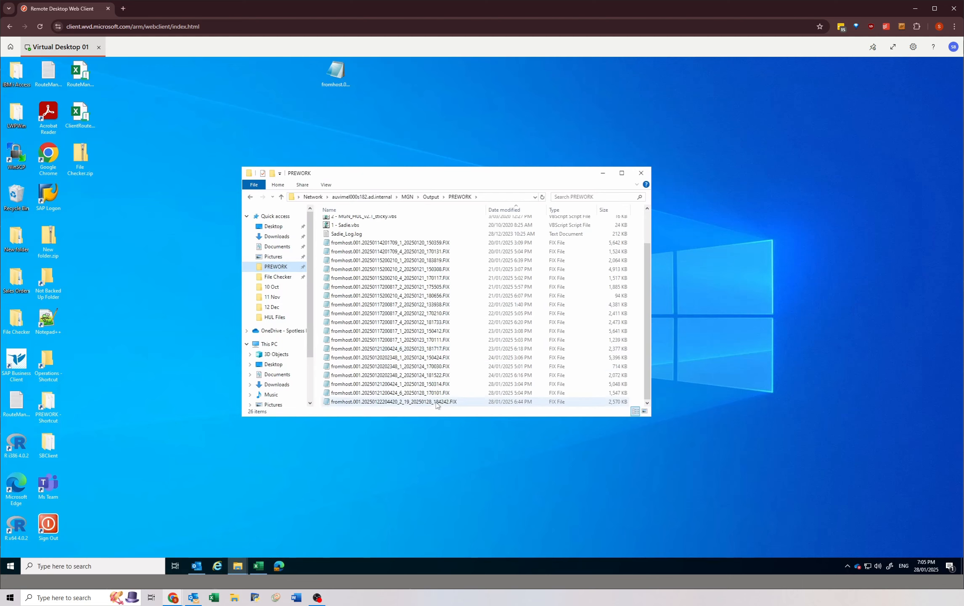
pyautogui.click(430, 383)
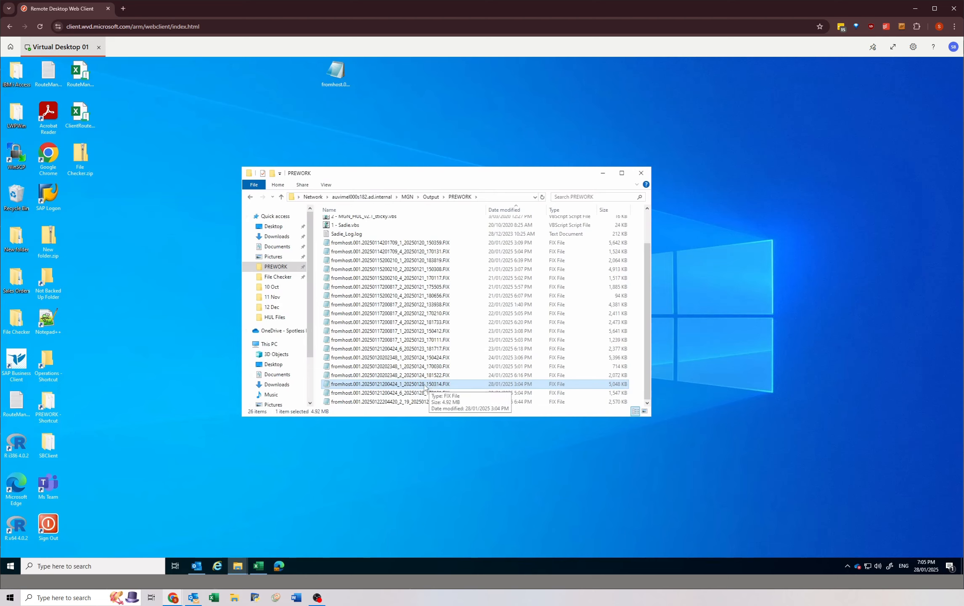
pyautogui.scroll(2, 422, 361)
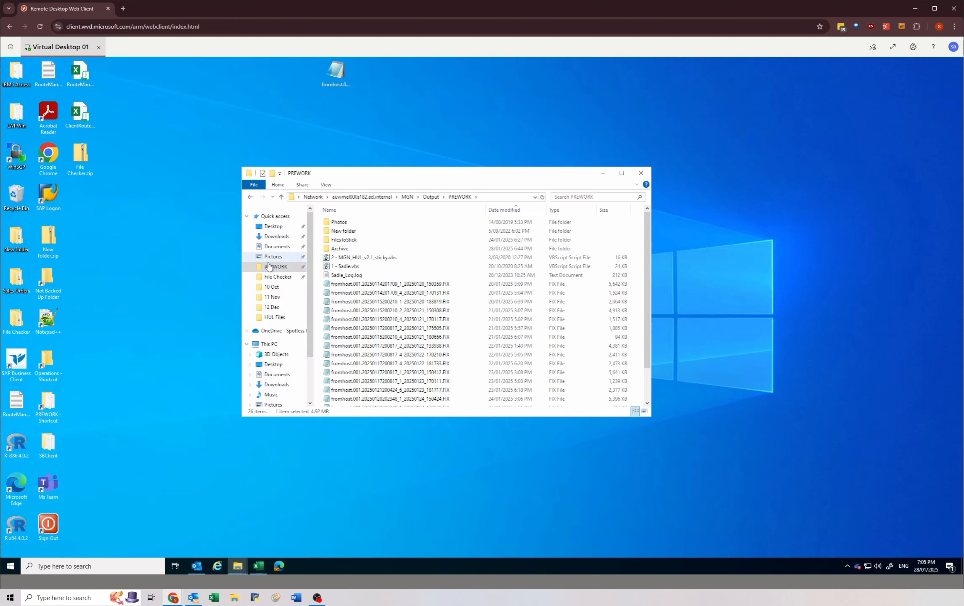
pyautogui.click(407, 197)
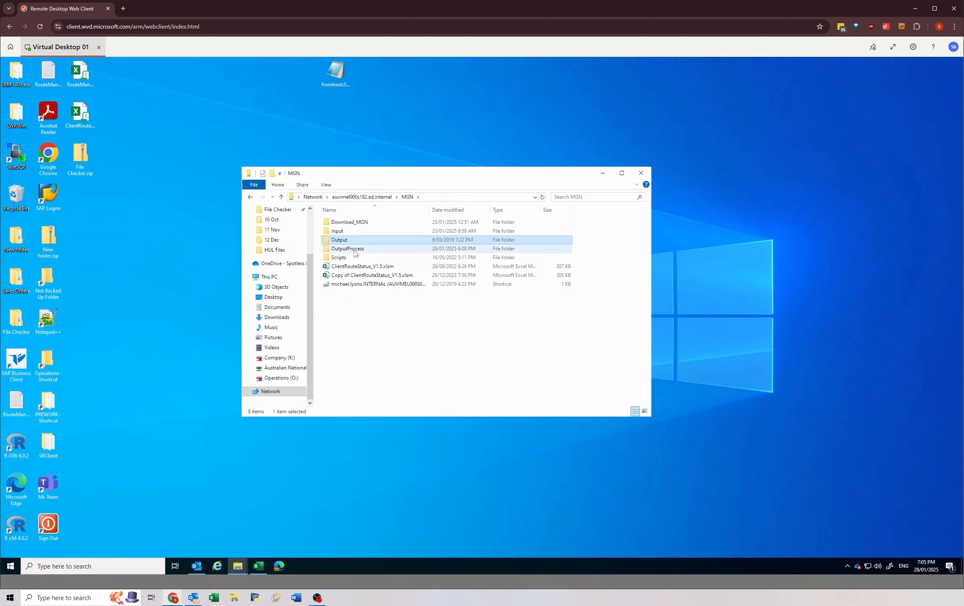
pyautogui.click(250, 197)
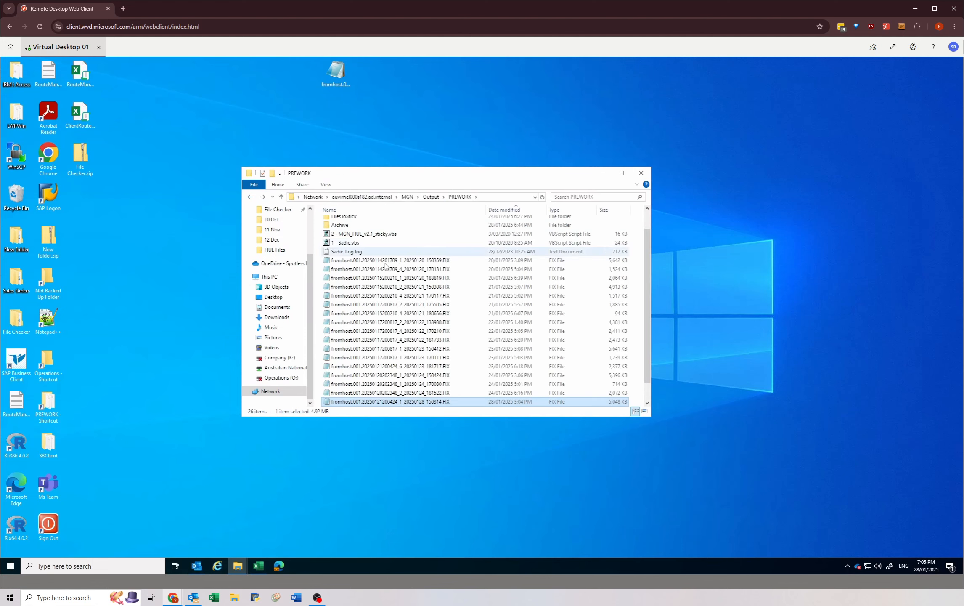
pyautogui.scroll(1, 353, 362)
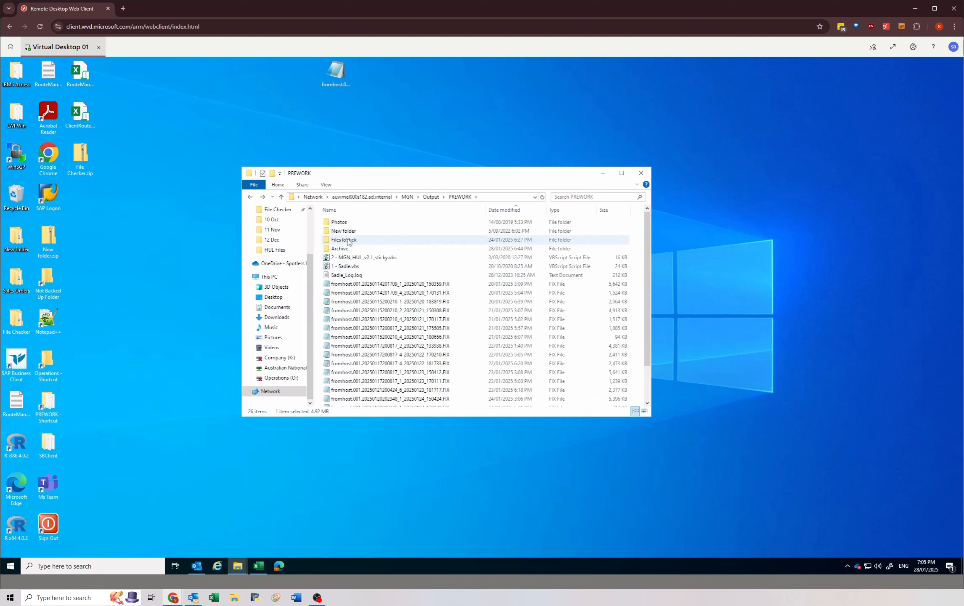
pyautogui.doubleClick(370, 240)
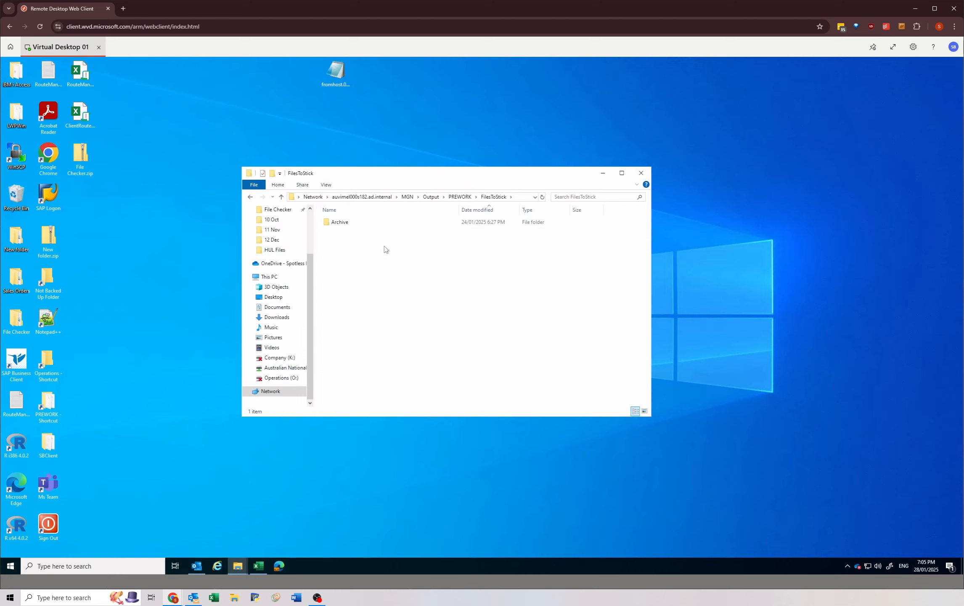
pyautogui.rightClick(383, 246)
pyautogui.click(329, 306)
# Step: Open the HUL Files folder of File Checker in a second window and arrange it beside the FilesToStick window
pyautogui.moveTo(473, 176); pyautogui.dragTo(681, 289)
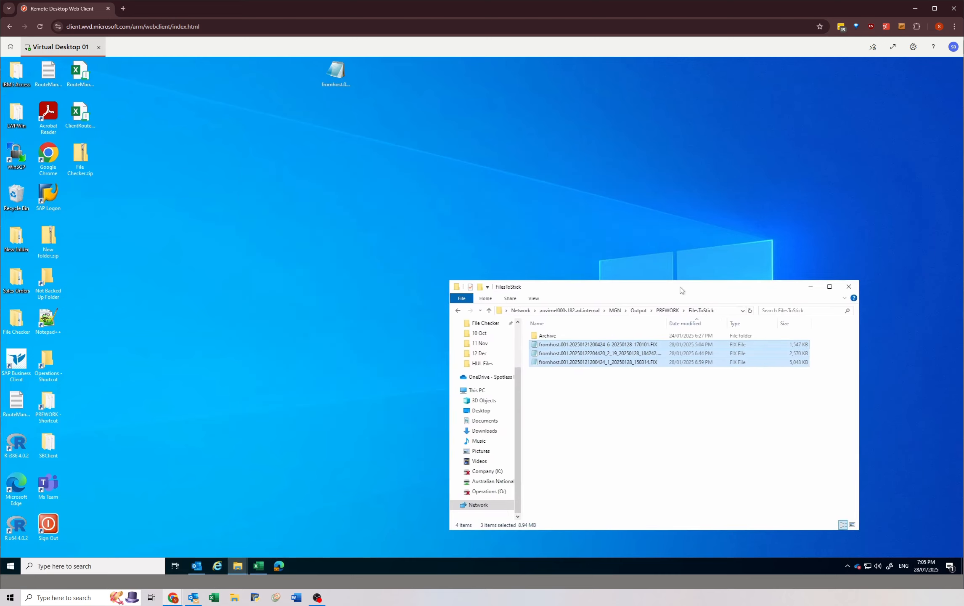
pyautogui.doubleClick(14, 316)
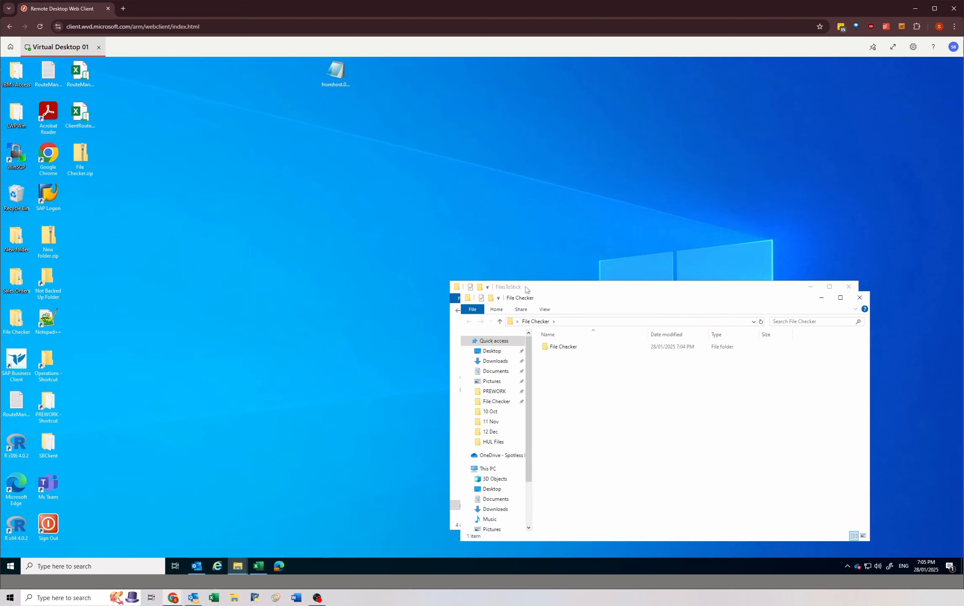
pyautogui.moveTo(526, 290); pyautogui.dragTo(319, 184)
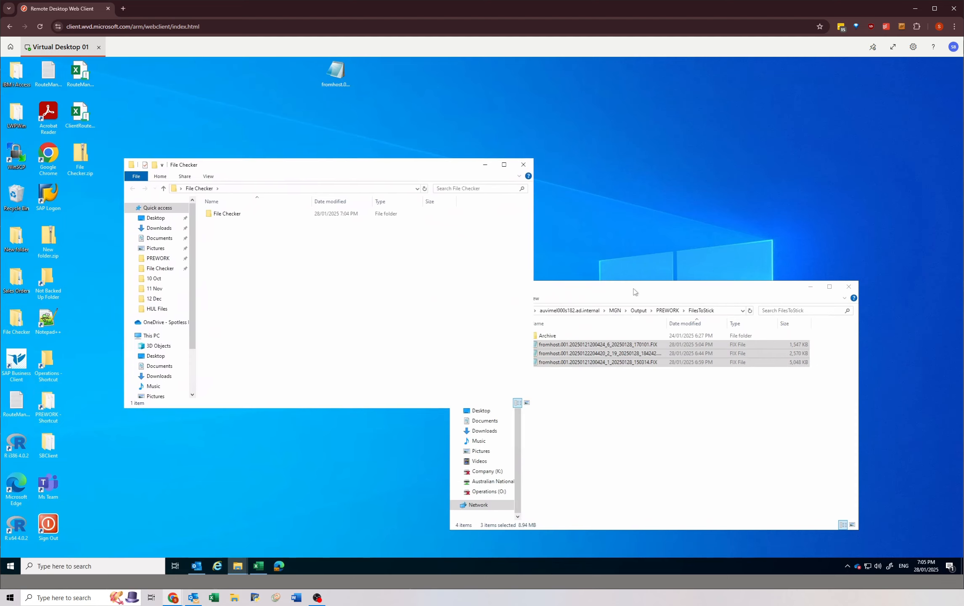
pyautogui.moveTo(635, 291); pyautogui.dragTo(667, 295)
pyautogui.doubleClick(243, 214)
pyautogui.click(237, 215)
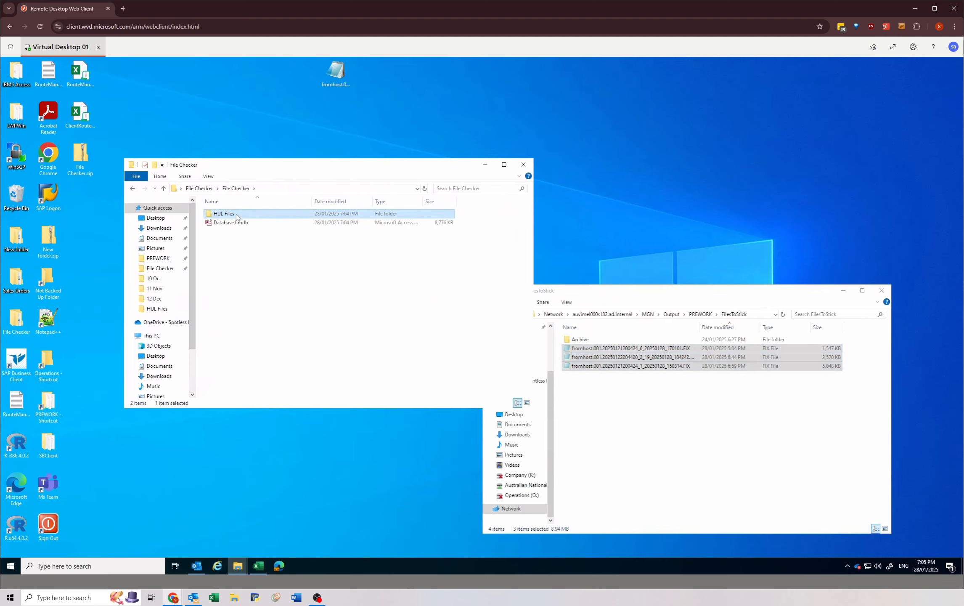
pyautogui.doubleClick(237, 214)
# Step: Copy the three .FIX files from HUL Files again and clear the selection
pyautogui.moveTo(242, 283); pyautogui.dragTo(312, 224)
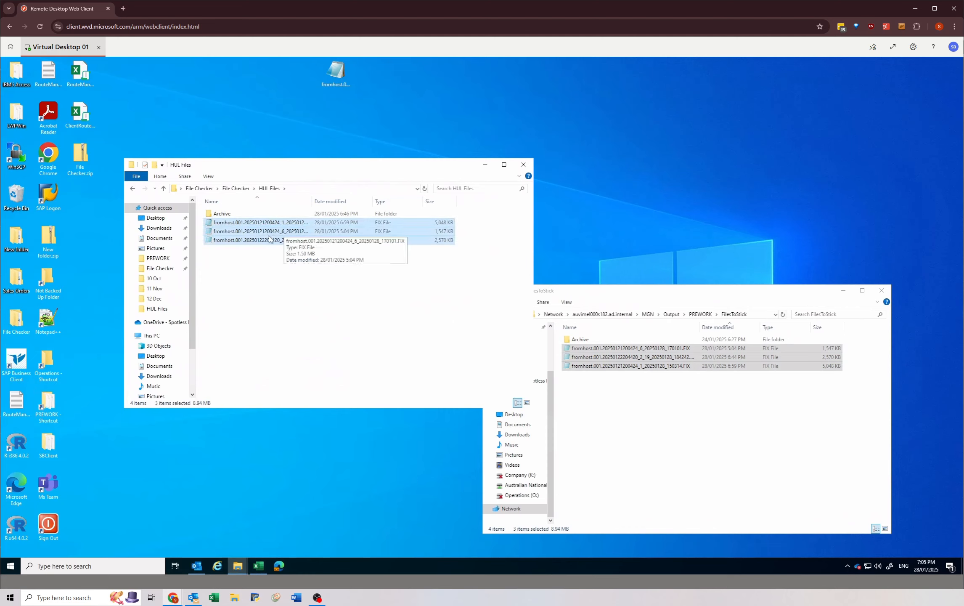
pyautogui.rightClick(255, 224)
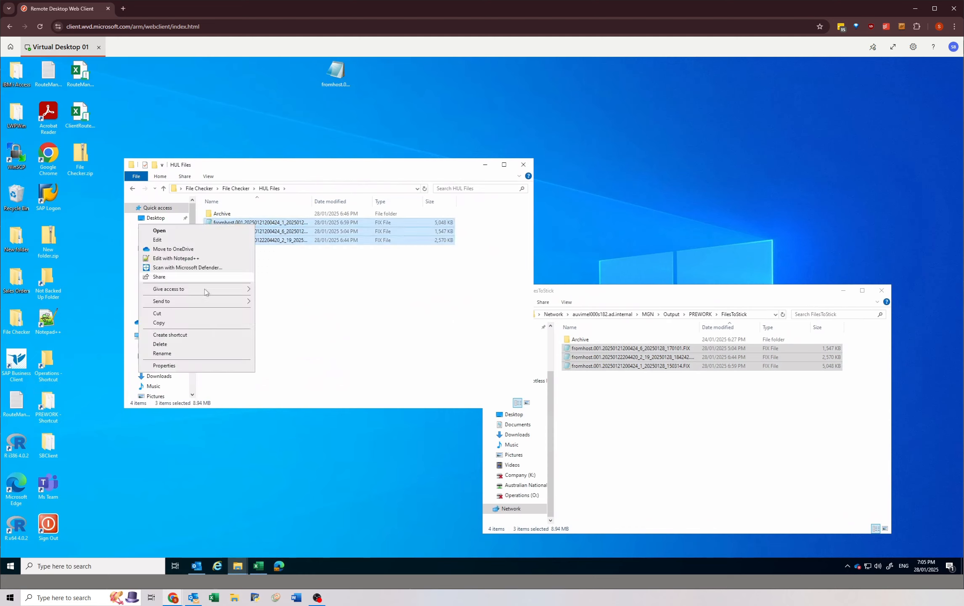
pyautogui.click(168, 323)
pyautogui.click(243, 288)
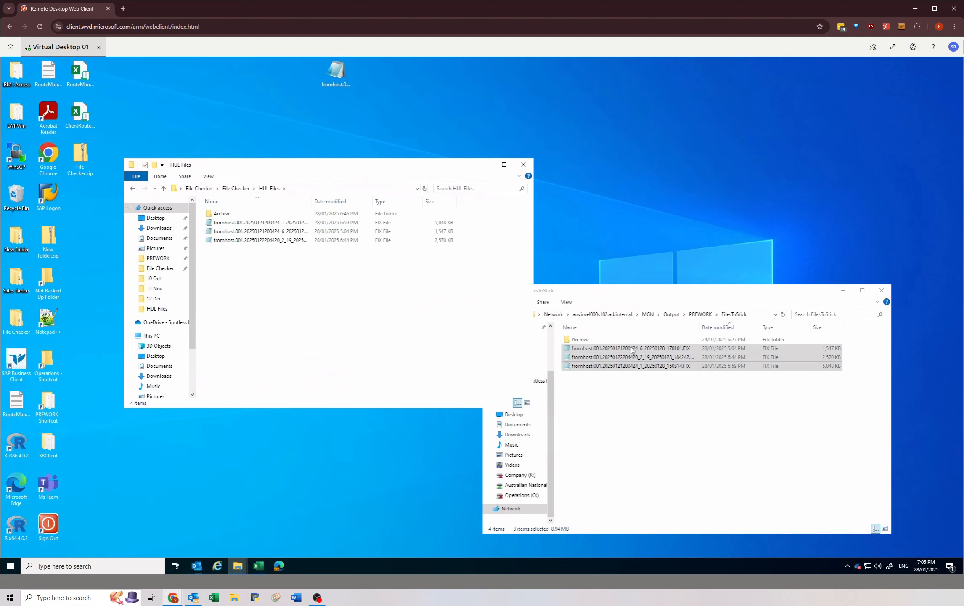
# Step: Reopen the FilesToStick folder through PREWORK and check the pasted .FIX files
pyautogui.click(603, 294)
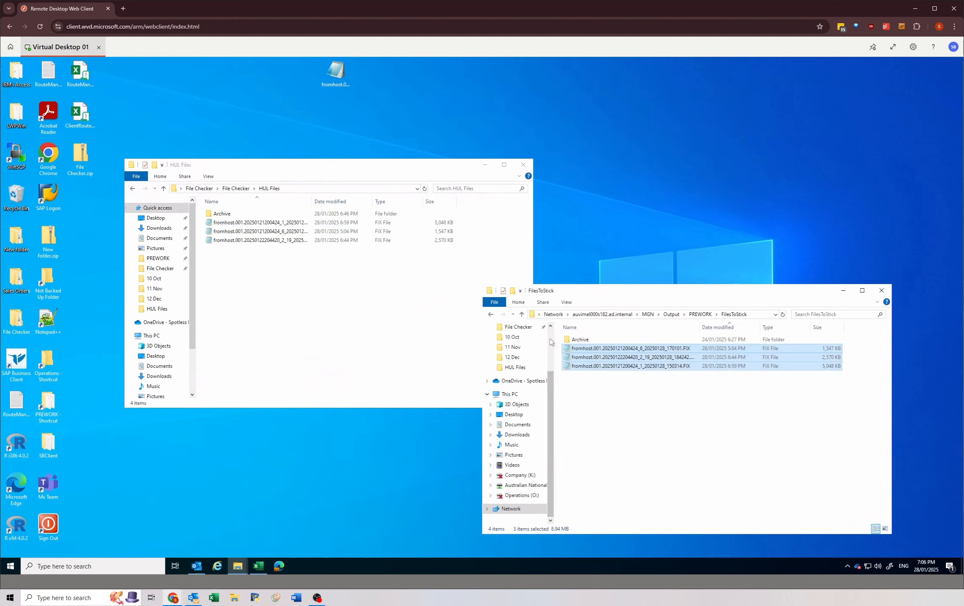
pyautogui.scroll(2, 515, 370)
pyautogui.click(515, 384)
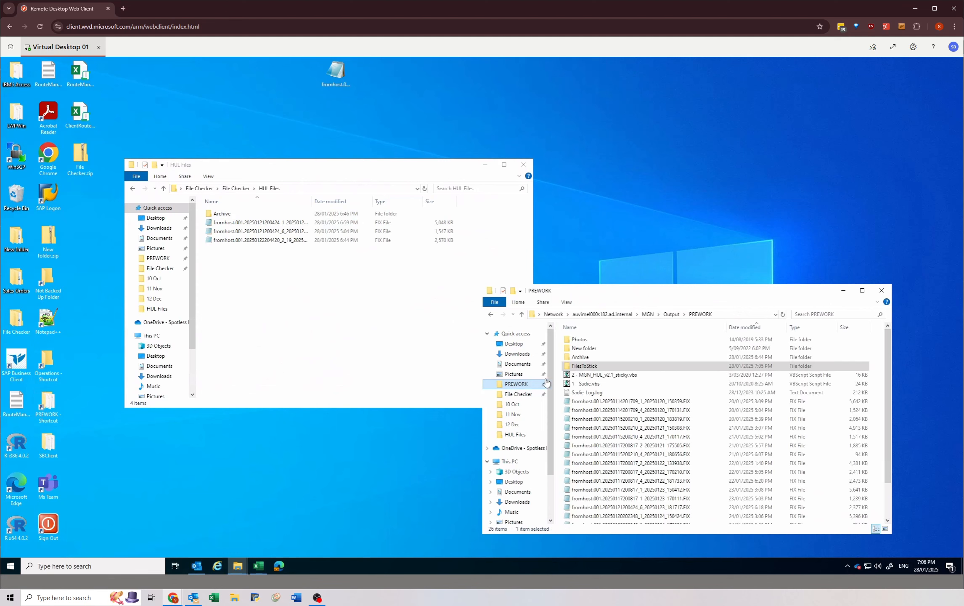
pyautogui.doubleClick(594, 367)
pyautogui.rightClick(640, 388)
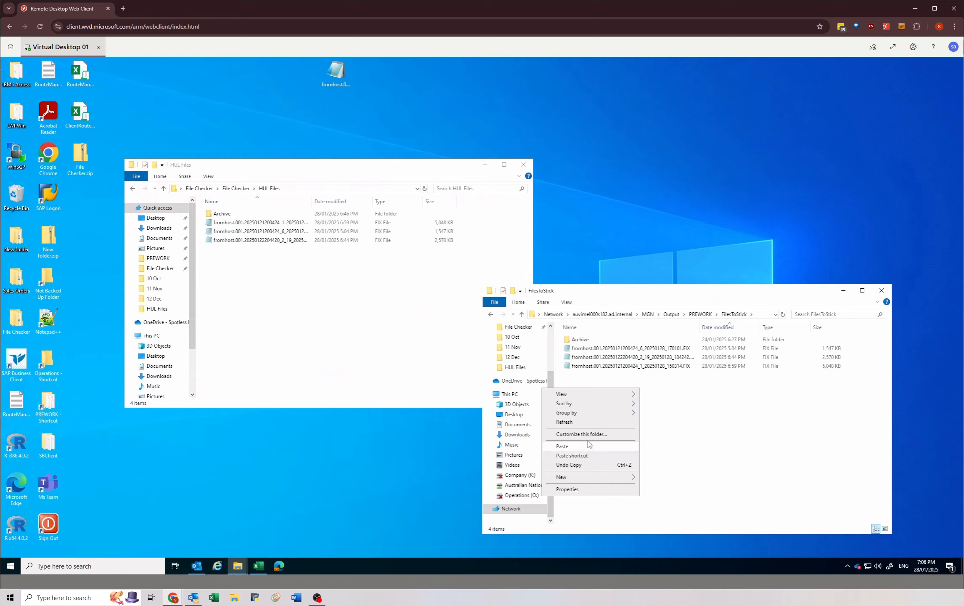
pyautogui.click(704, 420)
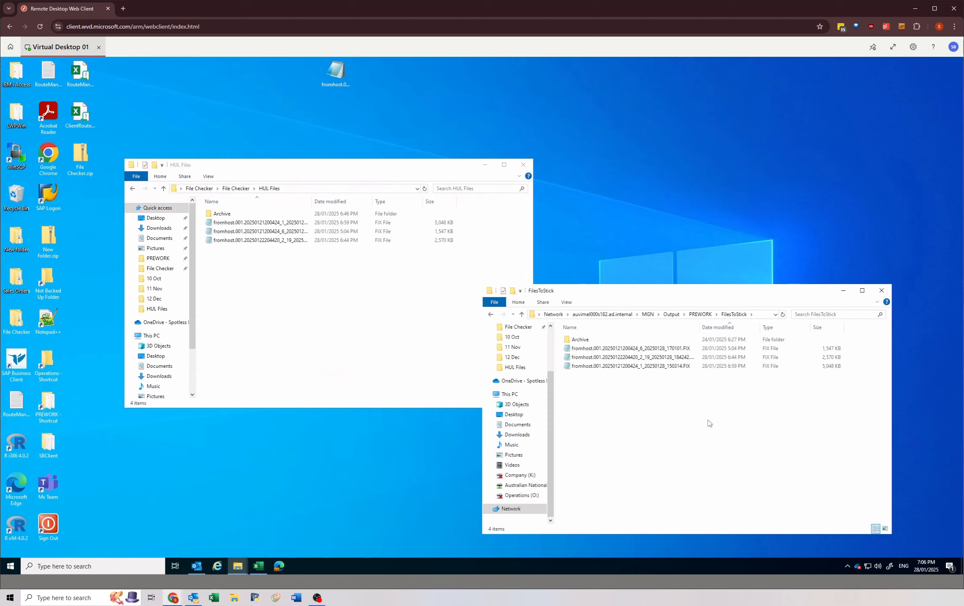
# Step: Place the FilesToStick window beside HUL Files, widen the Name column and check the full names of the .FIX files
pyautogui.moveTo(720, 289); pyautogui.dragTo(774, 201)
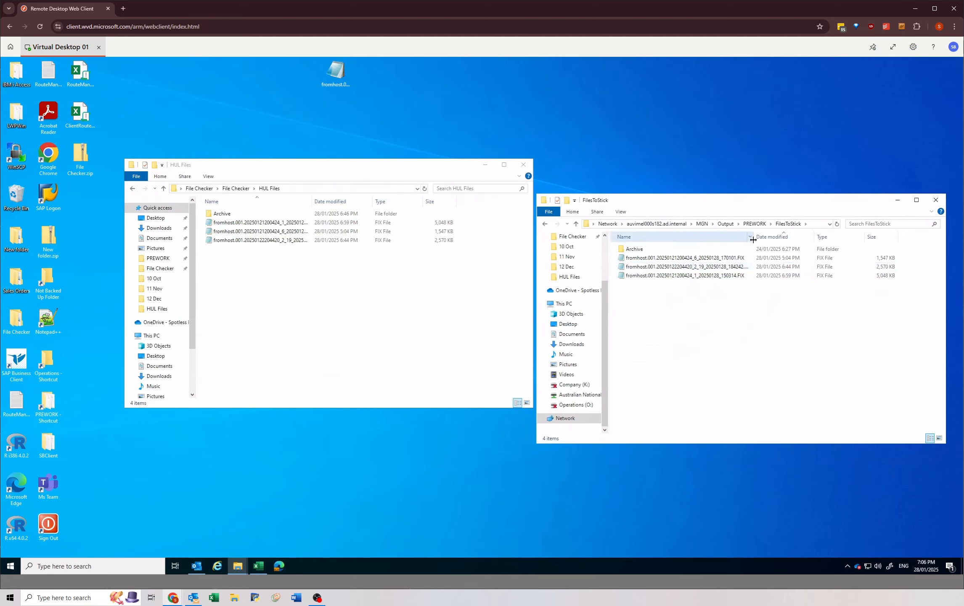
pyautogui.moveTo(754, 236); pyautogui.dragTo(770, 236)
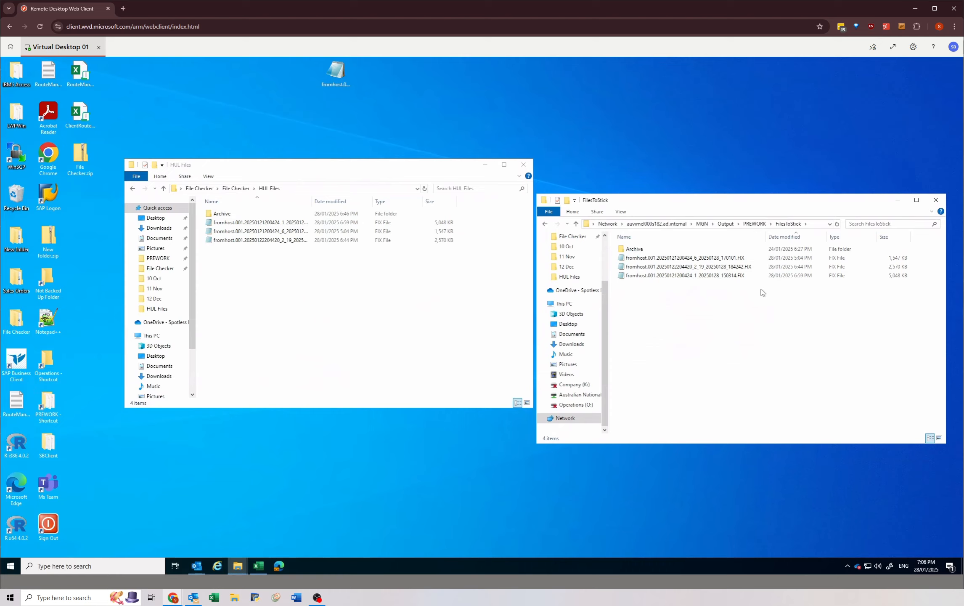
pyautogui.click(740, 258)
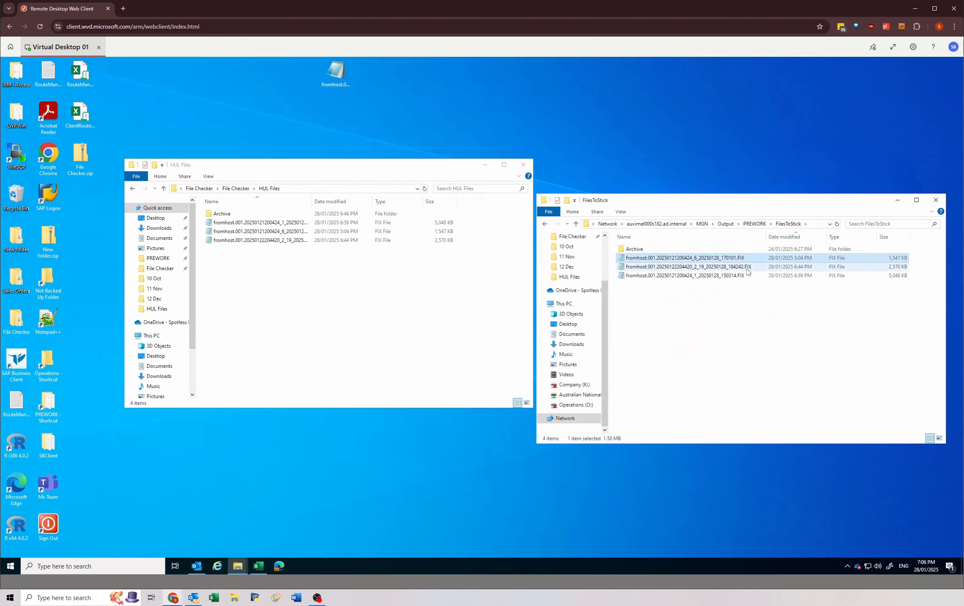
pyautogui.click(744, 276)
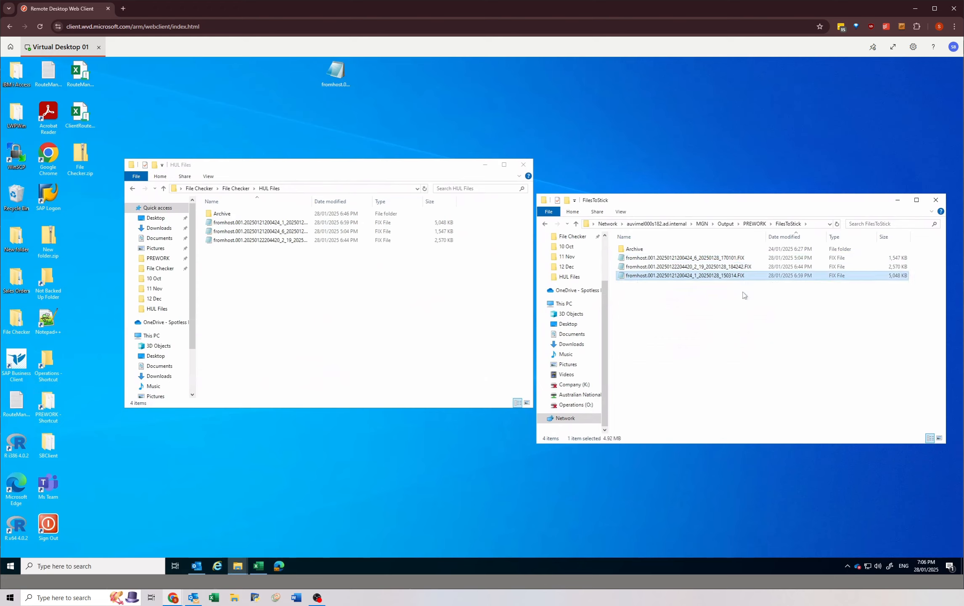
pyautogui.click(721, 342)
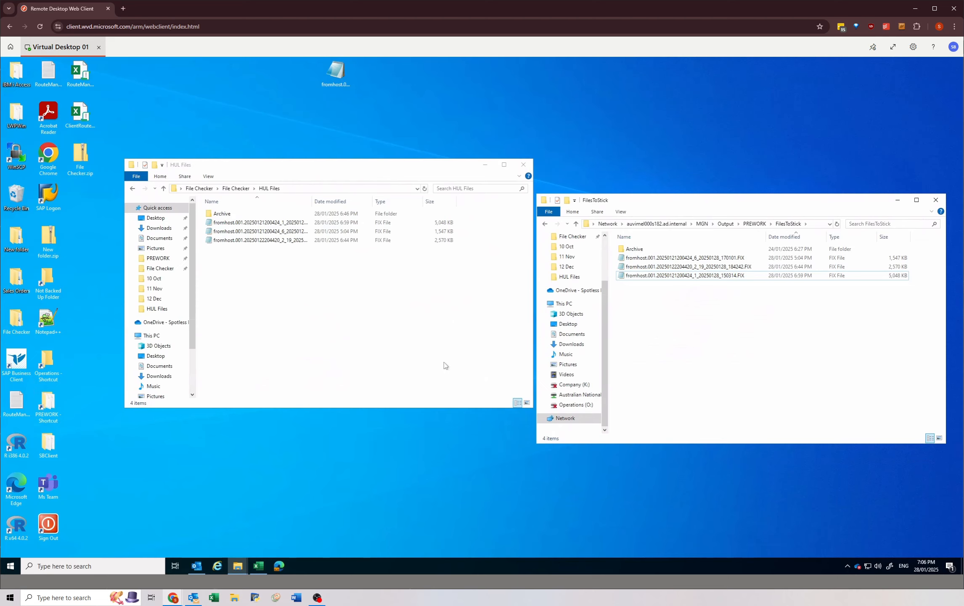
# Step: Switch to Outlook and shrink its window so the FilesToStick folder stays visible beside it
pyautogui.click(197, 566)
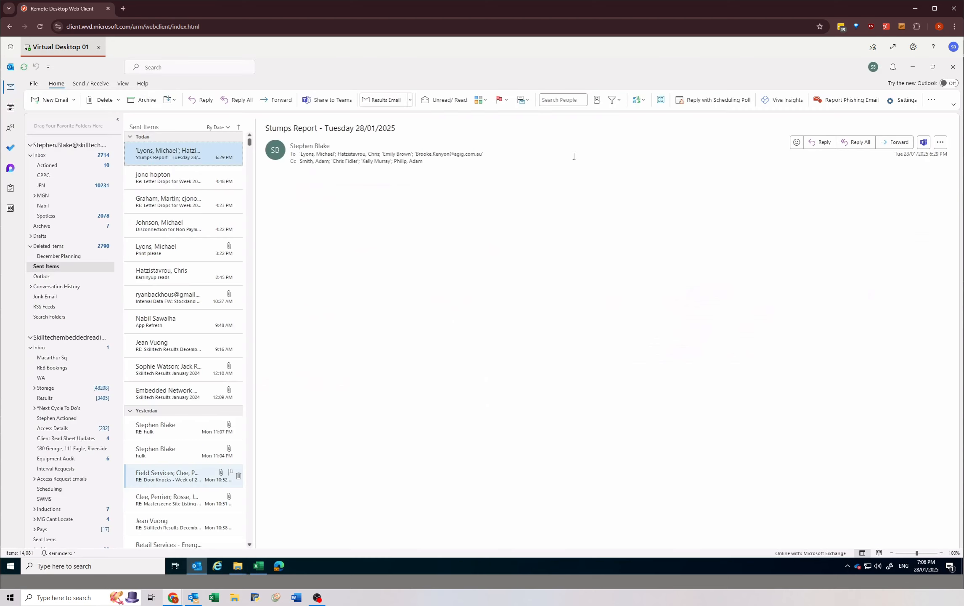
pyautogui.doubleClick(627, 63)
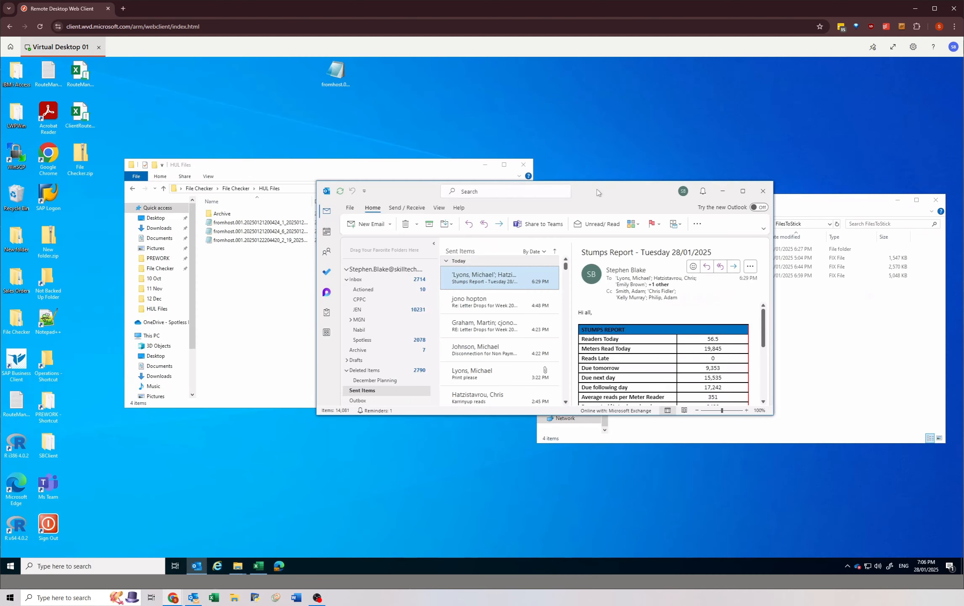
pyautogui.moveTo(413, 180); pyautogui.dragTo(363, 129)
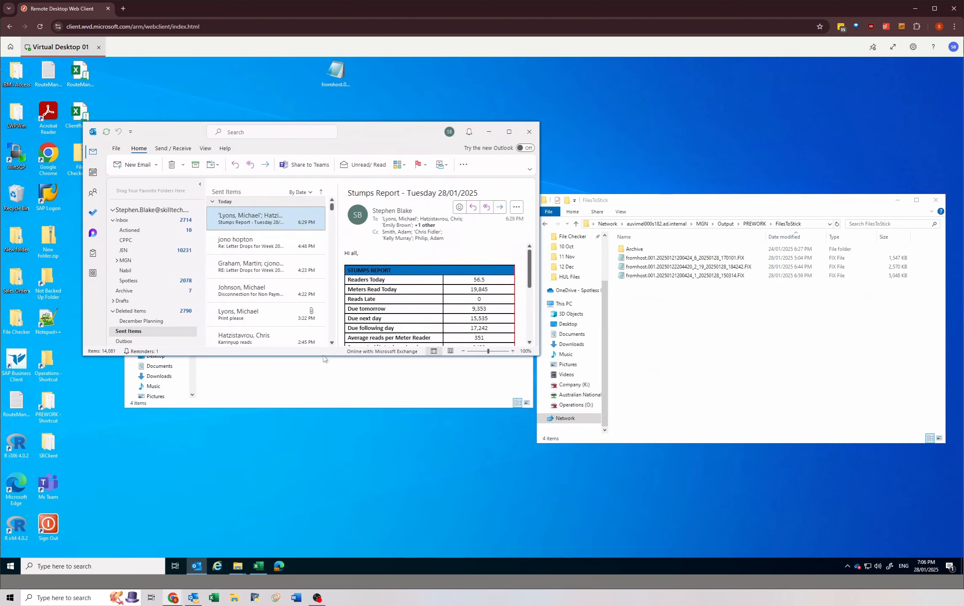
pyautogui.moveTo(325, 356); pyautogui.dragTo(320, 495)
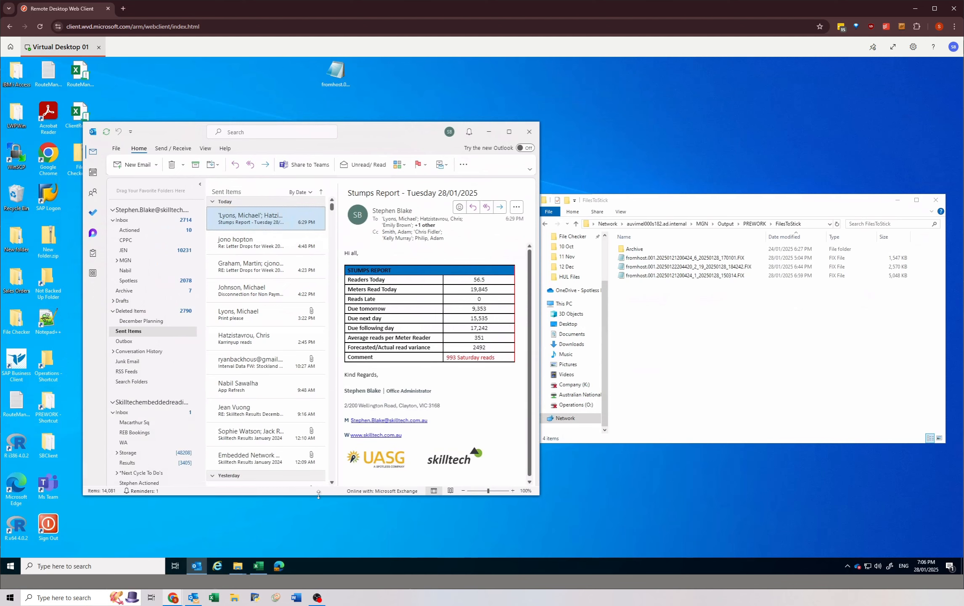
# Step: Open last Friday's "Tonight's HUL Files" email in Sent Items and start a reply to all its recipients
pyautogui.click(128, 331)
pyautogui.click(331, 453)
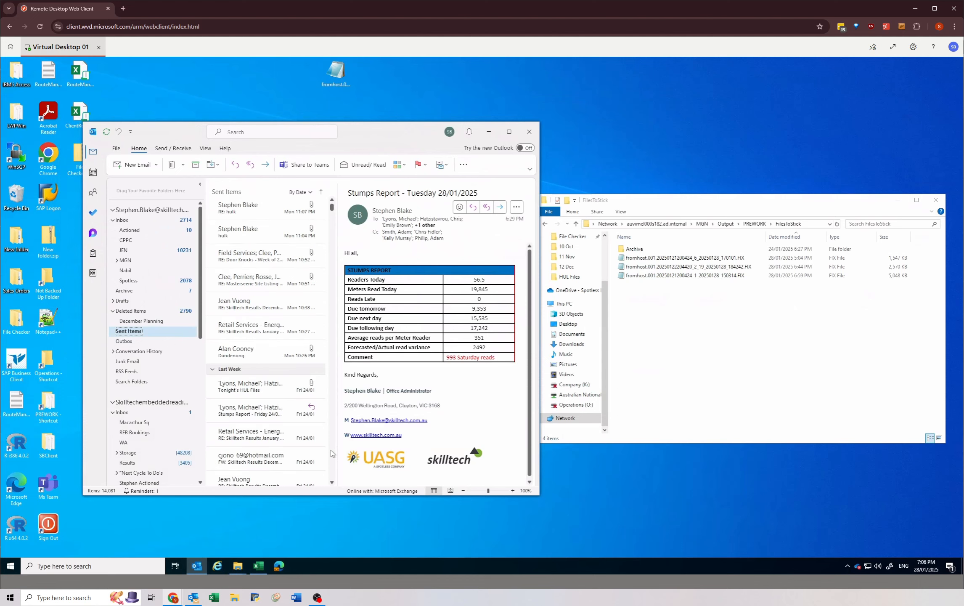
pyautogui.click(238, 388)
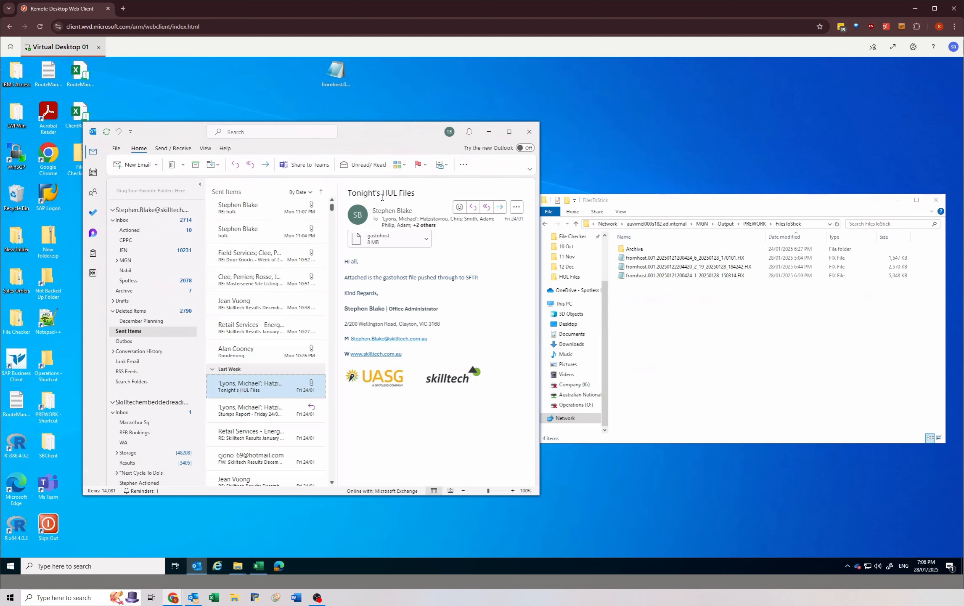
pyautogui.click(419, 194)
pyautogui.click(489, 209)
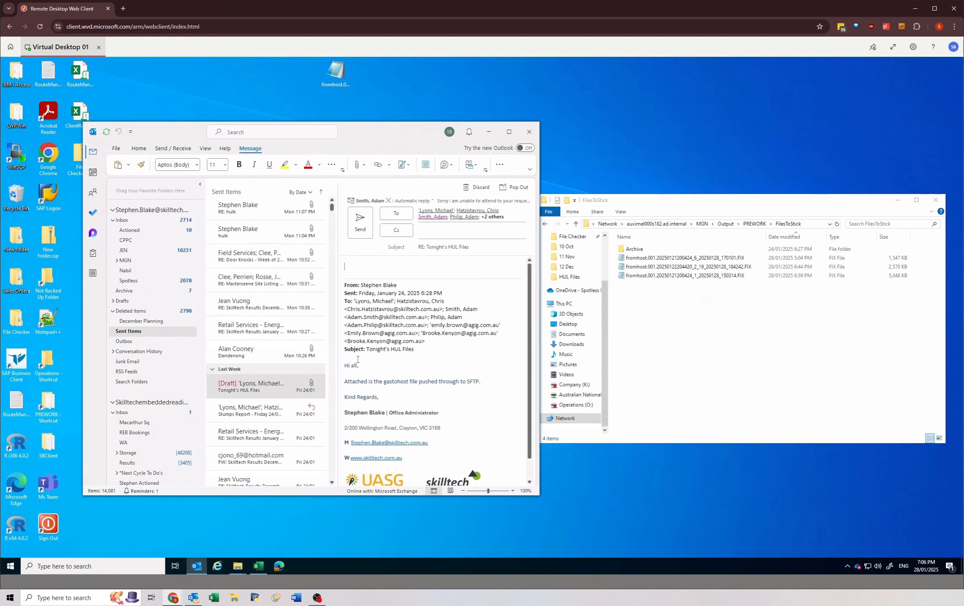
# Step: Snap Outlook to half the screen and delete the quoted From/Sent/To/Subject header block from the reply
pyautogui.keyDown('shift'); pyautogui.click(357, 358); pyautogui.keyUp('shift')
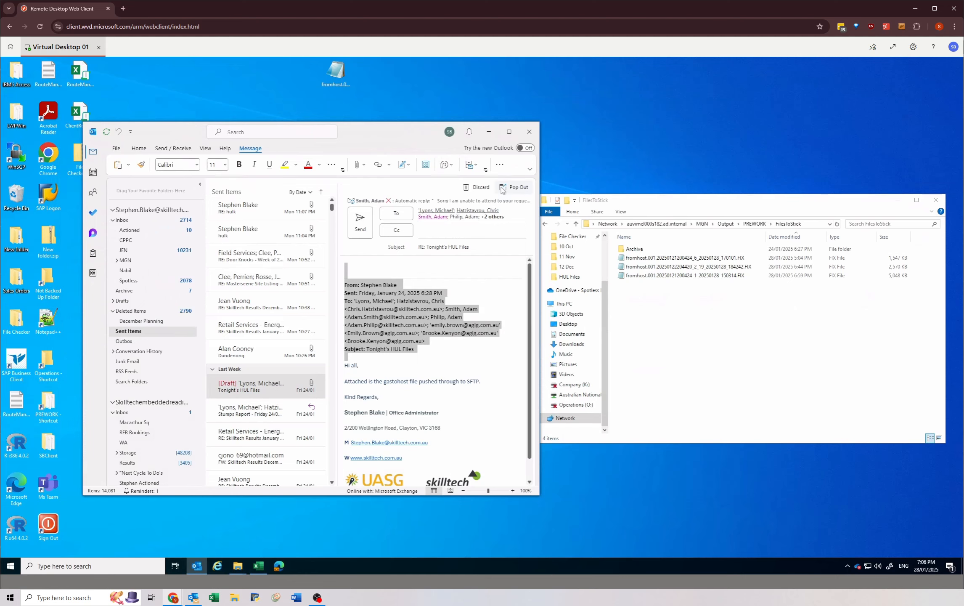
pyautogui.moveTo(395, 132); pyautogui.dragTo(1, 177)
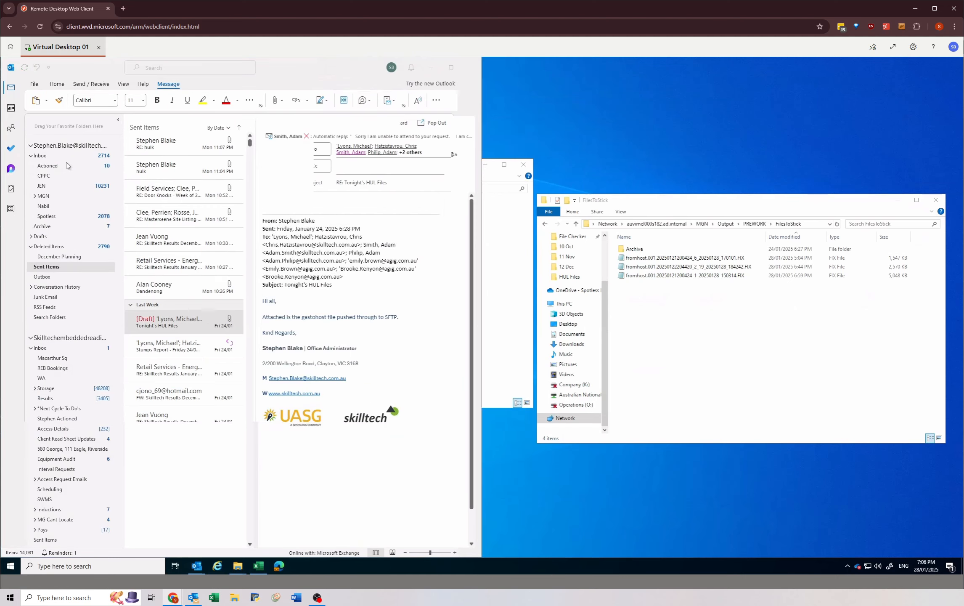
pyautogui.click(365, 252)
pyautogui.moveTo(284, 285); pyautogui.dragTo(265, 197)
pyautogui.press('BackSpace')
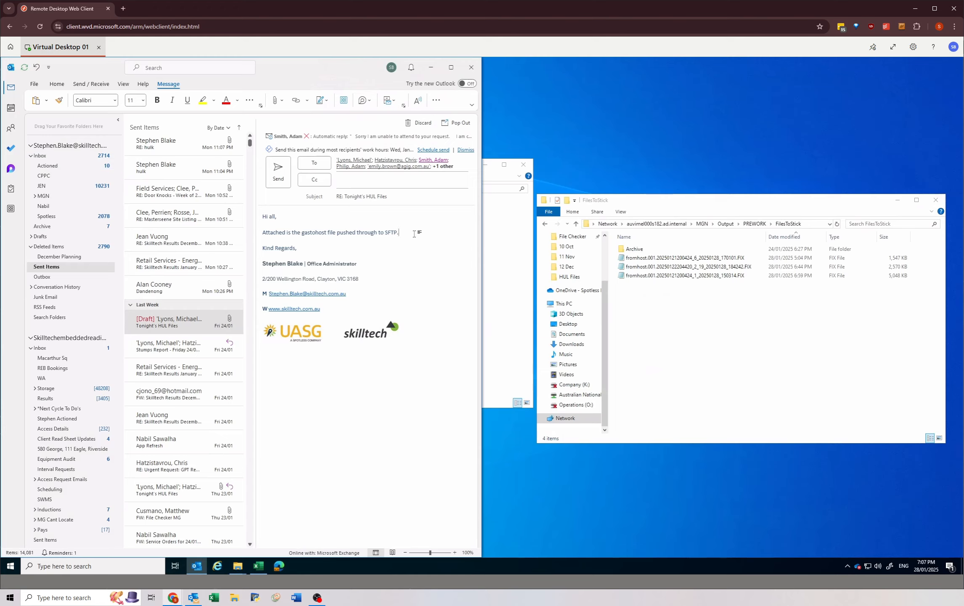
# Step: Below the SFTP line, add "Running late as a couple of reads were timestamped as October 2022. They should process fine now."
pyautogui.press('Return')
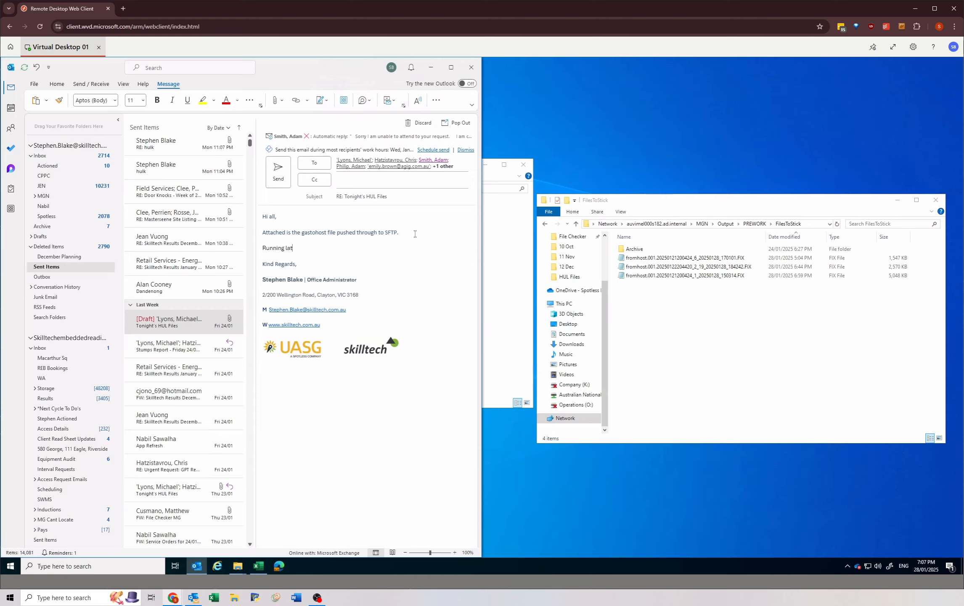
pyautogui.write('Running late as a couple of reads were timestamped as')
pyautogui.write('2022')
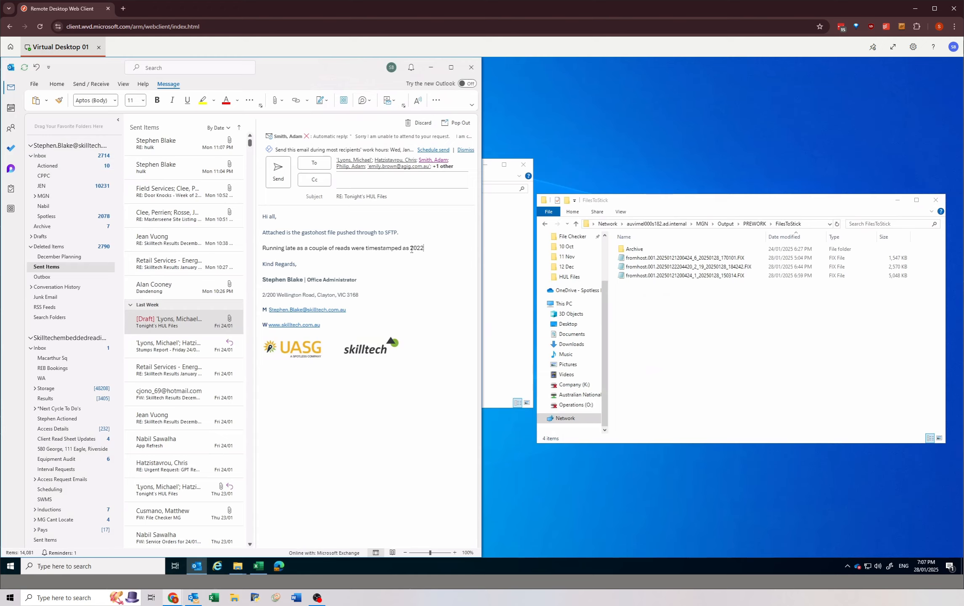
pyautogui.write('October')
pyautogui.write('y should pr')
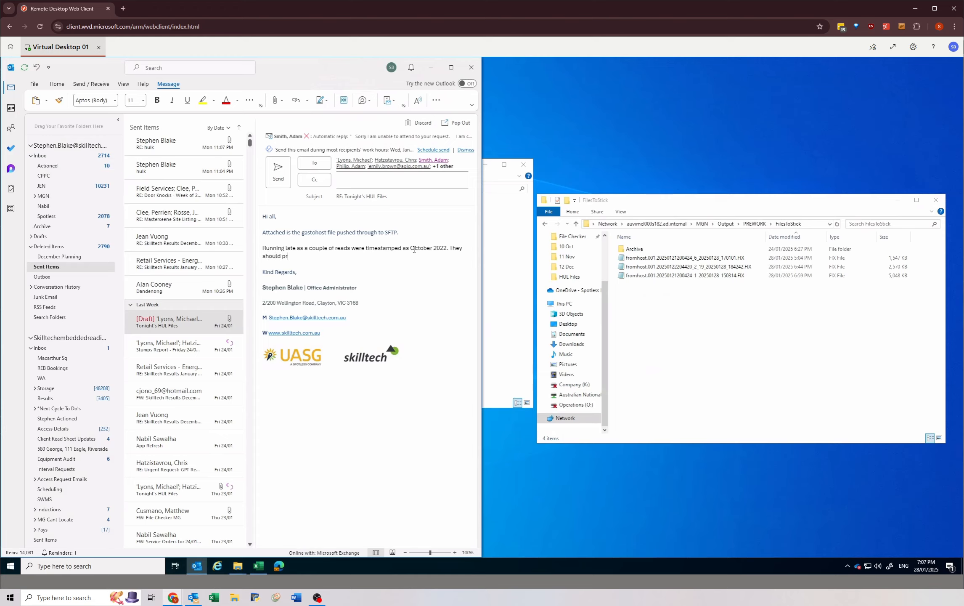
pyautogui.write('ocess fine now.')
# Step: Match the formatting of the added paragraph to the Calibri text of the "Attached is the gastohost file" line
pyautogui.moveTo(336, 265)
pyautogui.mouseDown()
pyautogui.moveTo(263, 240)
pyautogui.moveTo(265, 227)
pyautogui.moveTo(316, 236)
pyautogui.moveTo(265, 244)
pyautogui.moveTo(350, 263)
pyautogui.mouseUp()
pyautogui.click(408, 207)
pyautogui.hotkey('ctrl', 'z')
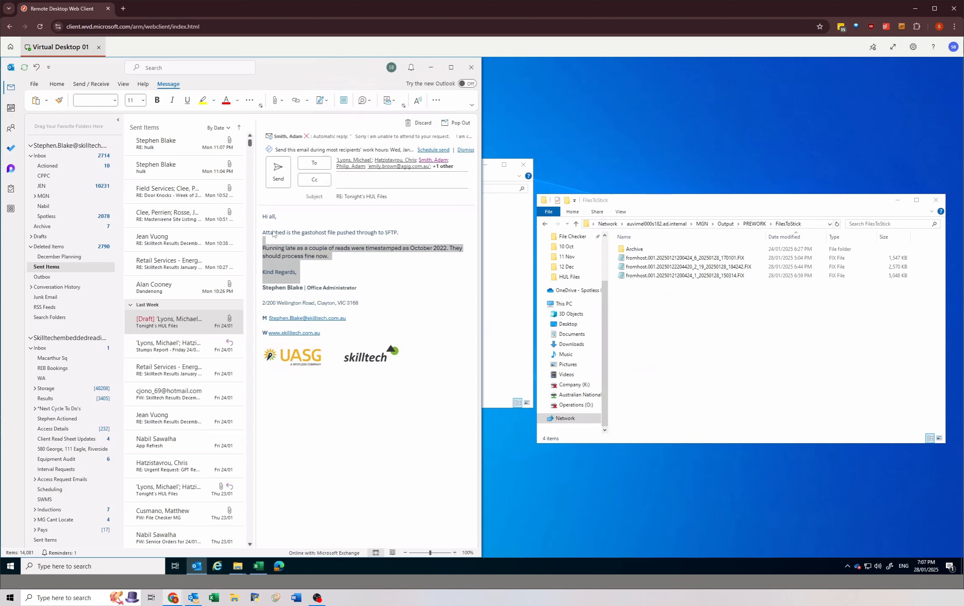
pyautogui.moveTo(263, 233); pyautogui.dragTo(355, 253)
pyautogui.click(387, 204)
pyautogui.click(355, 254)
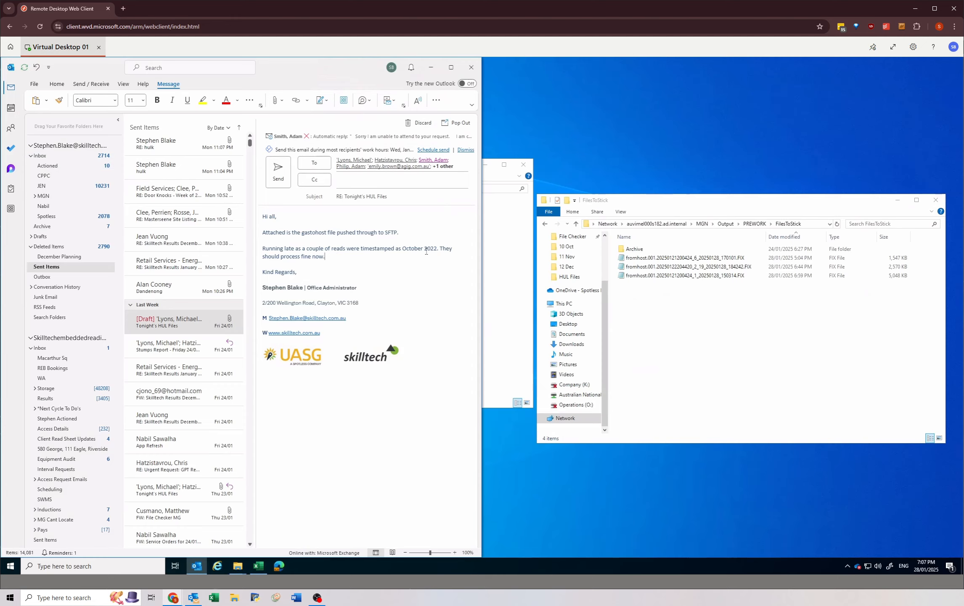
# Step: Insert "have been fixed and" before "should process" and remove "RE:" from the subject, leaving "Tonight's HUL Files"
pyautogui.write('have been fixed and')
pyautogui.moveTo(344, 197); pyautogui.dragTo(318, 197)
pyautogui.press('BackSpace')
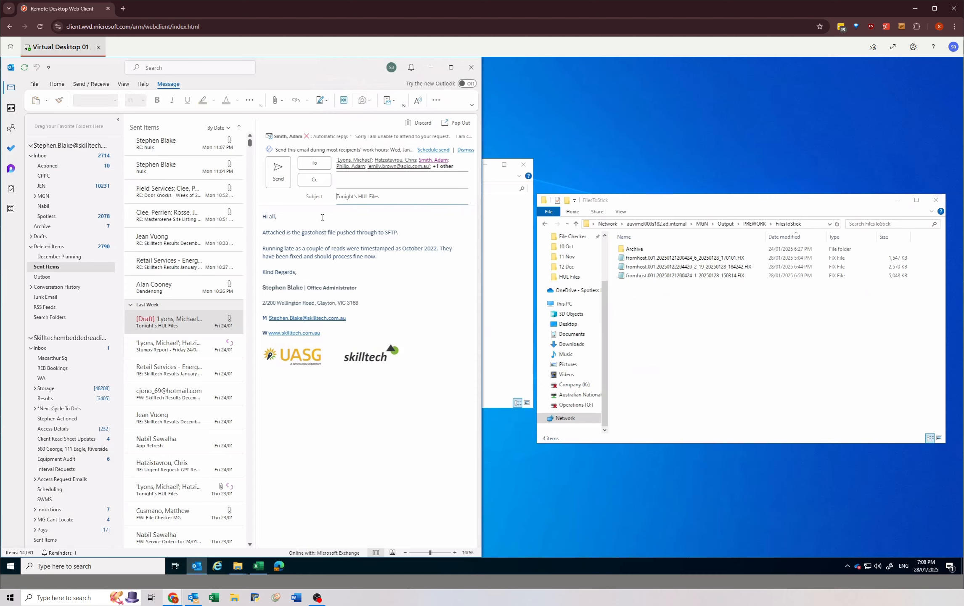
pyautogui.click(364, 221)
# Step: Move the three .FIX files in HUL Files into its Archive folder and minimize that window
pyautogui.click(505, 233)
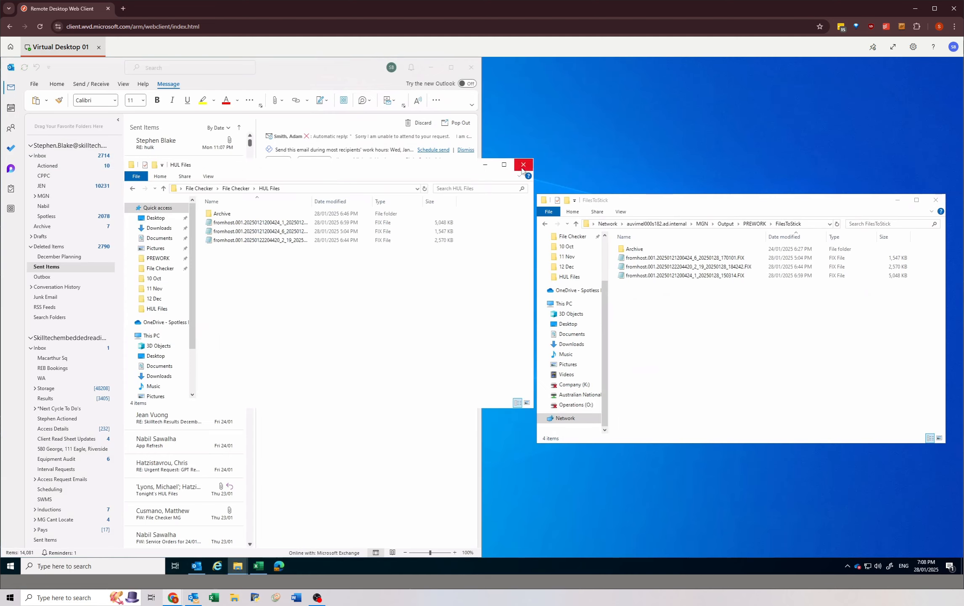
pyautogui.moveTo(272, 267); pyautogui.dragTo(251, 217)
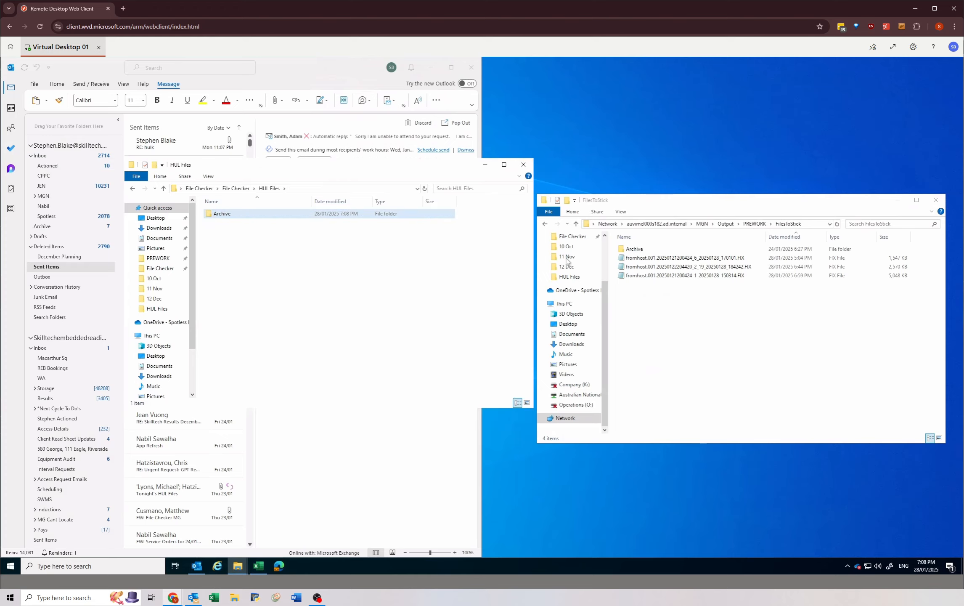
pyautogui.click(485, 164)
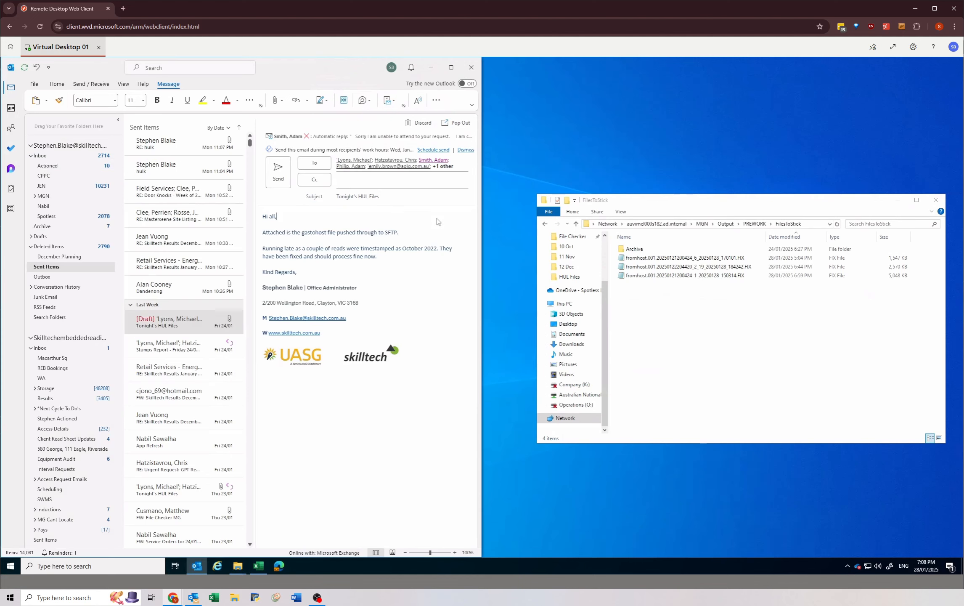
# Step: Open the Archive folder inside FilesToStick and examine the newest .HUL and .FIX files
pyautogui.moveTo(738, 210); pyautogui.dragTo(710, 184)
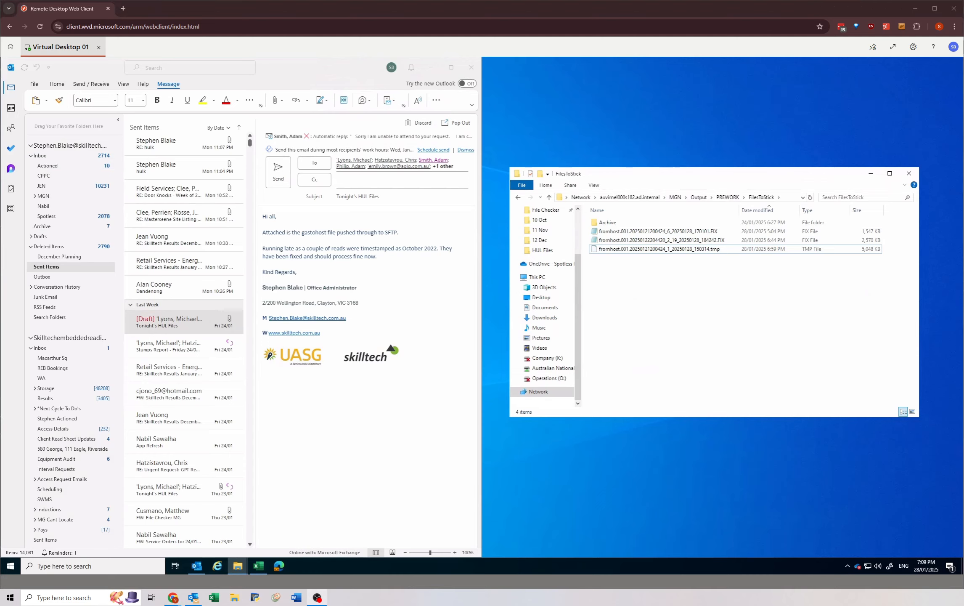
pyautogui.click(709, 250)
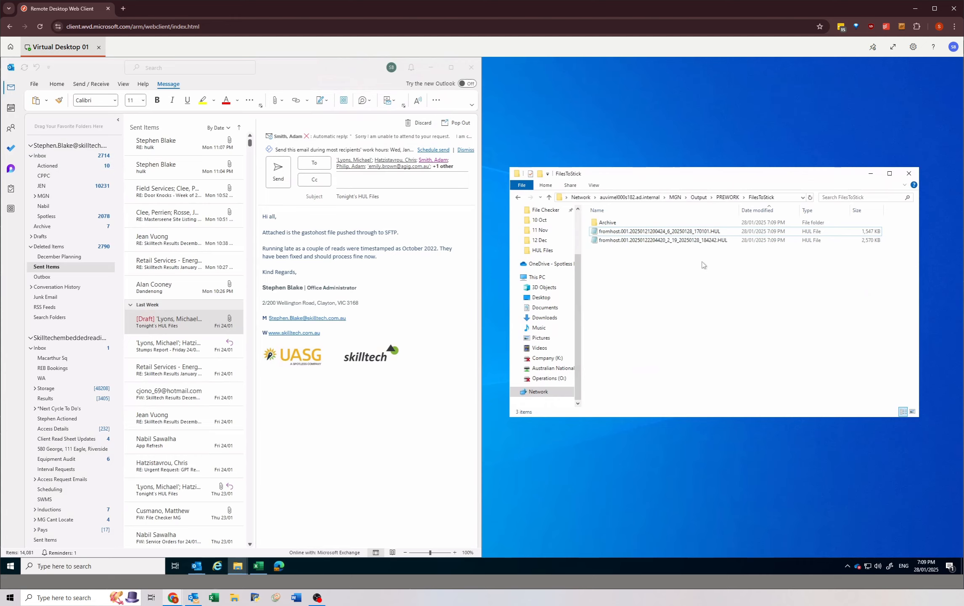
pyautogui.doubleClick(610, 223)
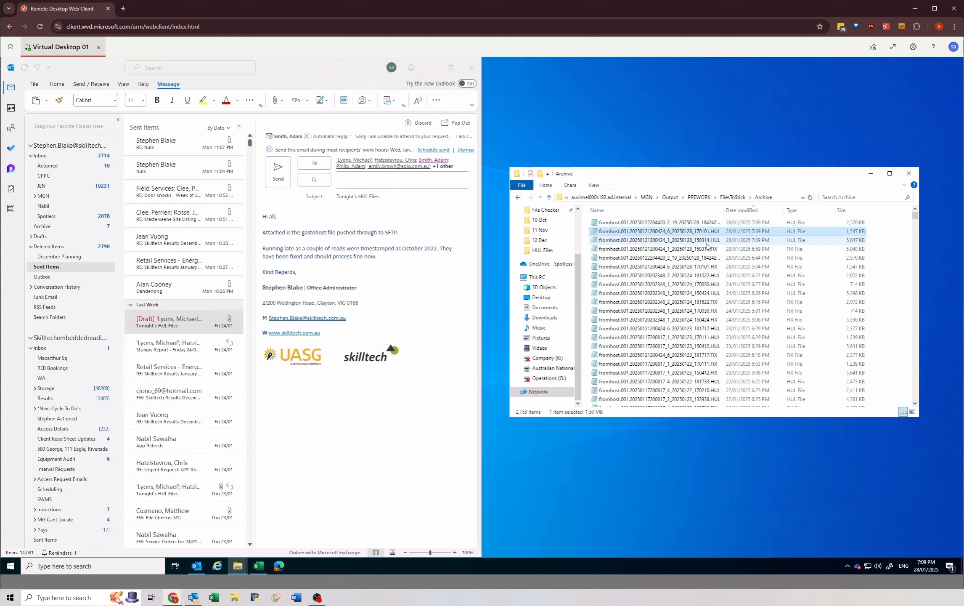
pyautogui.click(708, 241)
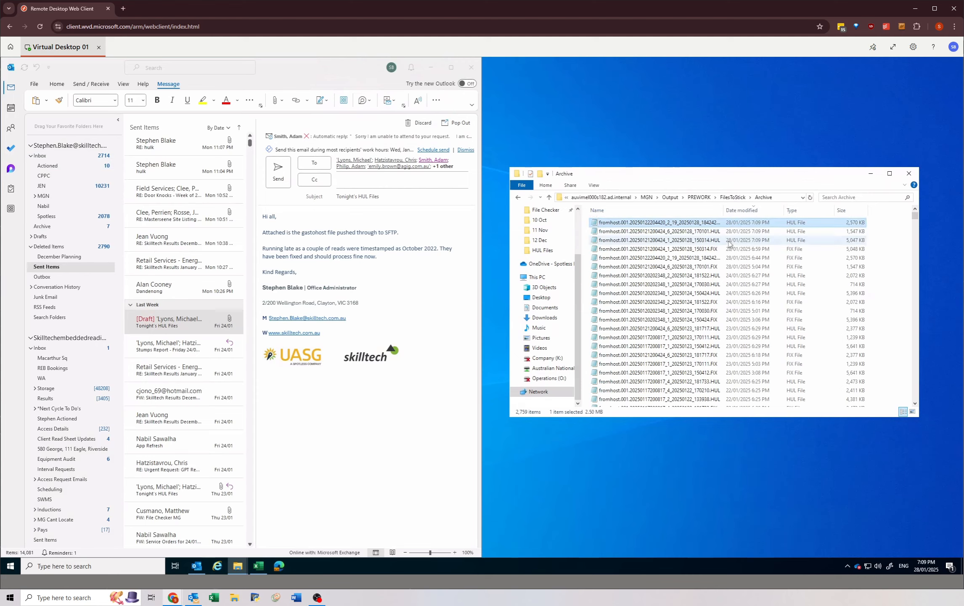
pyautogui.click(732, 250)
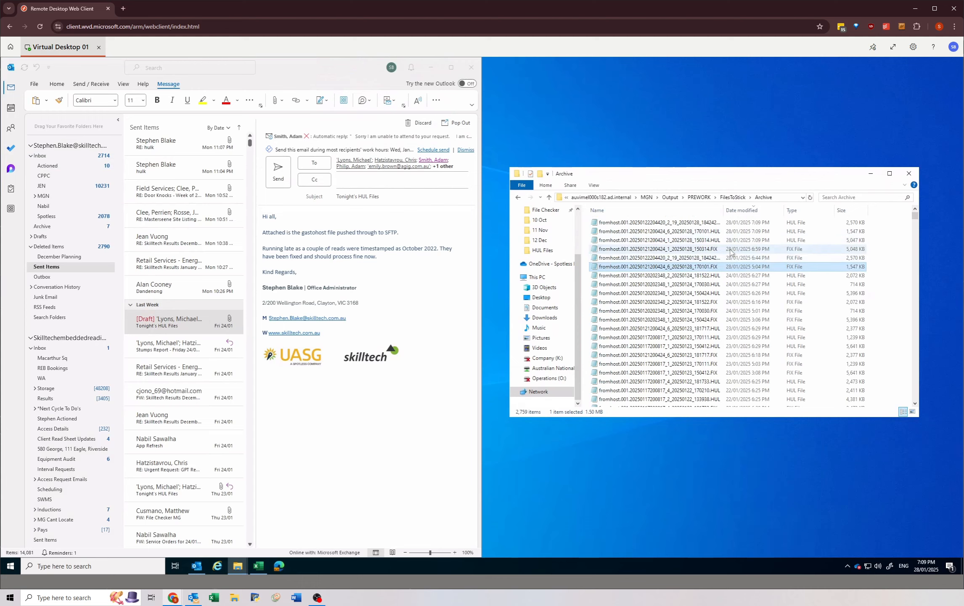
pyautogui.click(730, 224)
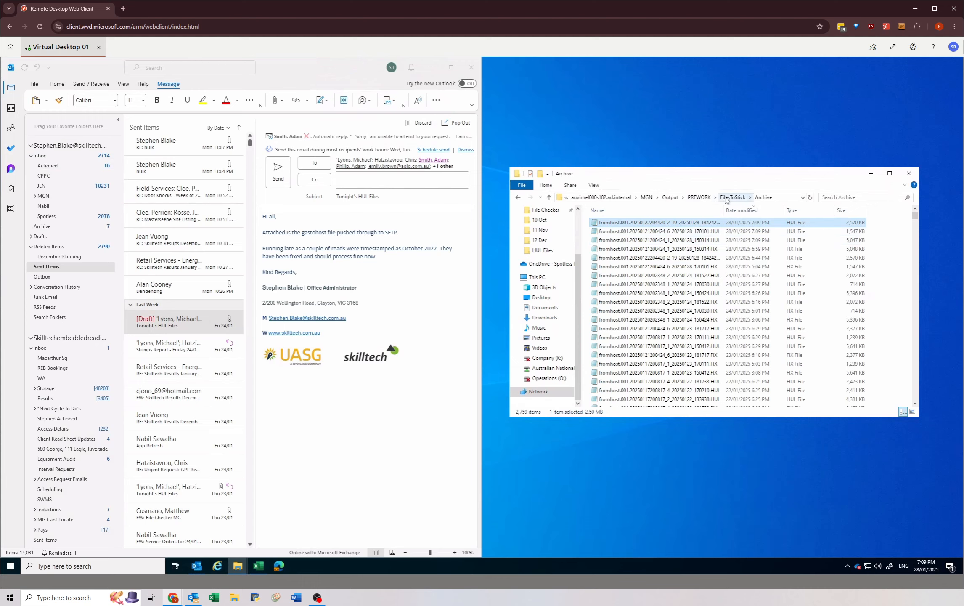
# Step: Open the OutputProcess folder inside MGN and select the gastohost file
pyautogui.click(724, 199)
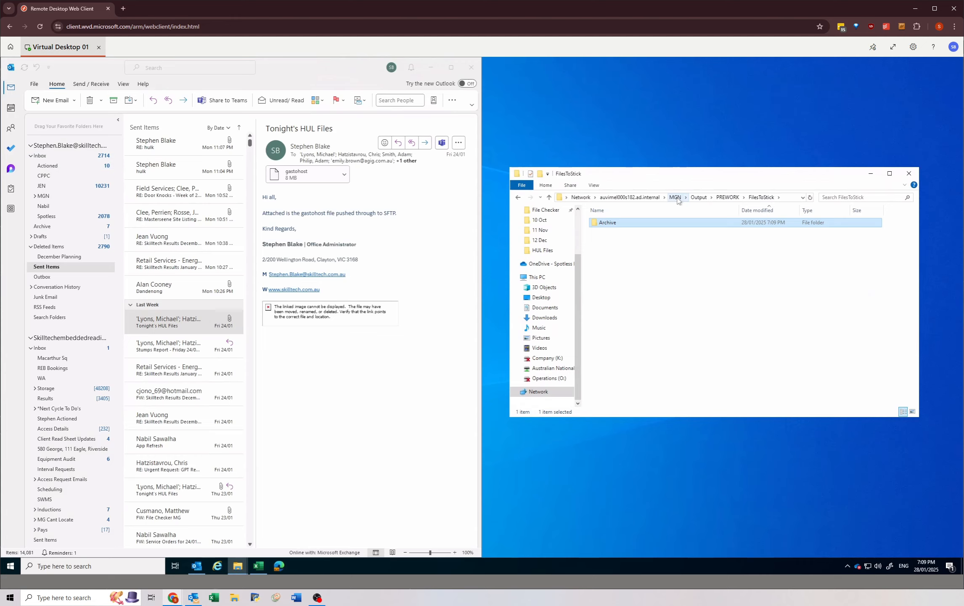
pyautogui.click(675, 197)
pyautogui.doubleClick(623, 251)
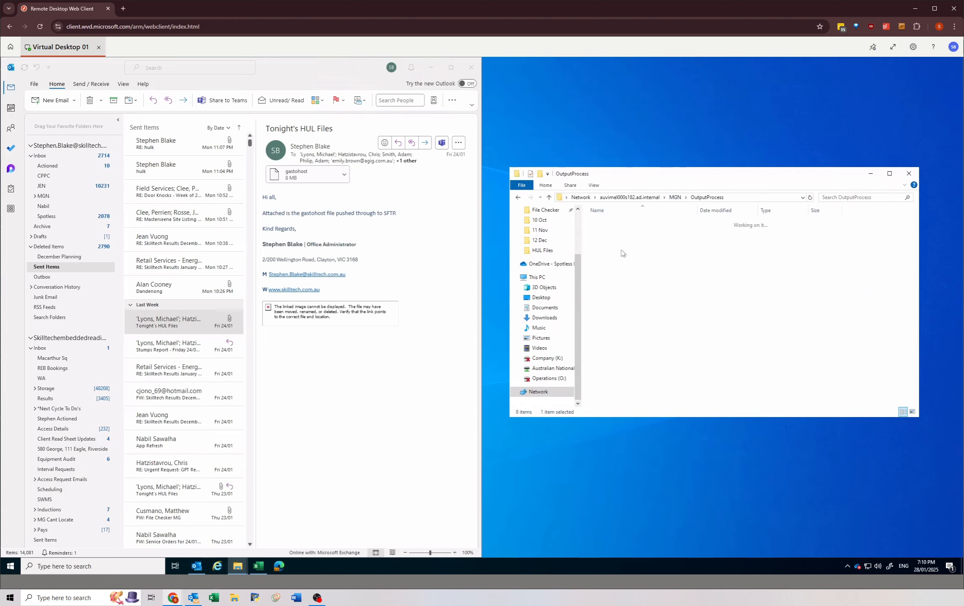
pyautogui.click(620, 251)
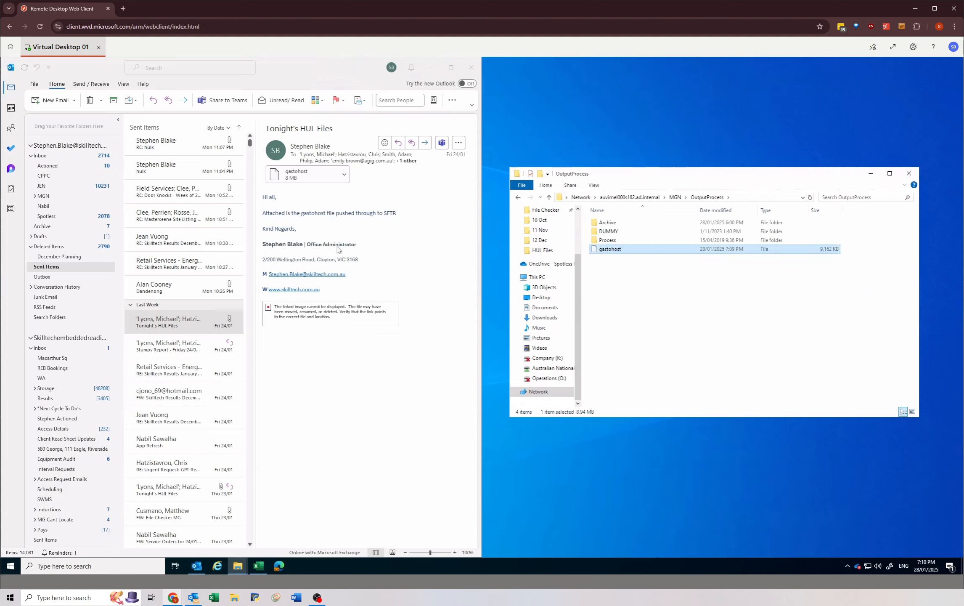
# Step: Check Drafts for the unsent email and start a new reply to all on Friday's sent "Tonight's HUL Files" email
pyautogui.click(318, 227)
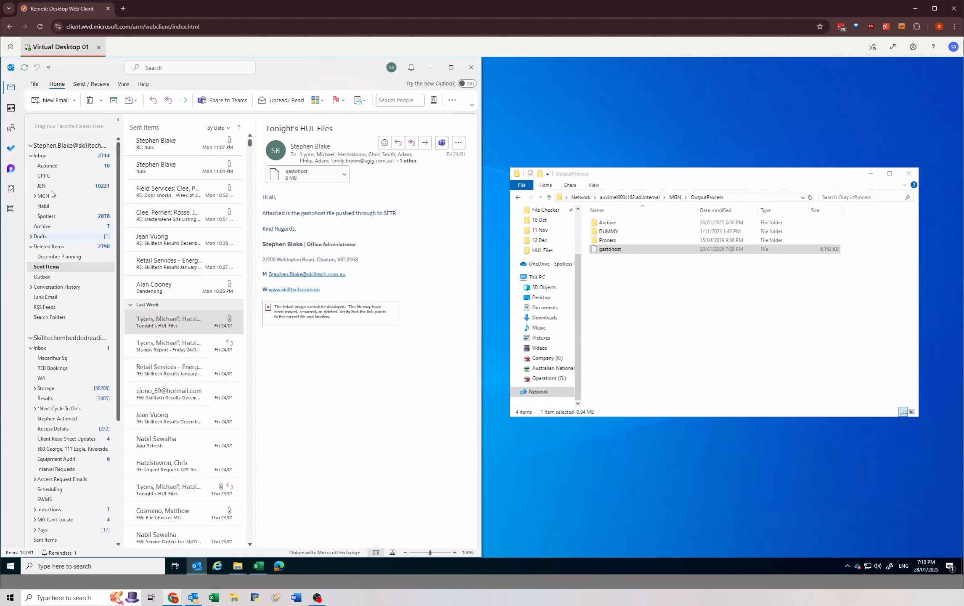
pyautogui.click(55, 237)
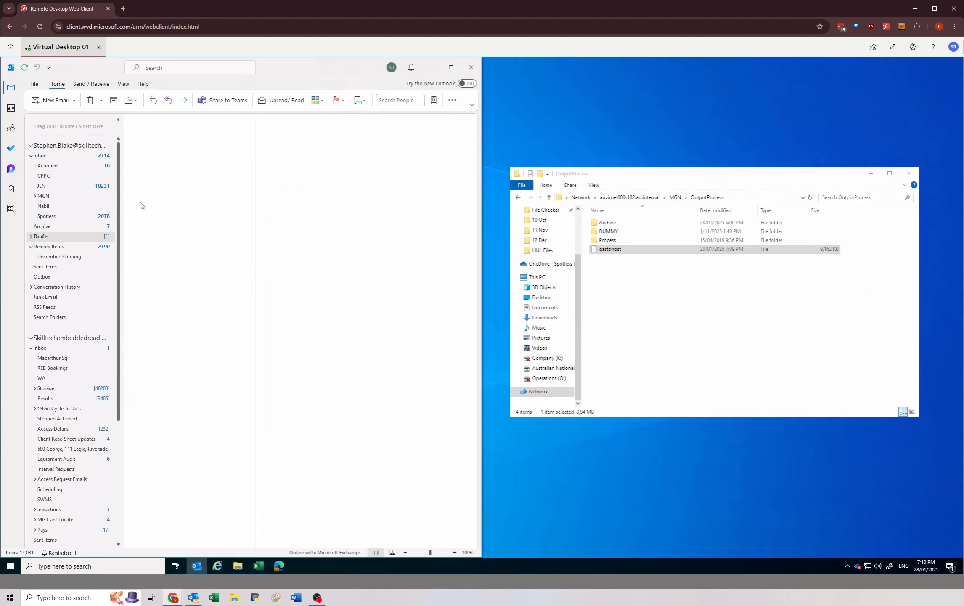
pyautogui.click(175, 150)
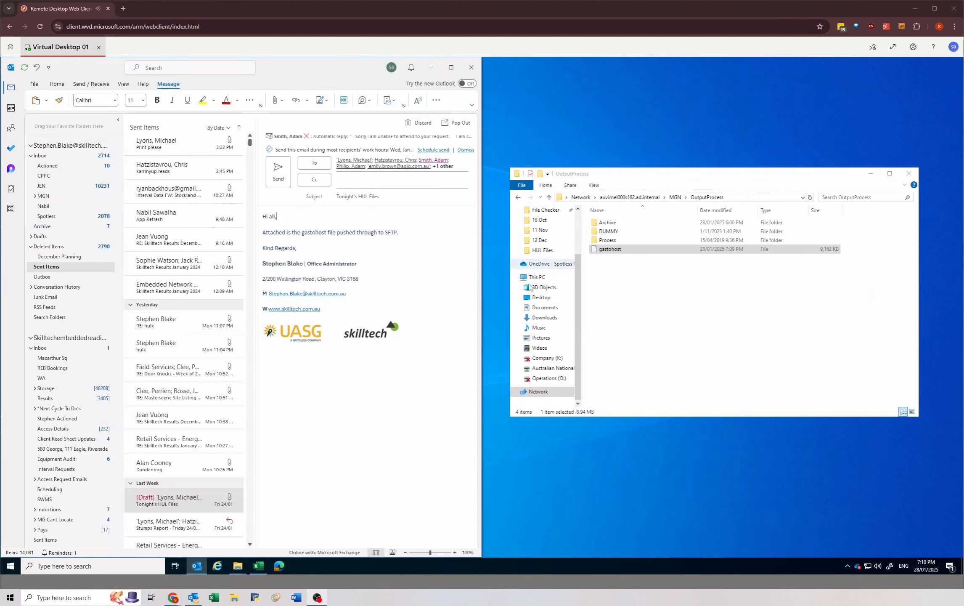
pyautogui.click(409, 235)
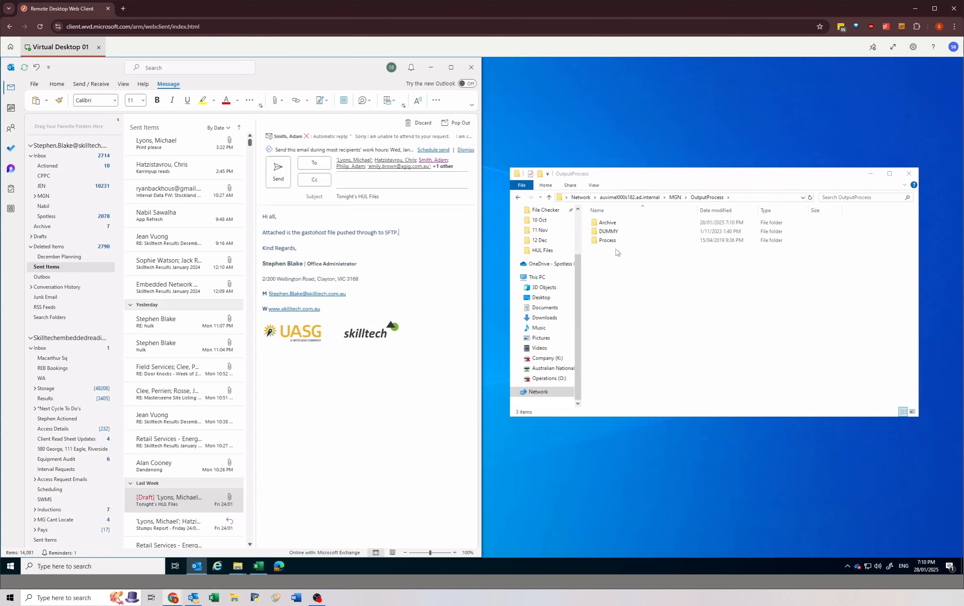
# Step: Attach gastohost_20250128_1910.HUL from OutputProcess's Archive folder to the email and return to the OutputProcess folder
pyautogui.click(619, 253)
pyautogui.click(307, 232)
pyautogui.doubleClick(607, 222)
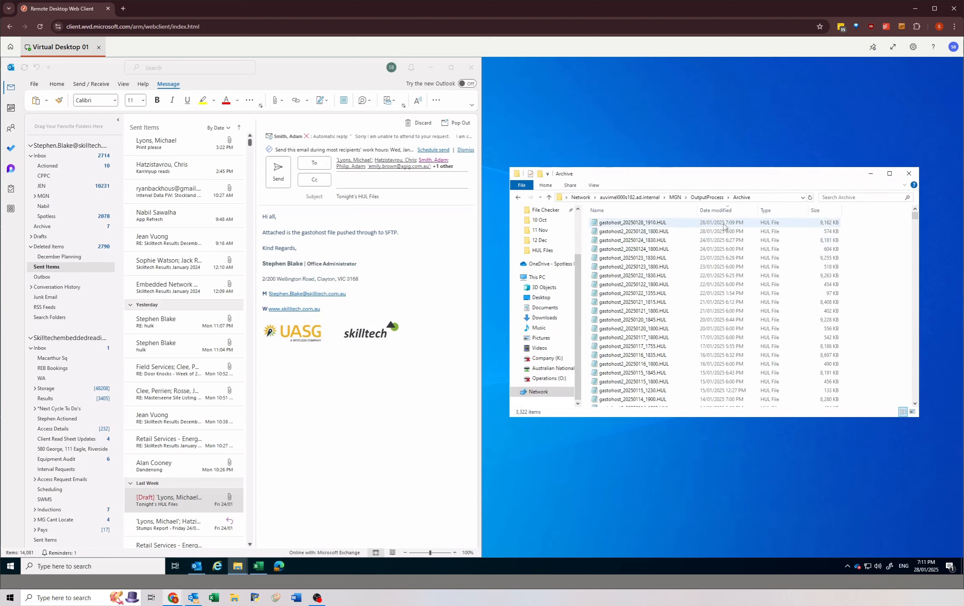
pyautogui.click(723, 224)
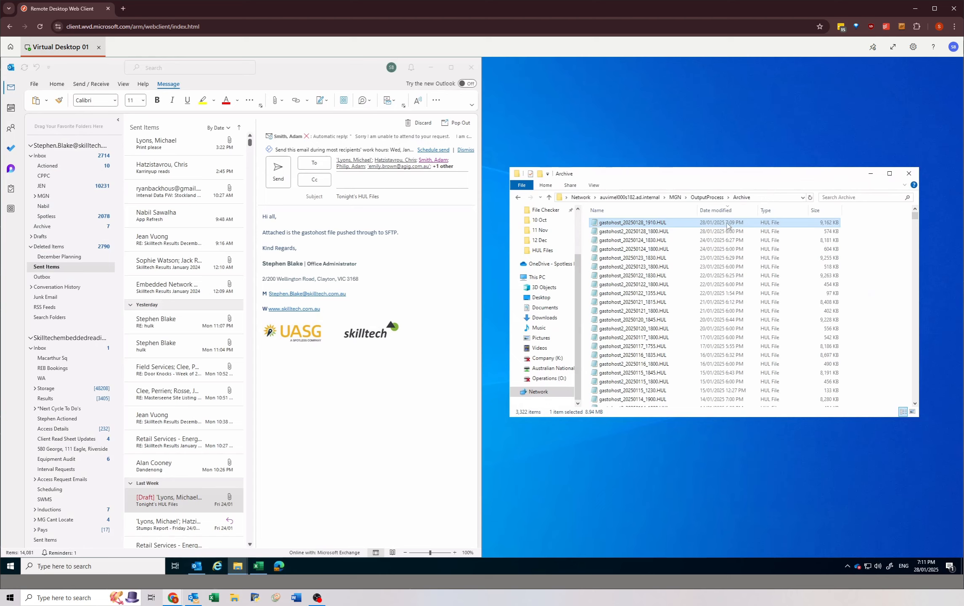
pyautogui.moveTo(731, 224); pyautogui.dragTo(399, 227)
pyautogui.click(707, 197)
pyautogui.moveTo(627, 249); pyautogui.dragTo(318, 256)
# Step: Add a paragraph below the SFTP line saying the delay came from reads timestamped October 2022, now fixed, and the file should process as normal
pyautogui.click(303, 242)
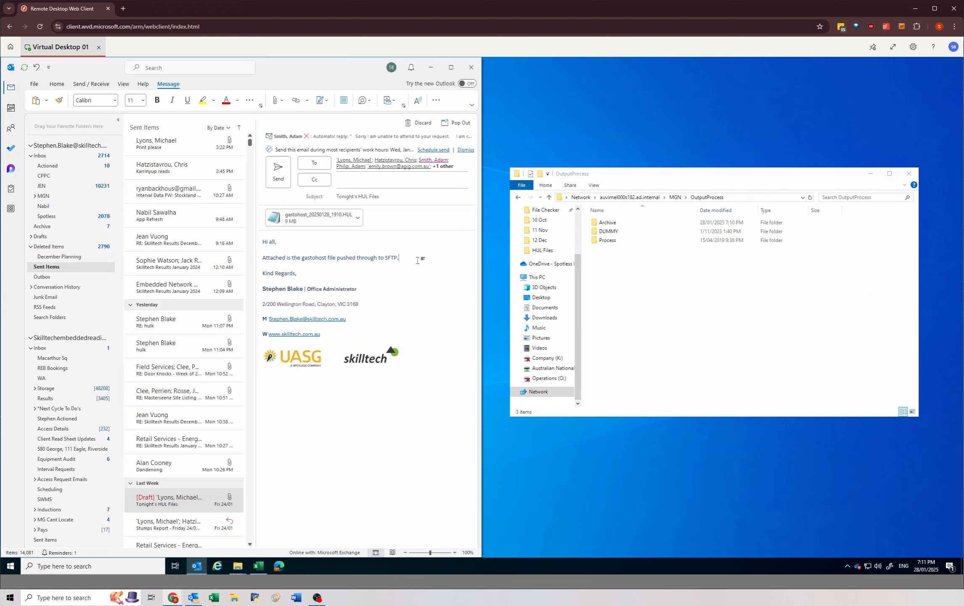
pyautogui.press('Return')
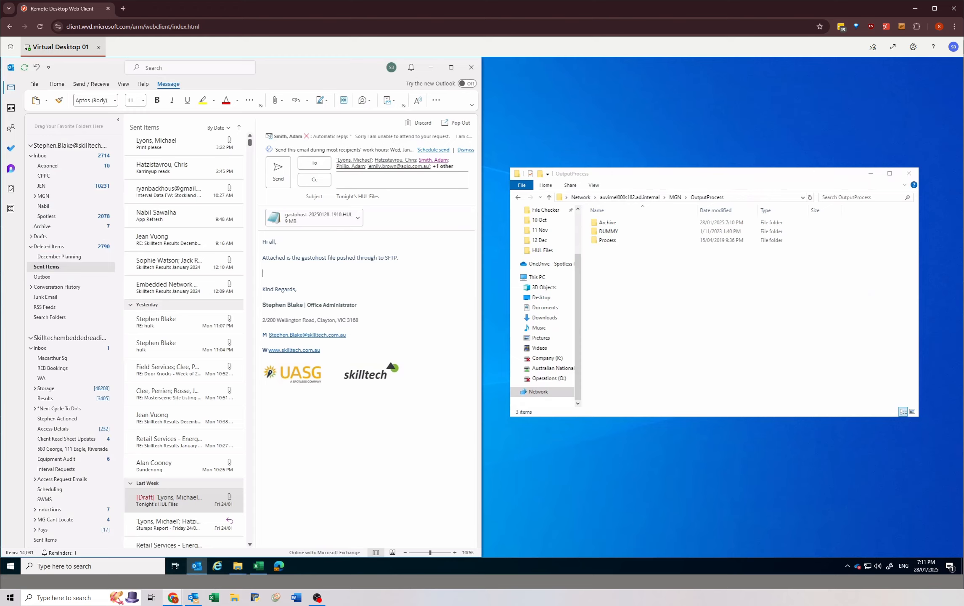
pyautogui.write('There was a delay as a couple of reads were timestamped as being read in October 2022. This has been fixed and the file should process as normal.')
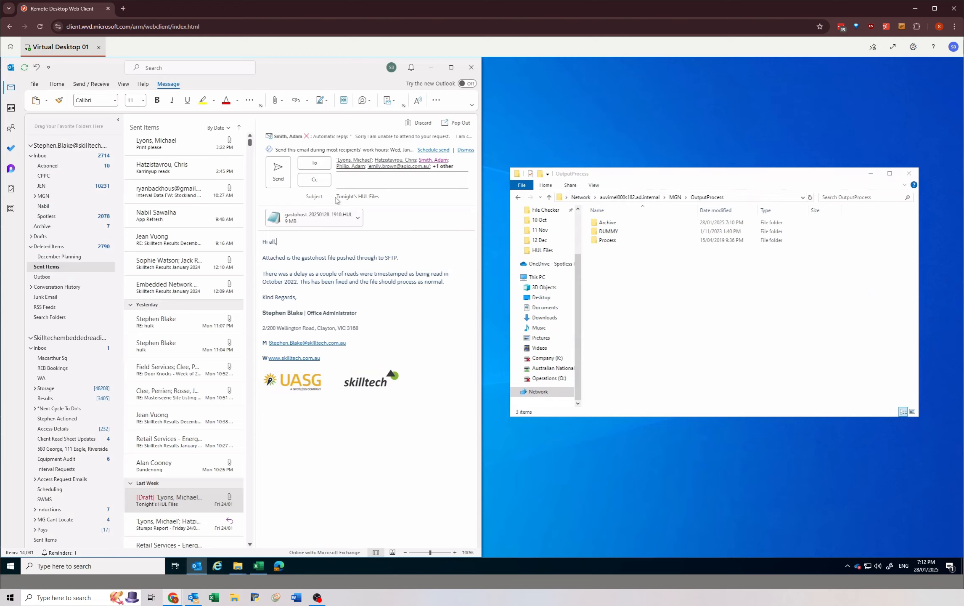
# Step: Try removing the delay paragraph from the email body
pyautogui.click(407, 196)
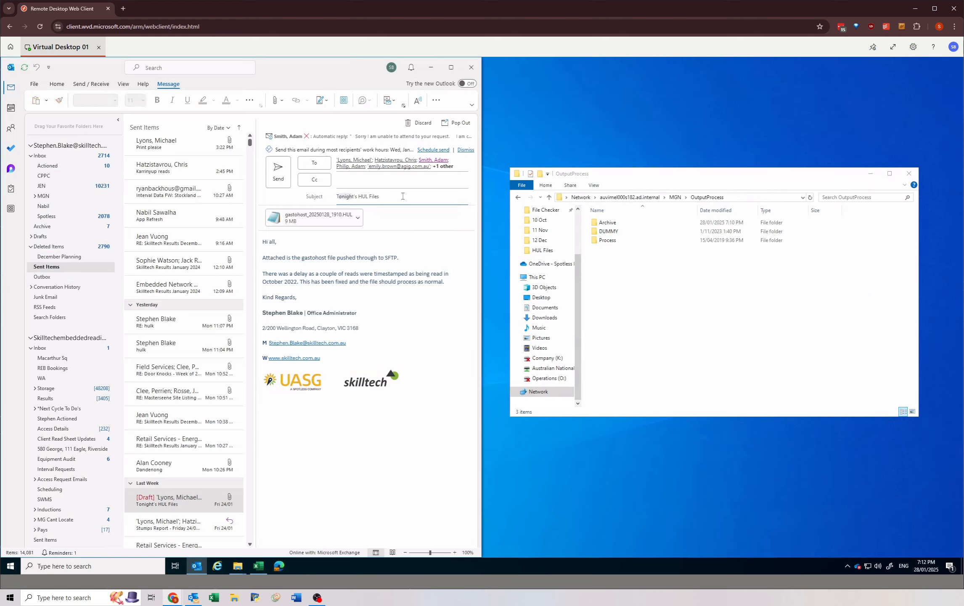
pyautogui.click(262, 242)
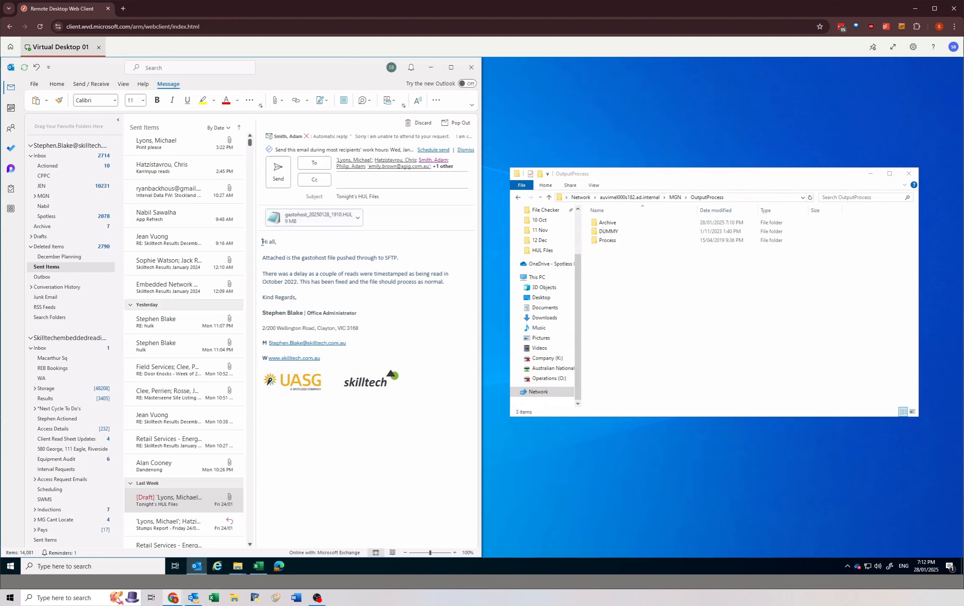
pyautogui.moveTo(262, 242); pyautogui.dragTo(286, 265)
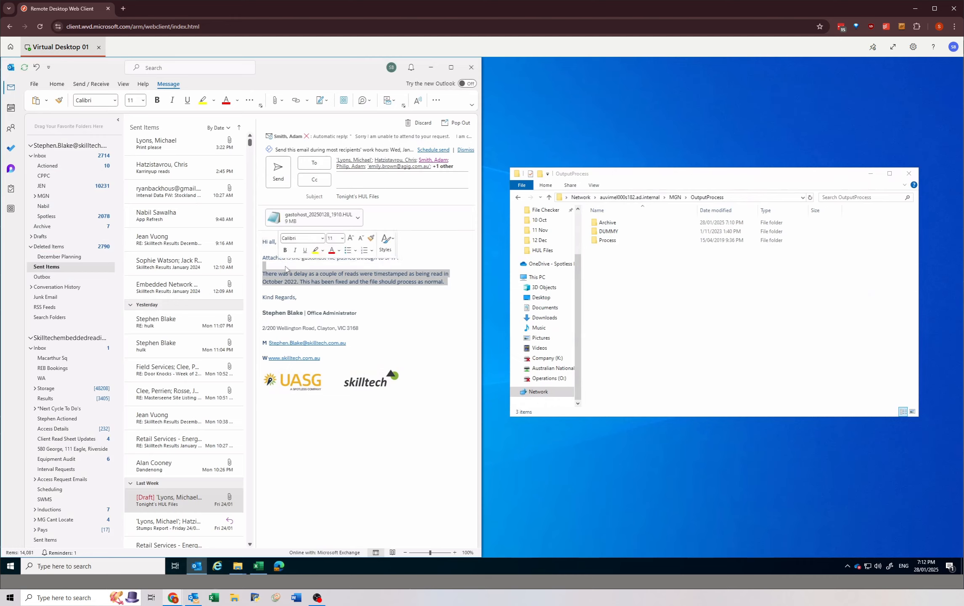
pyautogui.press('Delete')
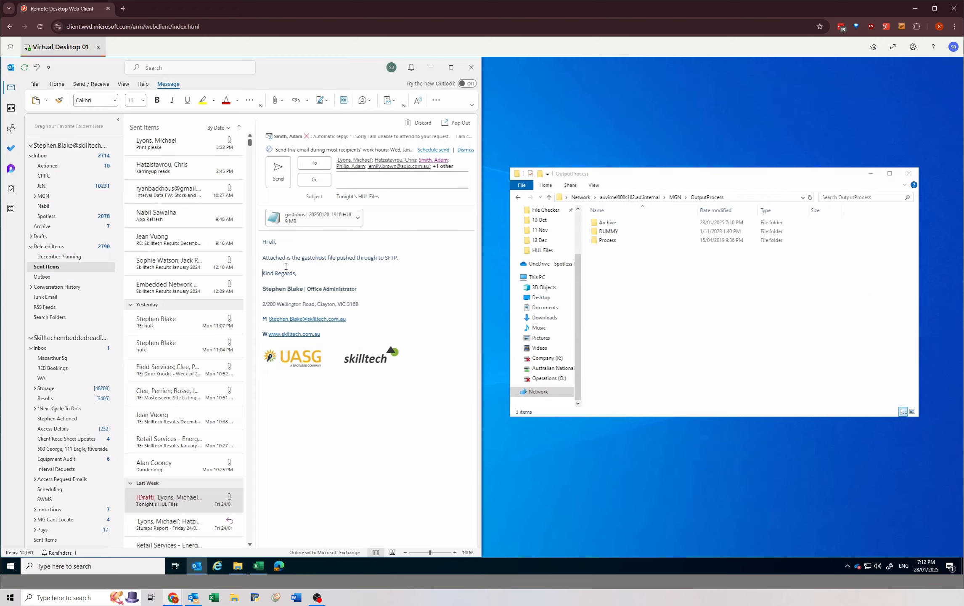
pyautogui.hotkey('ctrl', 'z')
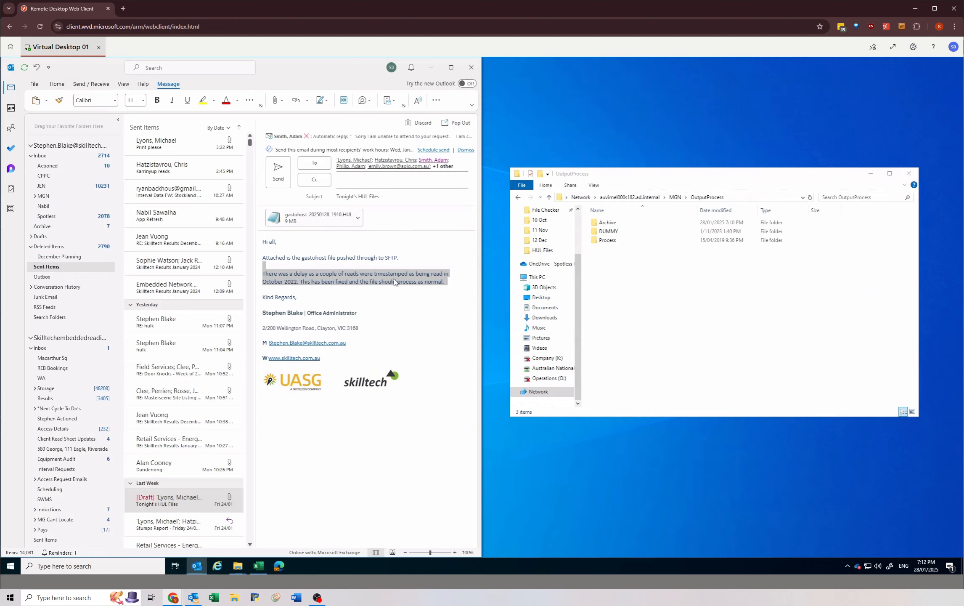
pyautogui.click(356, 276)
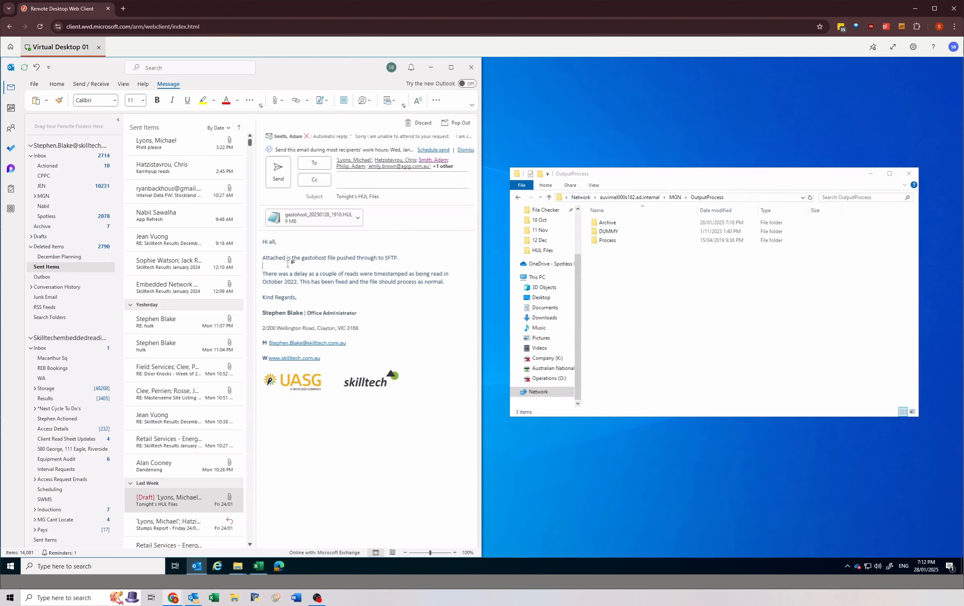
# Step: Send the "Tonight's HUL Files" email and open its sent copy in Sent Items
pyautogui.click(281, 182)
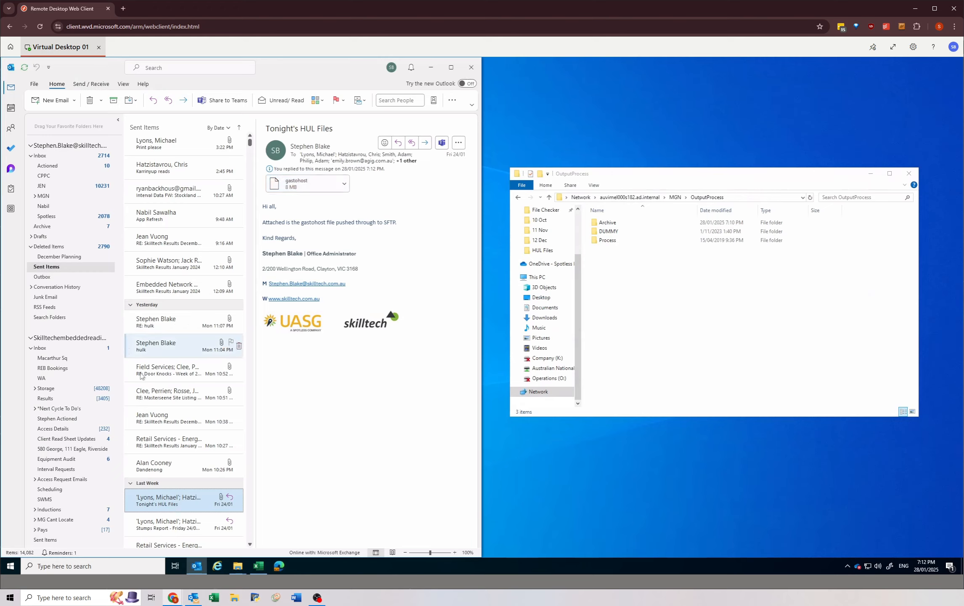
pyautogui.scroll(3, 153, 369)
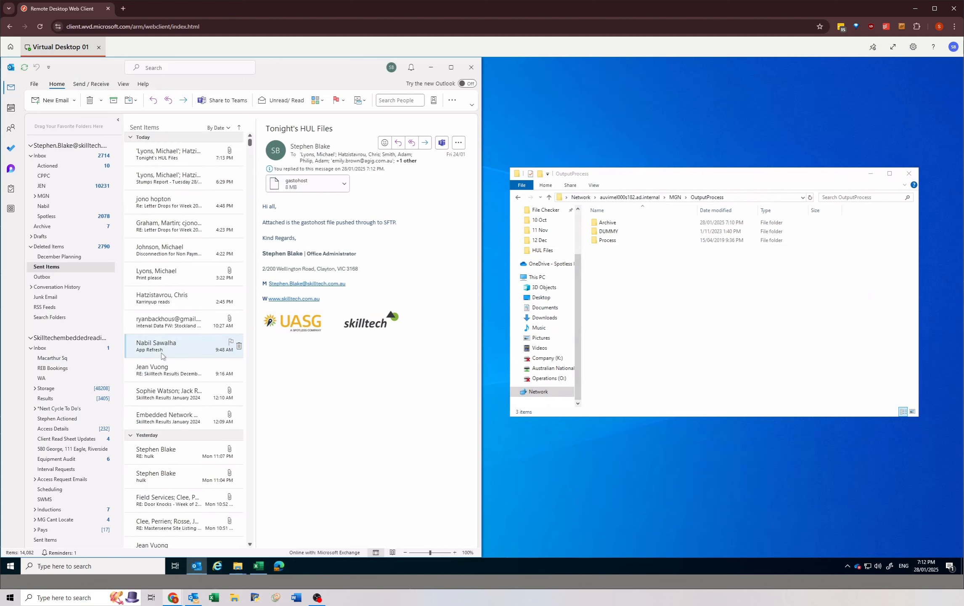
pyautogui.click(176, 160)
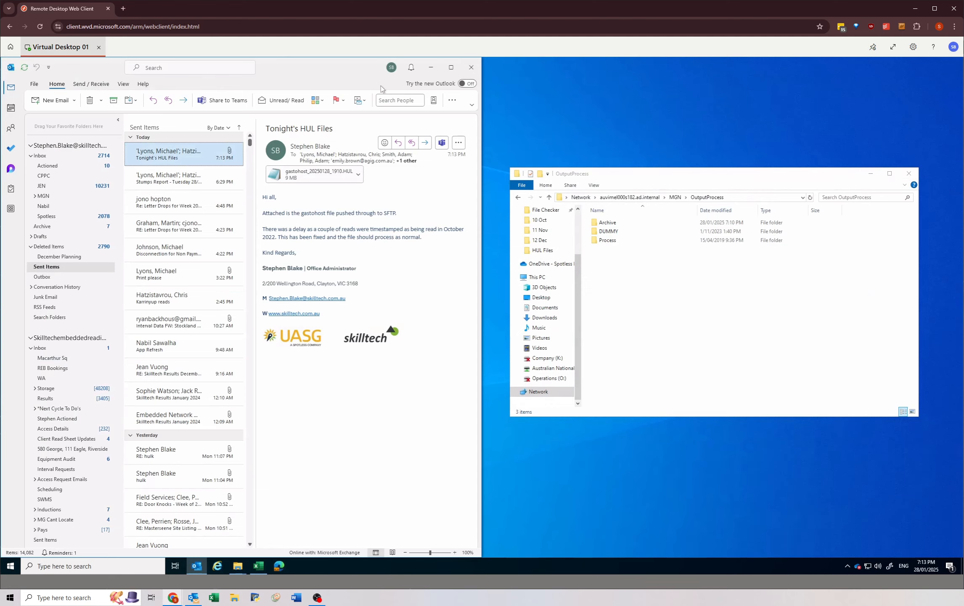
# Step: Move the mail window away from the screen edge and look over the RouteStatus sheet of ClientRouteStatus_V1.5_3.xlsm
pyautogui.moveTo(418, 75); pyautogui.dragTo(625, 148)
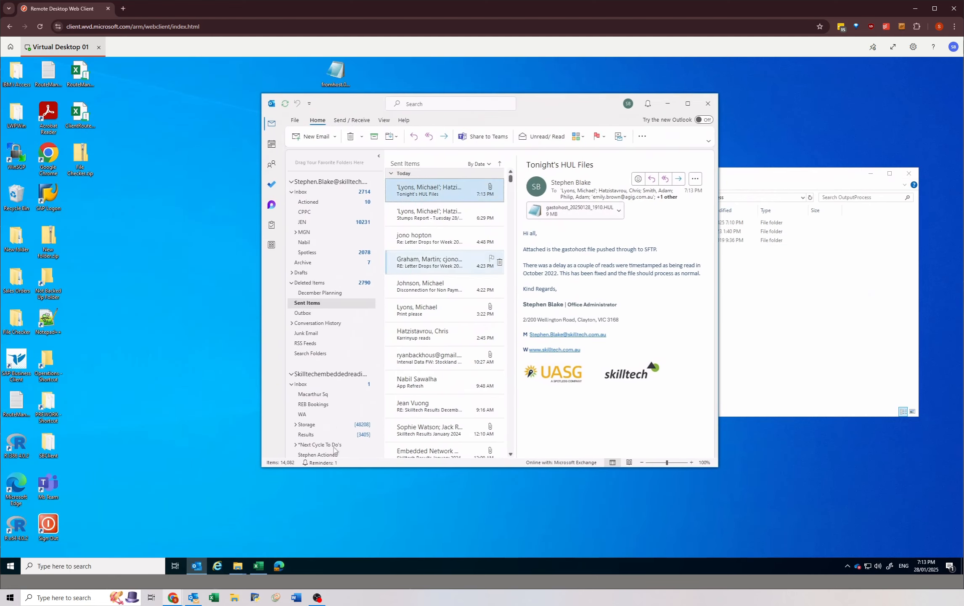
pyautogui.click(259, 565)
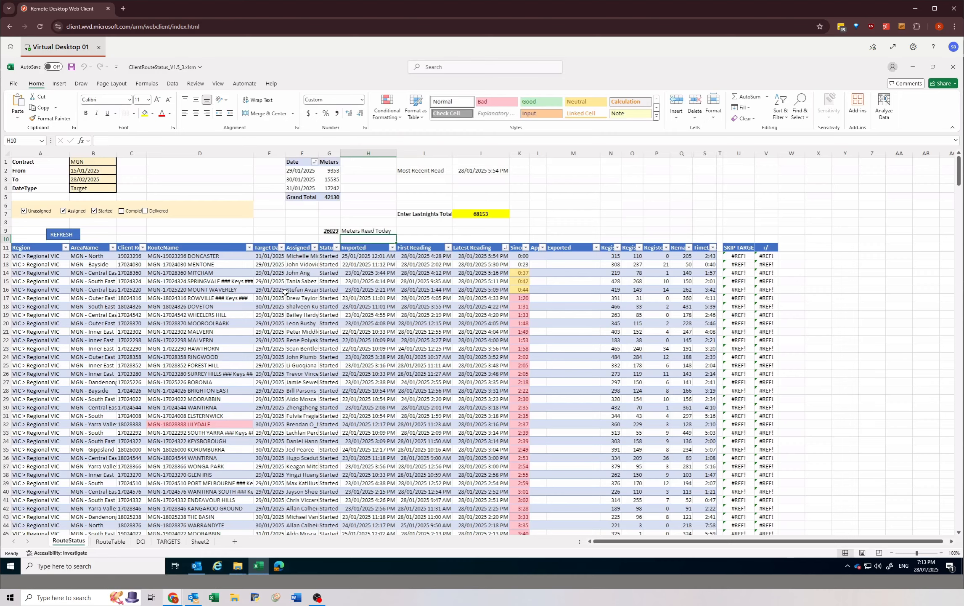
pyautogui.click(280, 291)
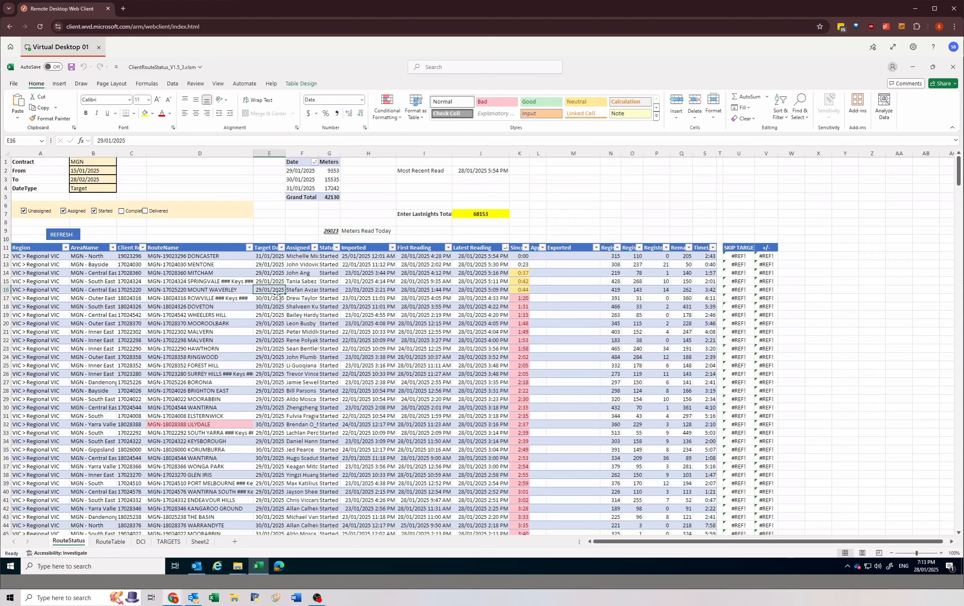
pyautogui.click(258, 566)
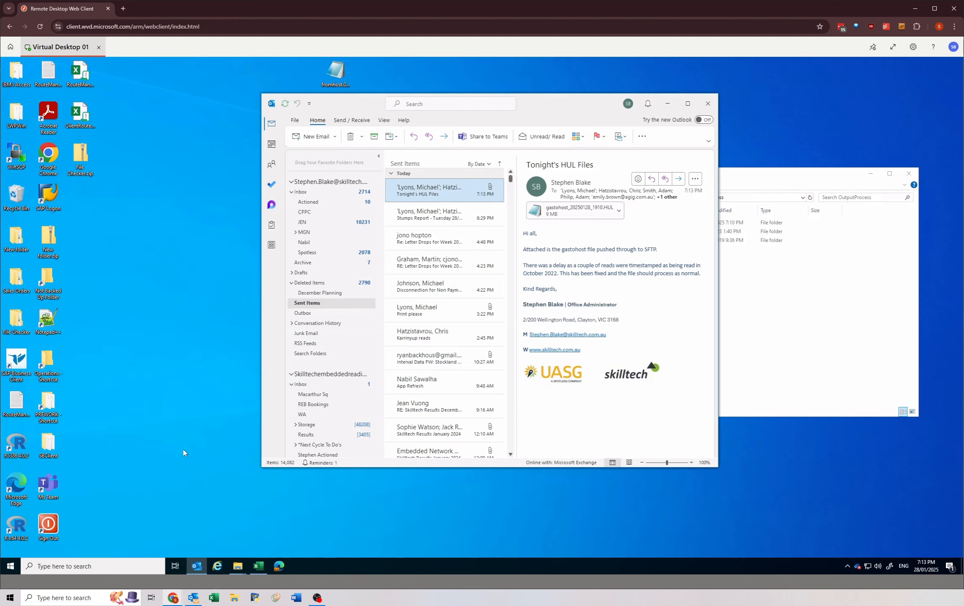
# Step: Switch to Client File Management in the browser and review the MGN Export Files and Approve Routes pages
pyautogui.moveTo(172, 597)
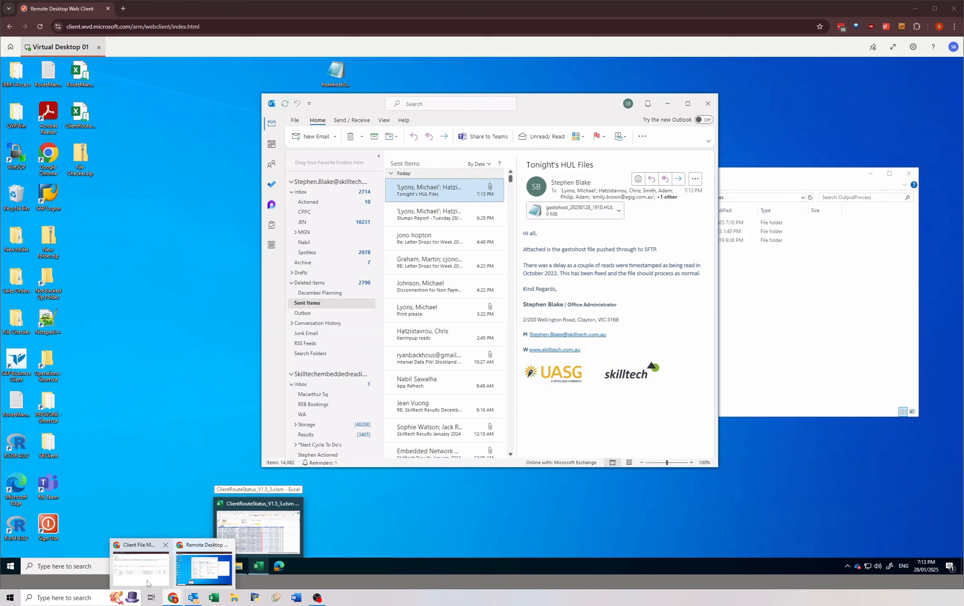
pyautogui.click(141, 575)
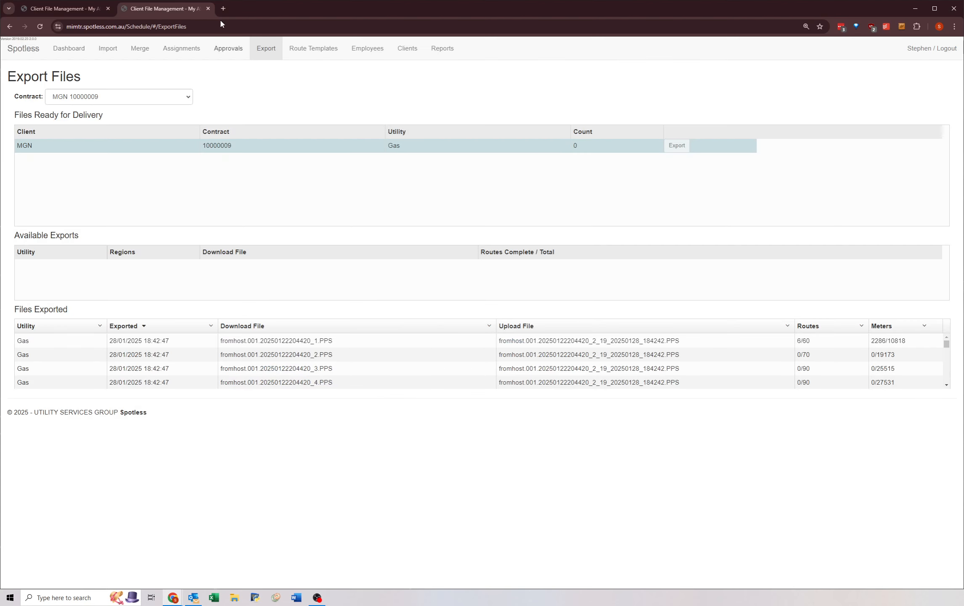
pyautogui.click(63, 10)
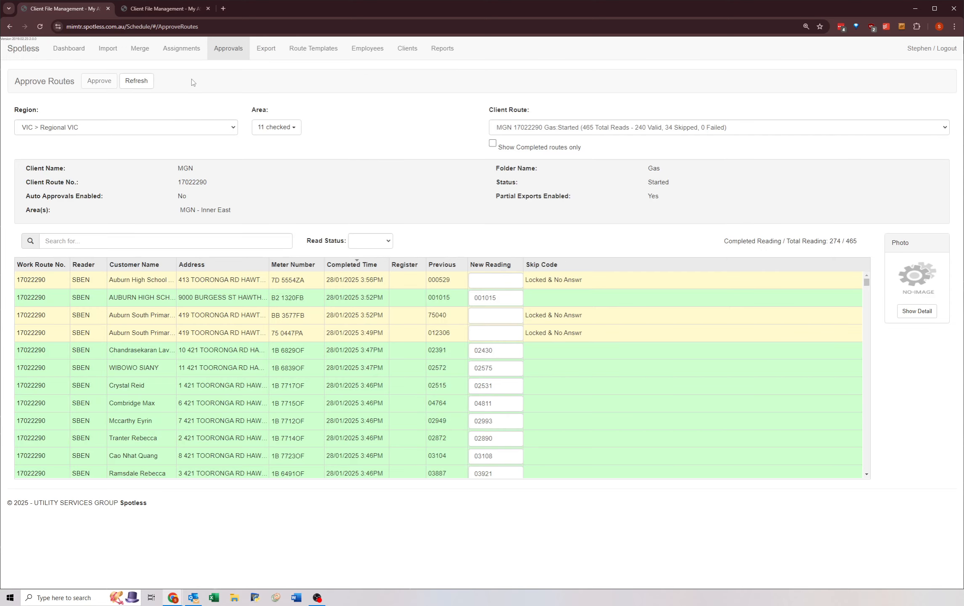
pyautogui.click(916, 8)
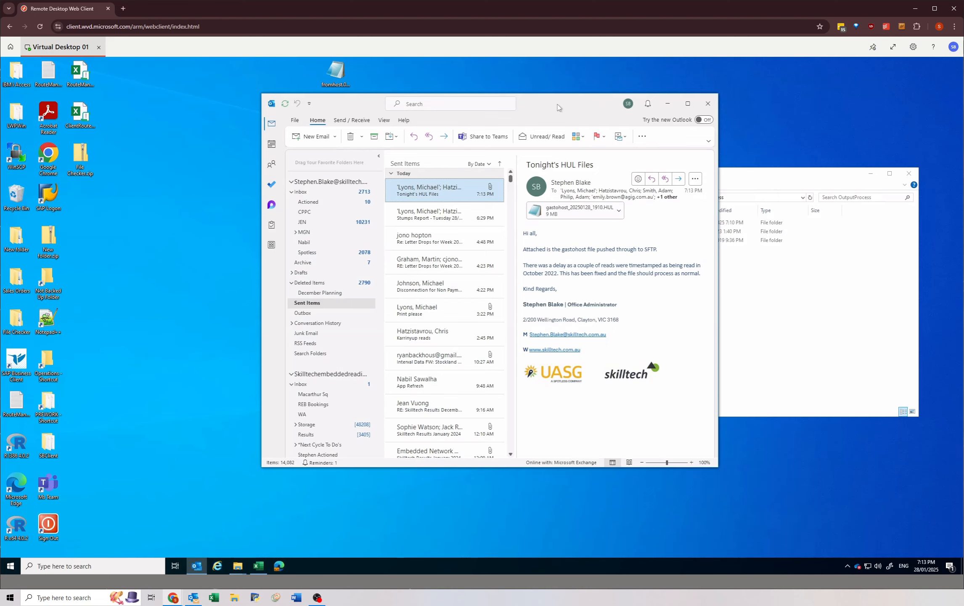
# Step: Arrange the mail window and the OutputProcess folder window side by side on the remote desktop
pyautogui.moveTo(548, 105); pyautogui.dragTo(353, 114)
pyautogui.moveTo(731, 177); pyautogui.dragTo(760, 180)
pyautogui.click(342, 267)
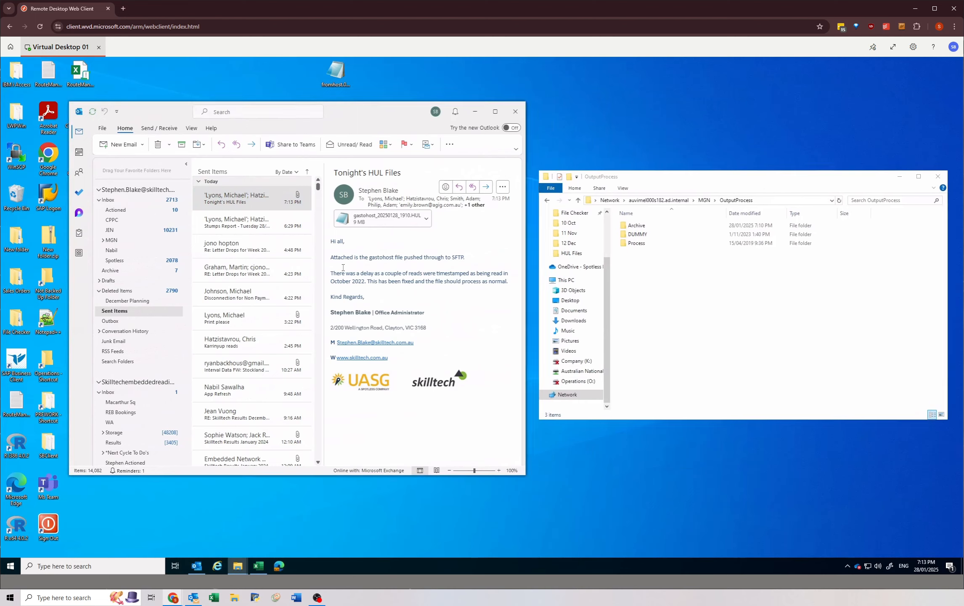